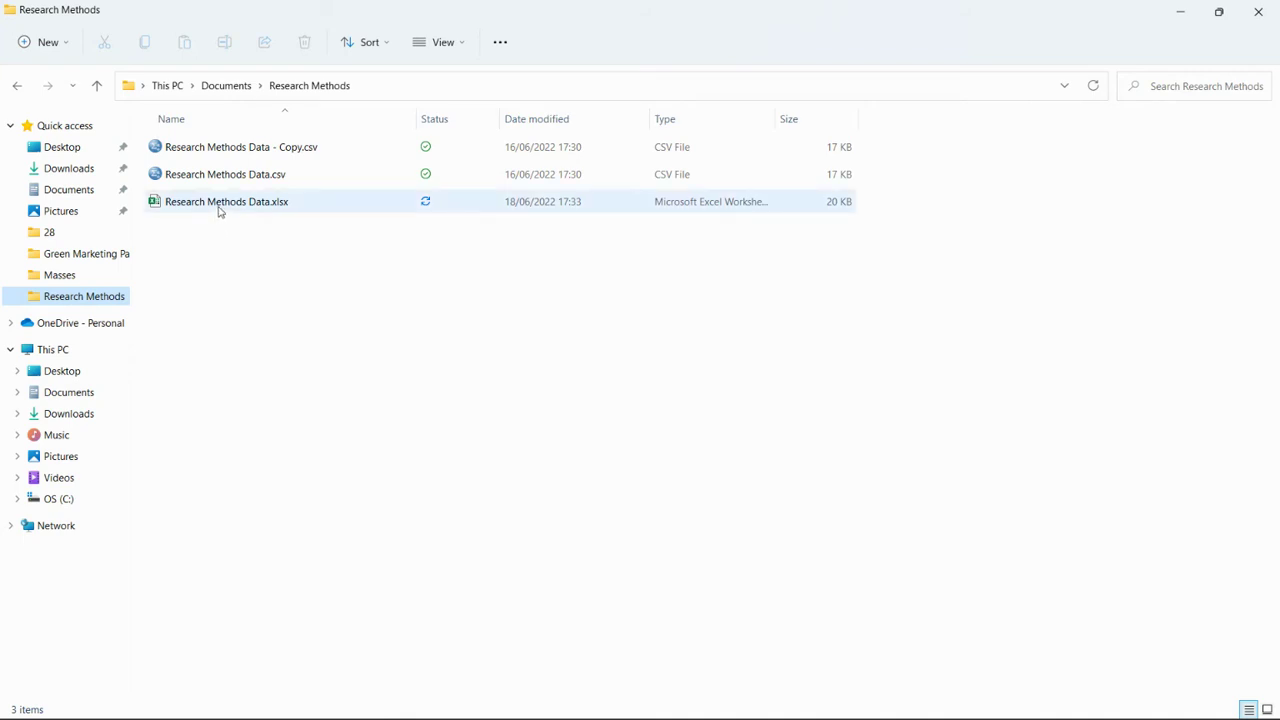
- Switch to the Research Methods Data.xlsx workbook in Excel and show the start of the dataset
{"action": "left_click", "coordinate": [220, 213]}
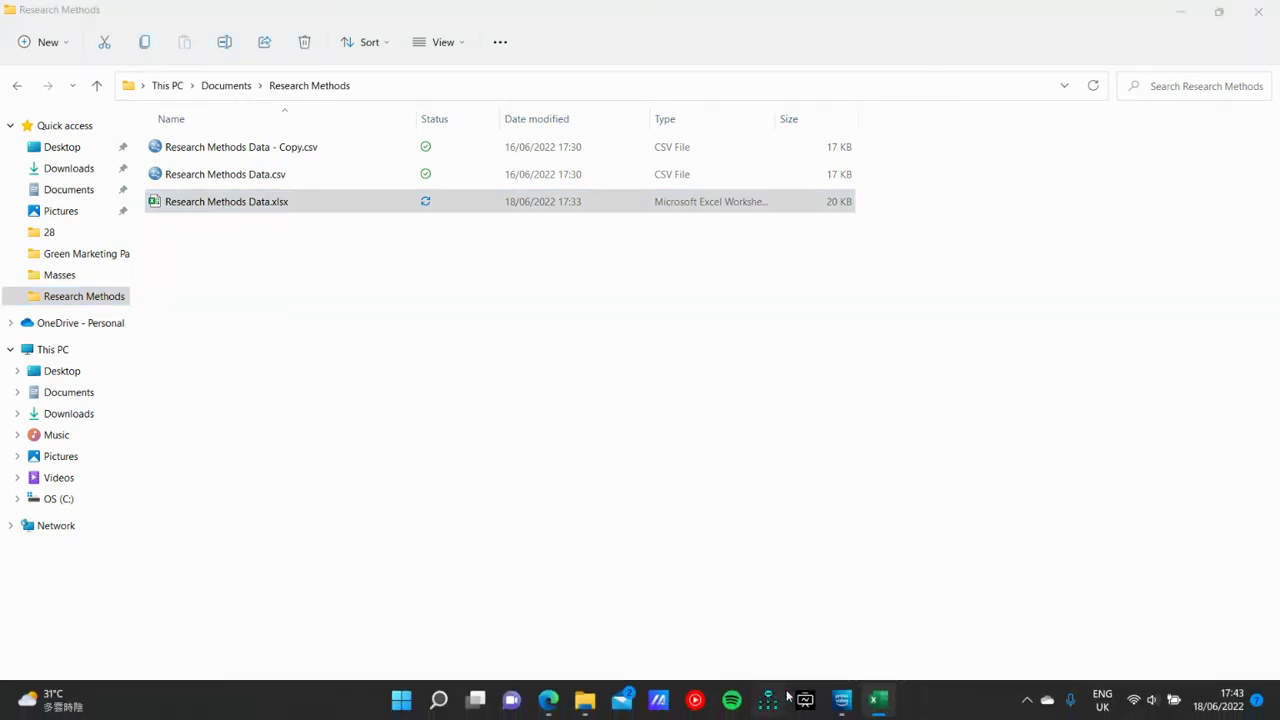
{"action": "left_click", "coordinate": [887, 705]}
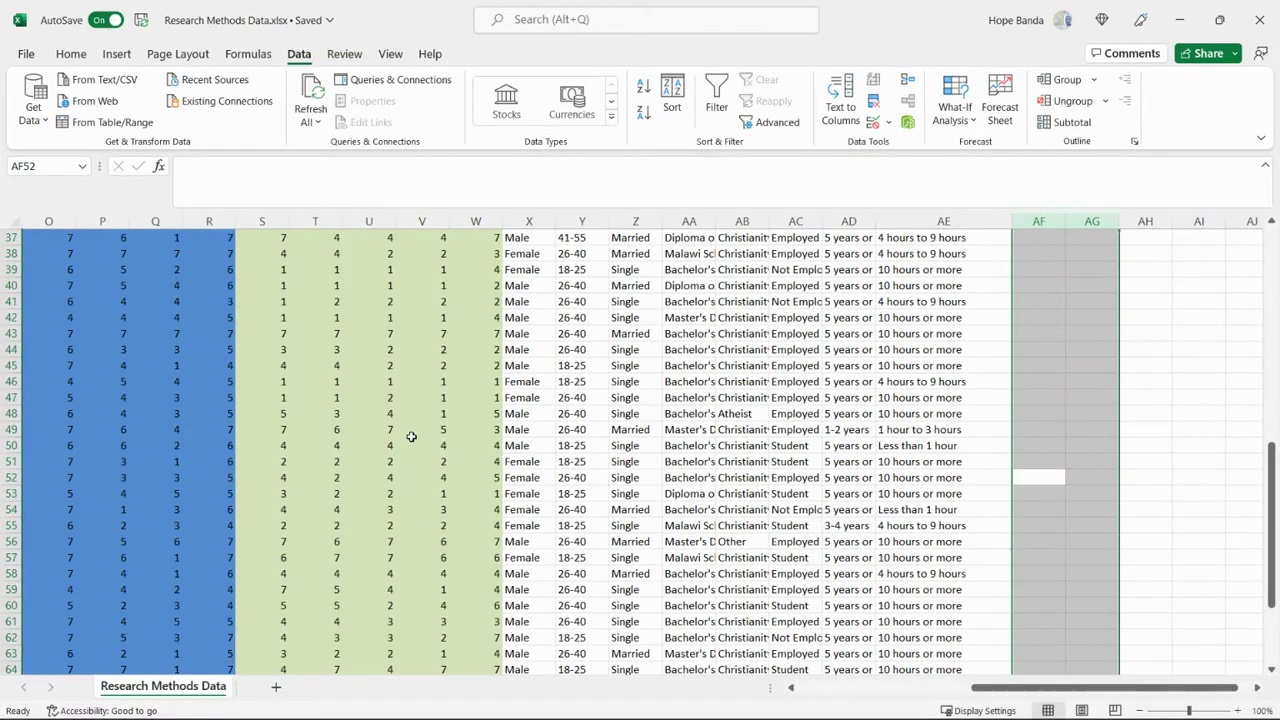
{"action": "scroll", "coordinate": [430, 434], "scroll_direction": "up", "scroll_amount": 10}
{"action": "left_click_drag", "start_coordinate": [1010, 688], "coordinate": [743, 655]}
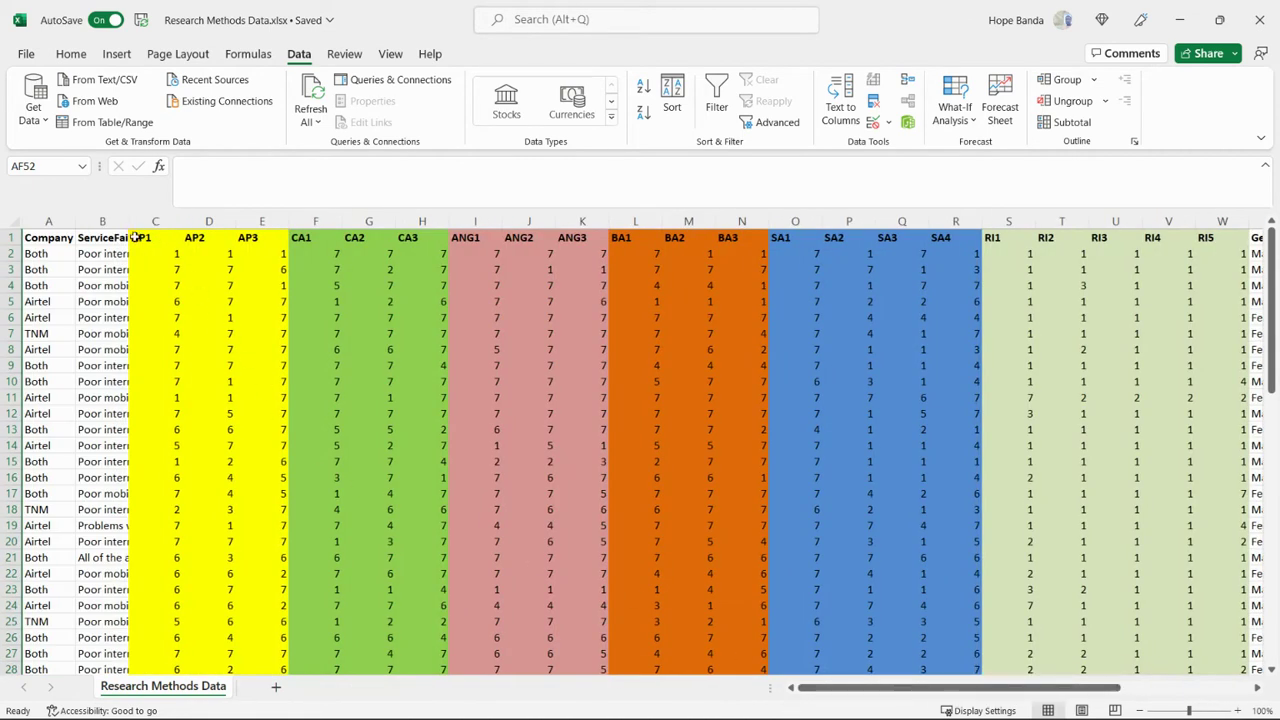
- Examine the color-coded survey item columns, starting with AP1 to AP3, and the demographic columns such as Age_Group
{"action": "left_click_drag", "start_coordinate": [142, 237], "coordinate": [277, 238]}
{"action": "left_click", "coordinate": [160, 285]}
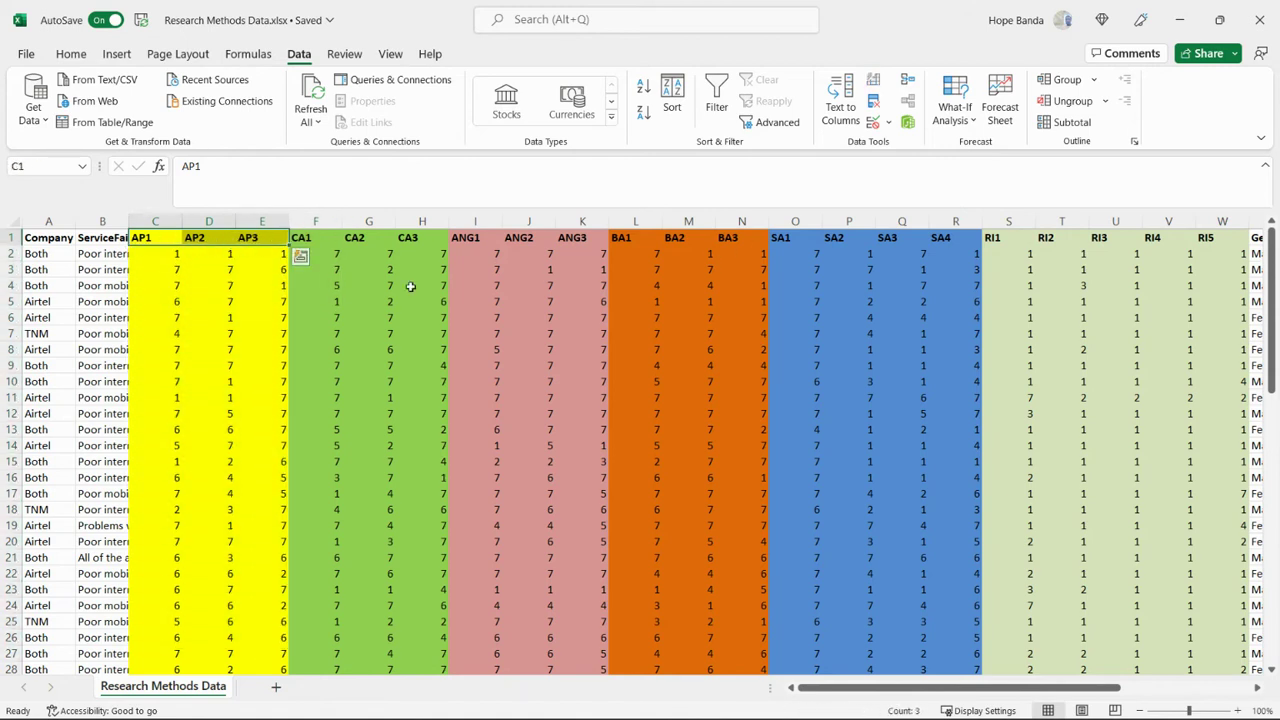
{"action": "left_click", "coordinate": [214, 285]}
{"action": "left_click_drag", "start_coordinate": [141, 238], "coordinate": [264, 659]}
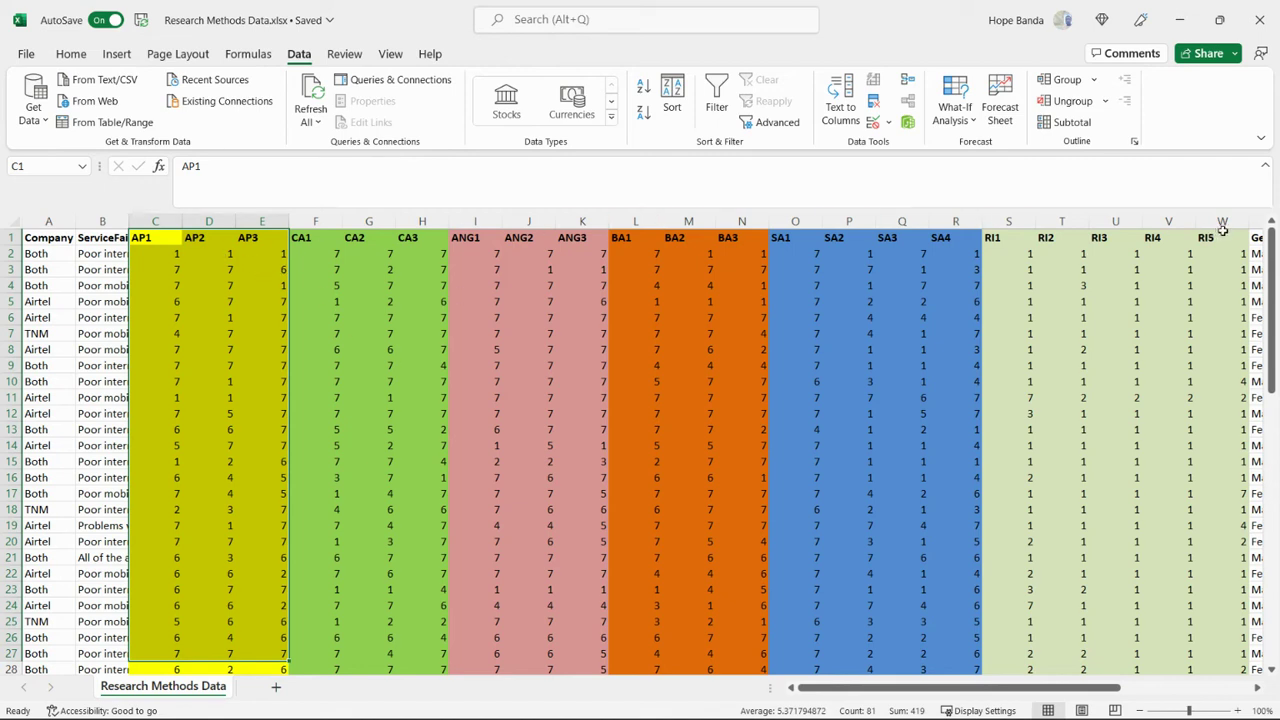
{"action": "left_click_drag", "start_coordinate": [888, 690], "coordinate": [1047, 671]}
{"action": "left_click", "coordinate": [826, 238]}
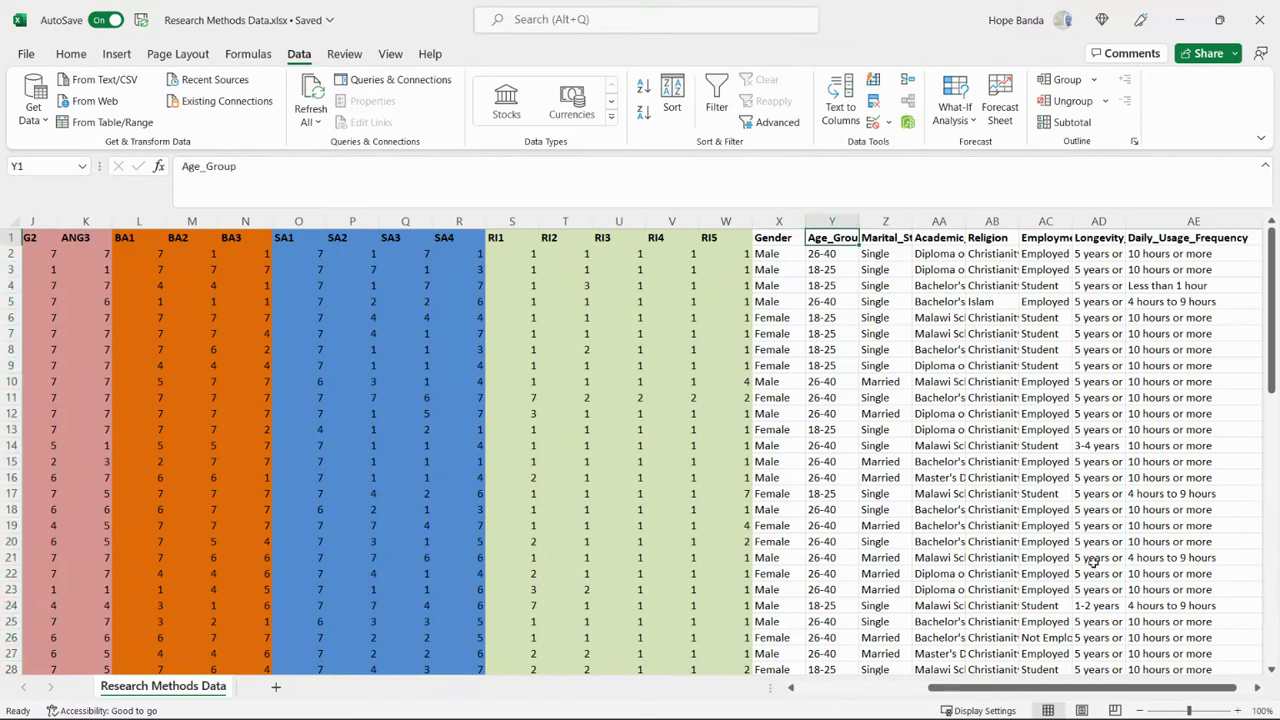
- Add the column header MISSING_VALUES in cell AF1, just after Daily_Usage_Frequency
{"action": "left_click", "coordinate": [1256, 688]}
{"action": "left_click_drag", "start_coordinate": [1256, 688], "coordinate": [1256, 688]}
{"action": "left_click", "coordinate": [1019, 239]}
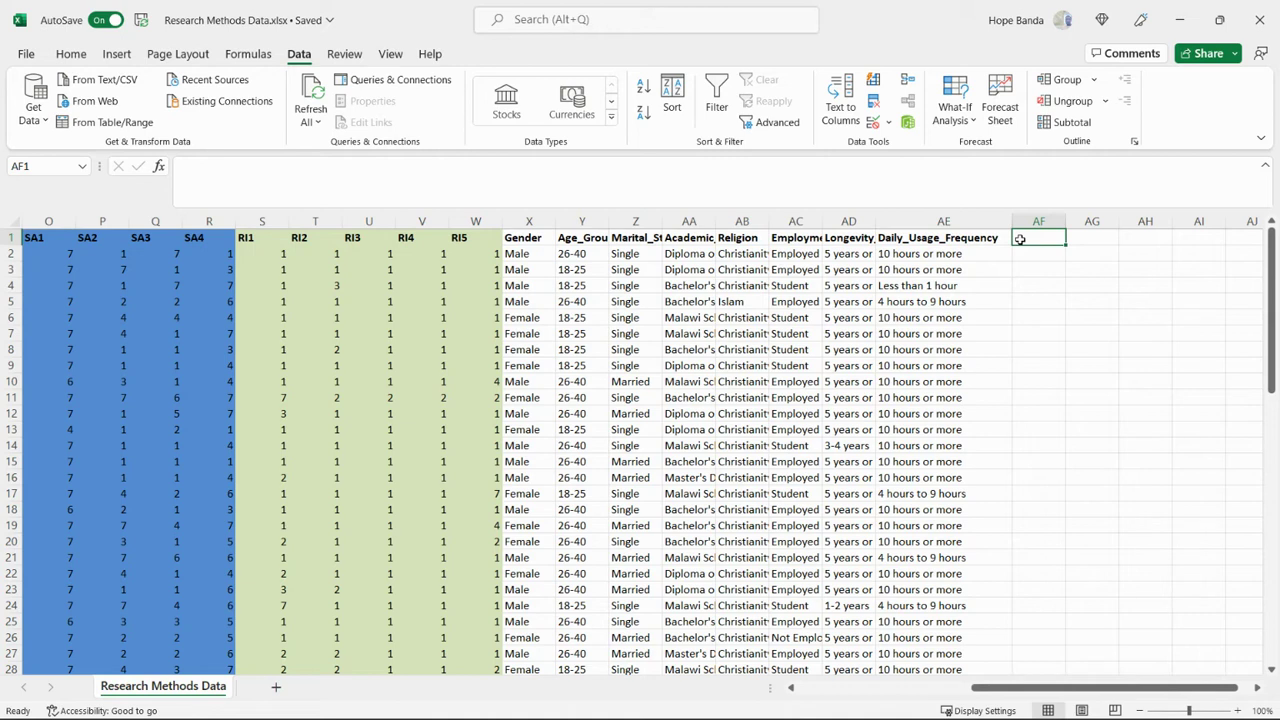
{"action": "type", "text": "MISSING"}
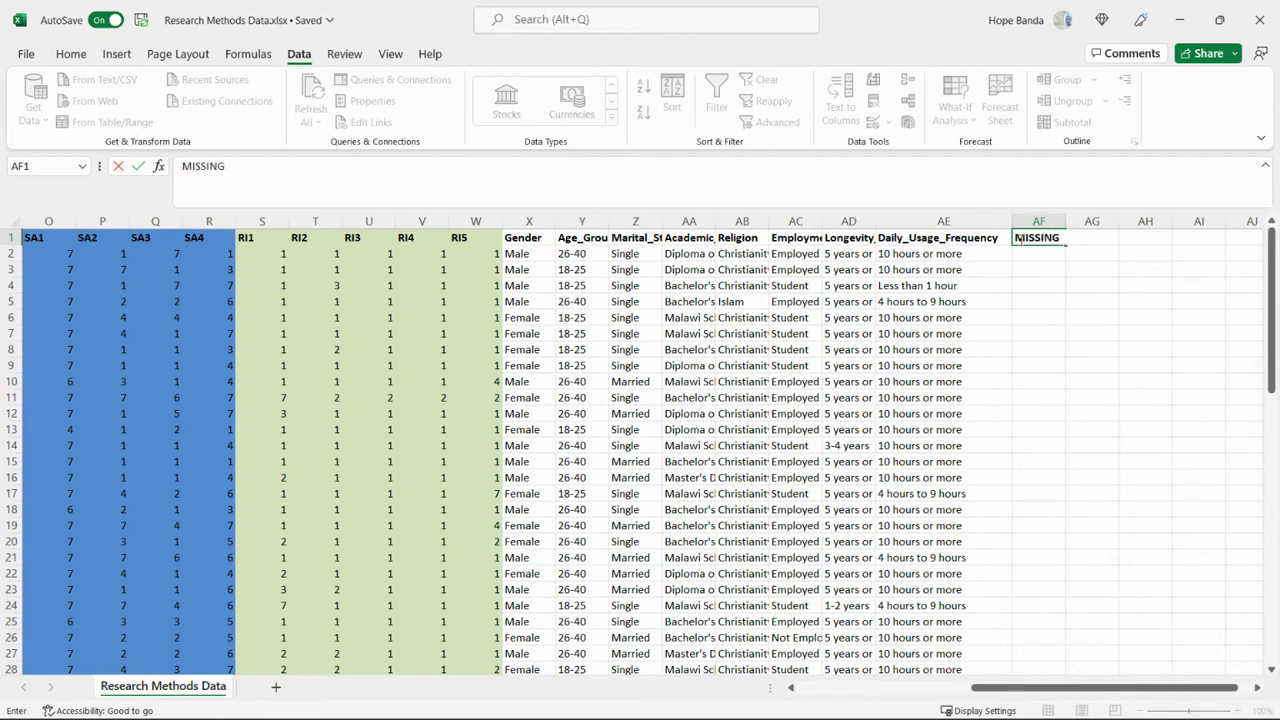
{"action": "type", "text": "_VALUES"}
{"action": "key", "text": "Return"}
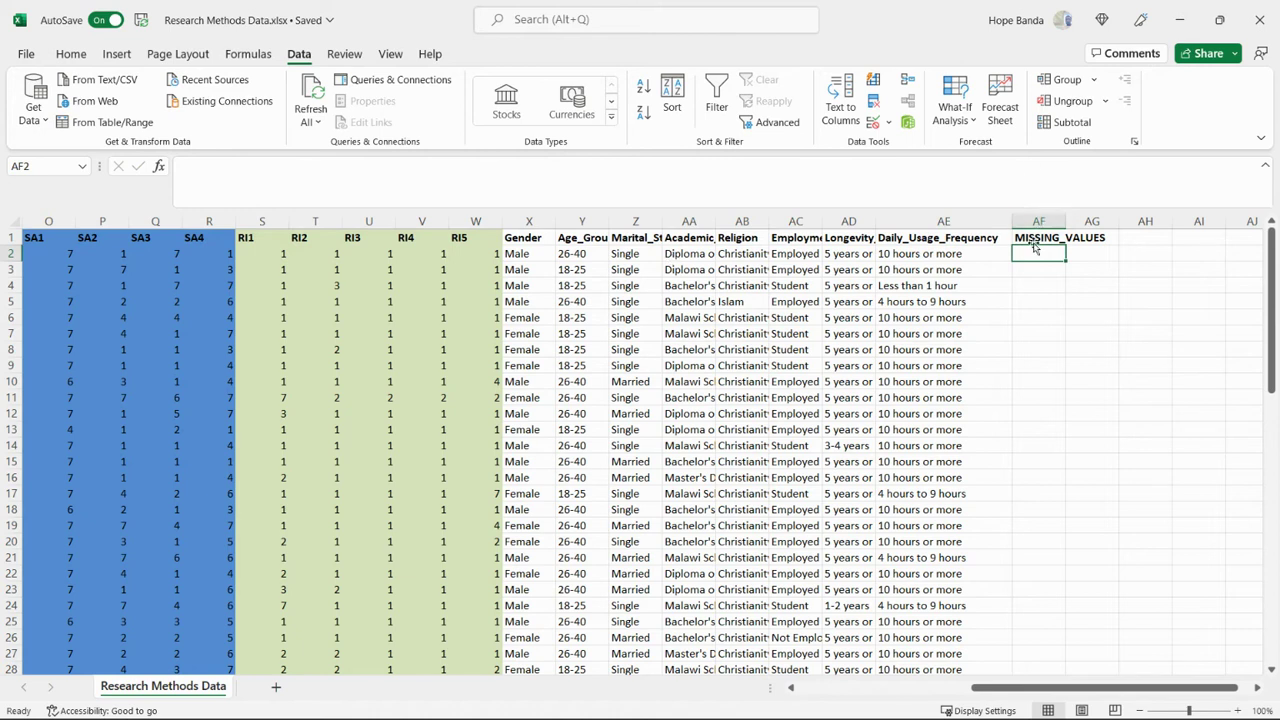
- Enter the formula =COUNTBLANK(A2:AE2) in cell AF2 to count the first respondent's blank answers
{"action": "type", "text": "="}
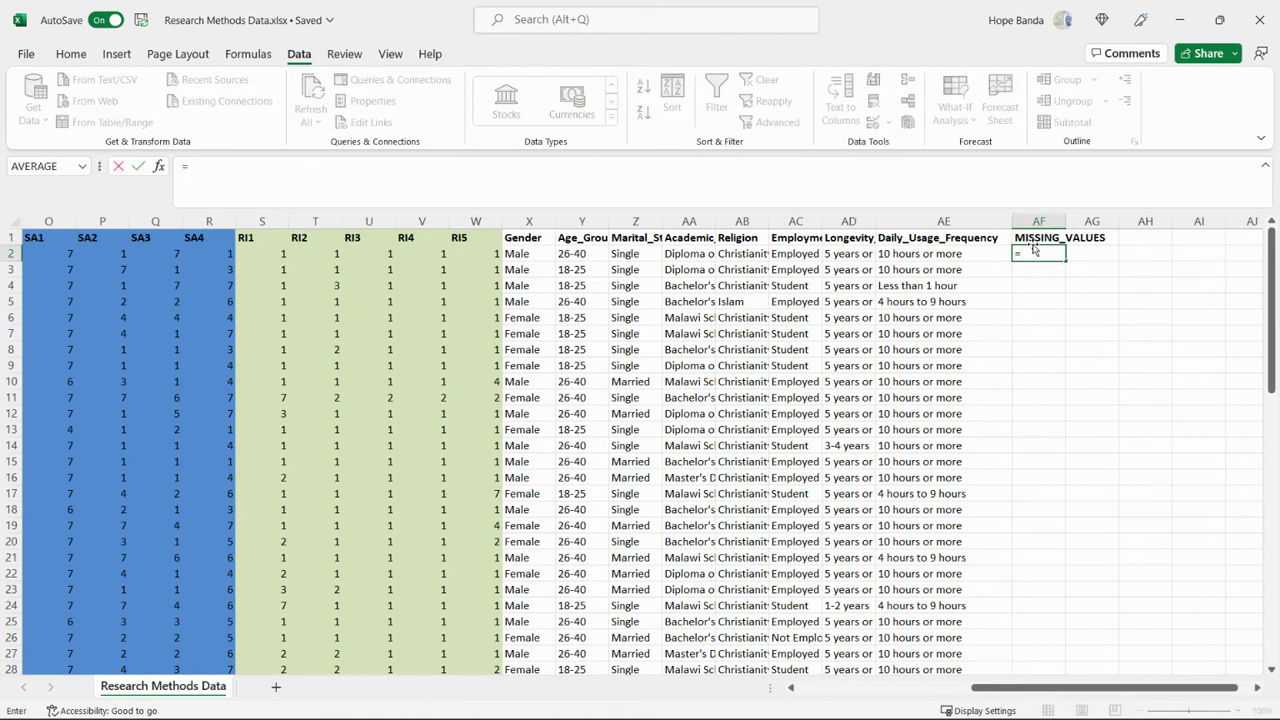
{"action": "type", "text": "COUNT"}
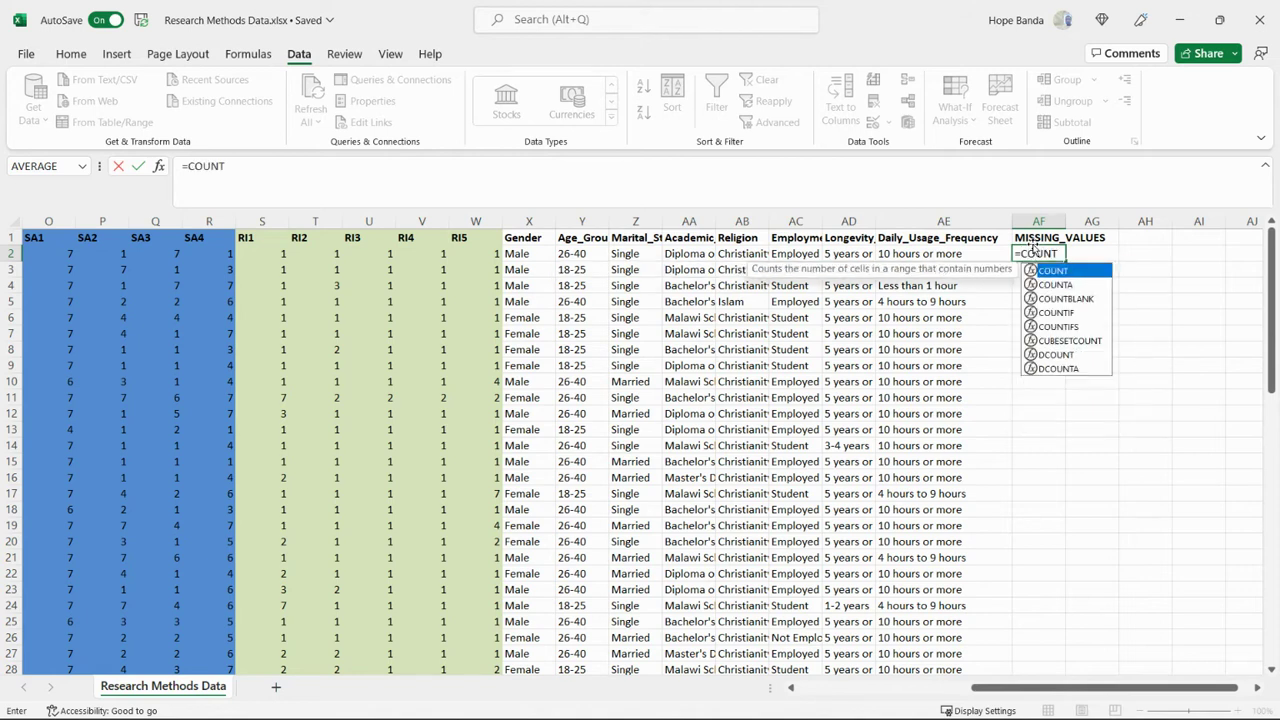
{"action": "type", "text": "BLANK"}
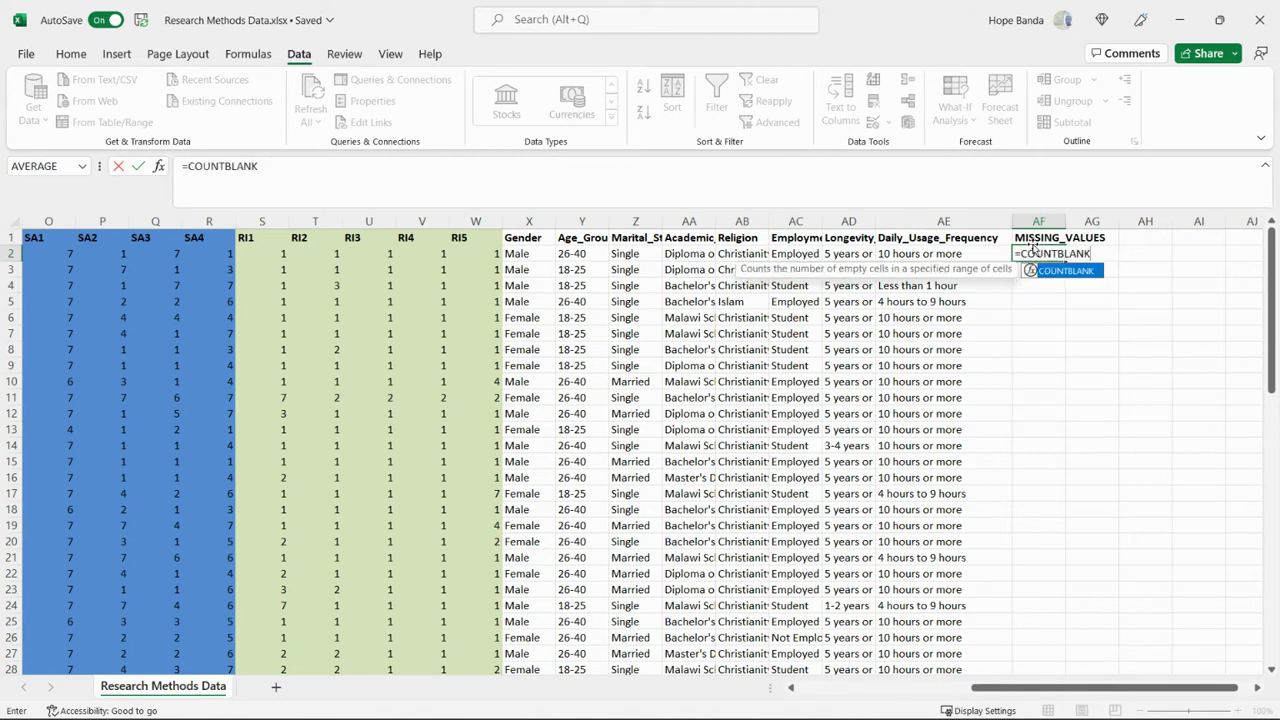
{"action": "double_click", "coordinate": [1067, 271]}
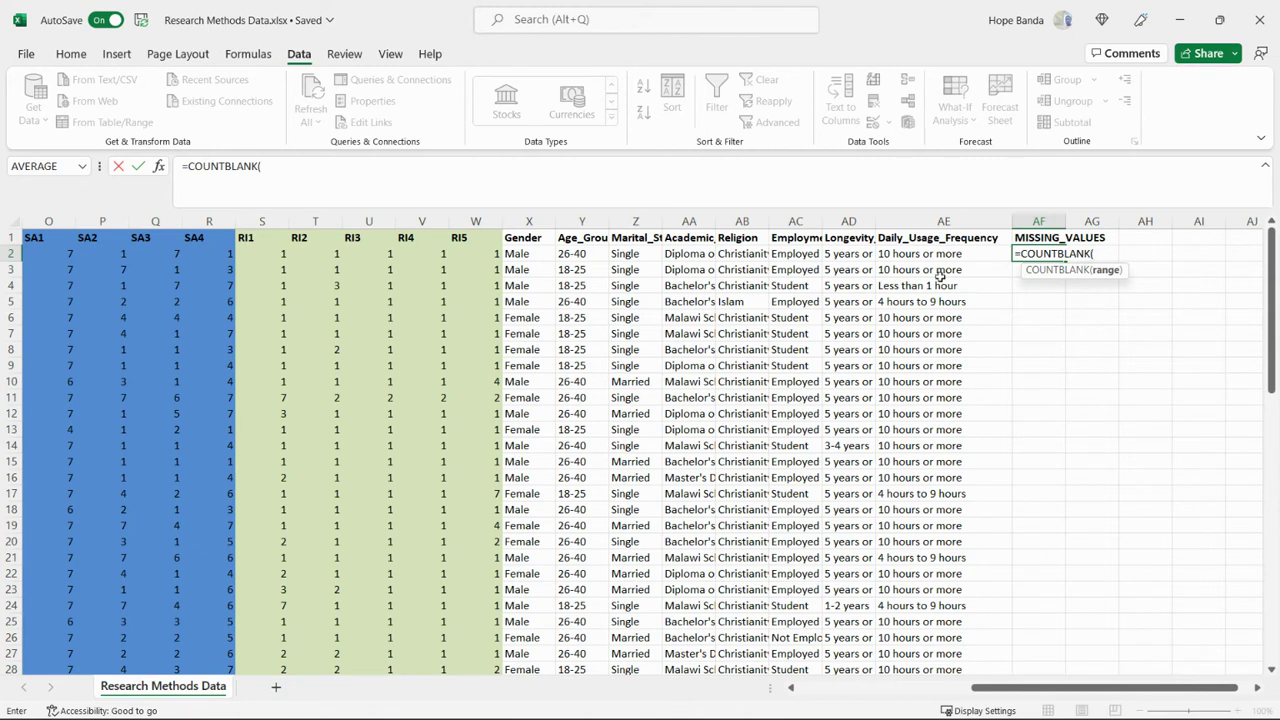
{"action": "left_click_drag", "start_coordinate": [945, 254], "coordinate": [30, 254]}
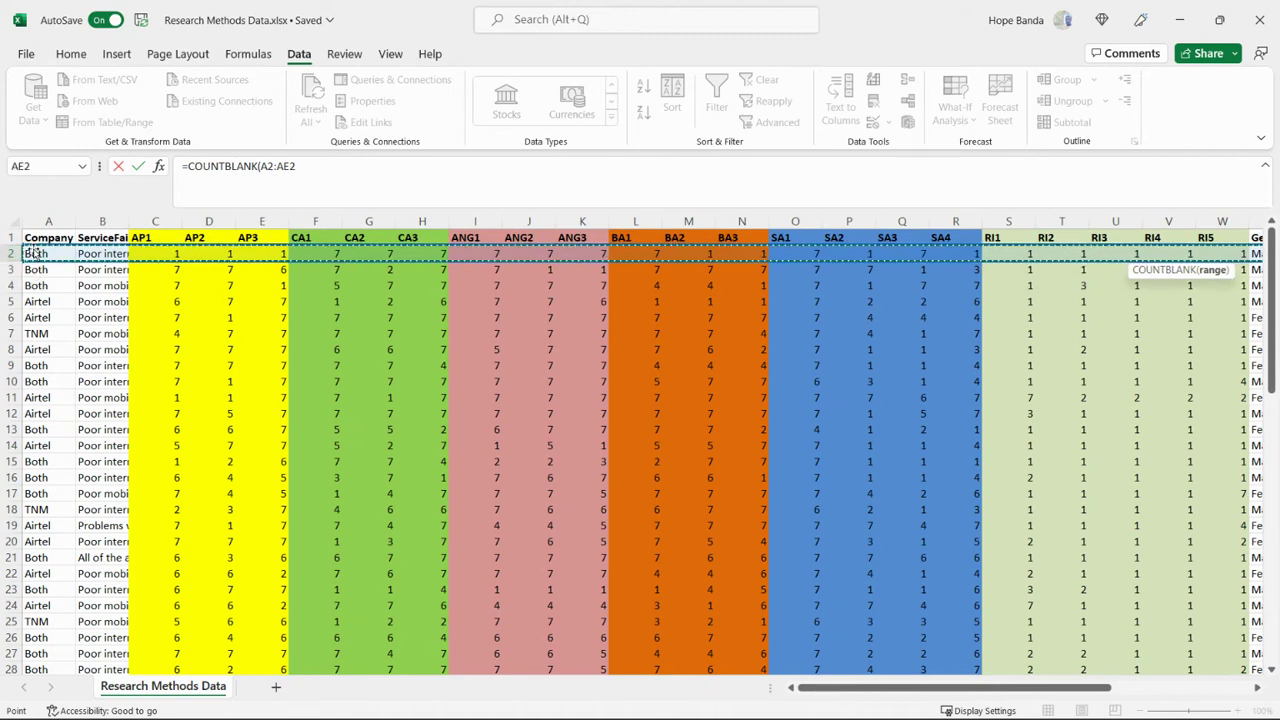
{"action": "type", "text": ")"}
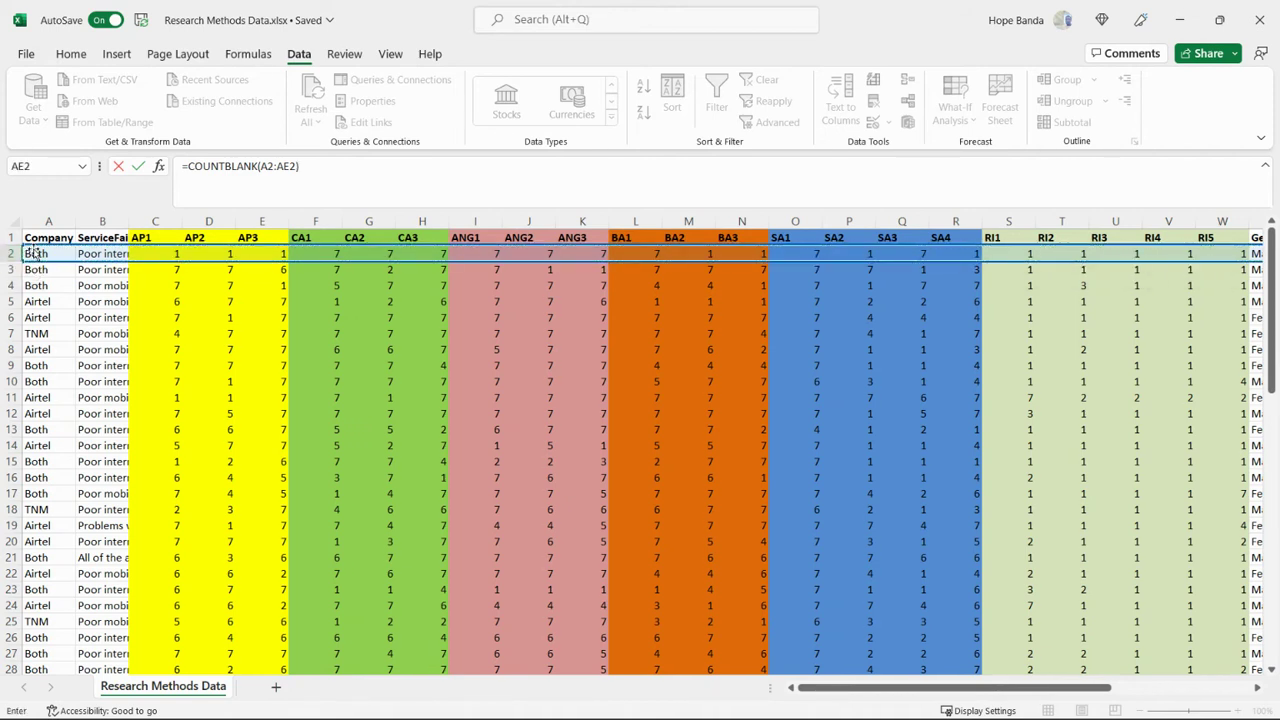
{"action": "key", "text": "Return"}
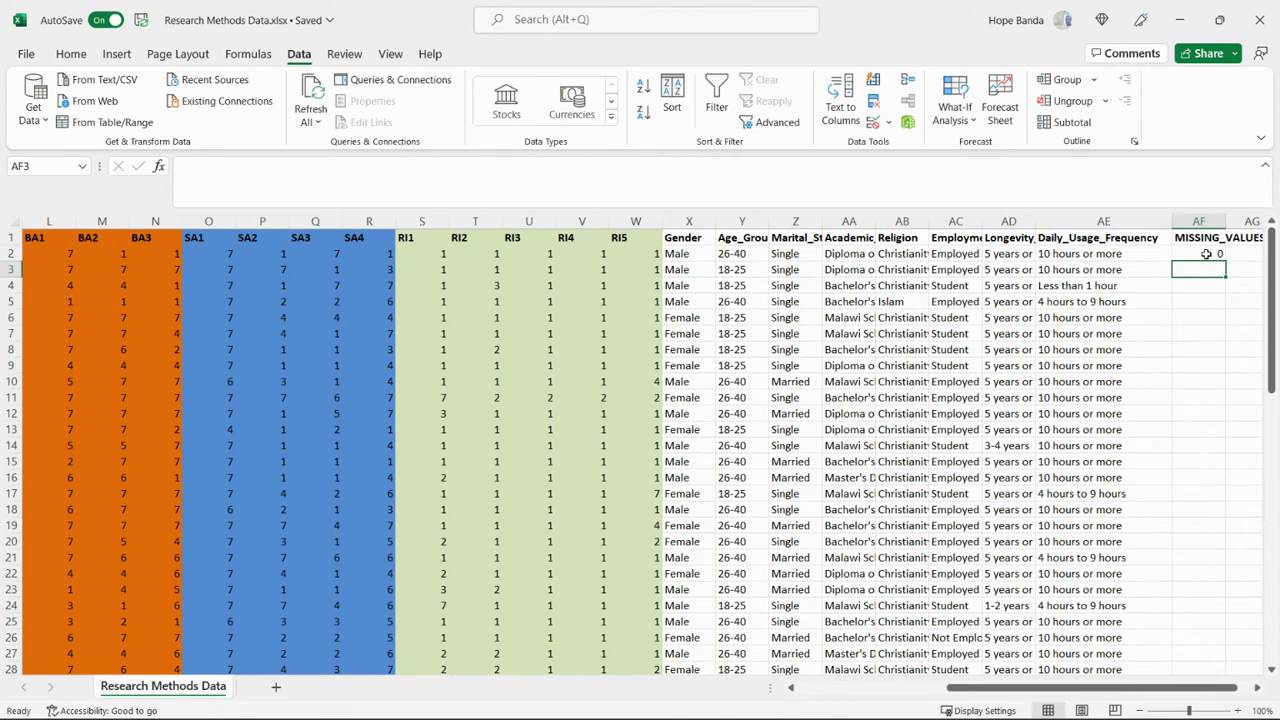
- Fill the COUNTBLANK formula from AF2 down to row 73 and review the counts for all respondents
{"action": "left_click", "coordinate": [1206, 254]}
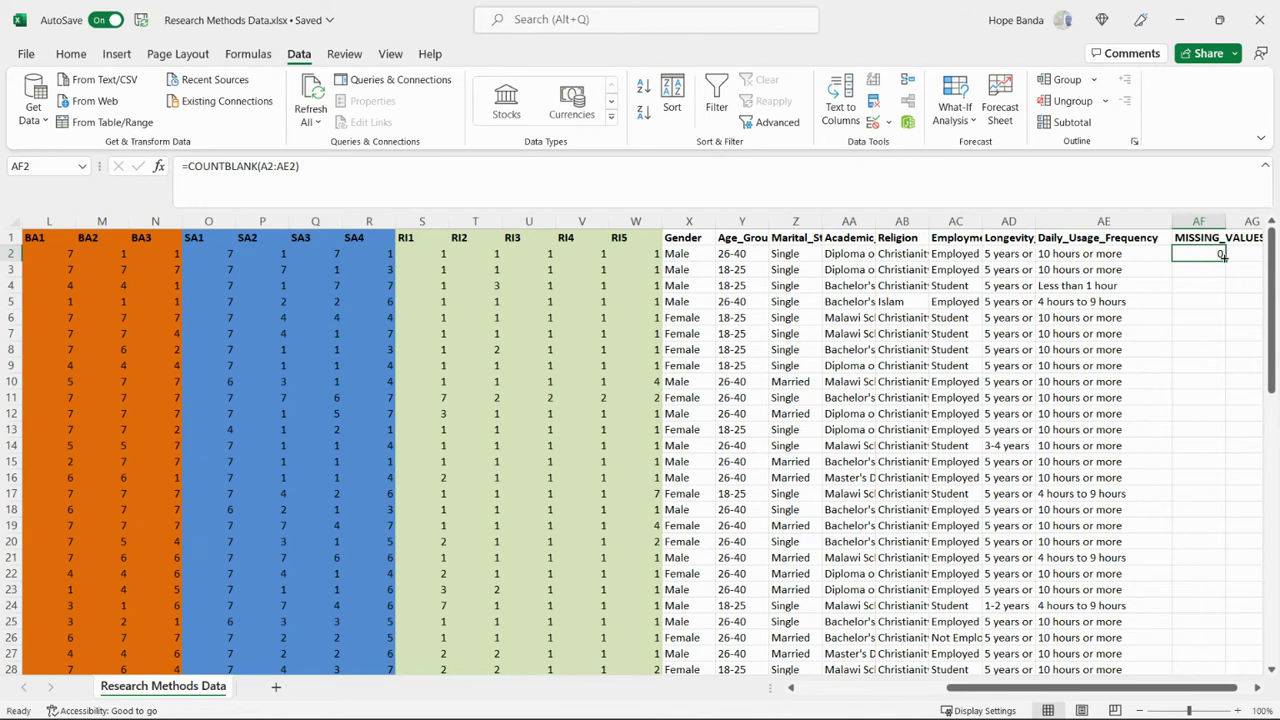
{"action": "left_click_drag", "start_coordinate": [1228, 262], "coordinate": [1222, 700]}
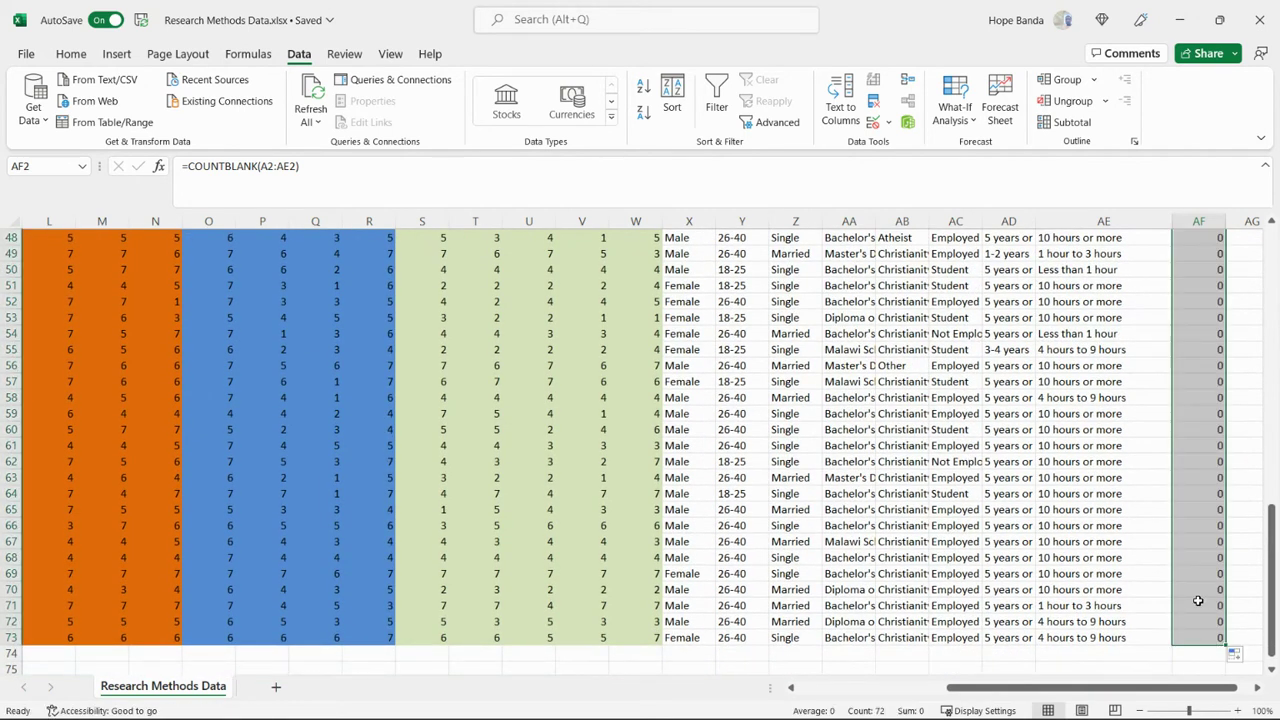
{"action": "scroll", "coordinate": [1198, 589], "scroll_direction": "up", "scroll_amount": 3}
{"action": "scroll", "coordinate": [1198, 589], "scroll_direction": "up", "scroll_amount": 13}
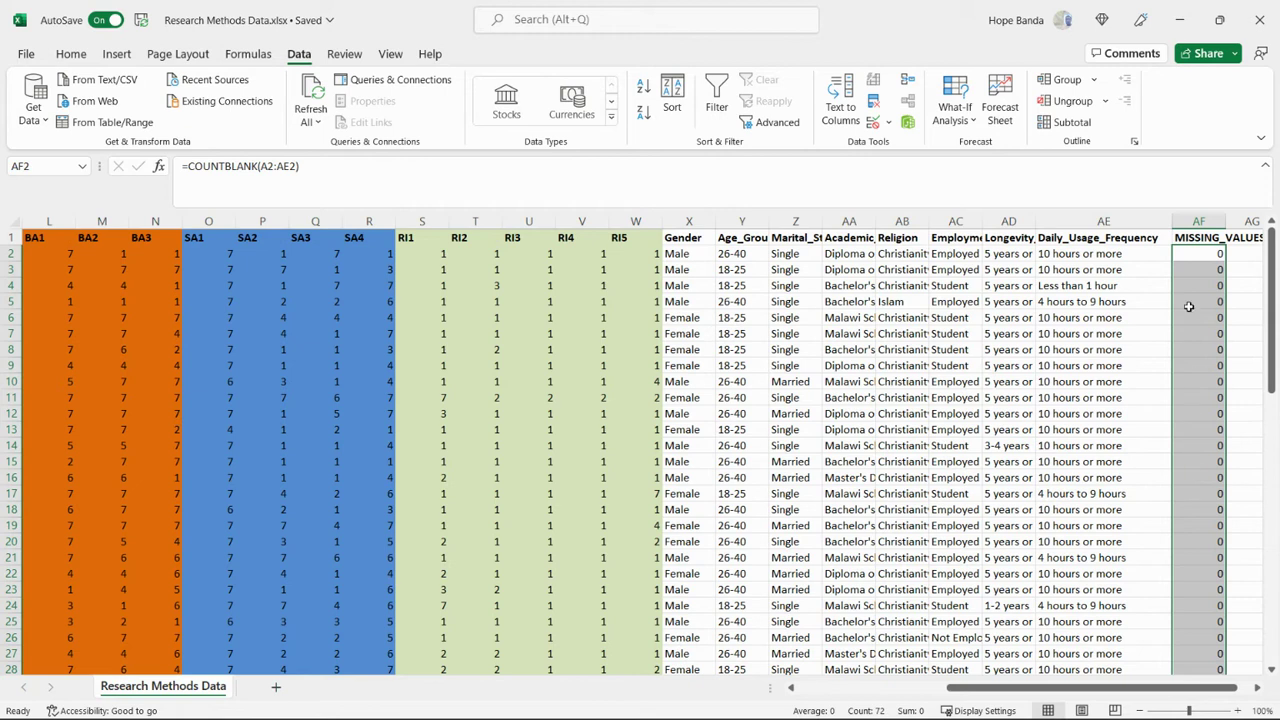
{"action": "scroll", "coordinate": [1192, 312], "scroll_direction": "down", "scroll_amount": 16}
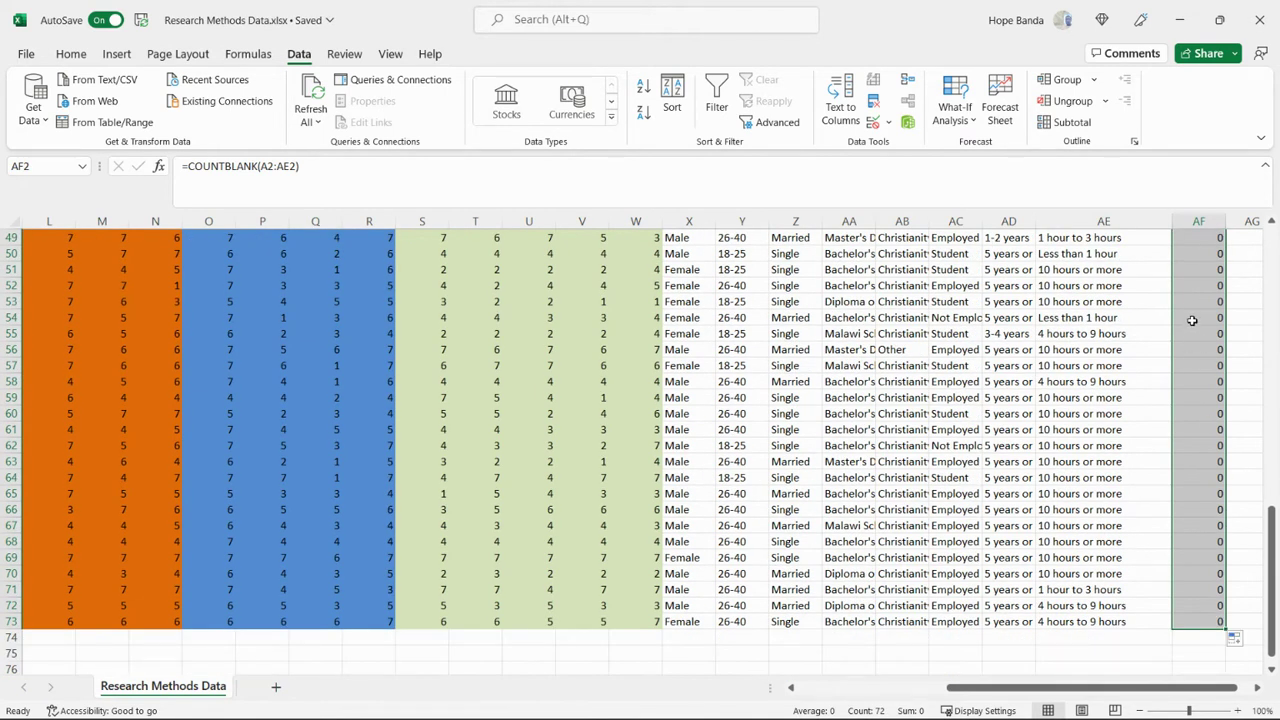
{"action": "scroll", "coordinate": [620, 300], "scroll_direction": "up", "scroll_amount": 4}
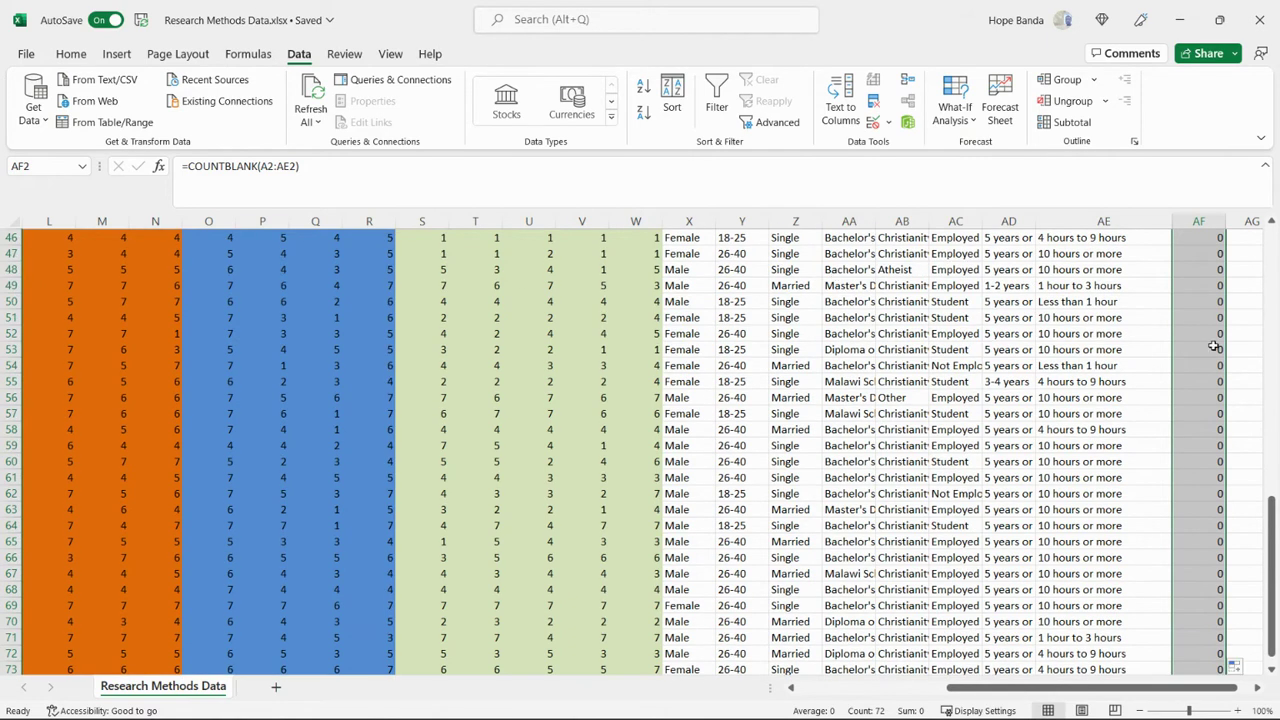
{"action": "scroll", "coordinate": [1212, 344], "scroll_direction": "up", "scroll_amount": 12}
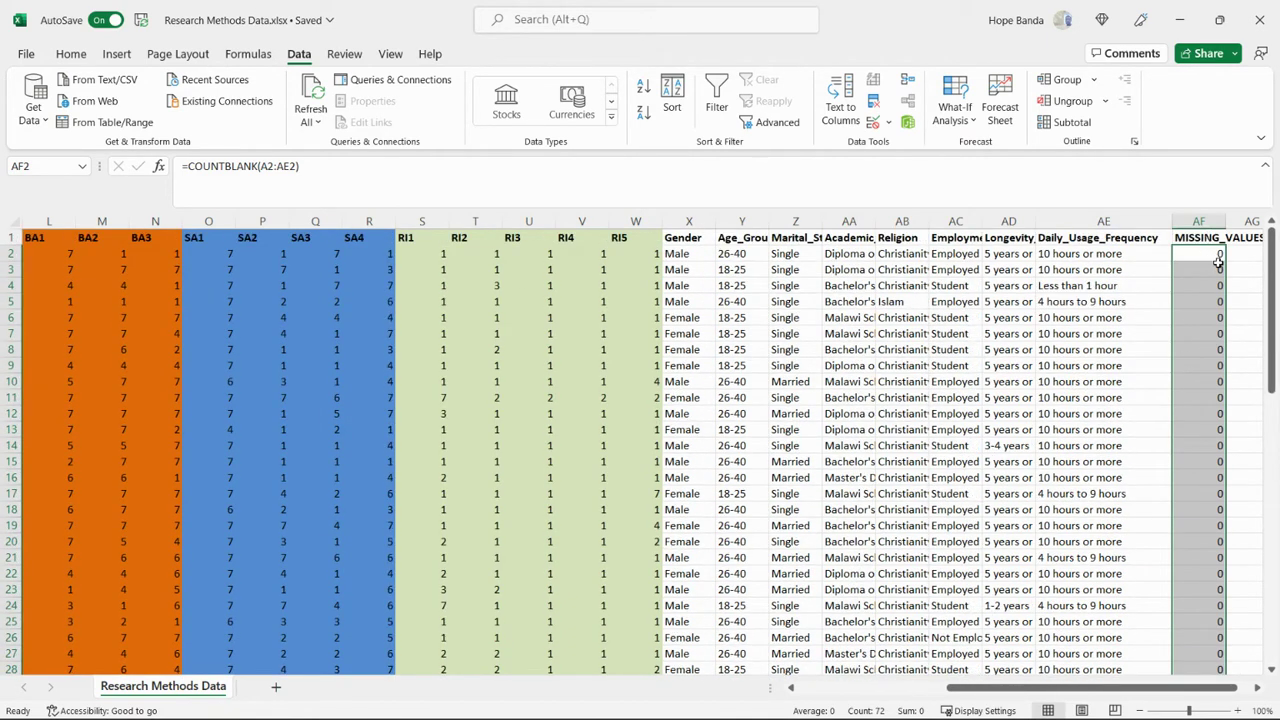
- Sort the expanded data selection by MISSING_VALUES from Largest to Smallest and check the sorted column
{"action": "left_click", "coordinate": [672, 97]}
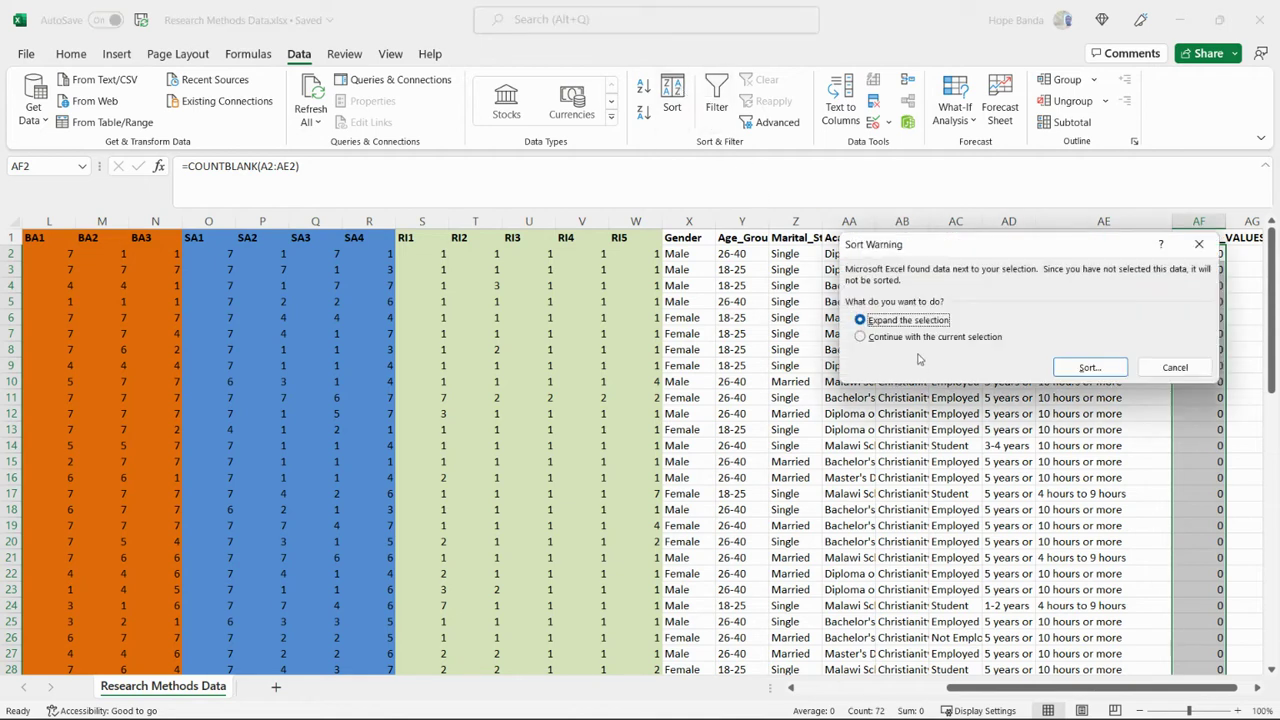
{"action": "left_click", "coordinate": [1090, 368]}
{"action": "left_click", "coordinate": [880, 288]}
{"action": "scroll", "coordinate": [885, 380], "scroll_direction": "down", "scroll_amount": 6}
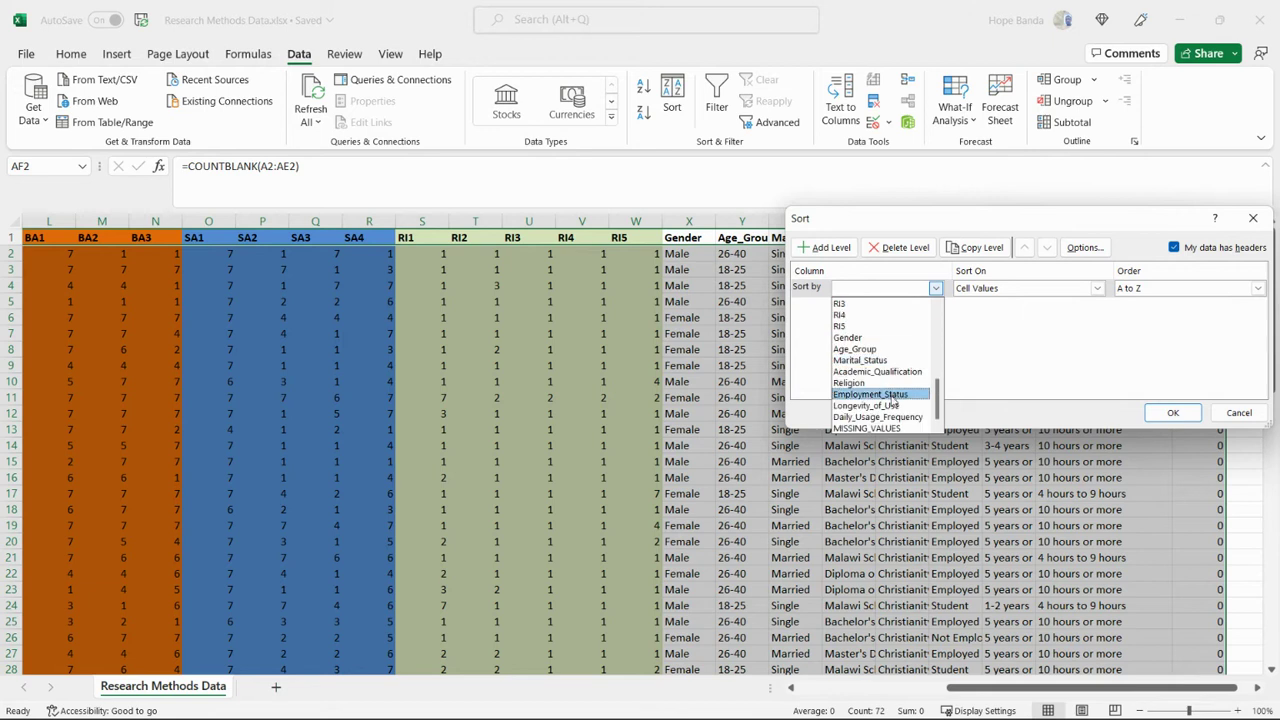
{"action": "left_click", "coordinate": [888, 430]}
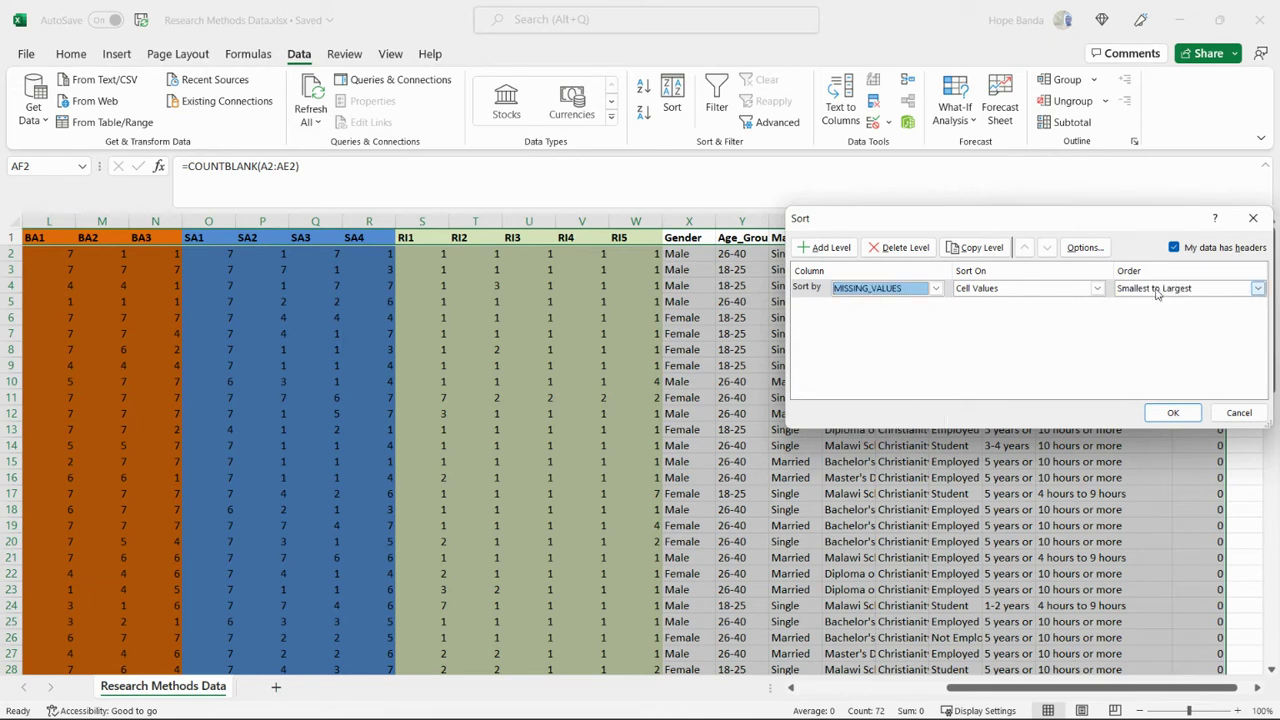
{"action": "left_click", "coordinate": [1190, 290]}
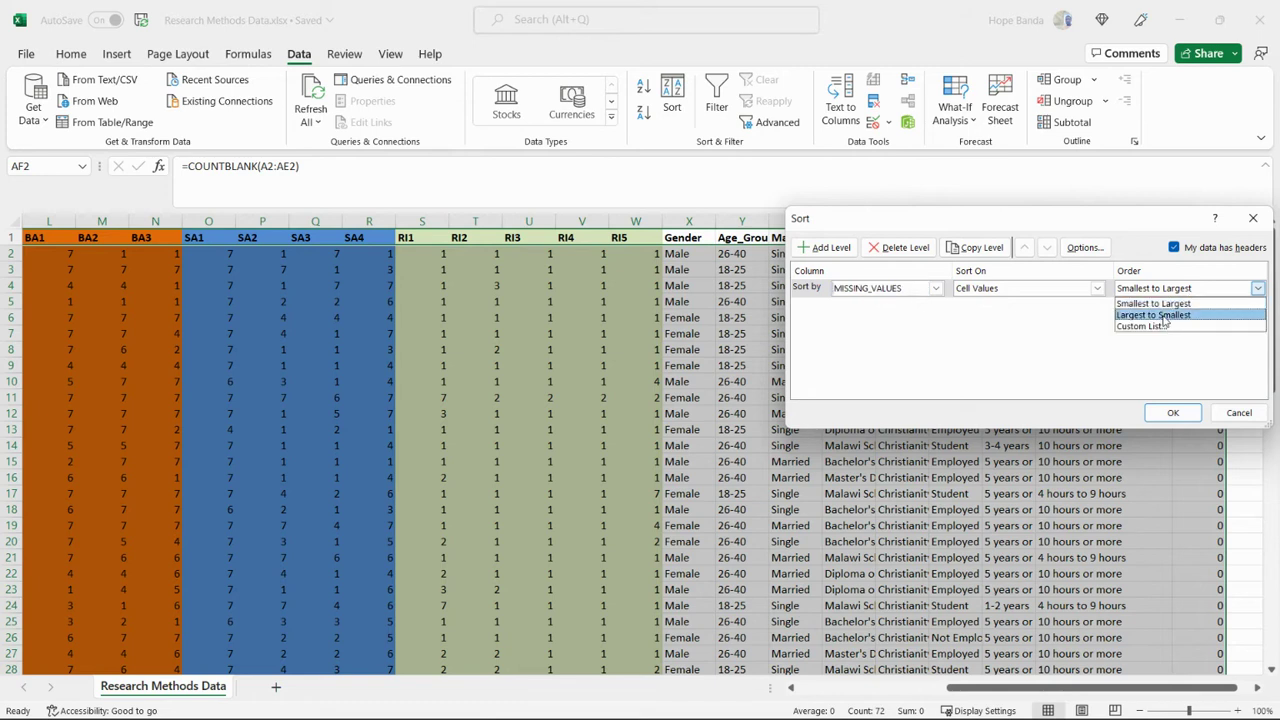
{"action": "left_click", "coordinate": [1174, 314]}
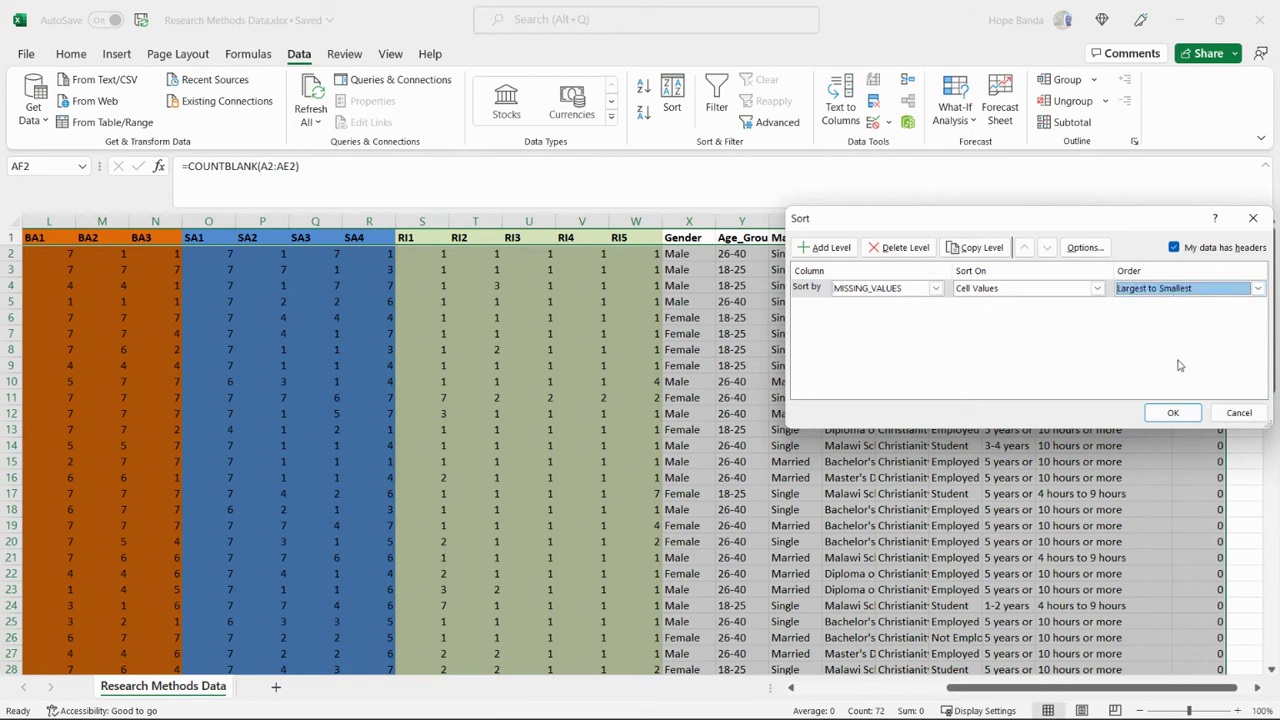
{"action": "left_click", "coordinate": [1172, 413]}
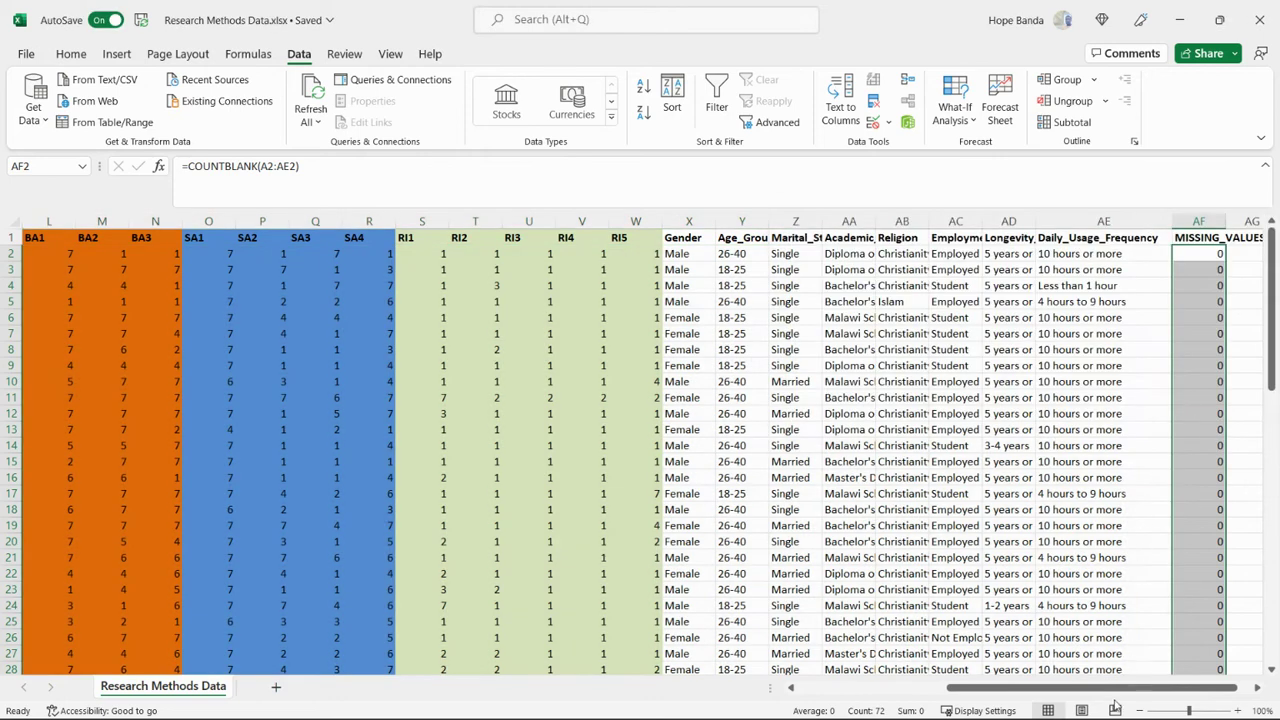
{"action": "scroll", "coordinate": [1185, 390], "scroll_direction": "right", "scroll_amount": 1}
{"action": "scroll", "coordinate": [1131, 250], "scroll_direction": "down", "scroll_amount": 15}
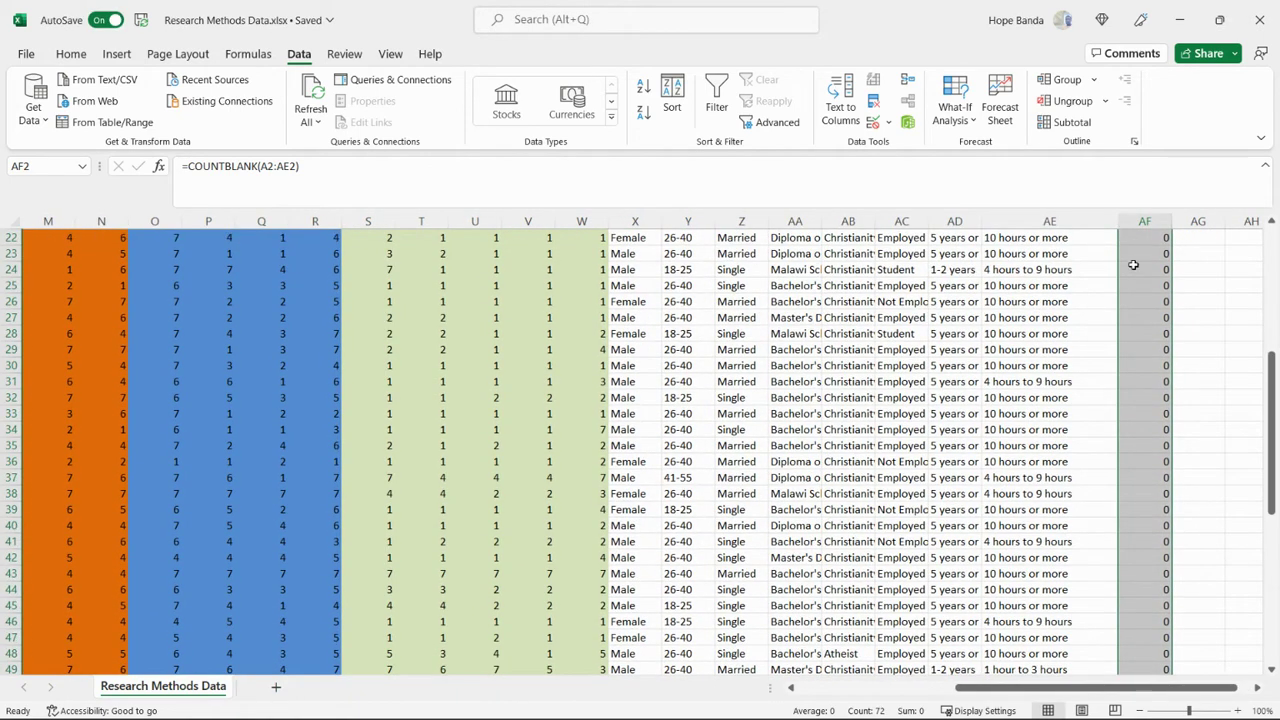
{"action": "scroll", "coordinate": [1135, 305], "scroll_direction": "up", "scroll_amount": 18}
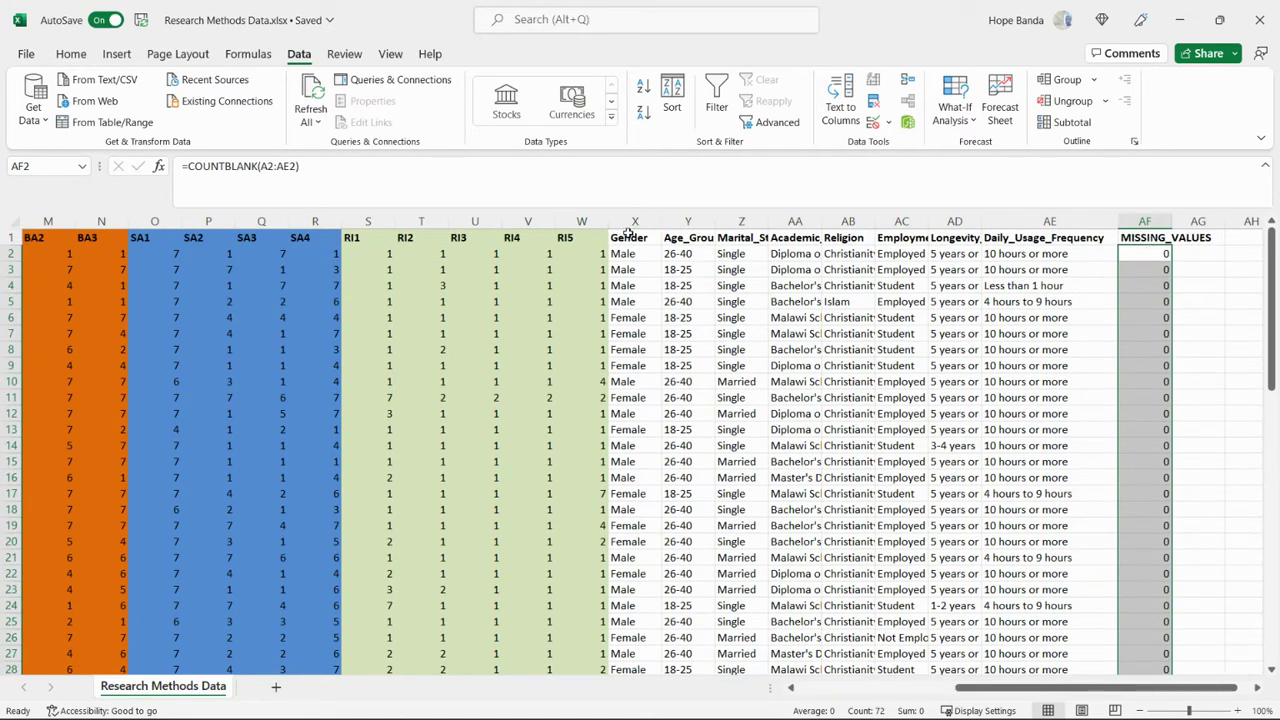
- Examine the demographic columns and the row 2 responses across the SA and RI items
{"action": "left_click_drag", "start_coordinate": [628, 237], "coordinate": [1003, 184]}
{"action": "left_click_drag", "start_coordinate": [594, 253], "coordinate": [131, 254]}
{"action": "left_click", "coordinate": [225, 255]}
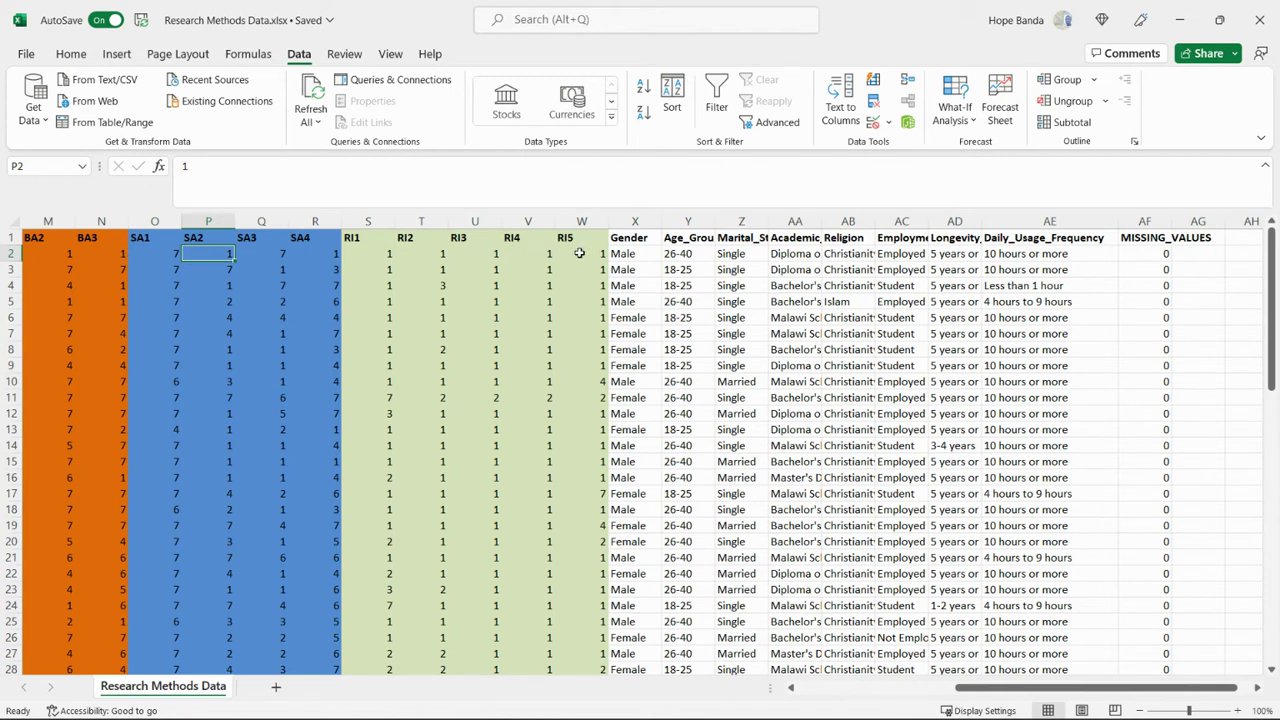
{"action": "left_click_drag", "start_coordinate": [579, 253], "coordinate": [412, 258]}
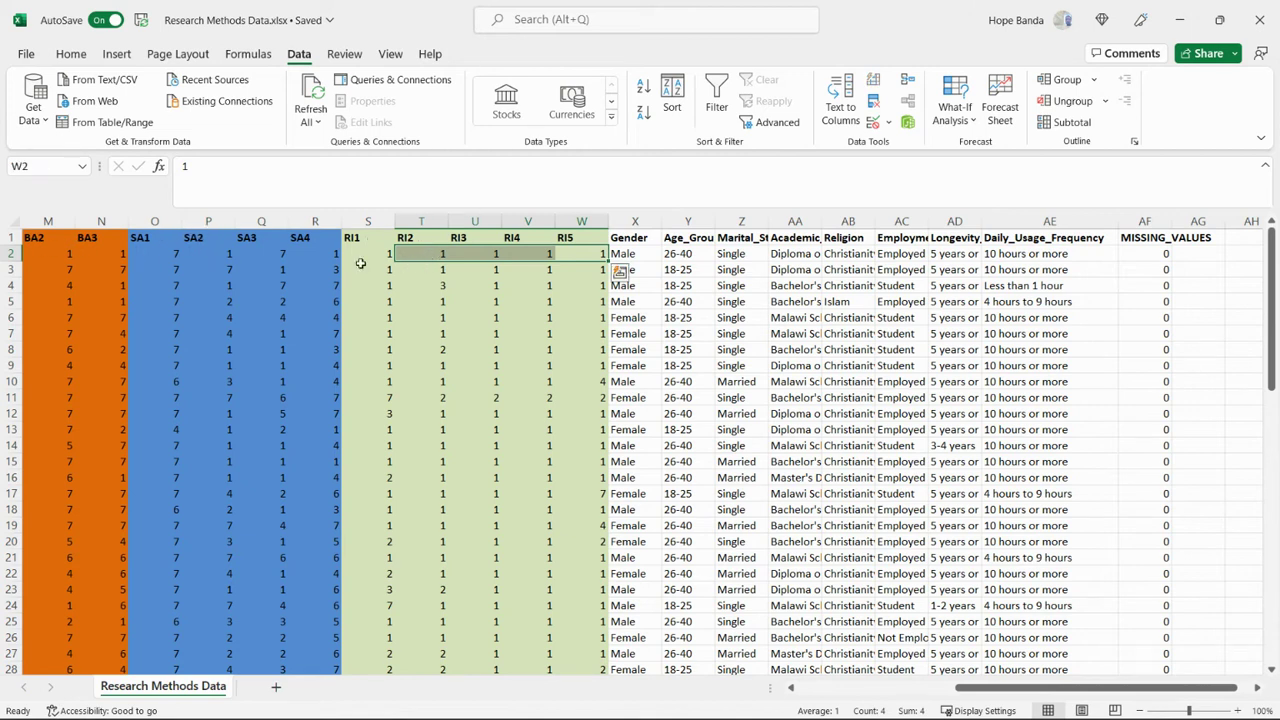
{"action": "left_click", "coordinate": [5, 255]}
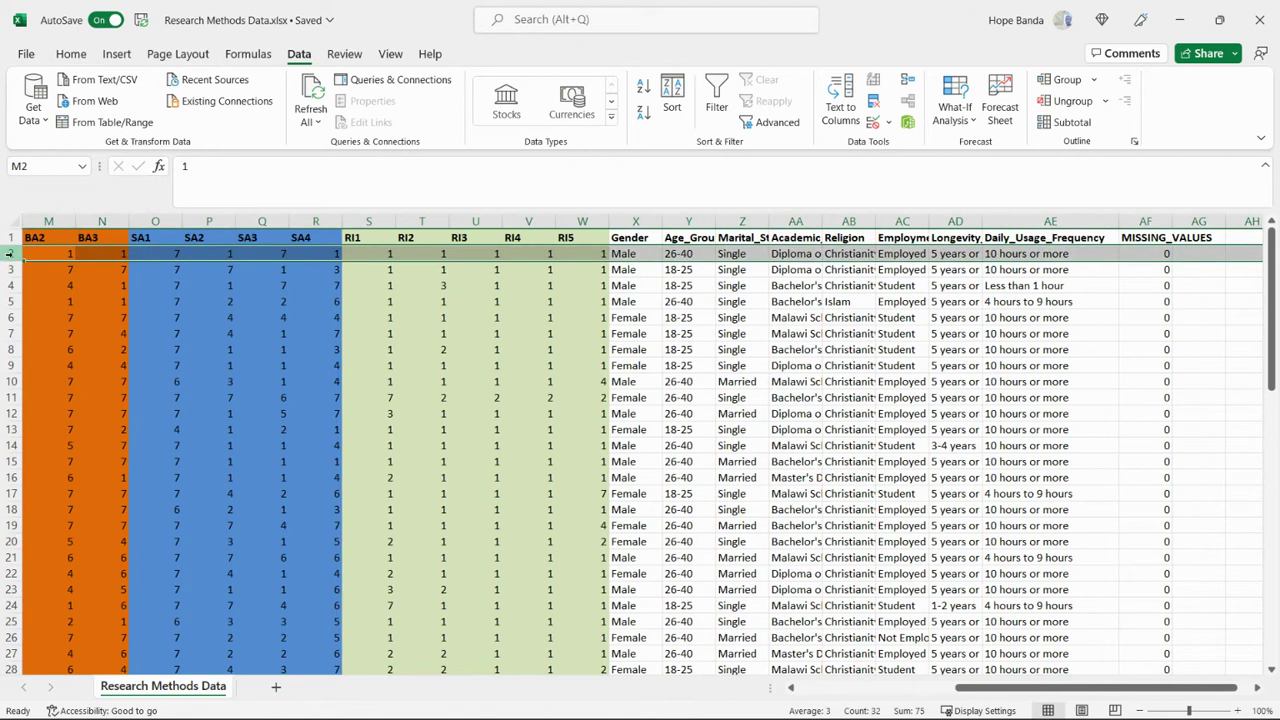
{"action": "left_click", "coordinate": [259, 302]}
{"action": "left_click", "coordinate": [8, 255]}
{"action": "left_click", "coordinate": [416, 266]}
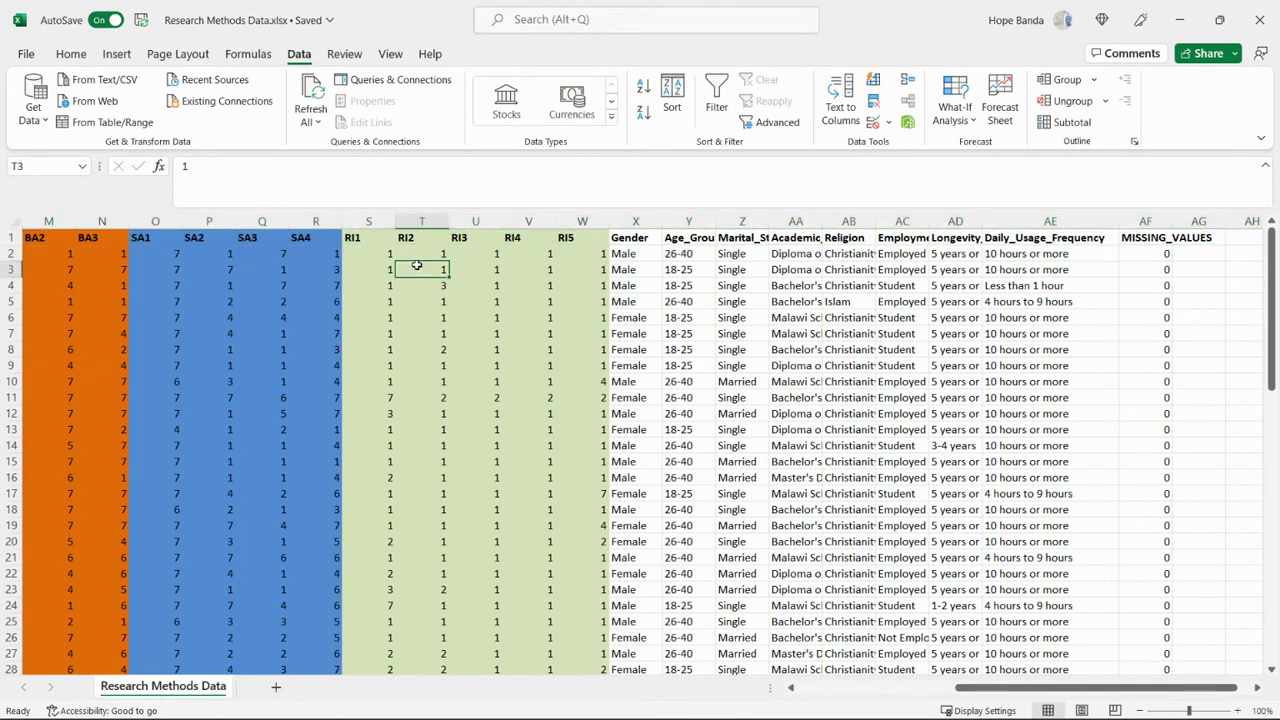
{"action": "left_click_drag", "start_coordinate": [418, 253], "coordinate": [600, 256]}
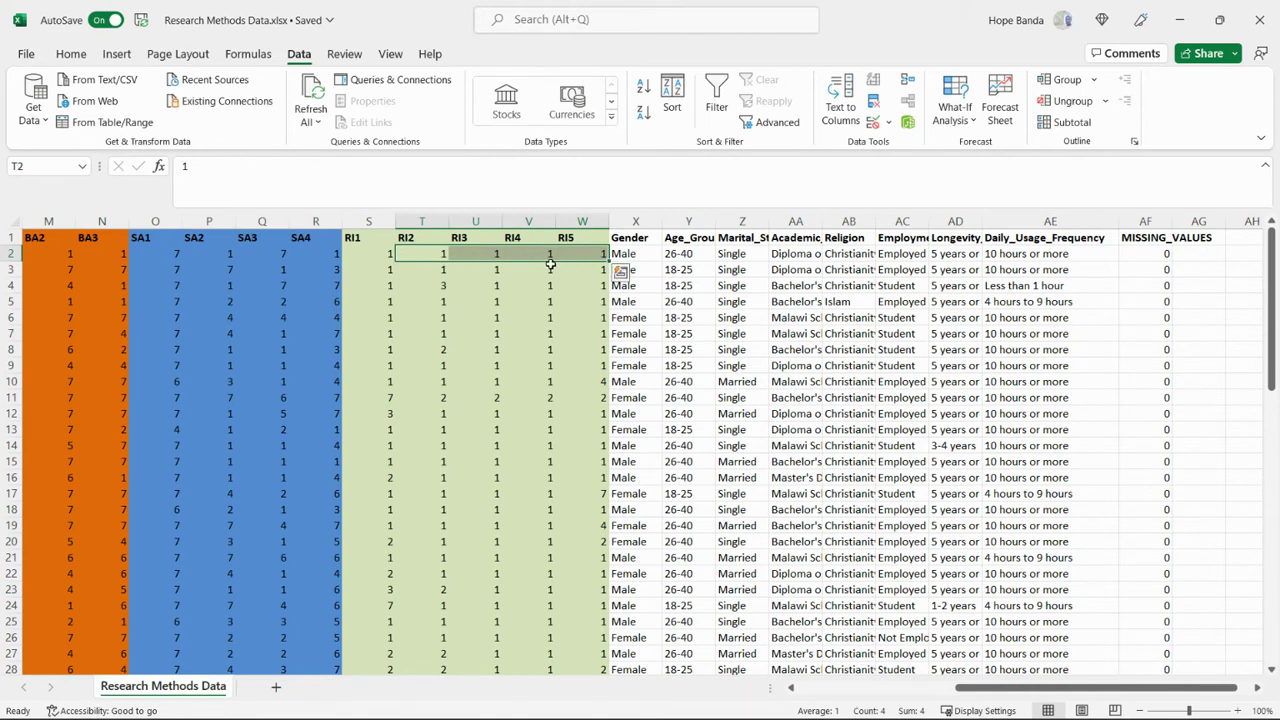
- Check the first respondent's answers from AP1 to RI5 and enter the header UNINFORMED in cell AH1
{"action": "left_click_drag", "start_coordinate": [580, 262], "coordinate": [143, 251]}
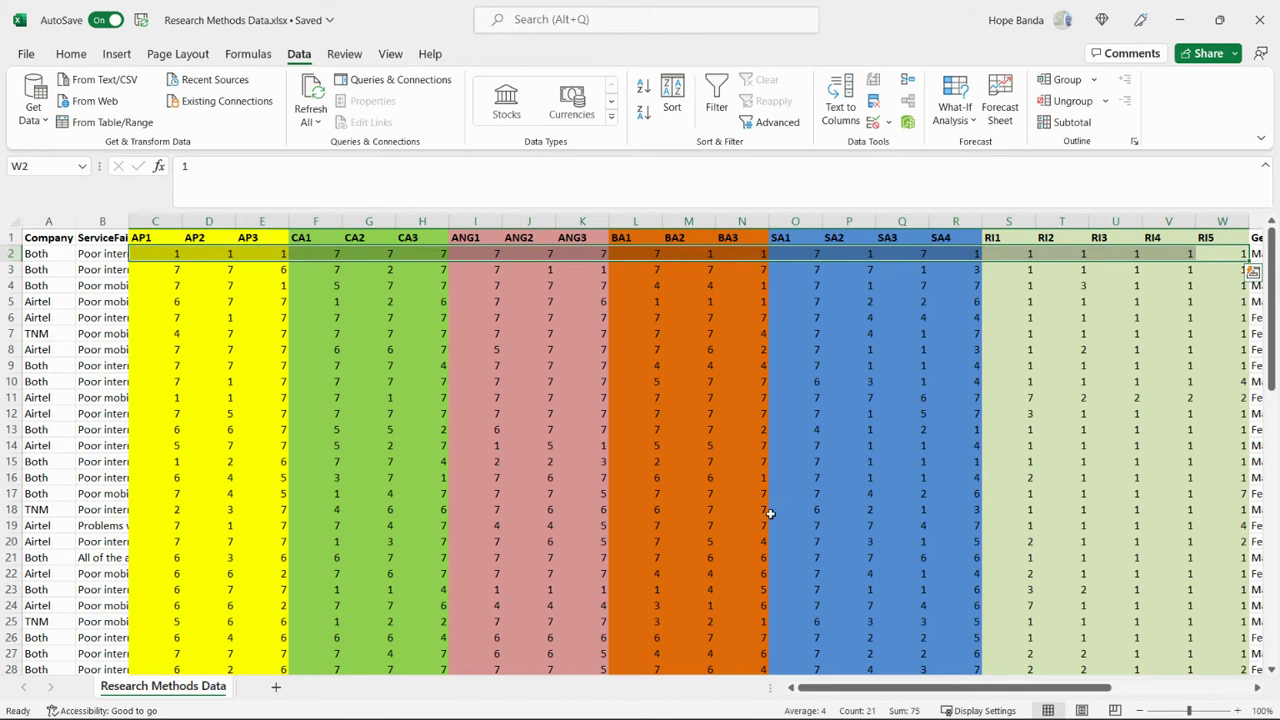
{"action": "left_click_drag", "start_coordinate": [865, 687], "coordinate": [1017, 685]}
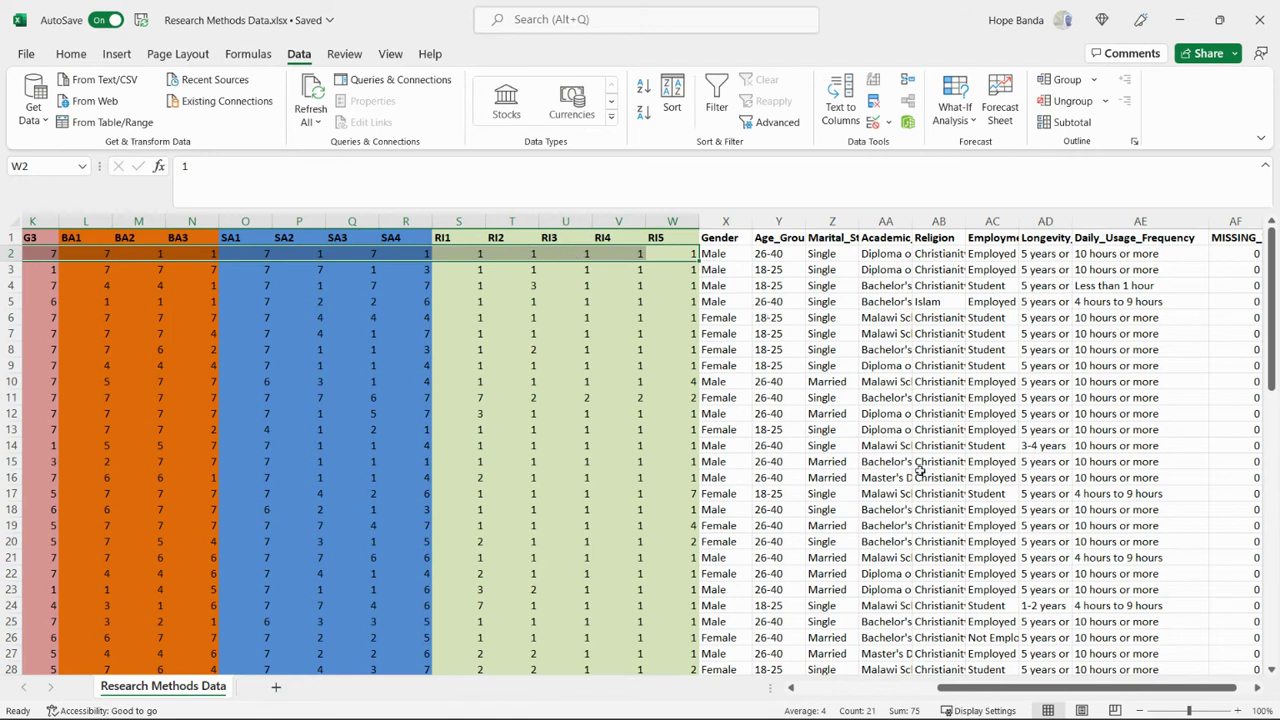
{"action": "left_click_drag", "start_coordinate": [1020, 686], "coordinate": [1030, 687]}
{"action": "left_click", "coordinate": [1258, 688]}
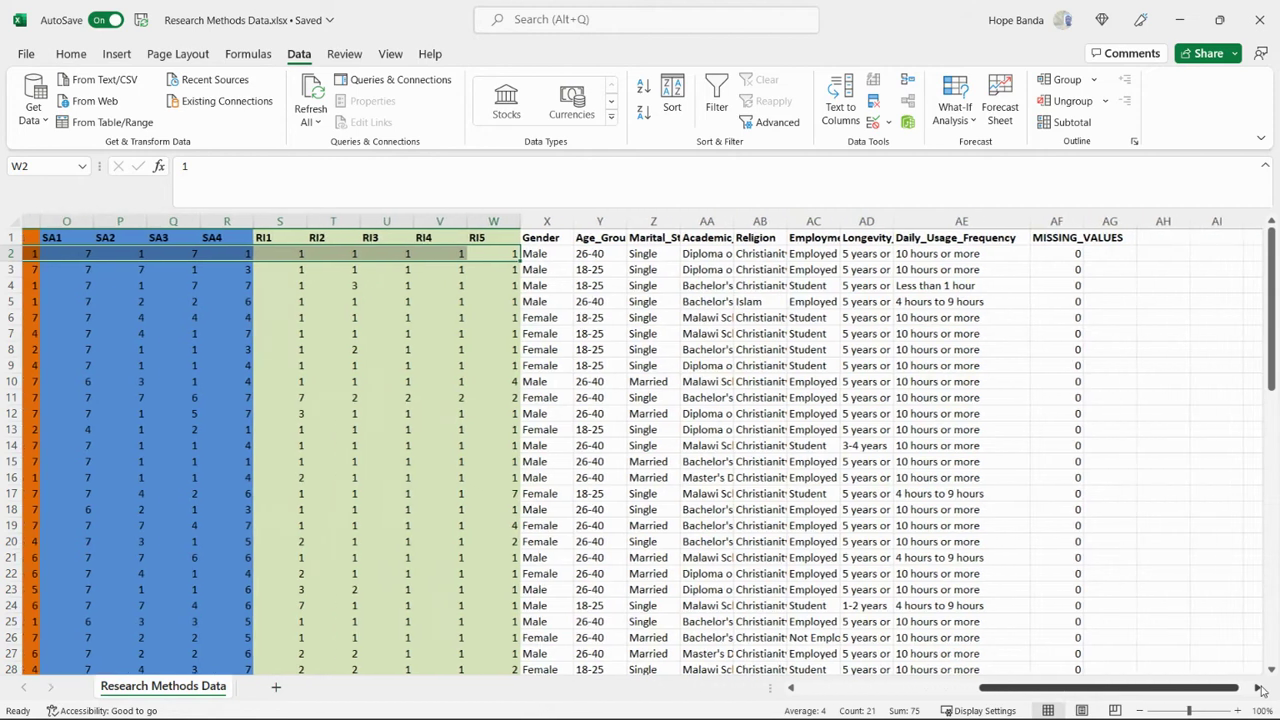
{"action": "left_click", "coordinate": [1091, 236]}
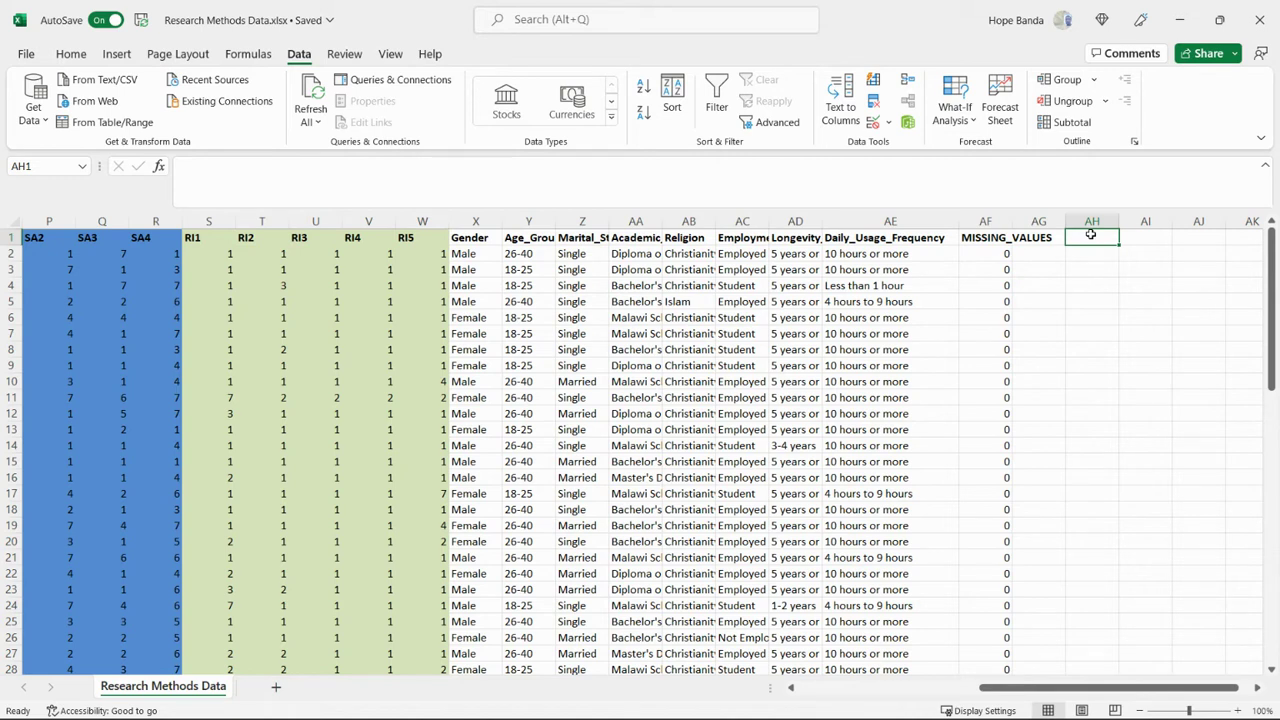
{"action": "type", "text": "un"}
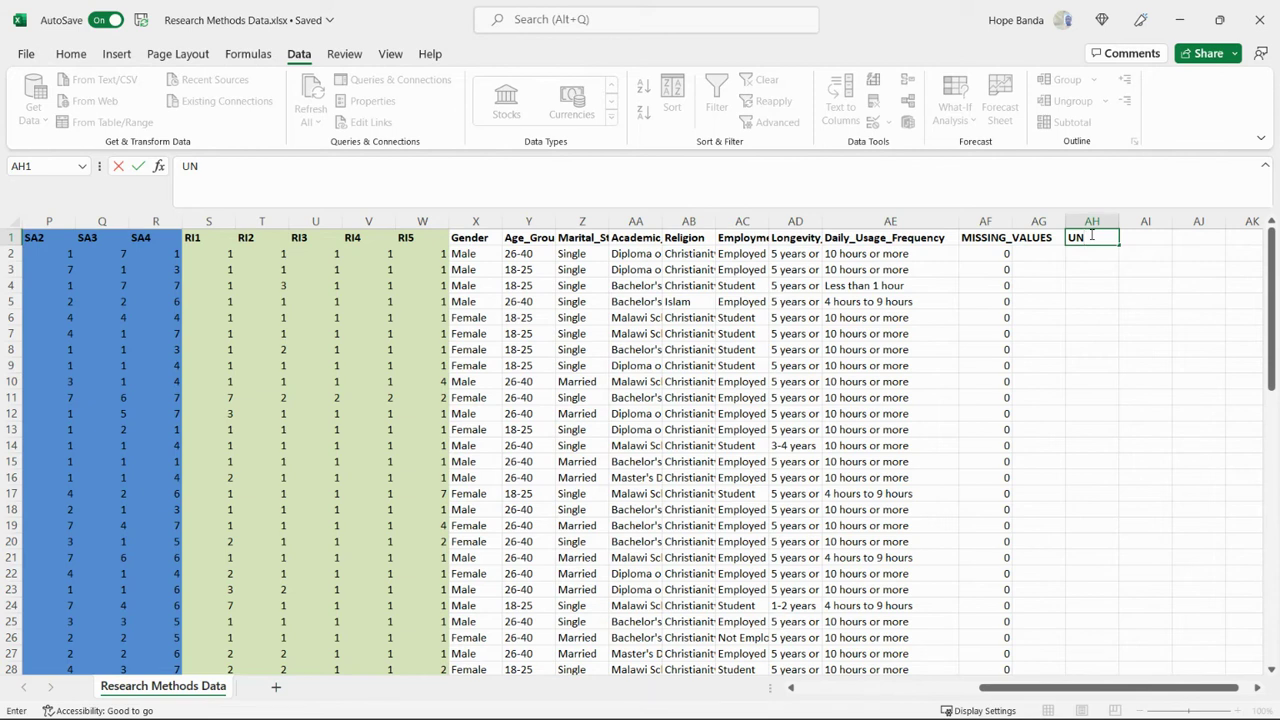
{"action": "type", "text": "FORMED"}
{"action": "key", "text": "Return"}
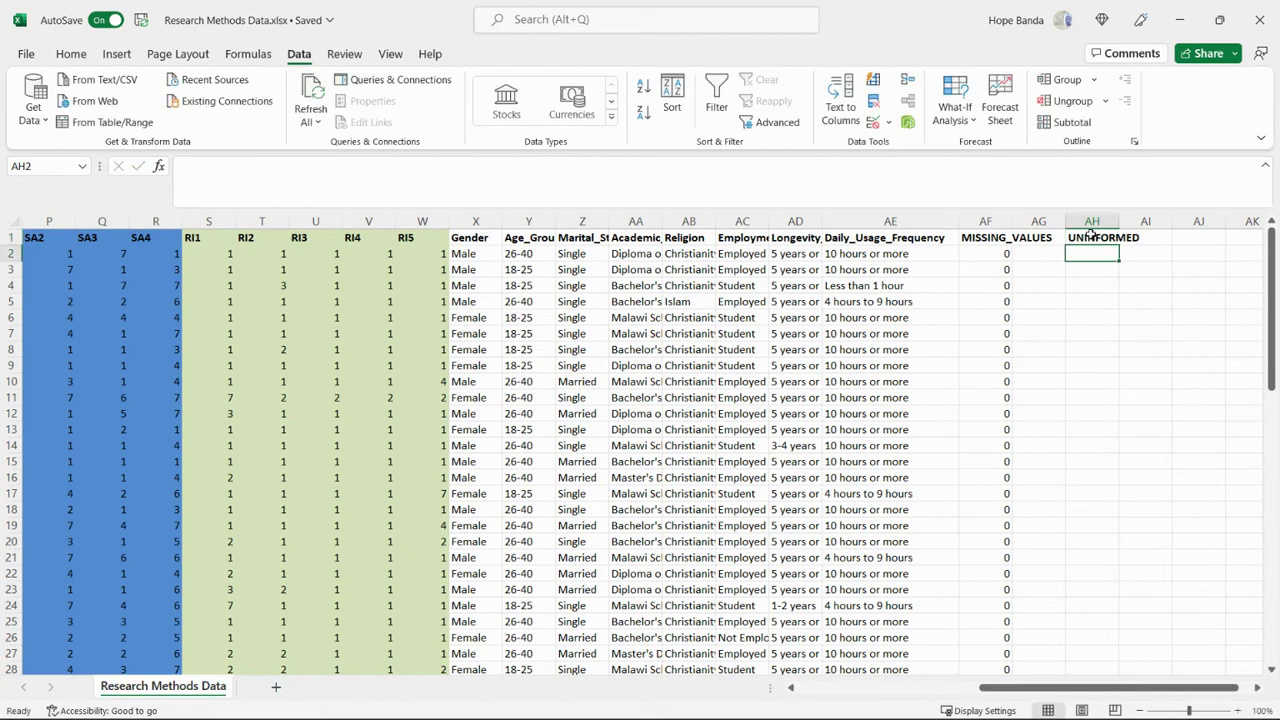
{"action": "type", "text": "=STDS"}
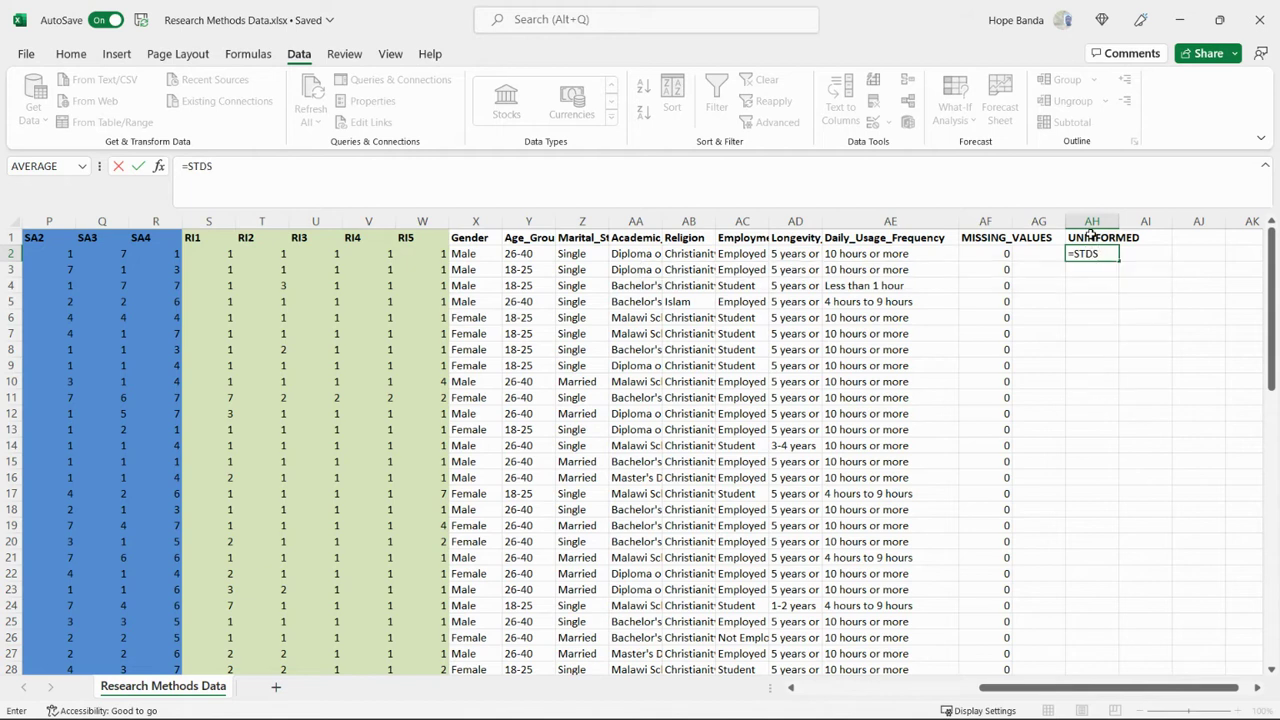
{"action": "key", "text": "BackSpace"}
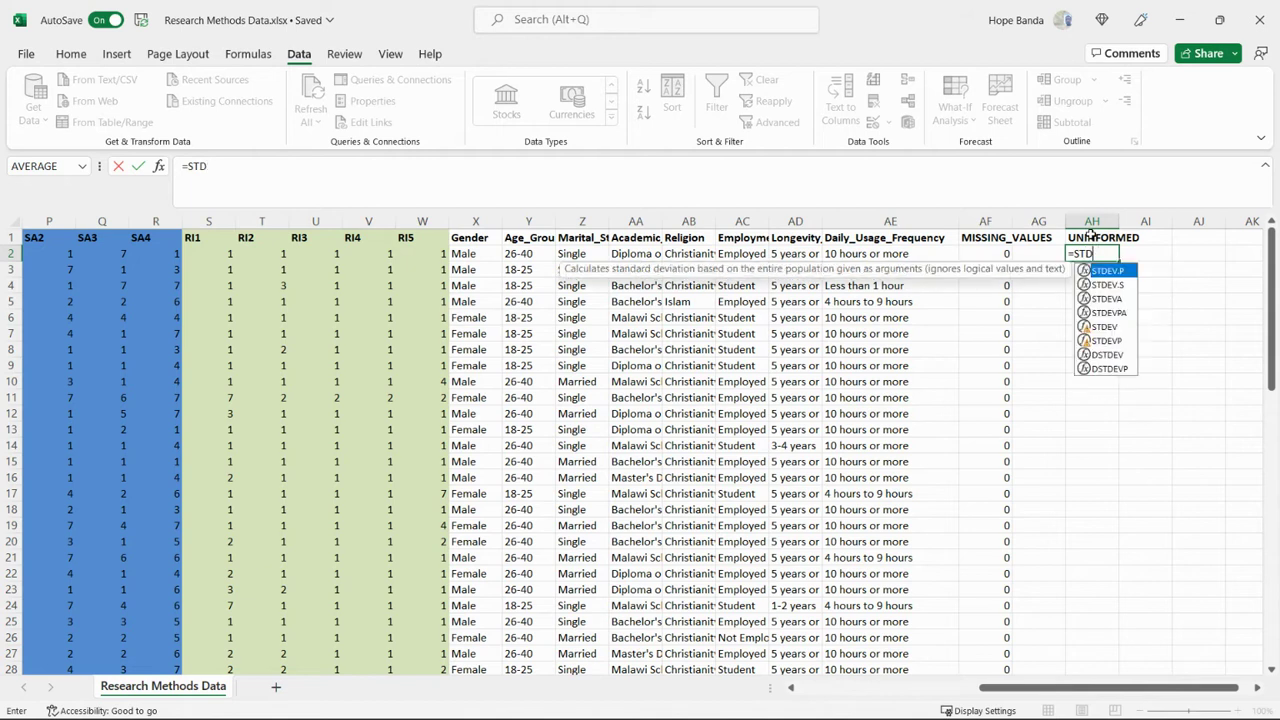
{"action": "key", "text": "Down"}
{"action": "key", "text": "Down"}
{"action": "key", "text": "Down"}
{"action": "key", "text": "Down"}
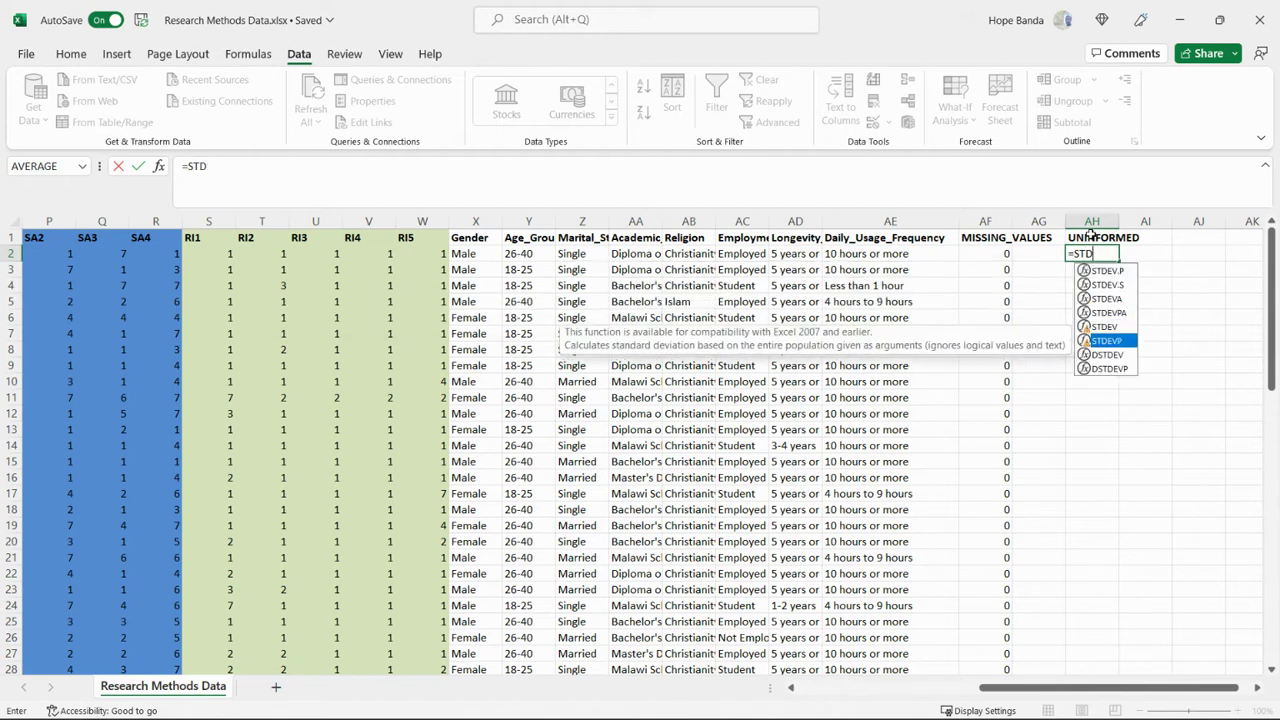
{"action": "key", "text": "ctrl+Return"}
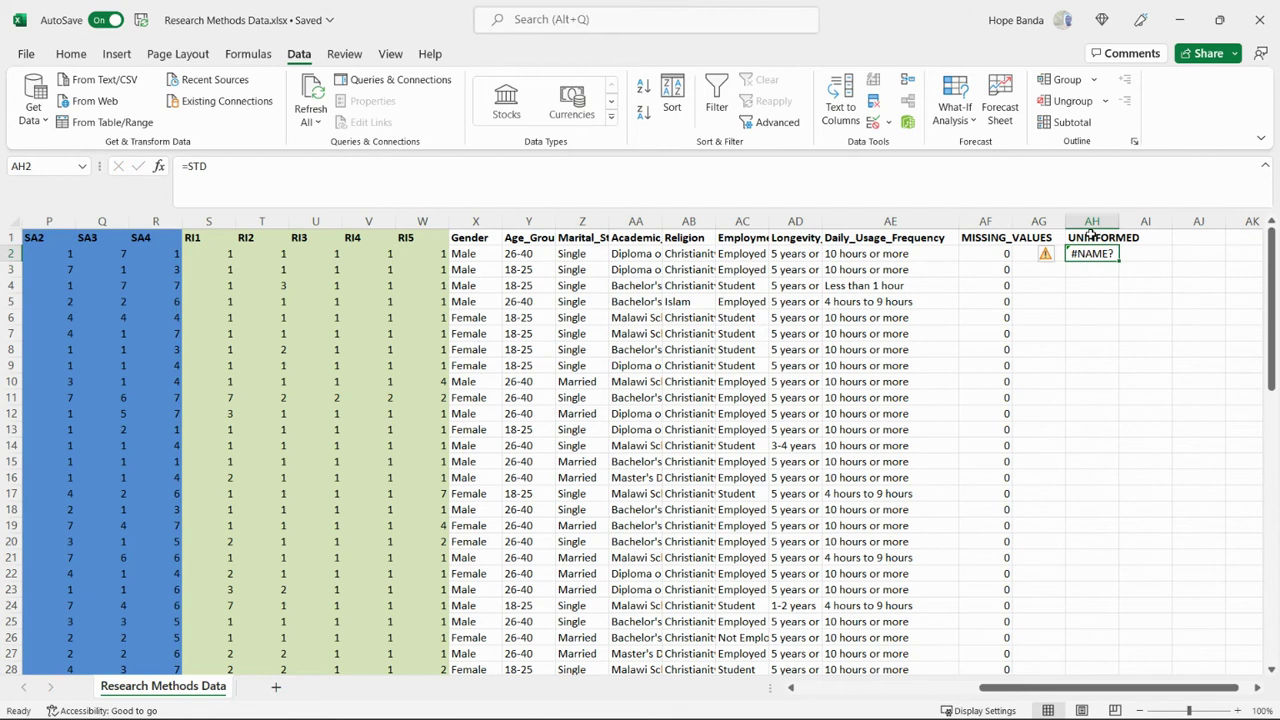
- Enter the formula =STDEV(C2:W2) in cell AH2 to measure how much the first respondent's answers vary
{"action": "type", "text": "="}
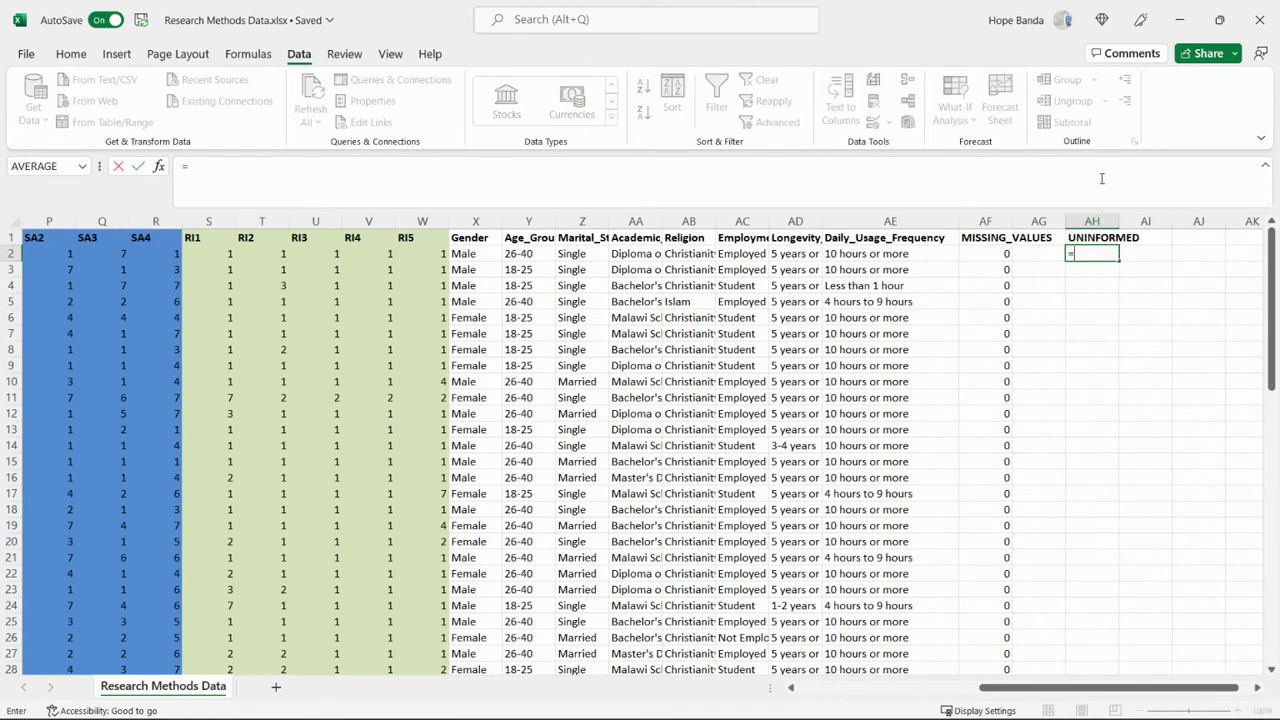
{"action": "type", "text": "STDDE"}
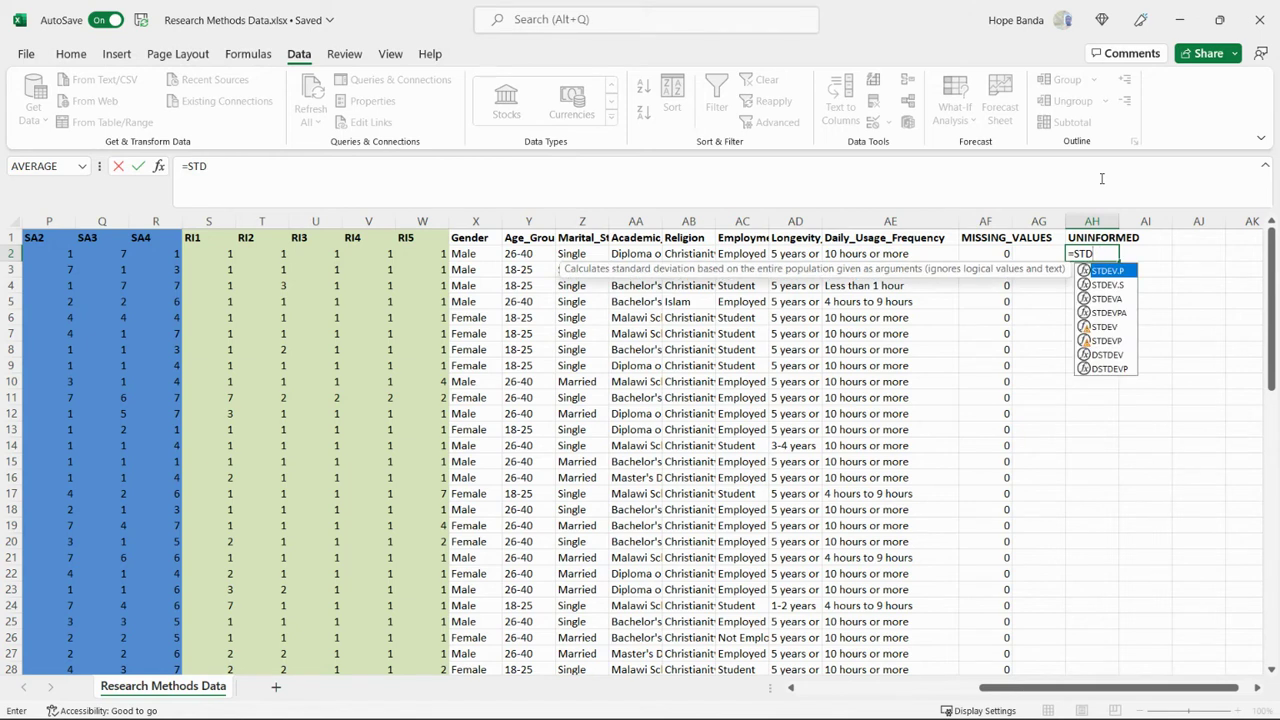
{"action": "key", "text": "Down"}
{"action": "key", "text": "Down"}
{"action": "key", "text": "Down"}
{"action": "key", "text": "Down"}
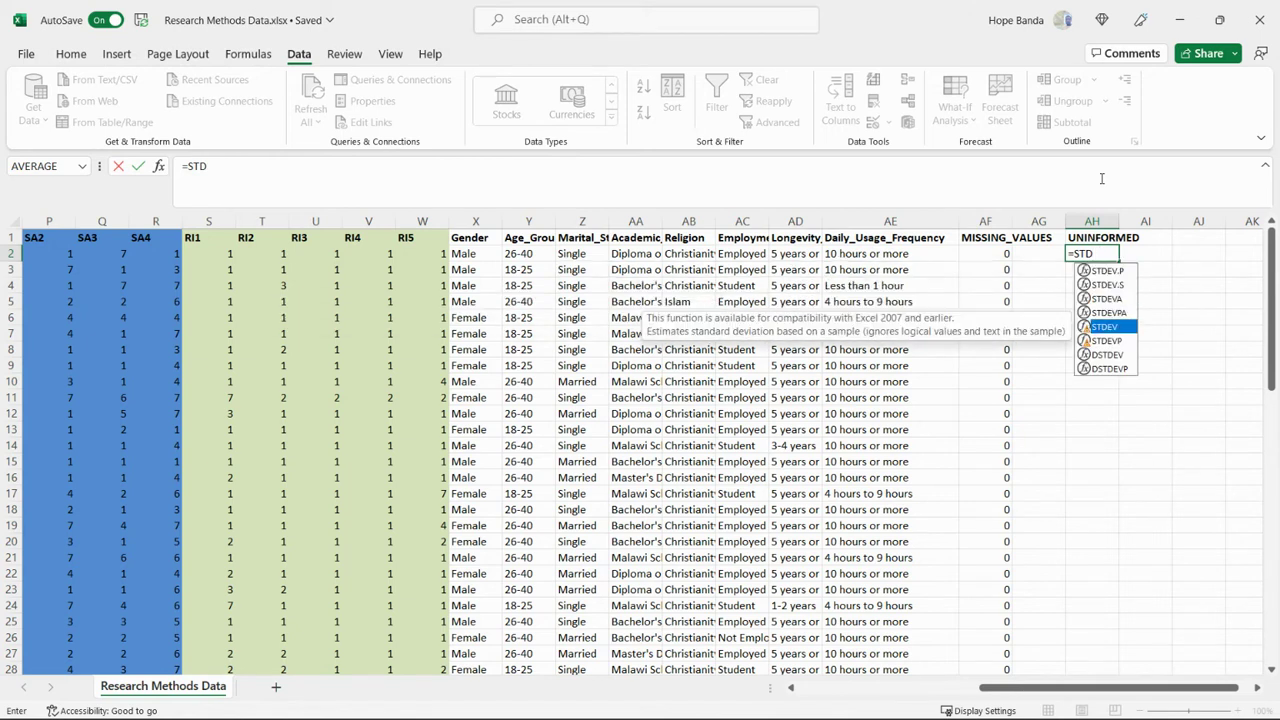
{"action": "type", "text": "EV"}
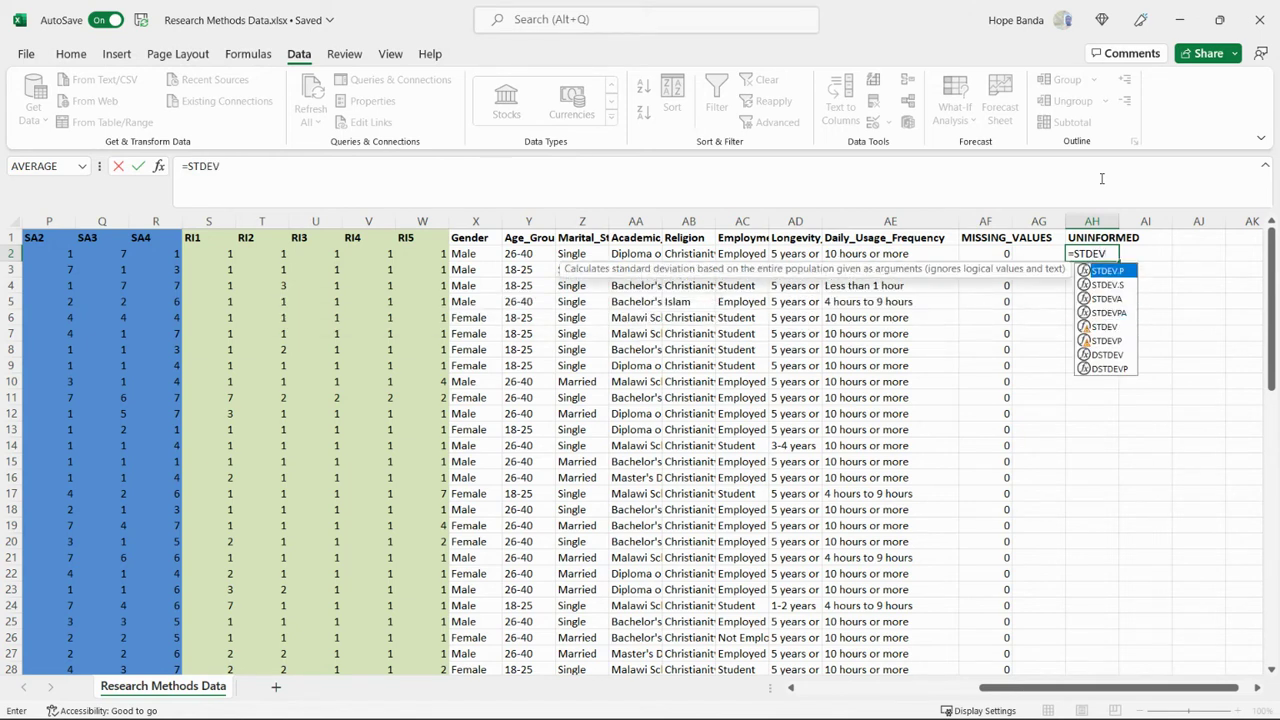
{"action": "type", "text": "("}
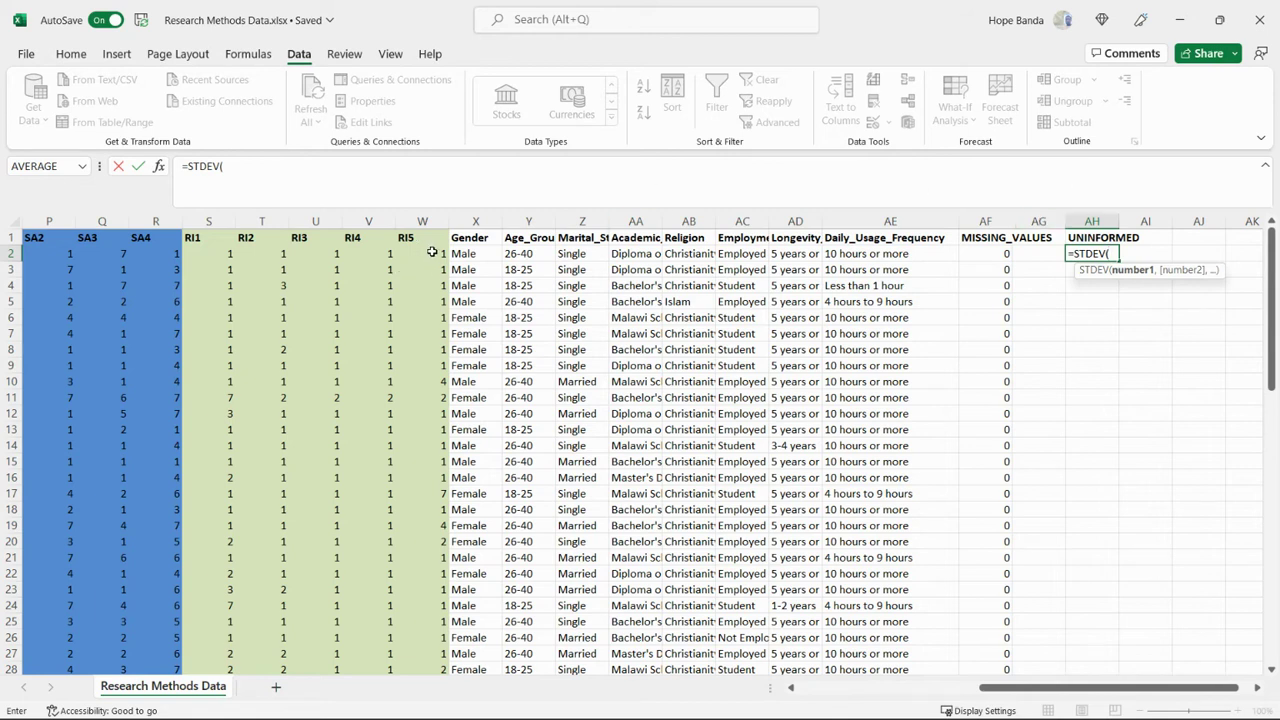
{"action": "left_click_drag", "start_coordinate": [432, 253], "coordinate": [142, 251]}
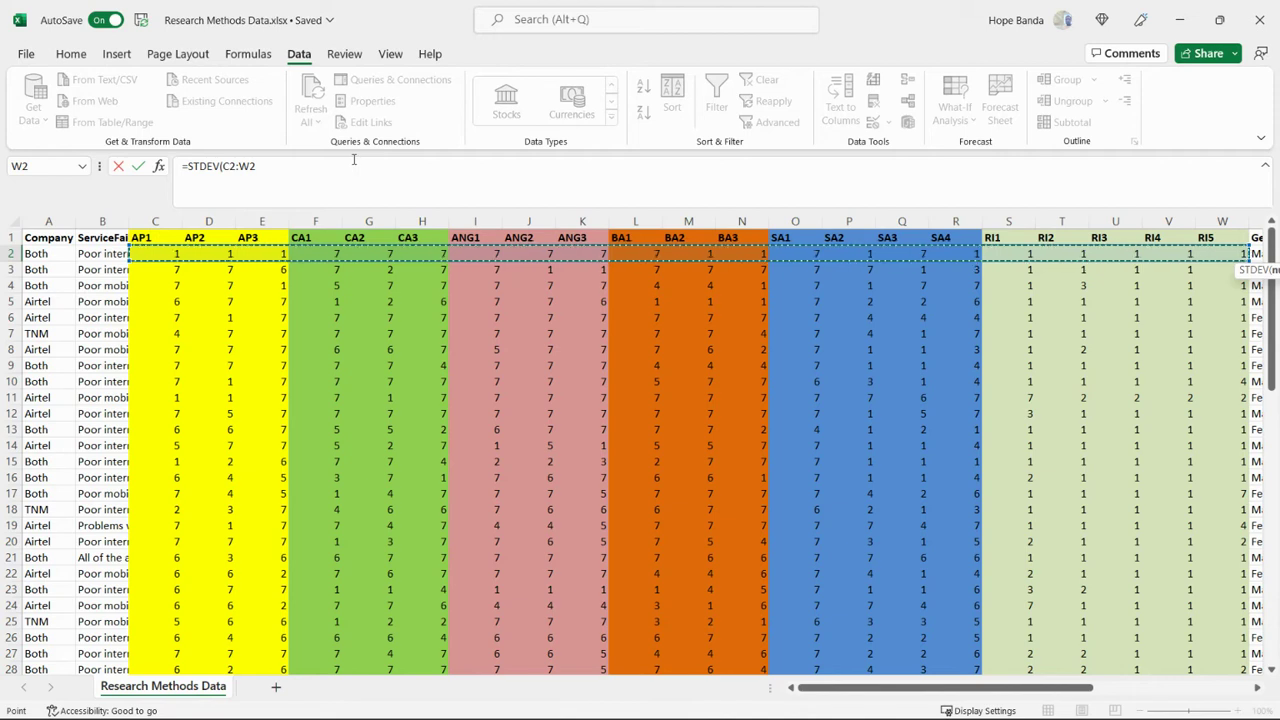
{"action": "key", "text": "Return"}
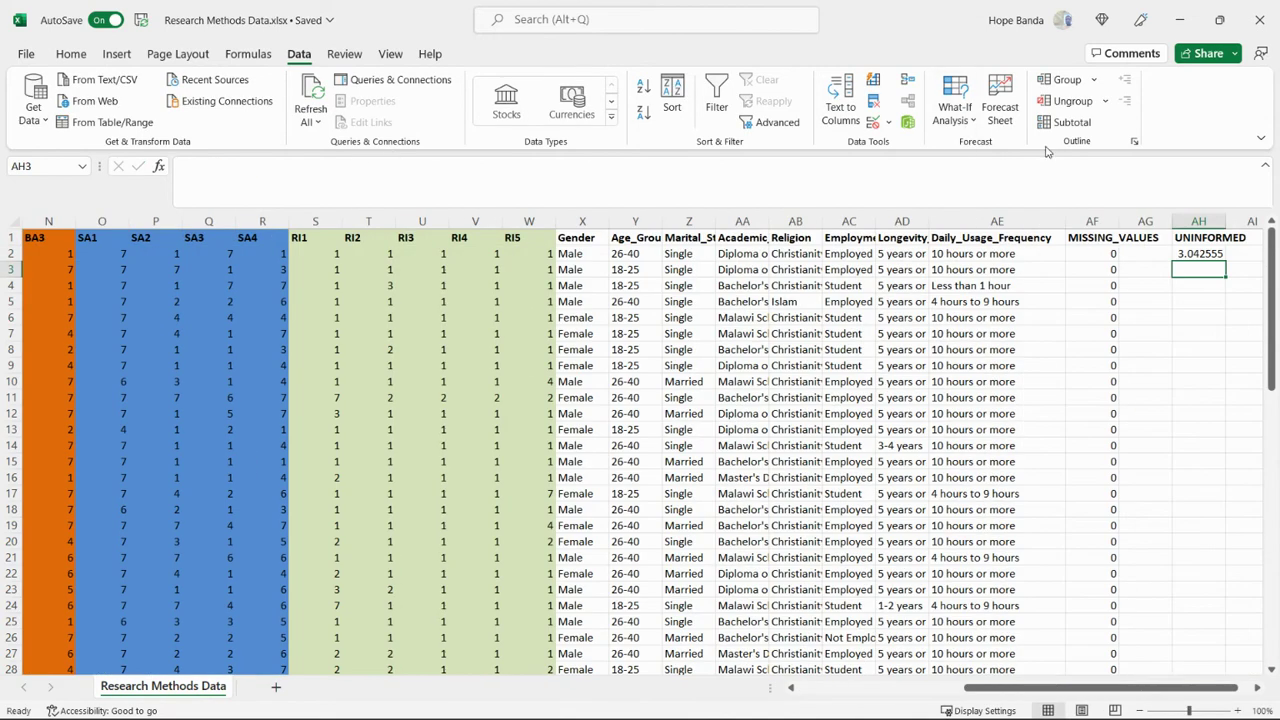
- Fill the STDEV formula from AH2 down to row 73 and review the standard deviations for all respondents
{"action": "left_click", "coordinate": [1203, 254]}
{"action": "left_click_drag", "start_coordinate": [1224, 262], "coordinate": [1224, 634]}
{"action": "scroll", "coordinate": [1195, 585], "scroll_direction": "up", "scroll_amount": 4}
{"action": "scroll", "coordinate": [1195, 585], "scroll_direction": "up", "scroll_amount": 12}
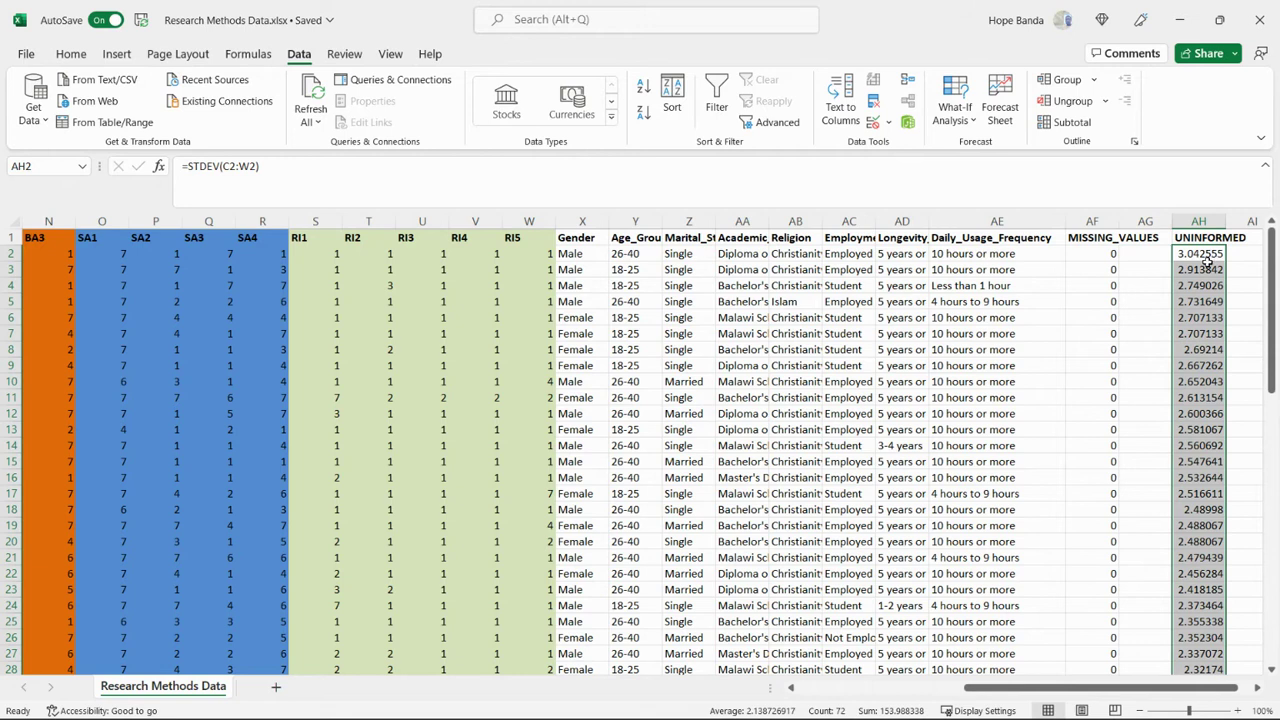
{"action": "scroll", "coordinate": [1215, 380], "scroll_direction": "down", "scroll_amount": 10}
{"action": "scroll", "coordinate": [1220, 540], "scroll_direction": "down", "scroll_amount": 5}
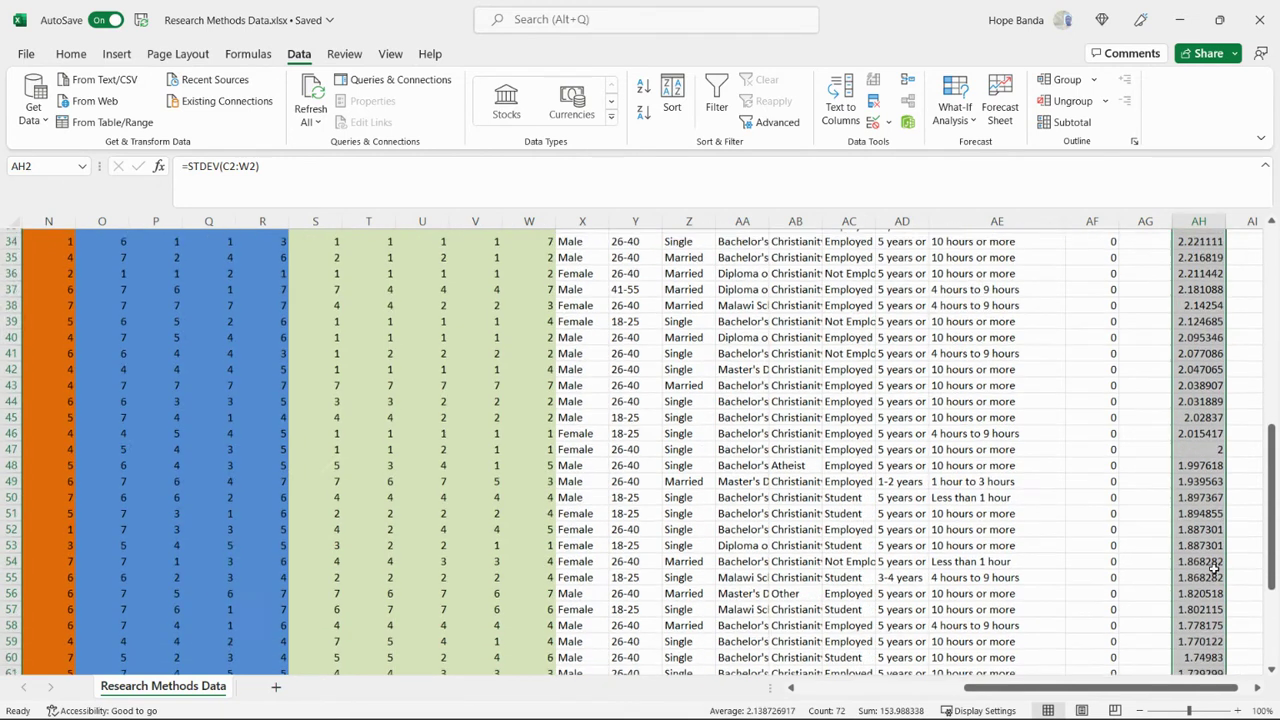
{"action": "scroll", "coordinate": [1212, 578], "scroll_direction": "down", "scroll_amount": 3}
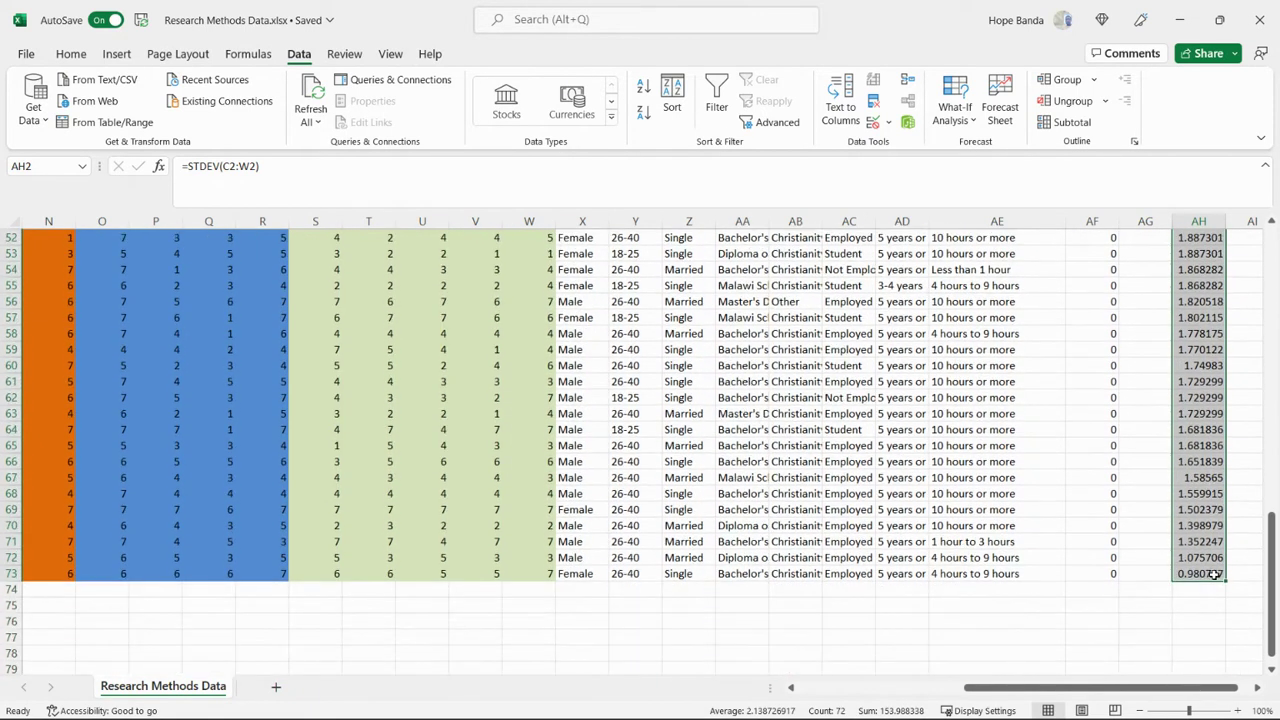
{"action": "scroll", "coordinate": [1212, 572], "scroll_direction": "up", "scroll_amount": 17}
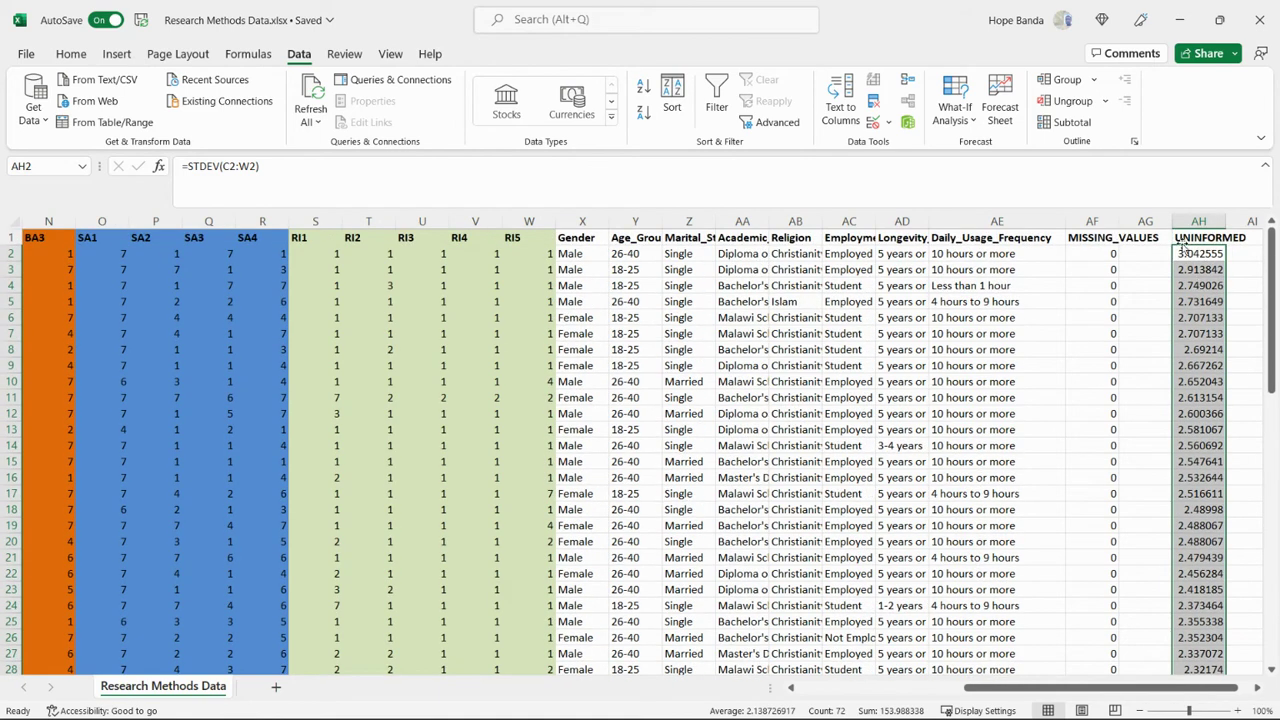
{"action": "left_click", "coordinate": [1205, 300]}
{"action": "left_click_drag", "start_coordinate": [1200, 253], "coordinate": [1200, 541]}
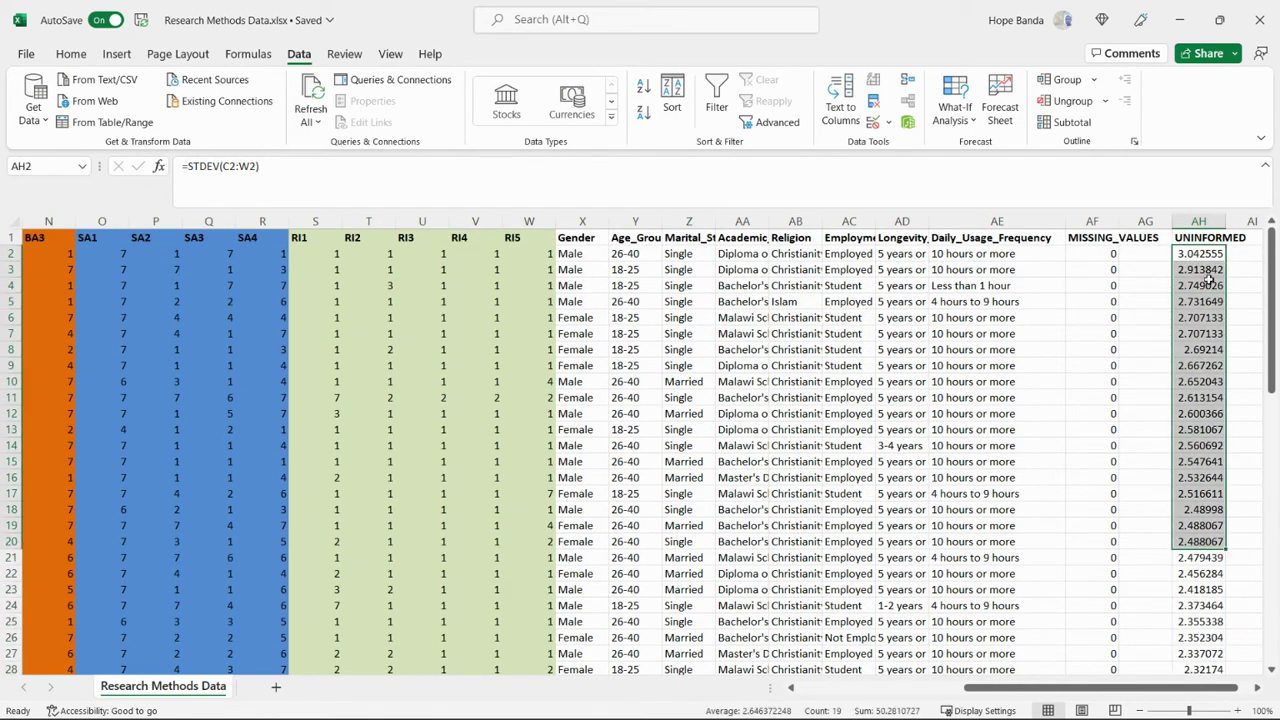
- Sort column AH by the UNINFORMED cell values from Largest to Smallest
{"action": "left_click", "coordinate": [1199, 221]}
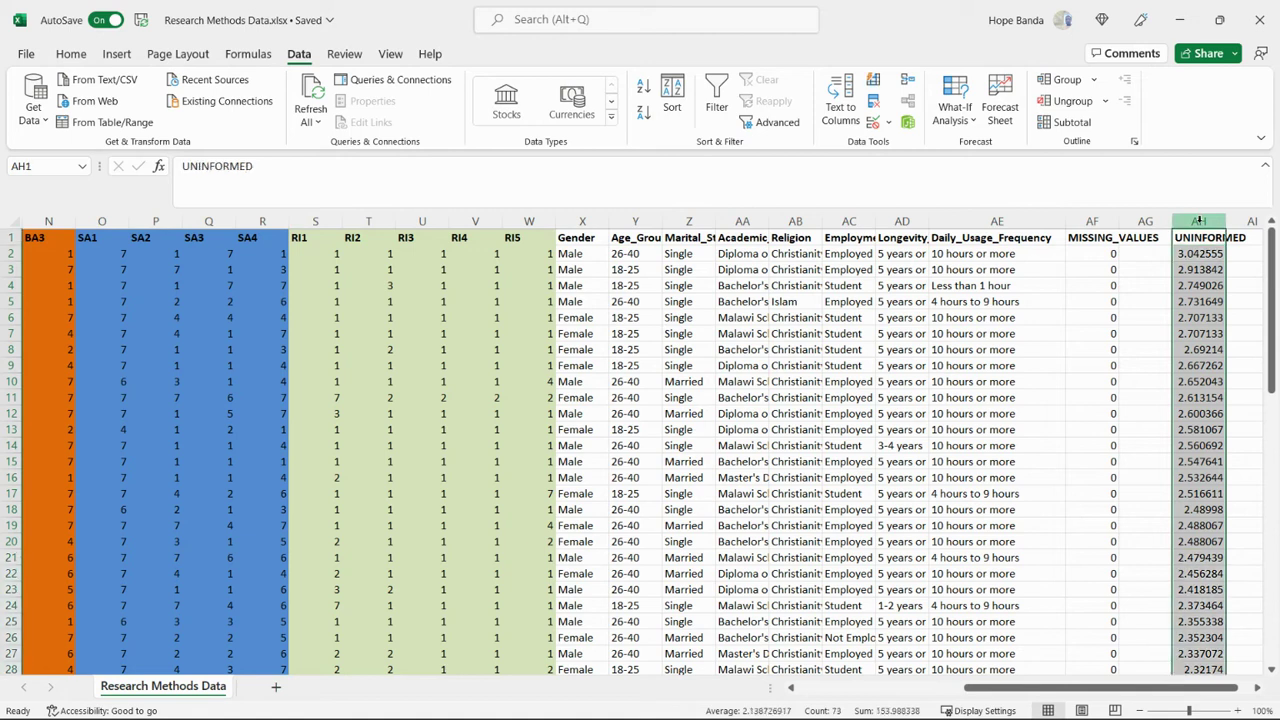
{"action": "left_click", "coordinate": [672, 107]}
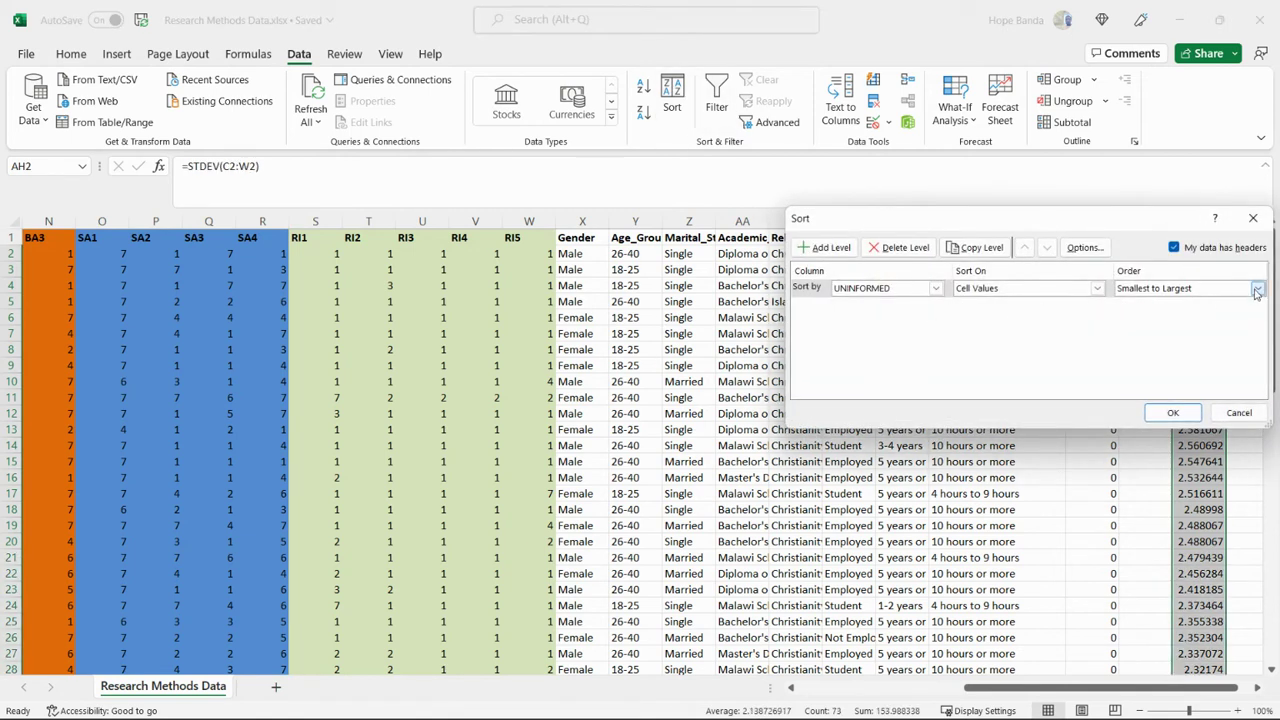
{"action": "left_click", "coordinate": [1150, 300]}
{"action": "mouse_move", "coordinate": [1091, 228]}
{"action": "left_mouse_down"}
{"action": "mouse_move", "coordinate": [1043, 347]}
{"action": "mouse_move", "coordinate": [1071, 220]}
{"action": "left_mouse_up"}
{"action": "left_click", "coordinate": [916, 280]}
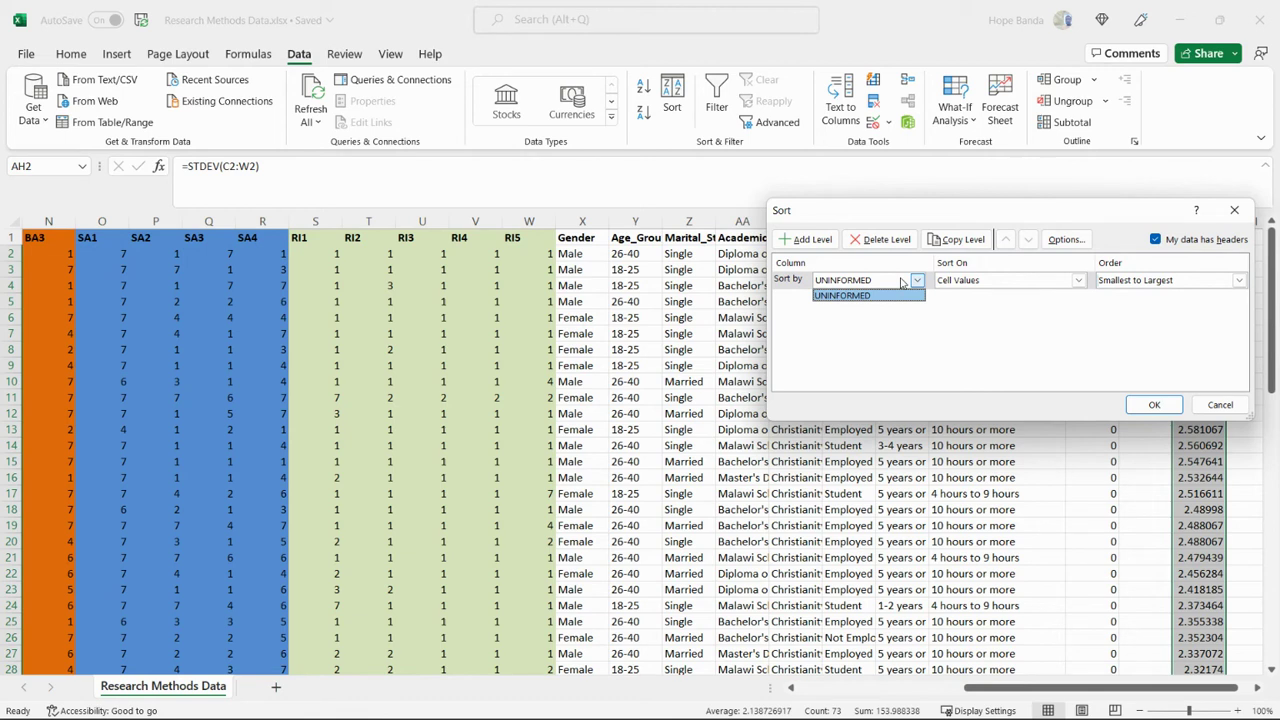
{"action": "left_click", "coordinate": [903, 283]}
{"action": "left_click", "coordinate": [1064, 283]}
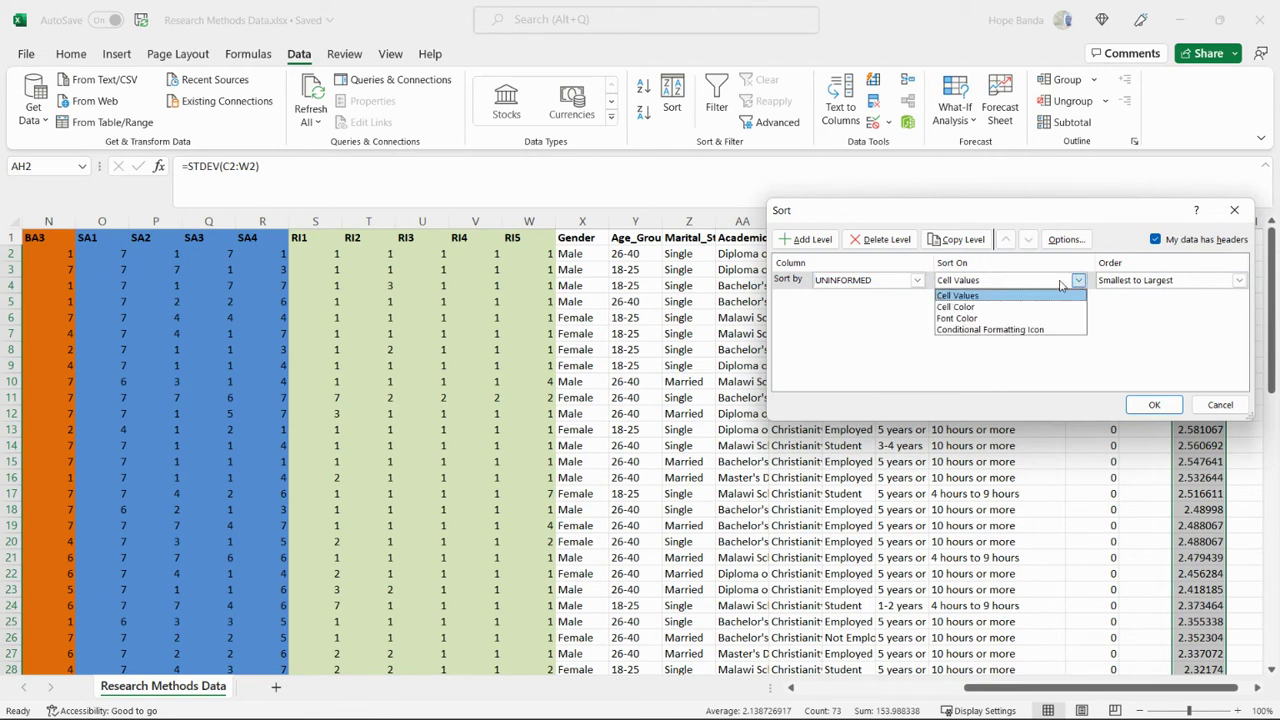
{"action": "left_click", "coordinate": [1130, 283]}
{"action": "left_click", "coordinate": [1167, 283]}
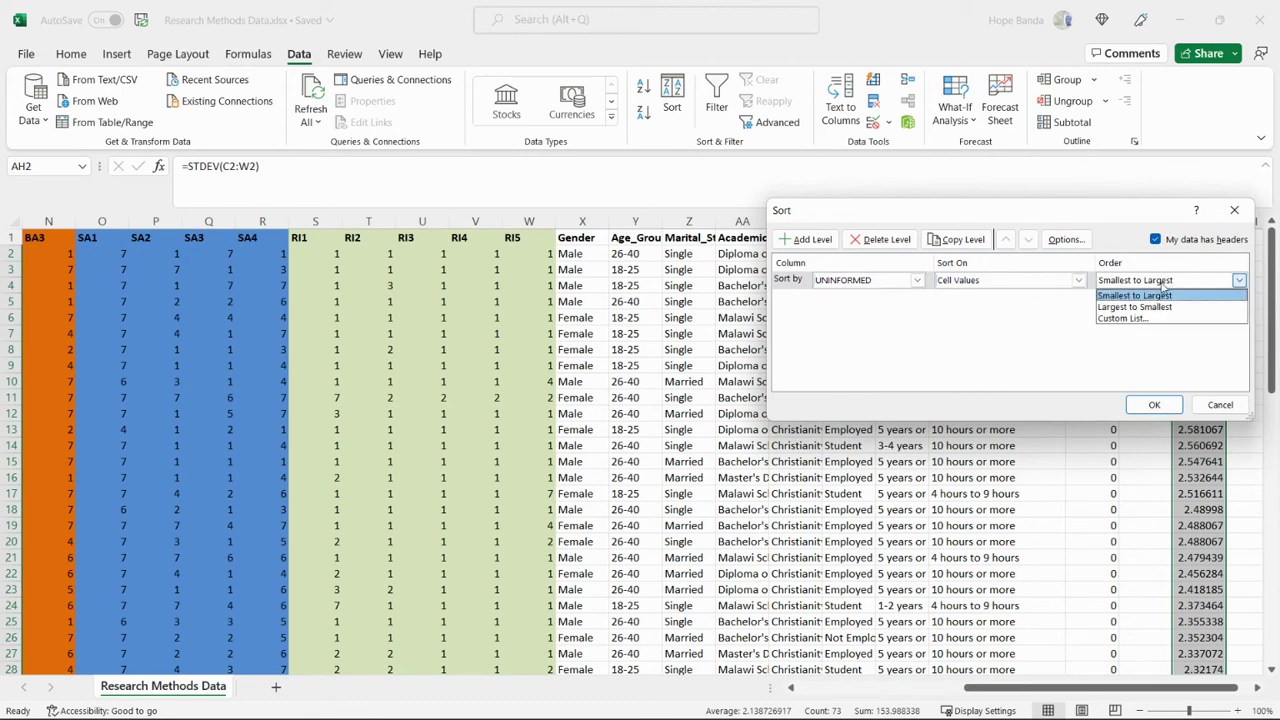
{"action": "left_click", "coordinate": [1150, 307]}
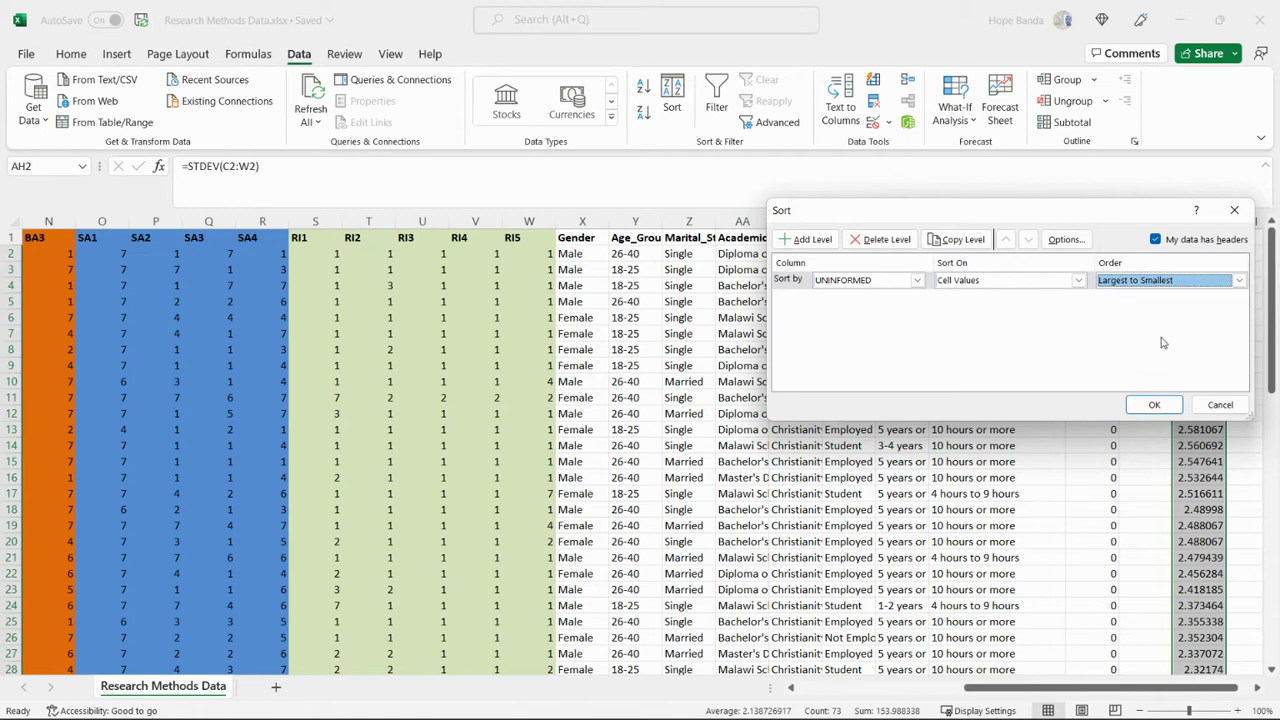
{"action": "left_click", "coordinate": [1240, 280]}
{"action": "left_click", "coordinate": [1150, 292]}
{"action": "left_click", "coordinate": [1155, 405]}
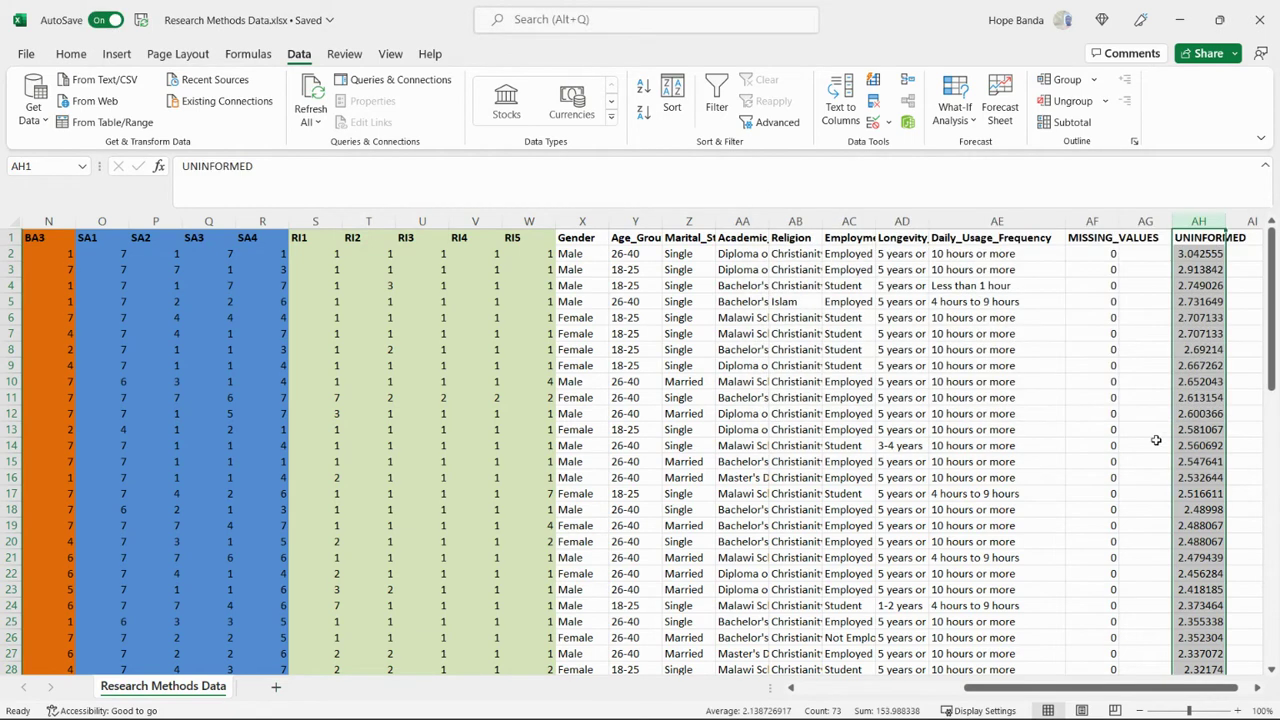
- Examine the sorted UNINFORMED standard deviations down to the last respondent in row 73
{"action": "scroll", "coordinate": [1185, 357], "scroll_direction": "down", "scroll_amount": 10}
{"action": "scroll", "coordinate": [1185, 357], "scroll_direction": "down", "scroll_amount": 6}
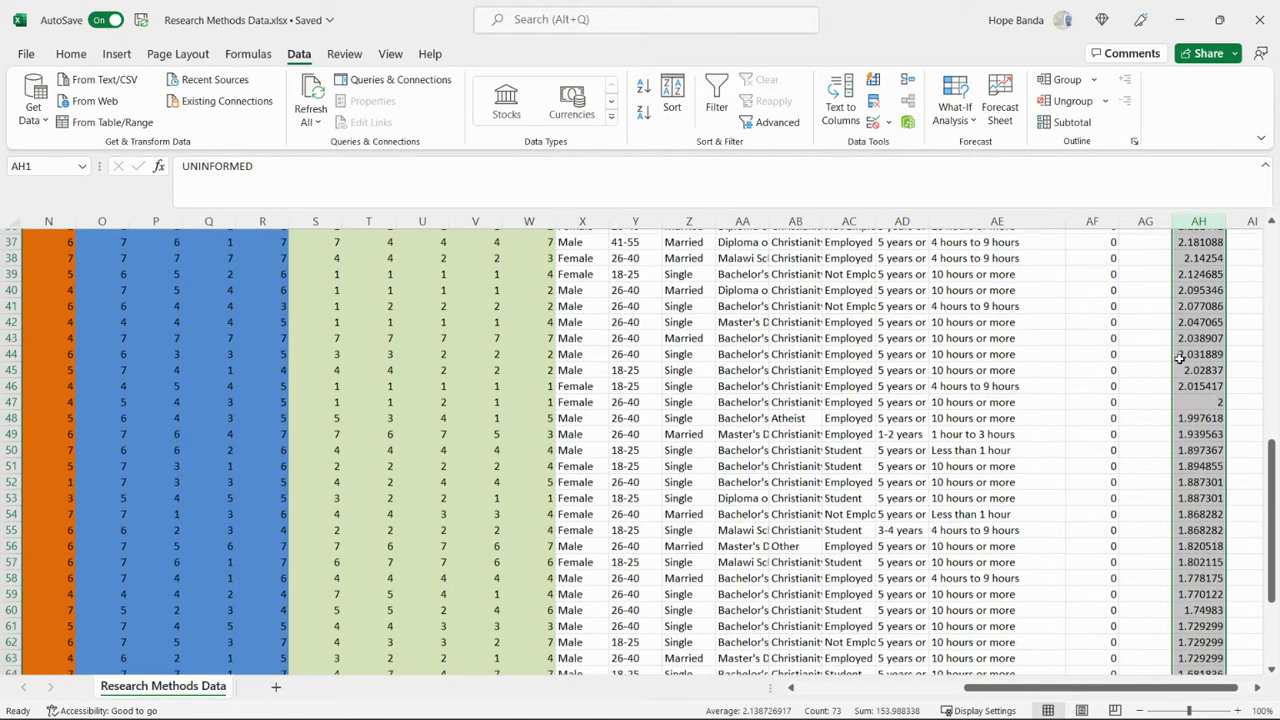
{"action": "scroll", "coordinate": [1176, 365], "scroll_direction": "up", "scroll_amount": 8}
{"action": "scroll", "coordinate": [1176, 365], "scroll_direction": "up", "scroll_amount": 8}
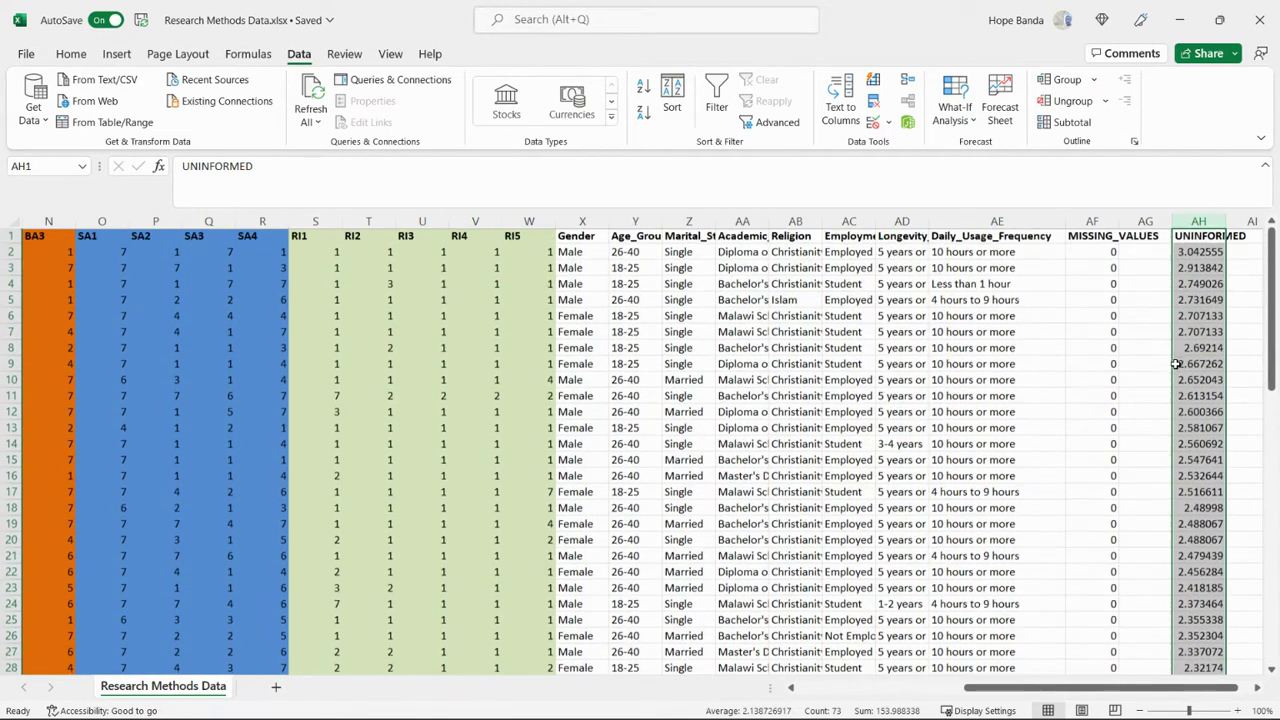
{"action": "scroll", "coordinate": [1176, 365], "scroll_direction": "down", "scroll_amount": 12}
{"action": "scroll", "coordinate": [1176, 365], "scroll_direction": "down", "scroll_amount": 7}
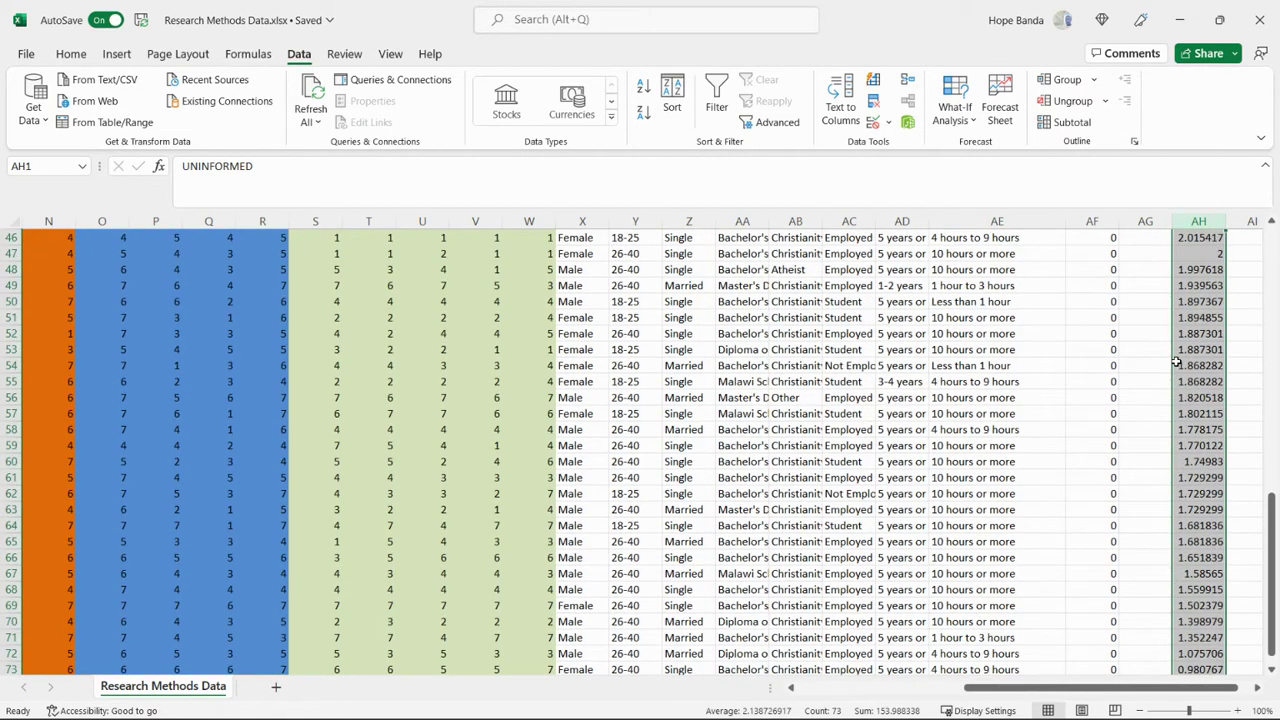
{"action": "left_click", "coordinate": [1201, 492]}
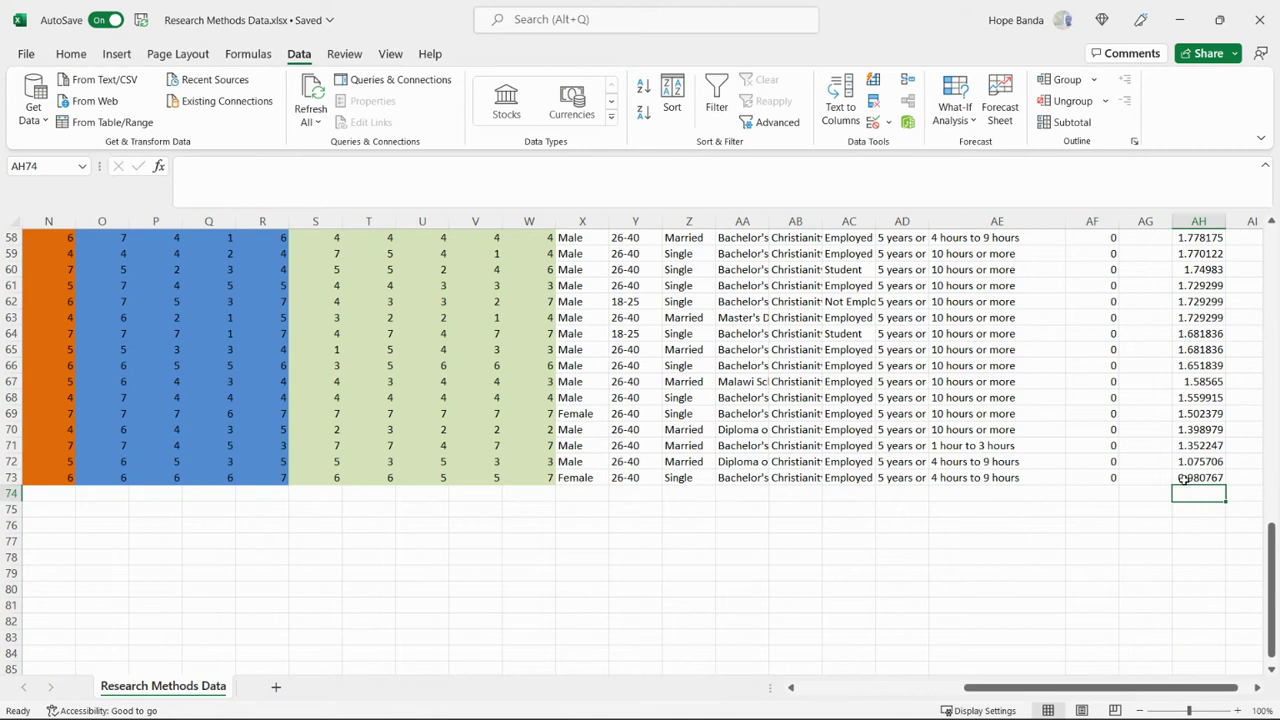
{"action": "left_click", "coordinate": [1208, 477]}
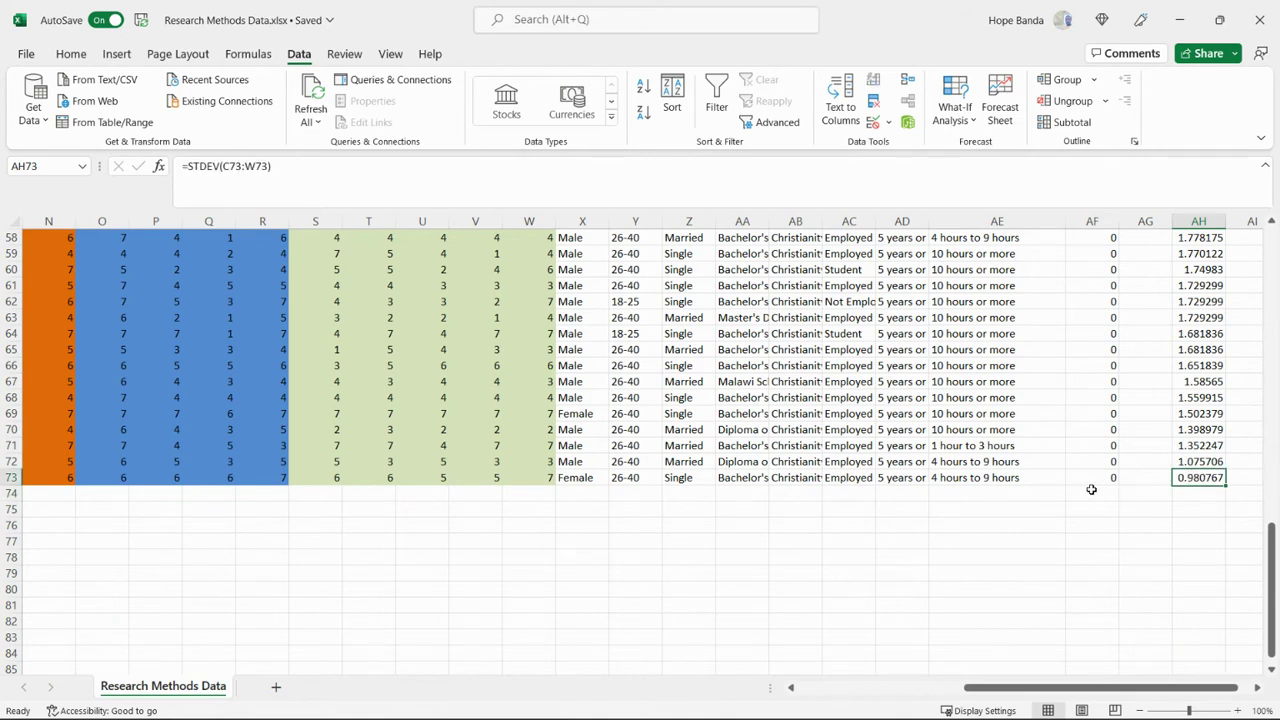
{"action": "left_click", "coordinate": [1192, 492]}
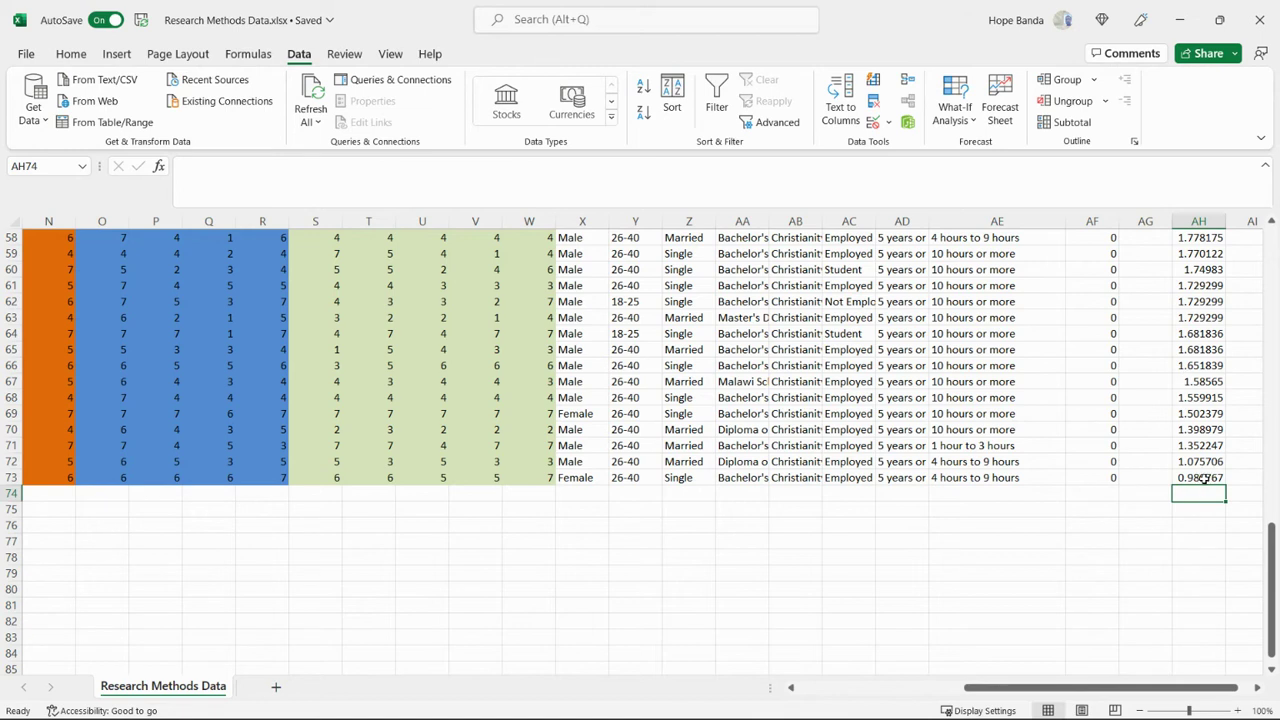
- Close the Research Methods Data.xlsx workbook and launch IBM SPSS Statistics
{"action": "scroll", "coordinate": [688, 463], "scroll_direction": "up", "scroll_amount": 19}
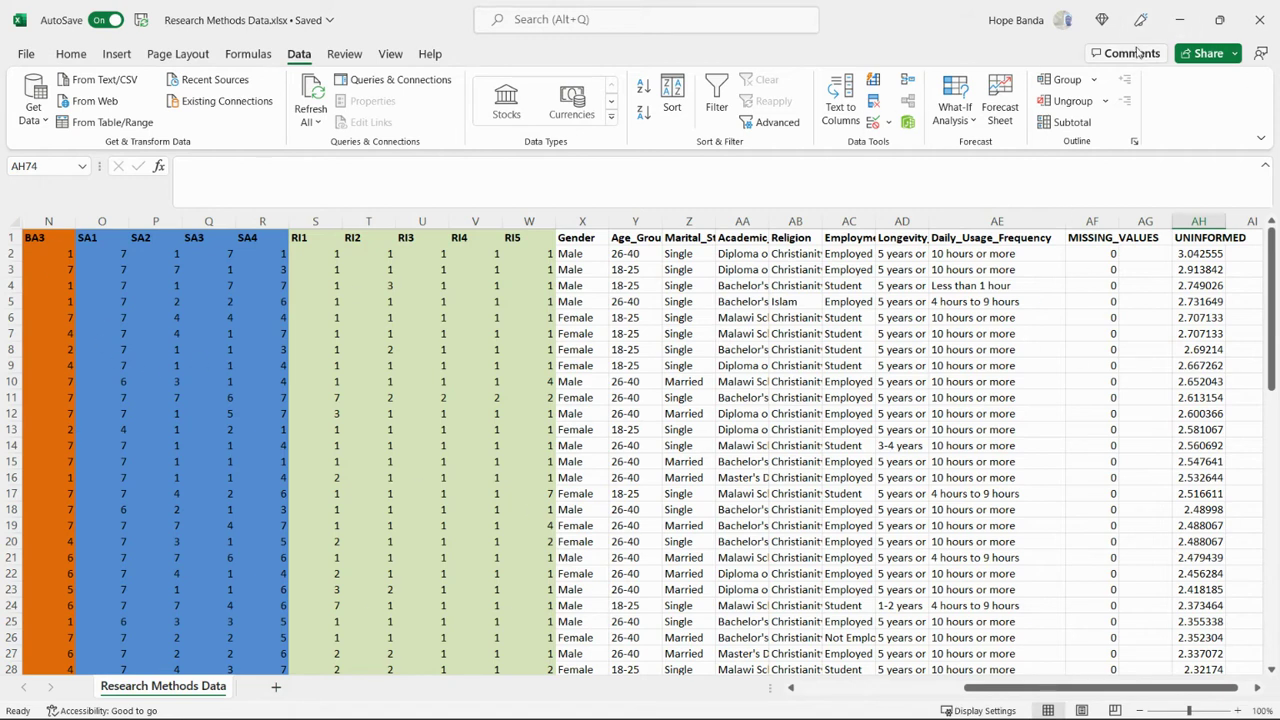
{"action": "left_click", "coordinate": [1266, 20]}
{"action": "left_click", "coordinate": [458, 390]}
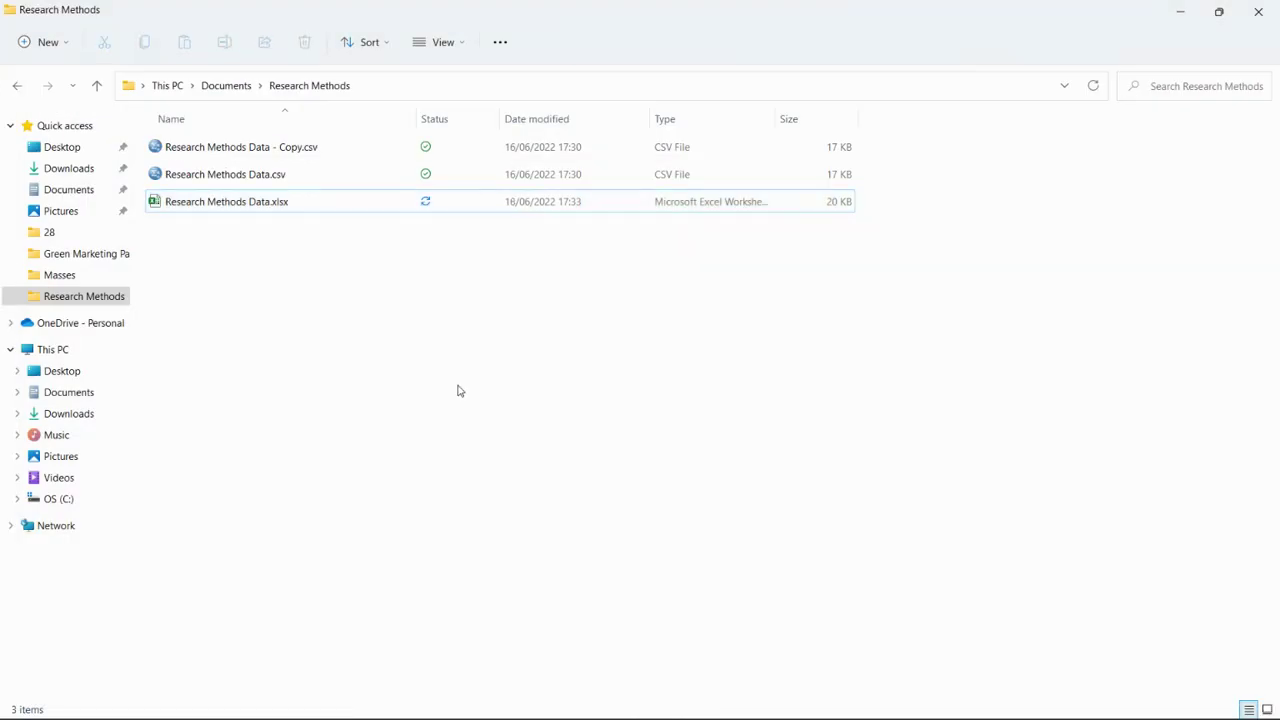
{"action": "key", "text": "super"}
{"action": "type", "text": "SPSS"}
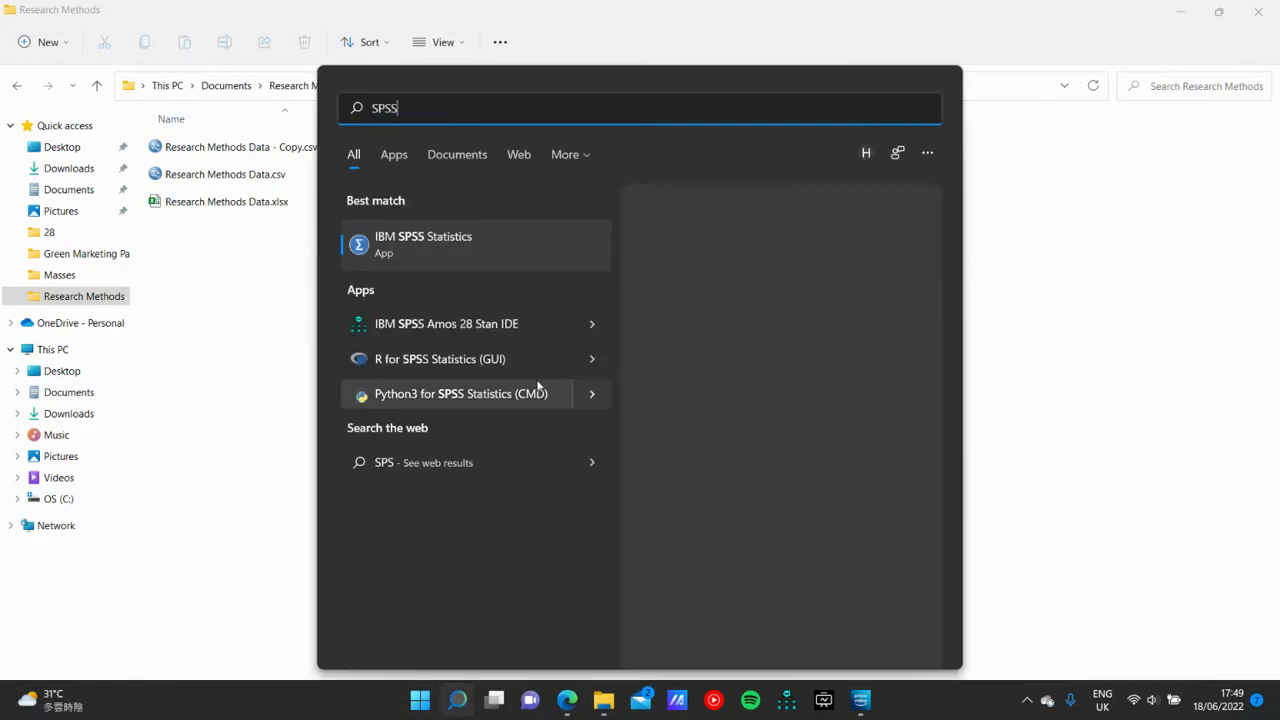
{"action": "key", "text": "Return"}
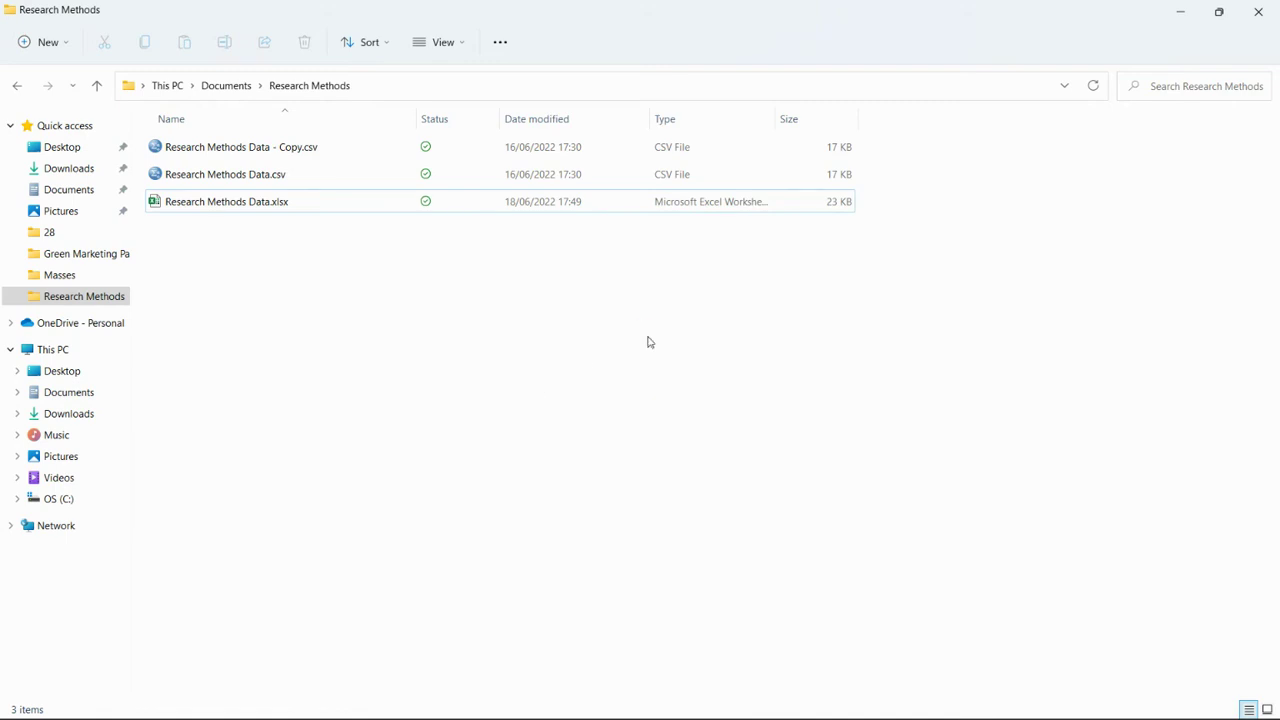
{"action": "mouse_move", "coordinate": [750, 708]}
{"action": "left_click", "coordinate": [1025, 705]}
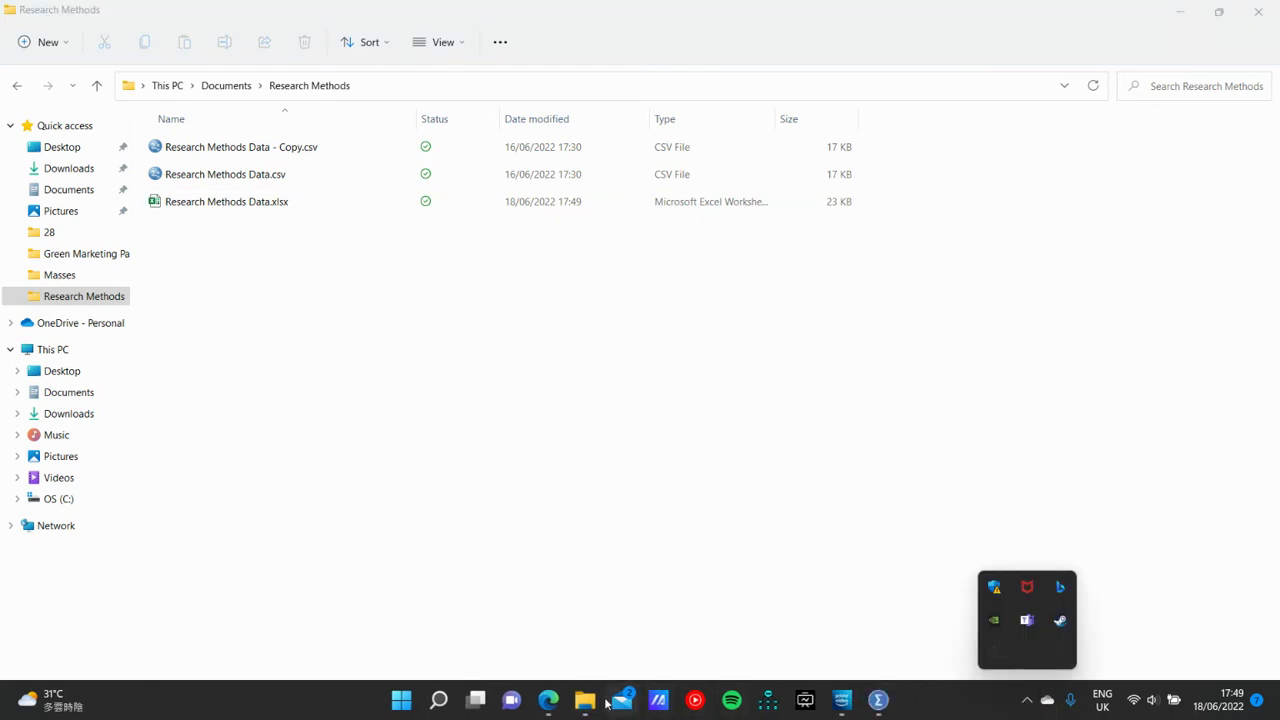
{"action": "mouse_move", "coordinate": [556, 690]}
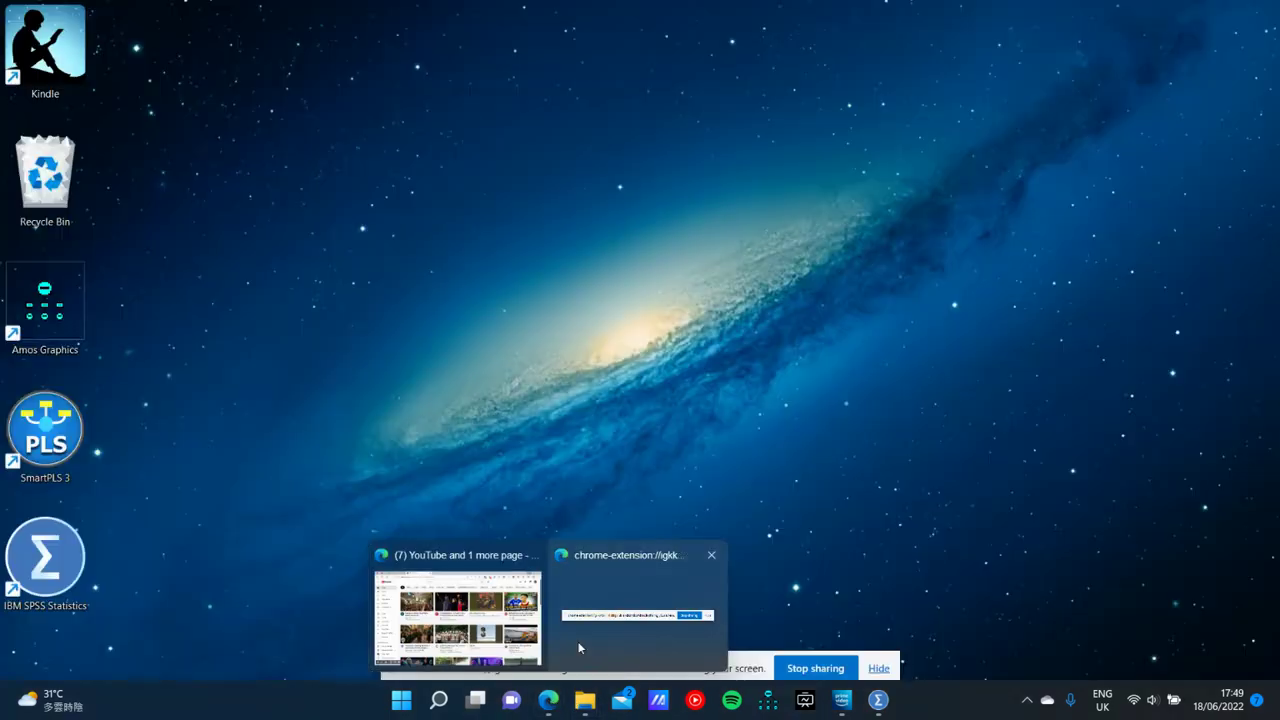
{"action": "left_click", "coordinate": [580, 646]}
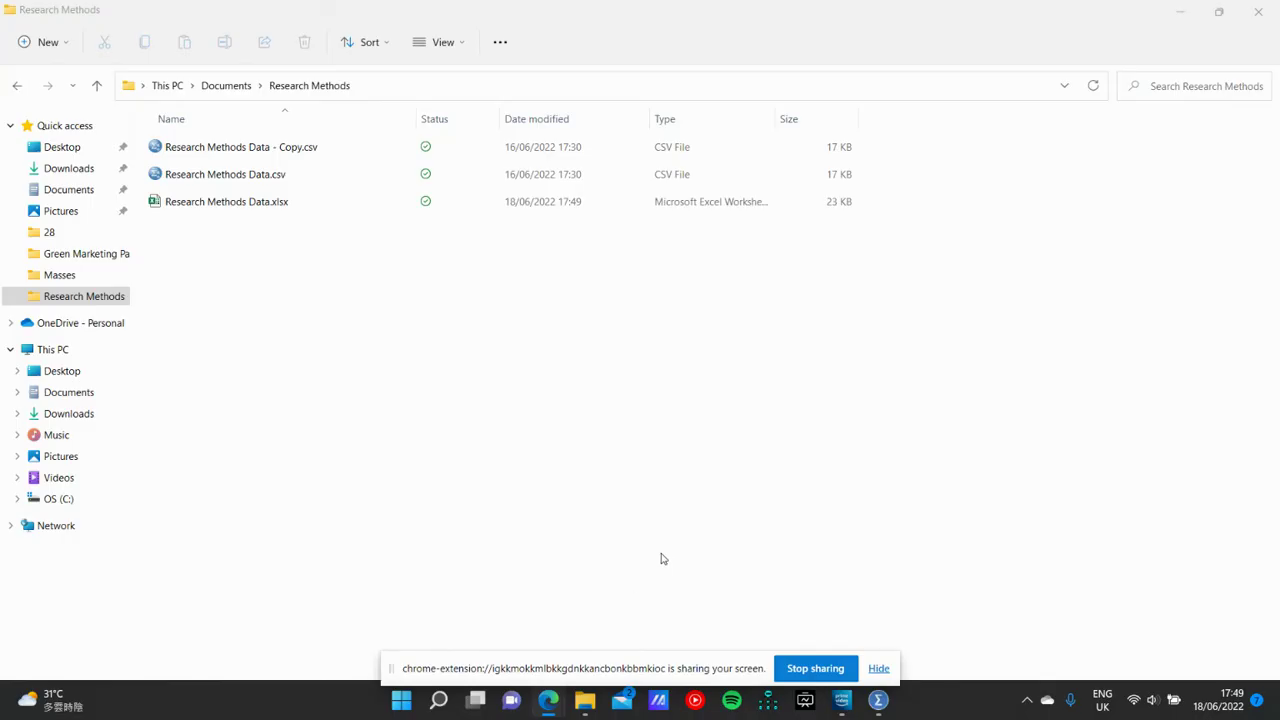
{"action": "left_click", "coordinate": [879, 668]}
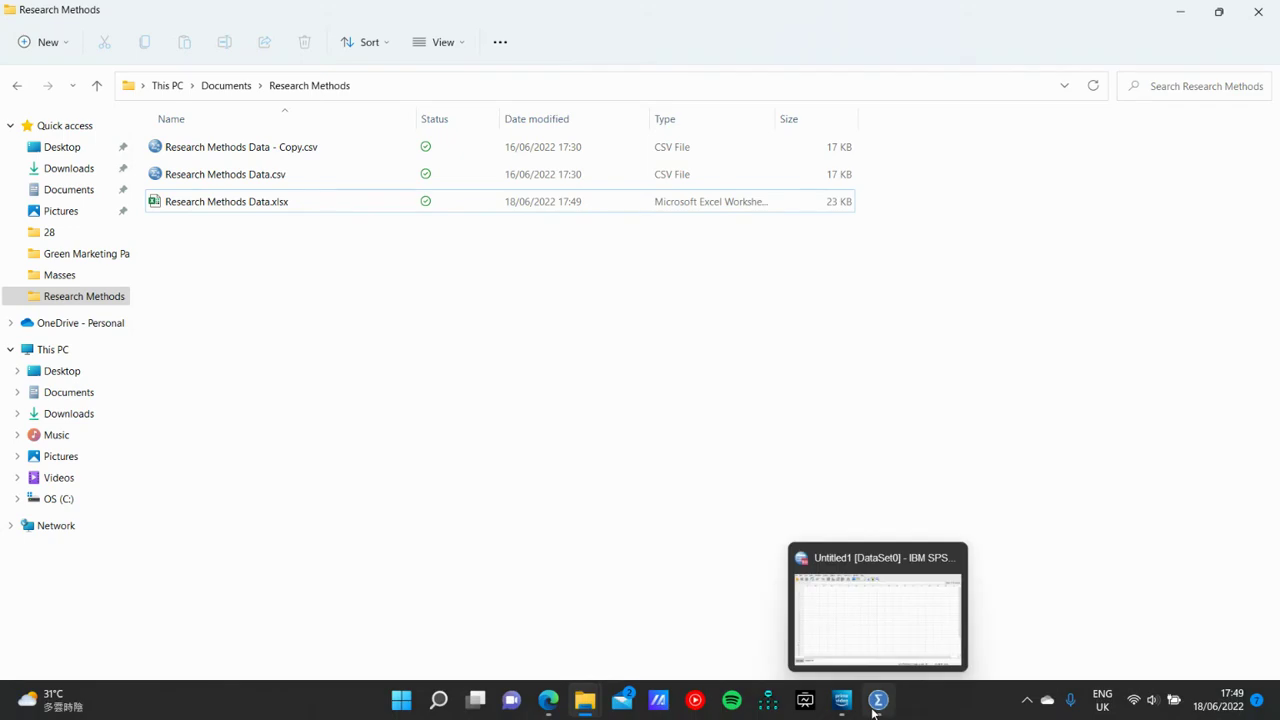
- Switch to IBM SPSS Statistics and open a new dataset from the welcome dialog
{"action": "left_click", "coordinate": [880, 700]}
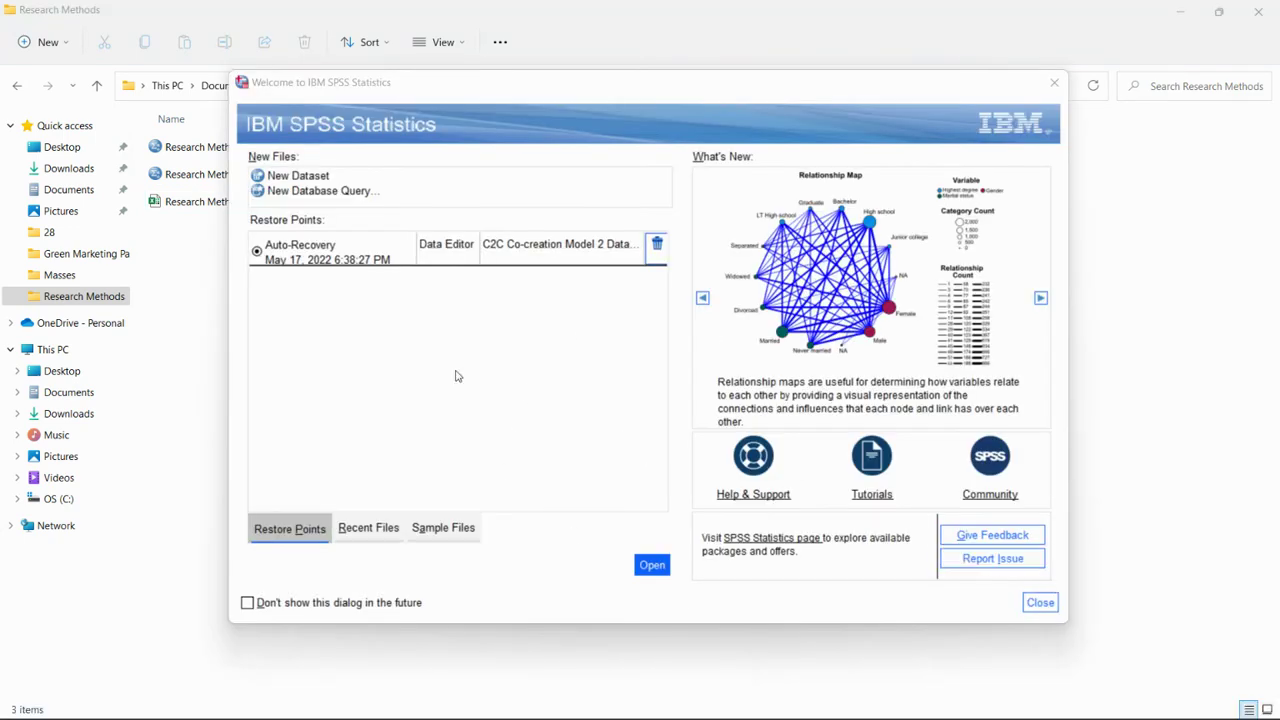
{"action": "left_click", "coordinate": [298, 177]}
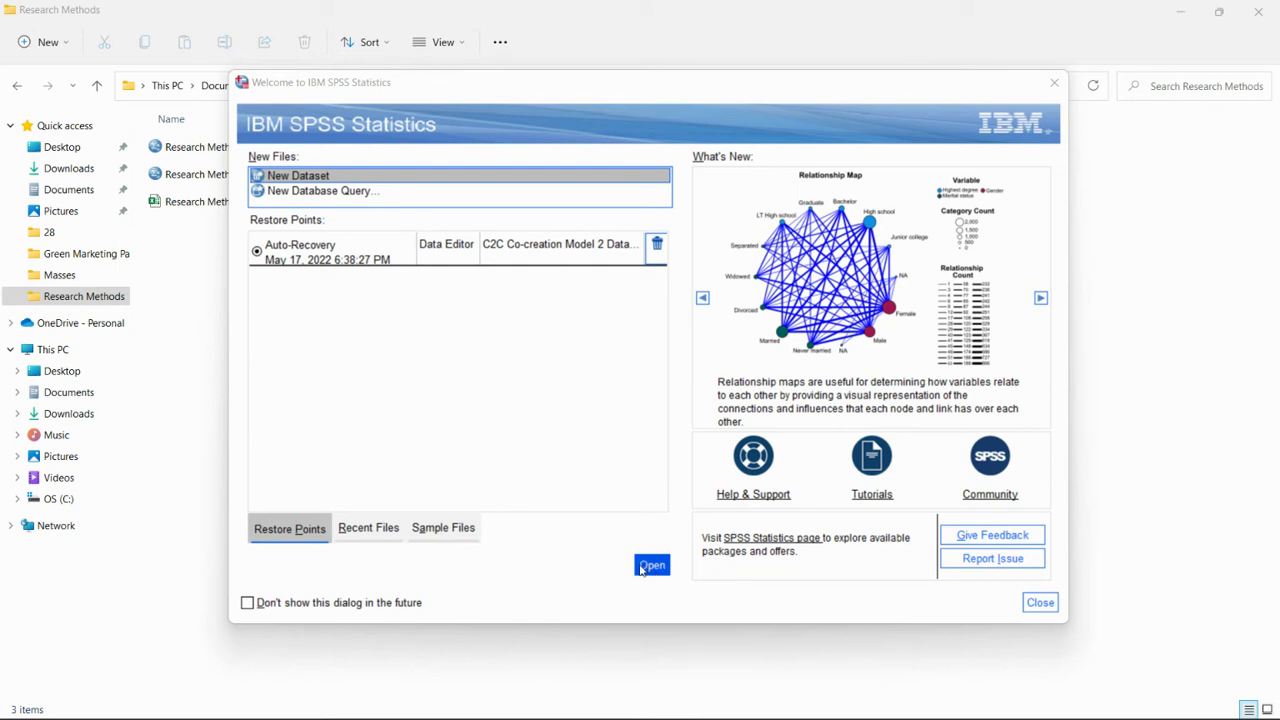
{"action": "mouse_move", "coordinate": [590, 712]}
{"action": "left_click", "coordinate": [652, 566]}
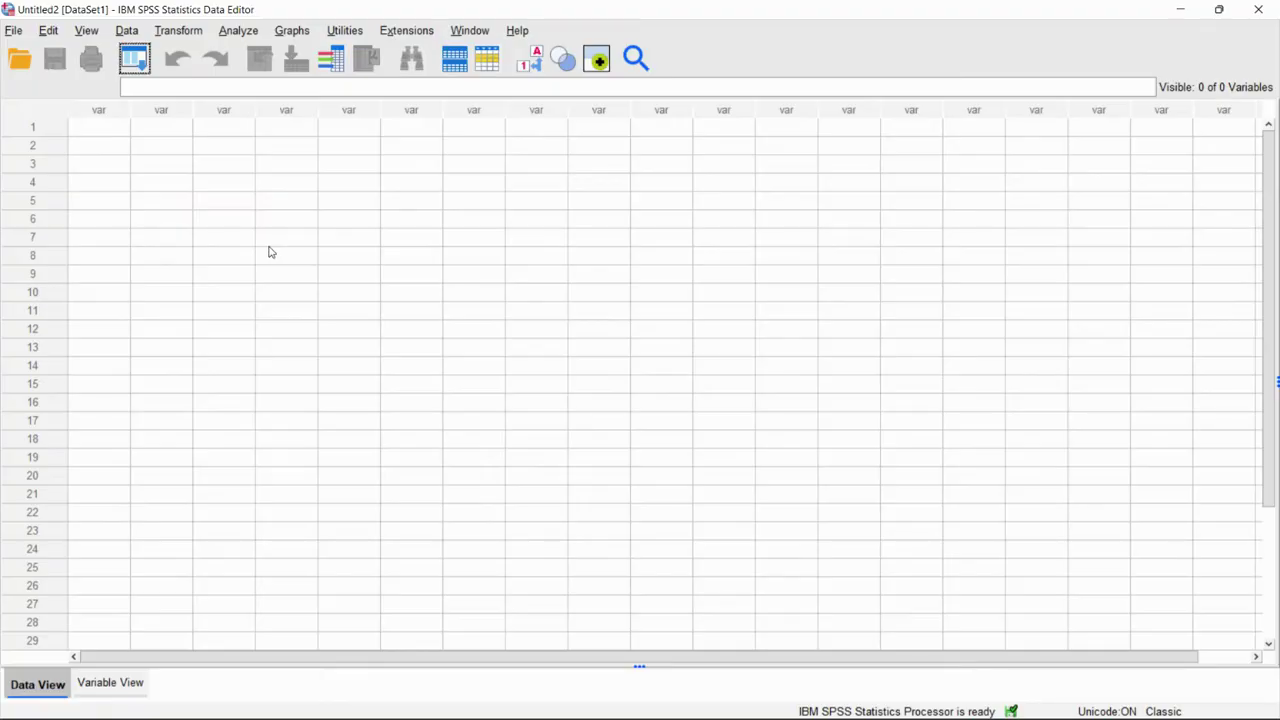
- Import the Excel file Research Methods Data.xlsx from the Research Methods folder, reading variable names from the first row
{"action": "left_click", "coordinate": [22, 62]}
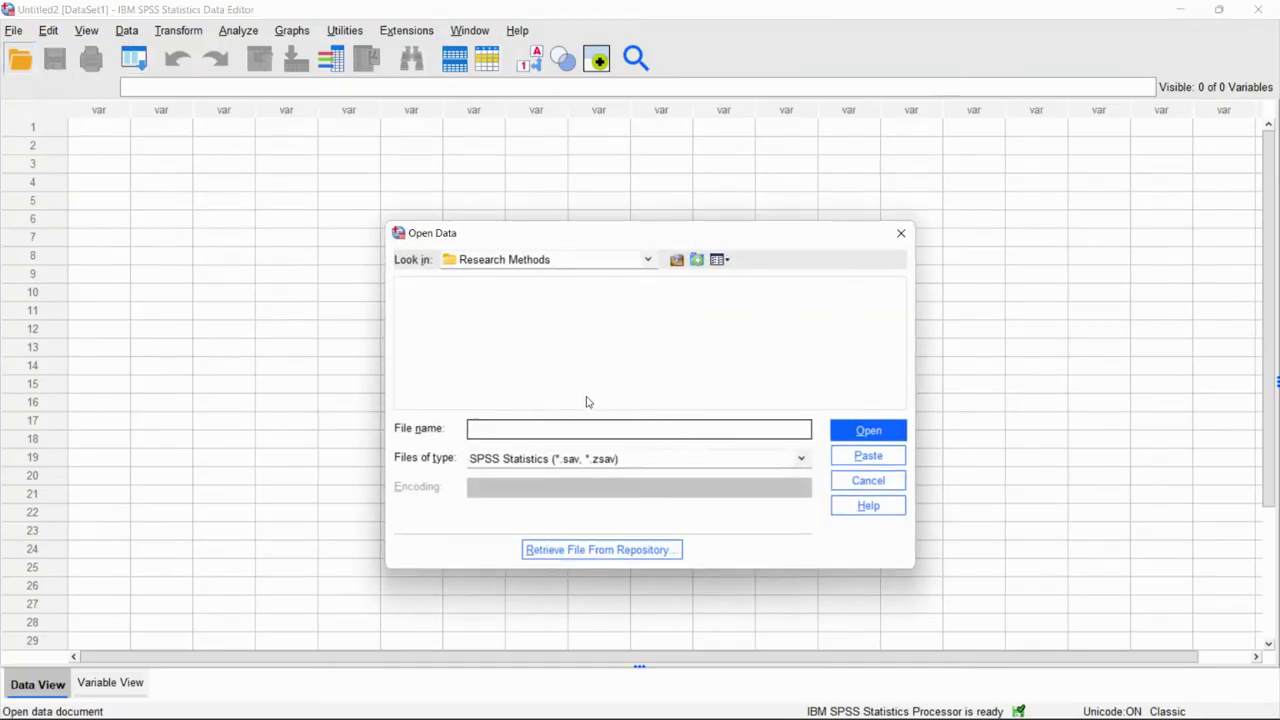
{"action": "left_click", "coordinate": [595, 458]}
{"action": "left_click", "coordinate": [598, 512]}
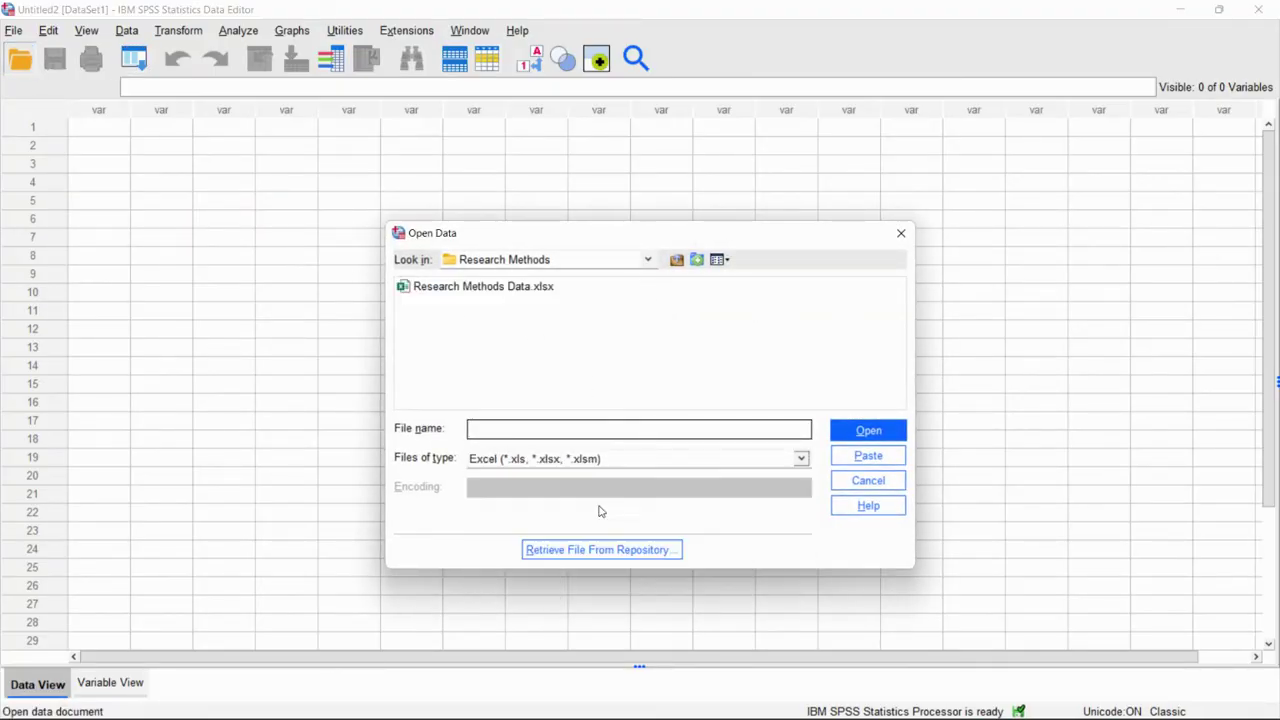
{"action": "left_click", "coordinate": [497, 287]}
{"action": "left_click", "coordinate": [884, 434]}
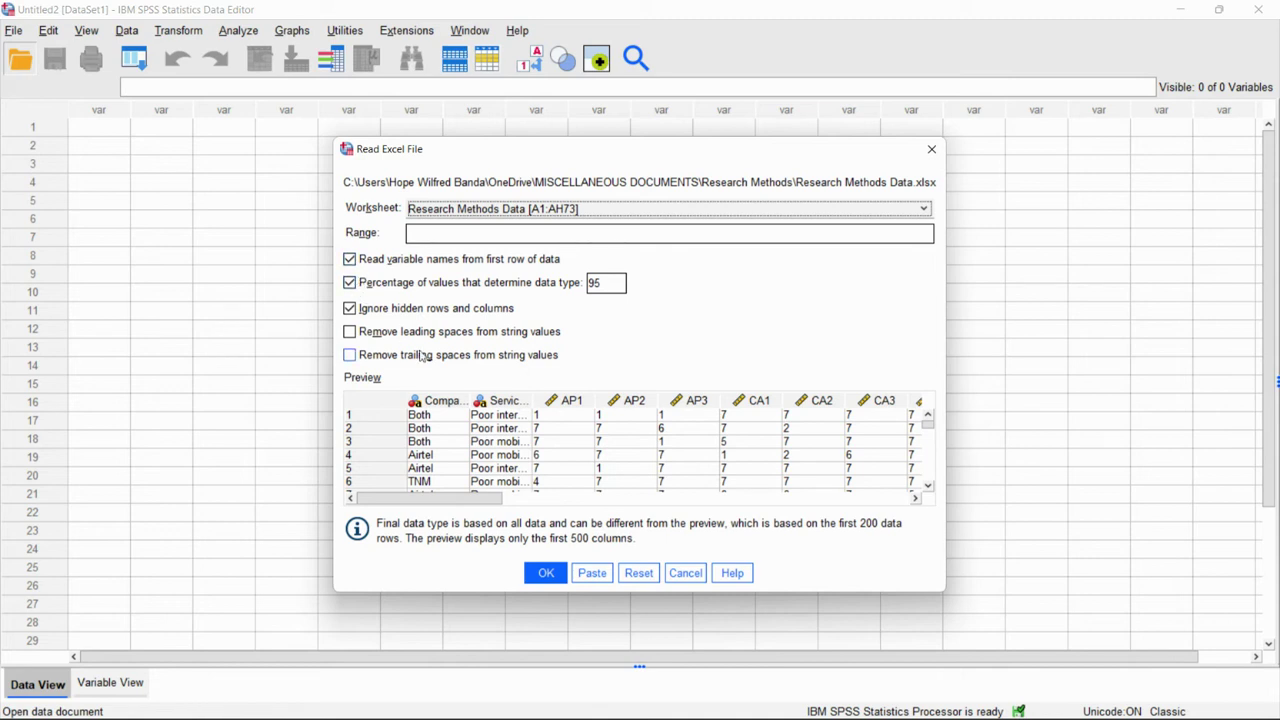
{"action": "left_click", "coordinate": [546, 576]}
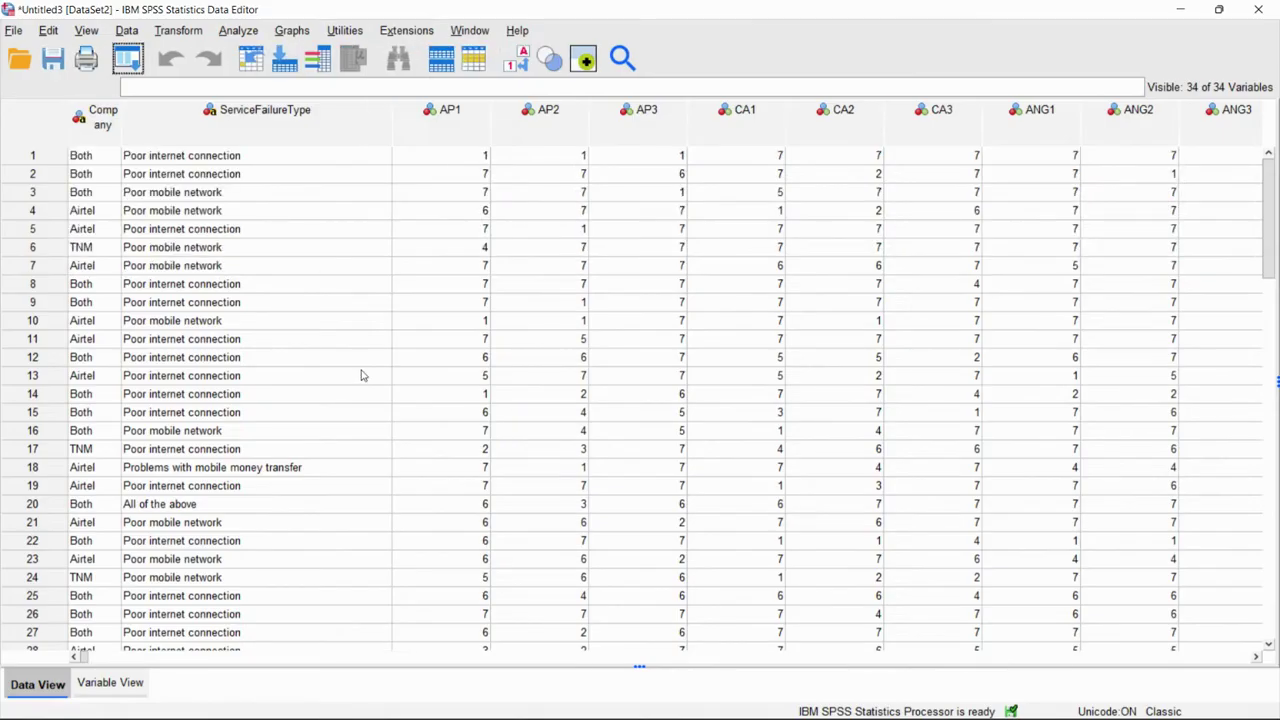
- Delete the screening variables MISSING_VALUES, V33 and UNINFORMED from the imported dataset
{"action": "scroll", "coordinate": [363, 378], "scroll_direction": "down", "scroll_amount": 2}
{"action": "scroll", "coordinate": [366, 403], "scroll_direction": "up", "scroll_amount": 2}
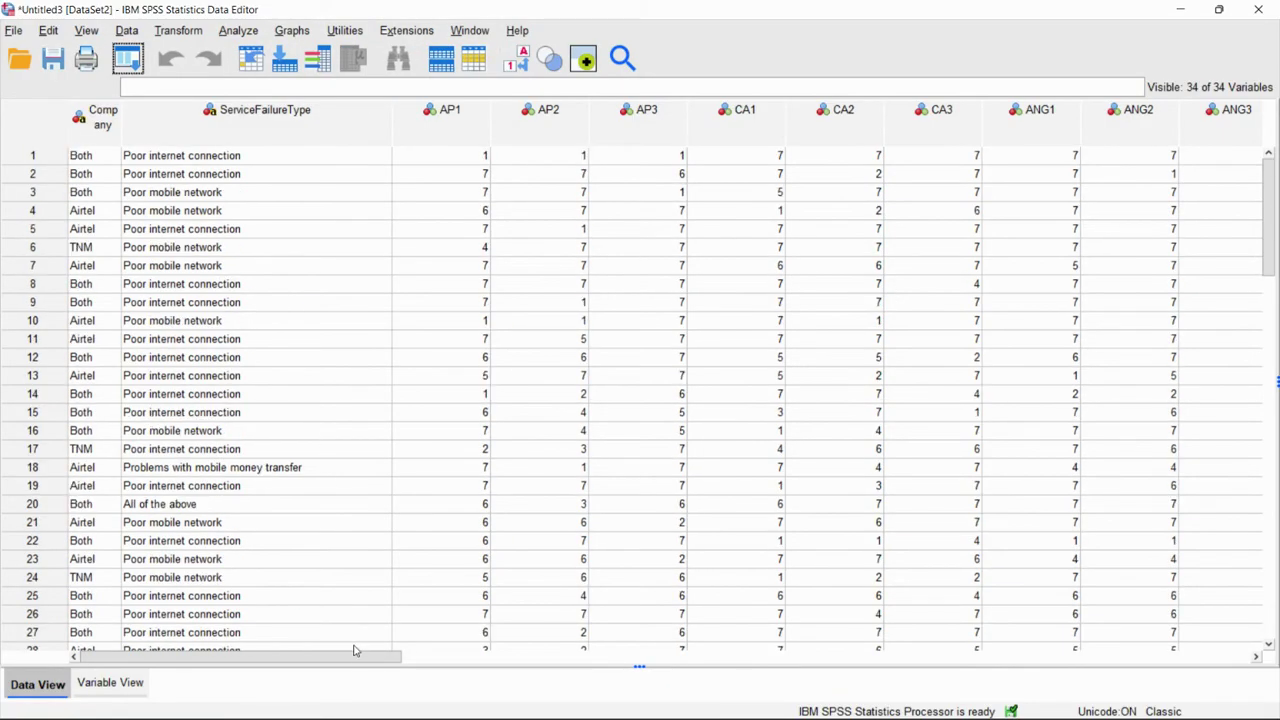
{"action": "left_click_drag", "start_coordinate": [363, 661], "coordinate": [1151, 600]}
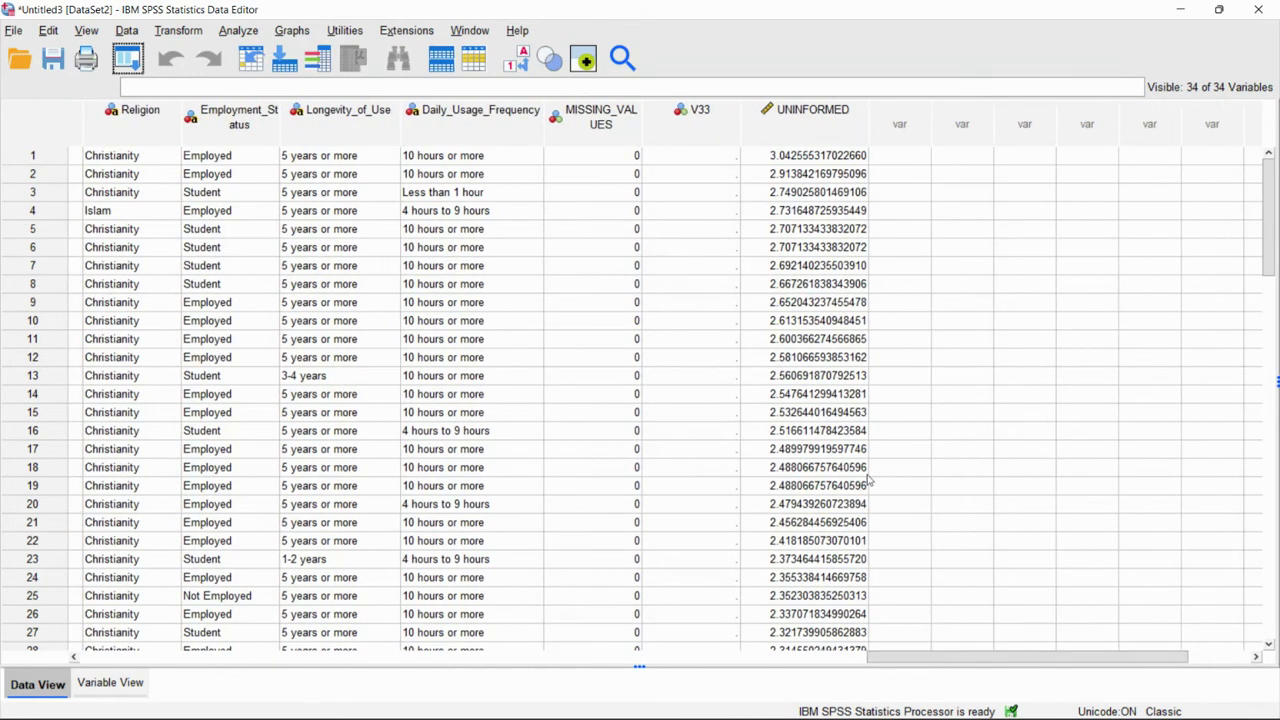
{"action": "scroll", "coordinate": [850, 470], "scroll_direction": "down", "scroll_amount": 10}
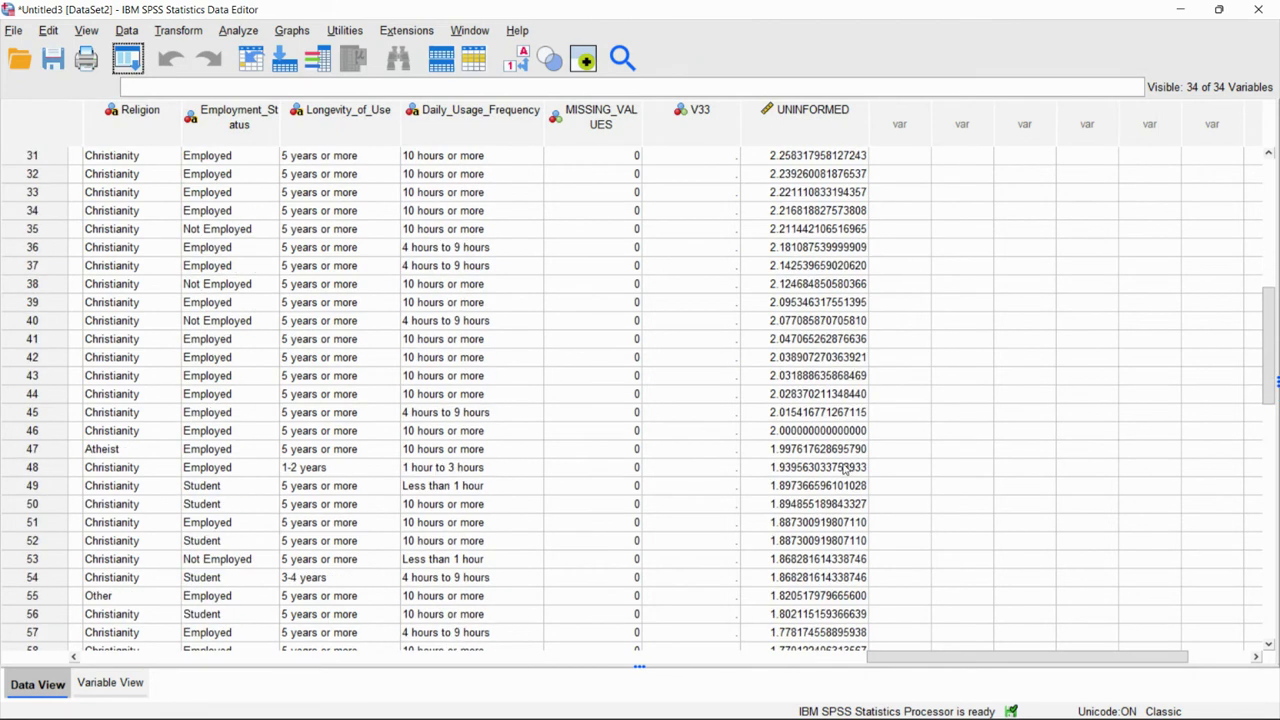
{"action": "scroll", "coordinate": [845, 470], "scroll_direction": "down", "scroll_amount": 7}
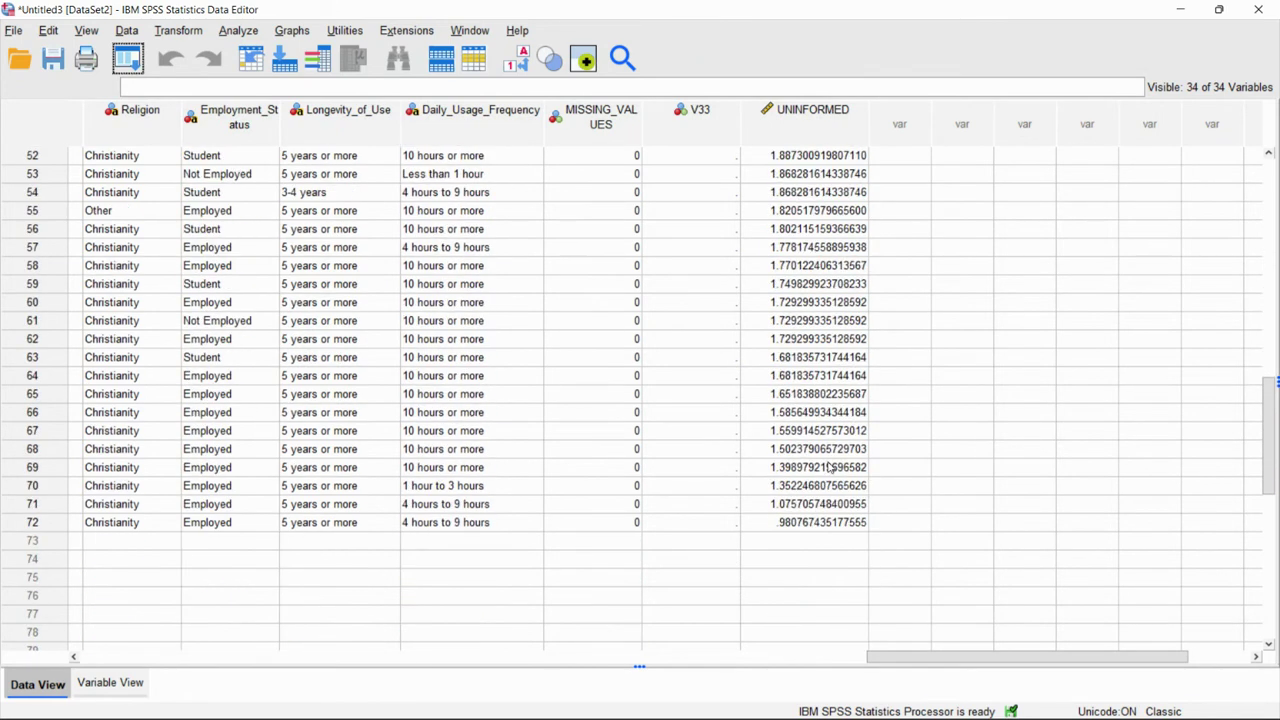
{"action": "scroll", "coordinate": [828, 467], "scroll_direction": "up", "scroll_amount": 13}
{"action": "left_click_drag", "start_coordinate": [918, 657], "coordinate": [920, 560]}
{"action": "left_click", "coordinate": [601, 120]}
{"action": "left_click_drag", "start_coordinate": [601, 120], "coordinate": [874, 94]}
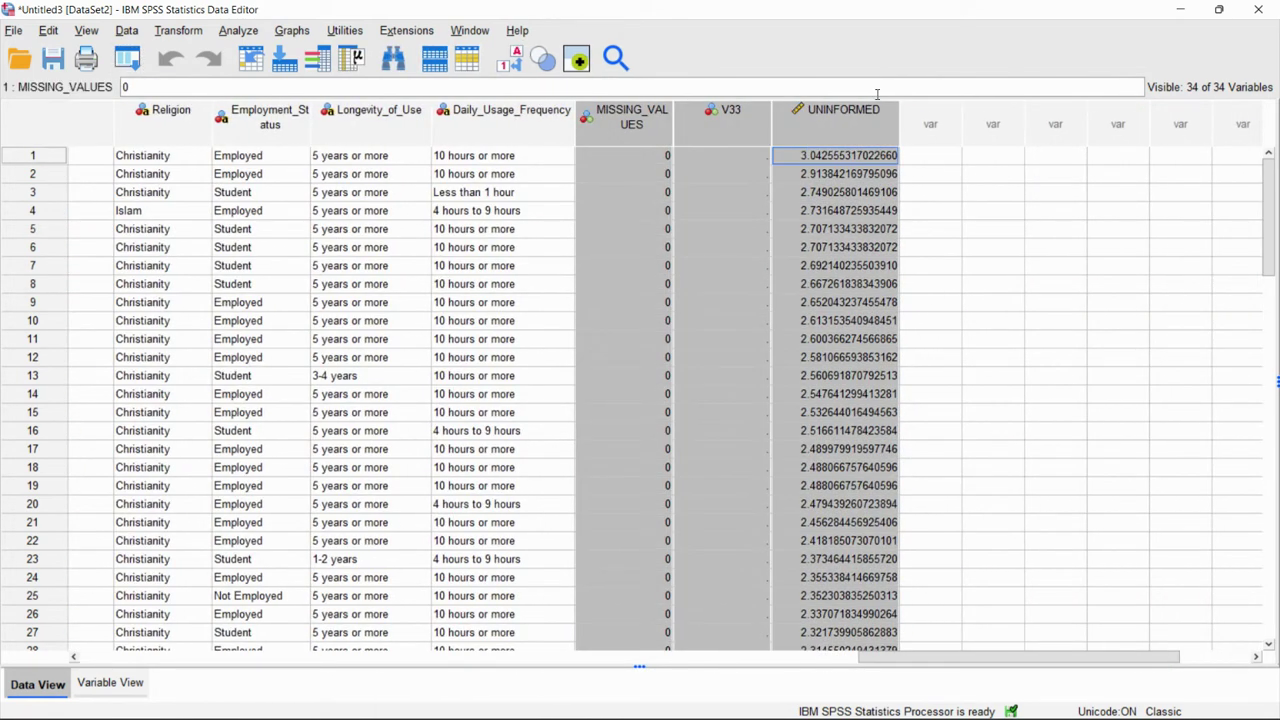
{"action": "right_click", "coordinate": [819, 136]}
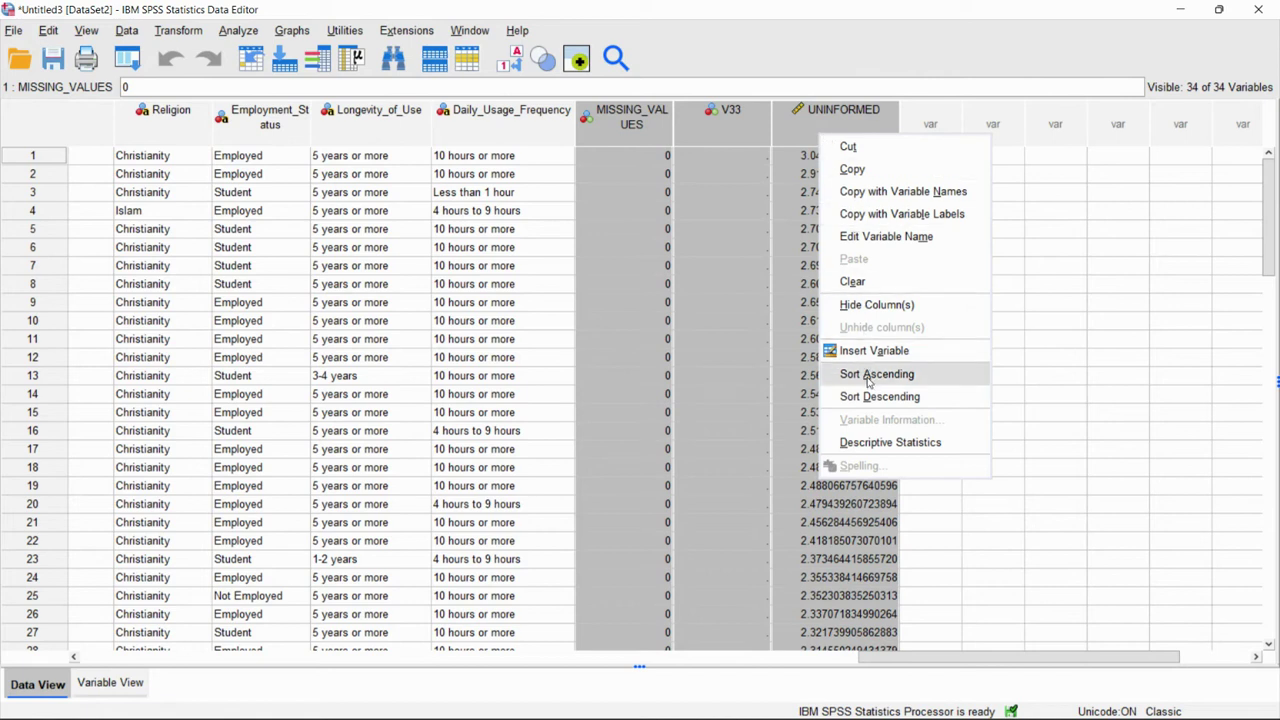
{"action": "left_click", "coordinate": [852, 281]}
{"action": "left_click", "coordinate": [608, 124]}
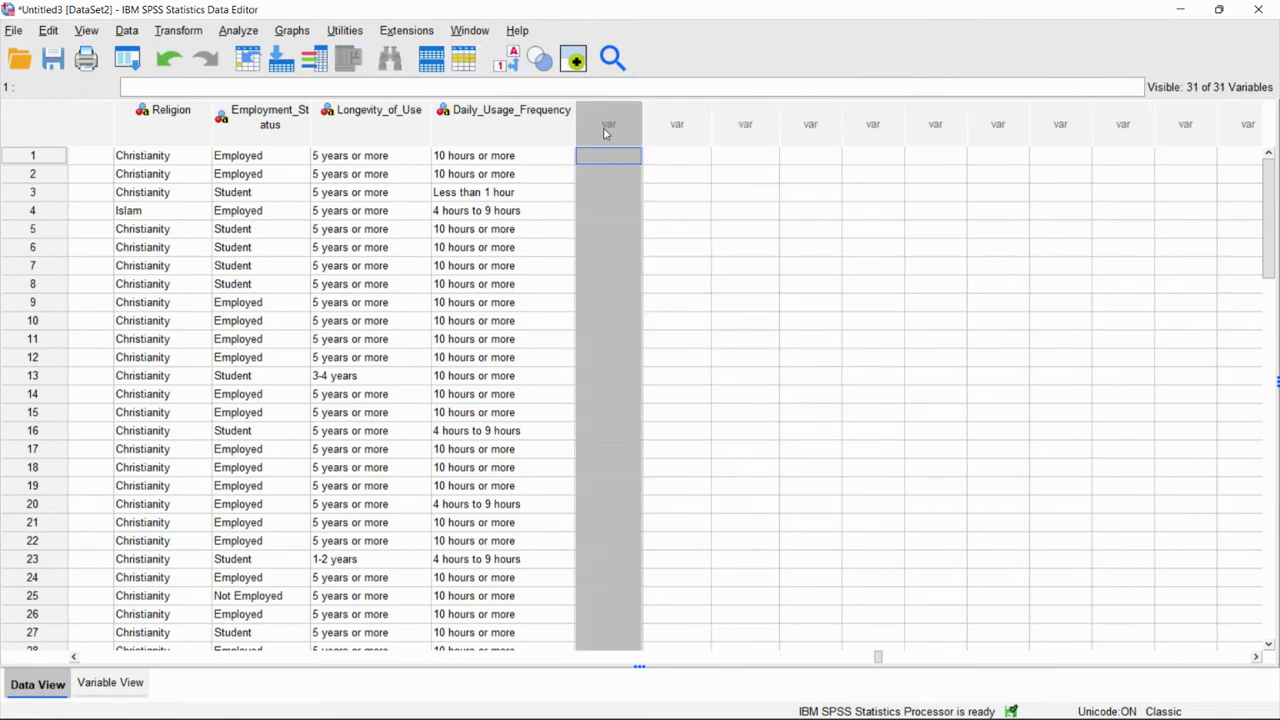
- Set up a Compute Variable operation with target variable mAP and the statistical function Mean as its expression
{"action": "left_click", "coordinate": [180, 31]}
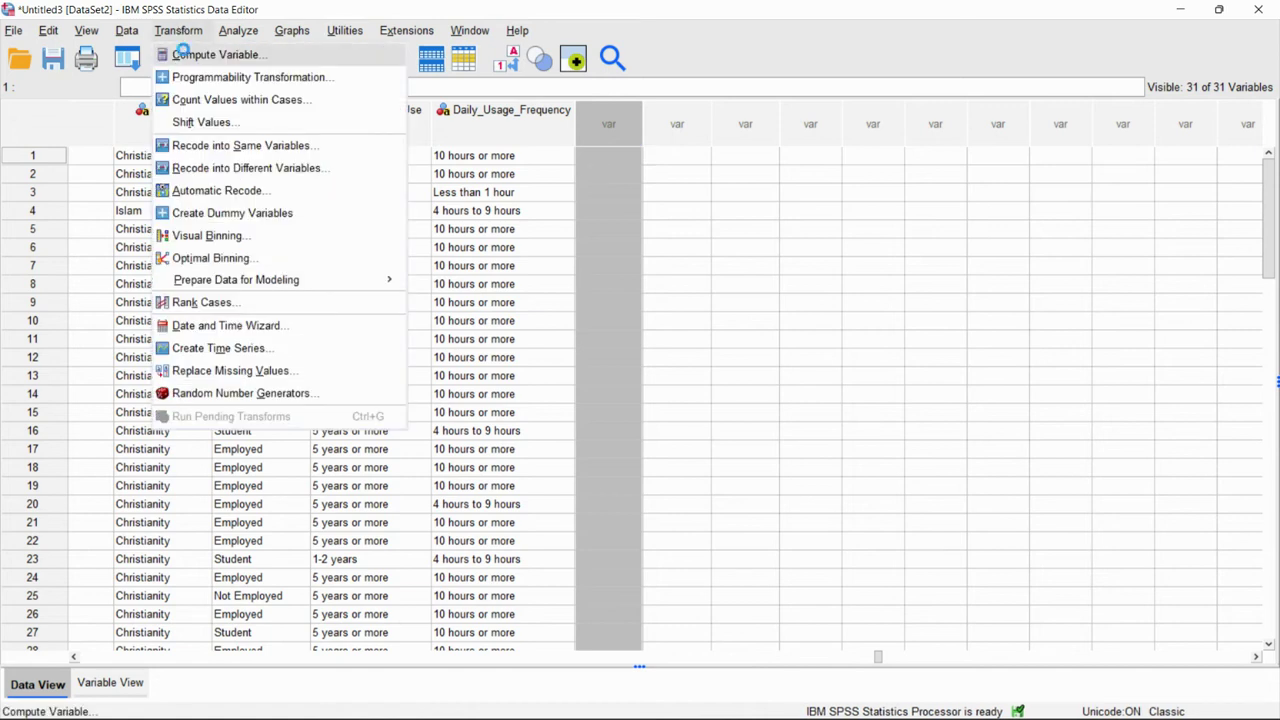
{"action": "left_click", "coordinate": [185, 55]}
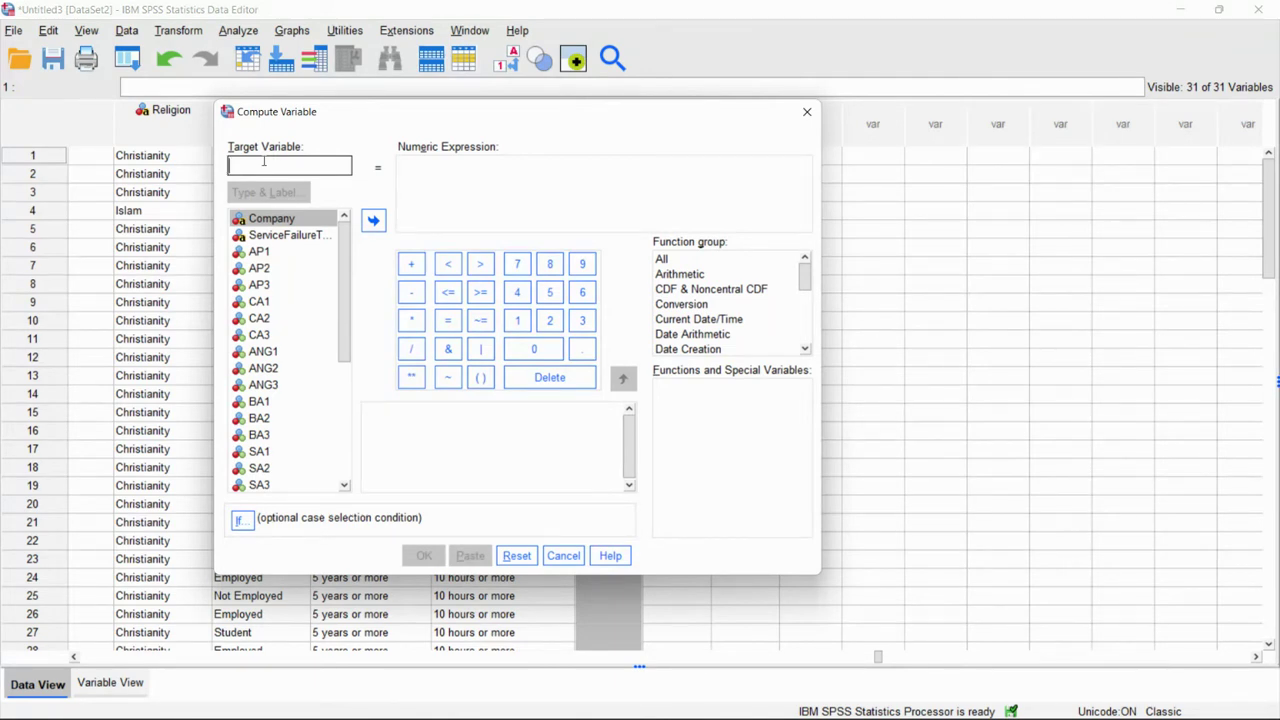
{"action": "type", "text": "mAP"}
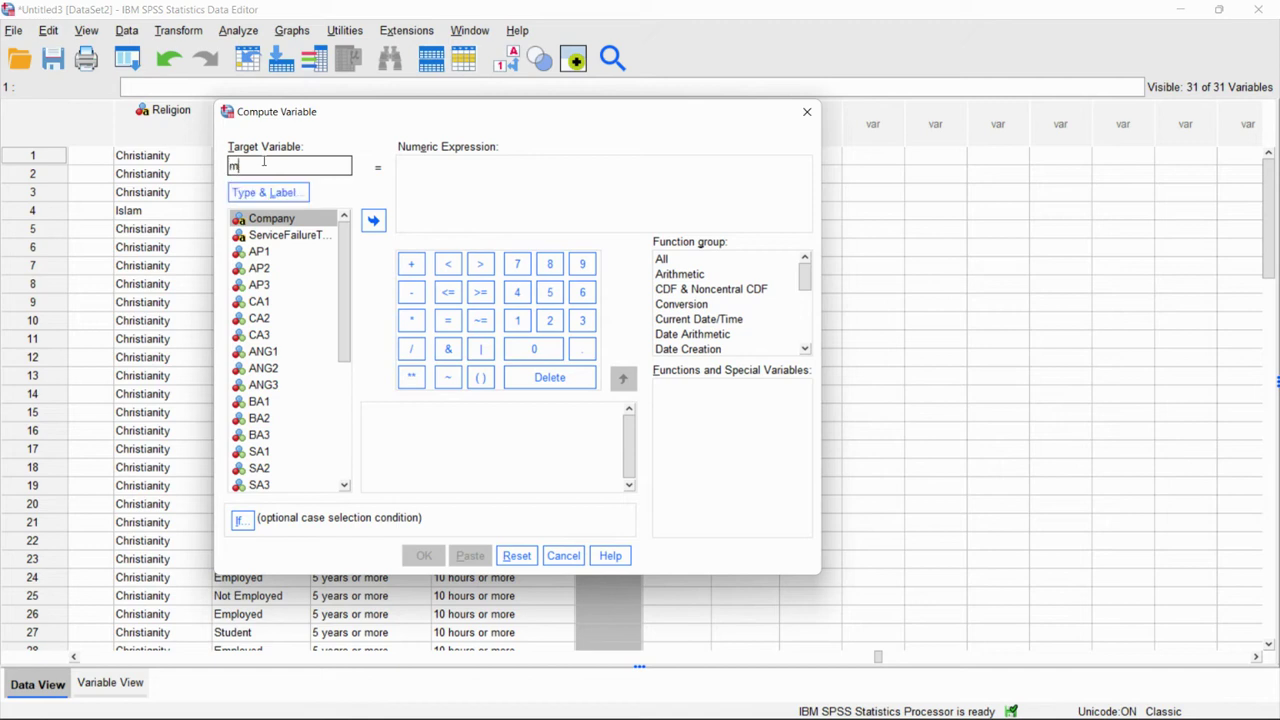
{"action": "left_click", "coordinate": [548, 169]}
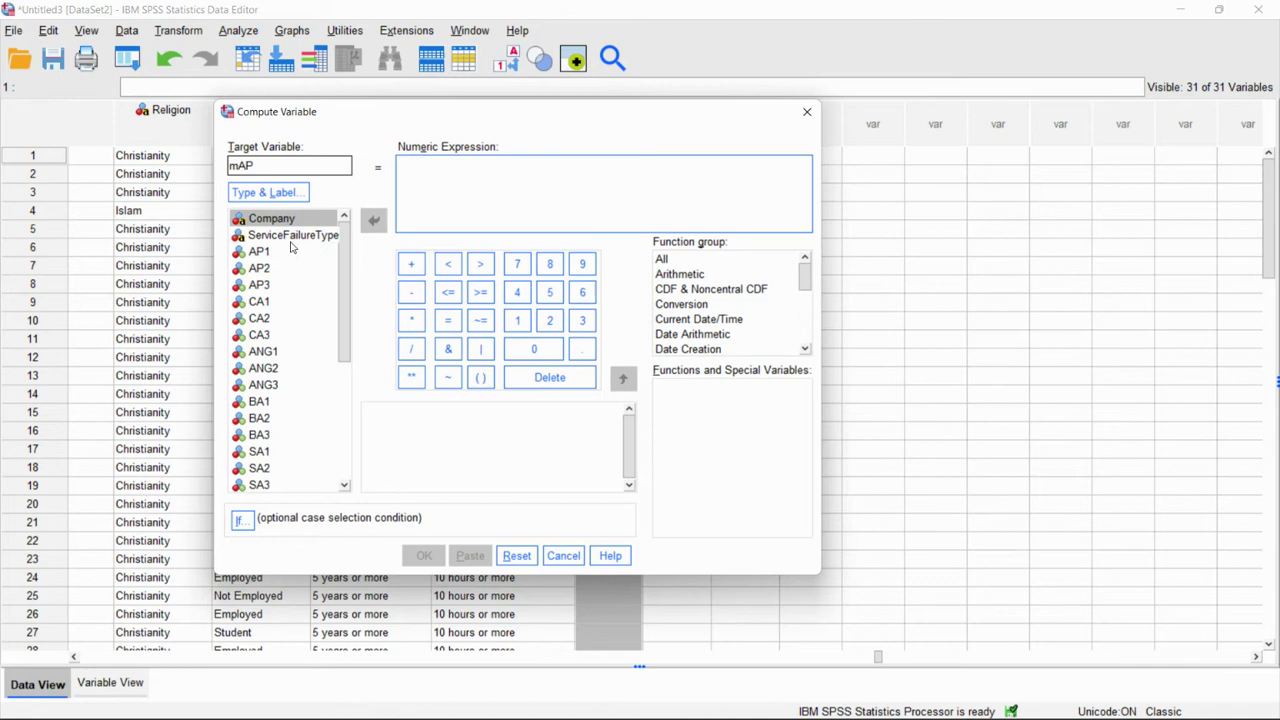
{"action": "scroll", "coordinate": [703, 318], "scroll_direction": "down", "scroll_amount": 5}
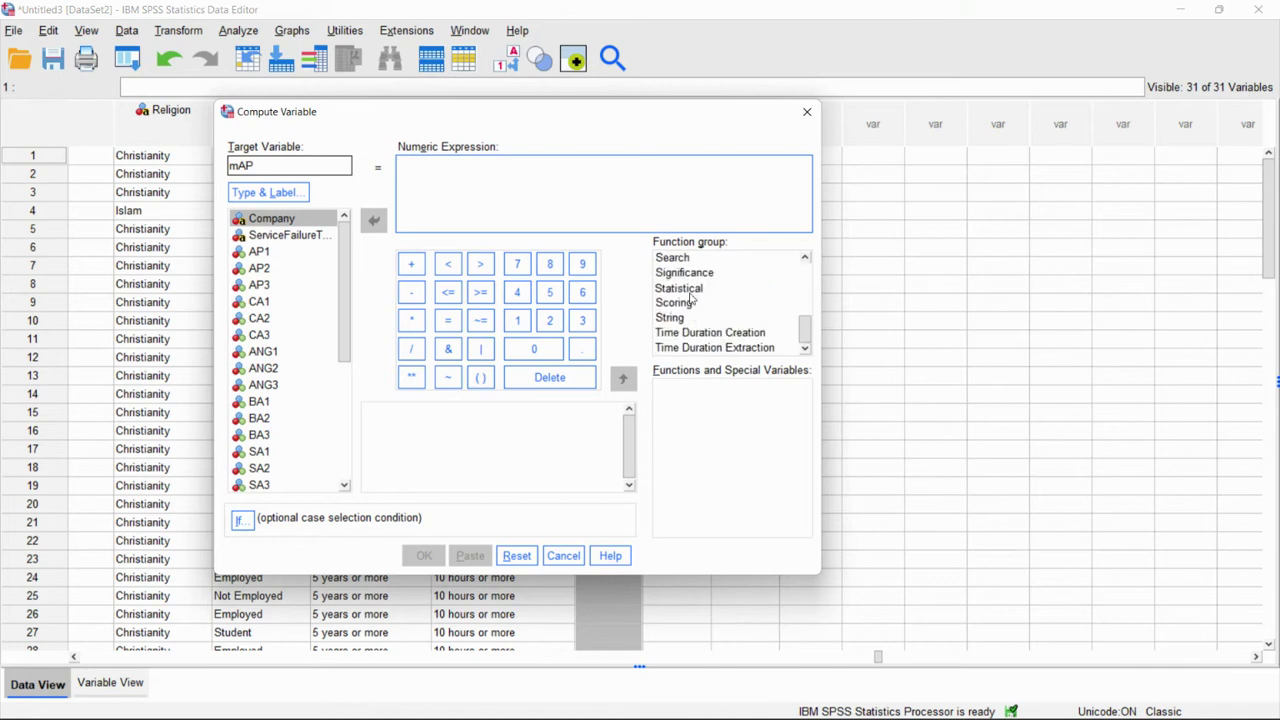
{"action": "left_click", "coordinate": [690, 289]}
{"action": "left_click", "coordinate": [672, 433]}
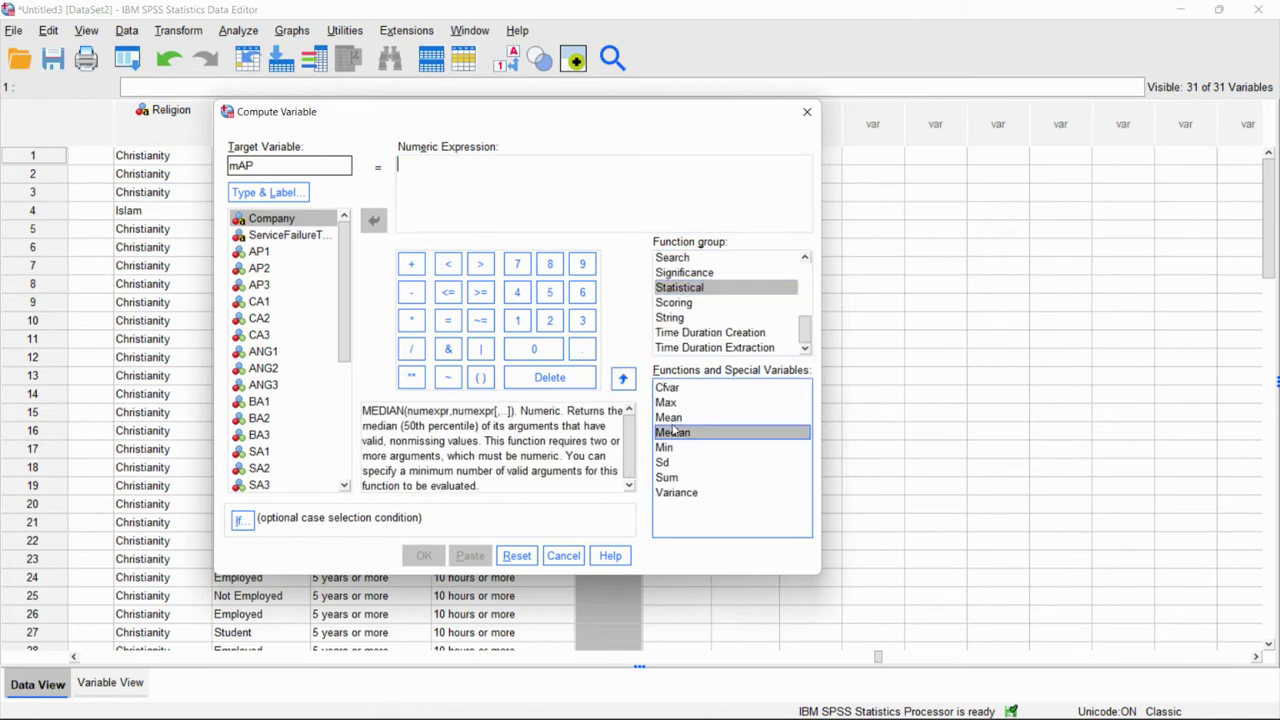
{"action": "double_click", "coordinate": [668, 417]}
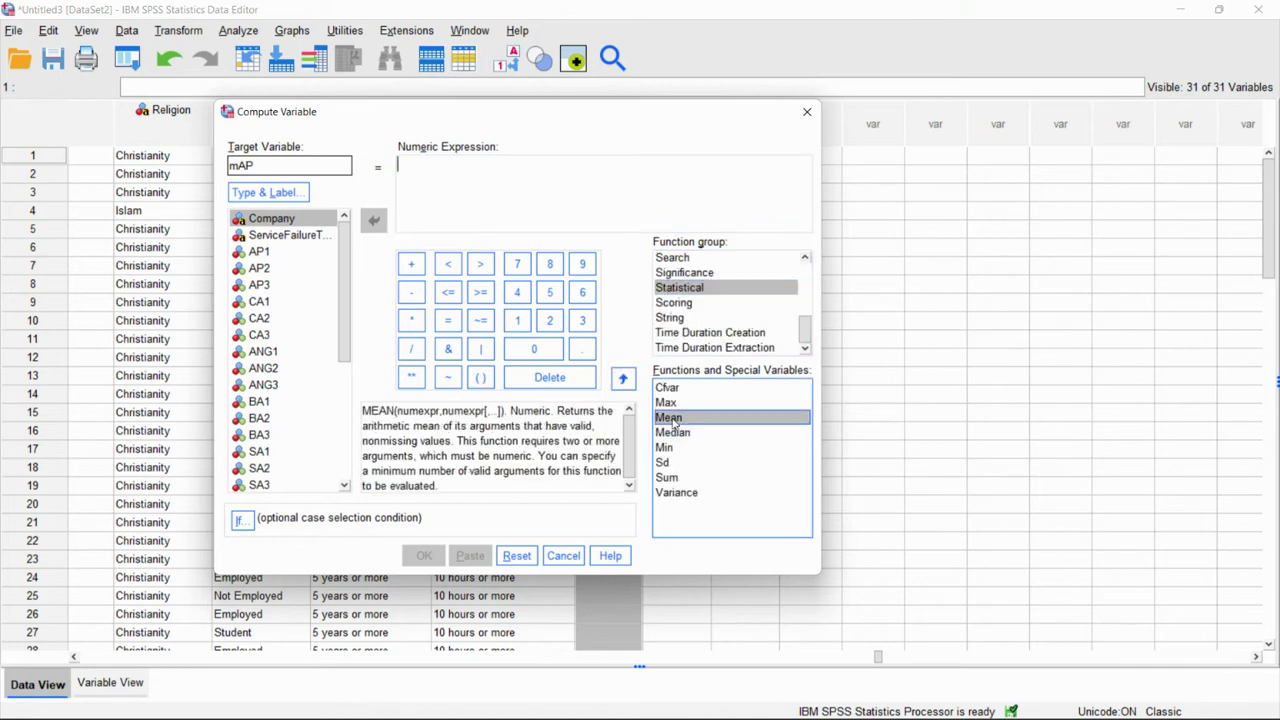
- Complete the expression as MEAN(AP1,AP2,AP3) and compute the mAP variable
{"action": "double_click", "coordinate": [256, 254]}
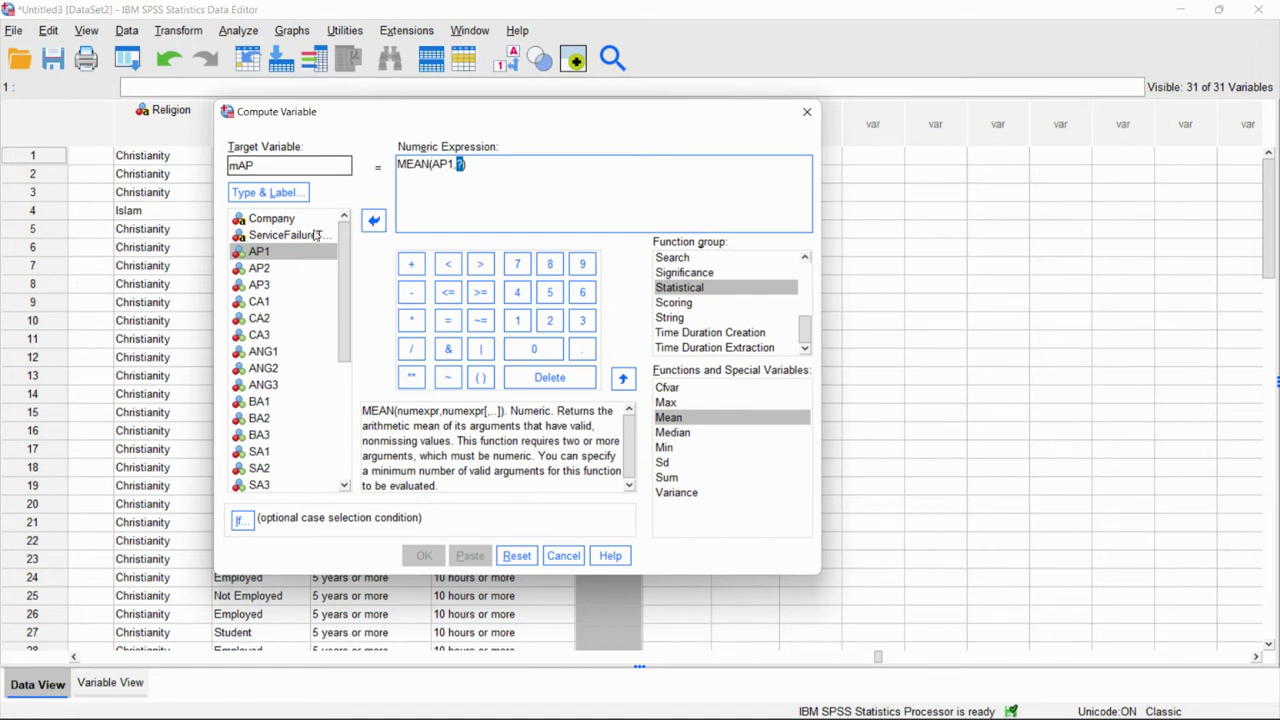
{"action": "double_click", "coordinate": [277, 266]}
{"action": "type", "text": ","}
{"action": "double_click", "coordinate": [259, 285]}
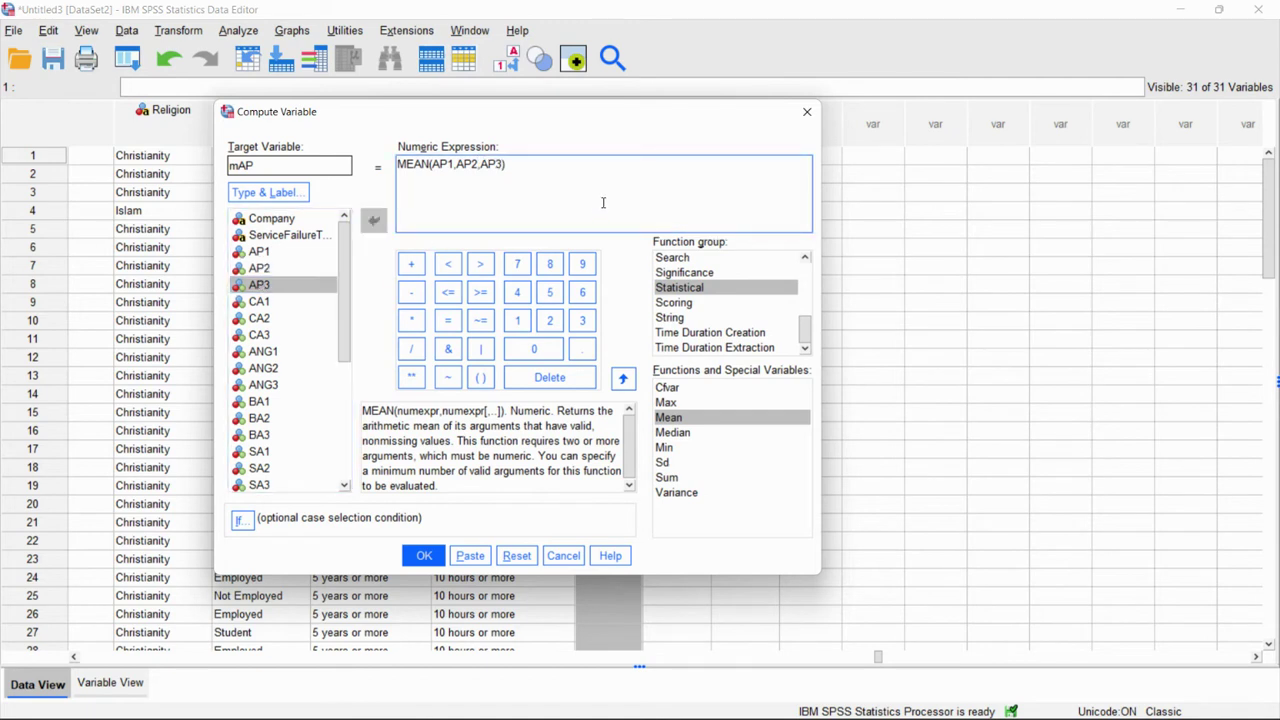
{"action": "left_click", "coordinate": [424, 556]}
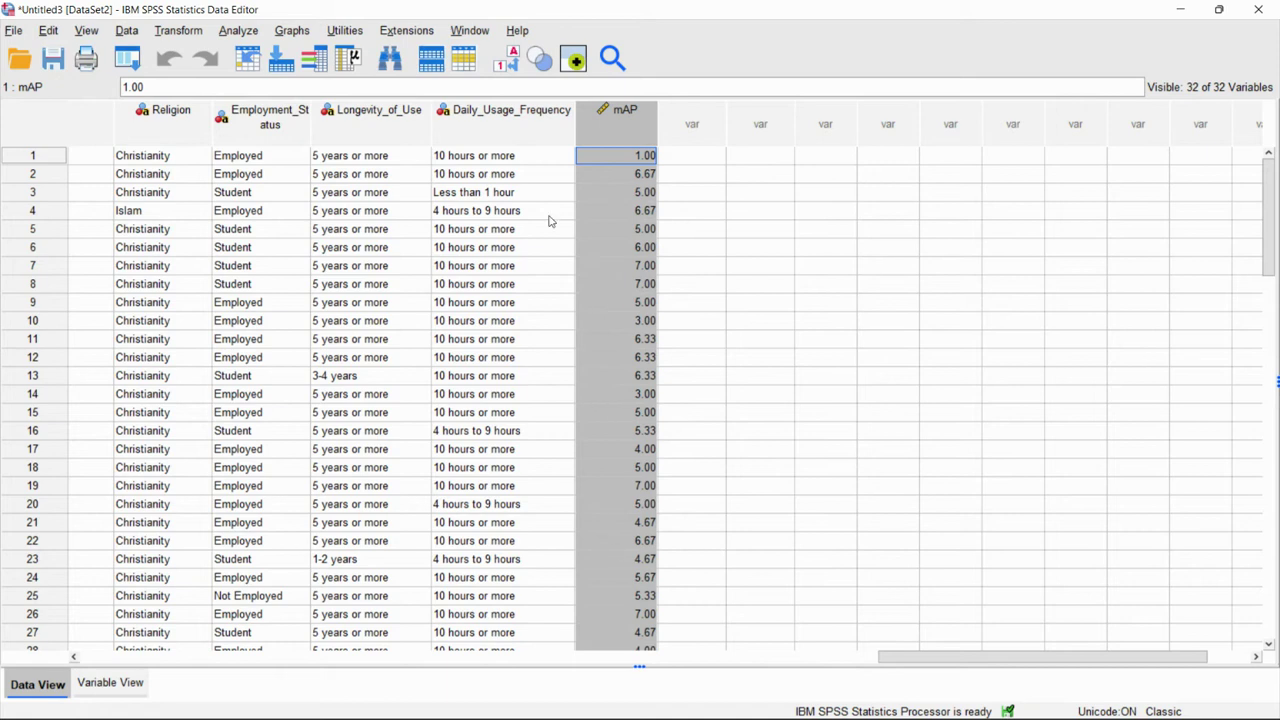
- Compute a new variable mCA with the expression MEAN(CA1,CA2,CA3)
{"action": "left_click", "coordinate": [178, 30]}
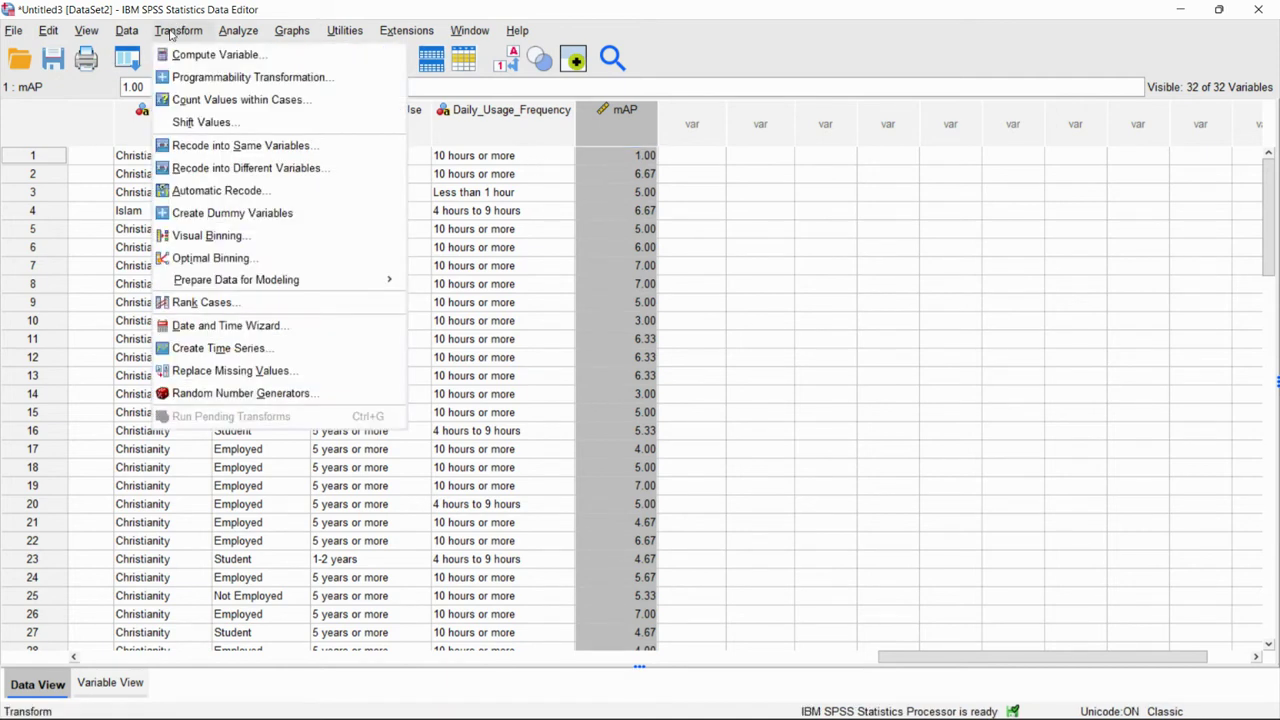
{"action": "left_click", "coordinate": [220, 54]}
{"action": "left_click", "coordinate": [278, 166]}
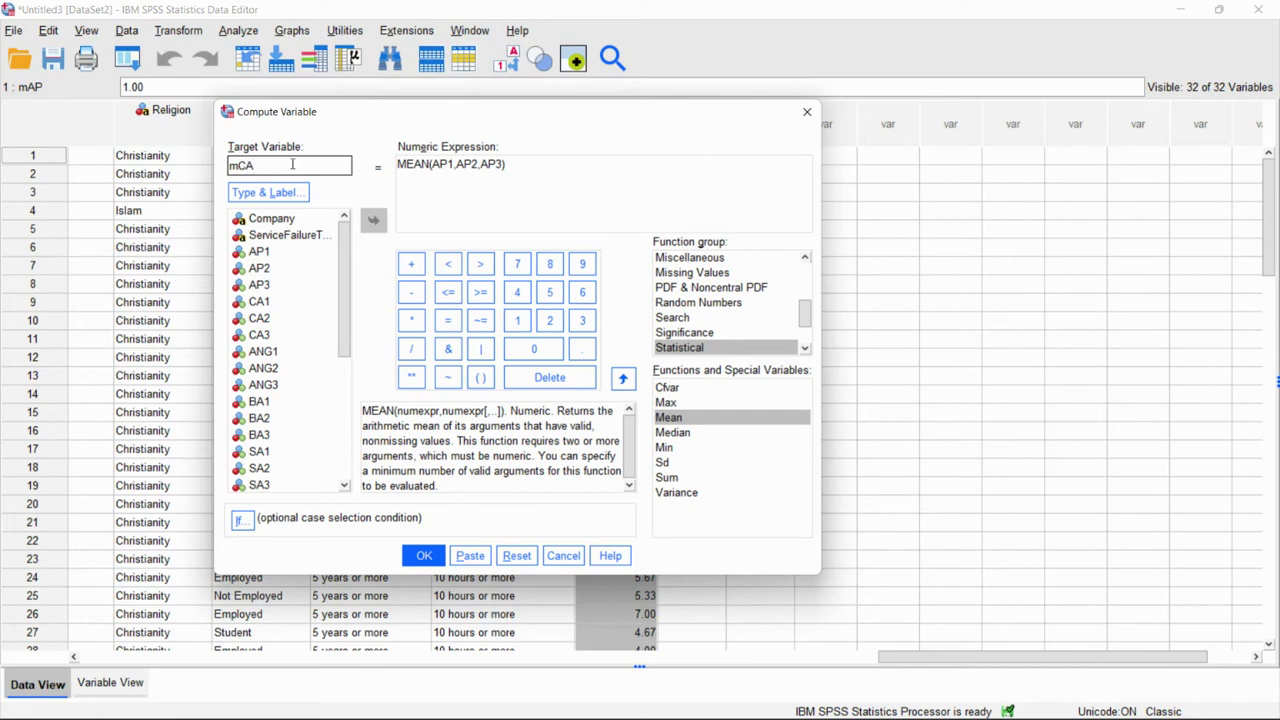
{"action": "left_click", "coordinate": [545, 167]}
{"action": "left_click", "coordinate": [432, 164], "text": "shift"}
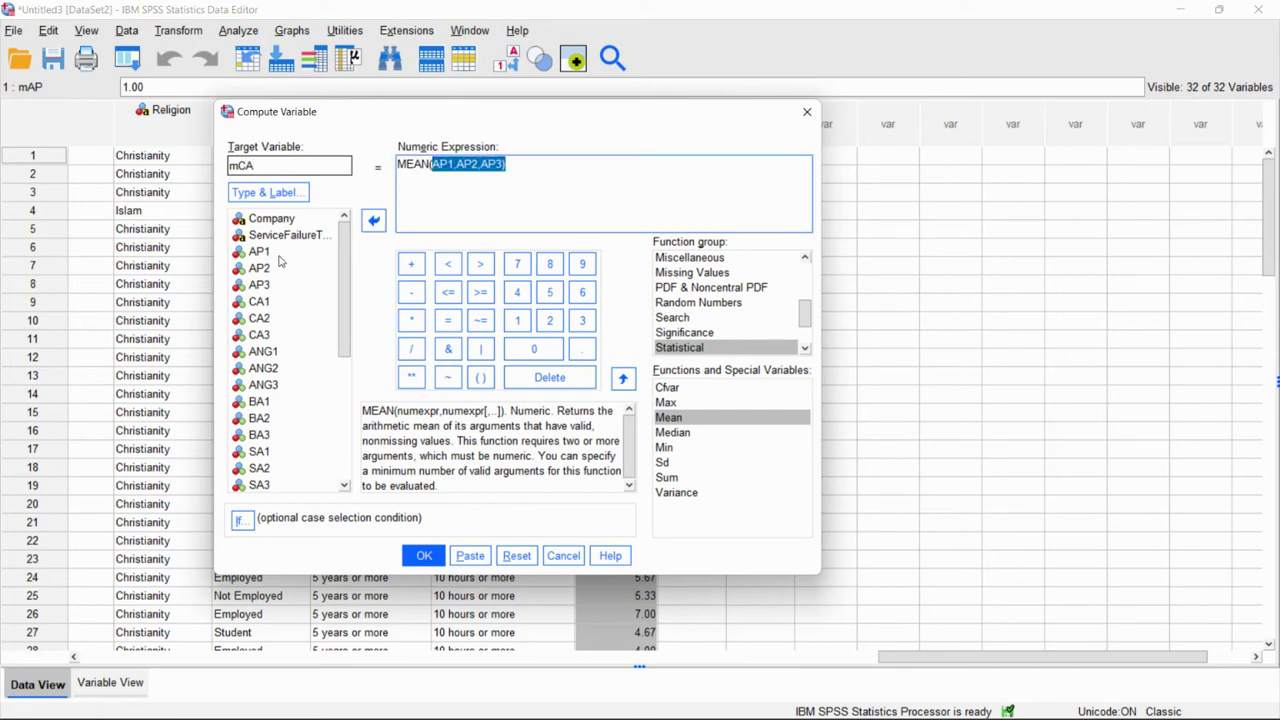
{"action": "double_click", "coordinate": [259, 302]}
{"action": "type", "text": ","}
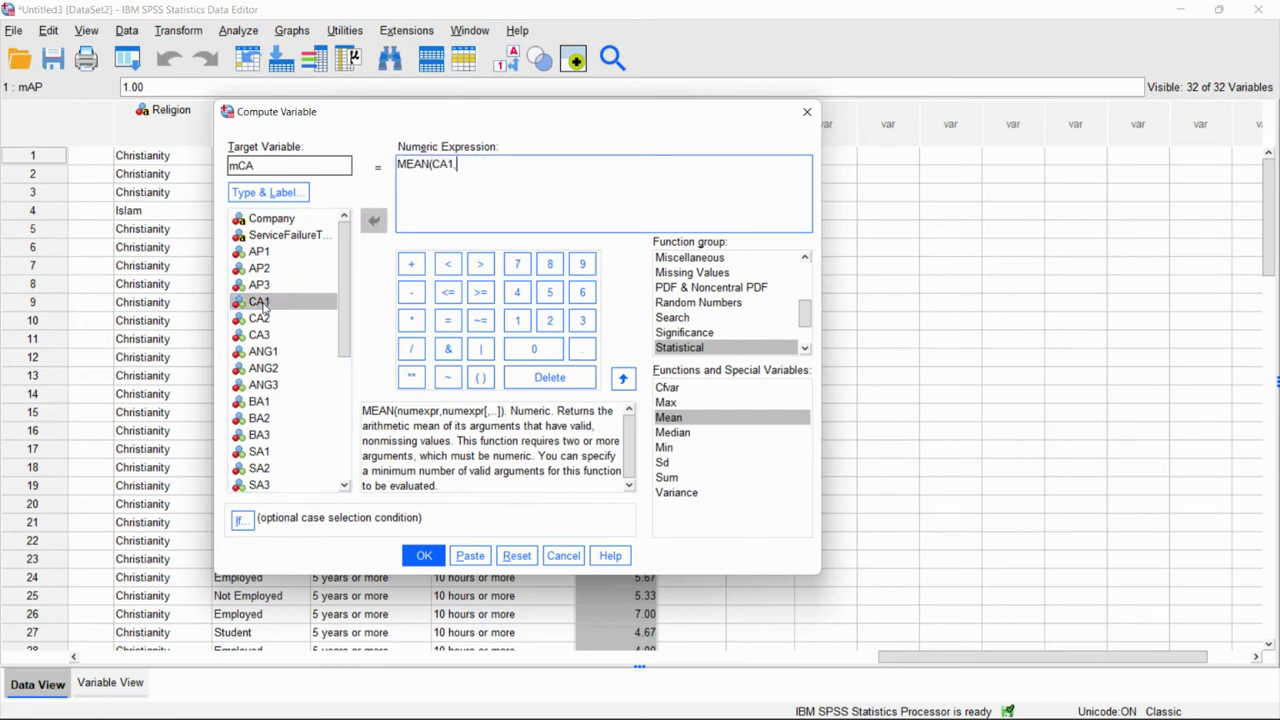
{"action": "double_click", "coordinate": [259, 318]}
{"action": "type", "text": ",CA2,"}
{"action": "double_click", "coordinate": [259, 335]}
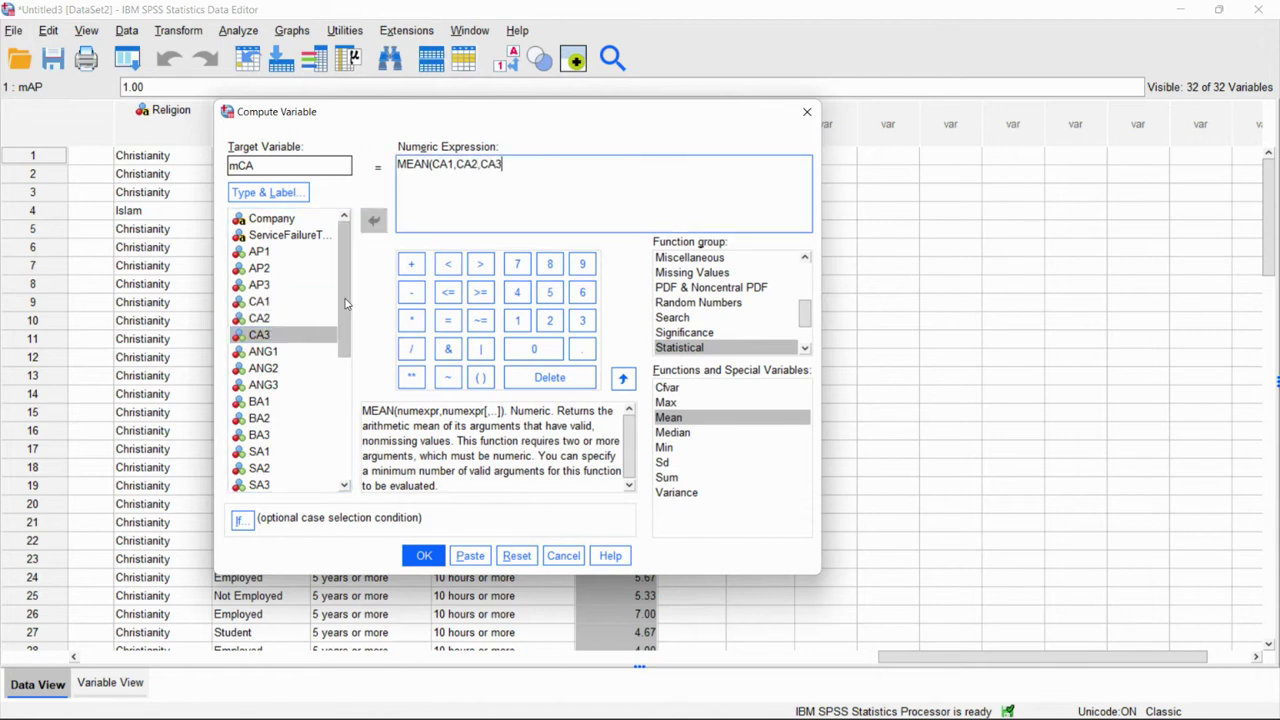
{"action": "type", "text": ")"}
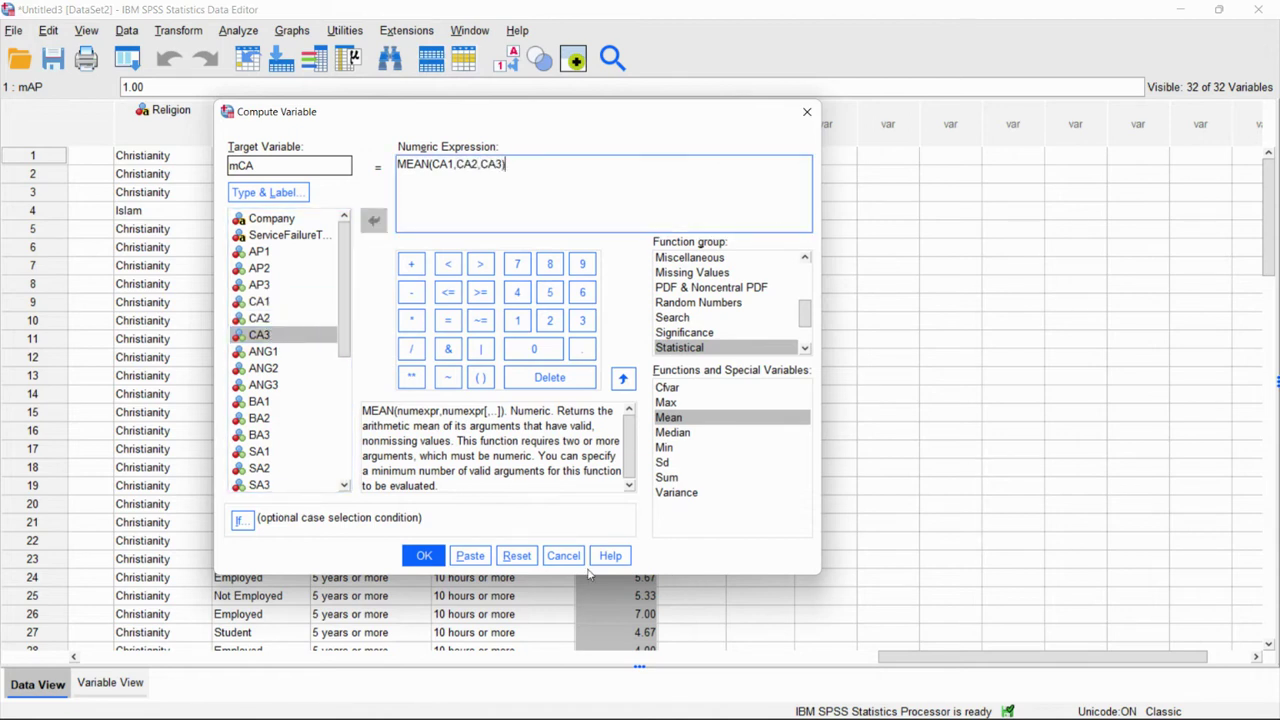
{"action": "left_click", "coordinate": [426, 558]}
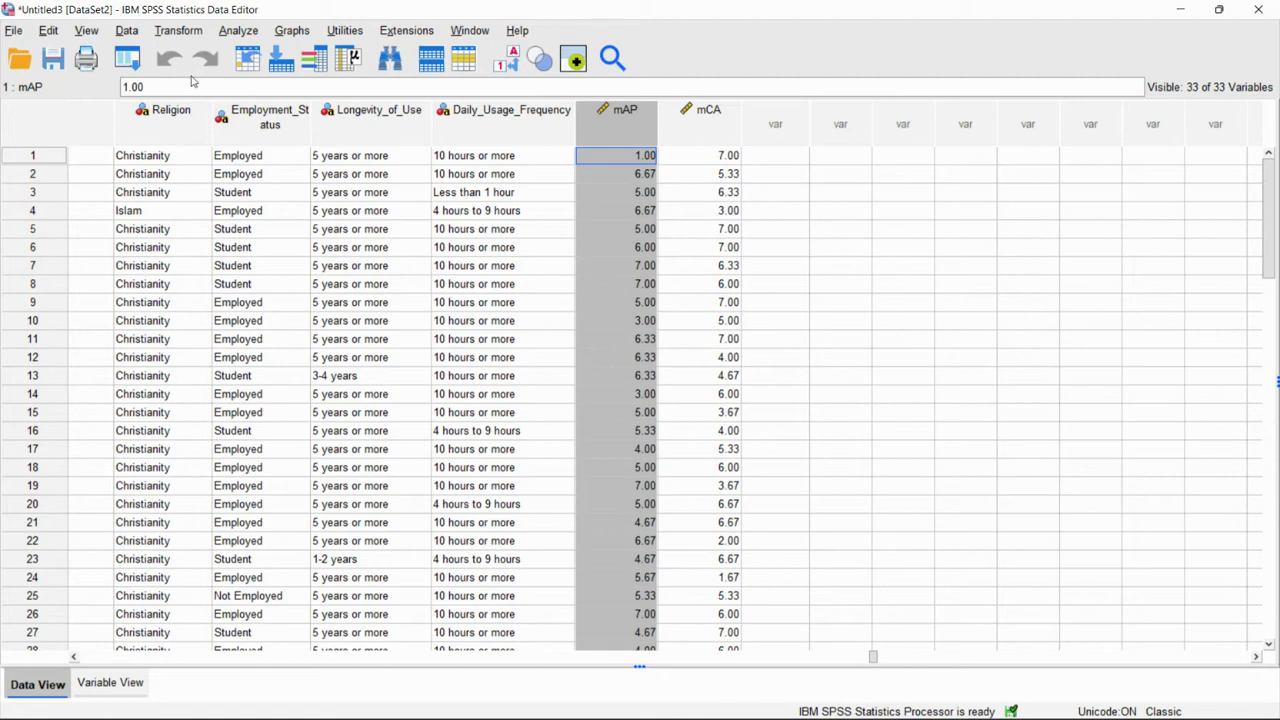
- Compute a new variable mANG with the expression MEAN(ANG1,ANG2,ANG3)
{"action": "left_click", "coordinate": [160, 31]}
{"action": "left_click", "coordinate": [212, 51]}
{"action": "left_click", "coordinate": [300, 167]}
{"action": "key", "text": "BackSpace"}
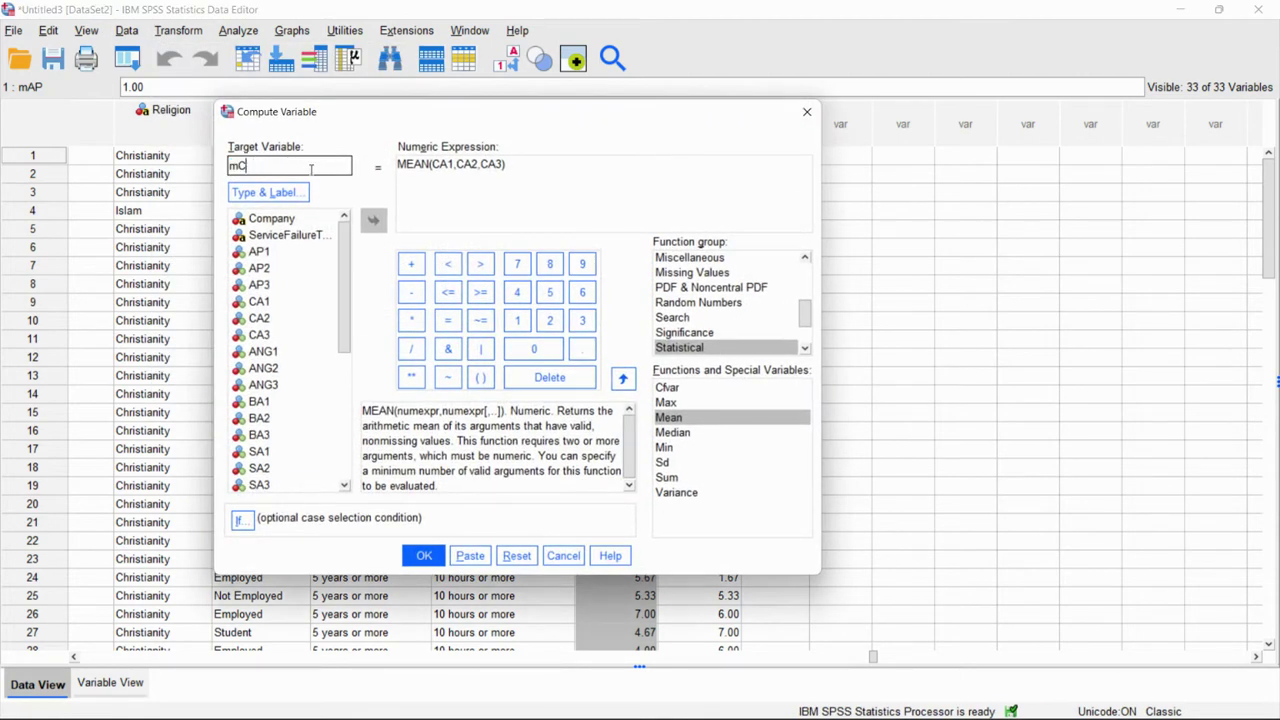
{"action": "type", "text": "NG"}
{"action": "left_click_drag", "start_coordinate": [505, 165], "coordinate": [432, 165]}
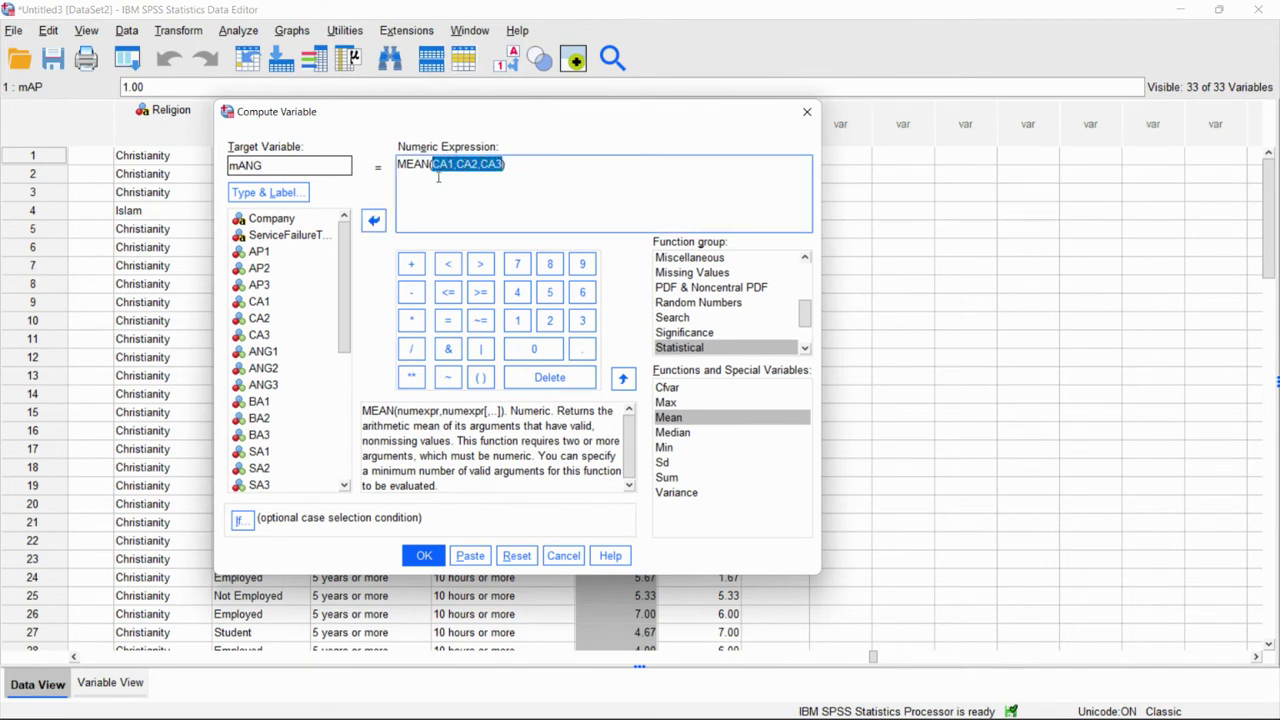
{"action": "double_click", "coordinate": [258, 352]}
{"action": "type", "text": ","}
{"action": "double_click", "coordinate": [263, 368]}
{"action": "type", "text": ","}
{"action": "double_click", "coordinate": [263, 385]}
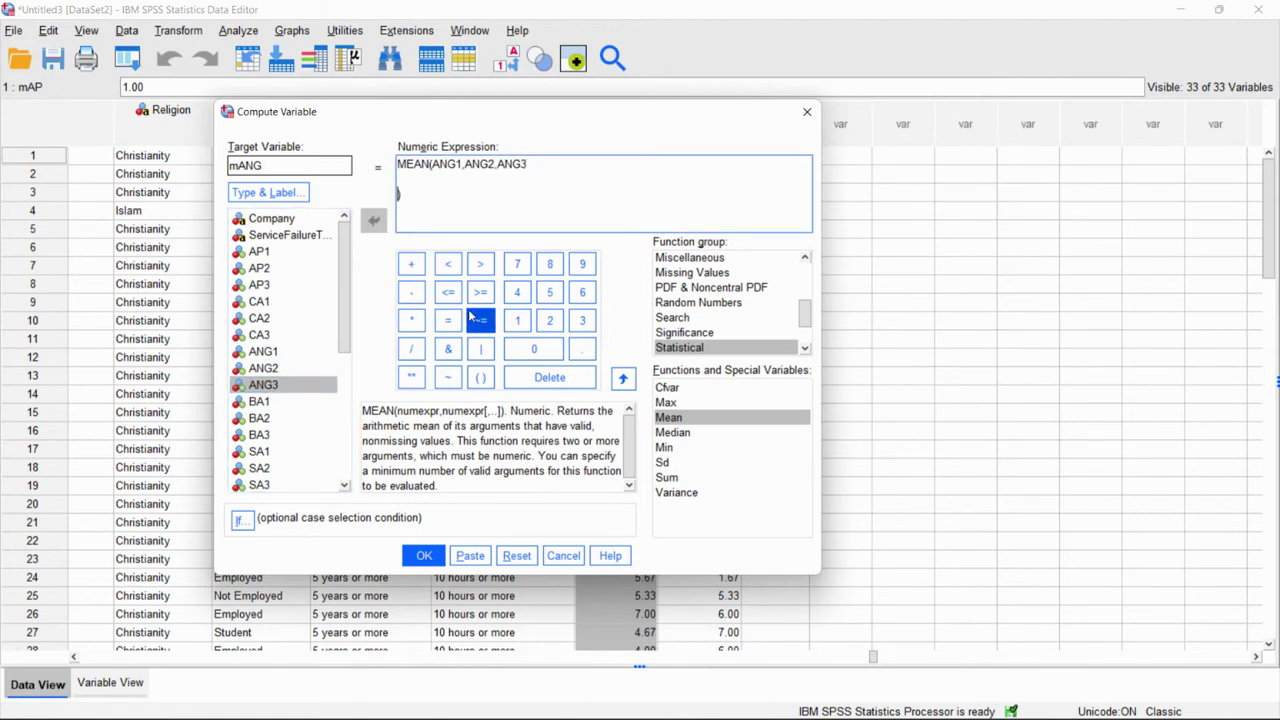
{"action": "left_click", "coordinate": [424, 555]}
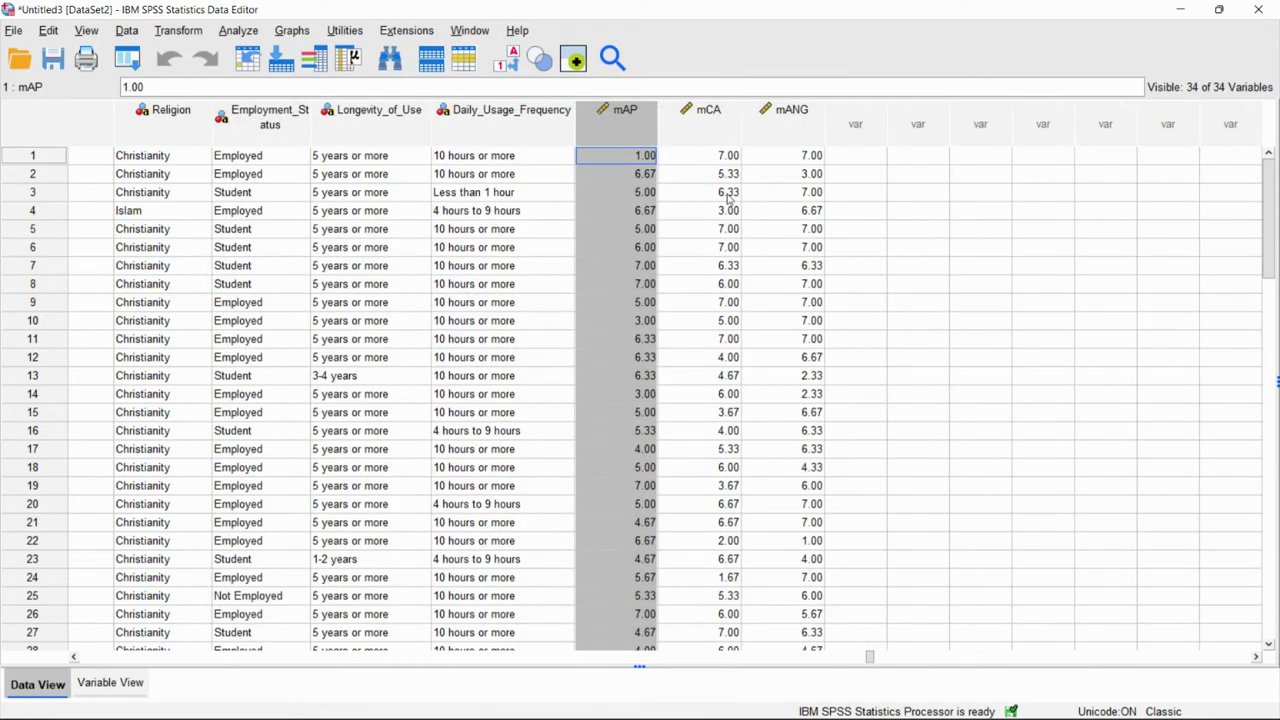
- Compute a new variable mBA with the expression MEAN(BA1,BA2,BA3)
{"action": "left_click", "coordinate": [178, 30]}
{"action": "left_click", "coordinate": [205, 54]}
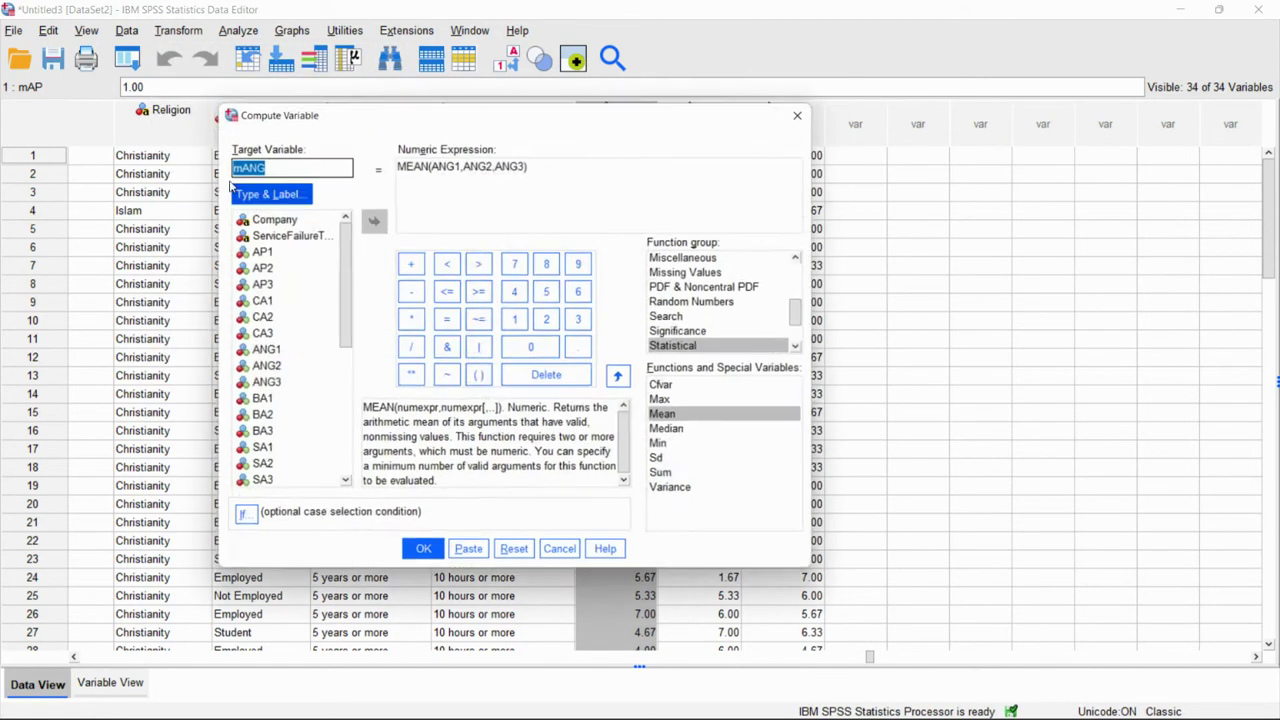
{"action": "left_click", "coordinate": [276, 157]}
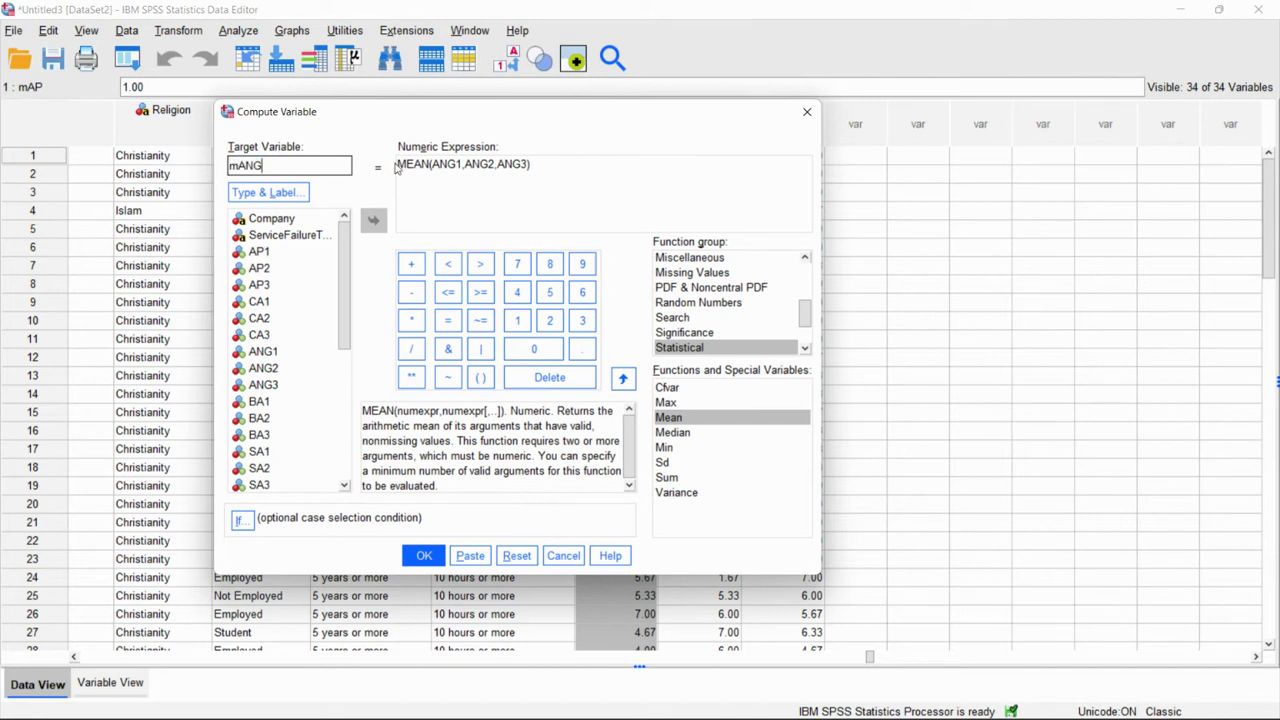
{"action": "key", "text": "BackSpace"}
{"action": "key", "text": "BackSpace"}
{"action": "key", "text": "BackSpace"}
{"action": "left_click_drag", "start_coordinate": [555, 167], "coordinate": [428, 168]}
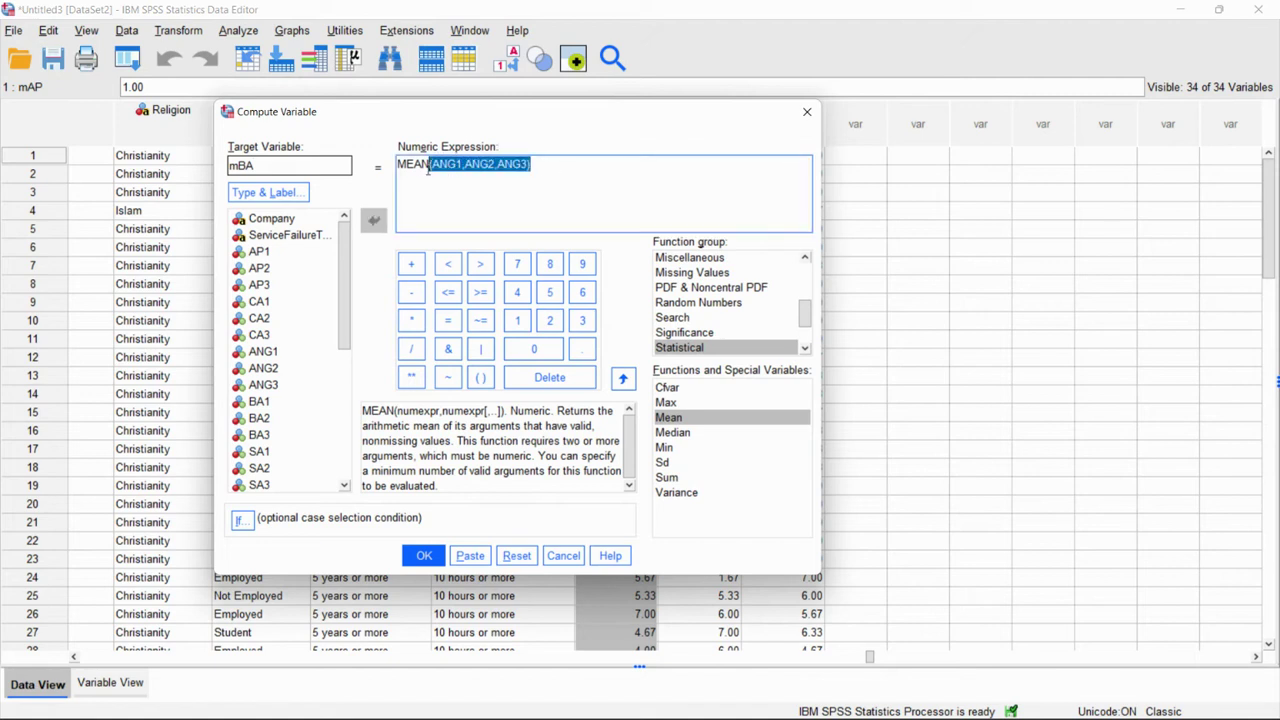
{"action": "double_click", "coordinate": [260, 403]}
{"action": "type", "text": ","}
{"action": "double_click", "coordinate": [278, 418]}
{"action": "type", "text": ","}
{"action": "double_click", "coordinate": [280, 435]}
{"action": "type", "text": ","}
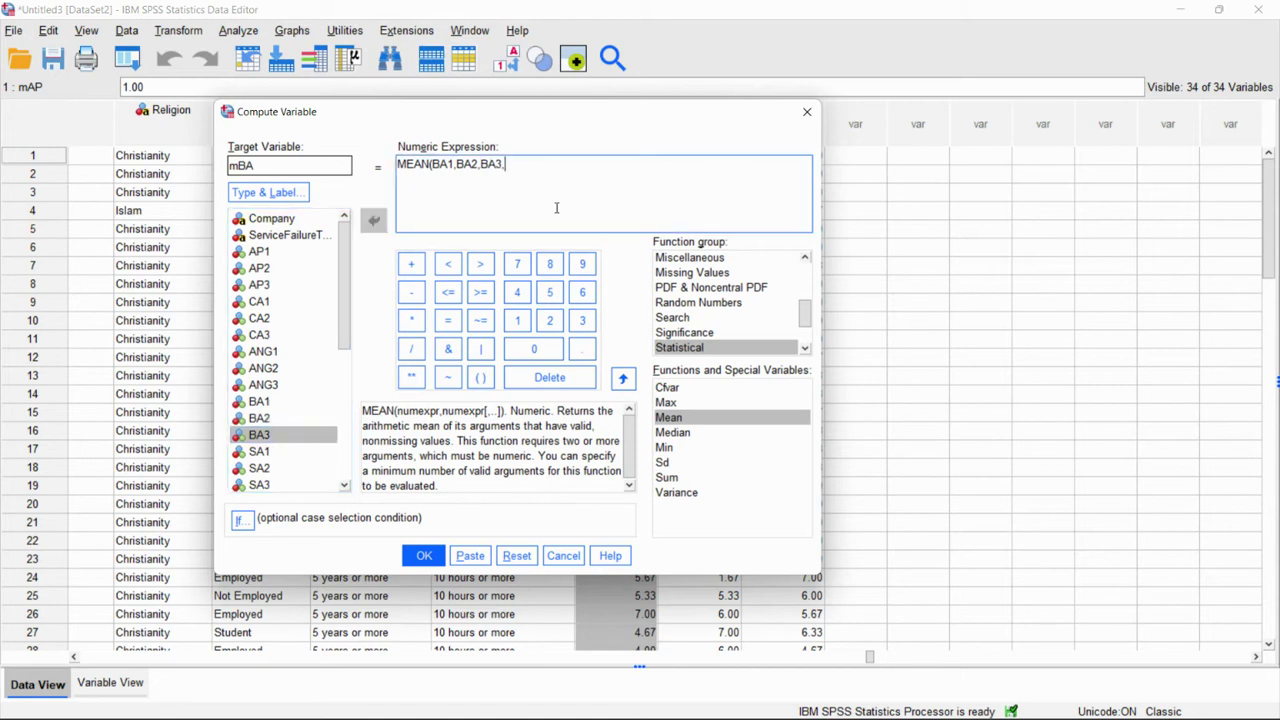
{"action": "left_click", "coordinate": [426, 557]}
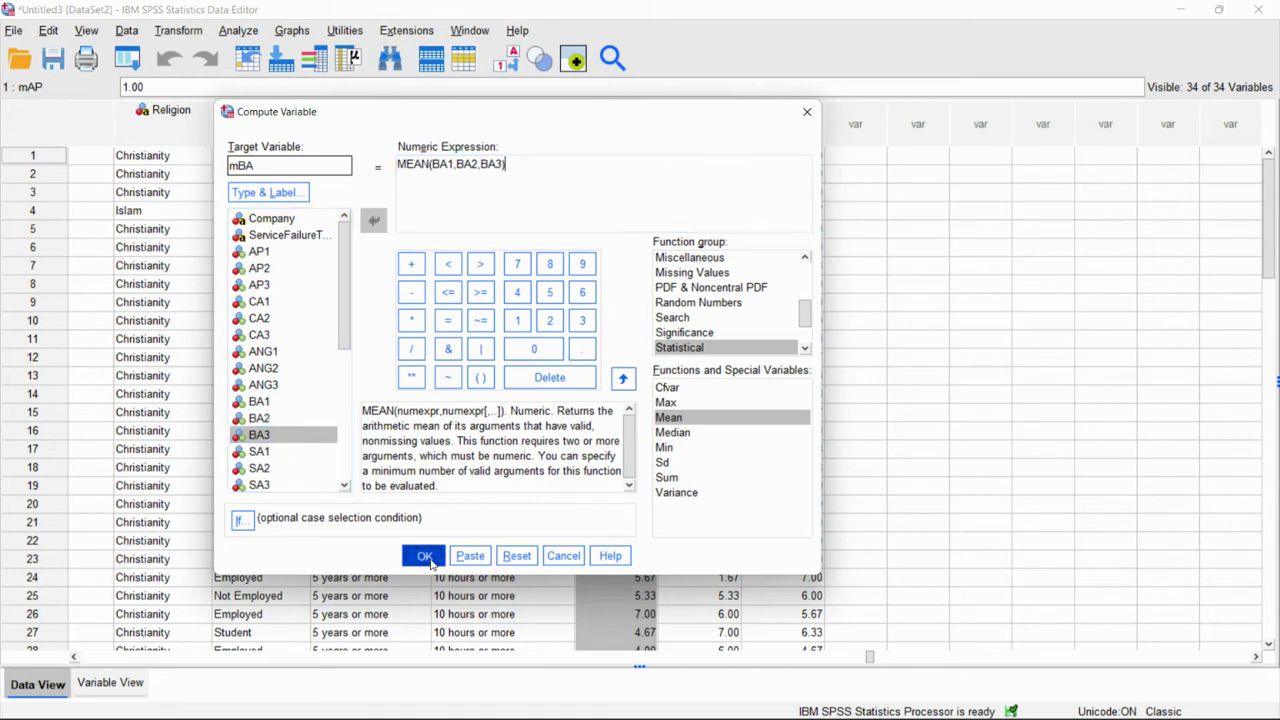
- Compute a new variable mSA with the expression MEAN(SA1,SA2,SA3,SA4)
{"action": "left_click", "coordinate": [178, 30]}
{"action": "left_click", "coordinate": [220, 51]}
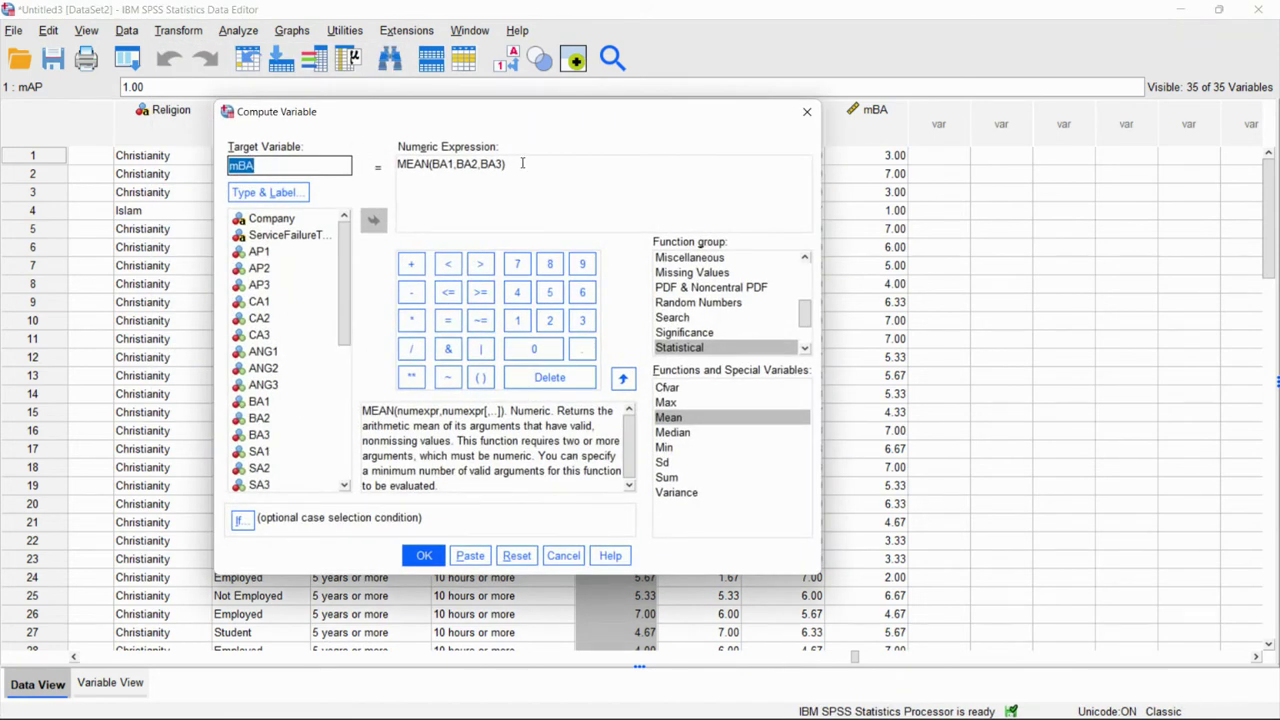
{"action": "scroll", "coordinate": [322, 248], "scroll_direction": "down", "scroll_amount": 1}
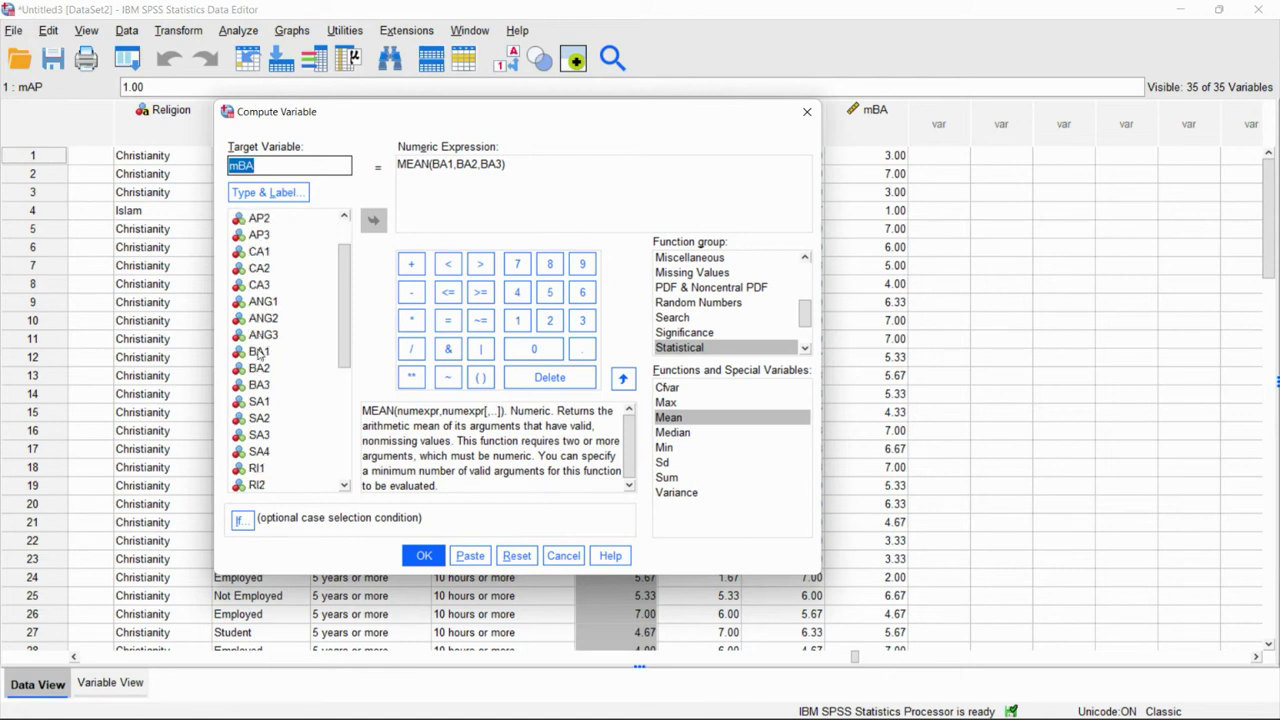
{"action": "left_click", "coordinate": [306, 196]}
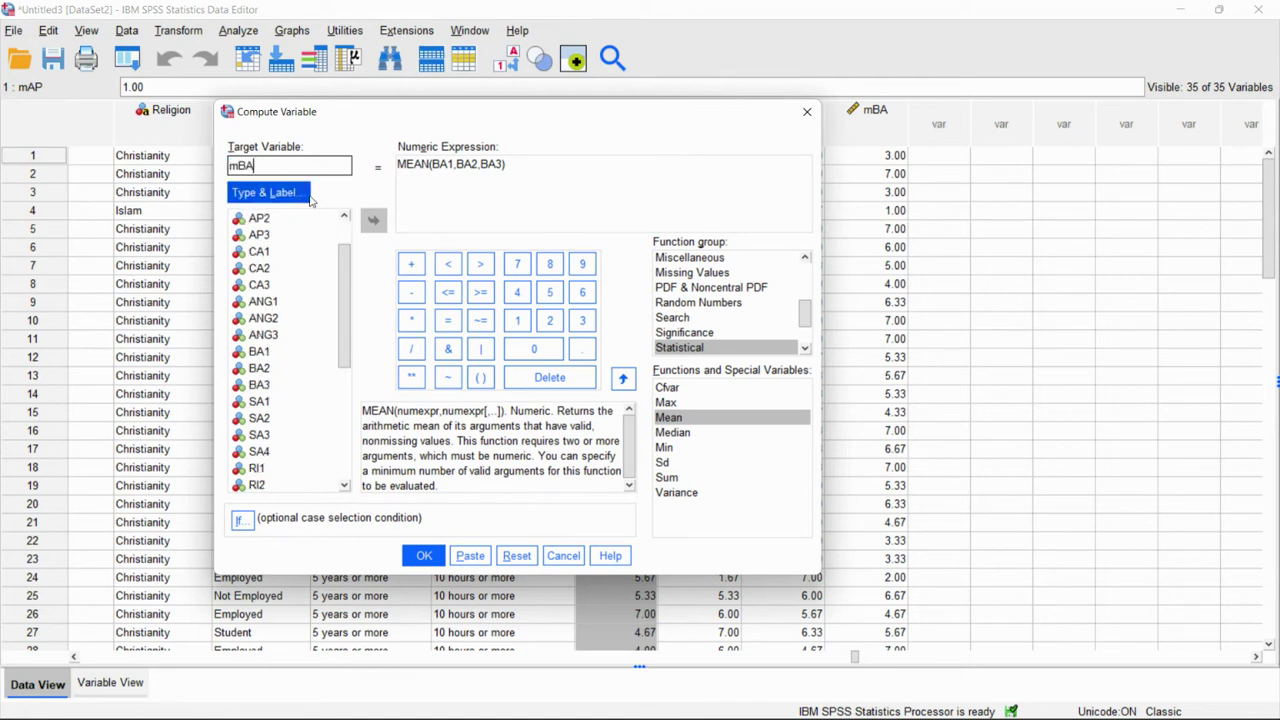
{"action": "left_click_drag", "start_coordinate": [507, 164], "coordinate": [431, 164]}
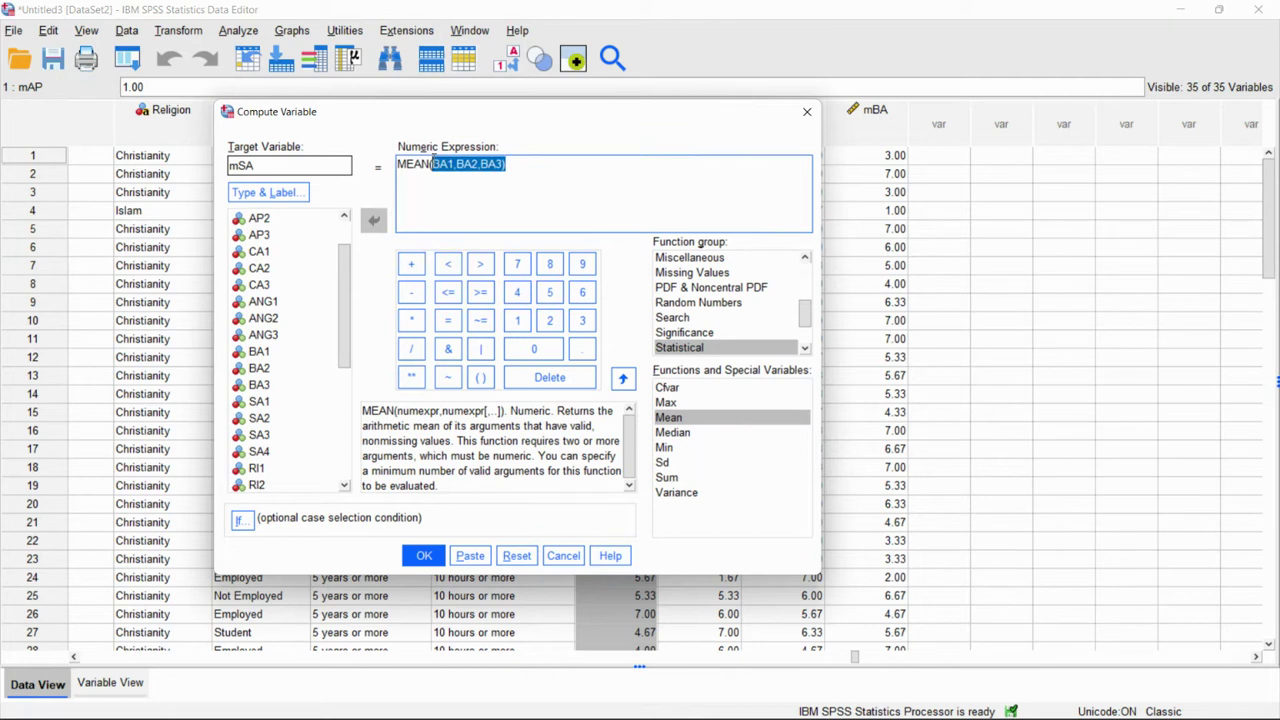
{"action": "double_click", "coordinate": [257, 401]}
{"action": "type", "text": ","}
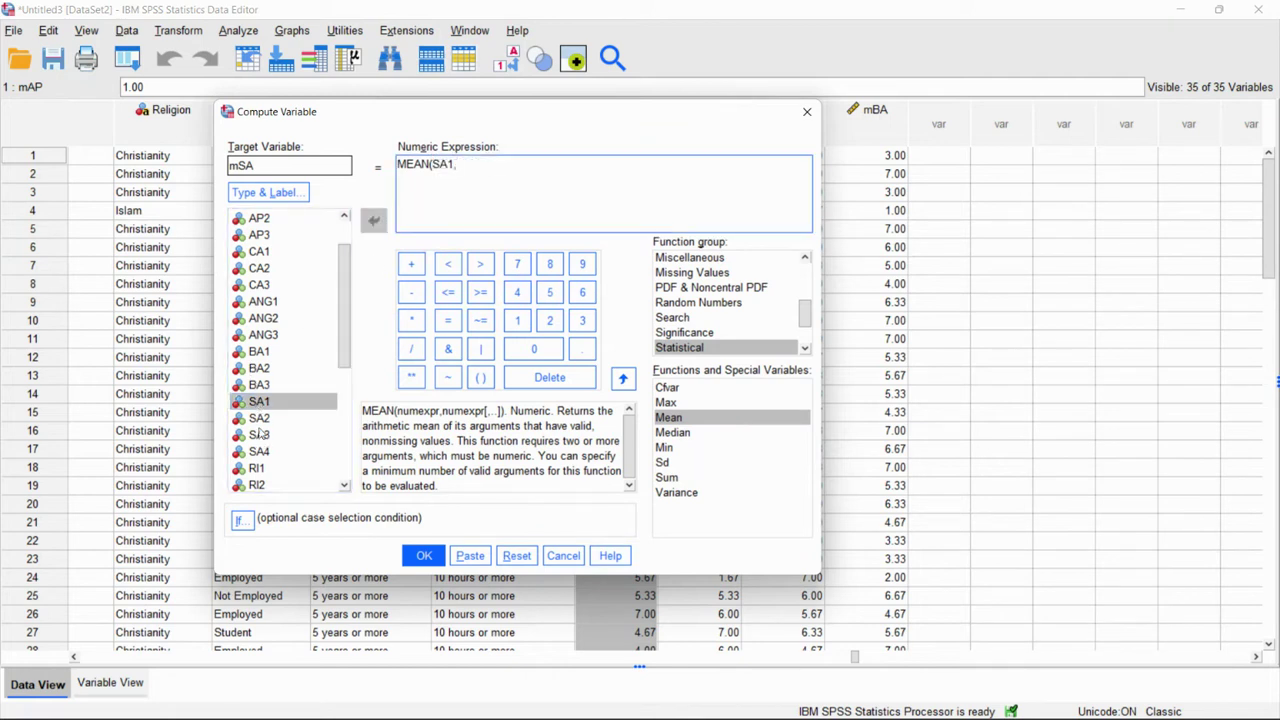
{"action": "double_click", "coordinate": [259, 418]}
{"action": "type", "text": ","}
{"action": "double_click", "coordinate": [259, 434]}
{"action": "type", "text": ","}
{"action": "double_click", "coordinate": [260, 451]}
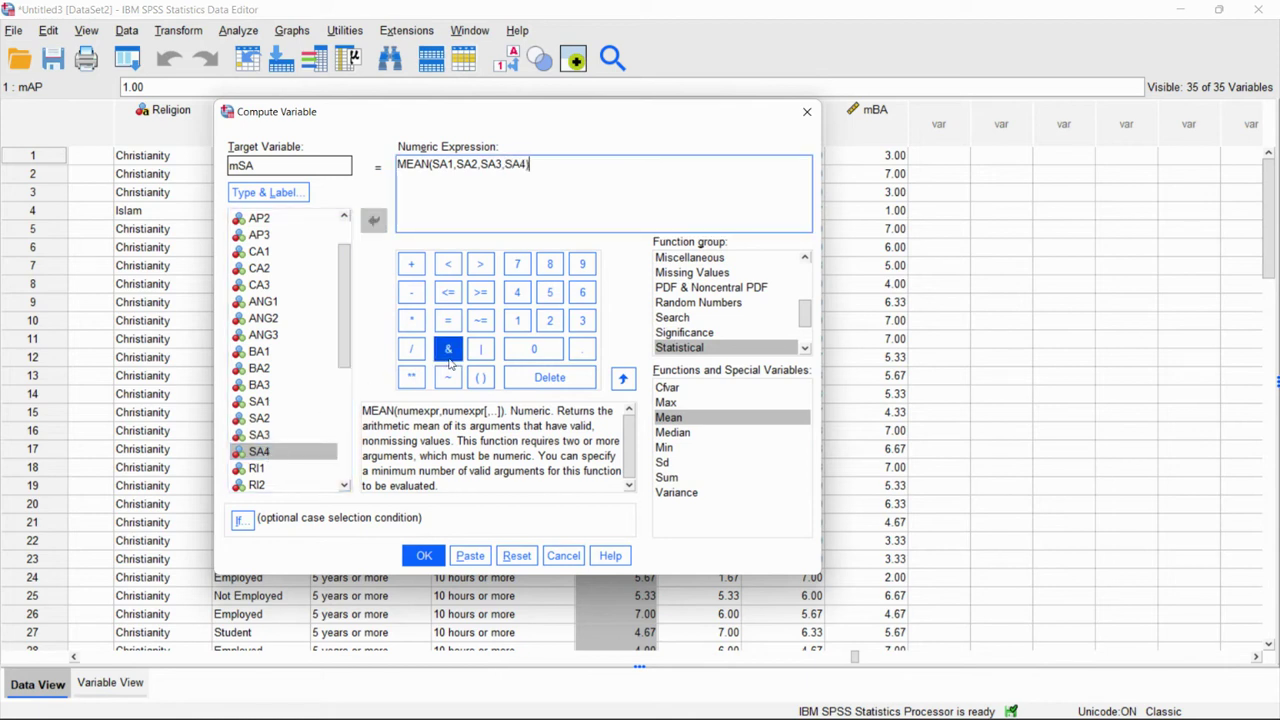
{"action": "left_click", "coordinate": [424, 555]}
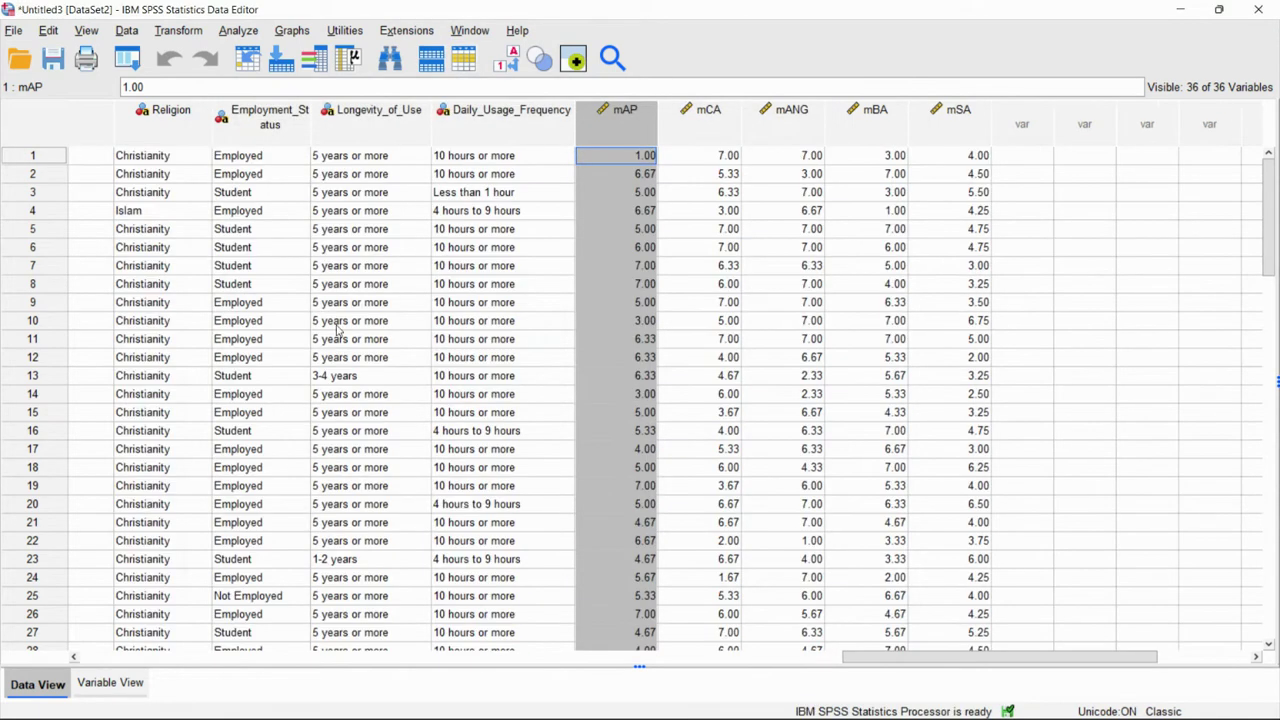
- Start another Compute Variable operation and name its target variable mRI
{"action": "left_click", "coordinate": [185, 31]}
{"action": "left_click", "coordinate": [214, 51]}
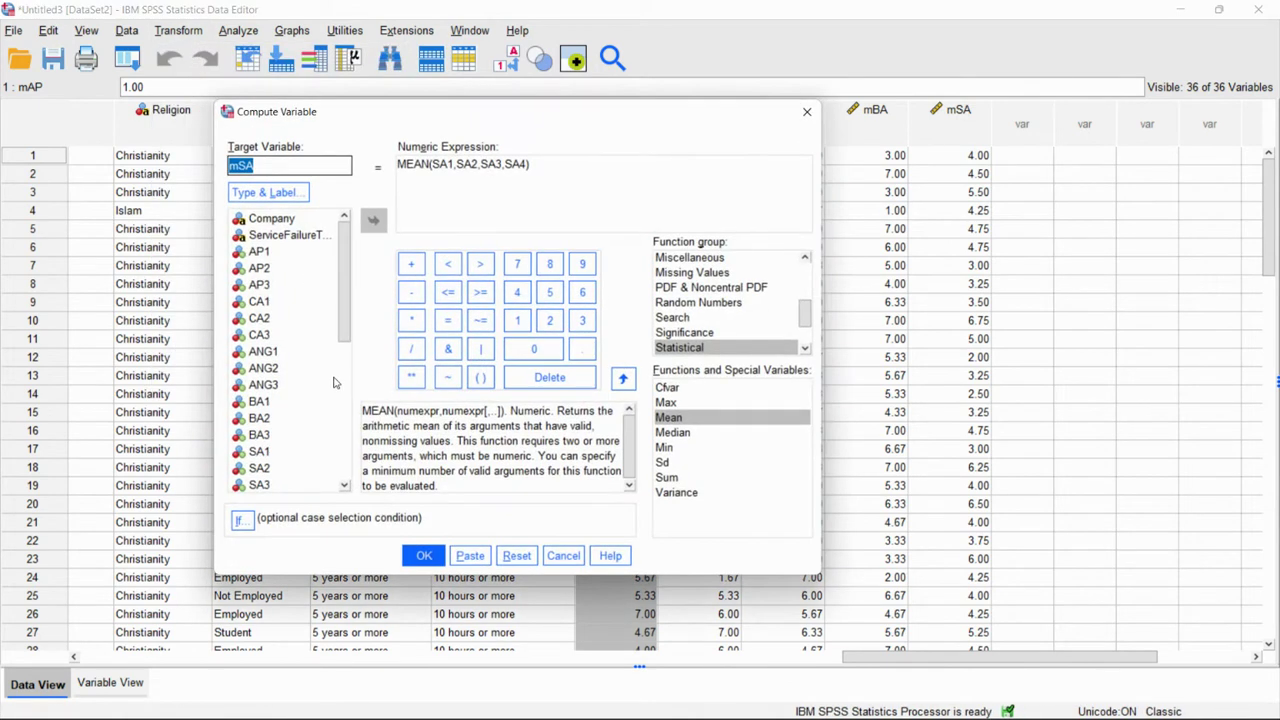
{"action": "scroll", "coordinate": [255, 405], "scroll_direction": "down", "scroll_amount": 5}
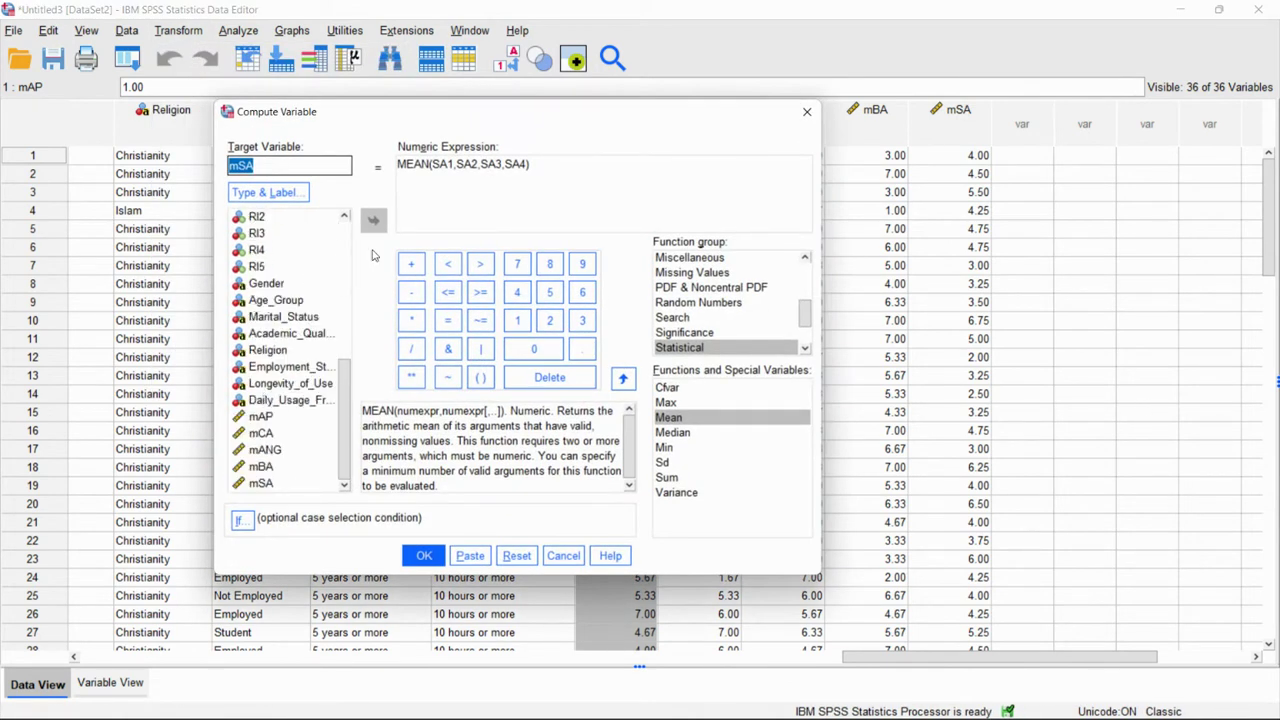
{"action": "left_click", "coordinate": [281, 166]}
{"action": "key", "text": "BackSpace"}
{"action": "key", "text": "BackSpace"}
{"action": "type", "text": "RI"}
- Replace the expression's arguments to read MEAN(RI1,RI2,RI4,RI5) and compute the mRI variable
{"action": "left_click_drag", "start_coordinate": [553, 164], "coordinate": [432, 164]}
{"action": "scroll", "coordinate": [263, 328], "scroll_direction": "up", "scroll_amount": 3}
{"action": "double_click", "coordinate": [258, 338]}
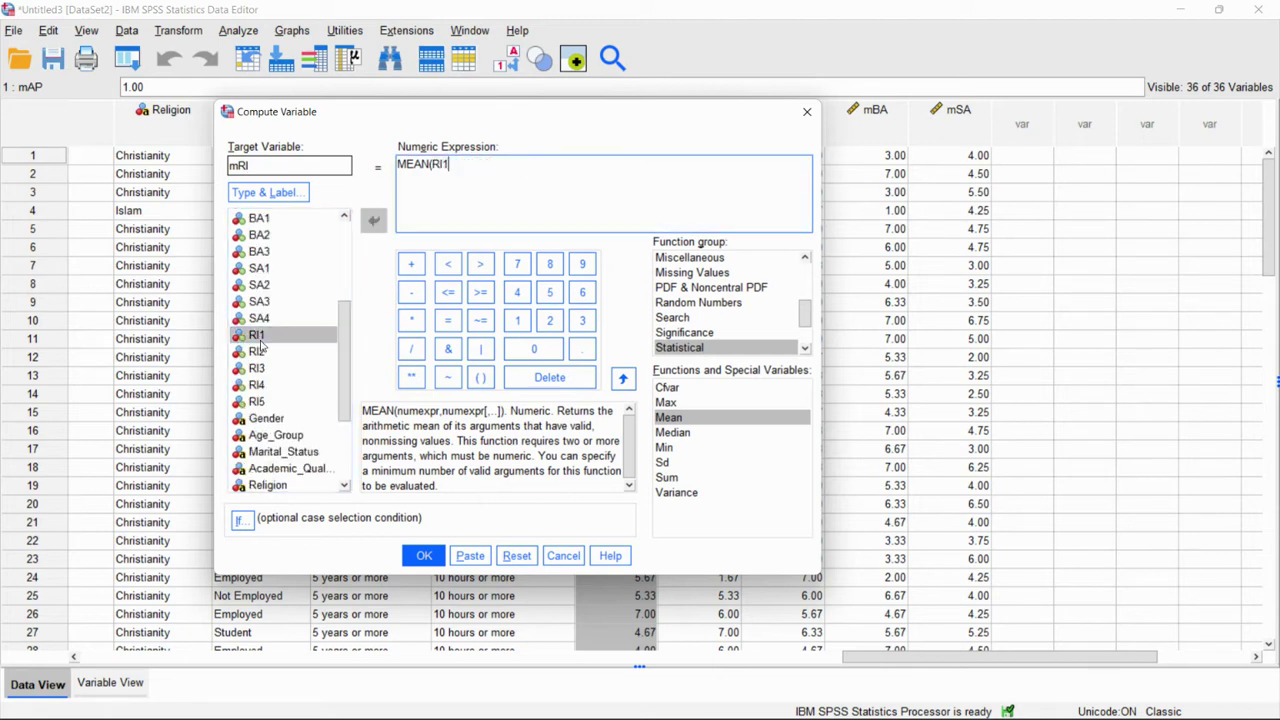
{"action": "type", "text": ","}
{"action": "double_click", "coordinate": [257, 352]}
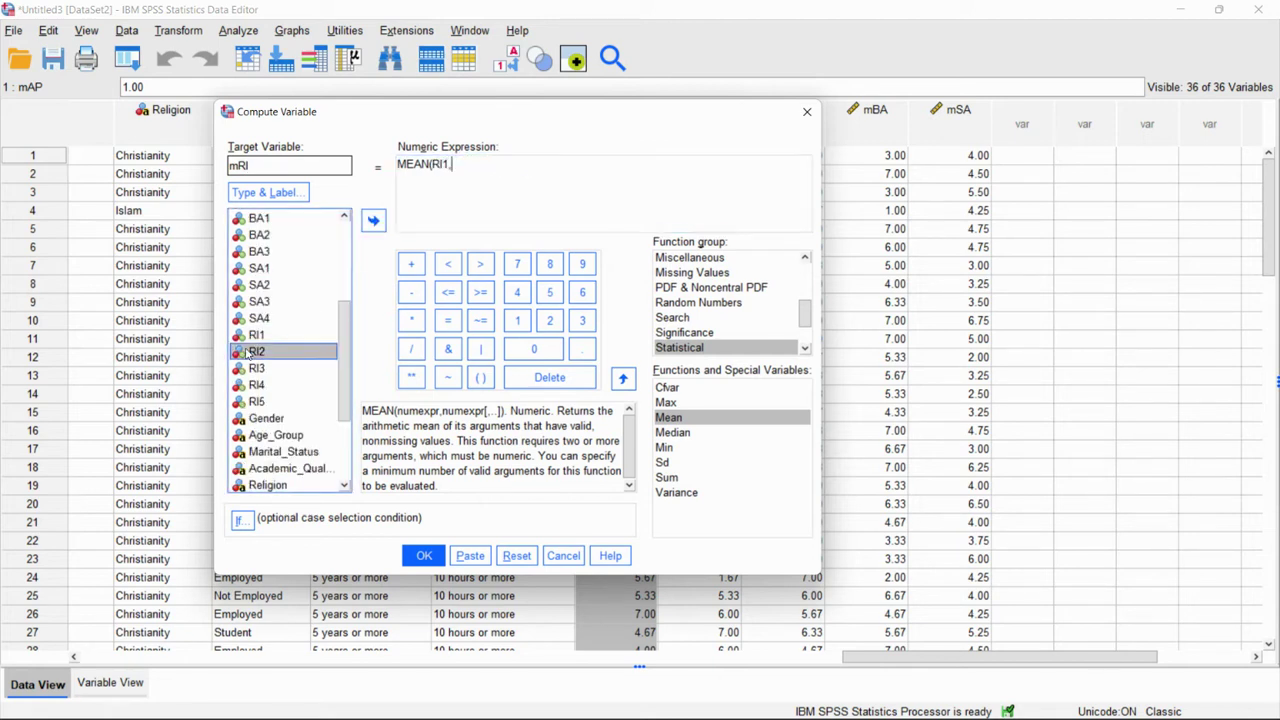
{"action": "type", "text": ","}
{"action": "left_click", "coordinate": [271, 370]}
{"action": "double_click", "coordinate": [268, 386]}
{"action": "type", "text": ",RI4,"}
{"action": "double_click", "coordinate": [281, 400]}
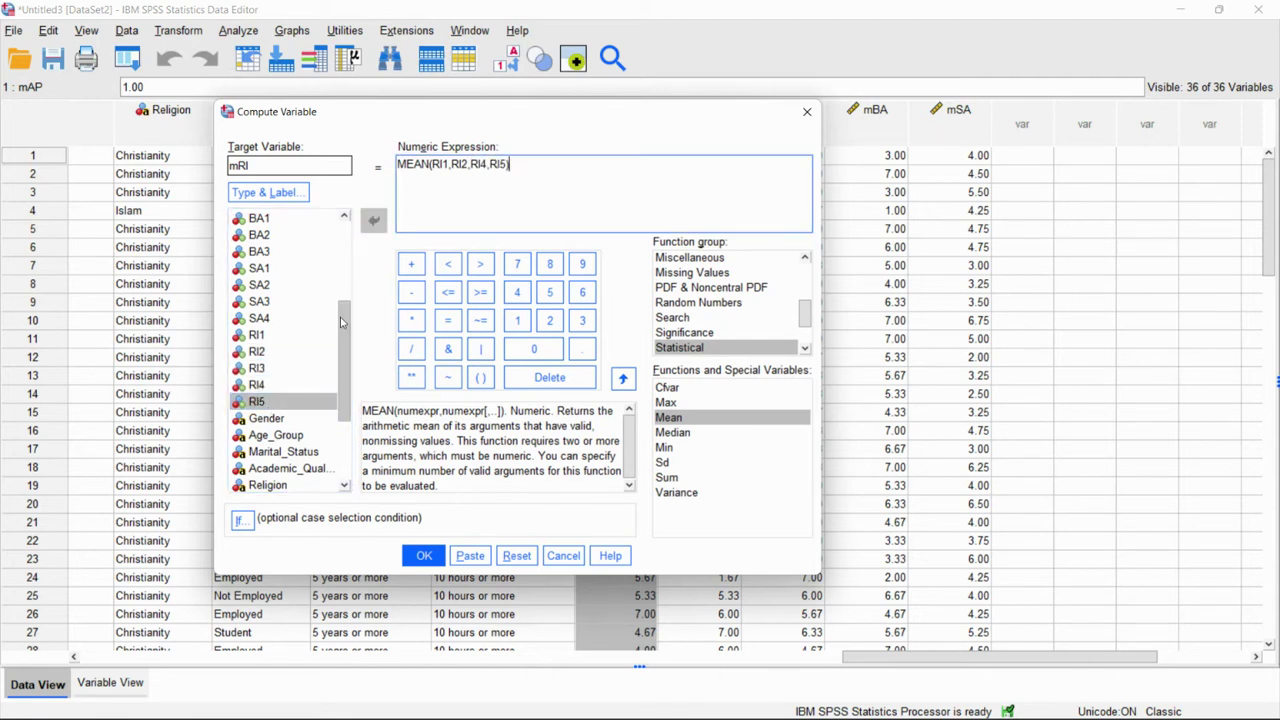
{"action": "left_click", "coordinate": [424, 555]}
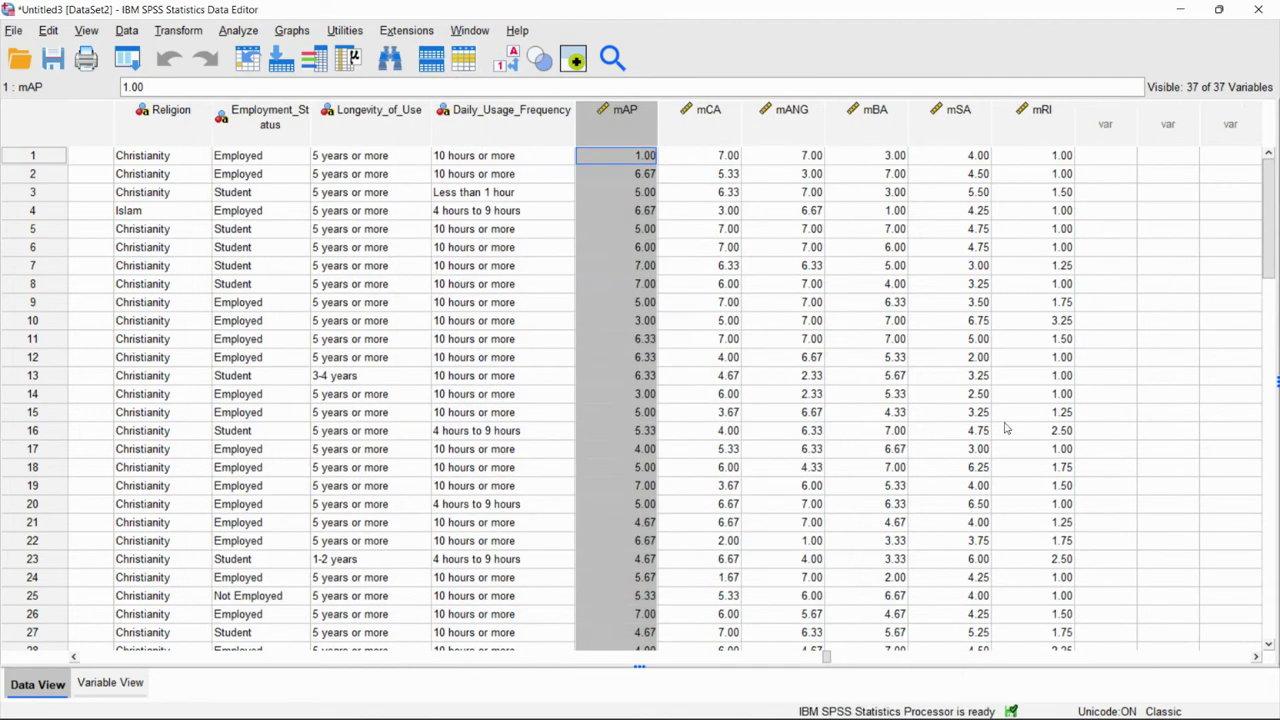
- Select the computed mean columns from mAP through mRI in the dataset to review them
{"action": "left_click", "coordinate": [826, 318]}
{"action": "left_click", "coordinate": [611, 125]}
{"action": "left_click_drag", "start_coordinate": [609, 121], "coordinate": [1035, 137]}
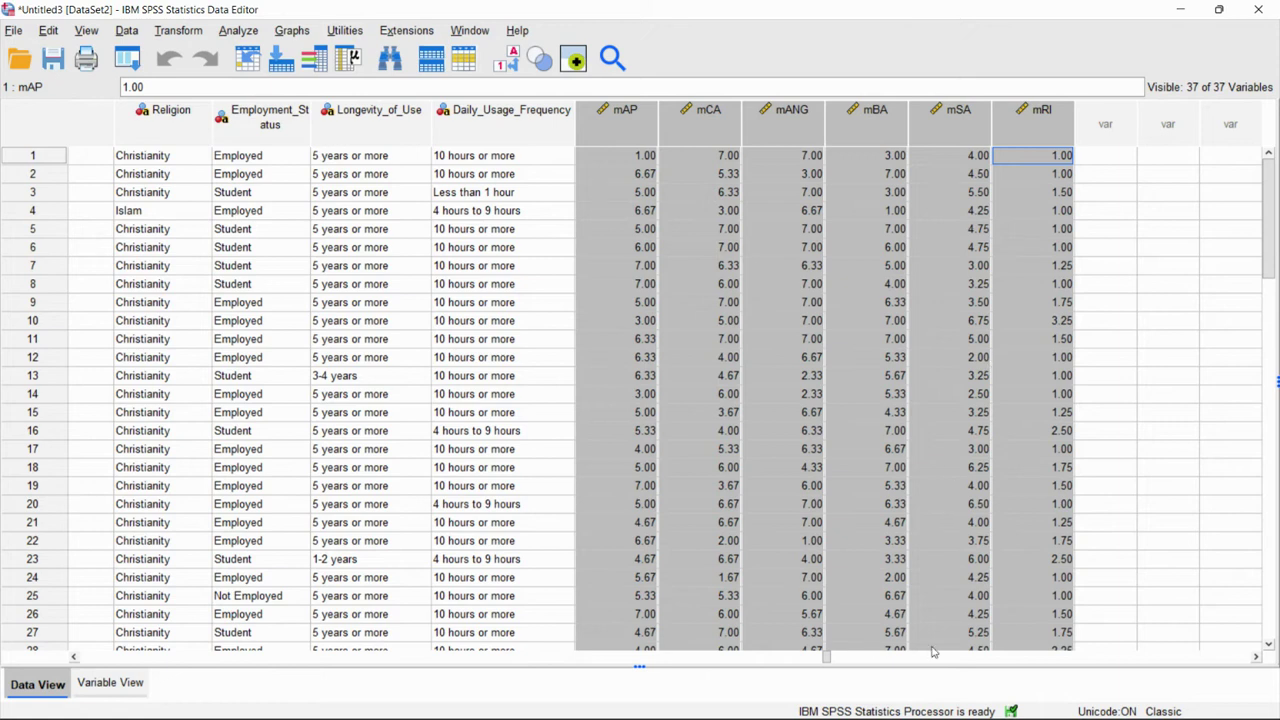
{"action": "left_click", "coordinate": [1256, 657]}
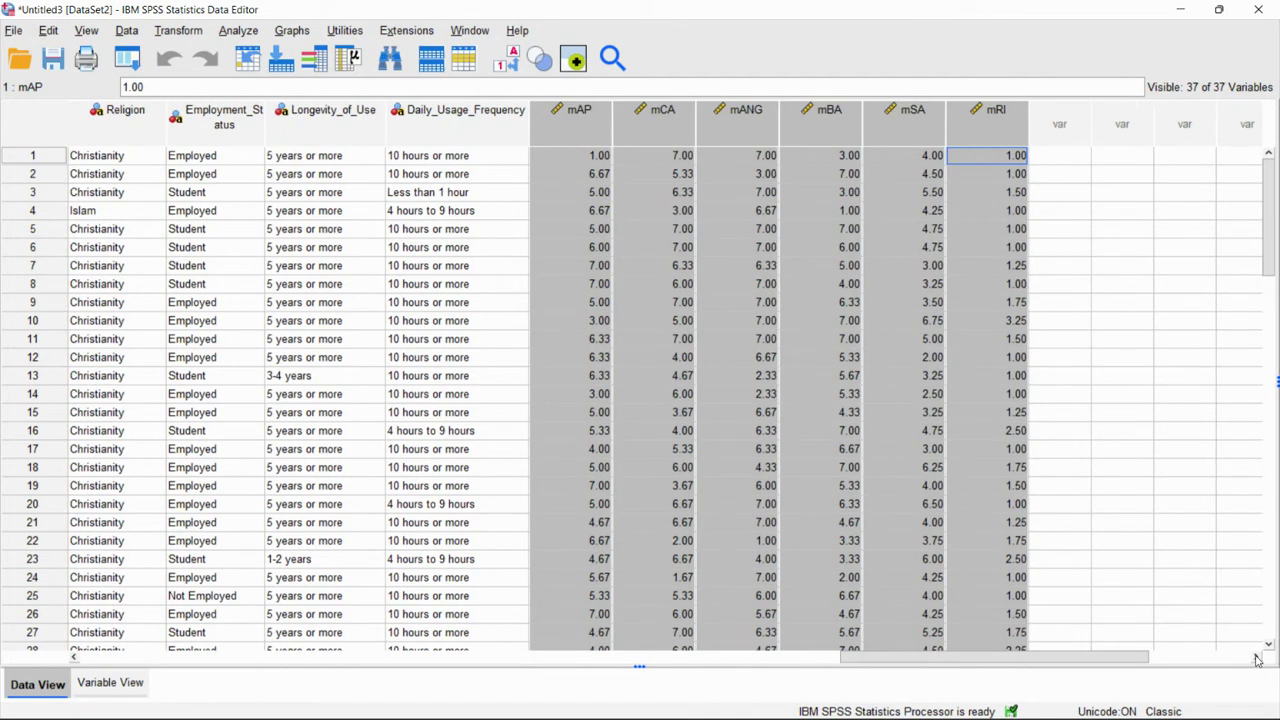
{"action": "left_click", "coordinate": [1256, 657]}
{"action": "left_click", "coordinate": [1256, 657]}
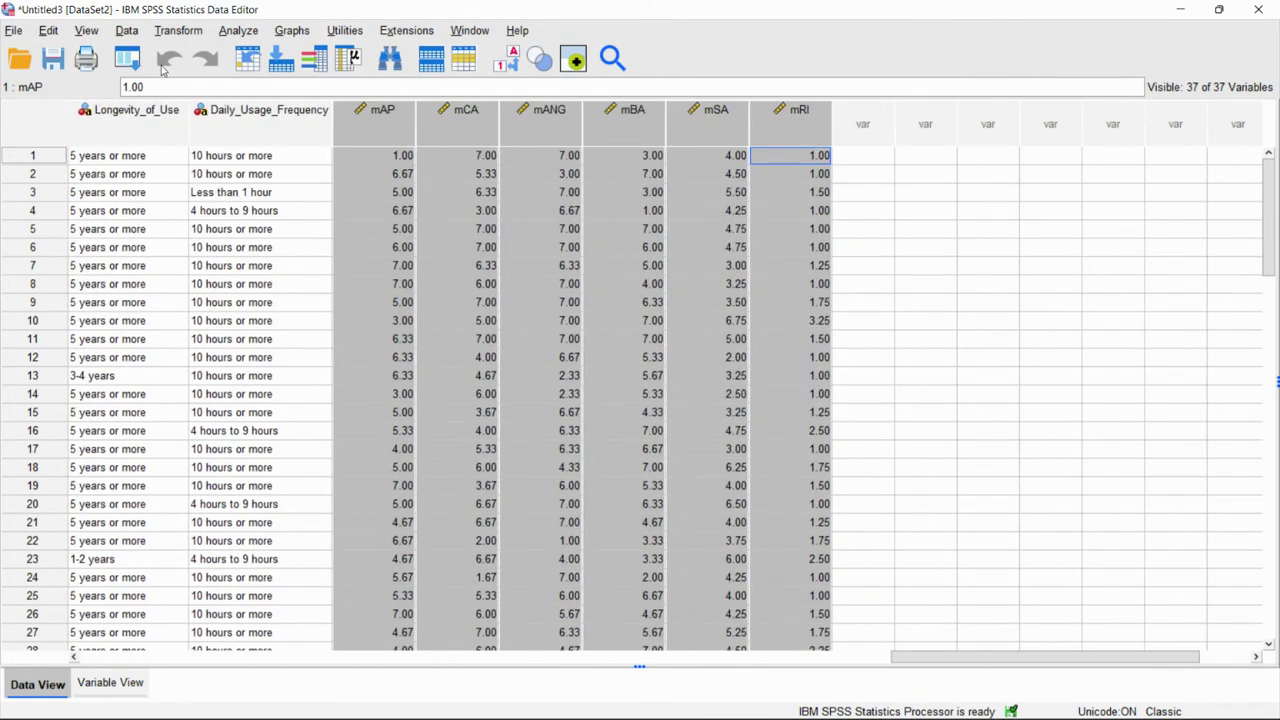
- Start an Explore analysis with mAP as the dependent variable
{"action": "left_click", "coordinate": [238, 31]}
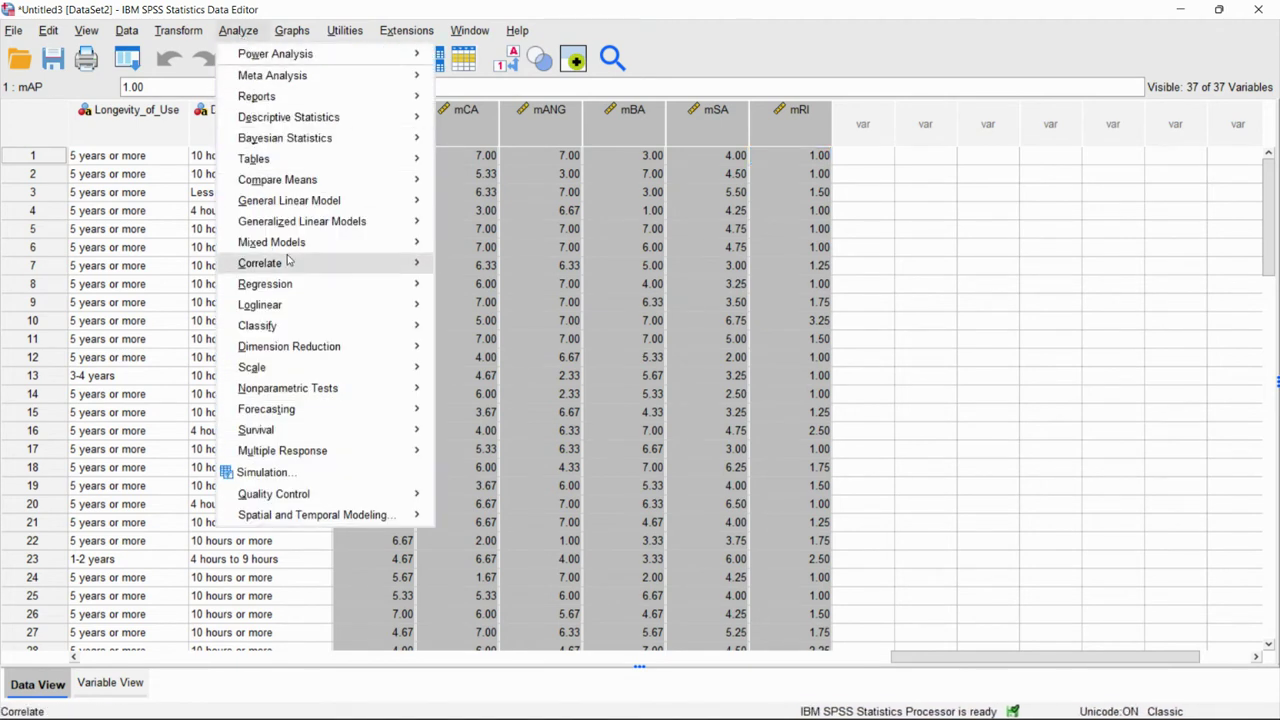
{"action": "mouse_move", "coordinate": [308, 122]}
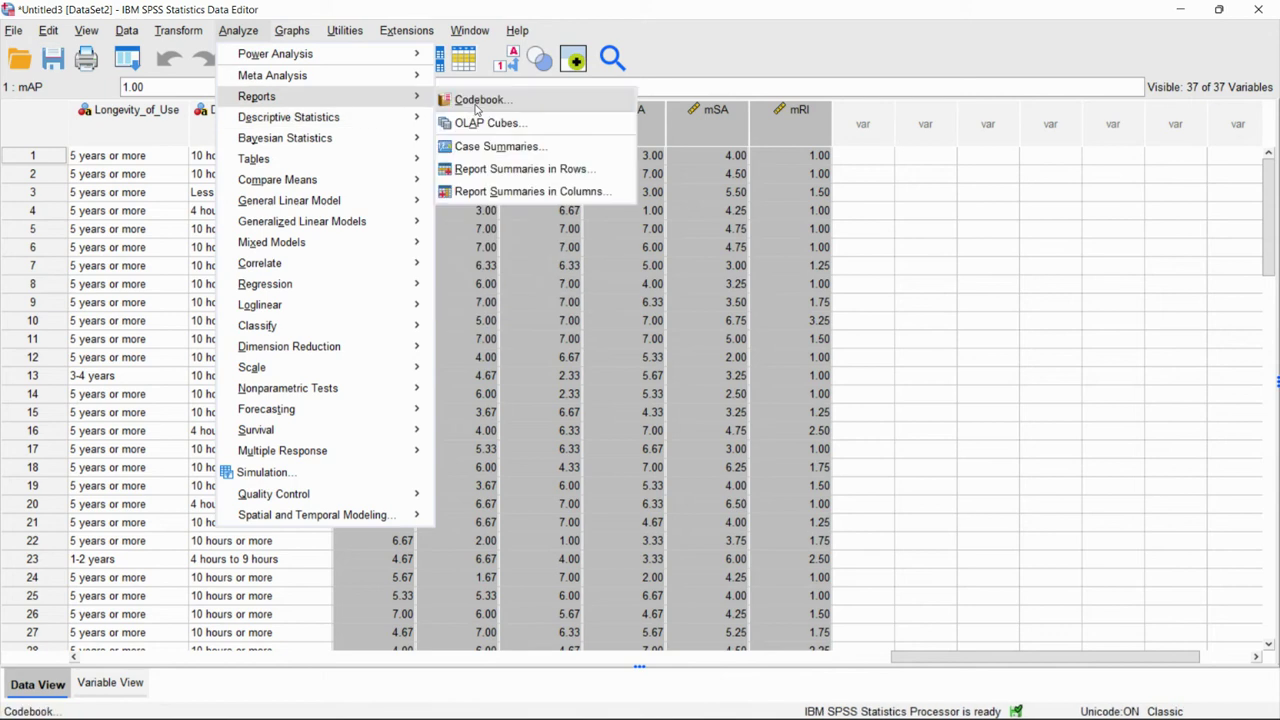
{"action": "left_click", "coordinate": [470, 188]}
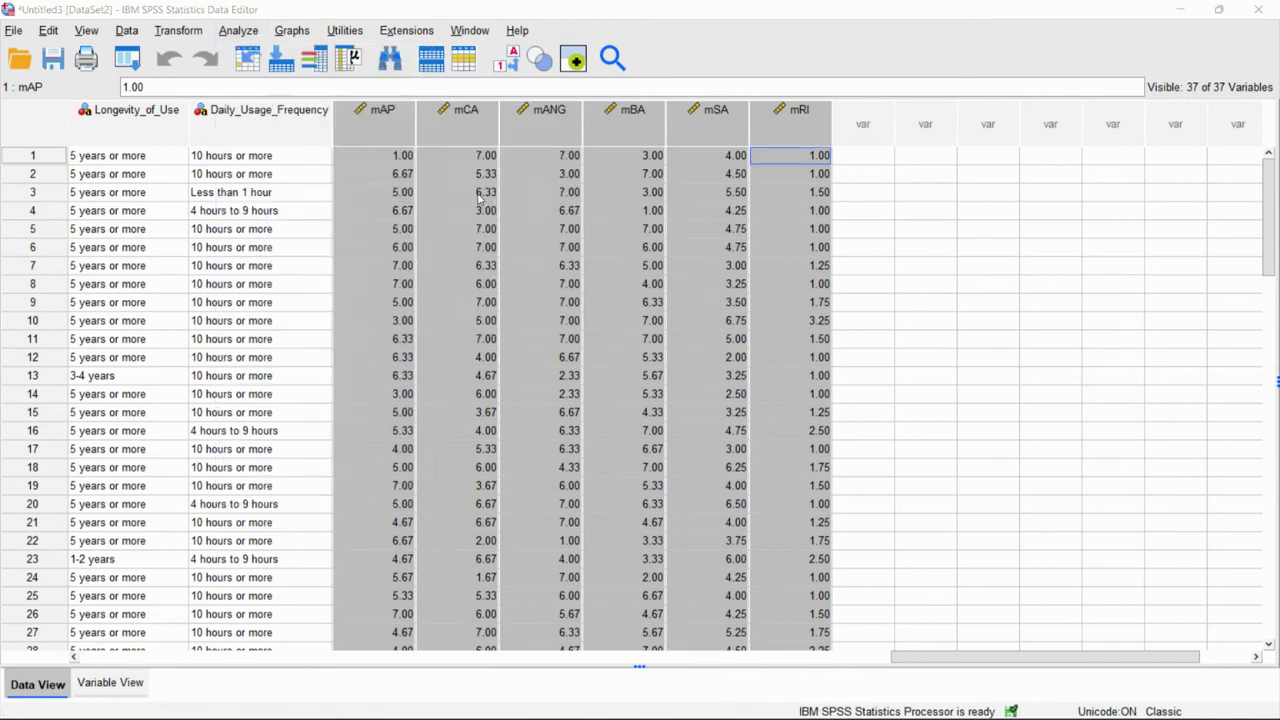
{"action": "scroll", "coordinate": [540, 347], "scroll_direction": "down", "scroll_amount": 9}
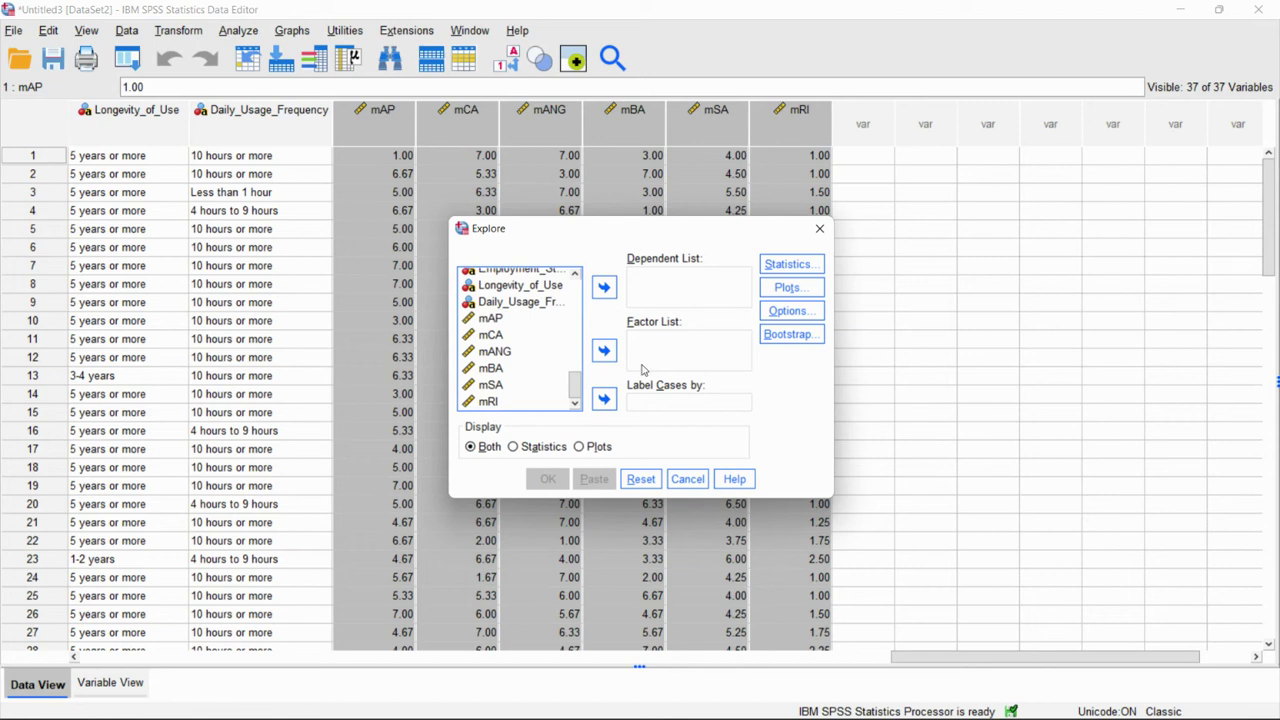
{"action": "left_click", "coordinate": [489, 318]}
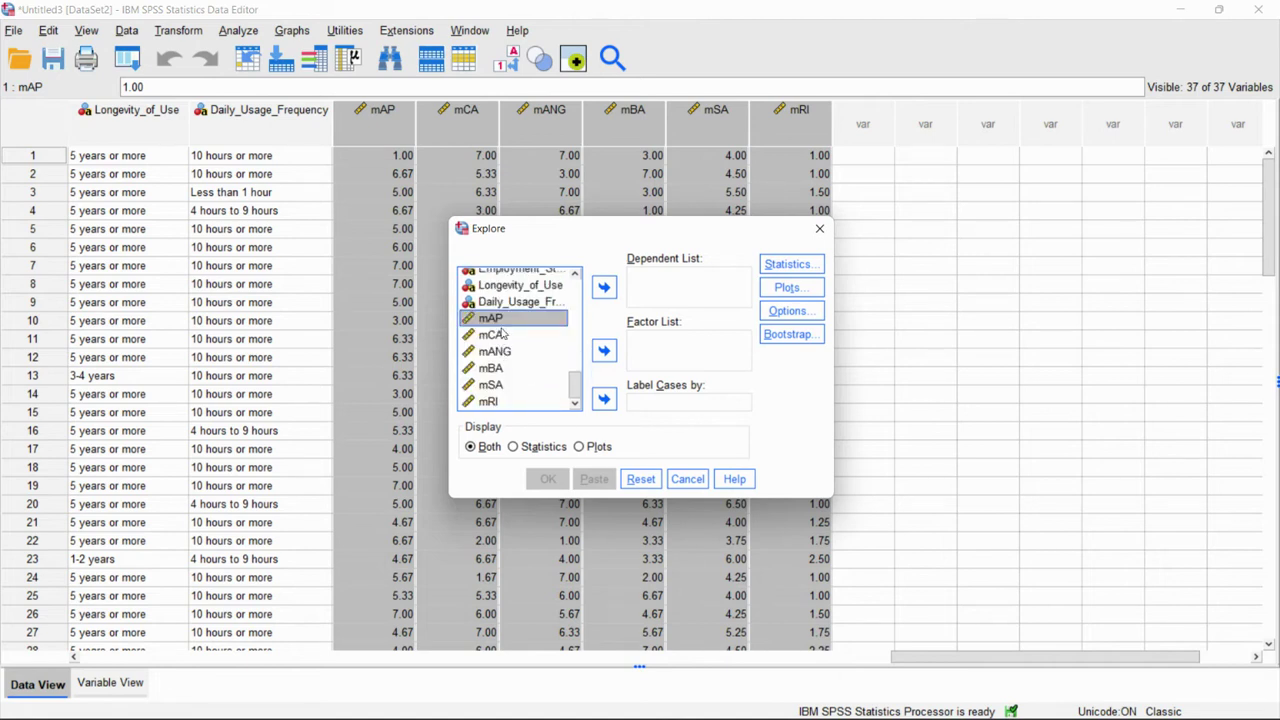
{"action": "left_click", "coordinate": [604, 287]}
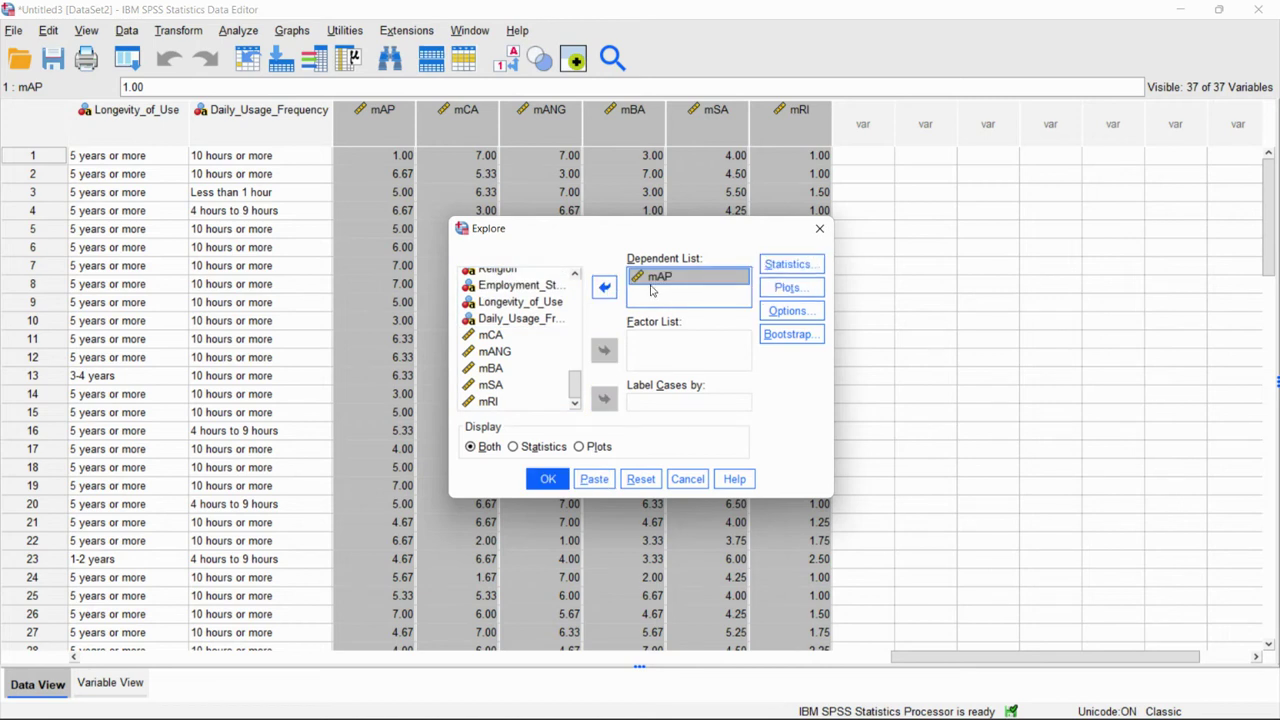
- Set the Explore statistics to report outliers instead of descriptives
{"action": "left_click", "coordinate": [788, 264]}
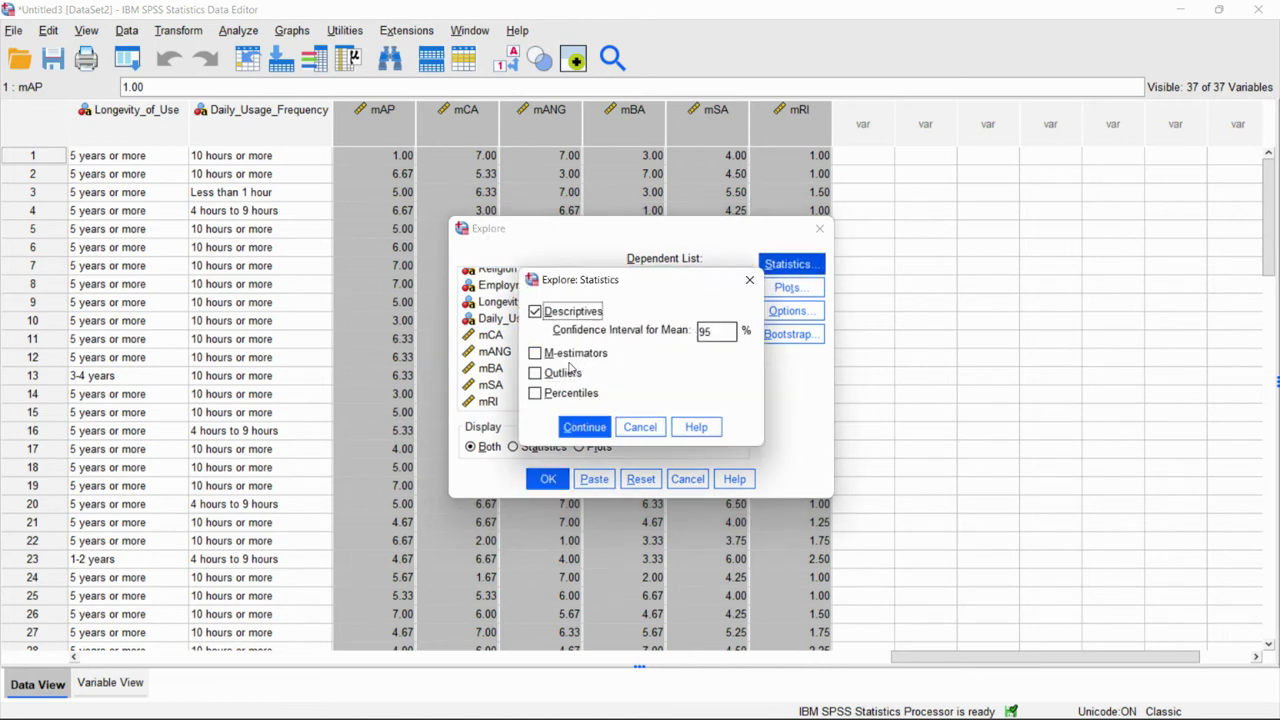
{"action": "left_click", "coordinate": [570, 313]}
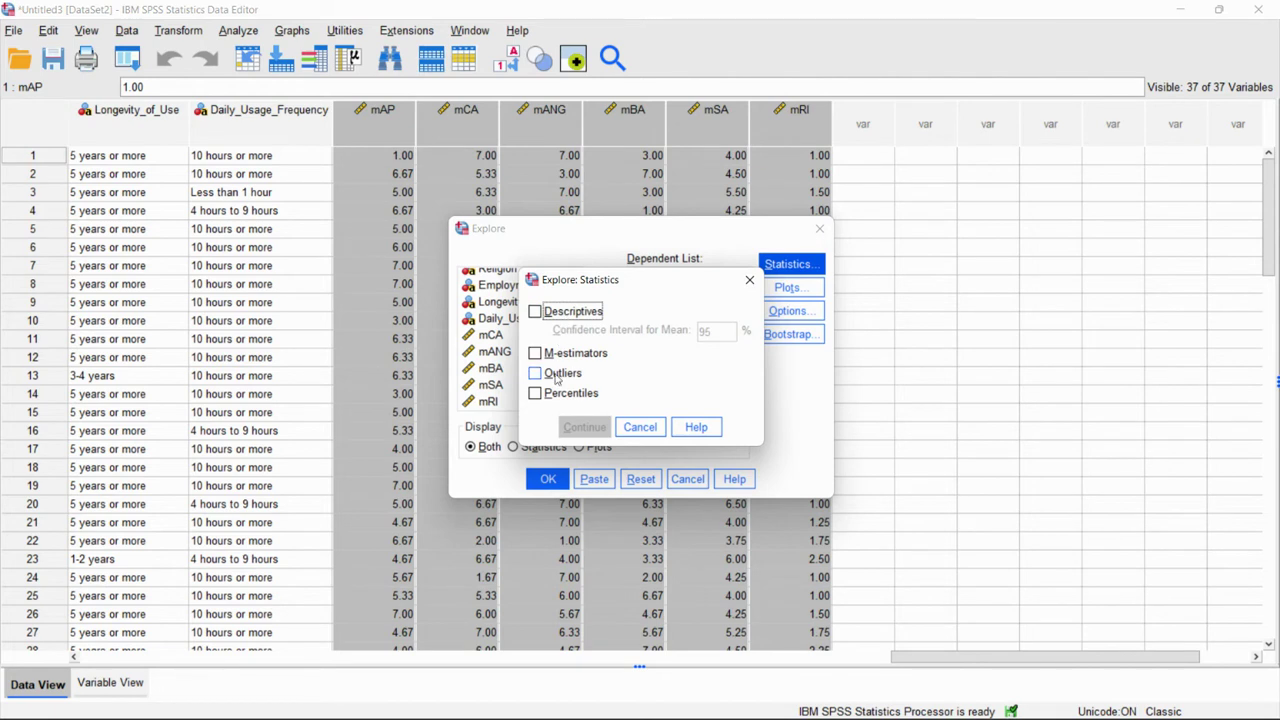
{"action": "left_click", "coordinate": [536, 373]}
{"action": "left_click", "coordinate": [584, 427]}
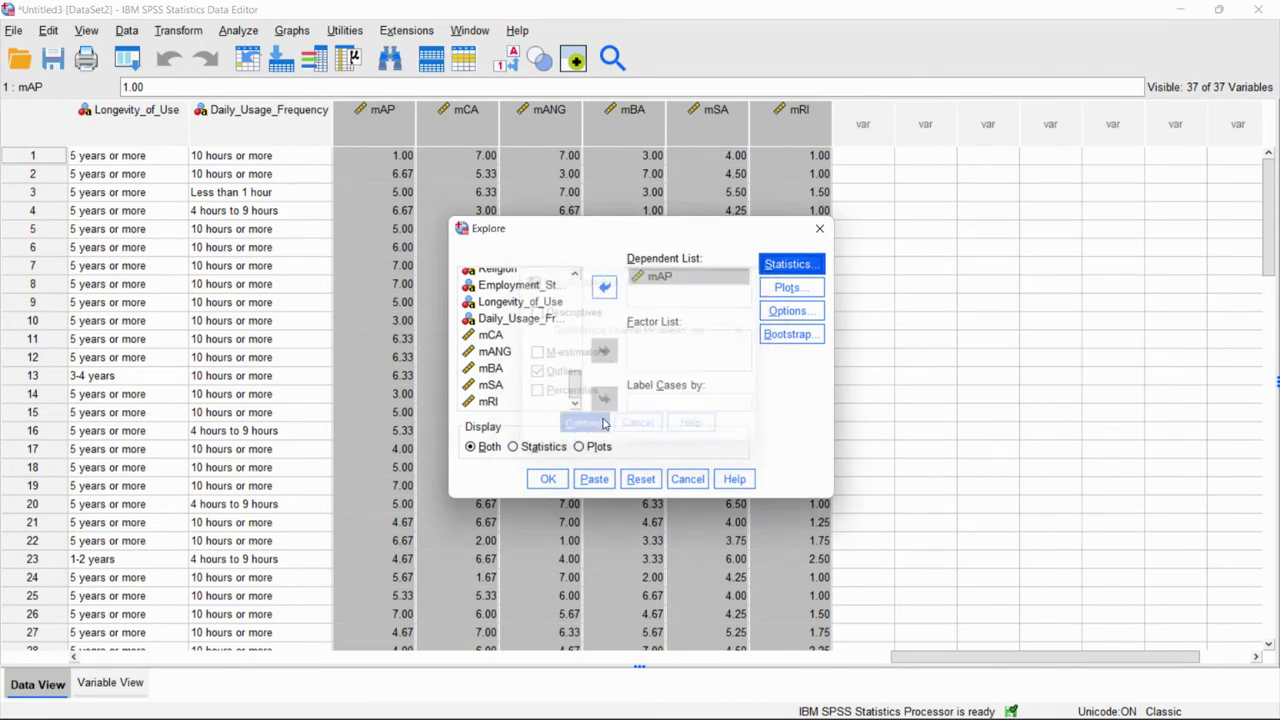
- Choose a histogram instead of stem-and-leaf, include normality plots with tests, and run the Explore analysis for mAP
{"action": "left_click", "coordinate": [790, 288]}
{"action": "left_click", "coordinate": [676, 294]}
{"action": "left_click", "coordinate": [676, 274]}
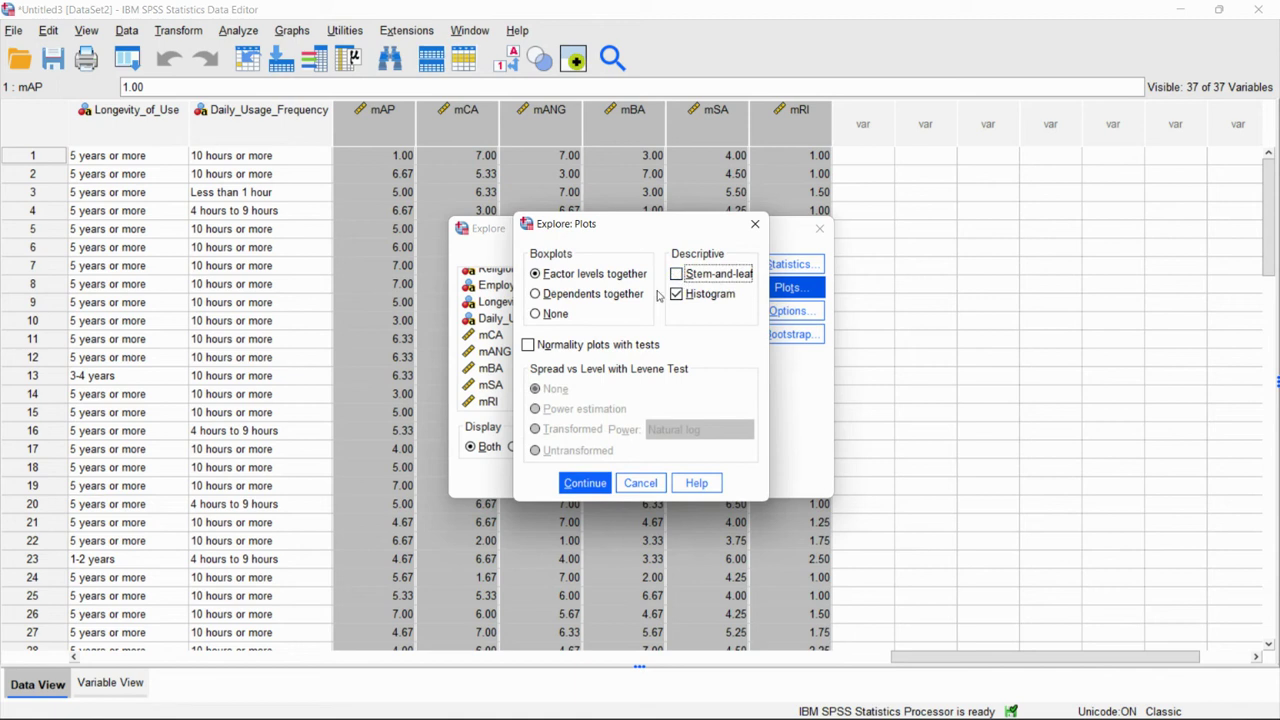
{"action": "left_click", "coordinate": [529, 345]}
{"action": "left_click", "coordinate": [529, 345]}
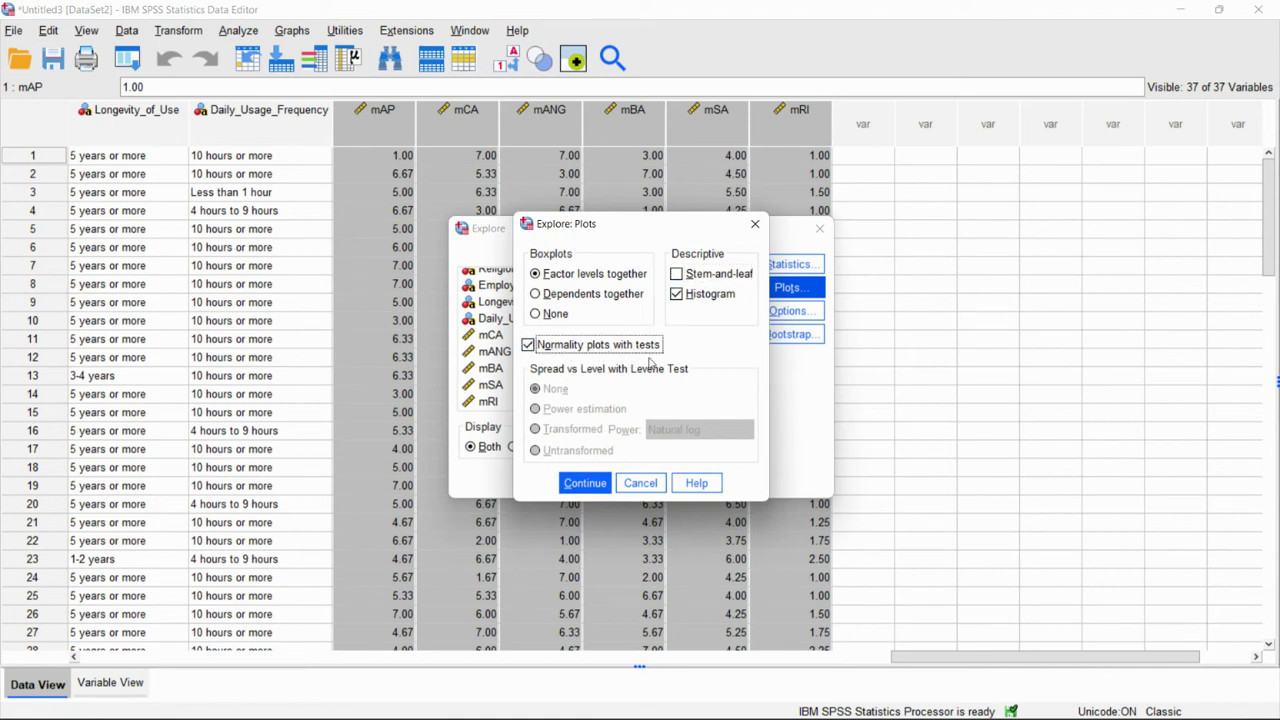
{"action": "left_click", "coordinate": [585, 483]}
{"action": "left_click", "coordinate": [548, 479]}
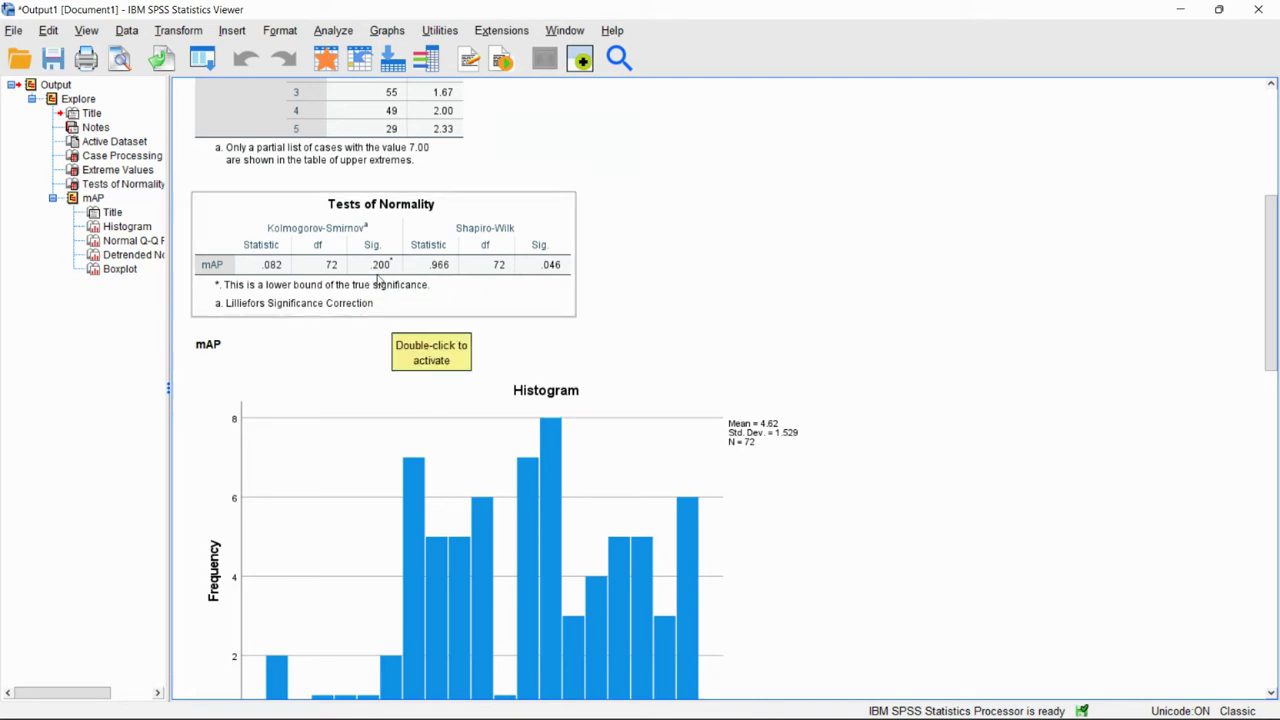
- Examine mAP's extreme values, tests of normality, histogram and boxplot in the output
{"action": "scroll", "coordinate": [378, 280], "scroll_direction": "down", "scroll_amount": 5}
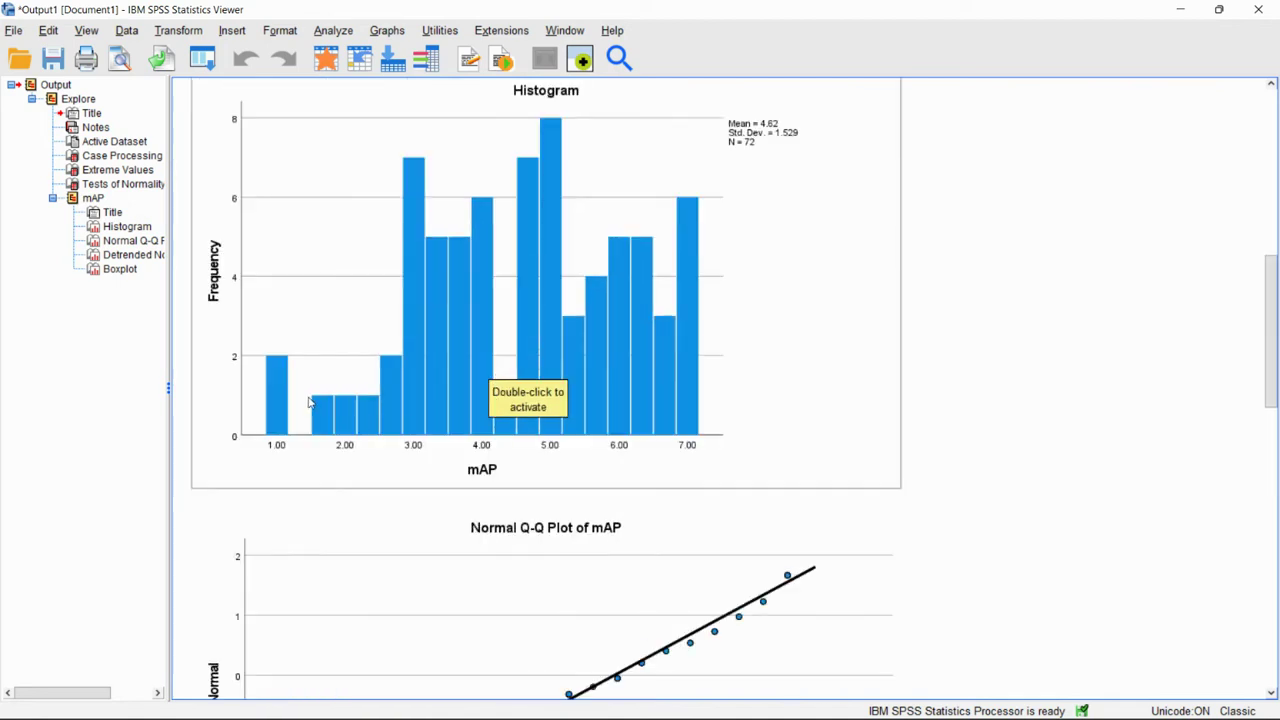
{"action": "scroll", "coordinate": [394, 363], "scroll_direction": "up", "scroll_amount": 1}
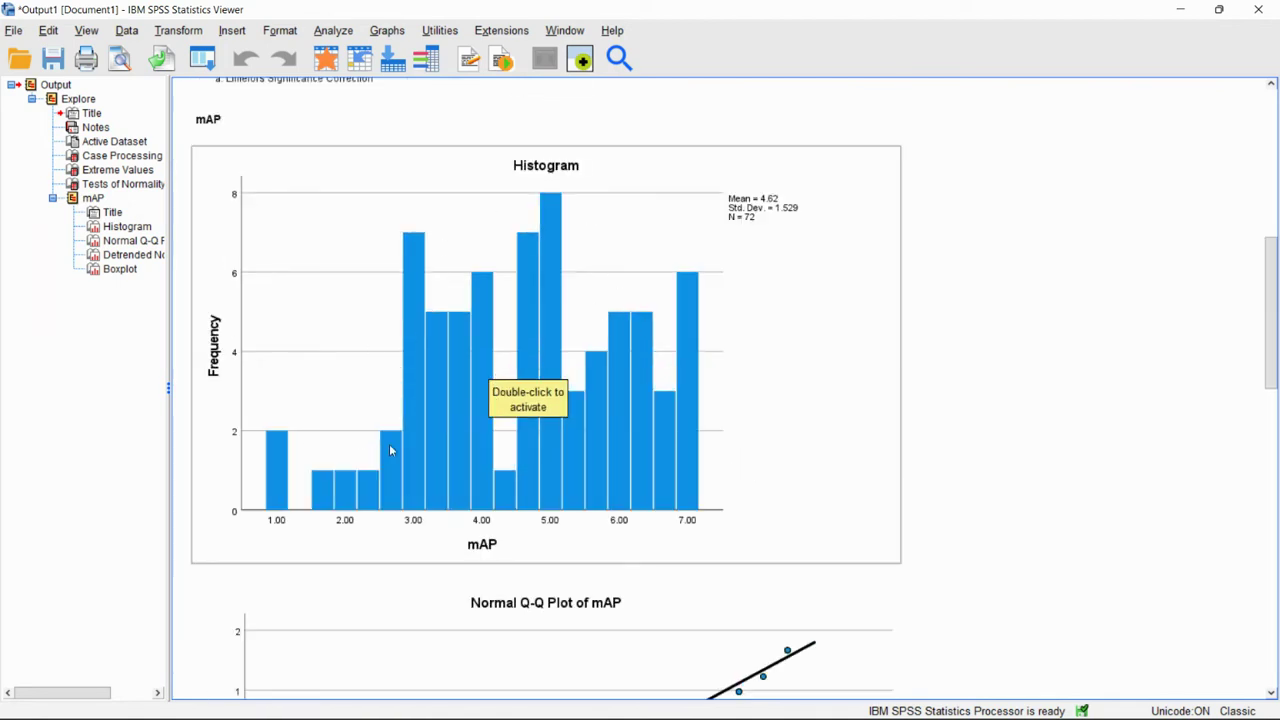
{"action": "scroll", "coordinate": [486, 460], "scroll_direction": "up", "scroll_amount": 7}
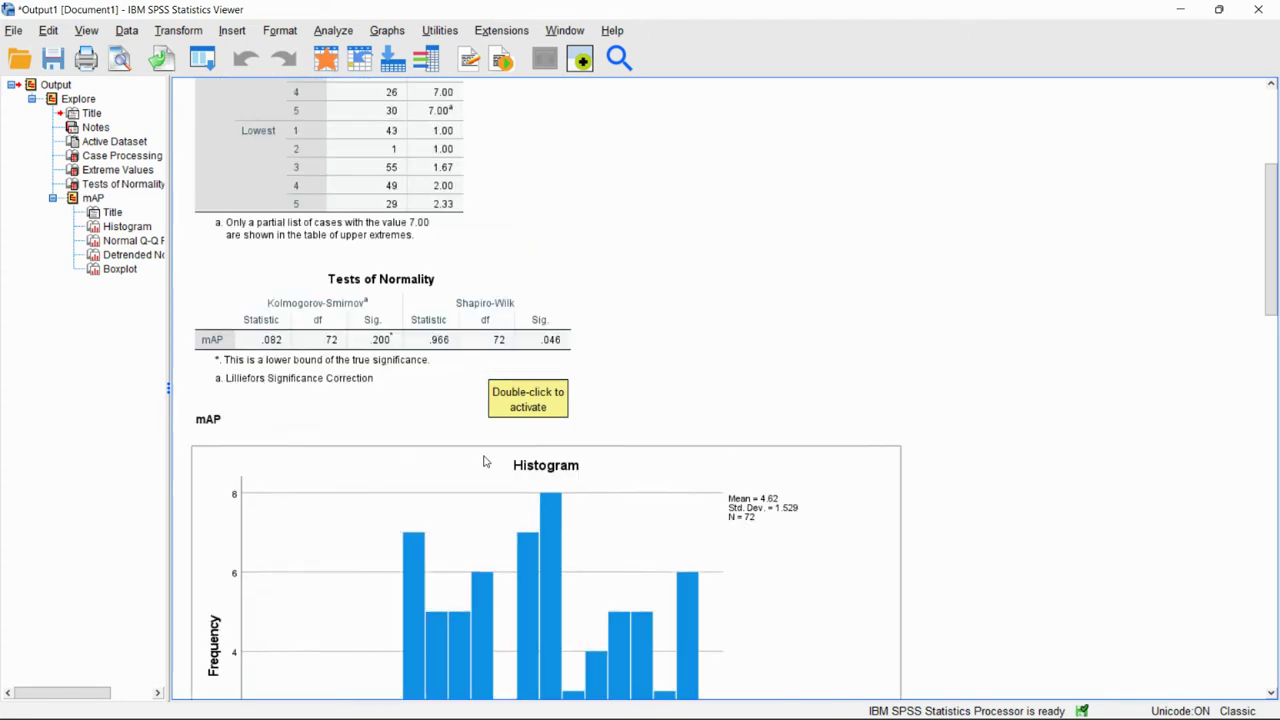
{"action": "scroll", "coordinate": [482, 452], "scroll_direction": "down", "scroll_amount": 7}
{"action": "scroll", "coordinate": [481, 457], "scroll_direction": "down", "scroll_amount": 17}
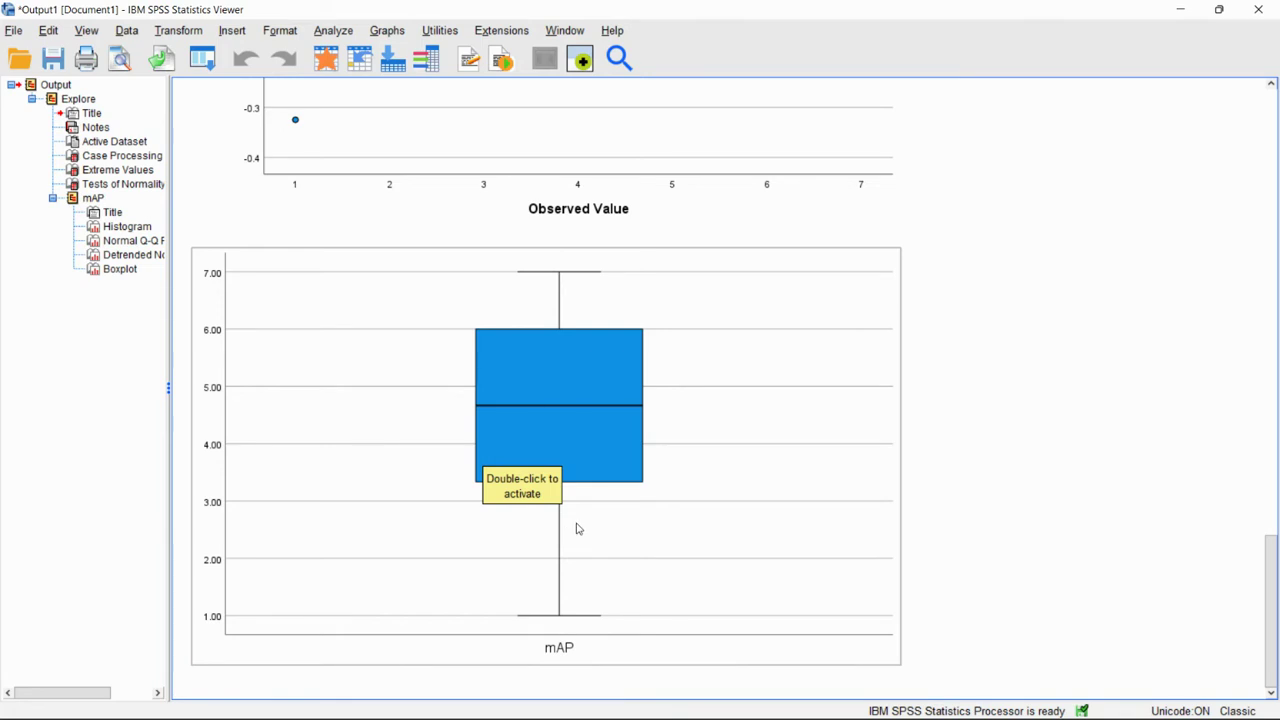
{"action": "scroll", "coordinate": [577, 529], "scroll_direction": "up", "scroll_amount": 15}
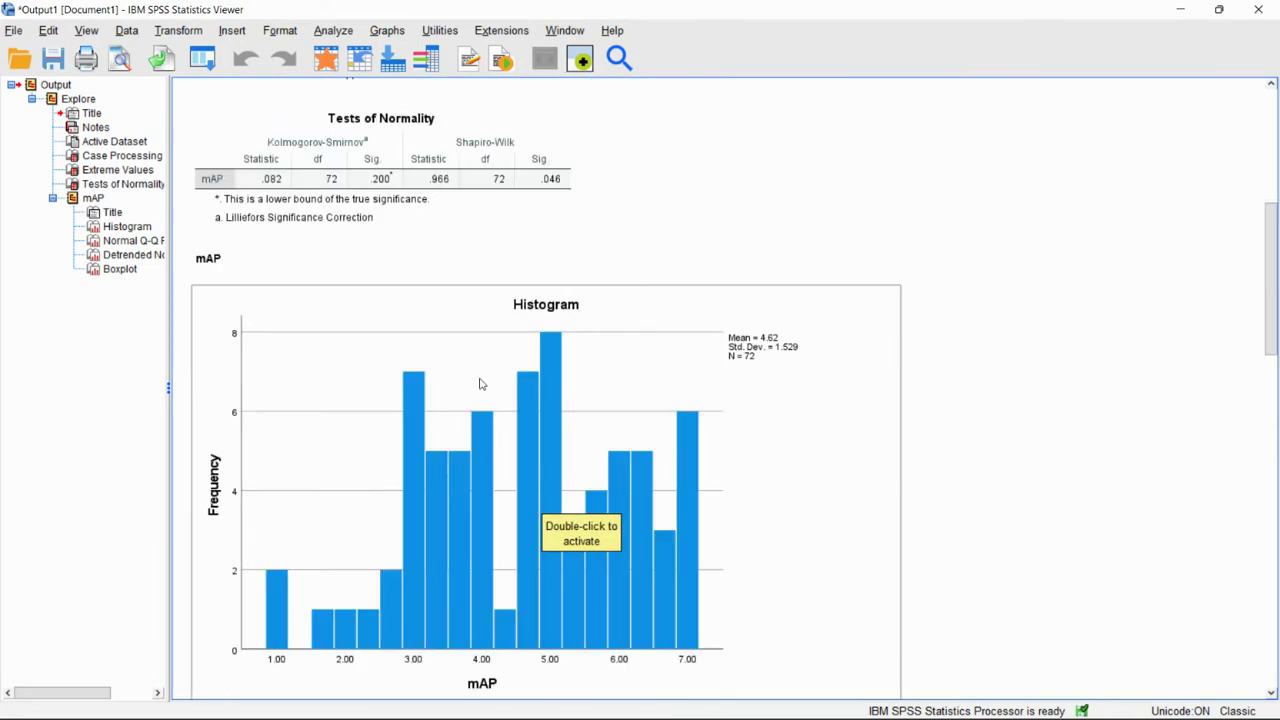
{"action": "scroll", "coordinate": [487, 357], "scroll_direction": "up", "scroll_amount": 3}
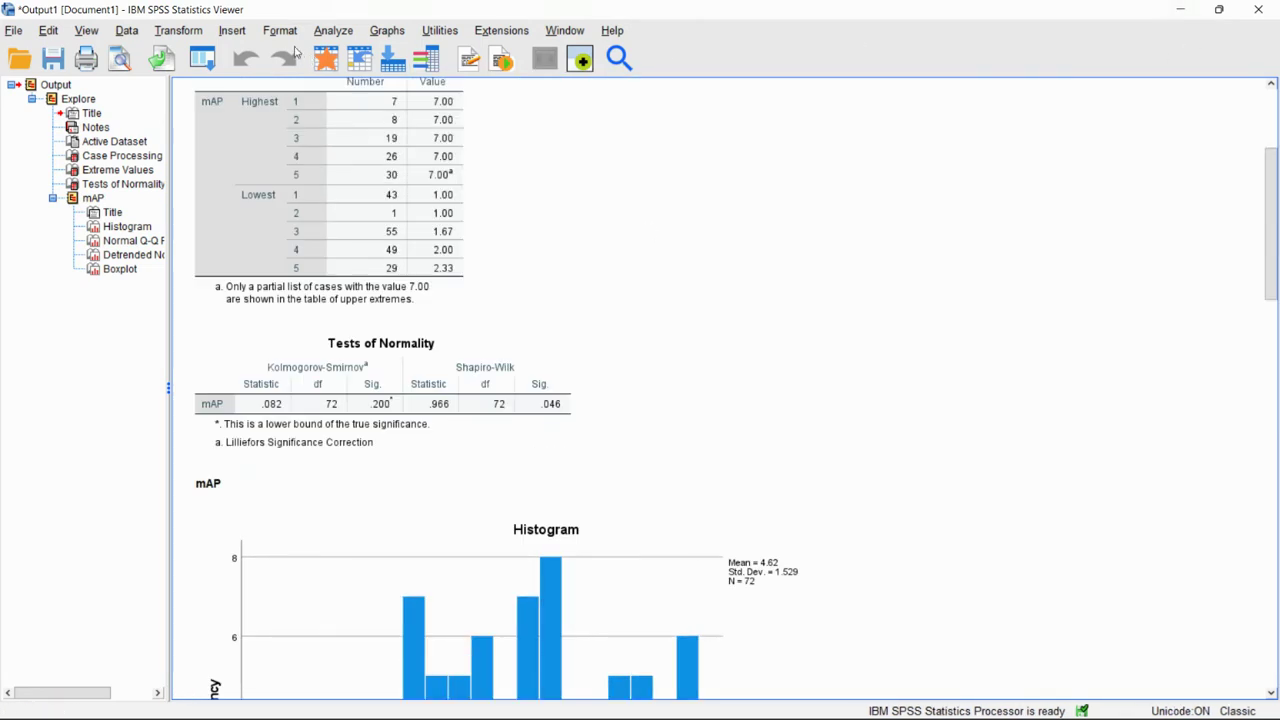
- Replace mAP with mCA as the Explore dependent variable and run the analysis
{"action": "left_click", "coordinate": [333, 30]}
{"action": "mouse_move", "coordinate": [421, 124]}
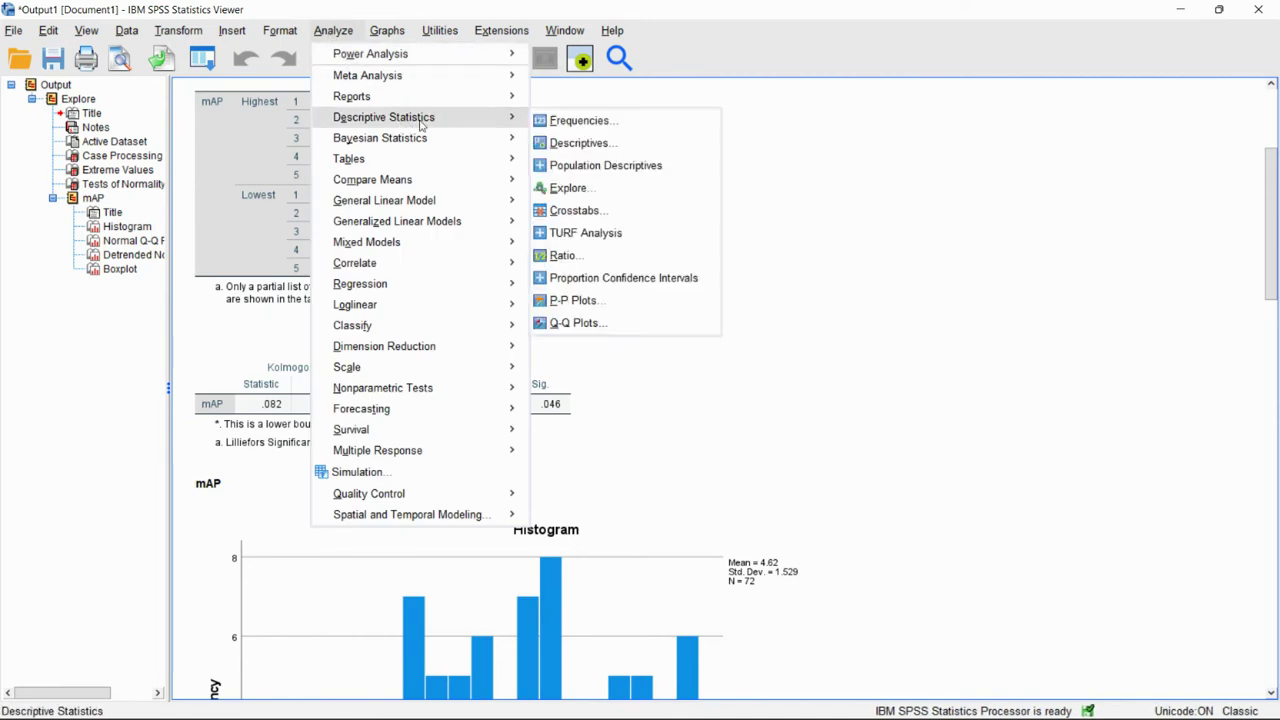
{"action": "left_click", "coordinate": [567, 188]}
{"action": "left_click", "coordinate": [662, 281]}
{"action": "left_click", "coordinate": [604, 287]}
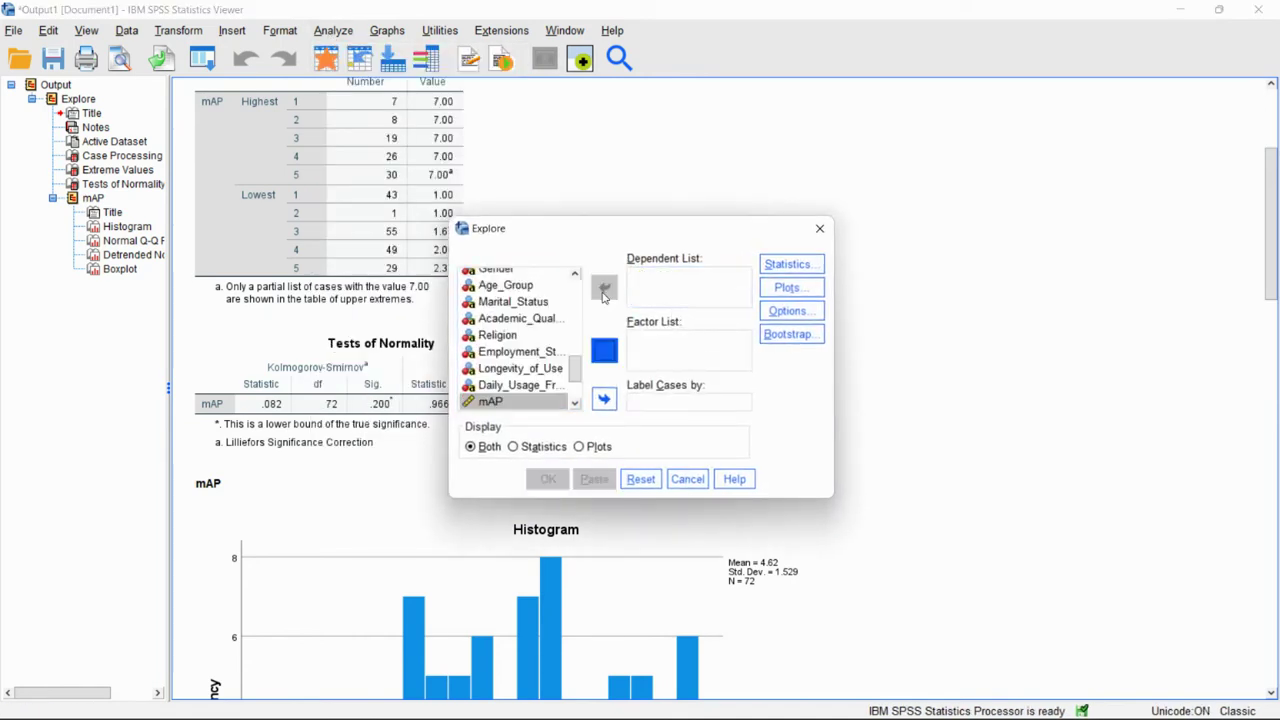
{"action": "scroll", "coordinate": [518, 340], "scroll_direction": "down", "scroll_amount": 2}
{"action": "key", "text": "Down"}
{"action": "left_click", "coordinate": [604, 287]}
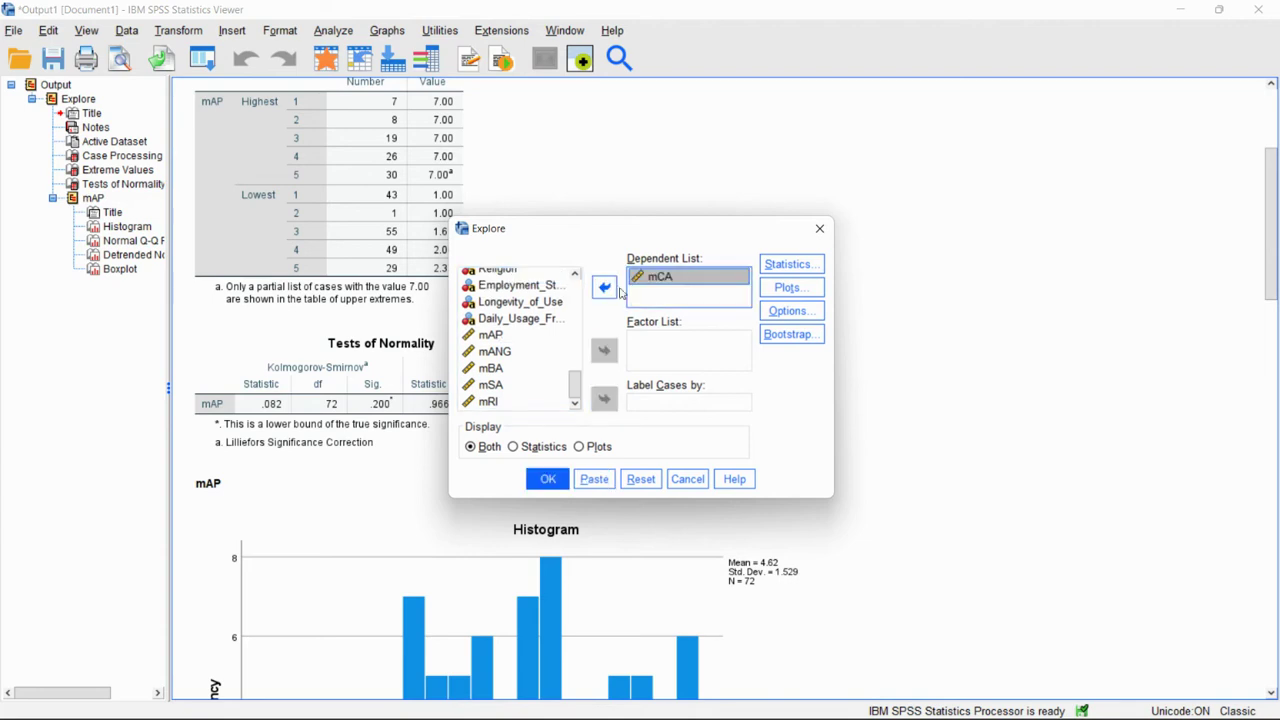
{"action": "left_click", "coordinate": [547, 479]}
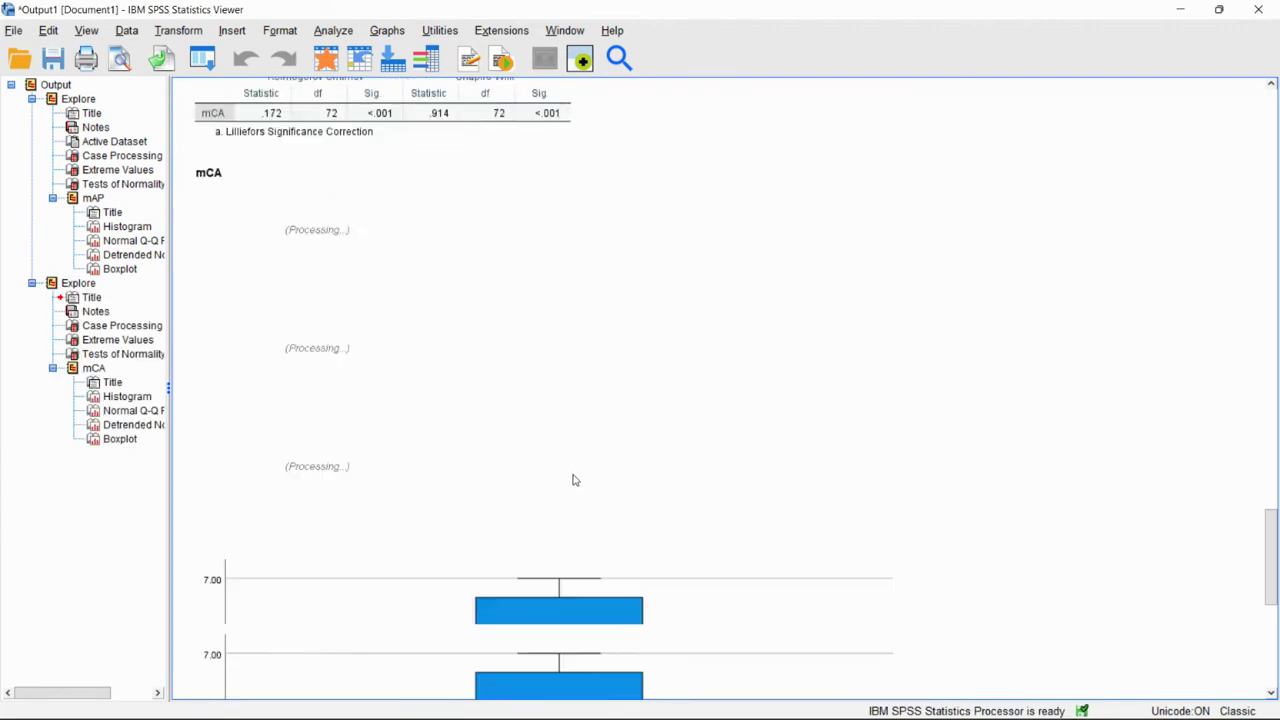
- Examine mCA's tests of normality, histogram, Q-Q plots and boxplot for outliers
{"action": "scroll", "coordinate": [575, 483], "scroll_direction": "down", "scroll_amount": 3}
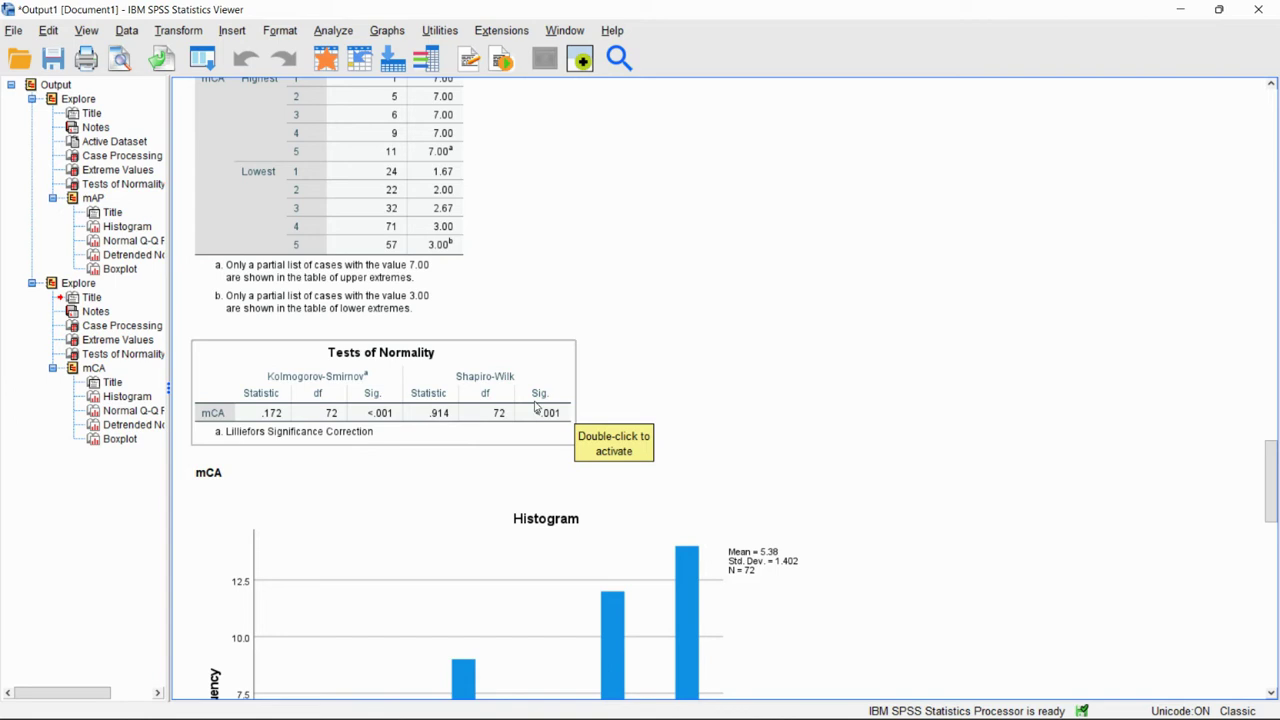
{"action": "scroll", "coordinate": [547, 405], "scroll_direction": "down", "scroll_amount": 5}
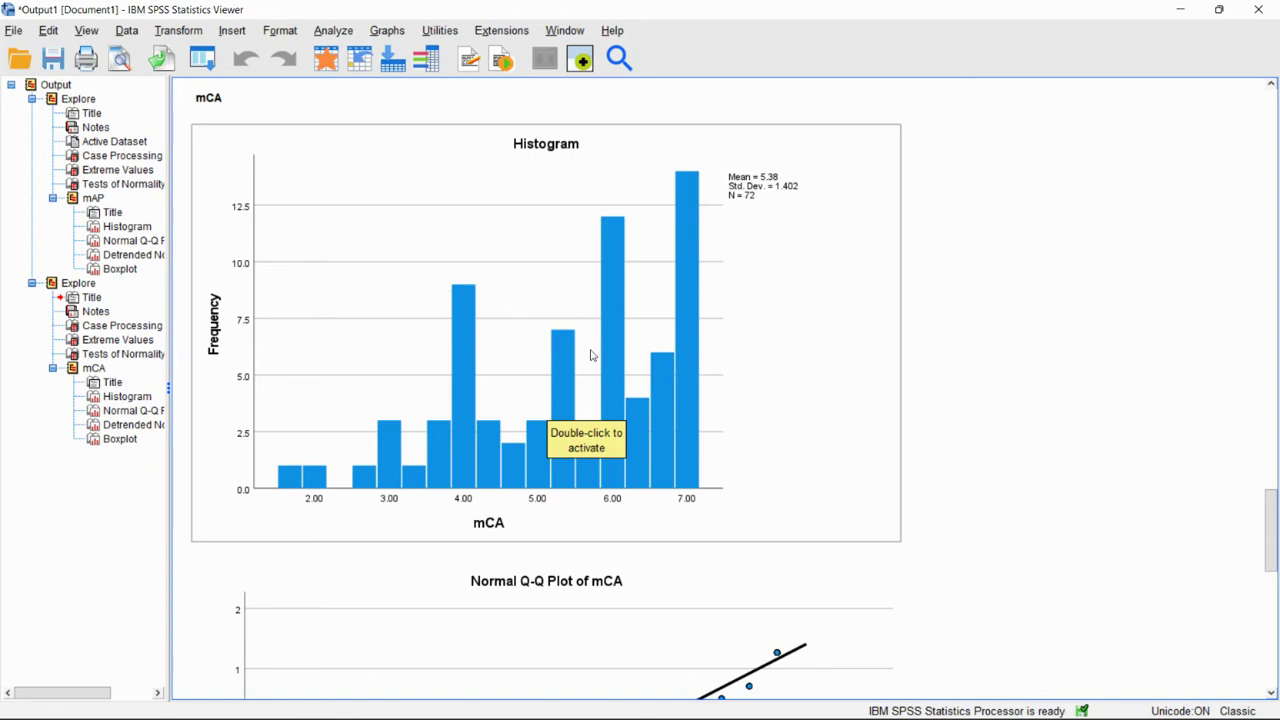
{"action": "scroll", "coordinate": [560, 505], "scroll_direction": "down", "scroll_amount": 6}
{"action": "scroll", "coordinate": [560, 505], "scroll_direction": "down", "scroll_amount": 10}
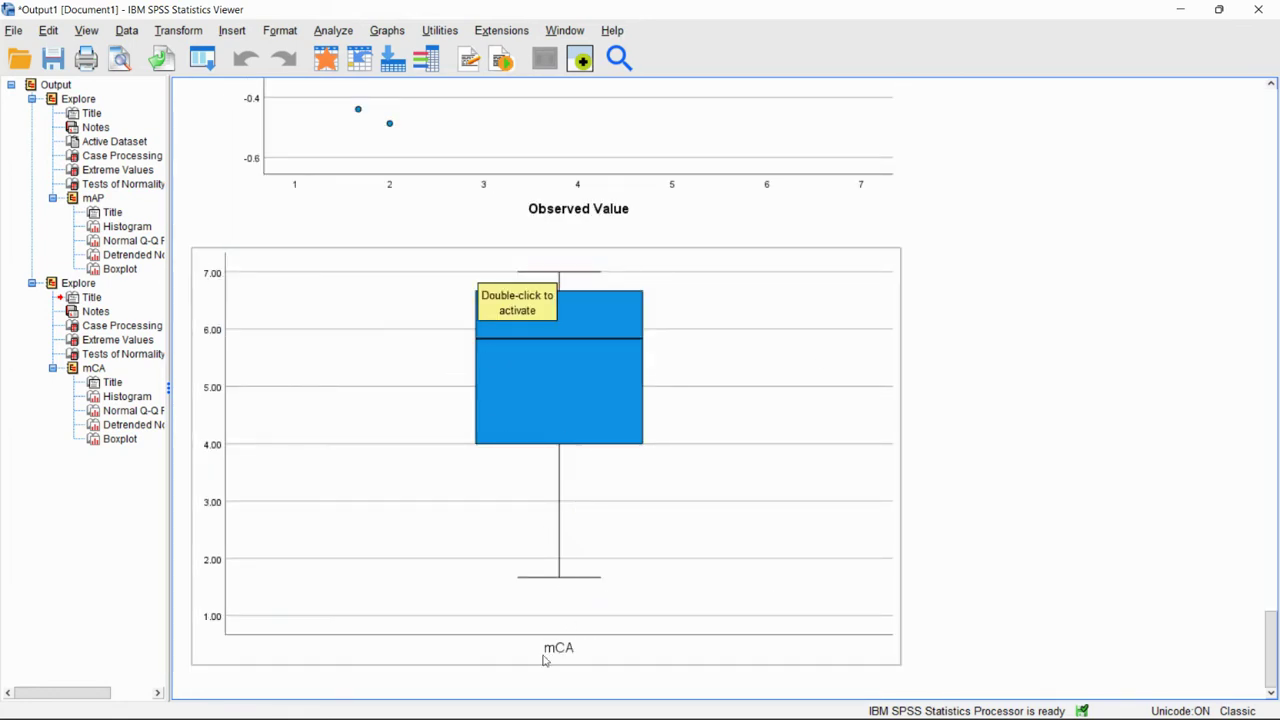
- Replace mCA with mANG as the Explore dependent variable and run the analysis
{"action": "left_click", "coordinate": [337, 30]}
{"action": "mouse_move", "coordinate": [415, 115]}
{"action": "left_click", "coordinate": [605, 194]}
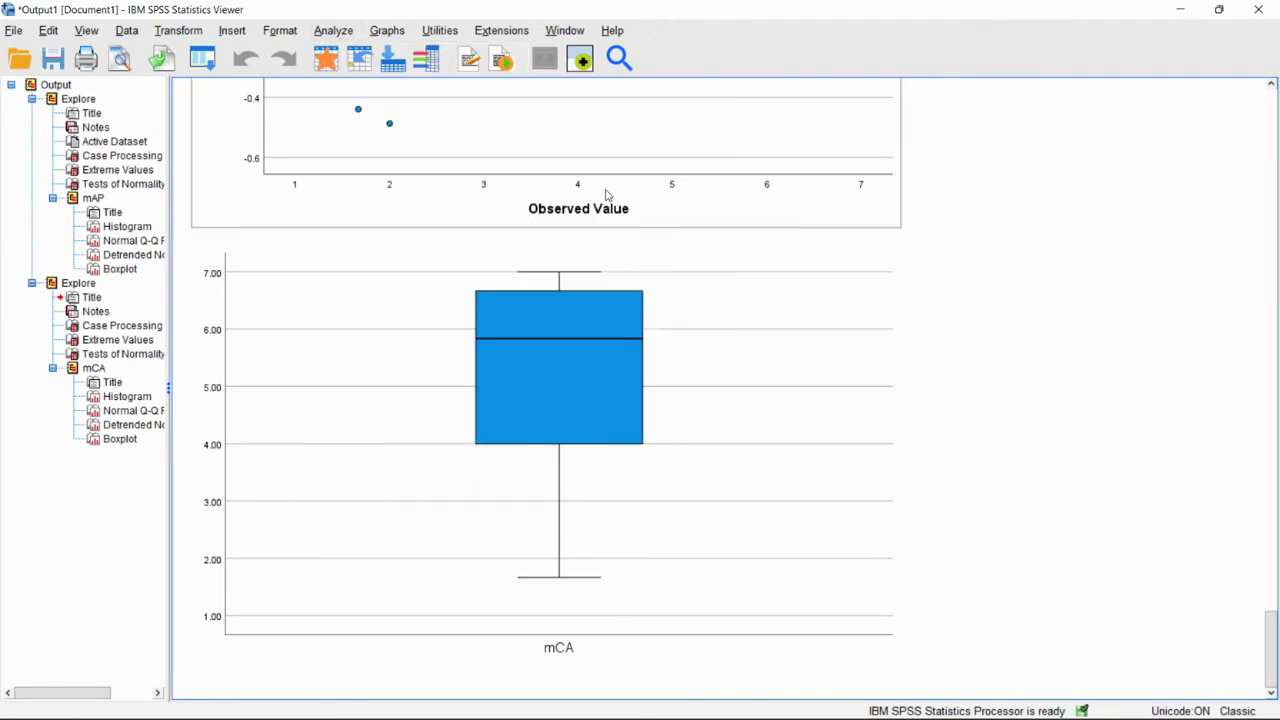
{"action": "left_click", "coordinate": [666, 286]}
{"action": "left_click", "coordinate": [604, 287]}
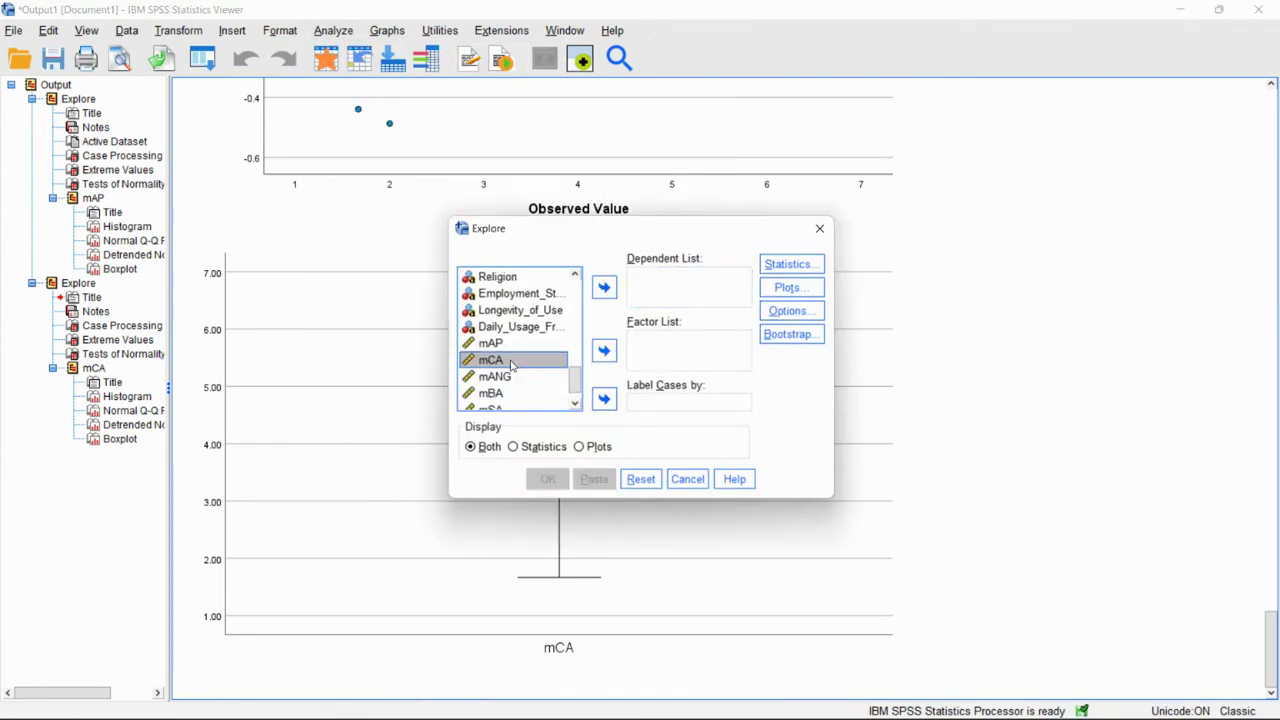
{"action": "left_click", "coordinate": [511, 377]}
{"action": "left_click", "coordinate": [604, 287]}
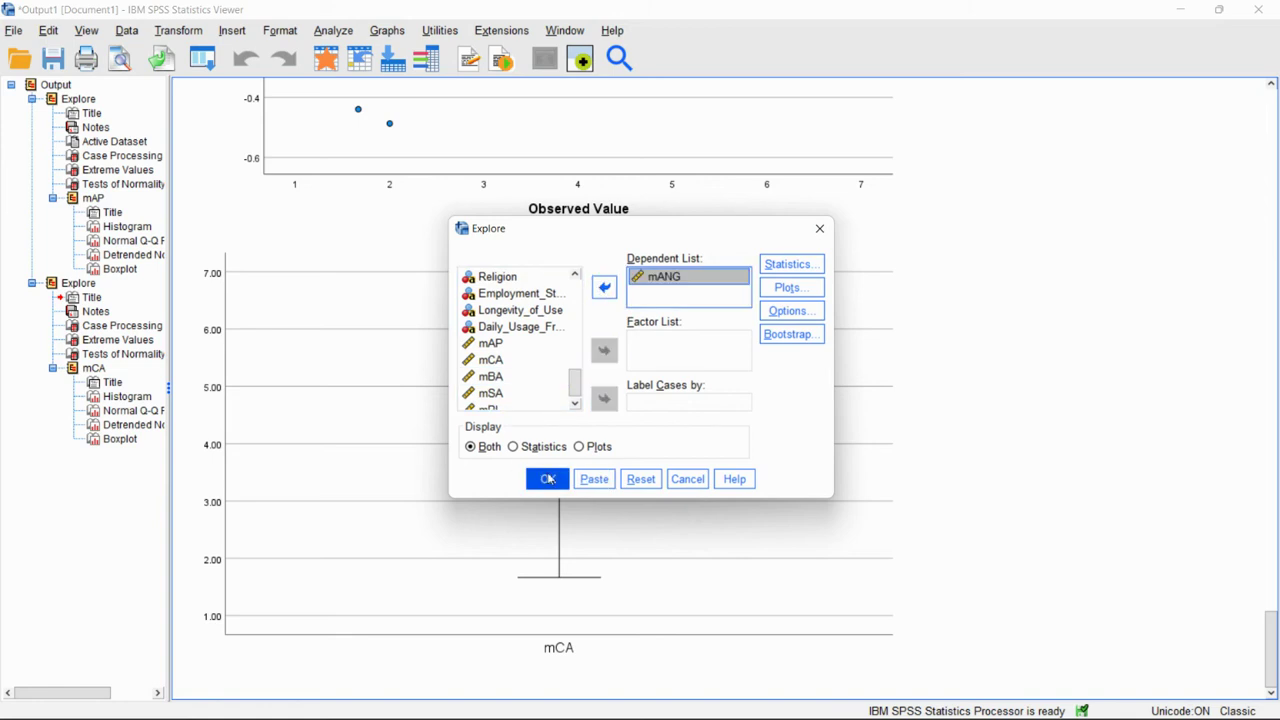
{"action": "left_click", "coordinate": [549, 480]}
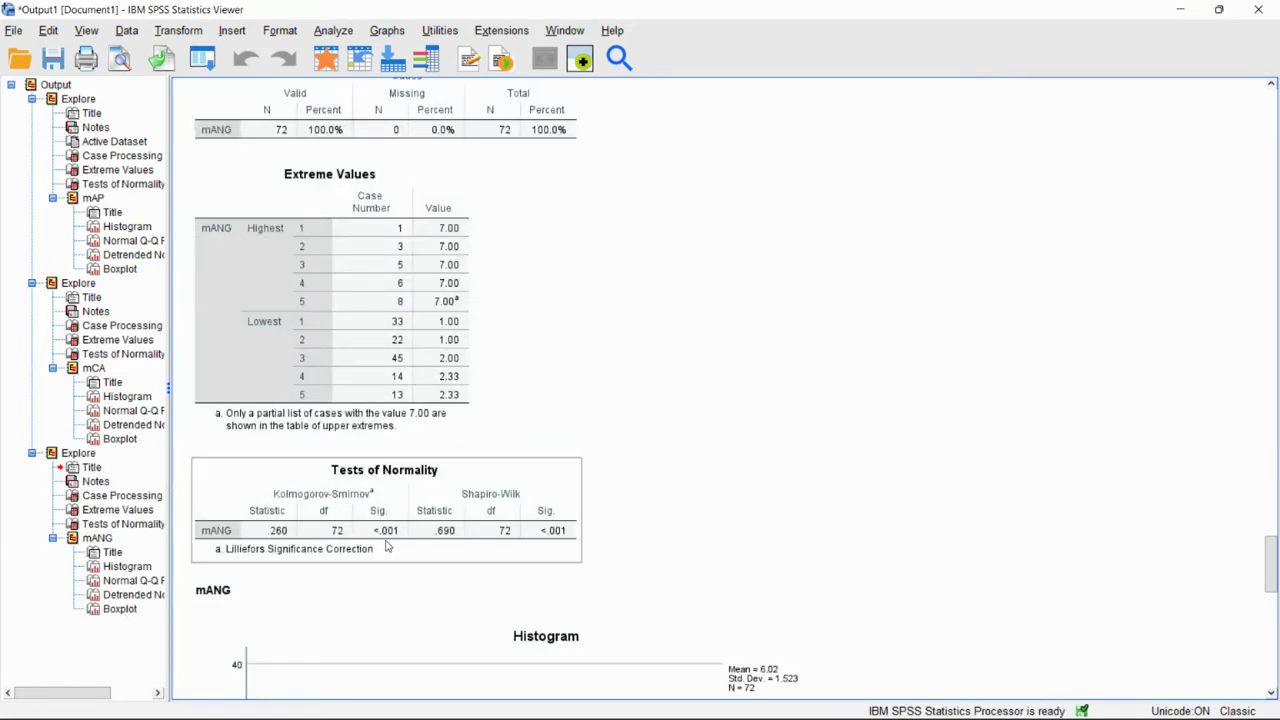
- Examine mANG's histogram, Q-Q plots and the outlying cases marked on its boxplot
{"action": "scroll", "coordinate": [388, 546], "scroll_direction": "down", "scroll_amount": 6}
{"action": "scroll", "coordinate": [491, 477], "scroll_direction": "up", "scroll_amount": 1}
{"action": "left_click", "coordinate": [293, 448]}
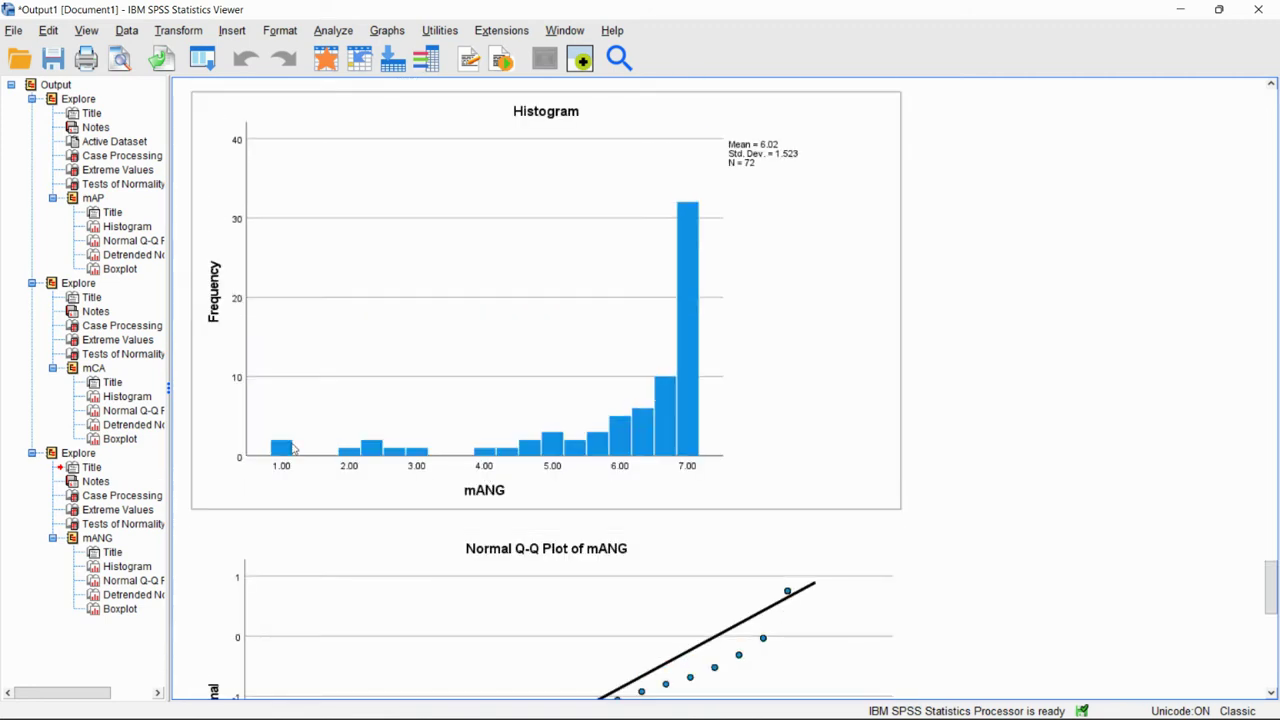
{"action": "scroll", "coordinate": [552, 535], "scroll_direction": "down", "scroll_amount": 8}
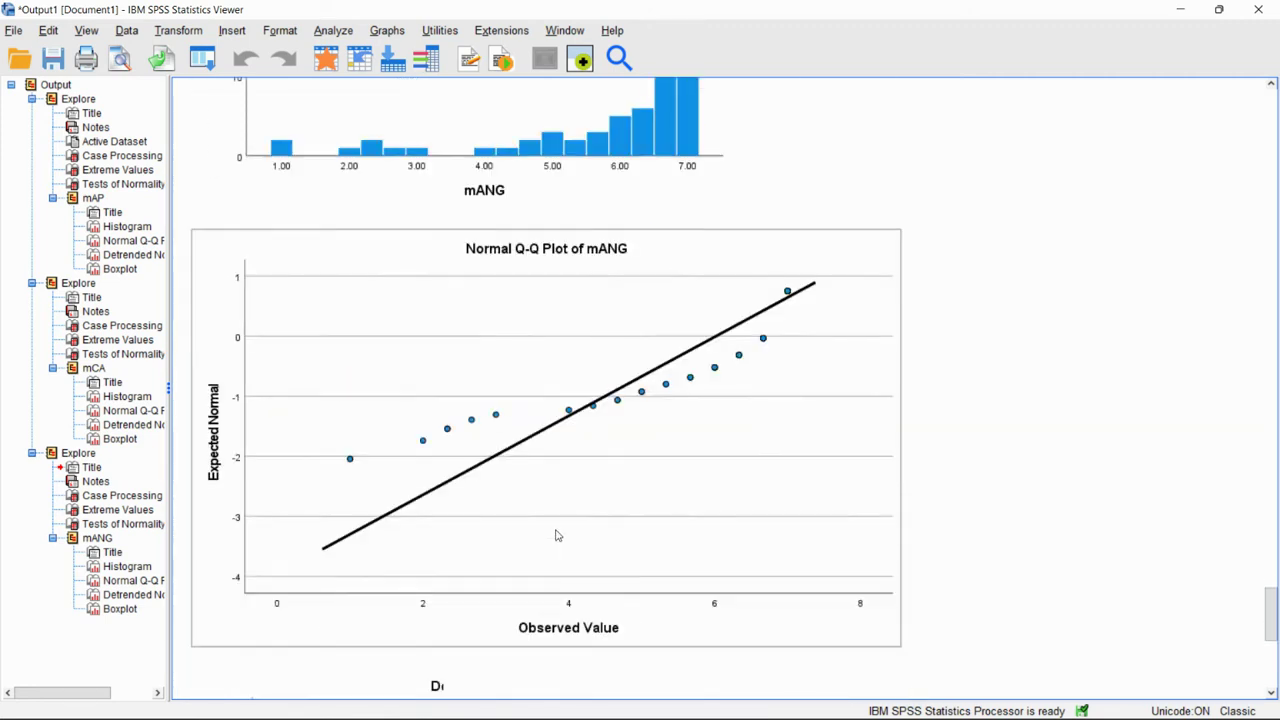
{"action": "scroll", "coordinate": [548, 528], "scroll_direction": "down", "scroll_amount": 4}
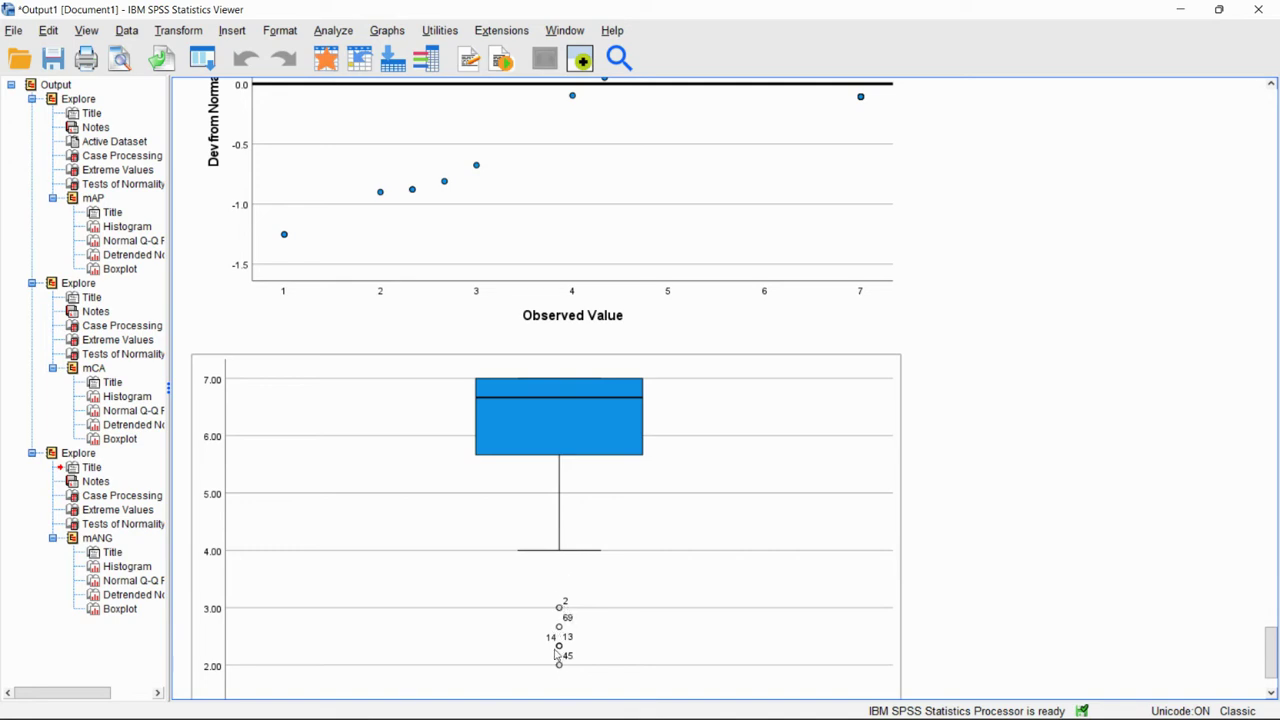
{"action": "scroll", "coordinate": [572, 650], "scroll_direction": "down", "scroll_amount": 2}
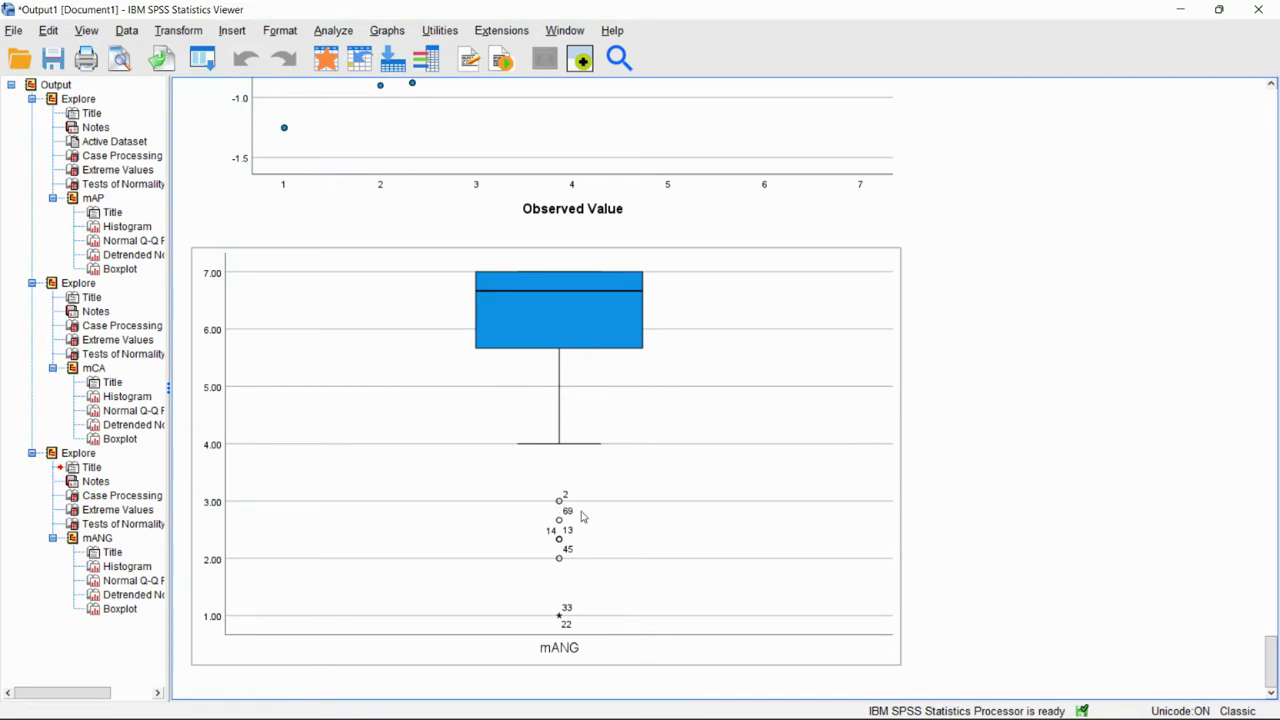
- Return to the dataset and bring up the ANG1, ANG2 and ANG3 responses for inspection
{"action": "double_click", "coordinate": [765, 20]}
{"action": "left_click", "coordinate": [350, 57]}
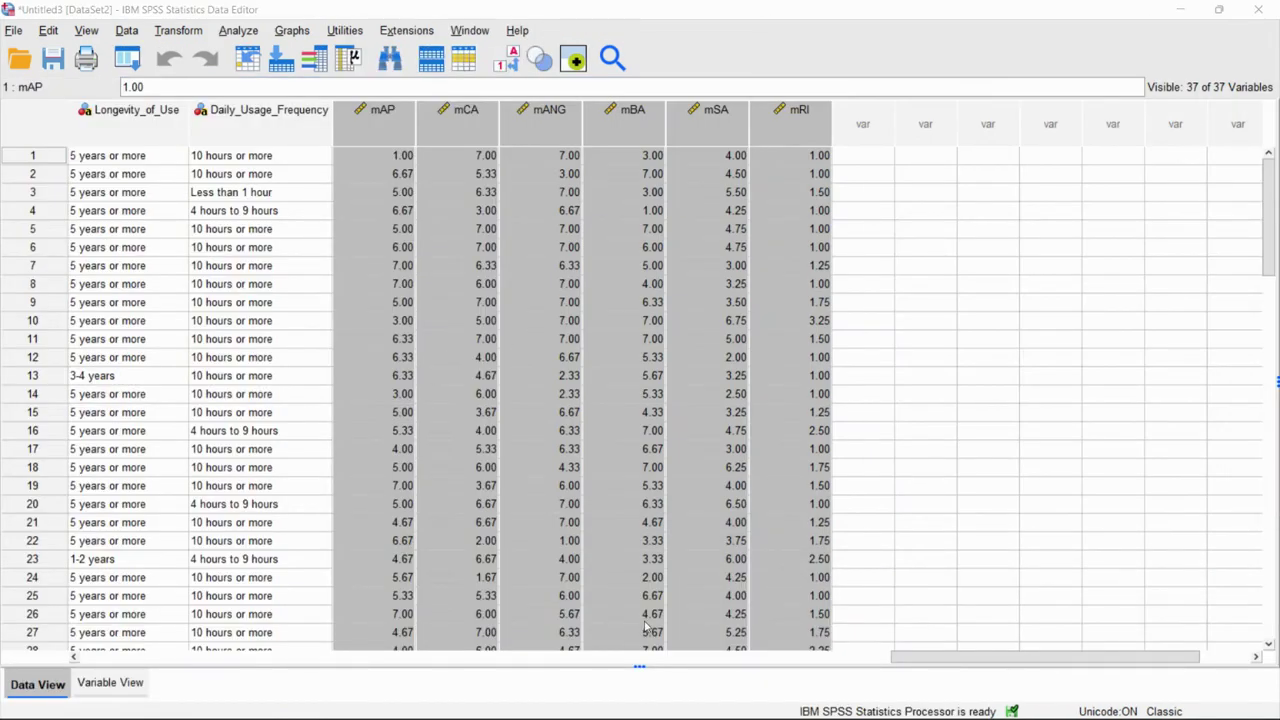
{"action": "left_click_drag", "start_coordinate": [920, 653], "coordinate": [290, 655]}
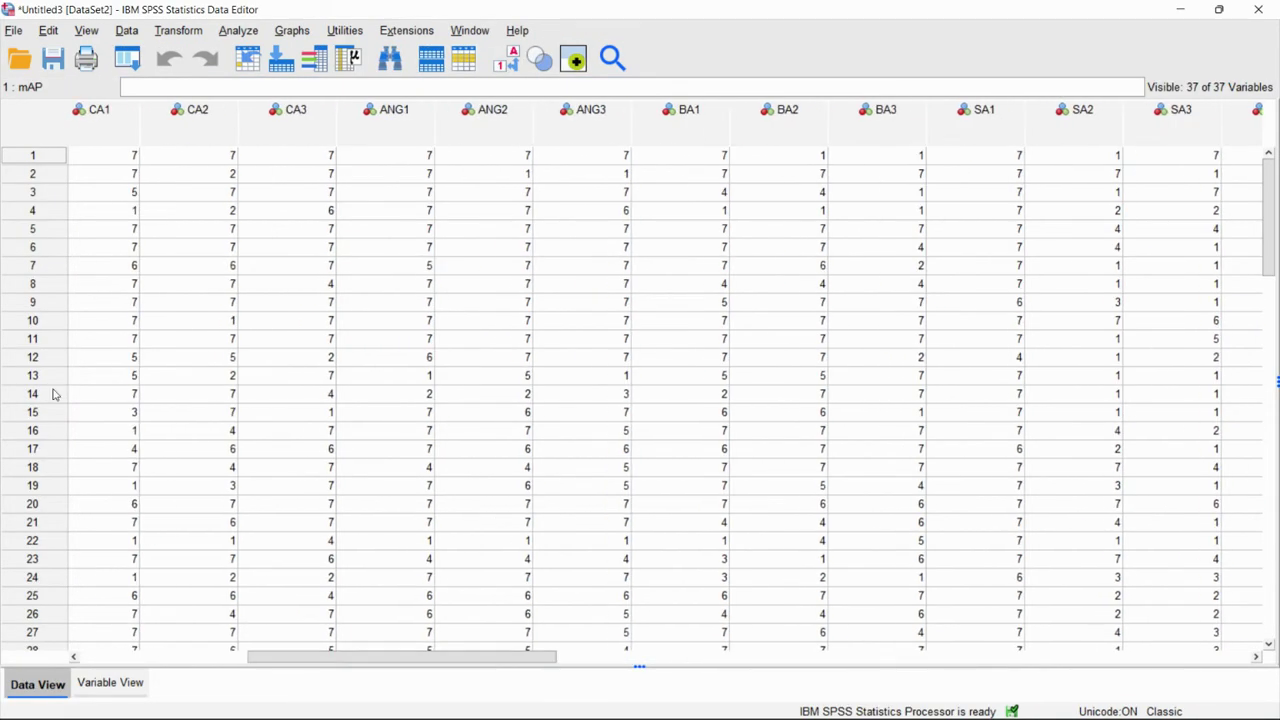
- Try to delete outlying cases 2, 14, 22, 33, 45 and 69 together from the dataset
{"action": "left_click", "coordinate": [40, 178]}
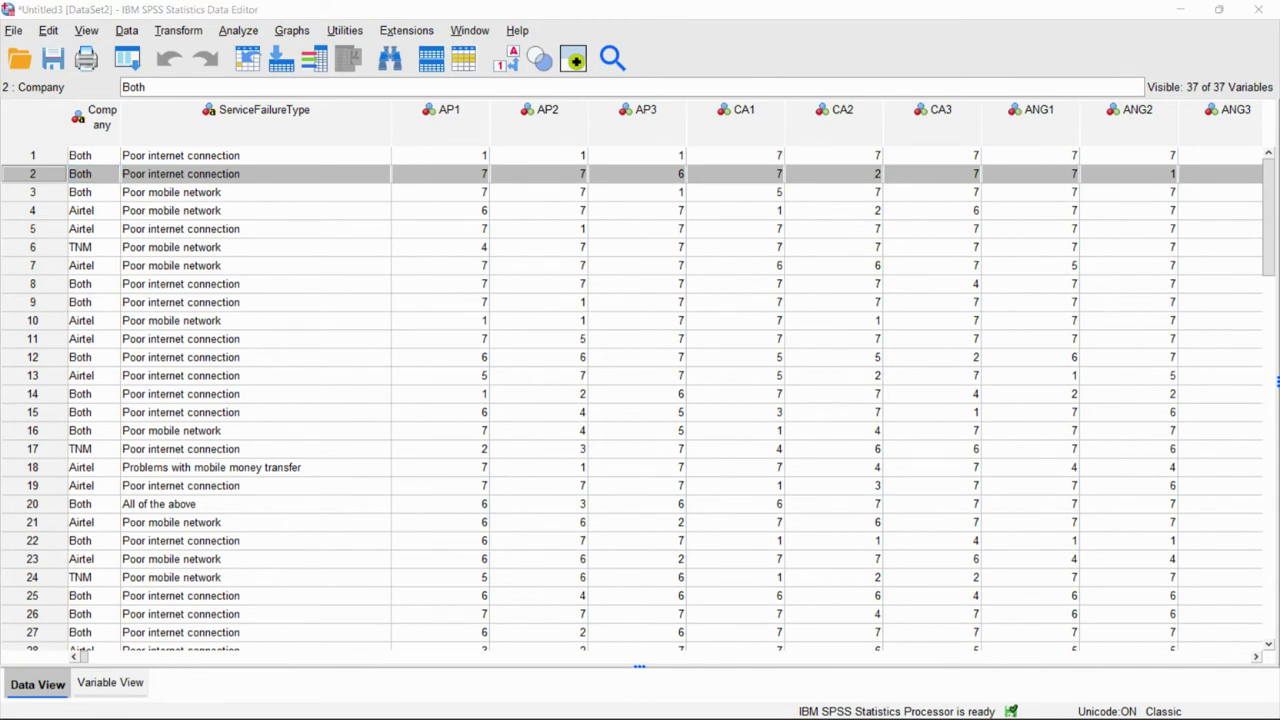
{"action": "left_click", "coordinate": [35, 398], "text": "ctrl"}
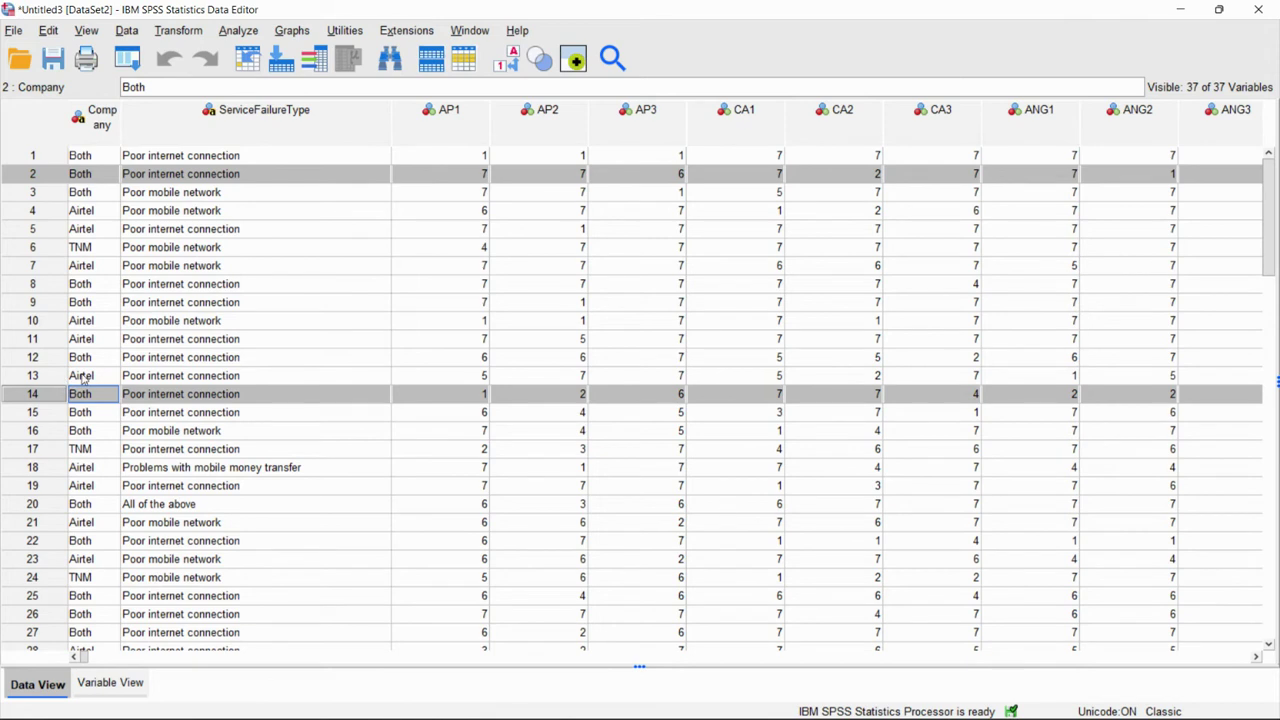
{"action": "left_click", "coordinate": [38, 541], "text": "ctrl"}
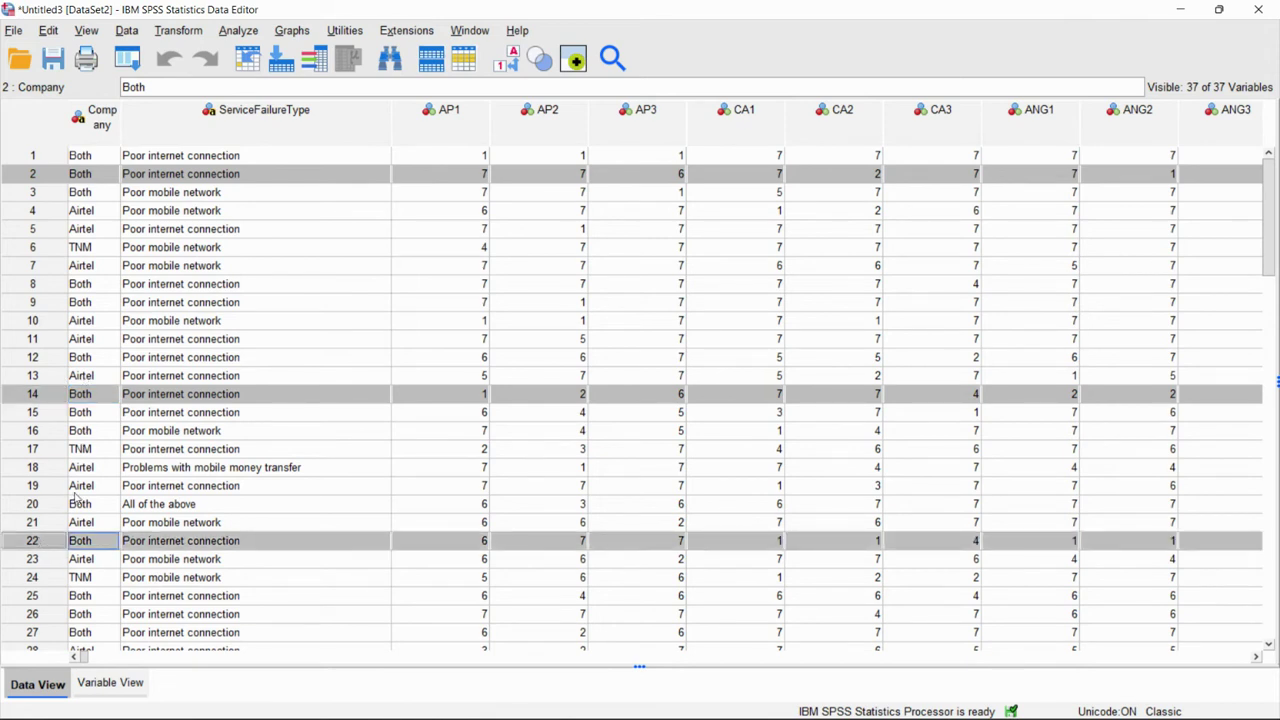
{"action": "scroll", "coordinate": [76, 502], "scroll_direction": "down", "scroll_amount": 3}
{"action": "left_click", "coordinate": [47, 581], "text": "ctrl"}
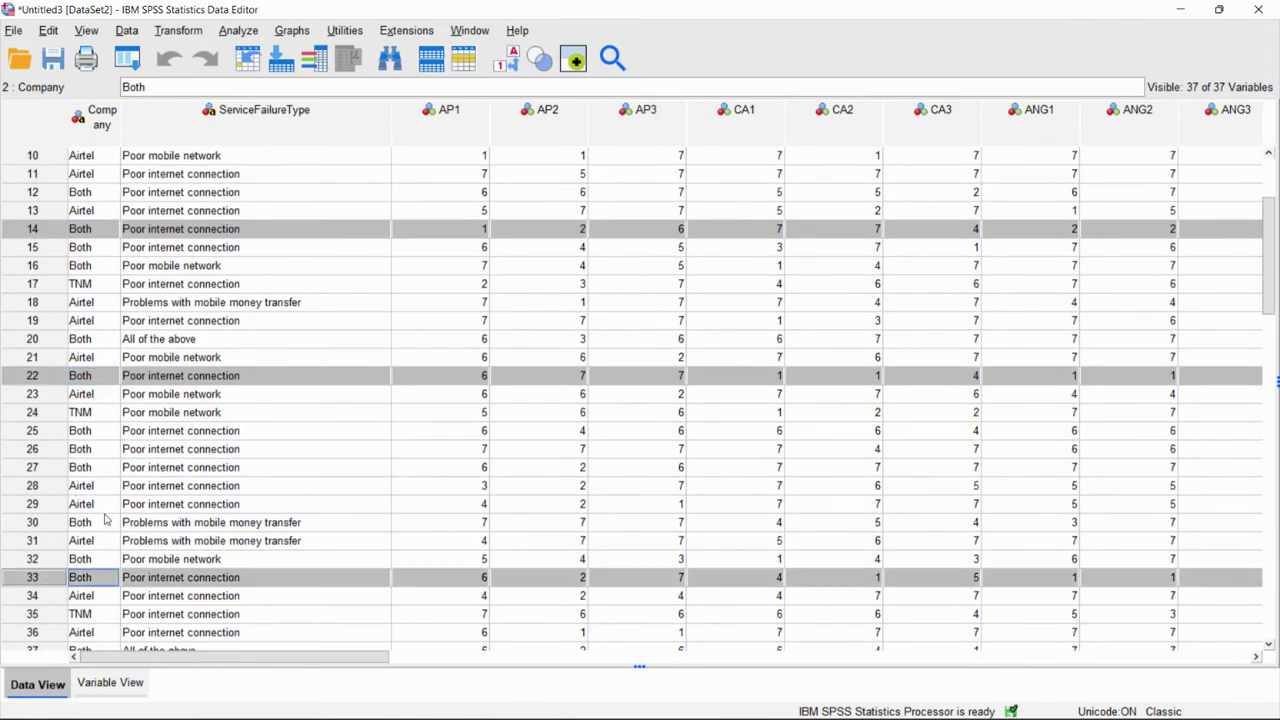
{"action": "scroll", "coordinate": [111, 504], "scroll_direction": "down", "scroll_amount": 6}
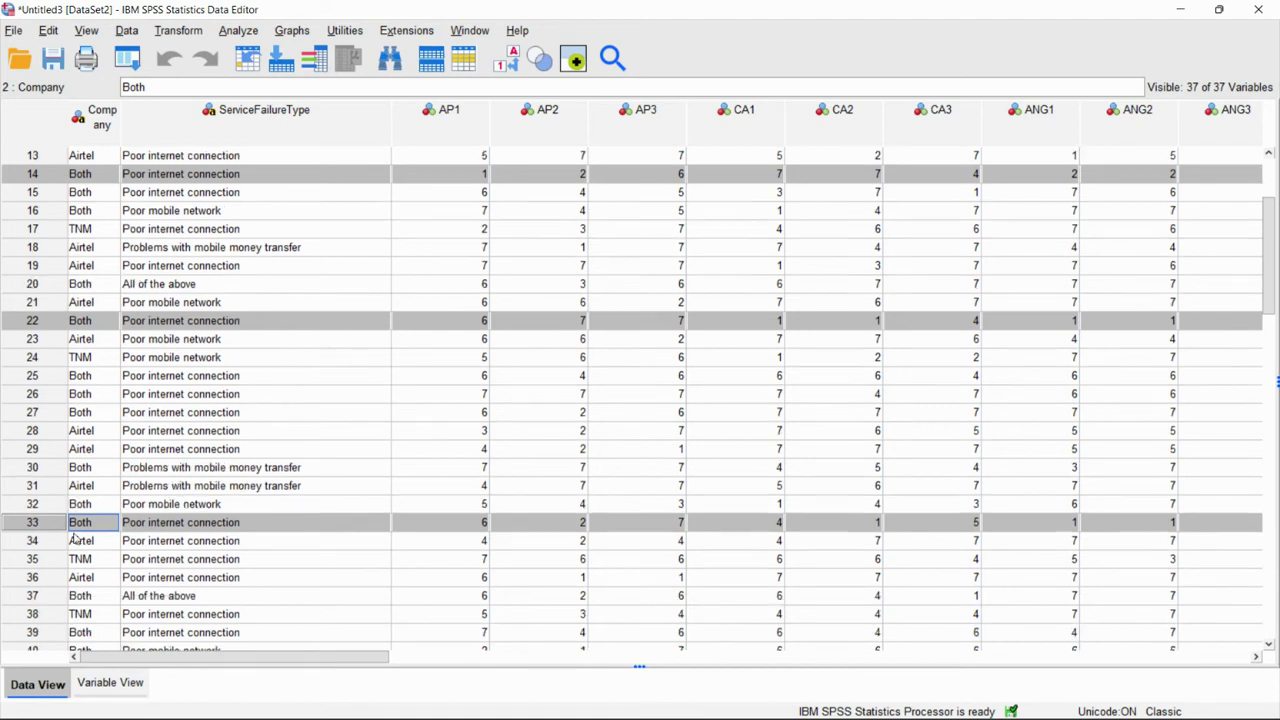
{"action": "left_click", "coordinate": [40, 467], "text": "ctrl"}
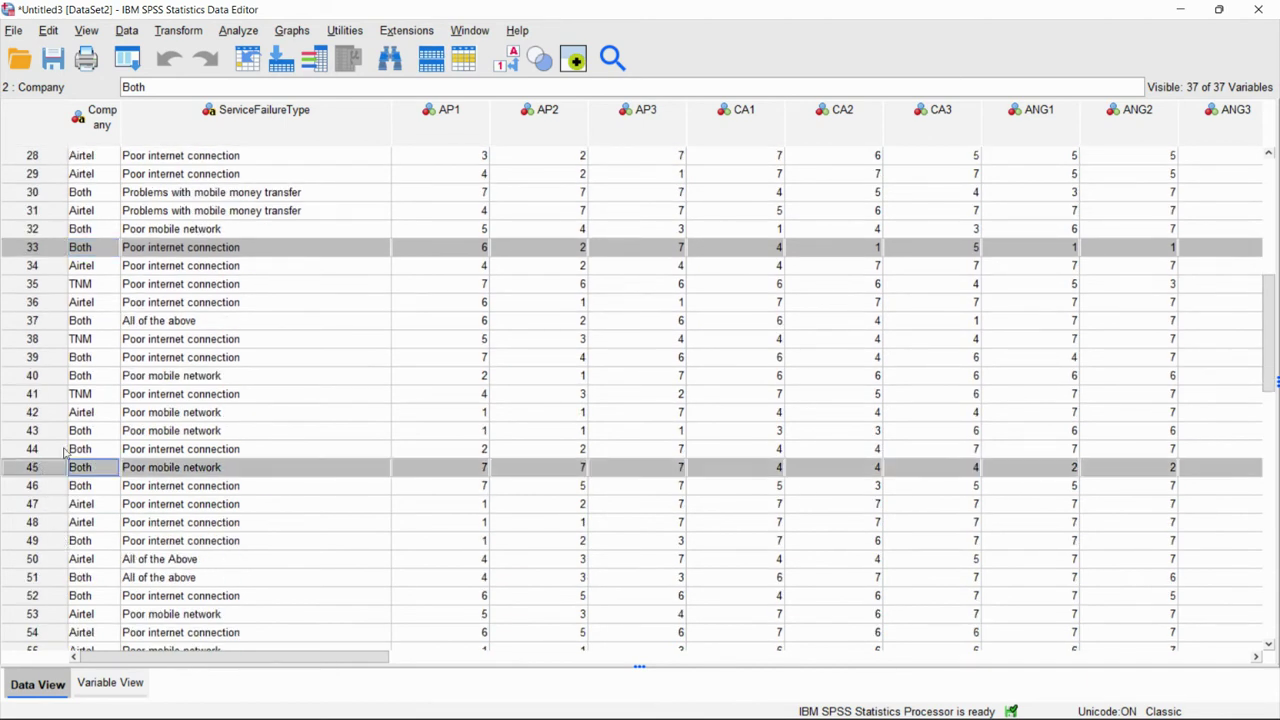
{"action": "scroll", "coordinate": [45, 468], "scroll_direction": "down", "scroll_amount": 6}
{"action": "left_click", "coordinate": [47, 578], "text": "ctrl"}
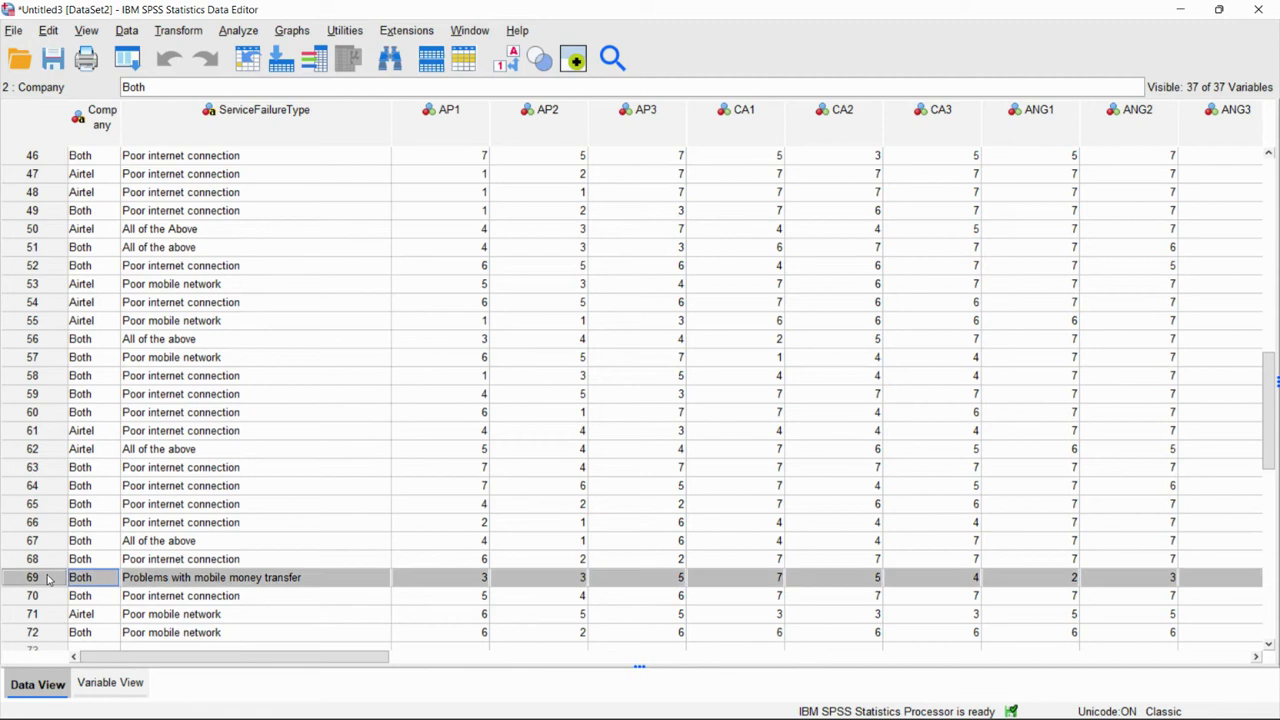
{"action": "scroll", "coordinate": [57, 502], "scroll_direction": "up", "scroll_amount": 15}
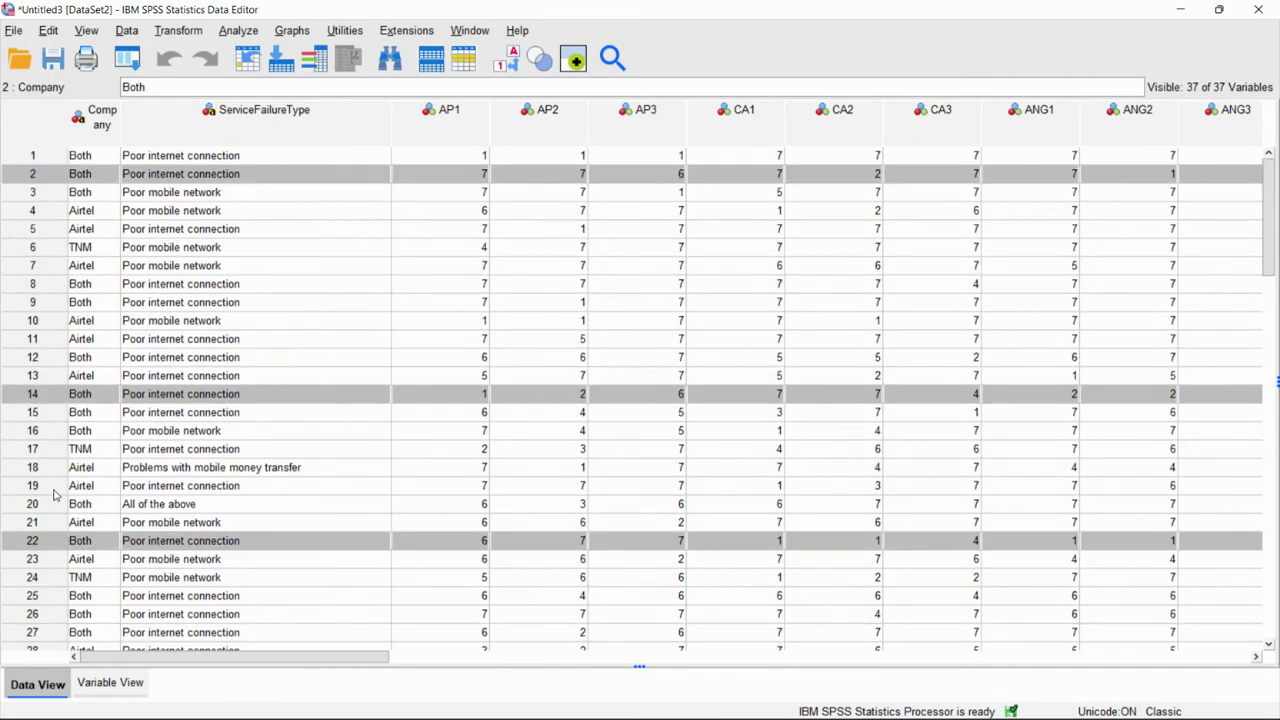
{"action": "right_click", "coordinate": [43, 403]}
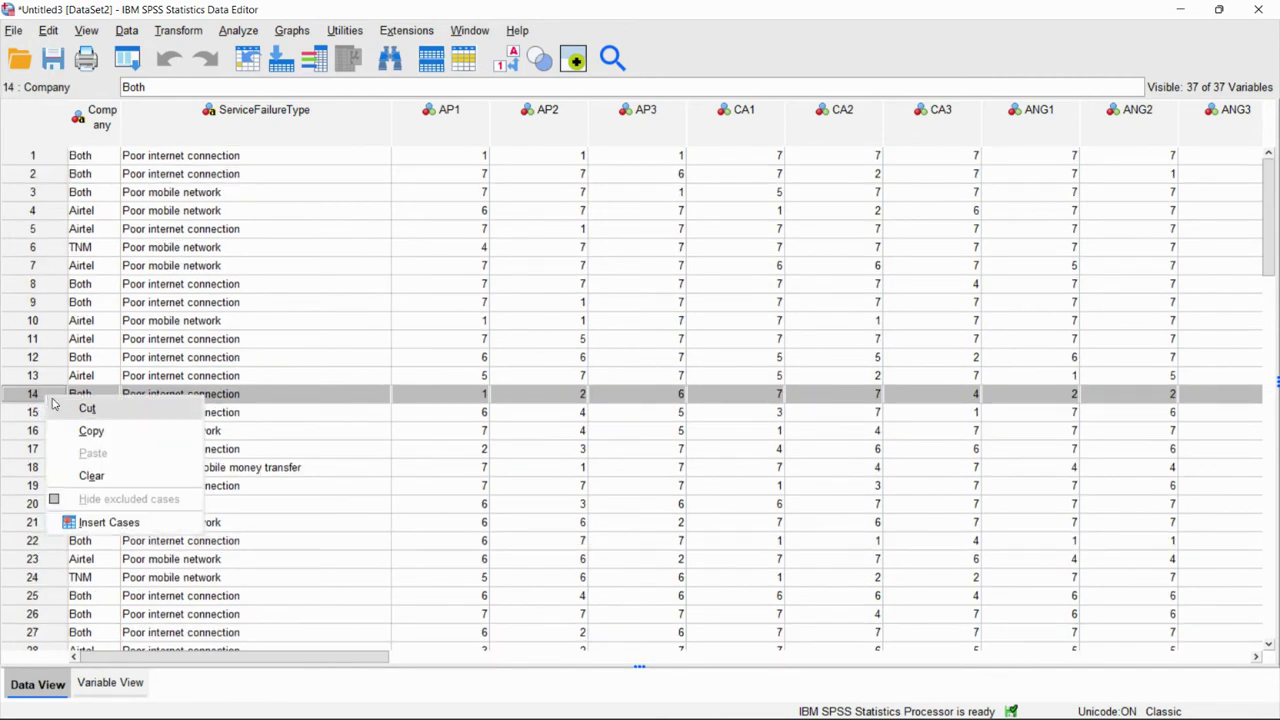
{"action": "left_click", "coordinate": [91, 480]}
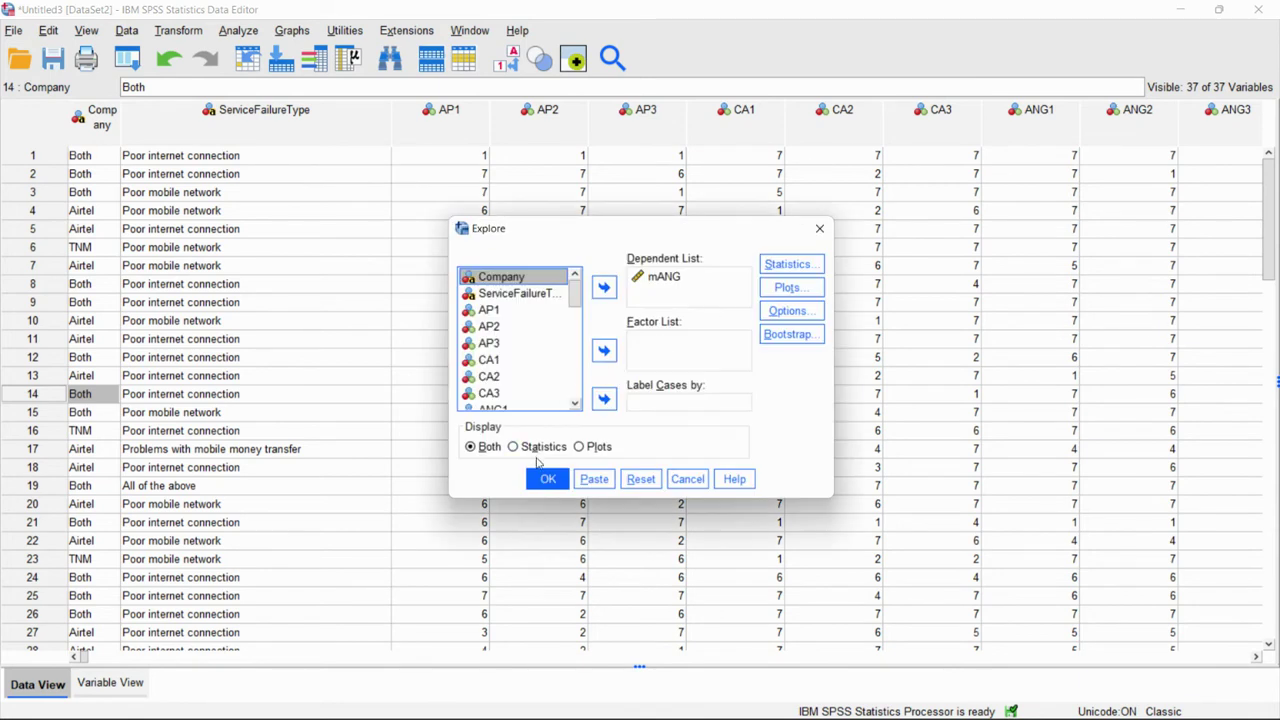
- Run Explore on mANG again and examine its updated boxplot for outlying cases
{"action": "left_click", "coordinate": [548, 479]}
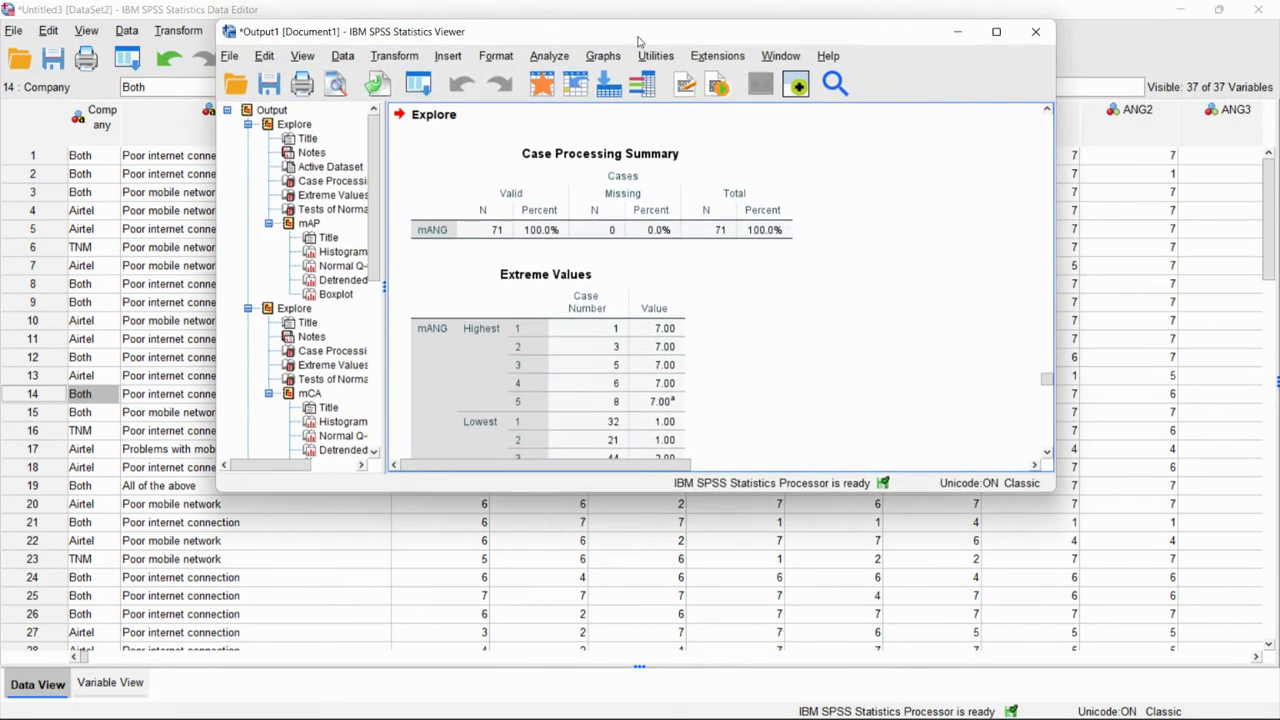
{"action": "scroll", "coordinate": [530, 368], "scroll_direction": "down", "scroll_amount": 12}
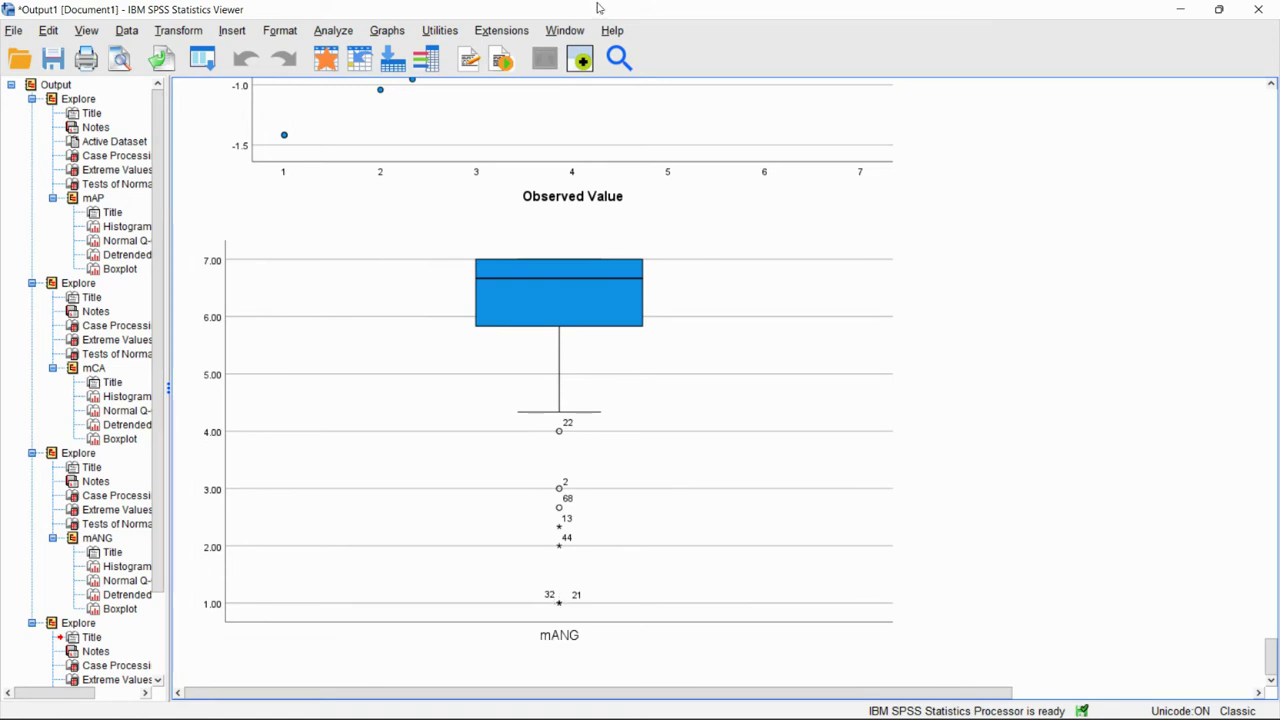
{"action": "scroll", "coordinate": [557, 177], "scroll_direction": "up", "scroll_amount": 1}
{"action": "scroll", "coordinate": [552, 180], "scroll_direction": "down", "scroll_amount": 1}
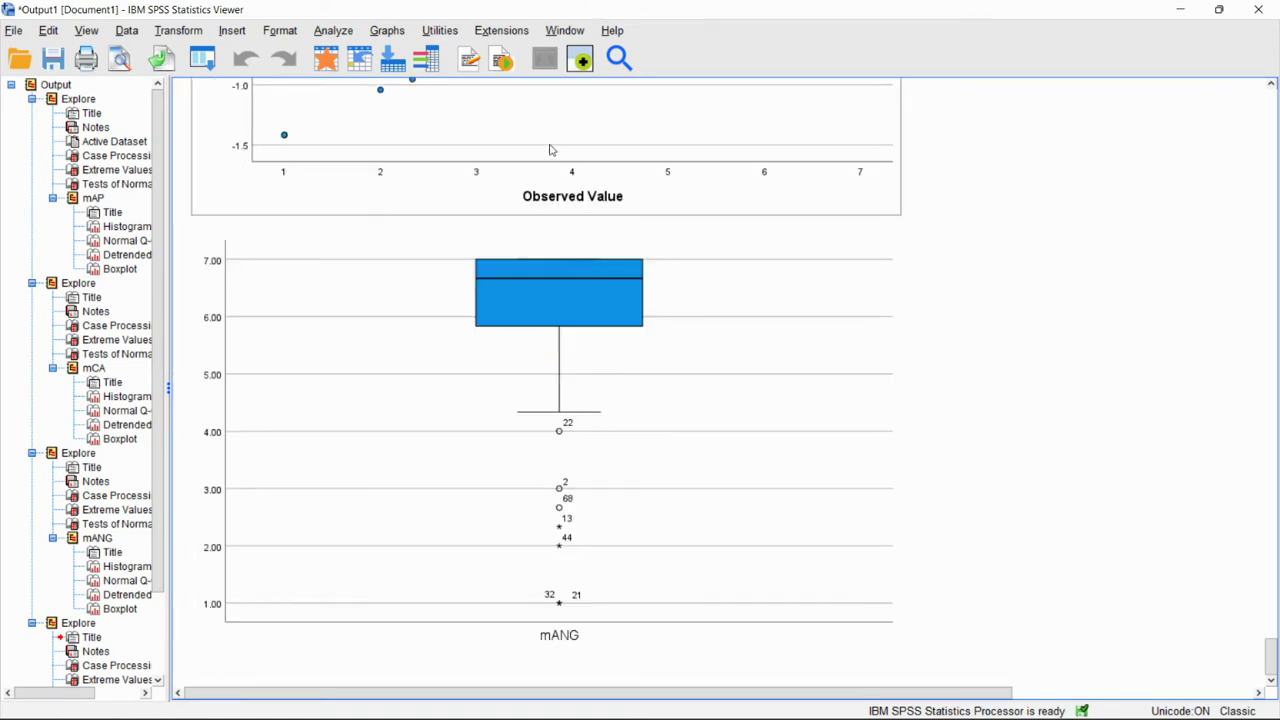
- Return to the dataset and delete outlying cases 2, 13, 22, 32, 44 and 68 together
{"action": "key", "text": "alt+Tab"}
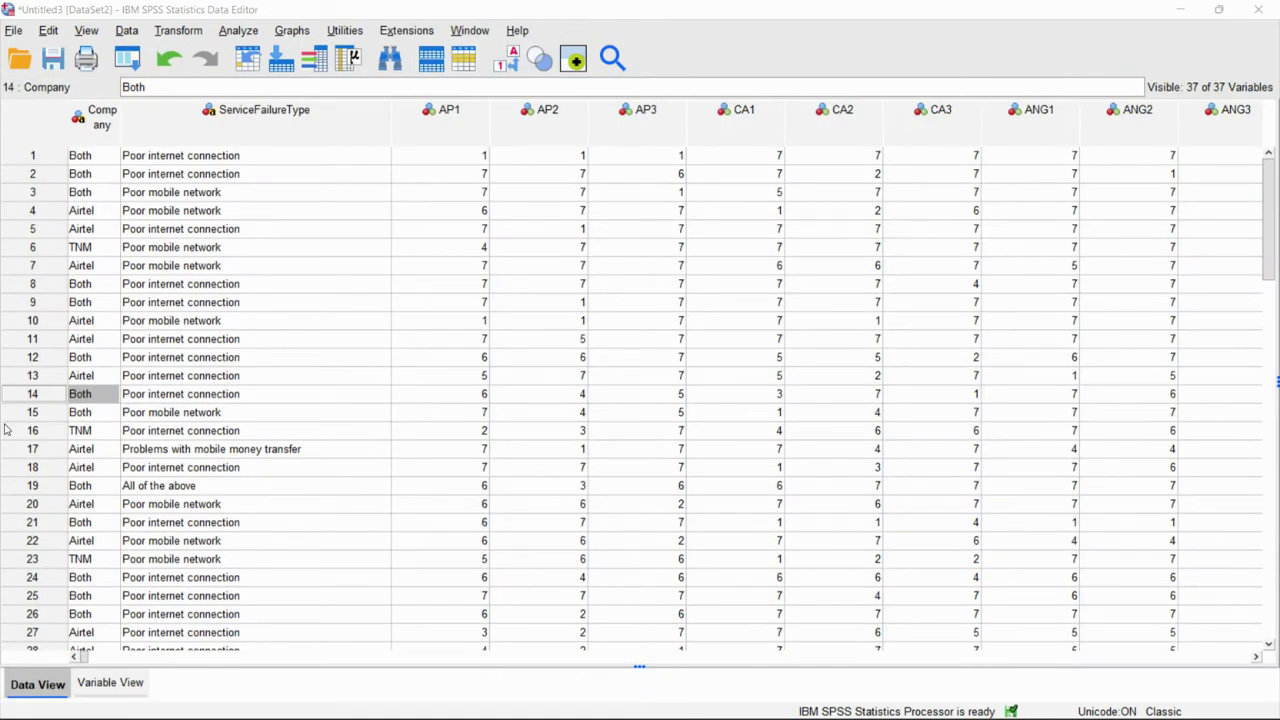
{"action": "left_click", "coordinate": [44, 547]}
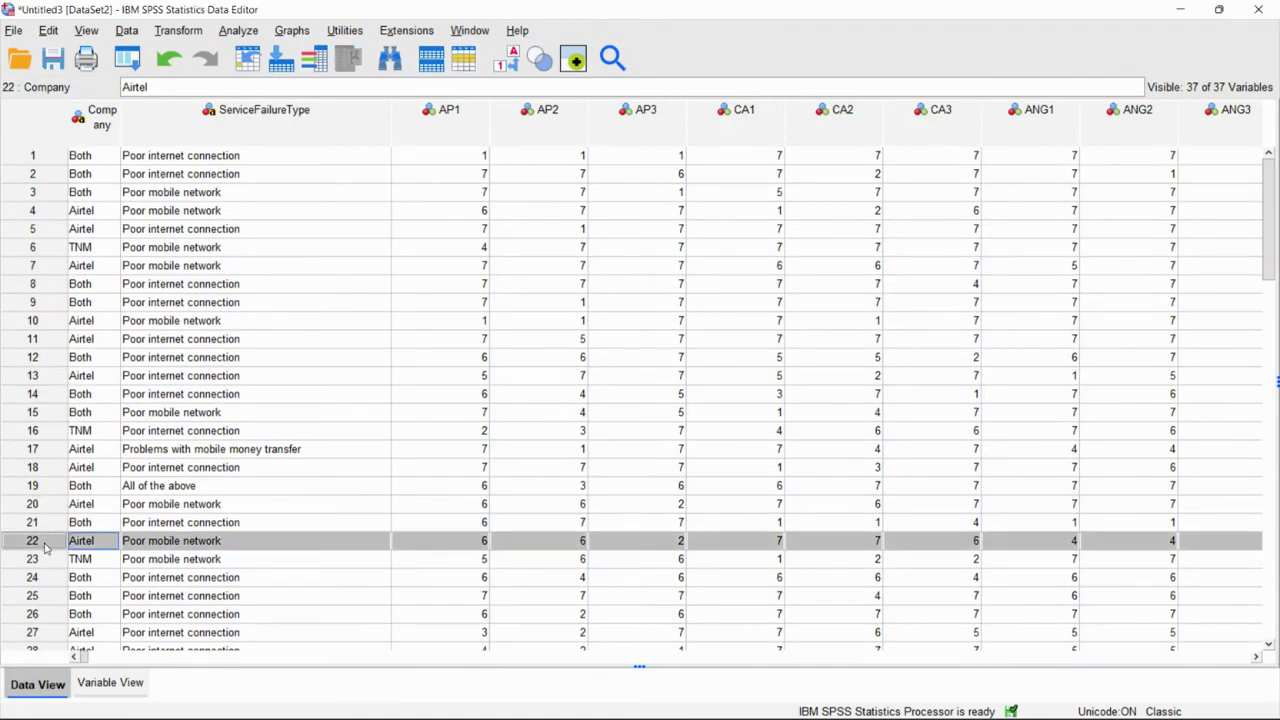
{"action": "left_click", "coordinate": [33, 175], "text": "ctrl"}
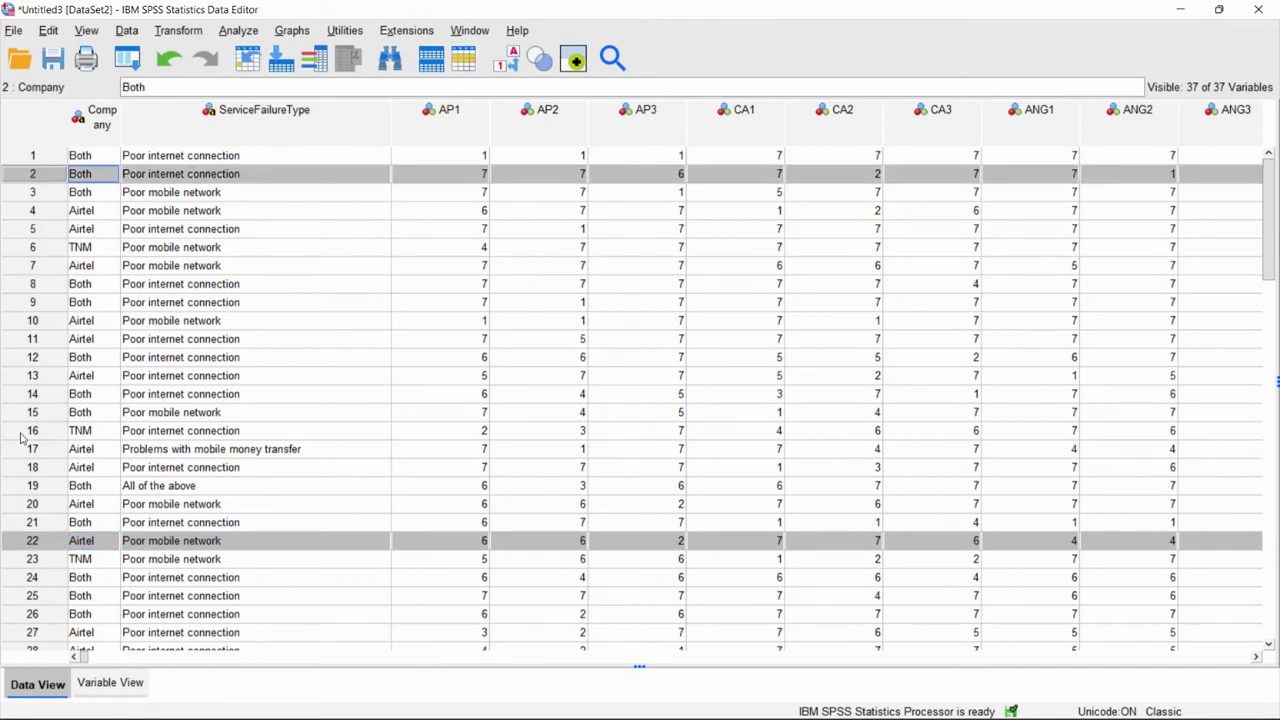
{"action": "left_click", "coordinate": [35, 377], "text": "ctrl"}
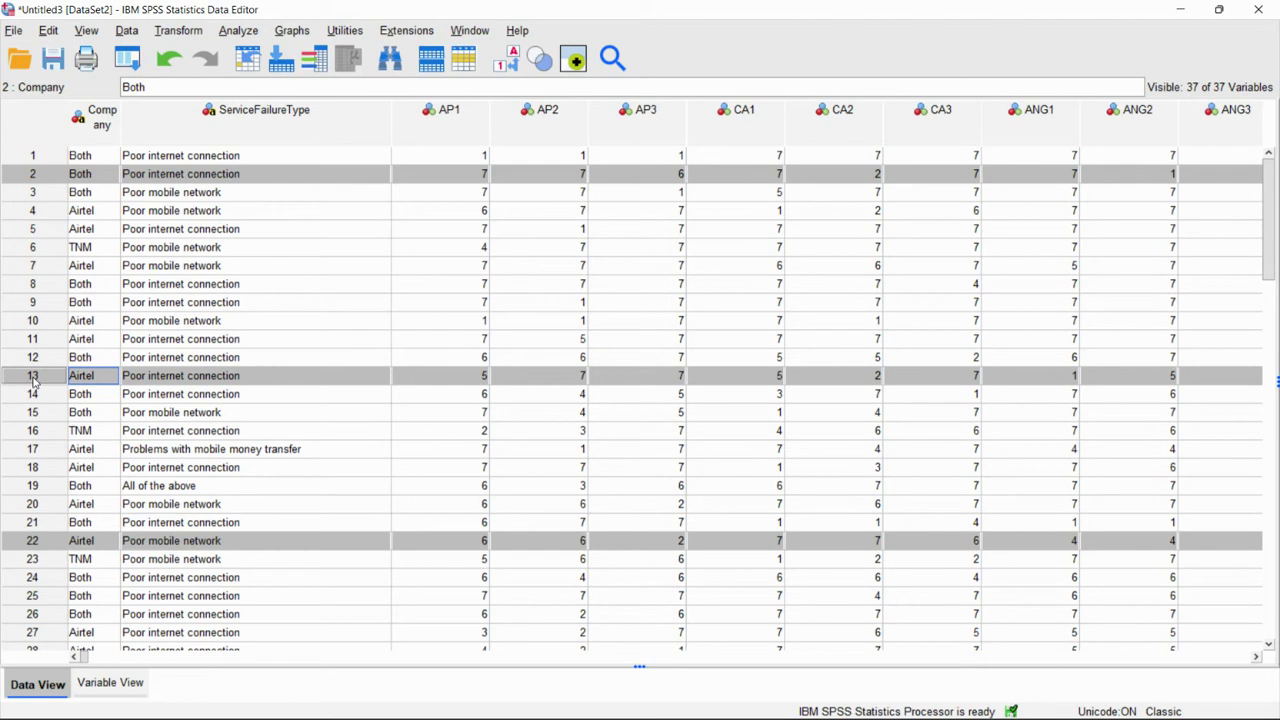
{"action": "scroll", "coordinate": [45, 548], "scroll_direction": "down", "scroll_amount": 3}
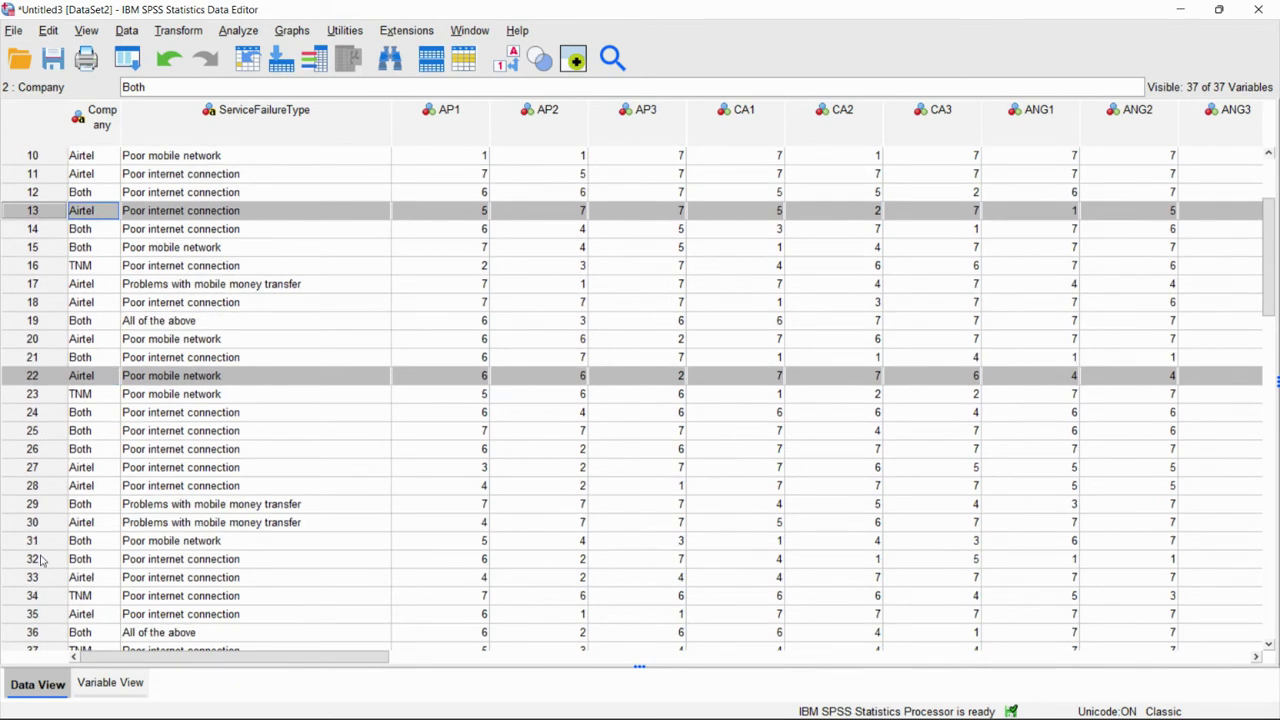
{"action": "left_click", "coordinate": [40, 559], "text": "ctrl"}
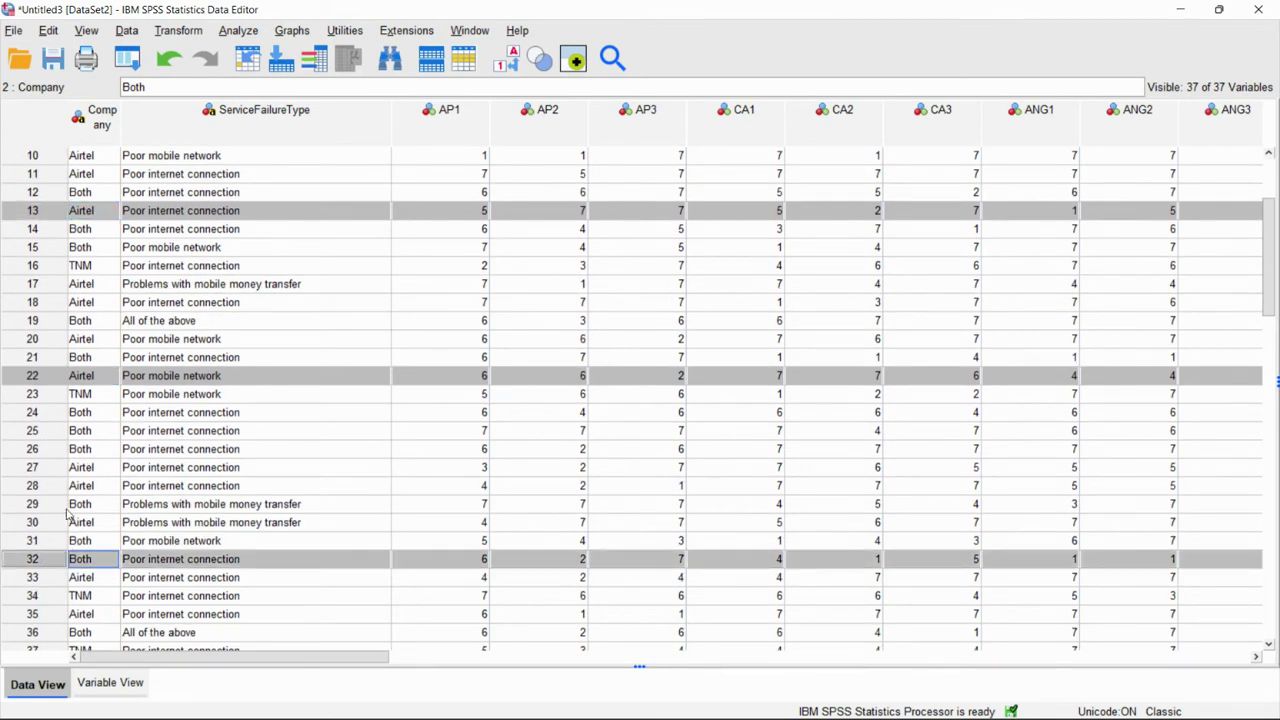
{"action": "scroll", "coordinate": [63, 515], "scroll_direction": "down", "scroll_amount": 3}
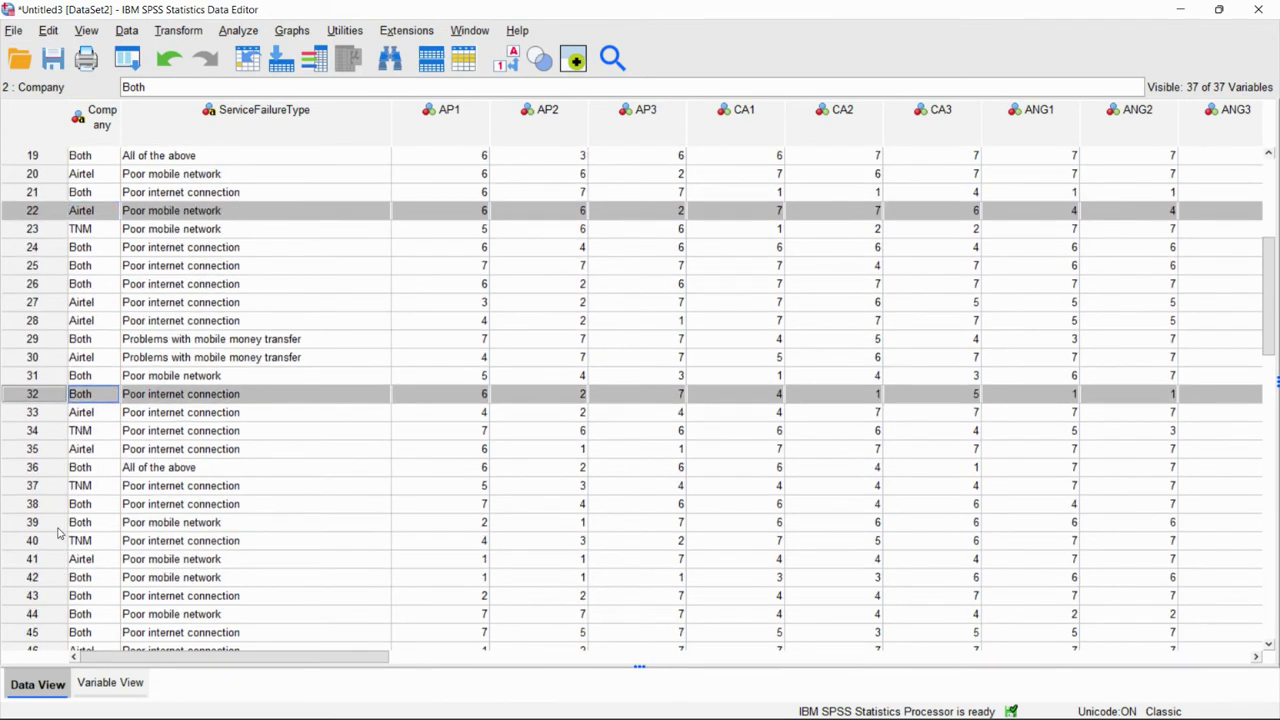
{"action": "left_click", "coordinate": [32, 614], "text": "ctrl"}
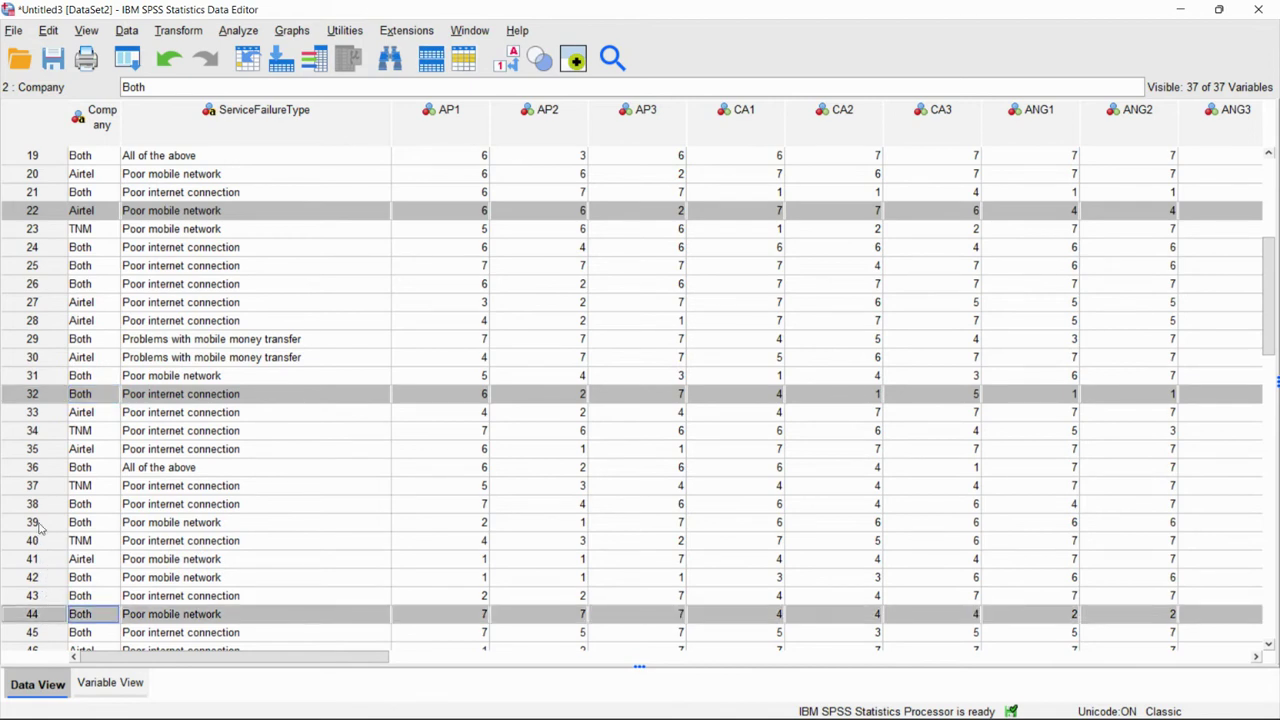
{"action": "scroll", "coordinate": [38, 527], "scroll_direction": "down", "scroll_amount": 10}
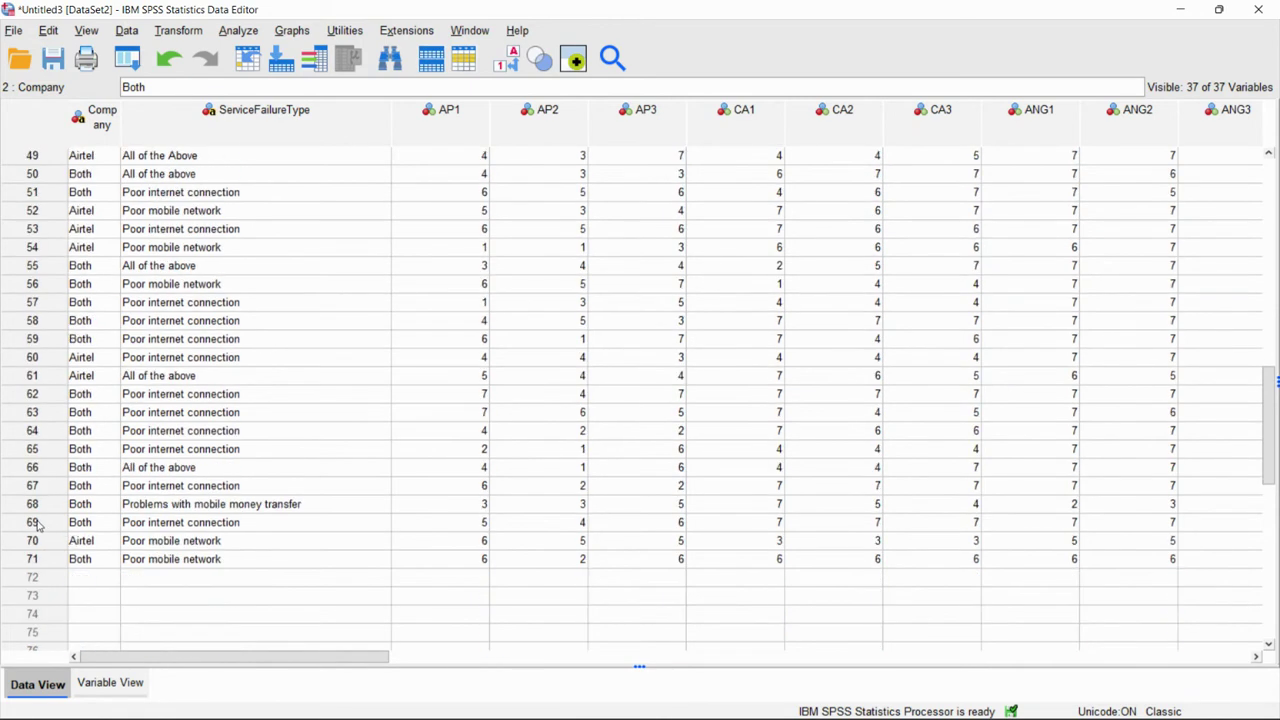
{"action": "left_click", "coordinate": [35, 509], "text": "ctrl"}
{"action": "right_click", "coordinate": [35, 509]}
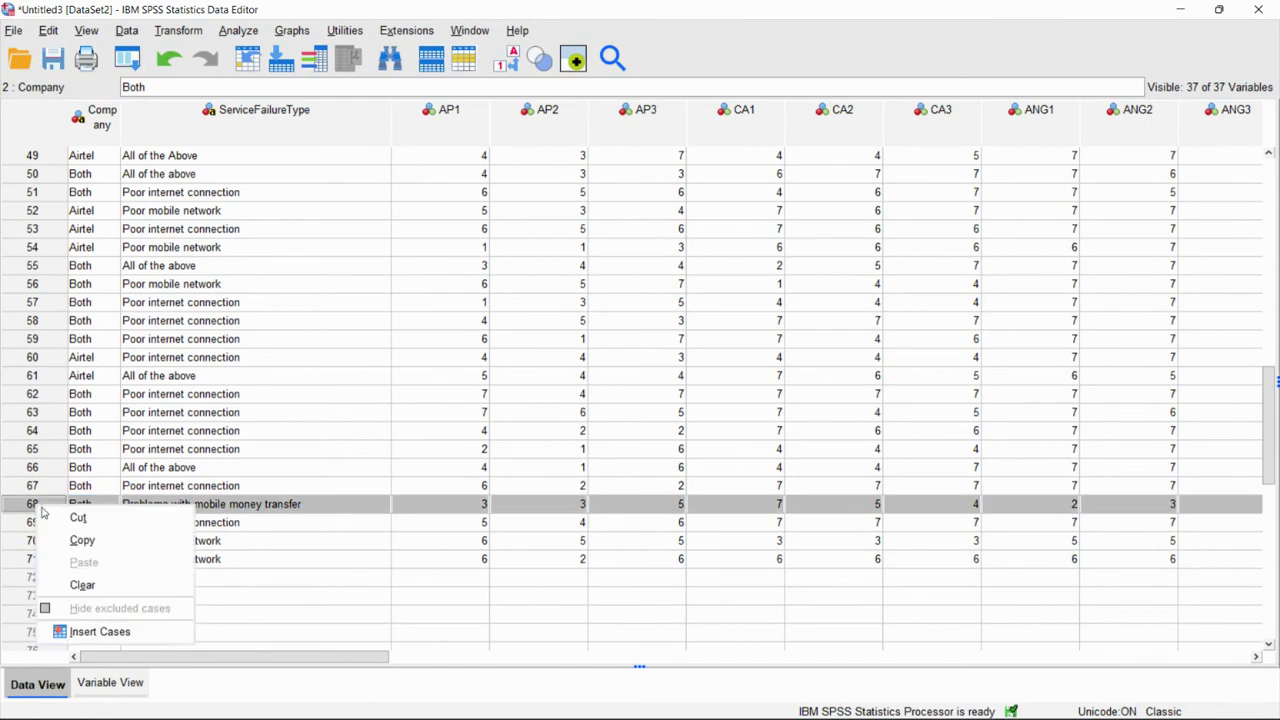
{"action": "left_click", "coordinate": [82, 584]}
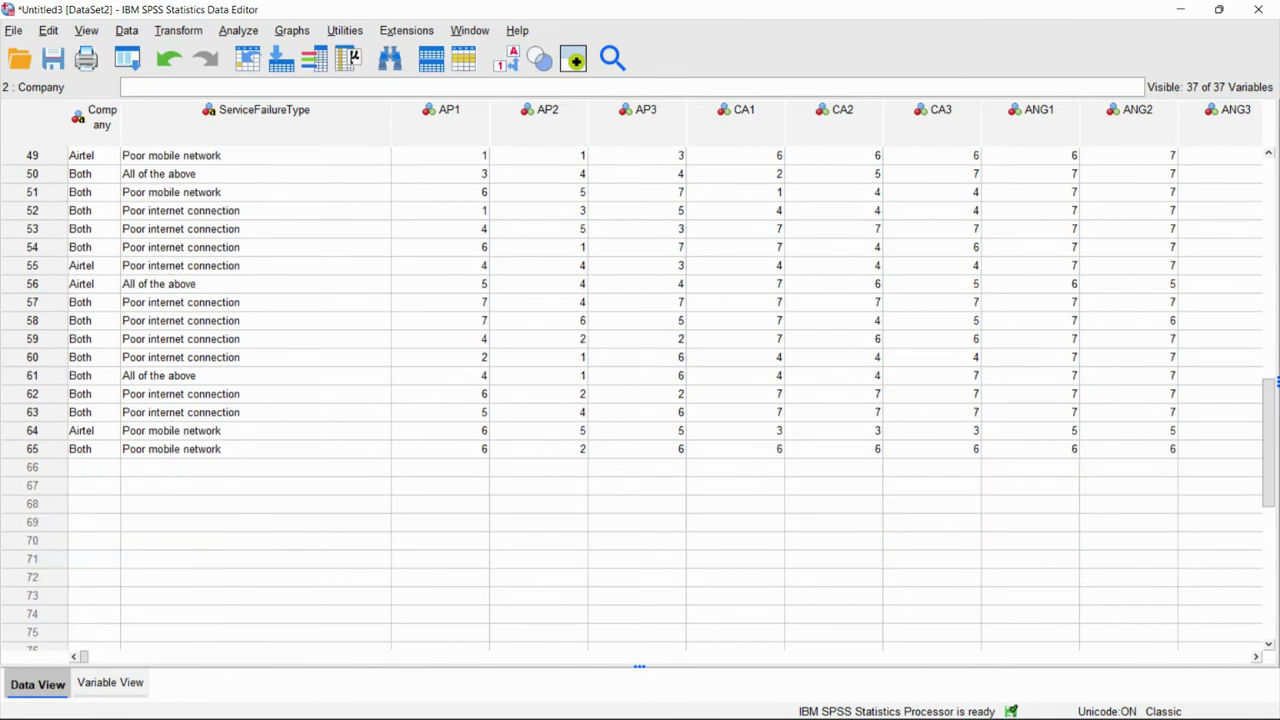
- Rerun the Explore analysis for mANG without the deleted cases and check the new boxplot for further outliers
{"action": "key", "text": "alt+Tab"}
{"action": "double_click", "coordinate": [337, 25]}
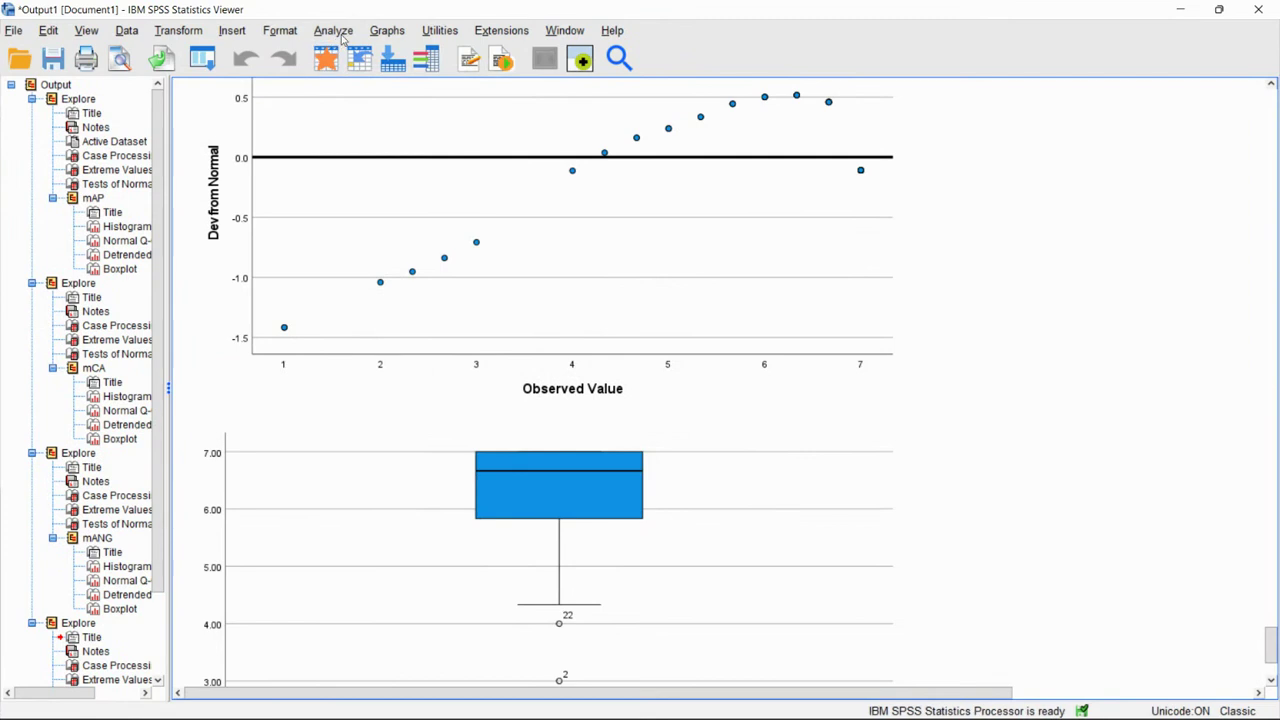
{"action": "left_click", "coordinate": [335, 32]}
{"action": "mouse_move", "coordinate": [425, 118]}
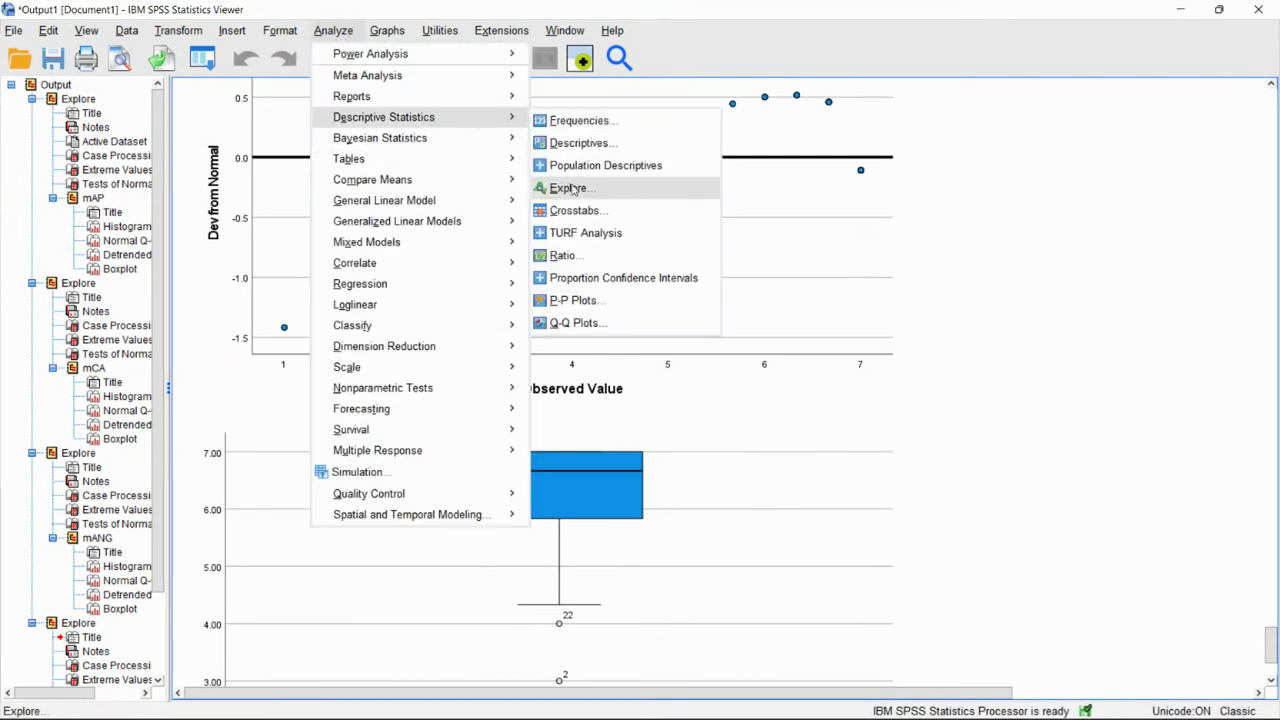
{"action": "left_click", "coordinate": [567, 189]}
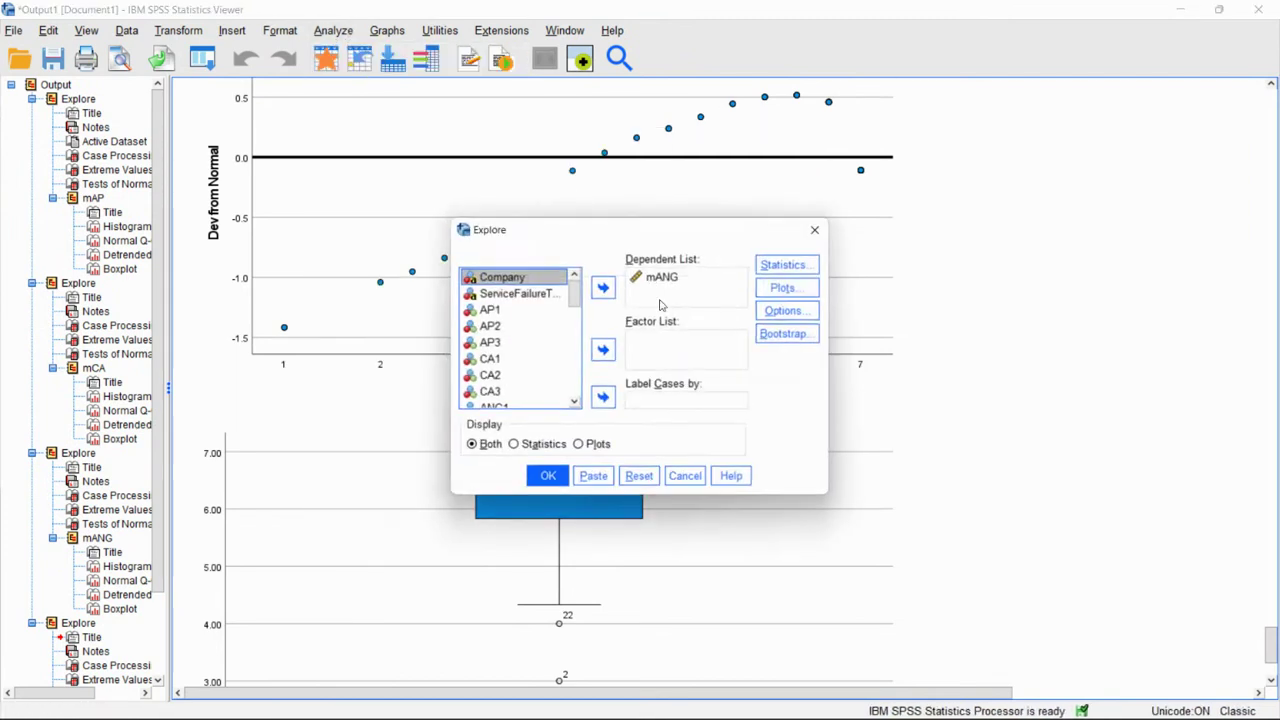
{"action": "left_click", "coordinate": [549, 478]}
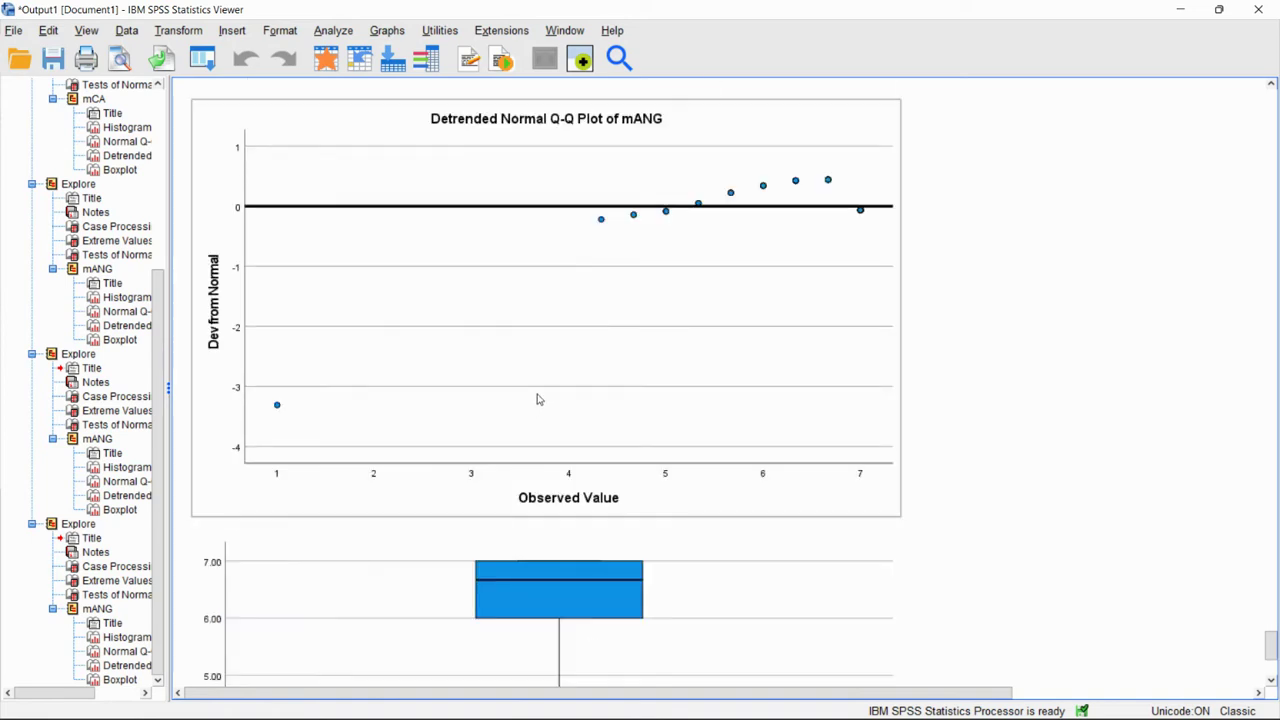
{"action": "scroll", "coordinate": [537, 400], "scroll_direction": "down", "scroll_amount": 5}
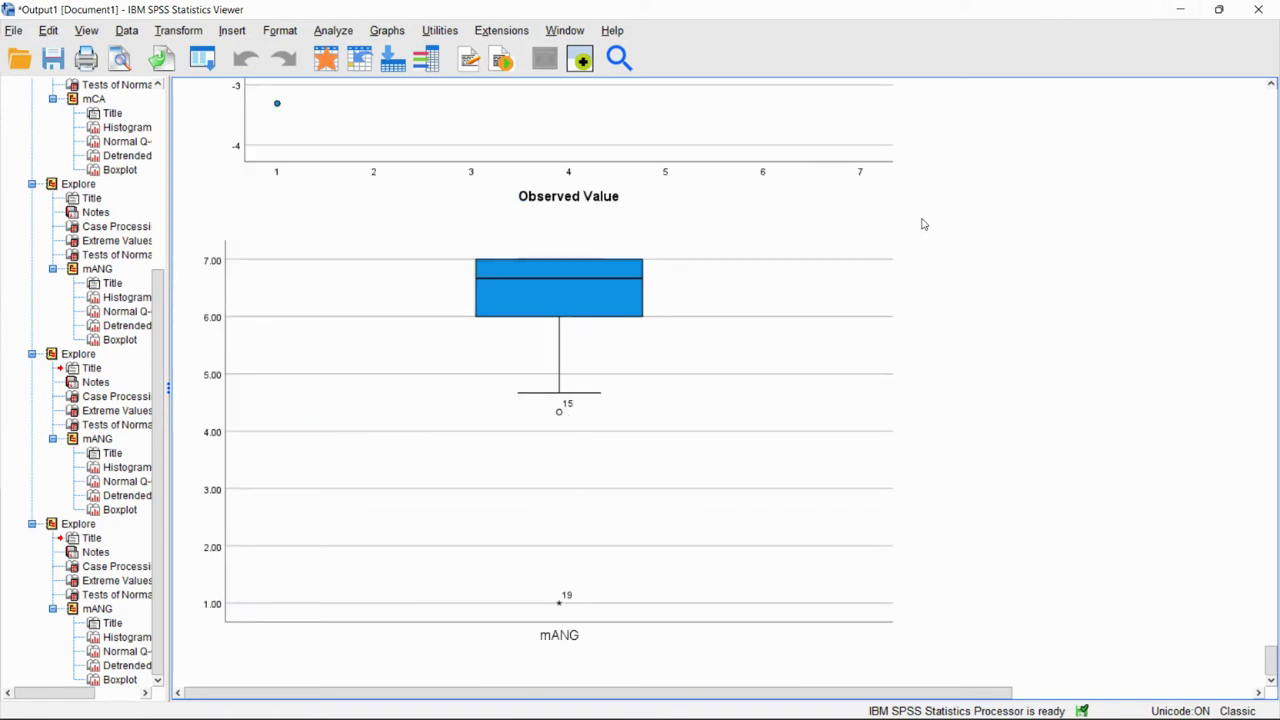
{"action": "scroll", "coordinate": [1007, 152], "scroll_direction": "up", "scroll_amount": 3}
- Go back to the dataset and delete the two outlying cases 15 and 19
{"action": "left_click", "coordinate": [1180, 9]}
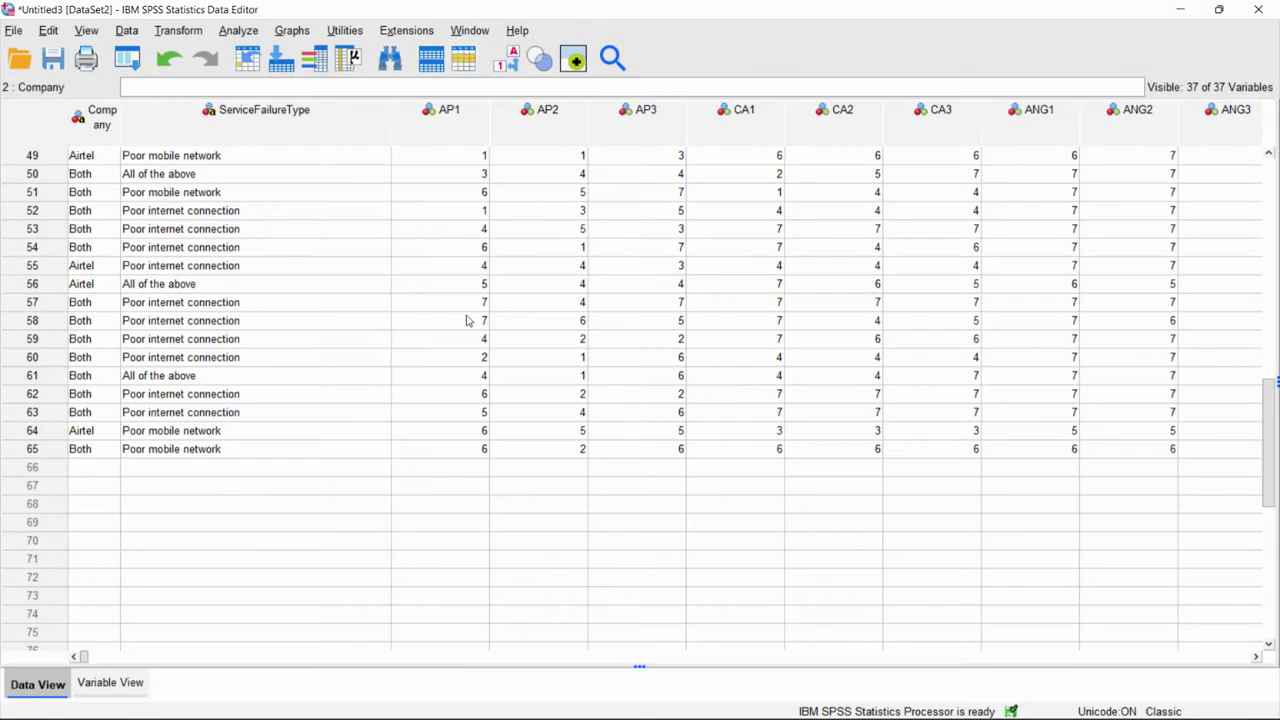
{"action": "scroll", "coordinate": [50, 320], "scroll_direction": "up", "scroll_amount": 14}
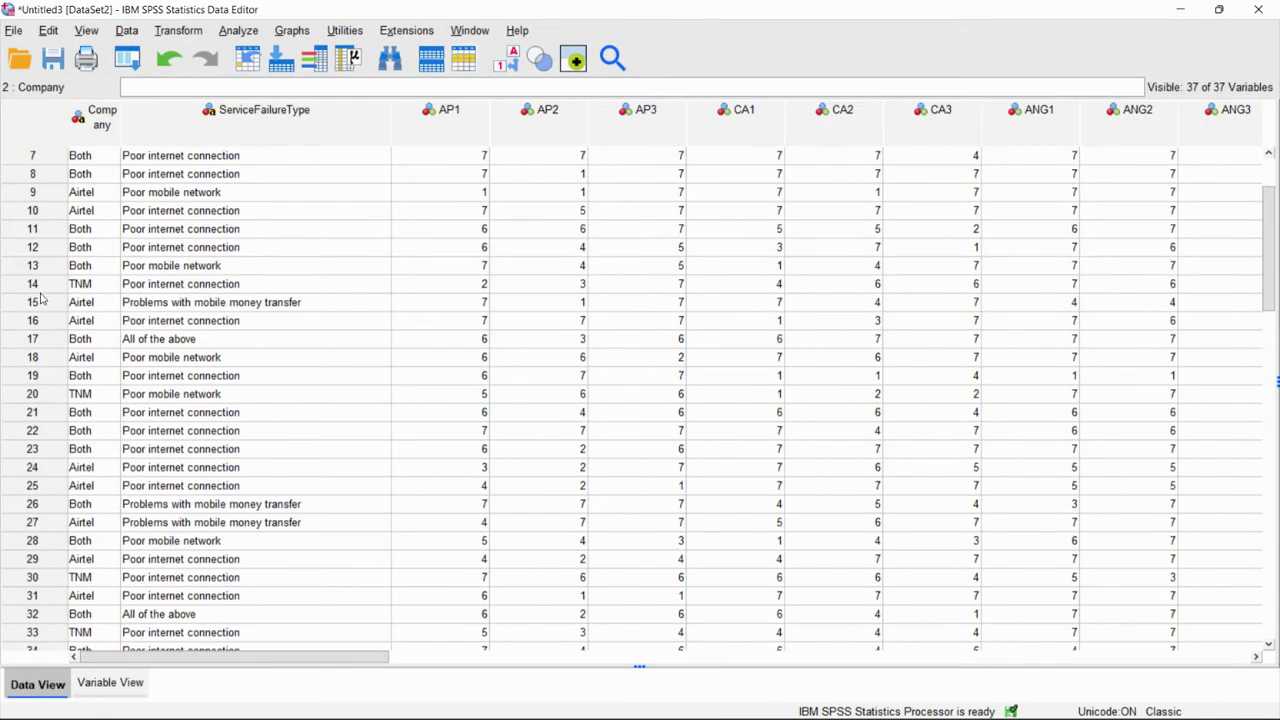
{"action": "left_click", "coordinate": [36, 302]}
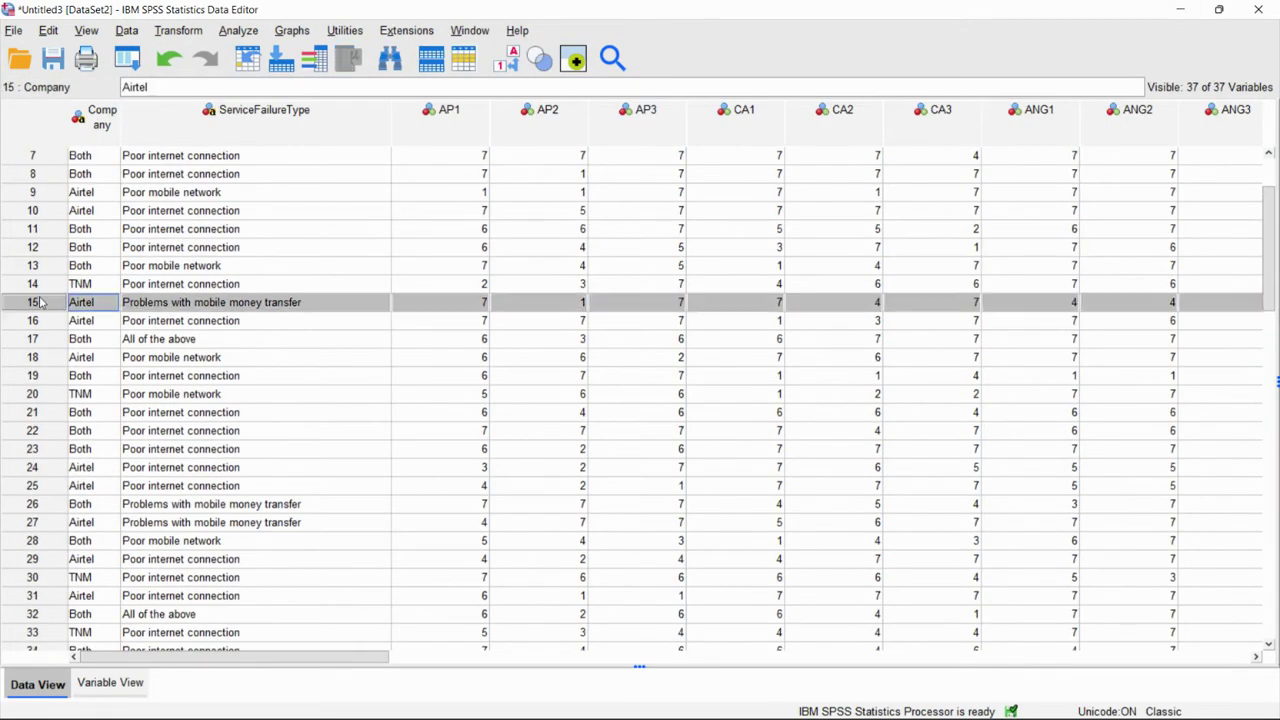
{"action": "left_click", "coordinate": [36, 376], "text": "ctrl"}
{"action": "right_click", "coordinate": [40, 380]}
{"action": "left_click", "coordinate": [84, 460]}
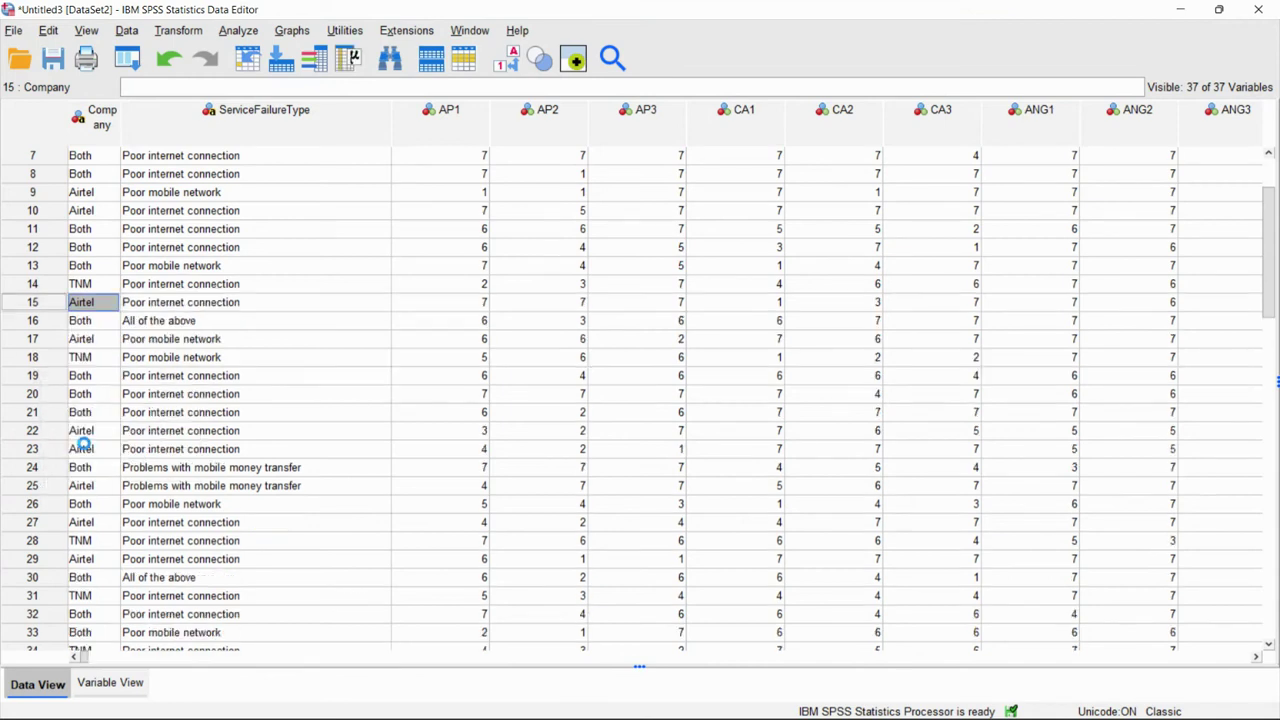
- Run Explore on mANG again without cases 15 and 19 and inspect the resulting boxplot for outliers
{"action": "left_click", "coordinate": [242, 32]}
{"action": "mouse_move", "coordinate": [300, 117]}
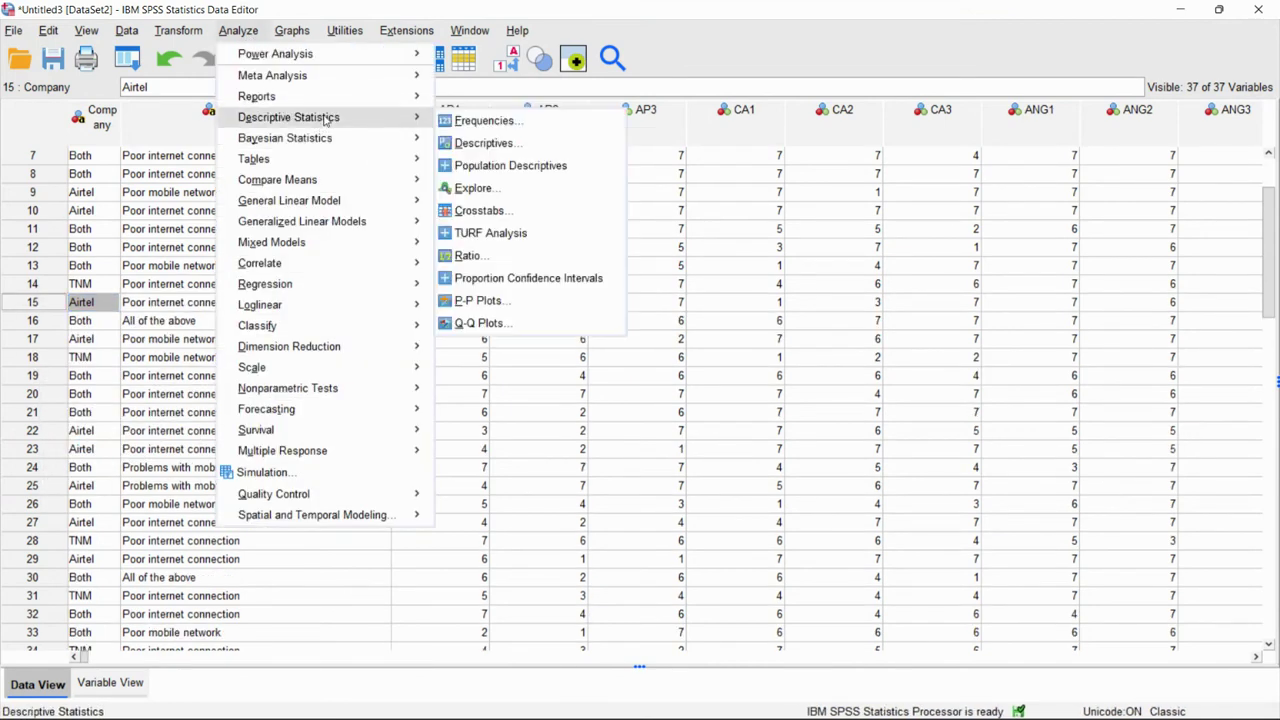
{"action": "left_click", "coordinate": [473, 189]}
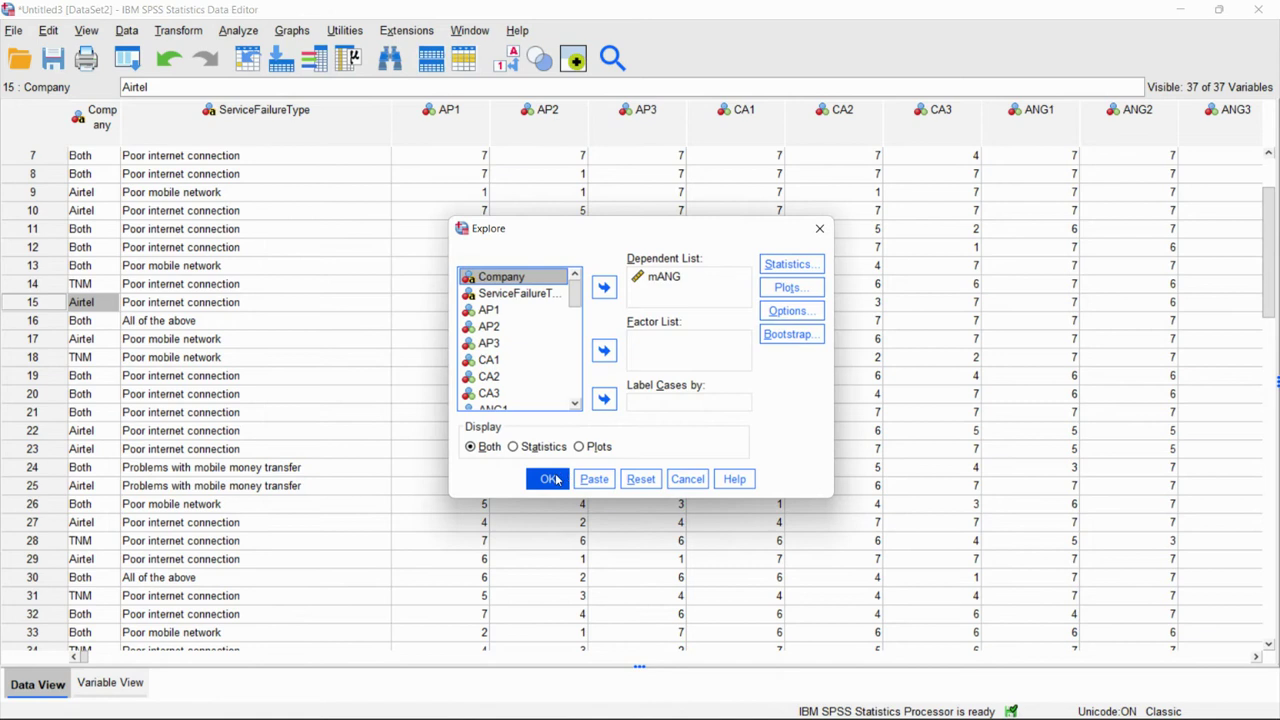
{"action": "left_click", "coordinate": [549, 479]}
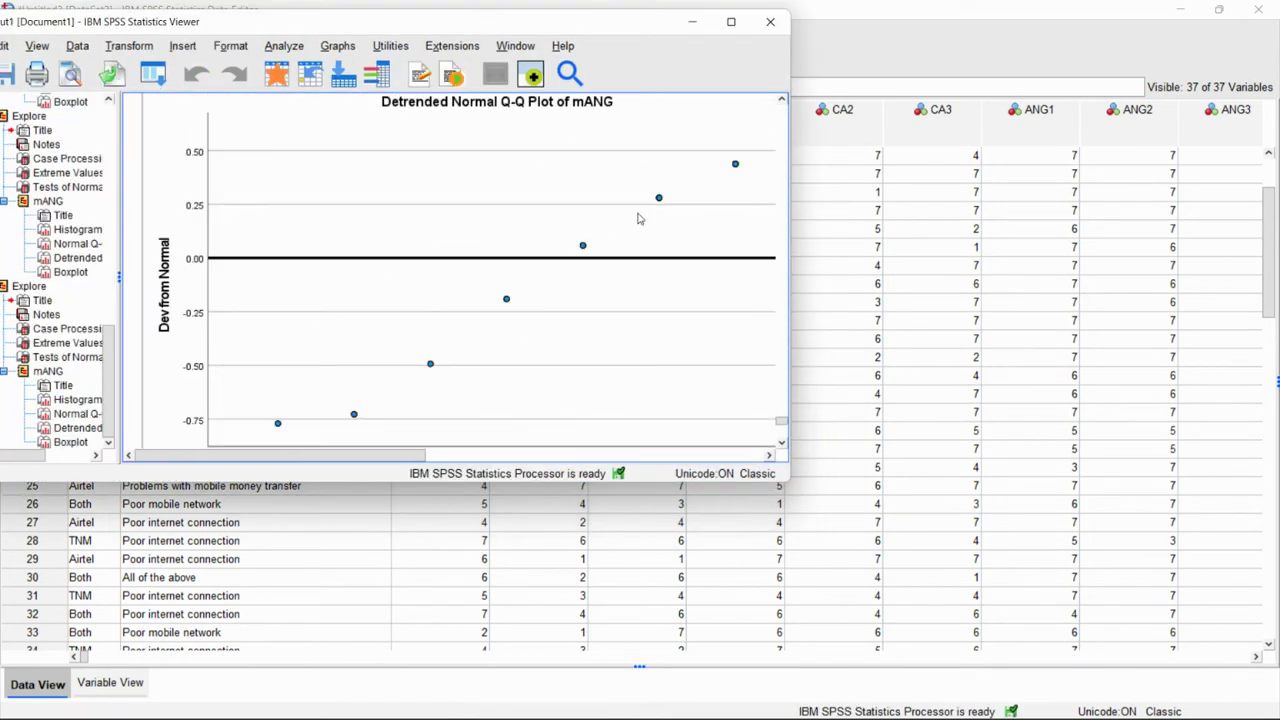
{"action": "left_click", "coordinate": [731, 21]}
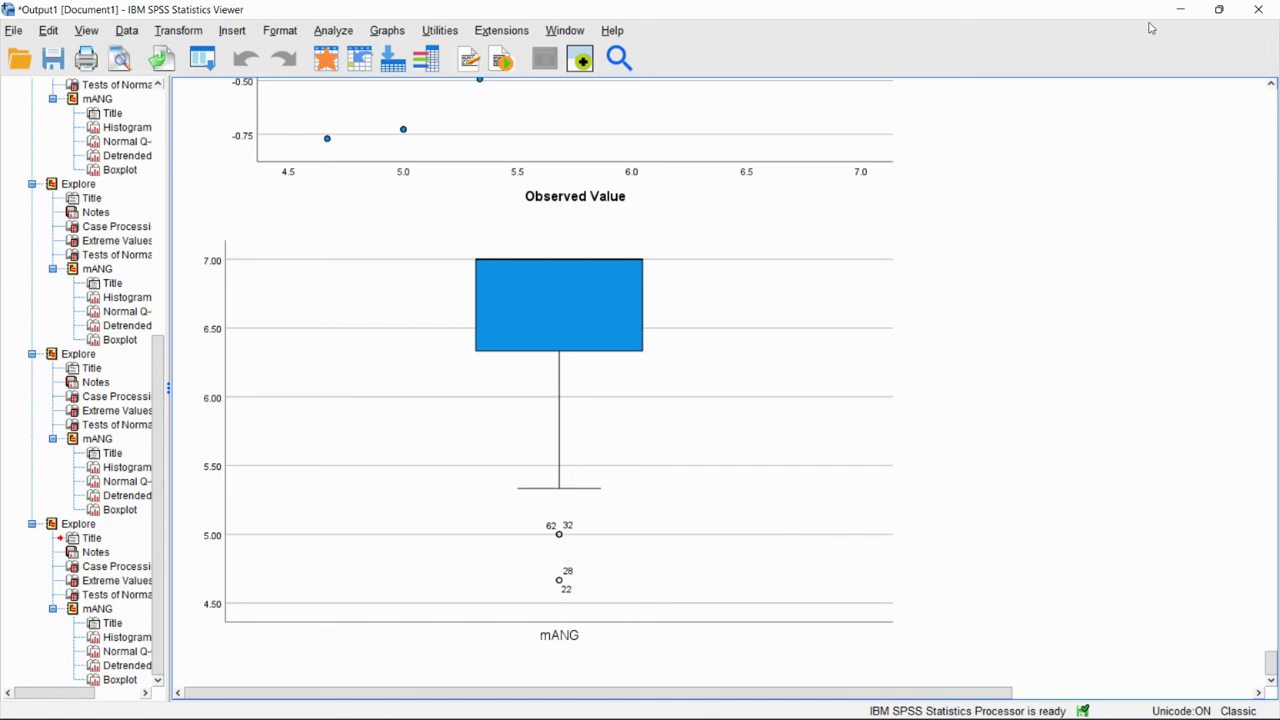
- Return to the dataset and delete outlying cases 22, 28, 32 and 62 together, rechecking the case numbers against the mANG boxplot
{"action": "left_click", "coordinate": [1180, 9]}
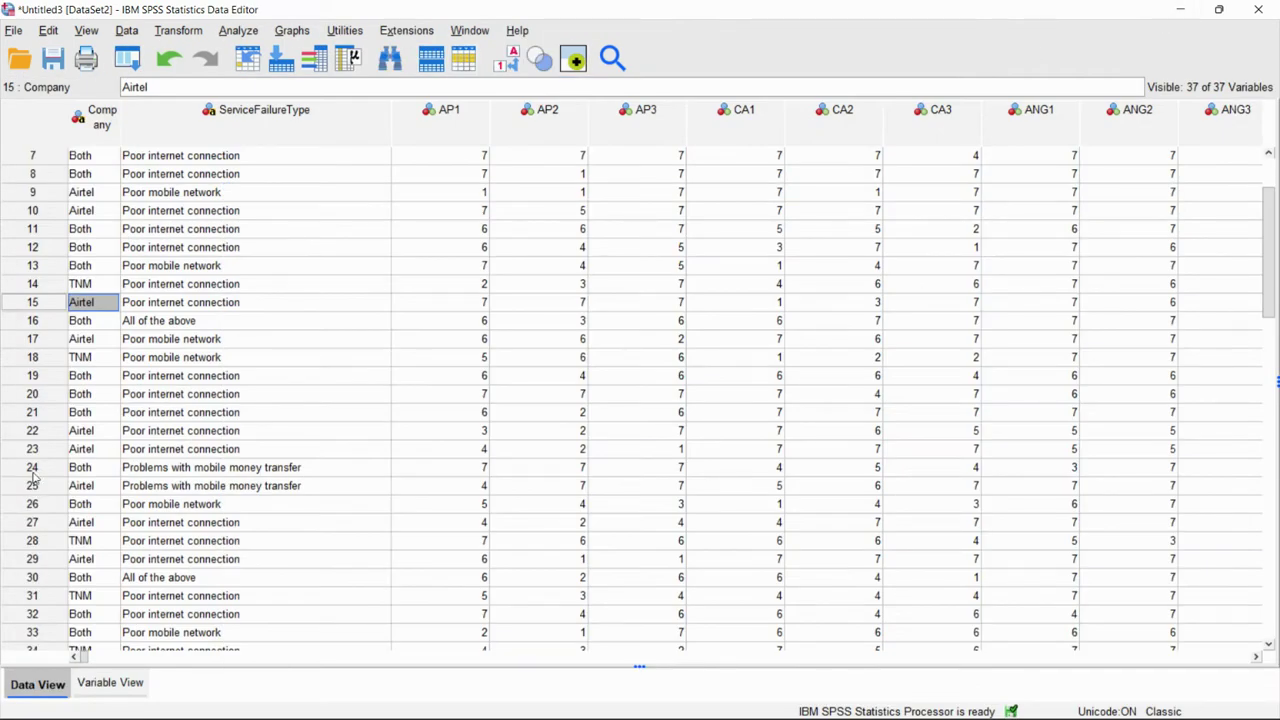
{"action": "left_click", "coordinate": [33, 431]}
{"action": "left_click", "coordinate": [43, 541], "text": "ctrl"}
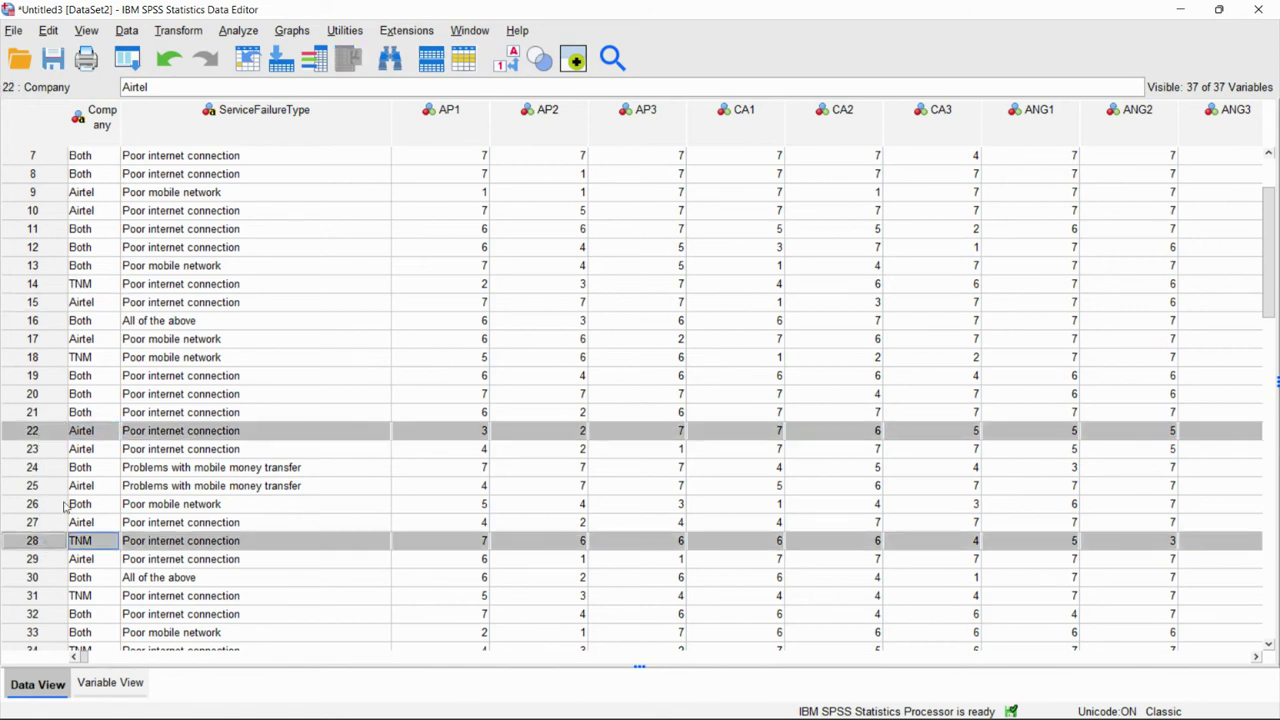
{"action": "scroll", "coordinate": [57, 454], "scroll_direction": "down", "scroll_amount": 7}
{"action": "left_click", "coordinate": [33, 229], "text": "ctrl"}
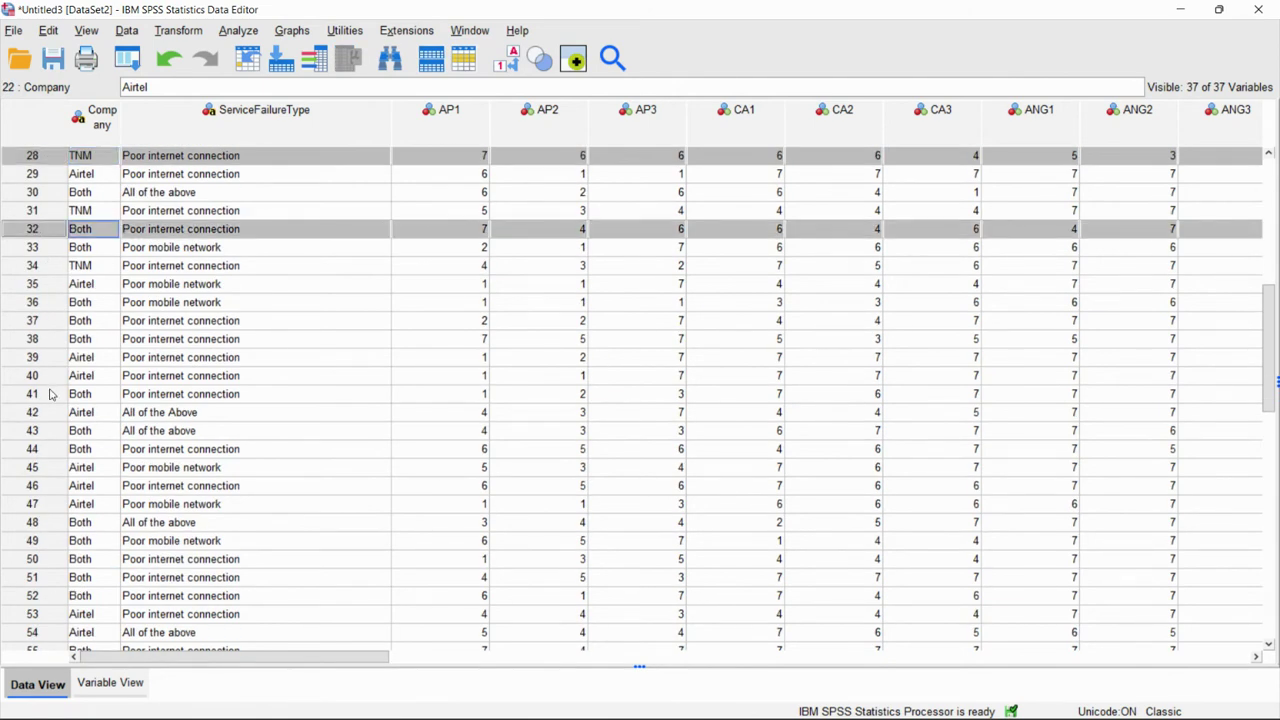
{"action": "scroll", "coordinate": [45, 460], "scroll_direction": "down", "scroll_amount": 5}
{"action": "left_click", "coordinate": [34, 504], "text": "ctrl"}
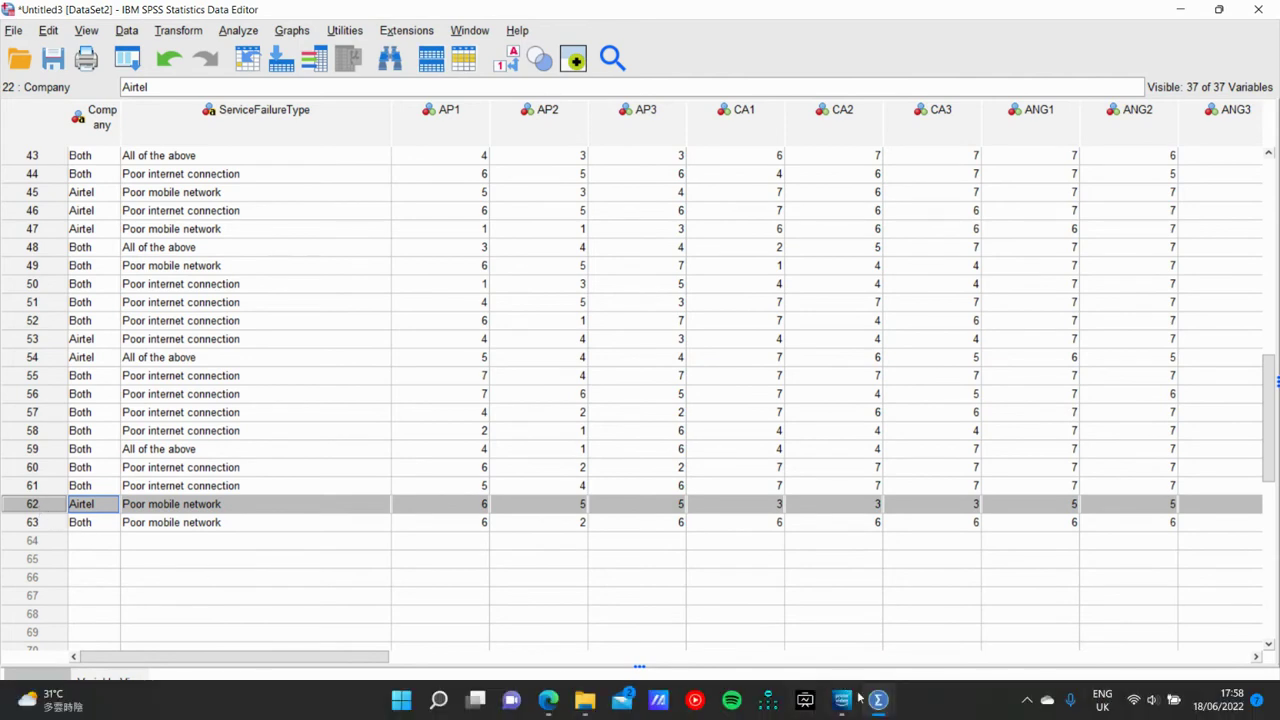
{"action": "mouse_move", "coordinate": [874, 704]}
{"action": "left_click", "coordinate": [1058, 610]}
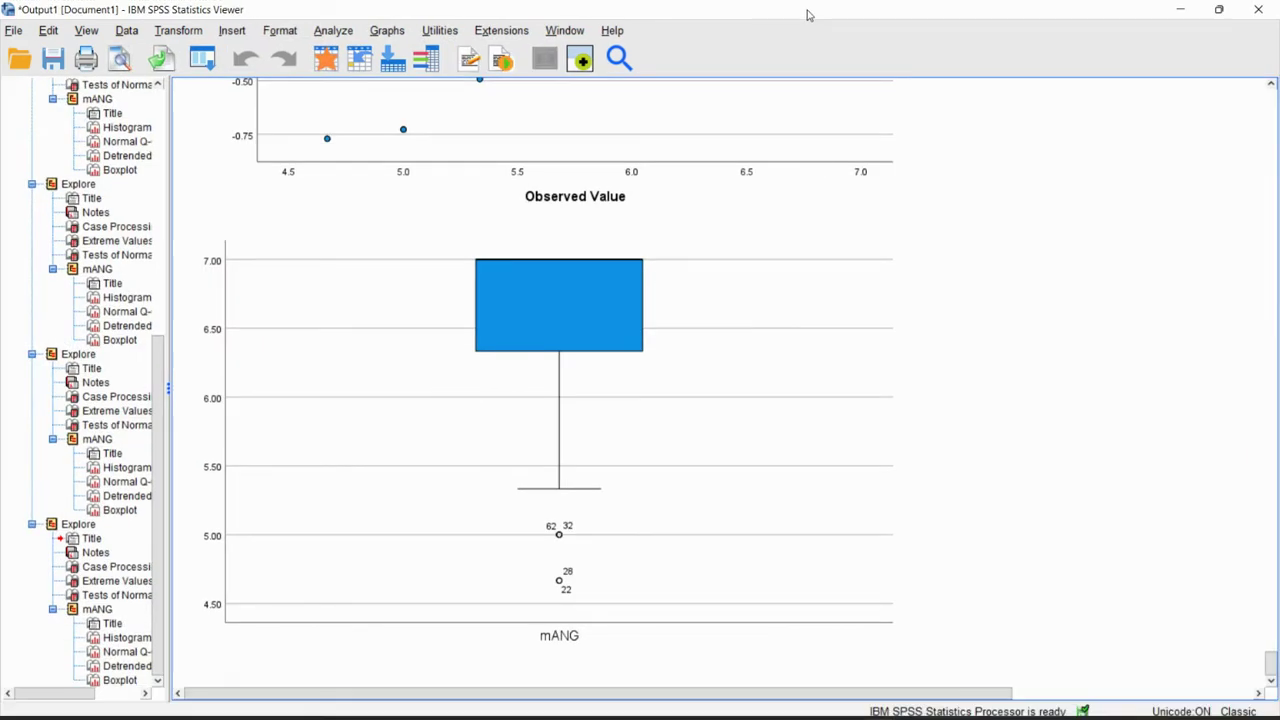
{"action": "left_click", "coordinate": [750, 252]}
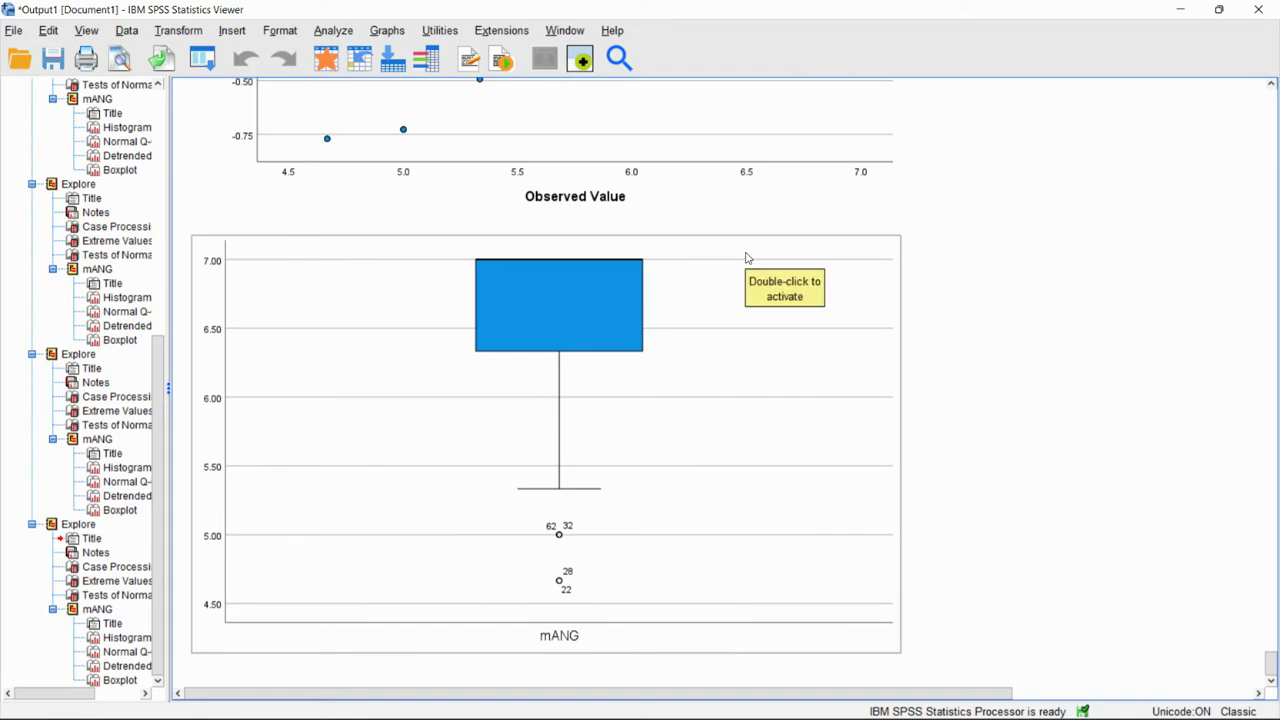
{"action": "left_click", "coordinate": [802, 220]}
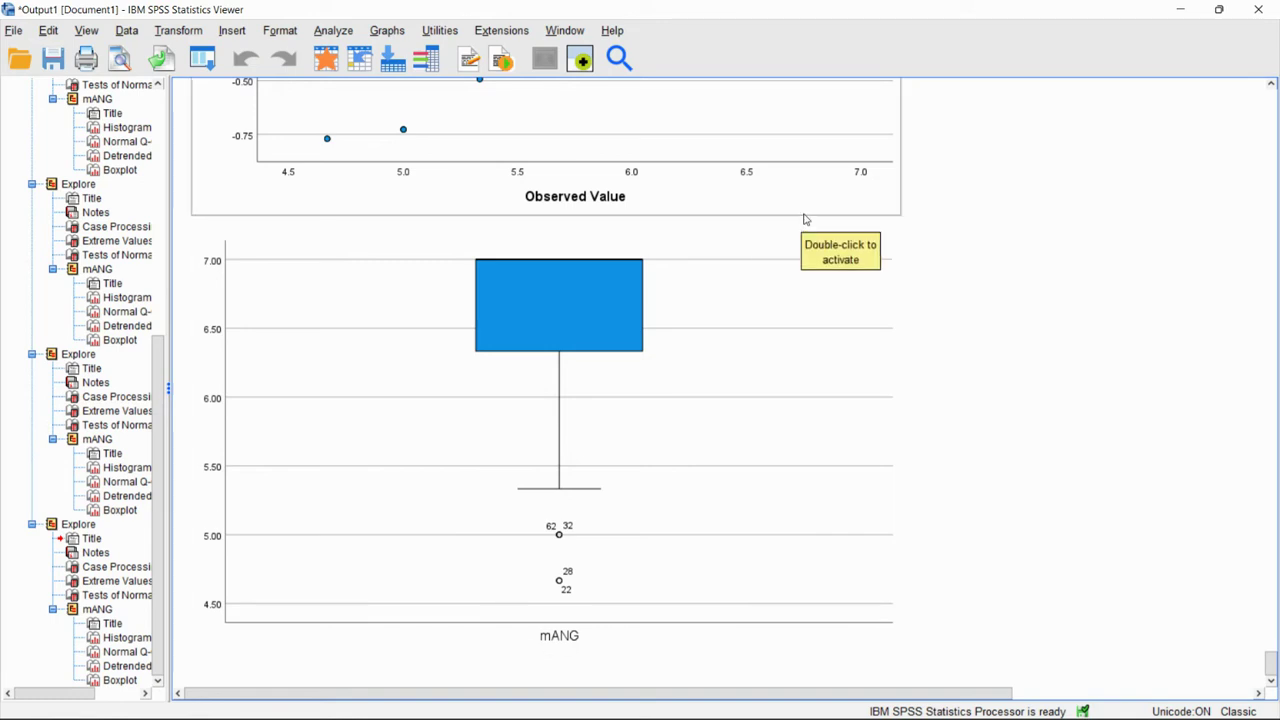
{"action": "left_click", "coordinate": [1180, 10]}
{"action": "mouse_move", "coordinate": [879, 700]}
{"action": "left_click", "coordinate": [1045, 610]}
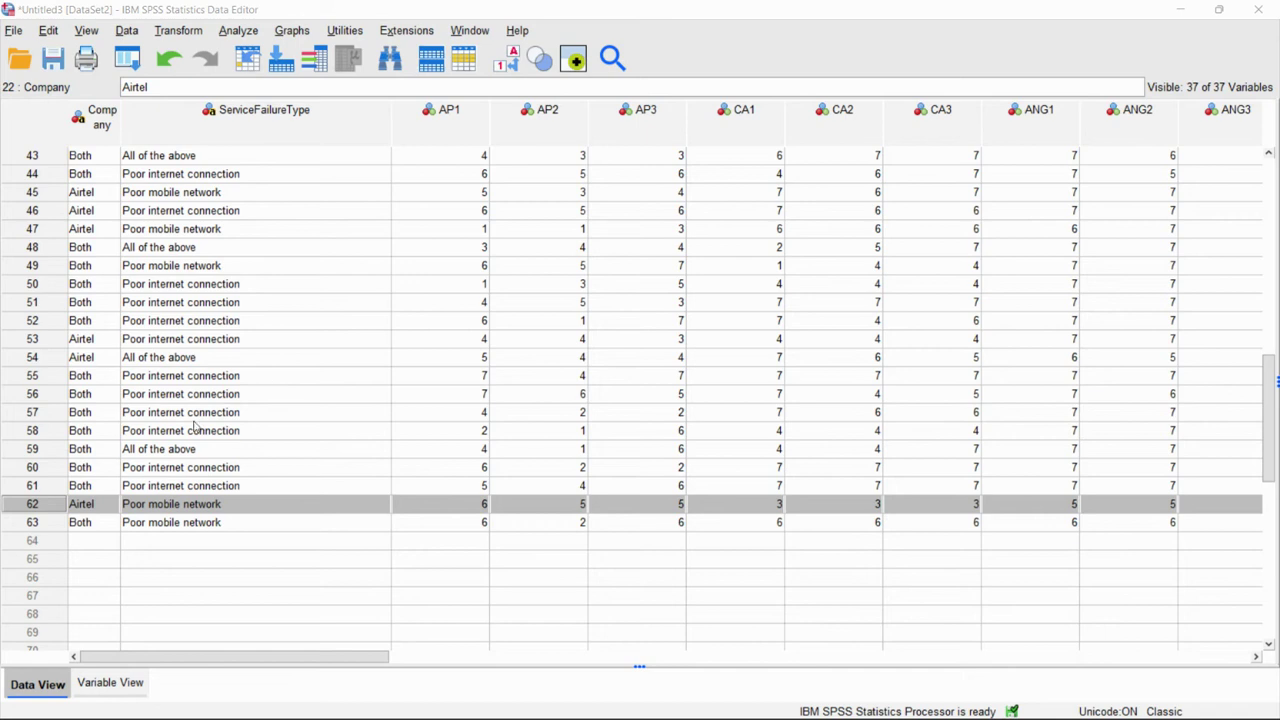
{"action": "scroll", "coordinate": [130, 452], "scroll_direction": "up", "scroll_amount": 13}
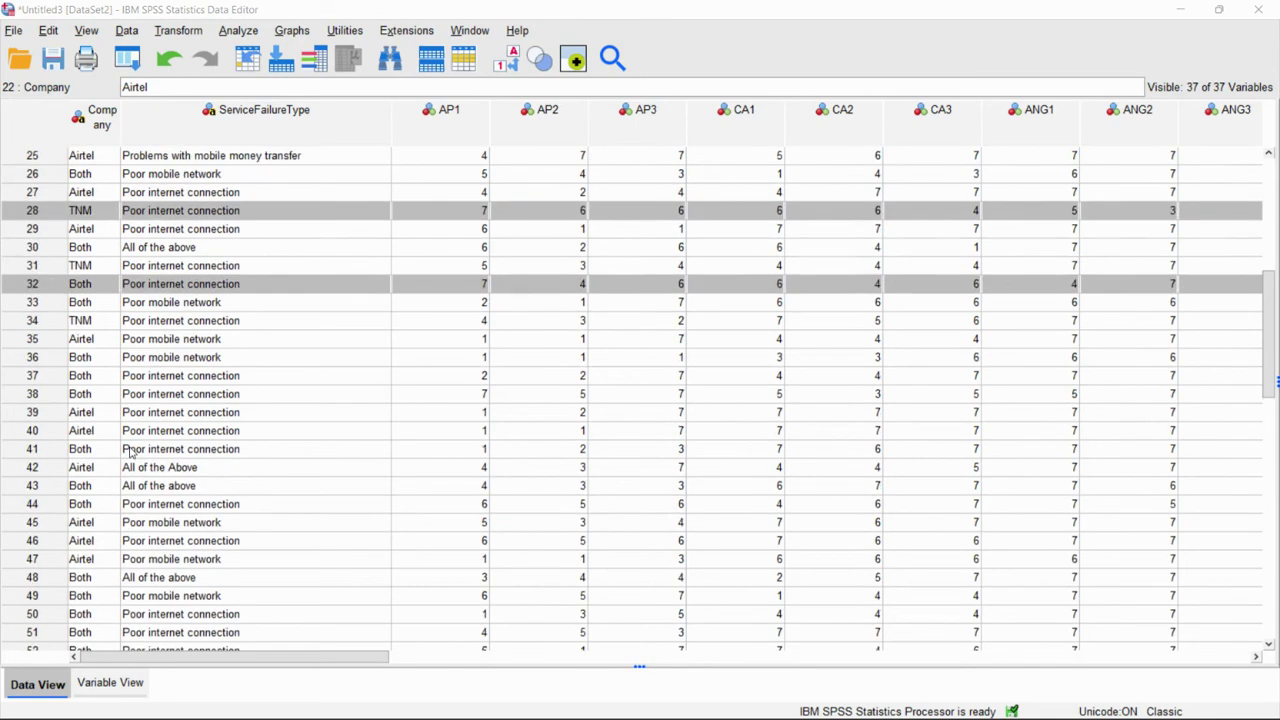
{"action": "scroll", "coordinate": [130, 452], "scroll_direction": "down", "scroll_amount": 3}
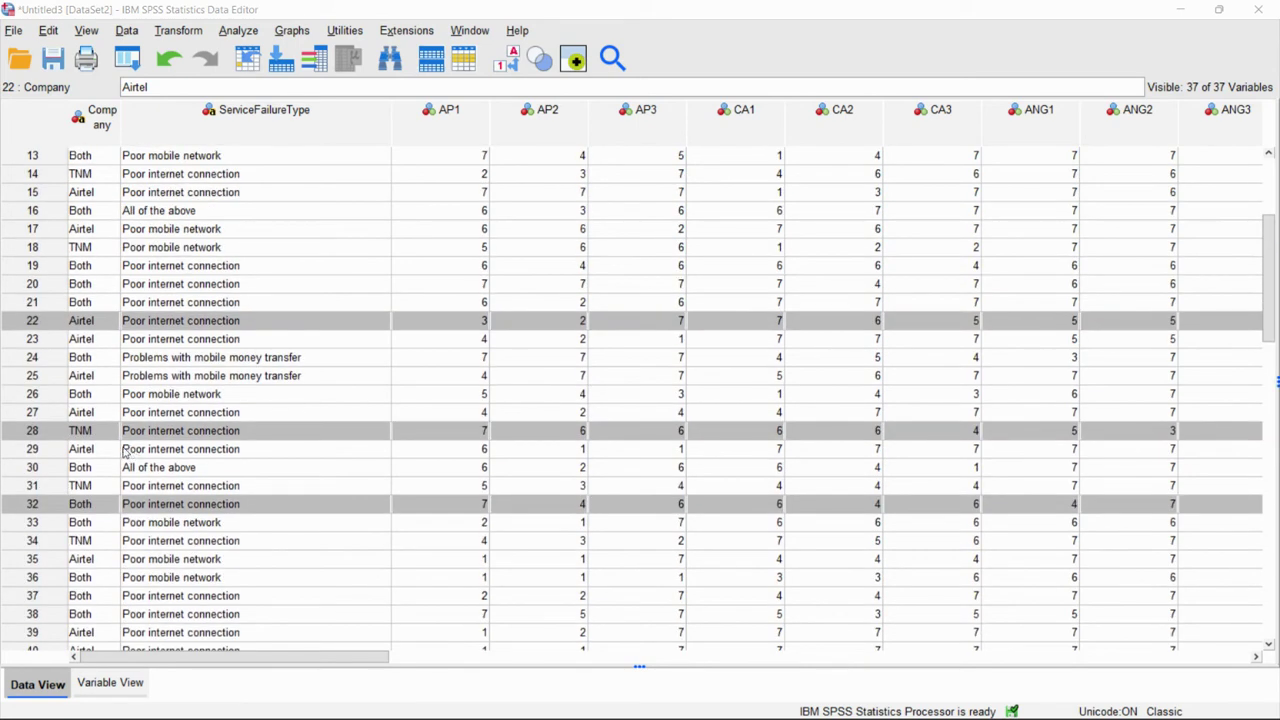
{"action": "right_click", "coordinate": [16, 513]}
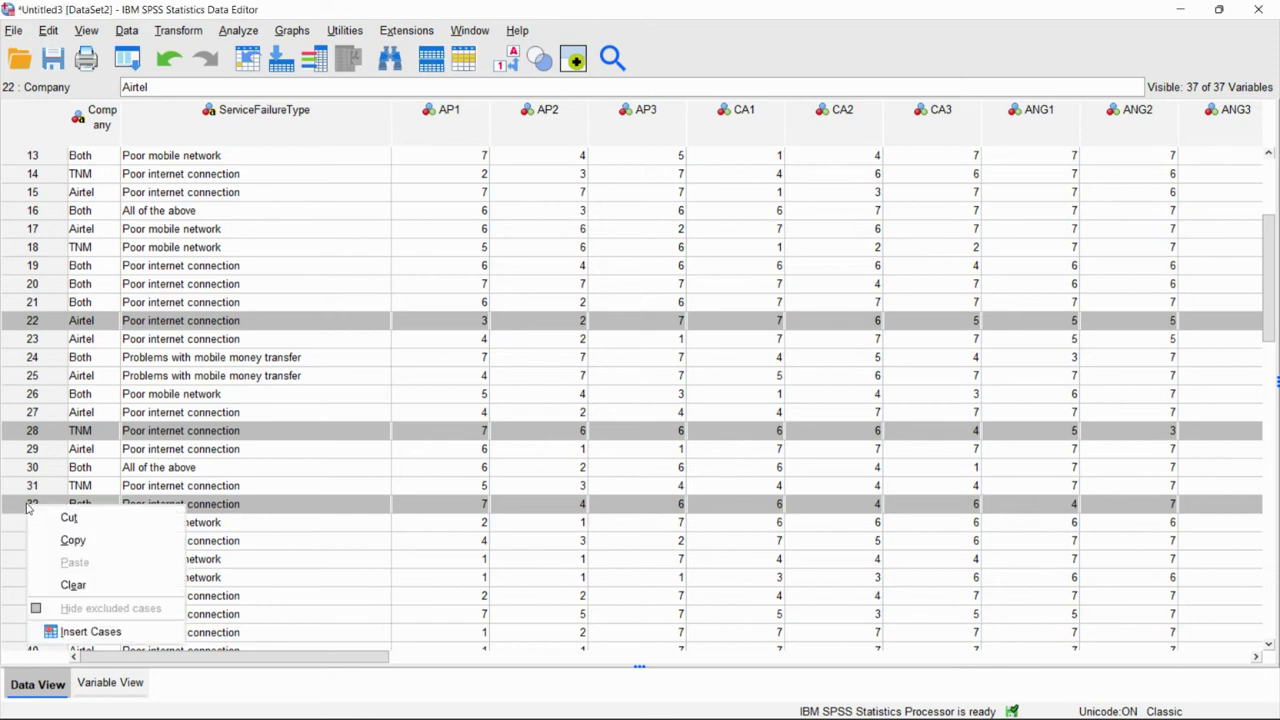
{"action": "left_click", "coordinate": [85, 585]}
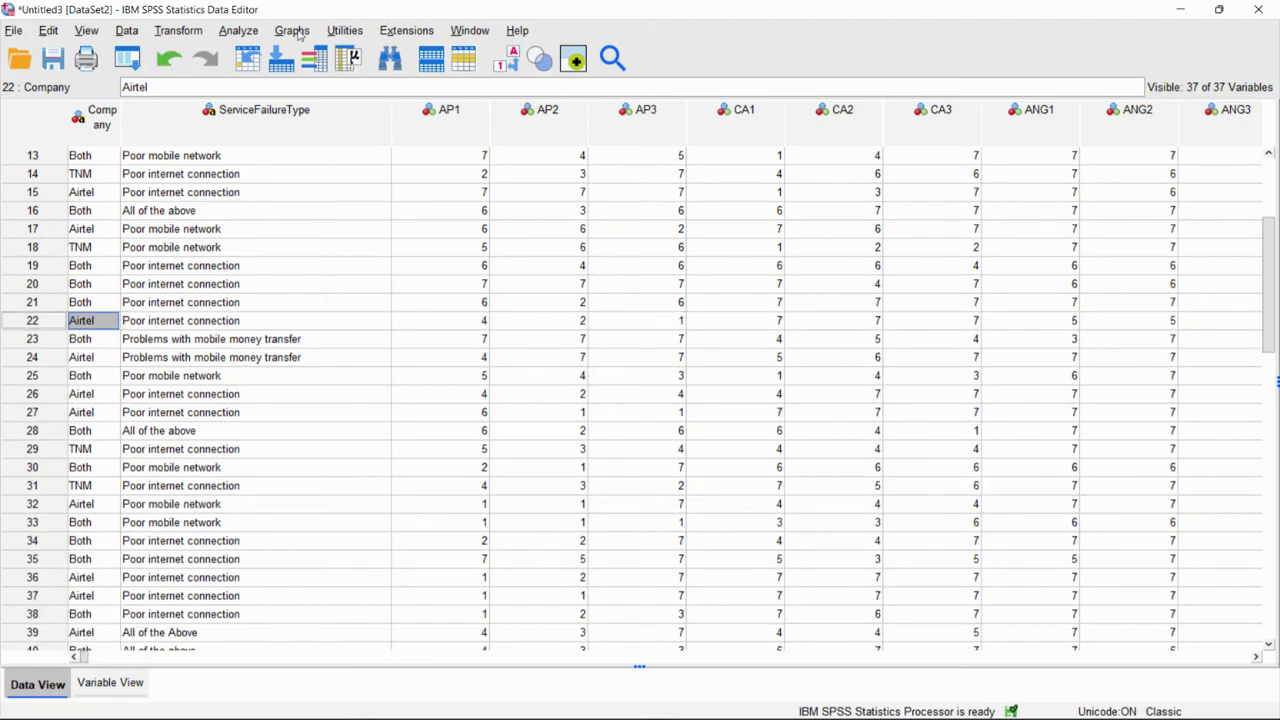
- Rerun the Explore analysis for mANG on the reduced dataset and check its boxplot for remaining outliers
{"action": "left_click", "coordinate": [247, 31]}
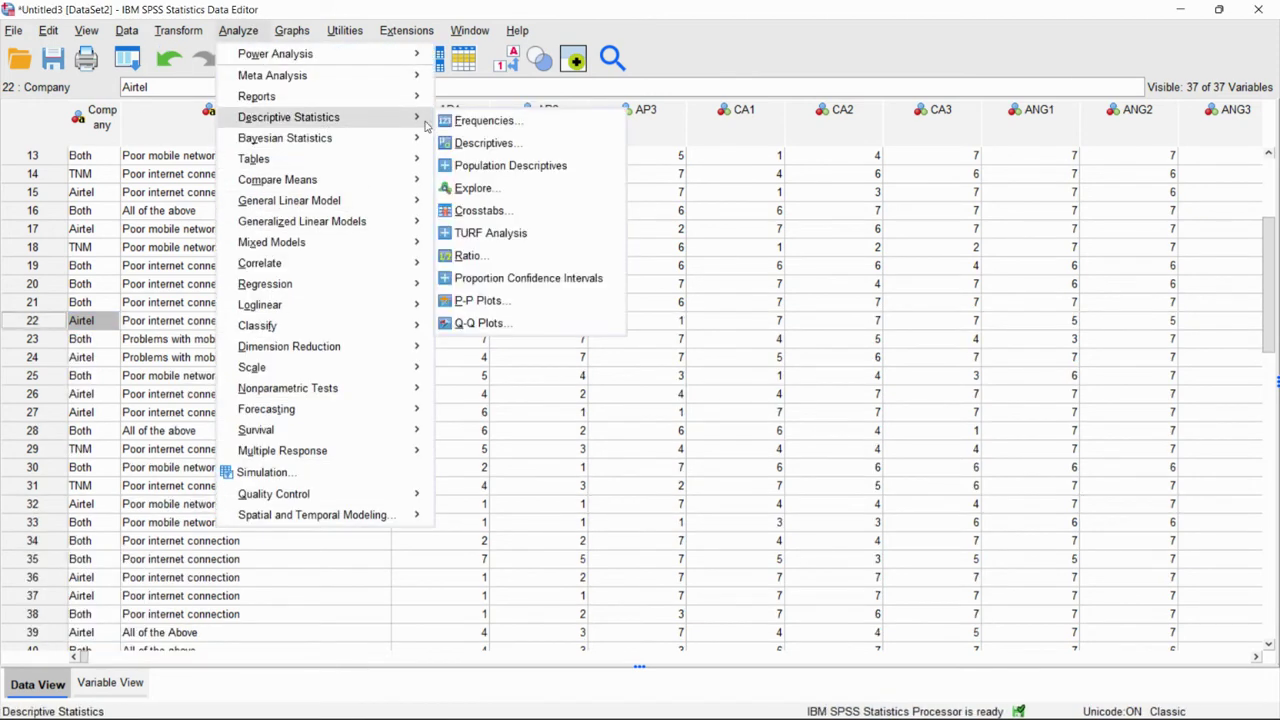
{"action": "mouse_move", "coordinate": [380, 117]}
{"action": "left_click", "coordinate": [472, 189]}
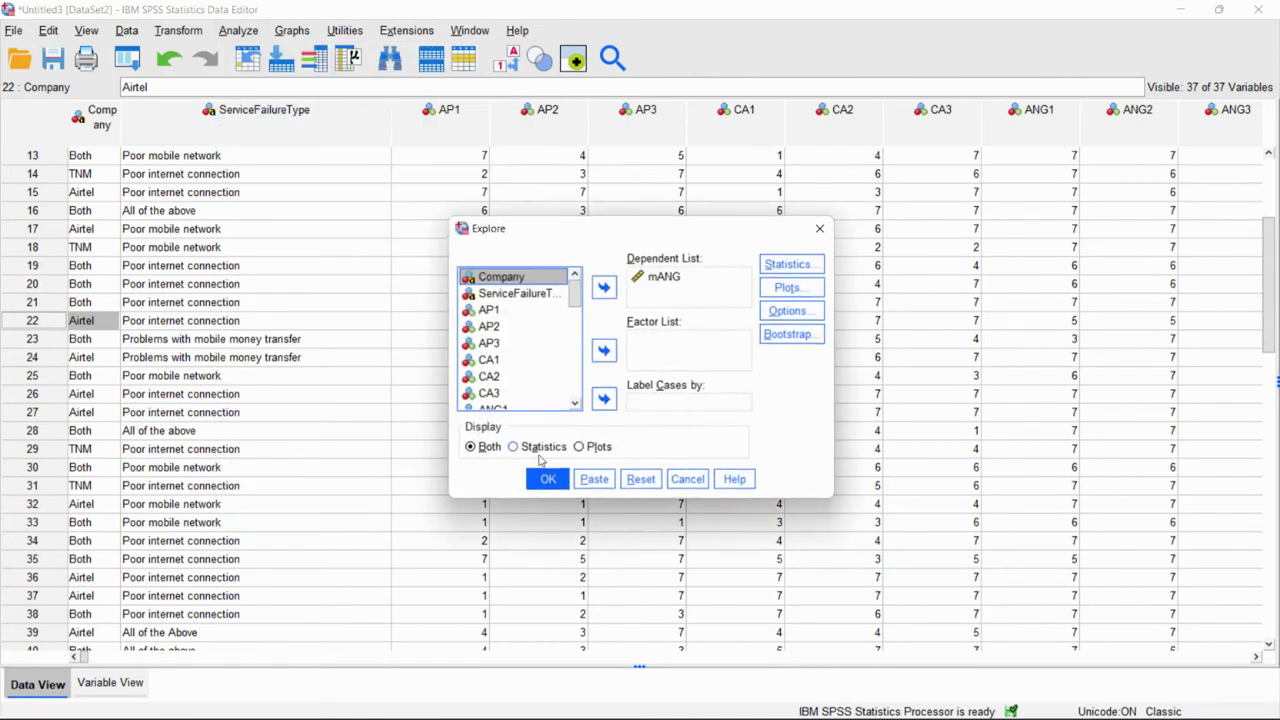
{"action": "left_click", "coordinate": [548, 479]}
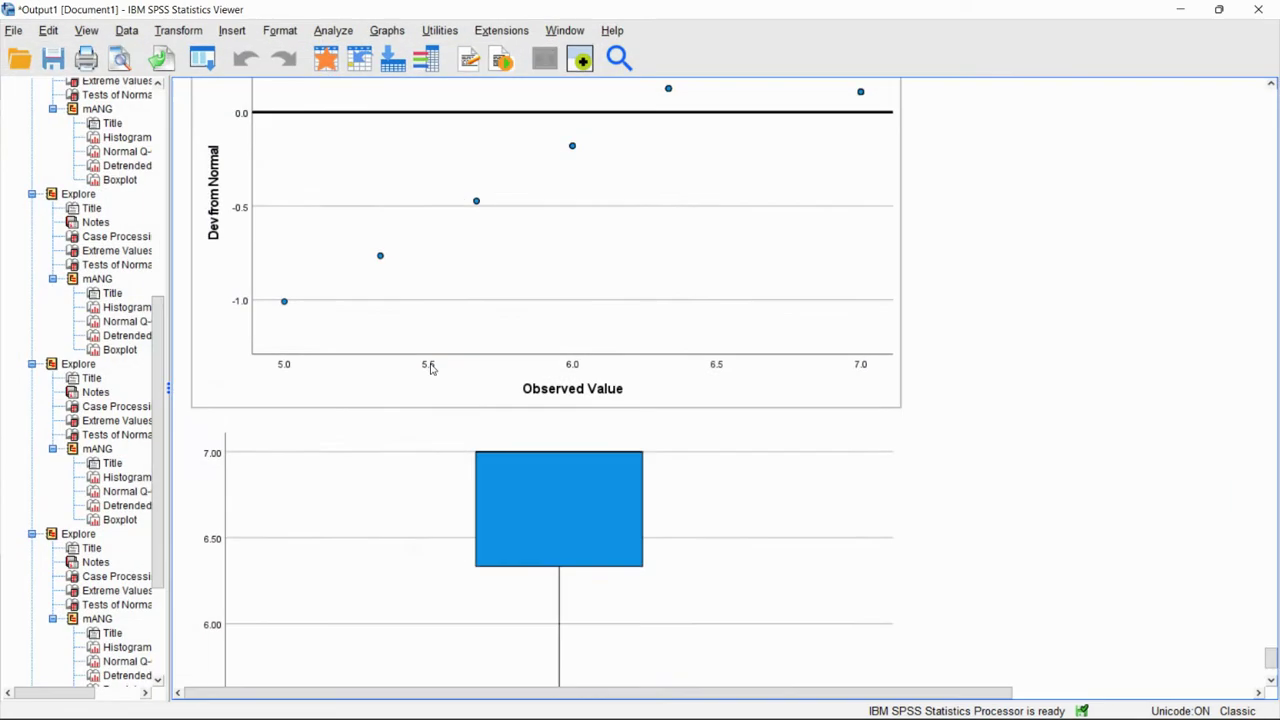
- Go back to the dataset and delete outlying case 51
{"action": "left_click", "coordinate": [1180, 9]}
{"action": "scroll", "coordinate": [38, 563], "scroll_direction": "down", "scroll_amount": 6}
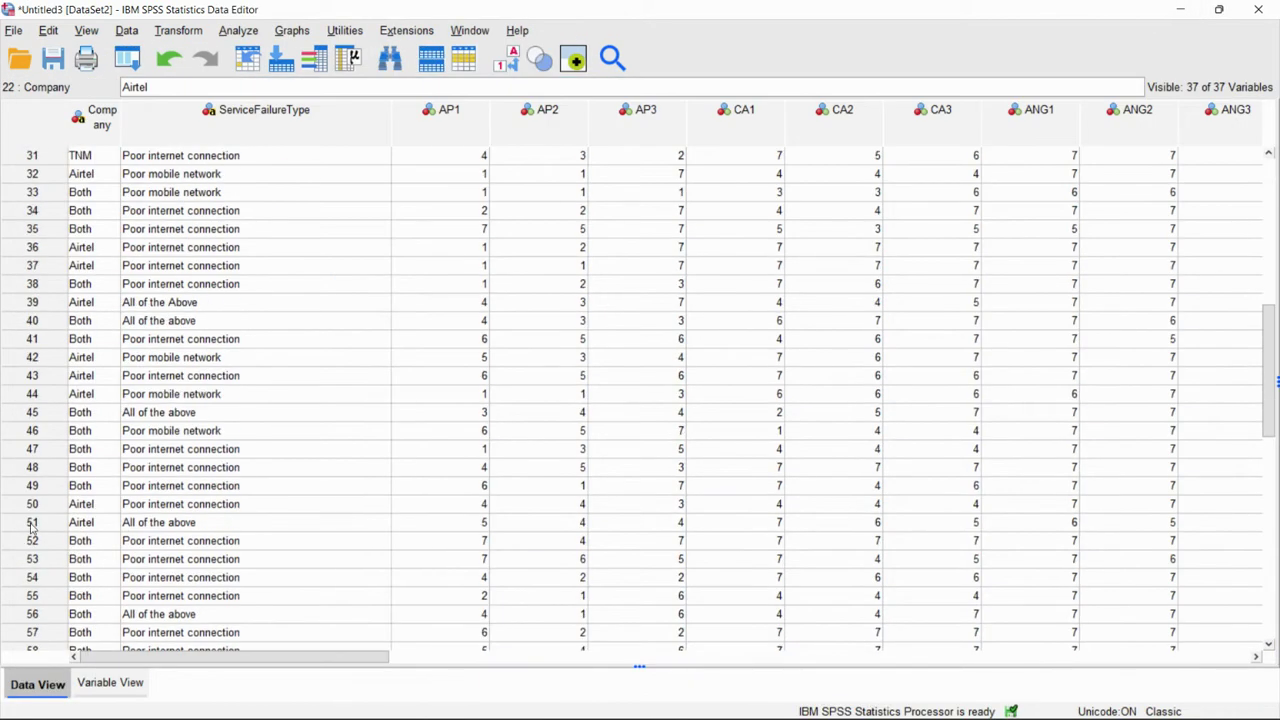
{"action": "left_click", "coordinate": [32, 524]}
{"action": "right_click", "coordinate": [32, 524]}
{"action": "left_click", "coordinate": [78, 604]}
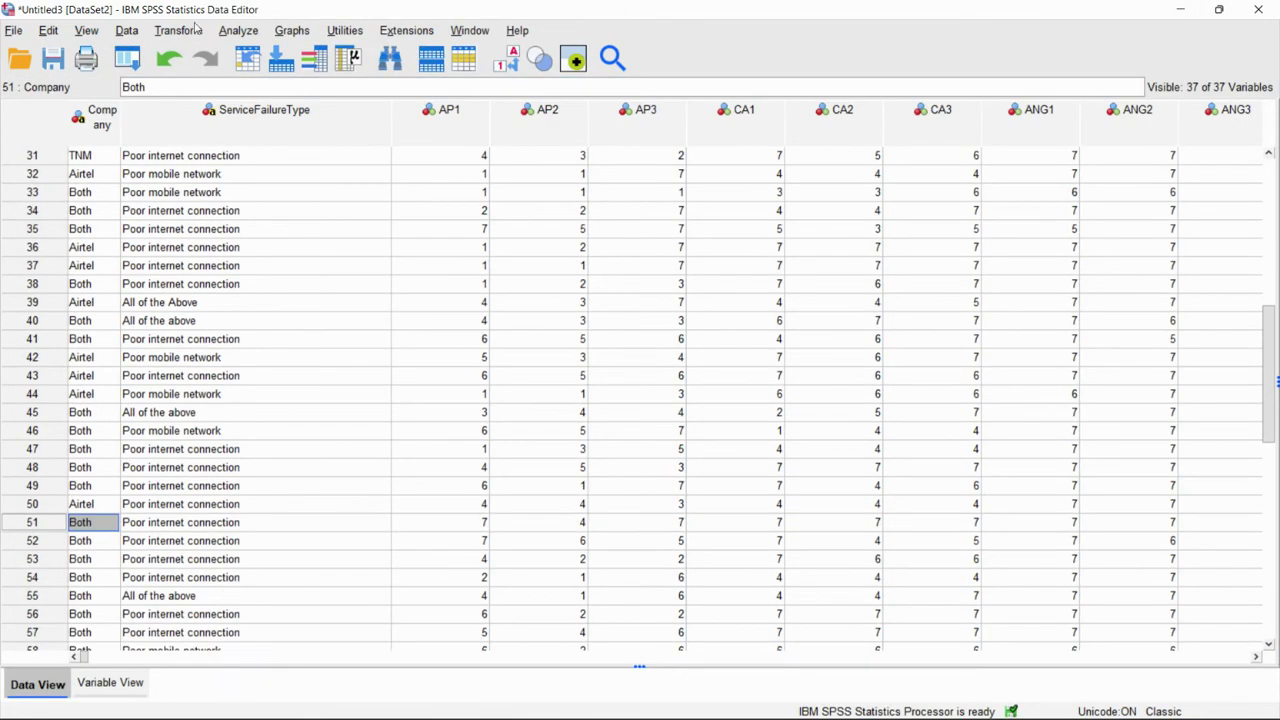
- Run Explore on mANG once more without case 51 and examine the new boxplot for outliers
{"action": "left_click", "coordinate": [238, 30]}
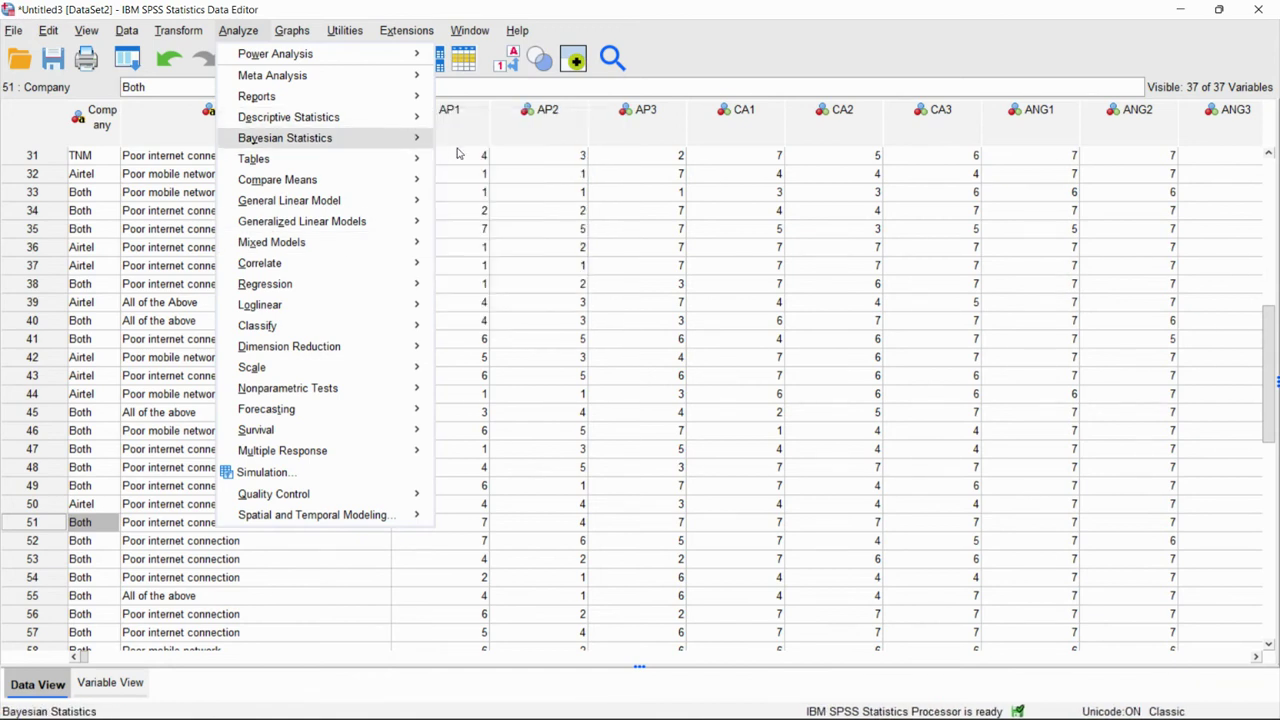
{"action": "mouse_move", "coordinate": [400, 117]}
{"action": "left_click", "coordinate": [466, 186]}
{"action": "left_click", "coordinate": [558, 481]}
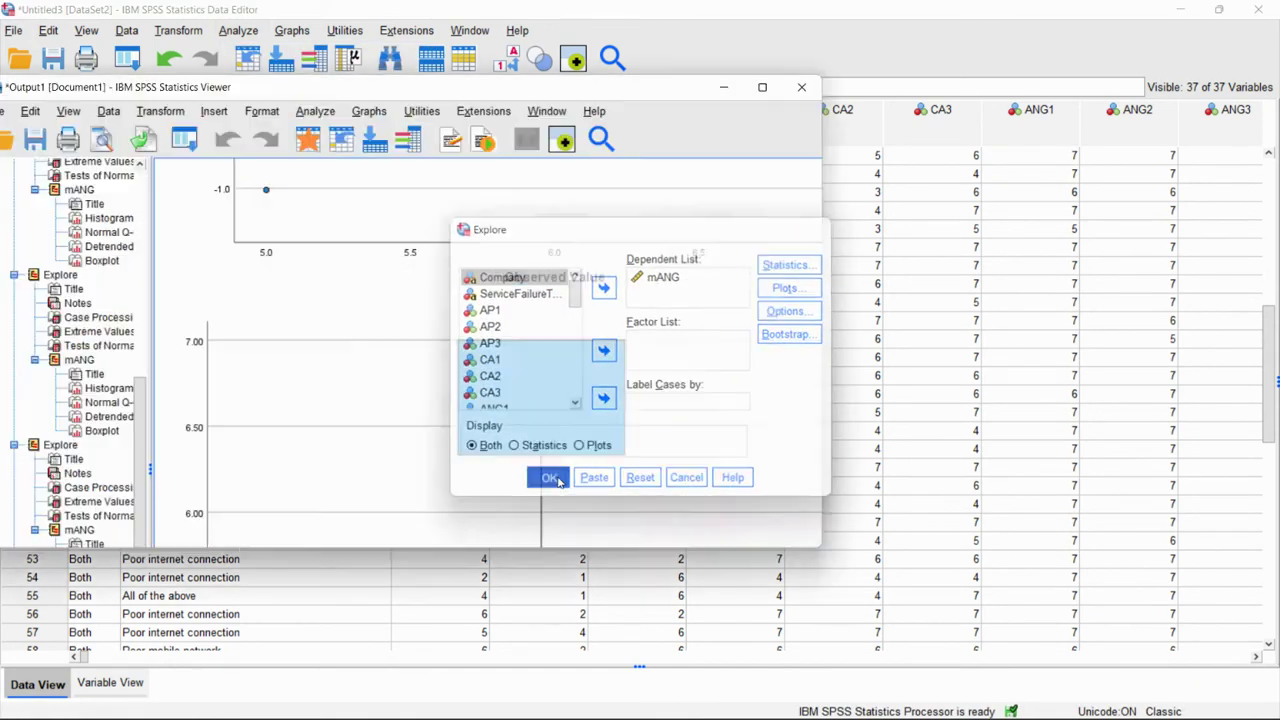
{"action": "left_click", "coordinate": [760, 88]}
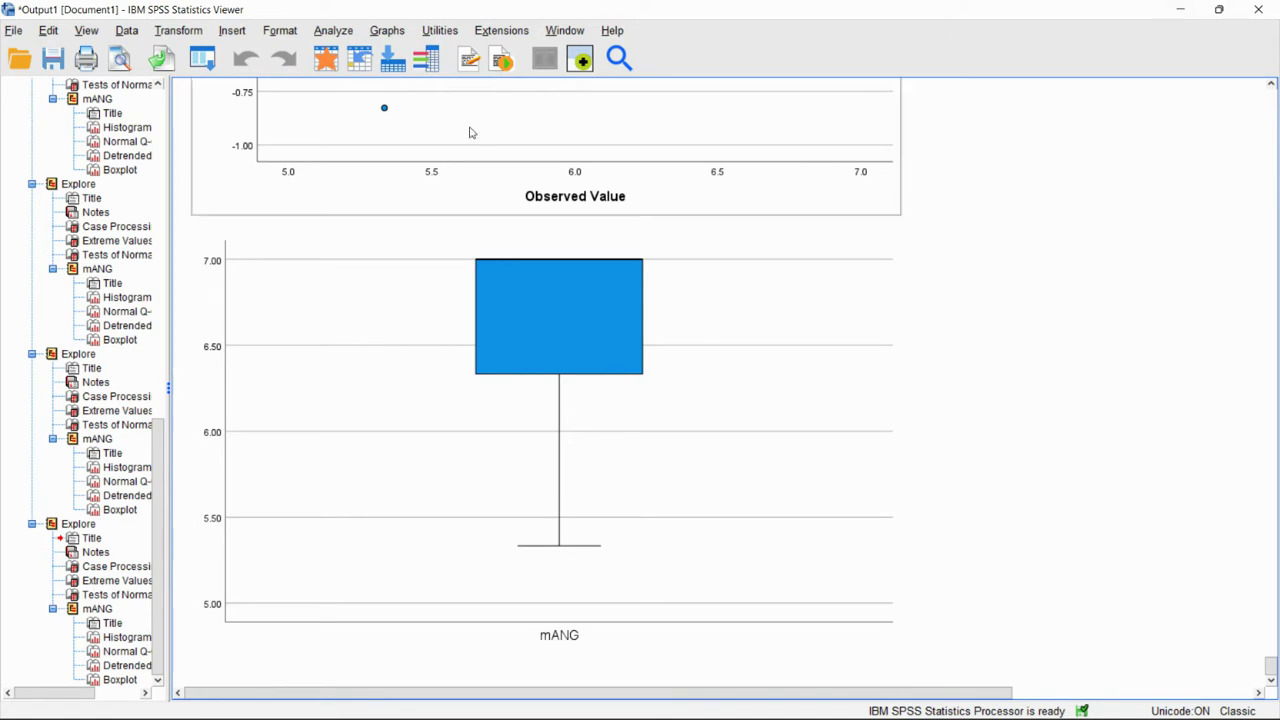
- Replace mANG with mBA as the dependent variable in Explore, run the analysis and review its plots for outliers
{"action": "left_click", "coordinate": [322, 36]}
{"action": "mouse_move", "coordinate": [450, 117]}
{"action": "left_click", "coordinate": [567, 187]}
{"action": "left_click", "coordinate": [672, 279]}
{"action": "left_click", "coordinate": [604, 288]}
{"action": "scroll", "coordinate": [505, 387], "scroll_direction": "down", "scroll_amount": 1}
{"action": "left_click", "coordinate": [503, 379]}
{"action": "left_click", "coordinate": [604, 288]}
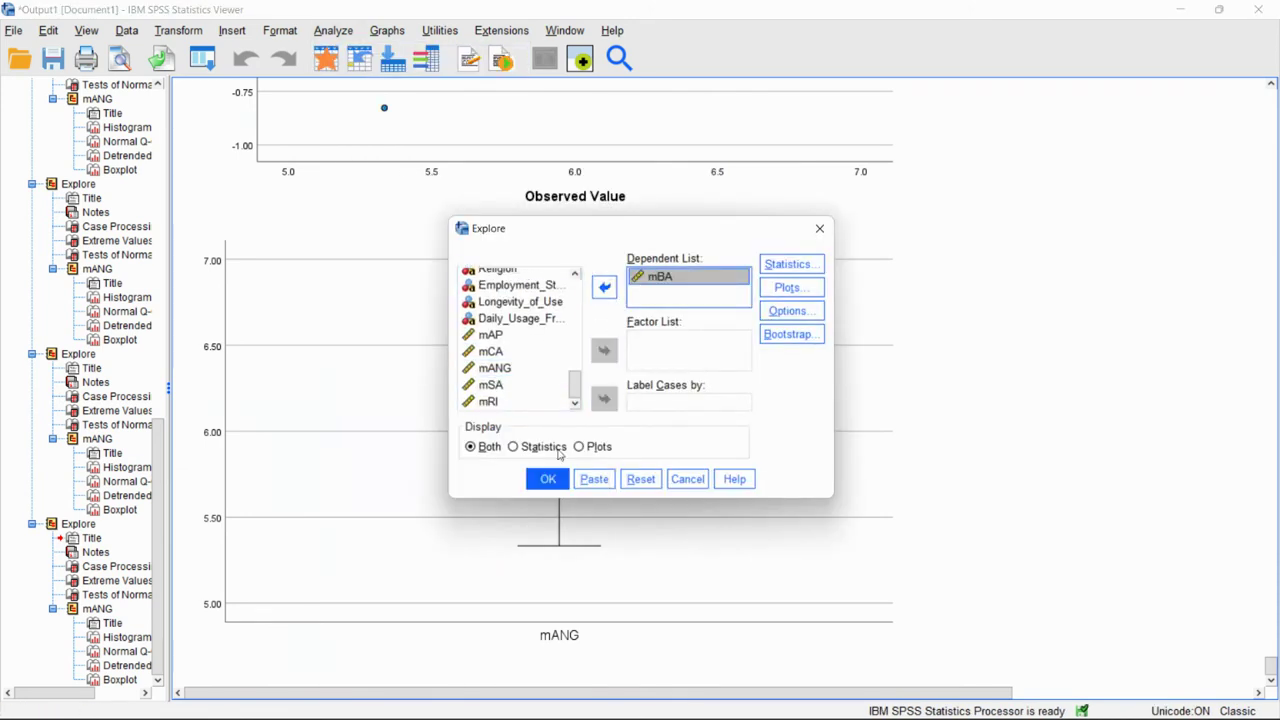
{"action": "left_click", "coordinate": [547, 479]}
{"action": "scroll", "coordinate": [528, 410], "scroll_direction": "down", "scroll_amount": 20}
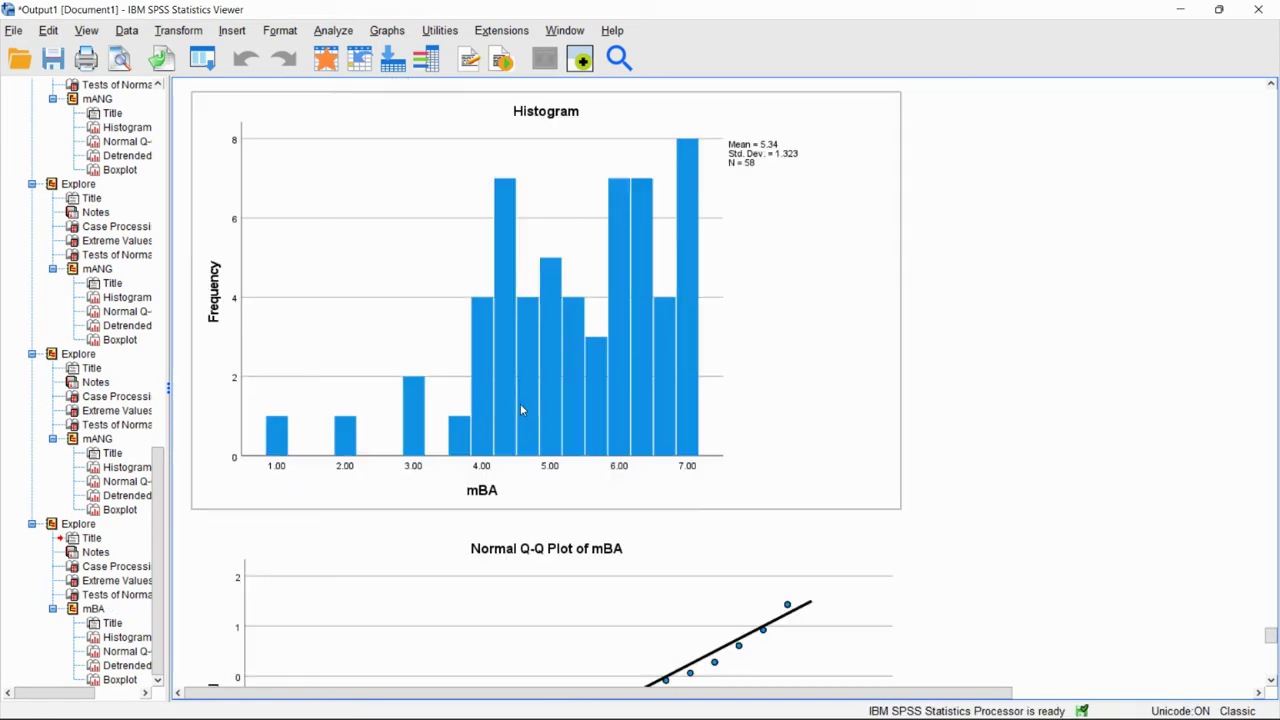
- Return to the dataset and delete outlying case 3
{"action": "left_click", "coordinate": [1180, 9]}
{"action": "scroll", "coordinate": [62, 215], "scroll_direction": "up", "scroll_amount": 10}
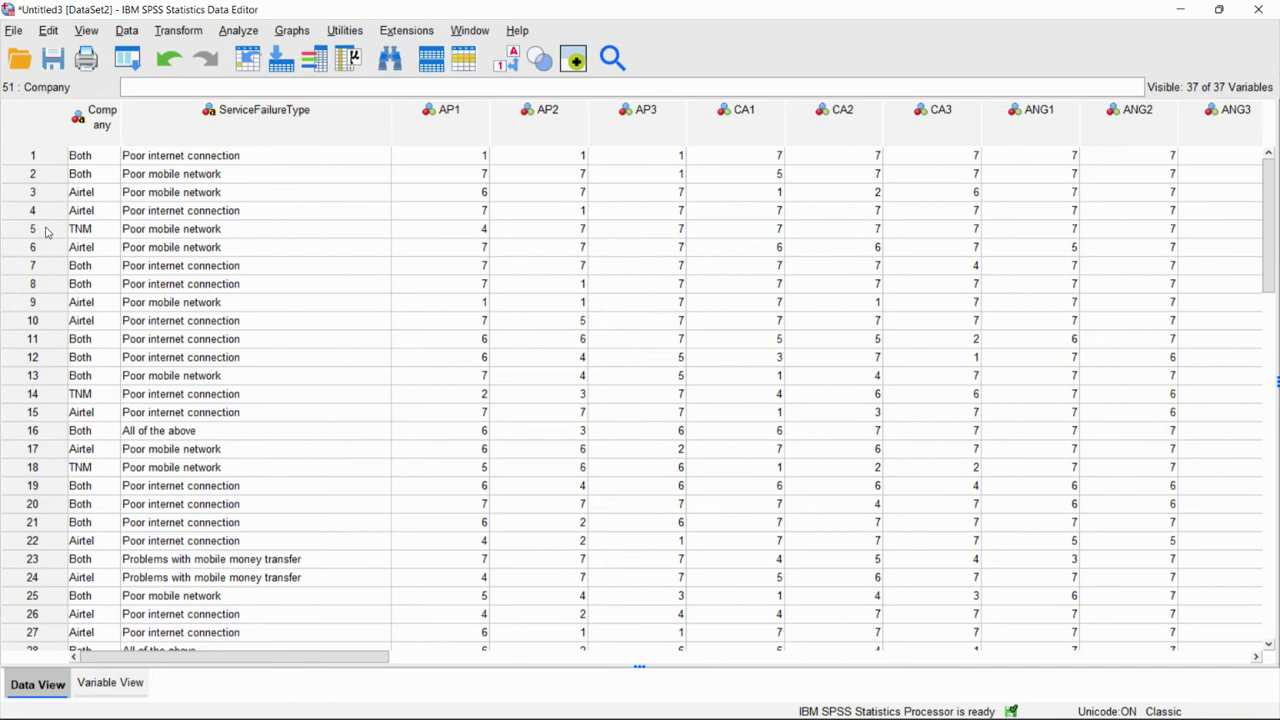
{"action": "left_click", "coordinate": [45, 194]}
{"action": "right_click", "coordinate": [45, 194]}
{"action": "left_click", "coordinate": [89, 270]}
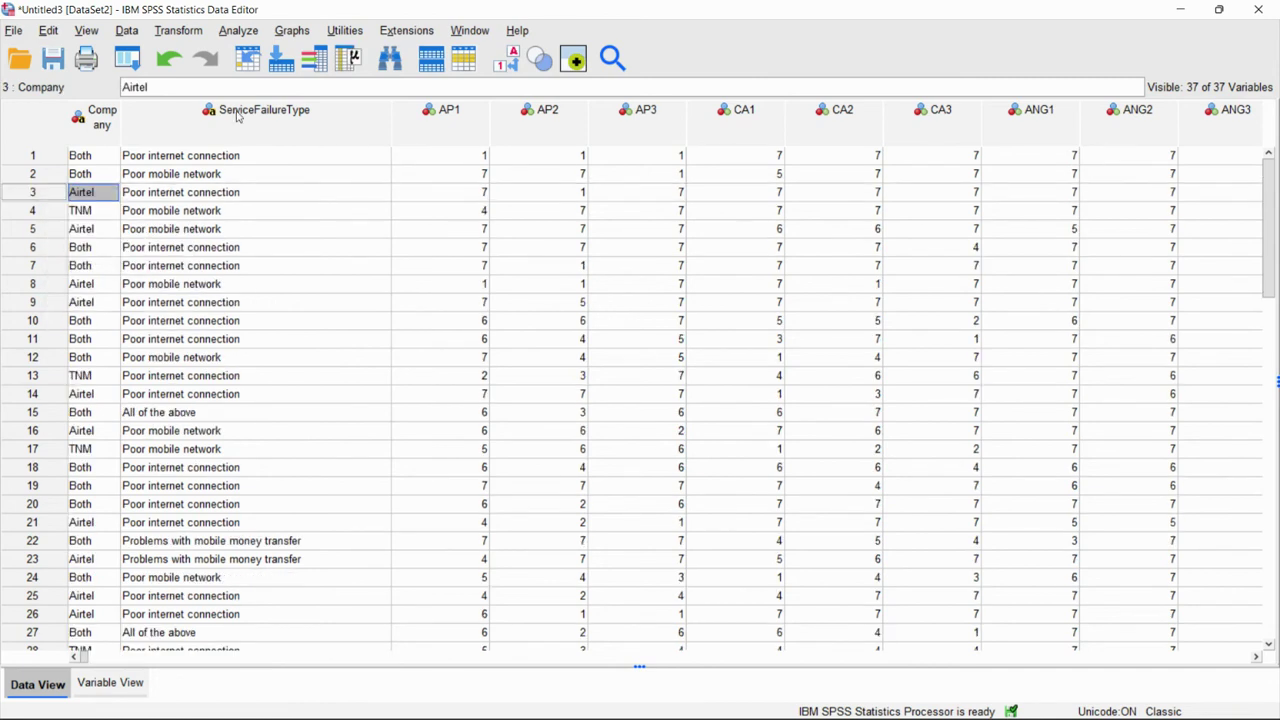
- Rerun the Explore analysis for mBA without the deleted case and check the updated plots for outliers
{"action": "left_click", "coordinate": [238, 30]}
{"action": "mouse_move", "coordinate": [320, 117]}
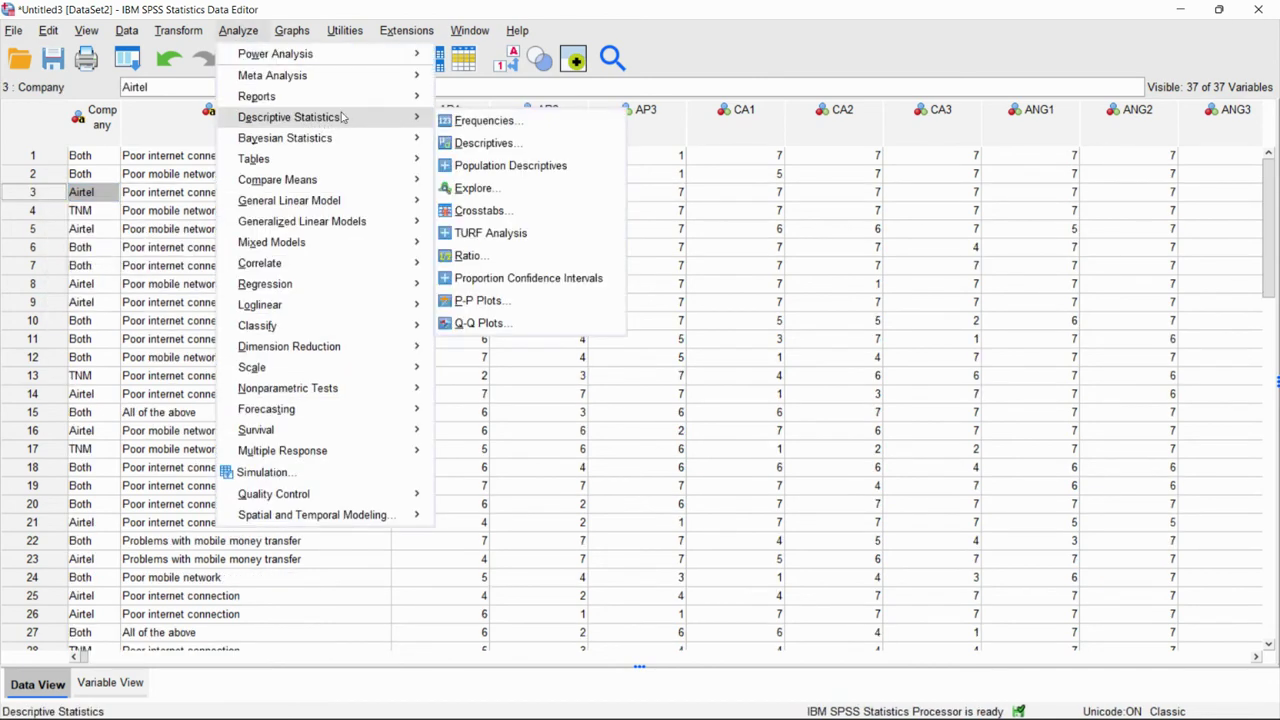
{"action": "left_click", "coordinate": [514, 190]}
{"action": "left_click", "coordinate": [548, 475]}
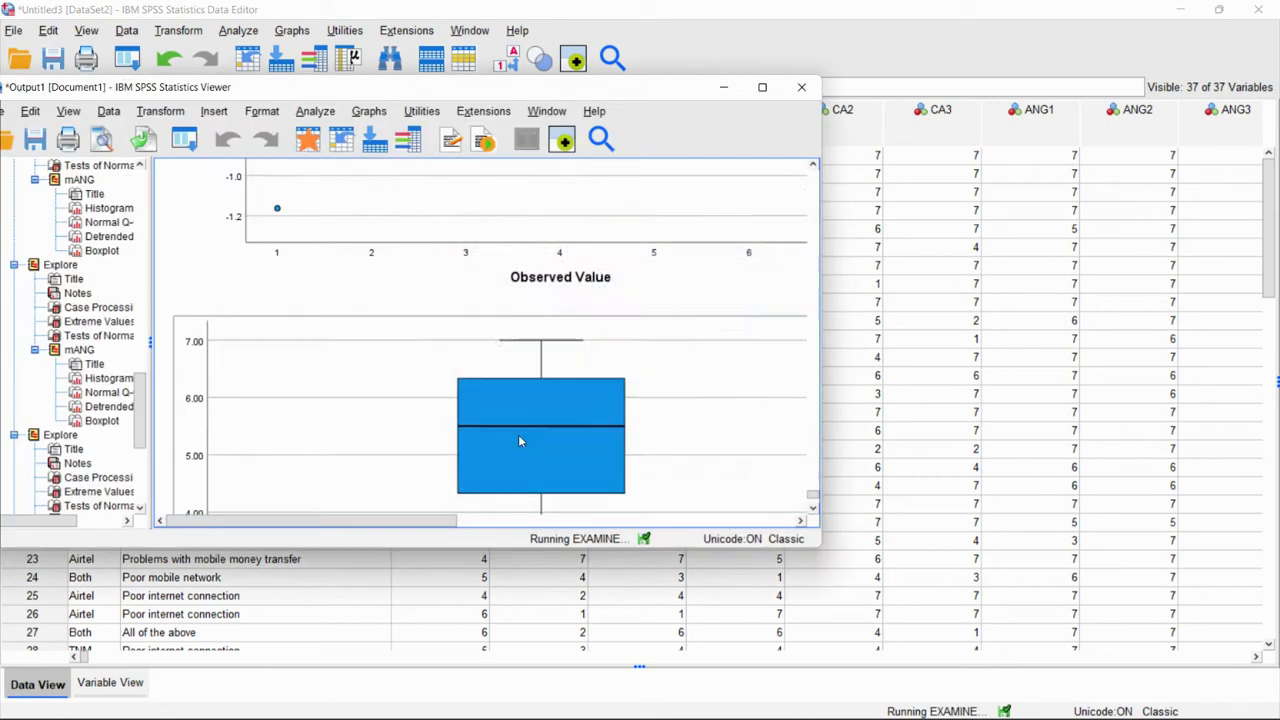
{"action": "left_click", "coordinate": [762, 87]}
{"action": "scroll", "coordinate": [657, 304], "scroll_direction": "down", "scroll_amount": 20}
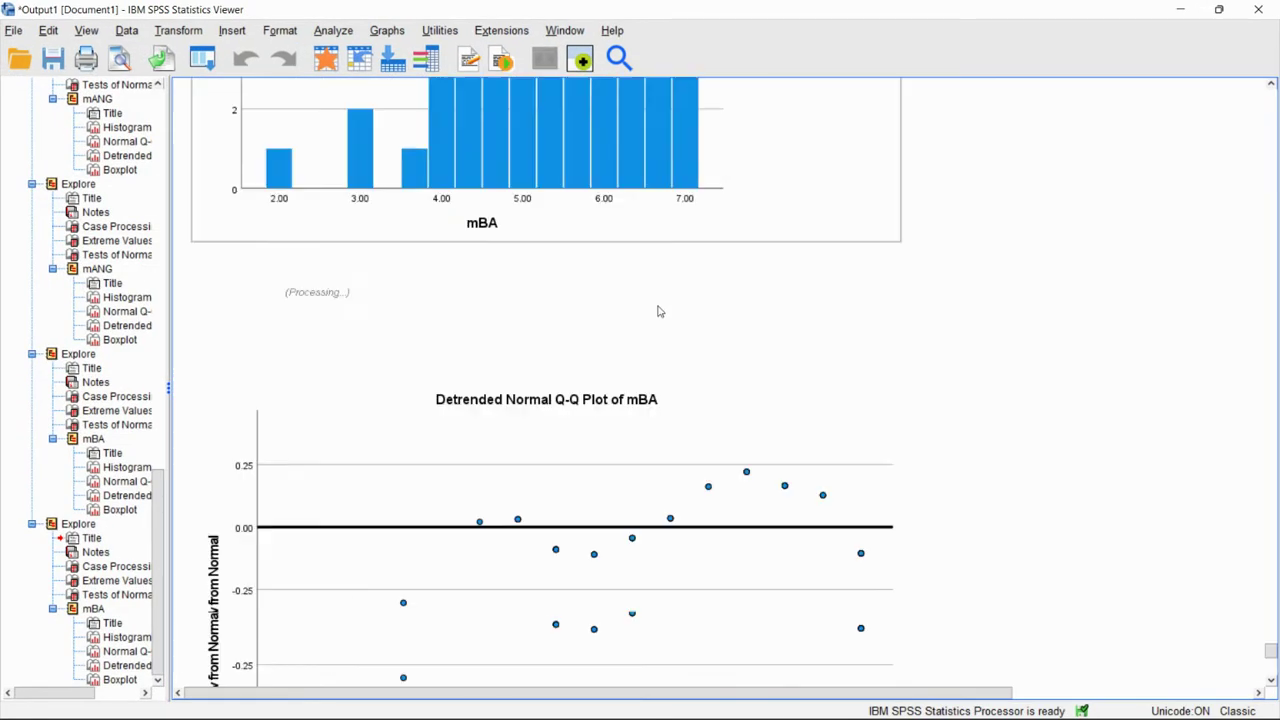
- Run Explore with mSA replacing mBA as the dependent variable, check its boxplot for outliers and return to the dataset
{"action": "left_click", "coordinate": [333, 30]}
{"action": "mouse_move", "coordinate": [450, 125]}
{"action": "left_click", "coordinate": [575, 180]}
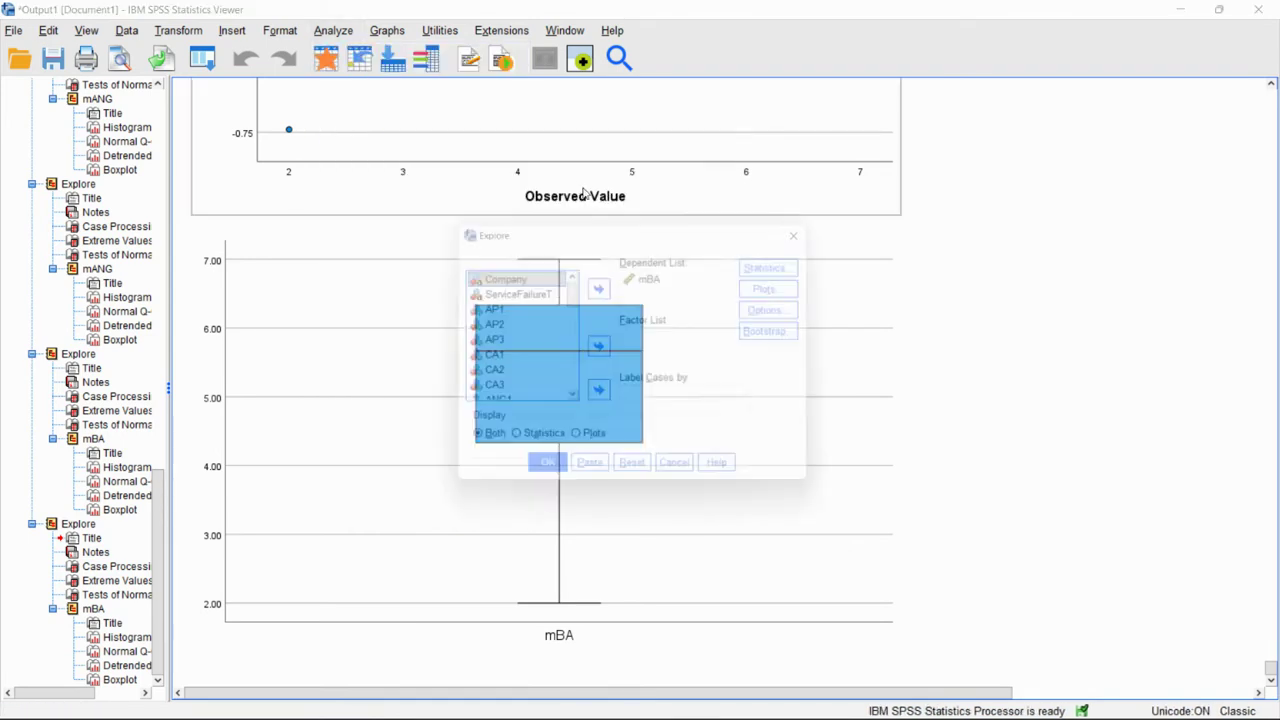
{"action": "left_click", "coordinate": [605, 288]}
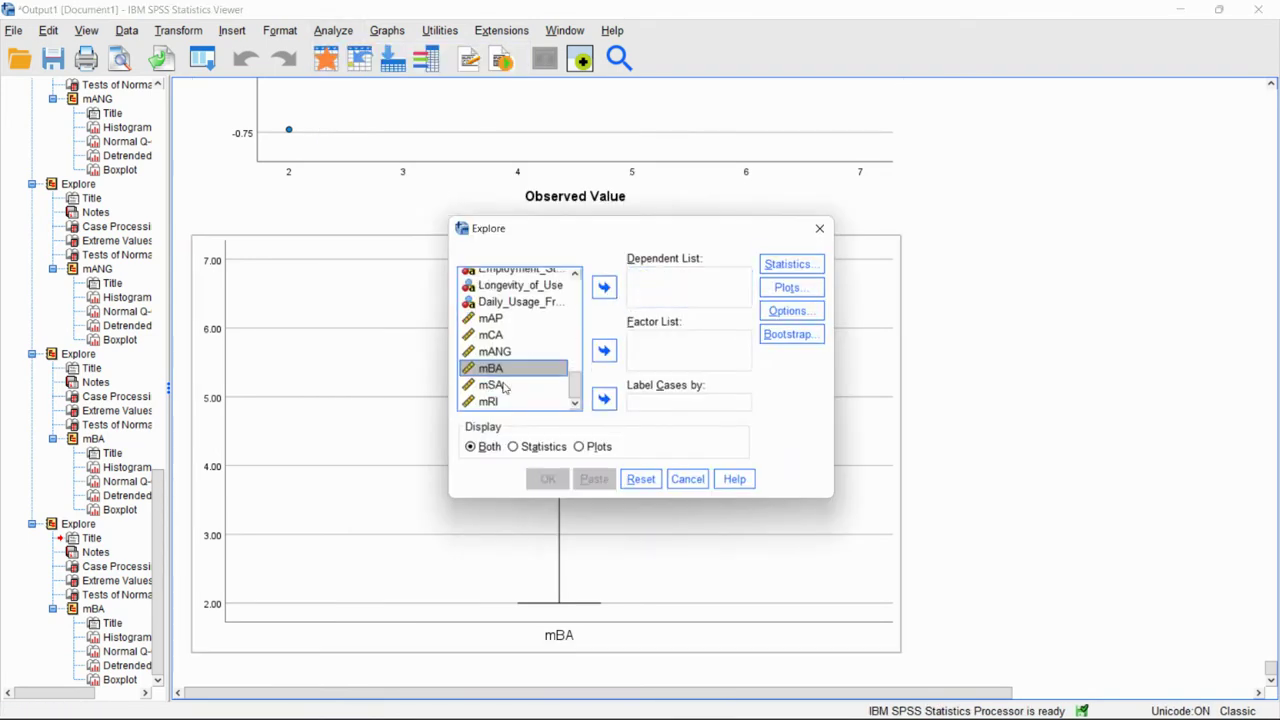
{"action": "left_click", "coordinate": [604, 287]}
{"action": "left_click", "coordinate": [547, 479]}
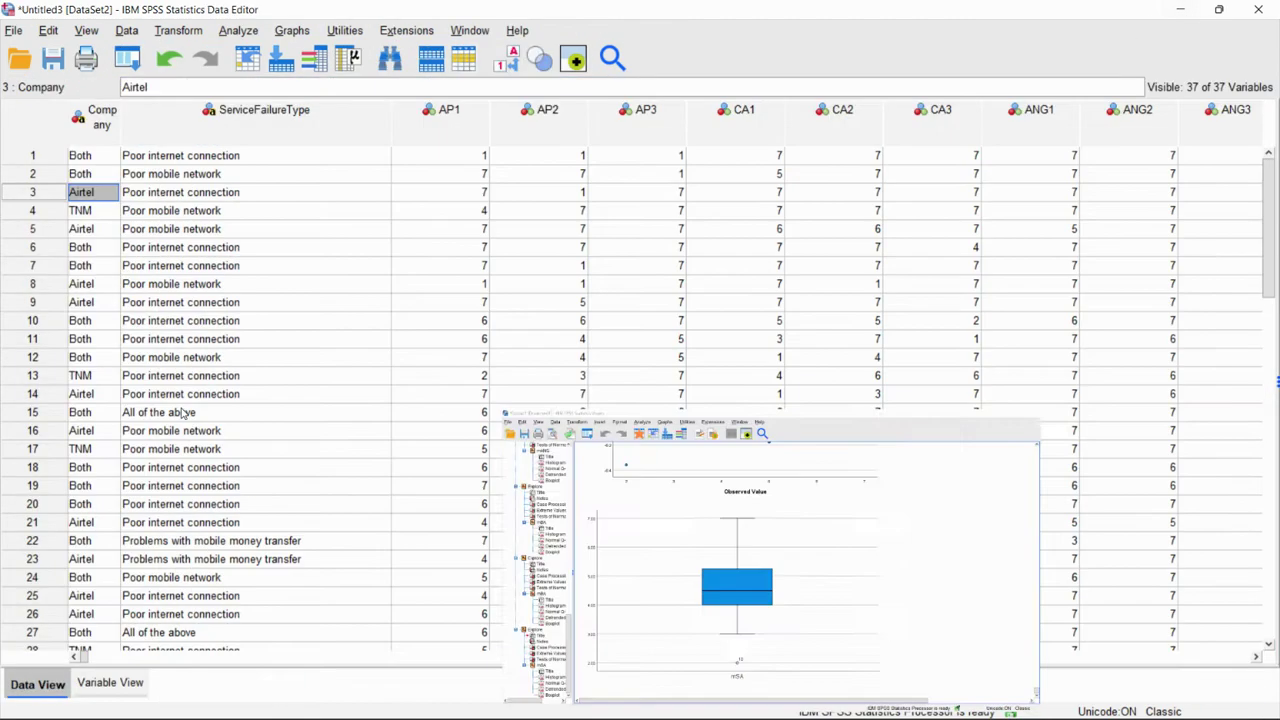
{"action": "left_click", "coordinate": [1181, 10]}
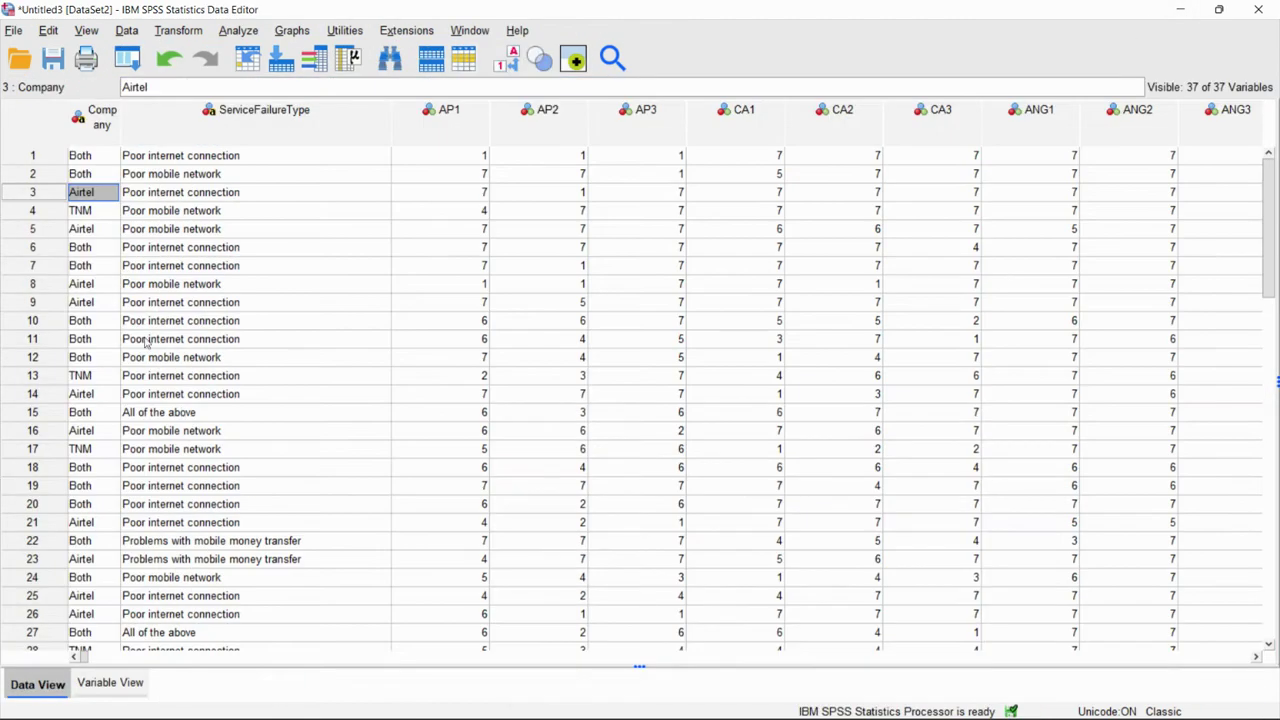
- Delete outlying case 10 from the dataset and rerun the Explore analysis for mSA to check its updated boxplot
{"action": "right_click", "coordinate": [52, 324]}
{"action": "left_click", "coordinate": [90, 398]}
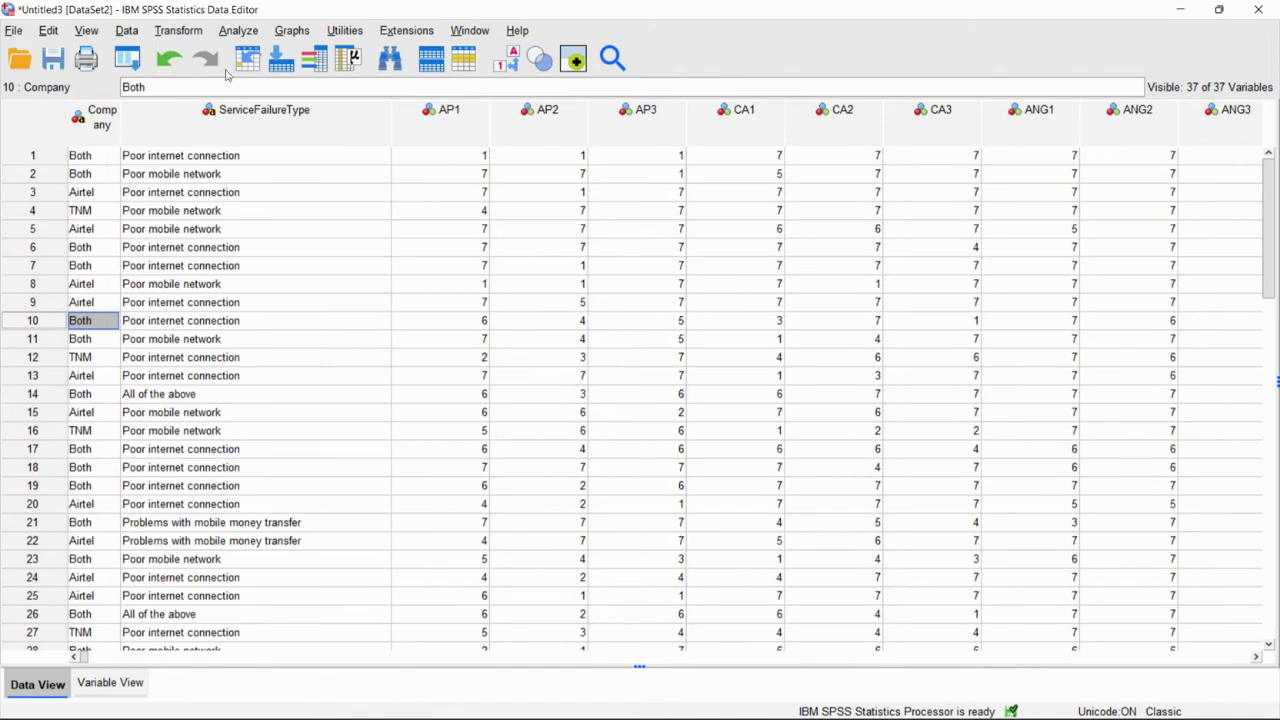
{"action": "left_click", "coordinate": [245, 31]}
{"action": "mouse_move", "coordinate": [343, 118]}
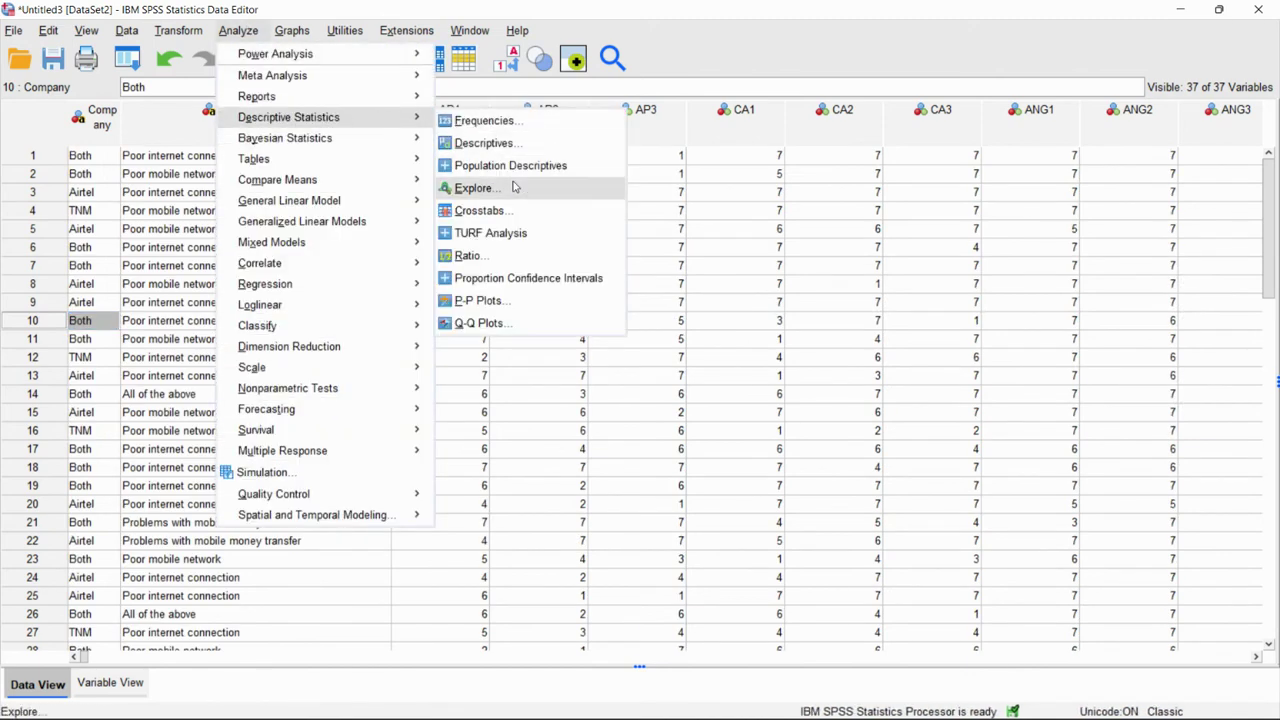
{"action": "left_click", "coordinate": [471, 187]}
{"action": "left_click", "coordinate": [548, 479]}
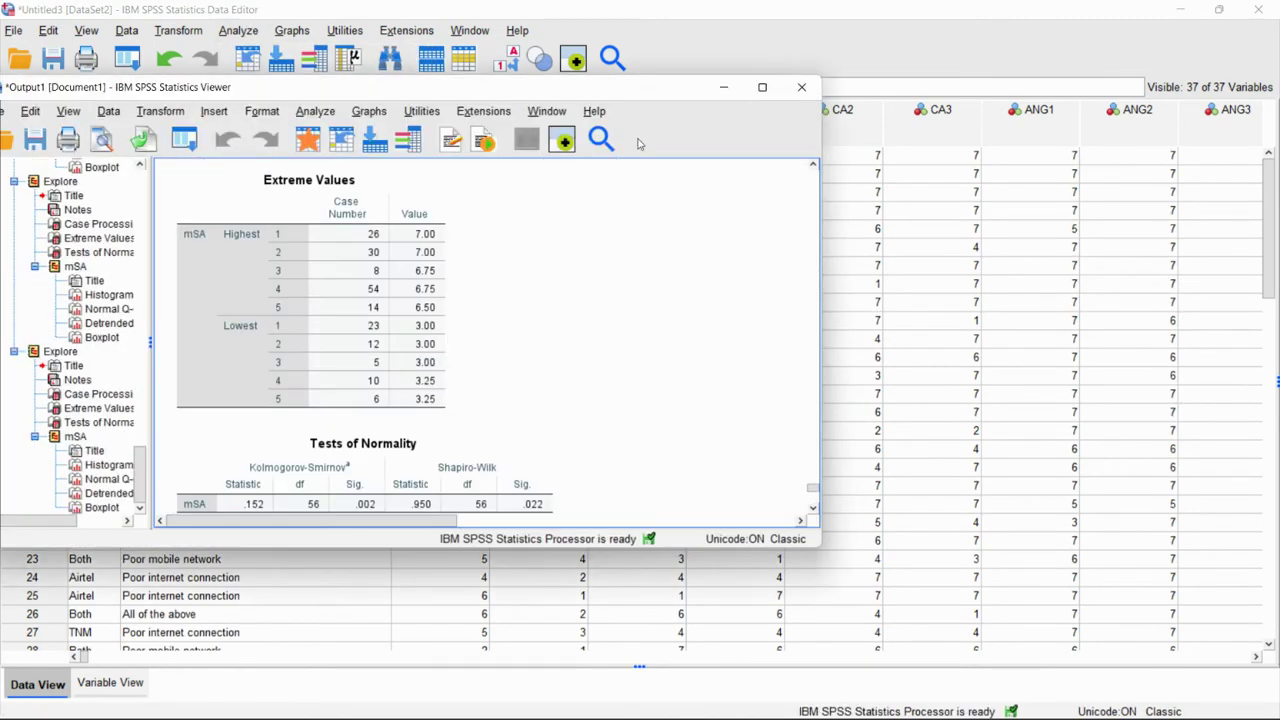
{"action": "double_click", "coordinate": [661, 94]}
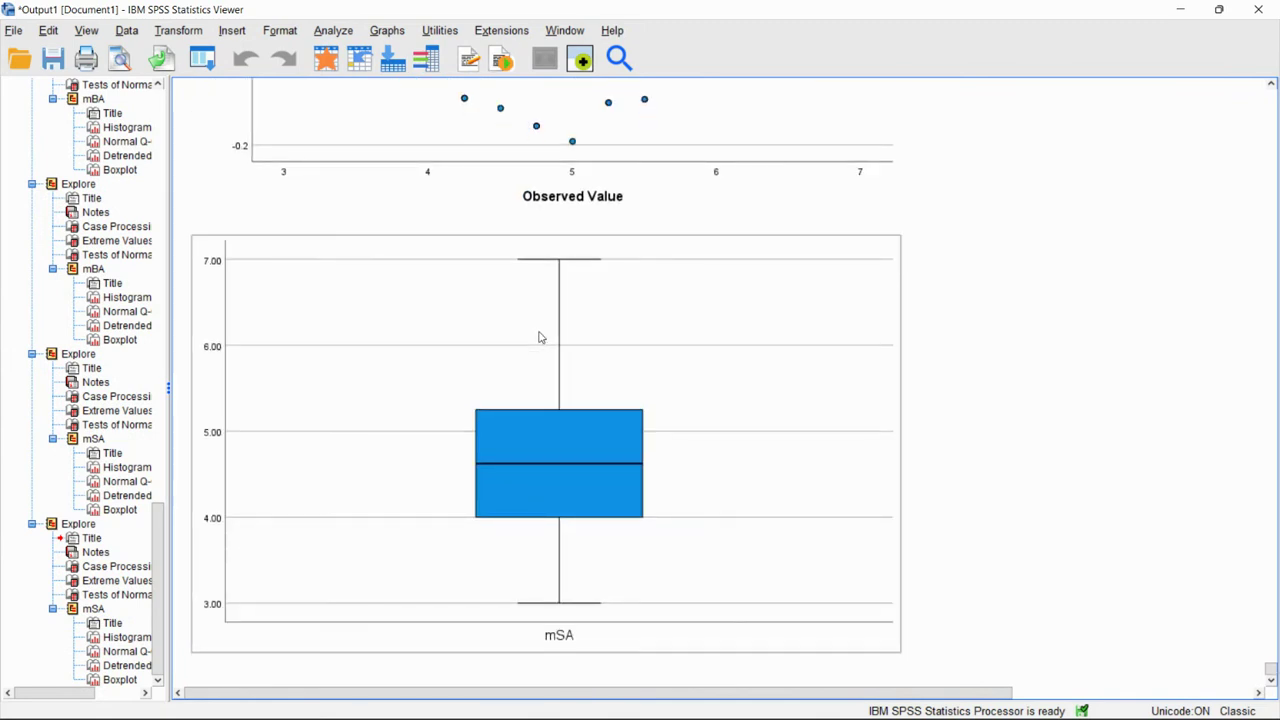
{"action": "left_click", "coordinate": [518, 415]}
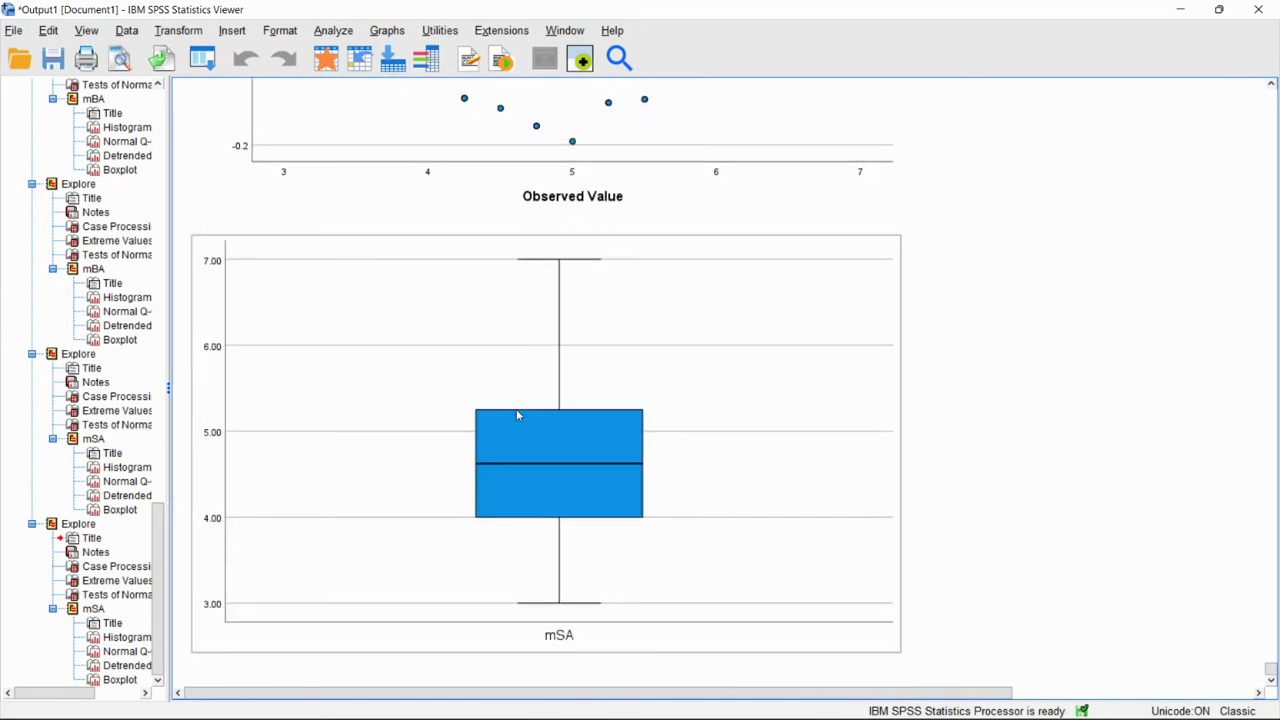
- Replace mSA with mRI as the dependent variable in Explore and run the analysis to get its boxplot
{"action": "left_click", "coordinate": [333, 30]}
{"action": "mouse_move", "coordinate": [431, 122]}
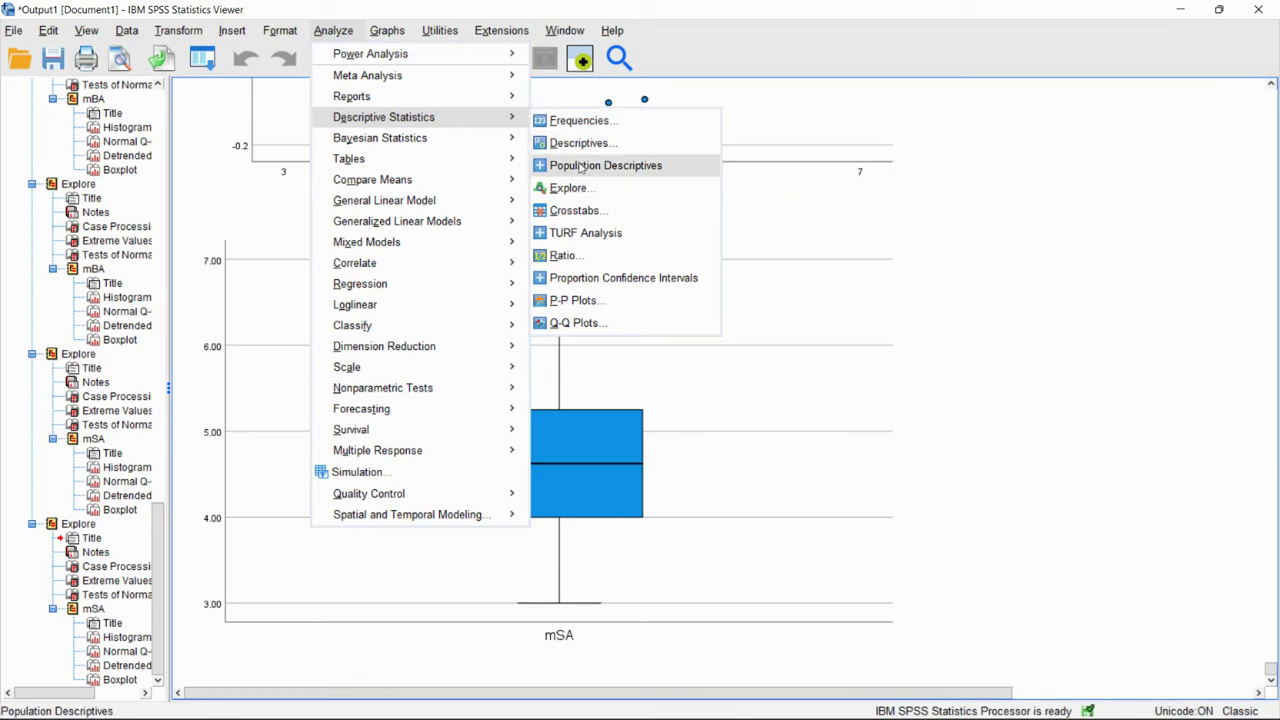
{"action": "left_click", "coordinate": [568, 188]}
{"action": "double_click", "coordinate": [658, 277]}
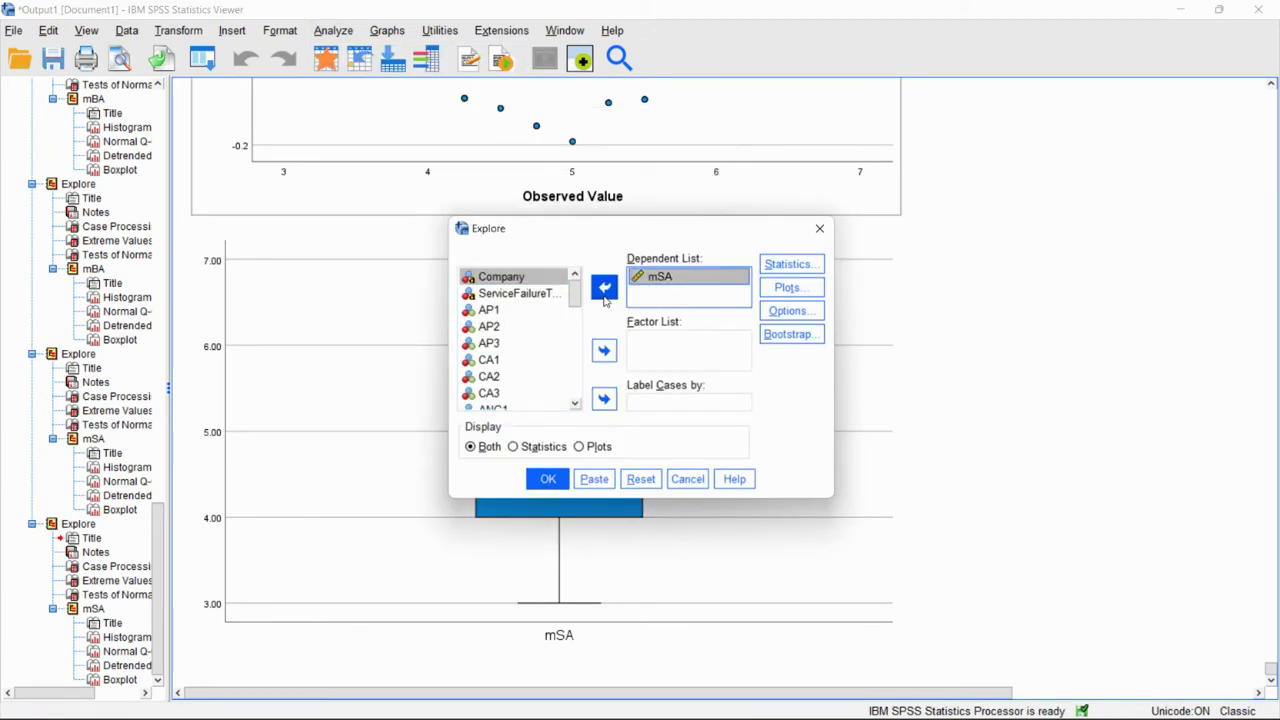
{"action": "left_click", "coordinate": [505, 403]}
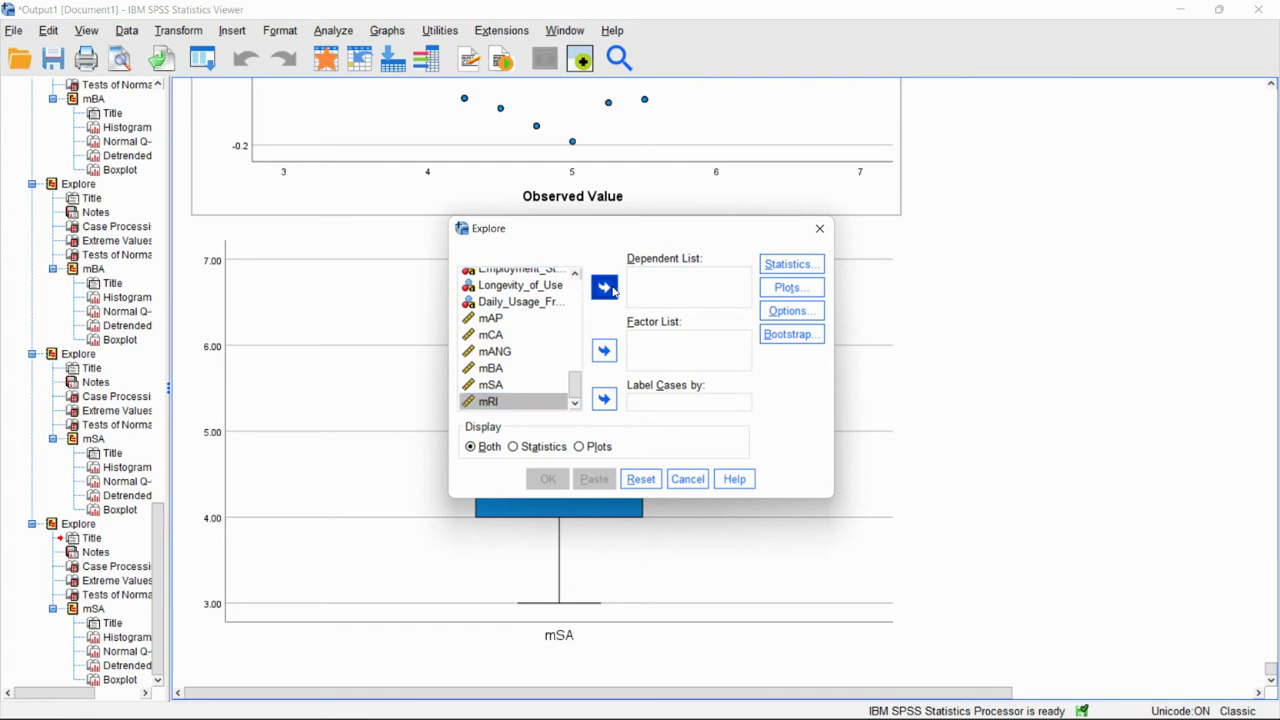
{"action": "left_click", "coordinate": [603, 287]}
{"action": "left_click", "coordinate": [548, 479]}
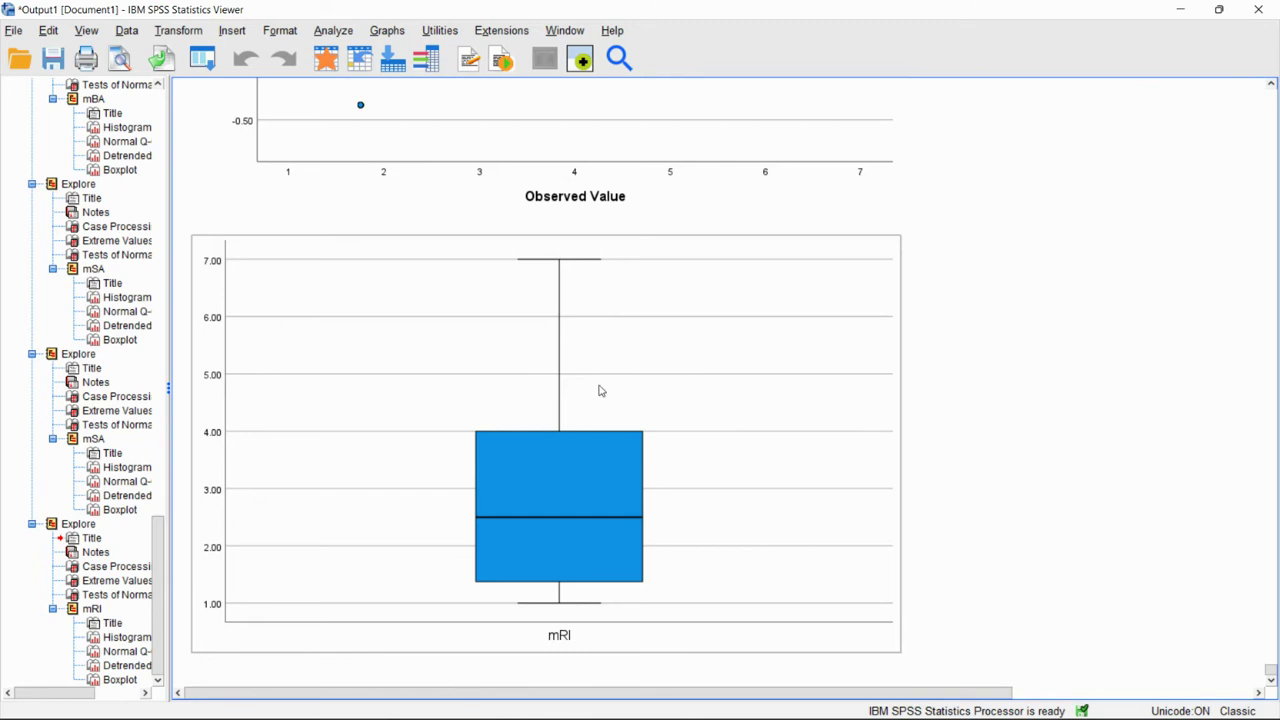
- Look back through the earlier Explore results for mSA, mANG and mCA, comparing their extreme values, normality tests and plots
{"action": "scroll", "coordinate": [592, 390], "scroll_direction": "up", "scroll_amount": 10}
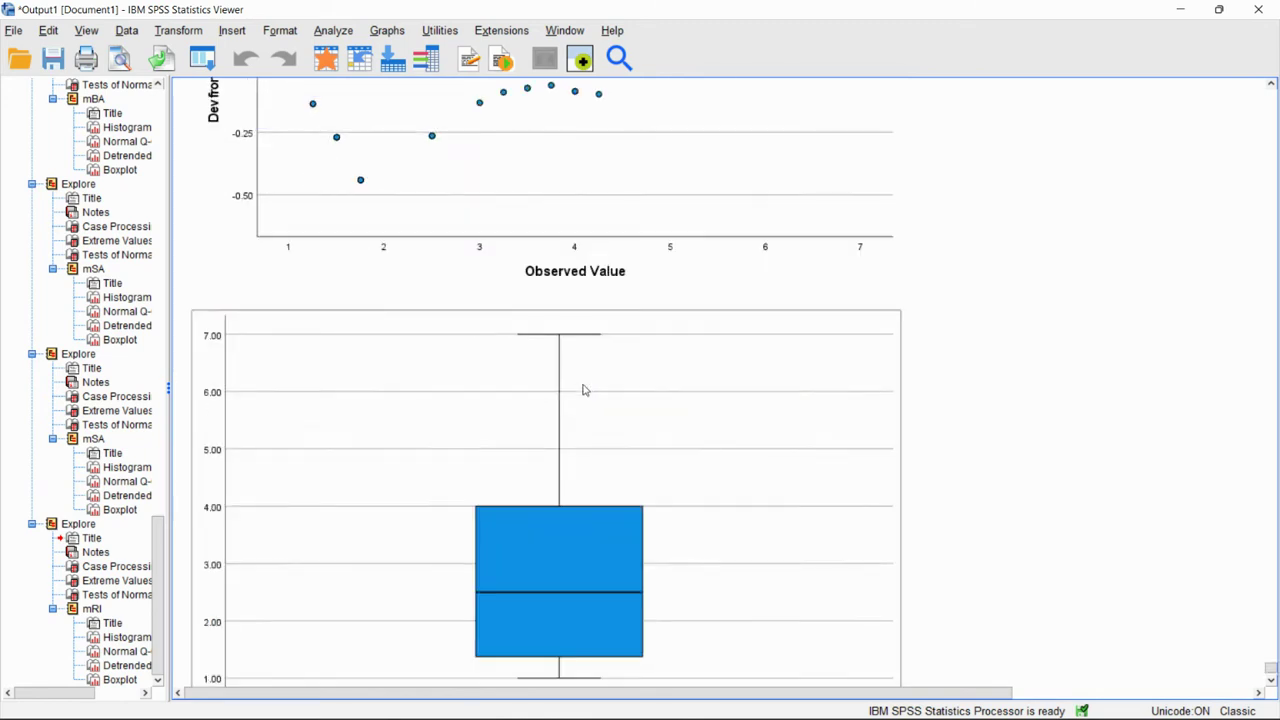
{"action": "scroll", "coordinate": [578, 386], "scroll_direction": "up", "scroll_amount": 20}
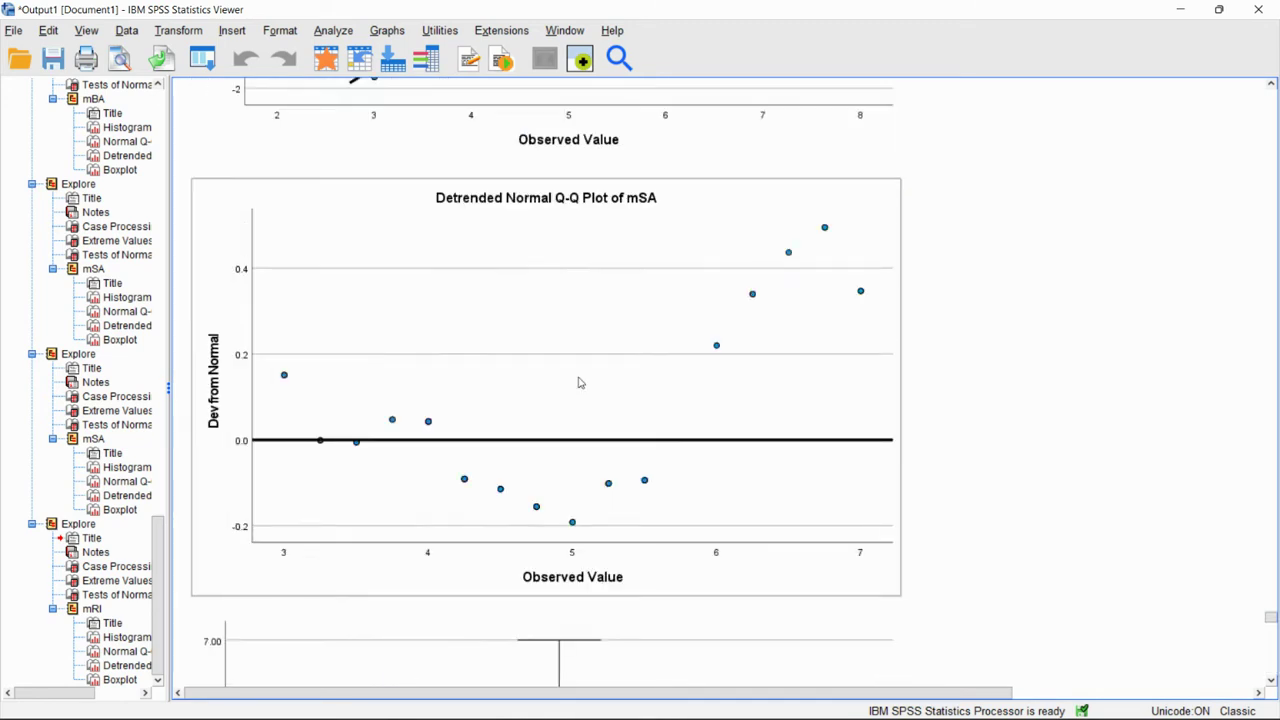
{"action": "scroll", "coordinate": [578, 382], "scroll_direction": "up", "scroll_amount": 20}
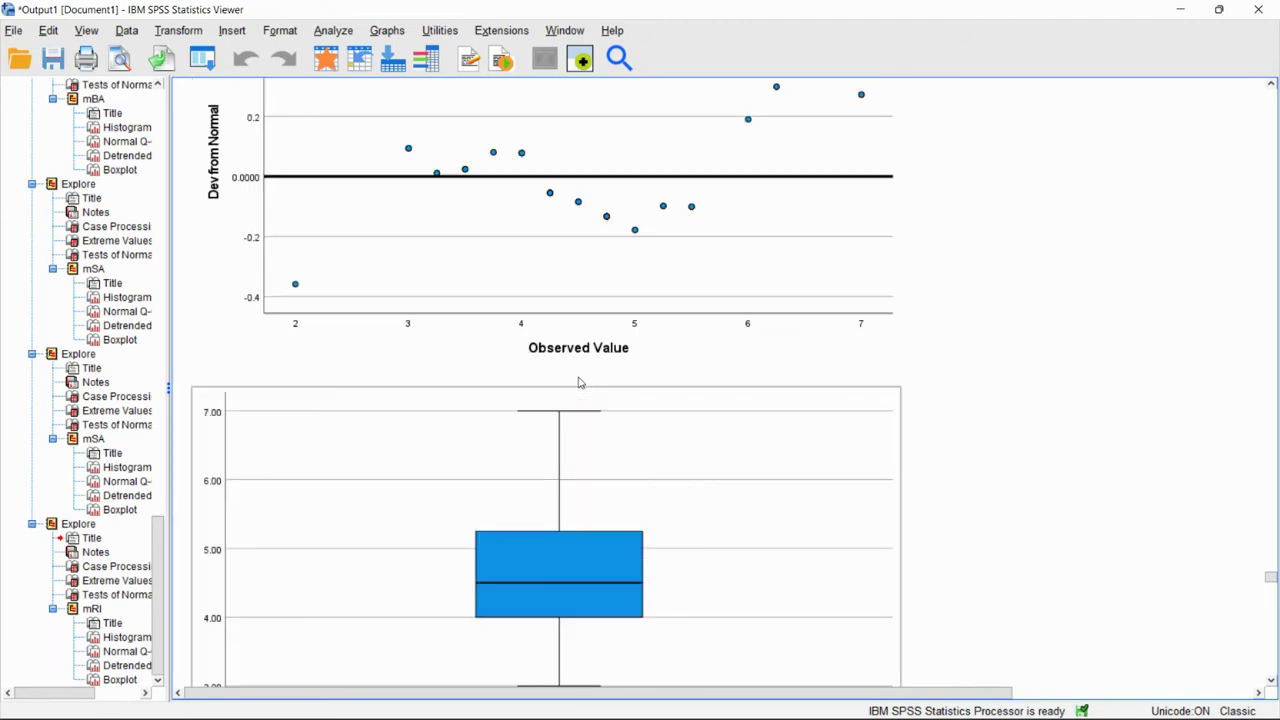
{"action": "scroll", "coordinate": [578, 382], "scroll_direction": "up", "scroll_amount": 10}
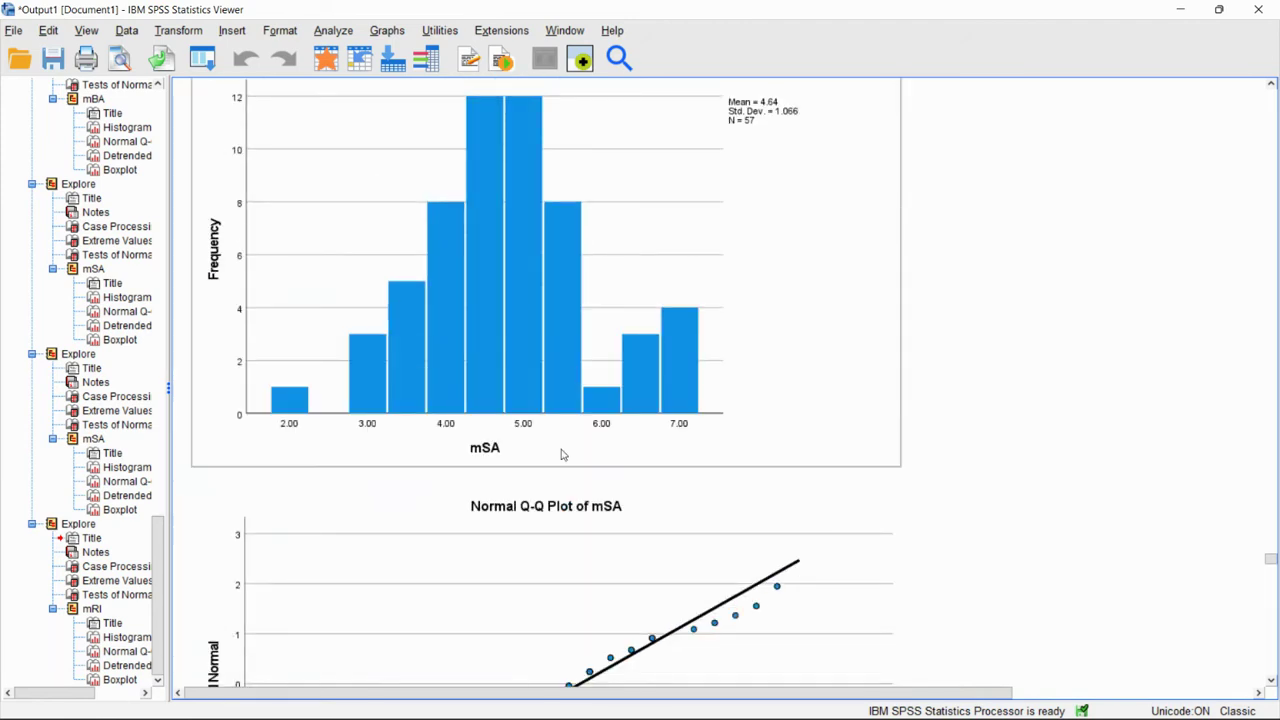
{"action": "scroll", "coordinate": [566, 442], "scroll_direction": "up", "scroll_amount": 8}
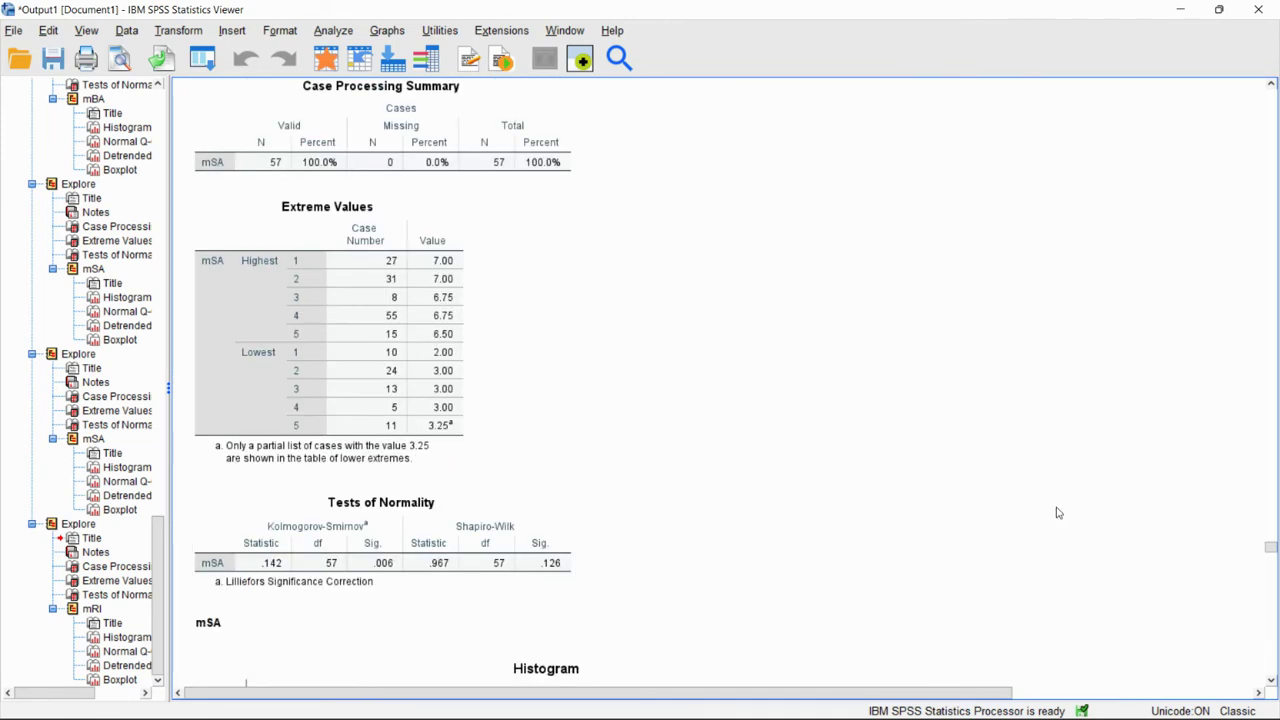
{"action": "left_click_drag", "start_coordinate": [1266, 552], "coordinate": [1266, 224]}
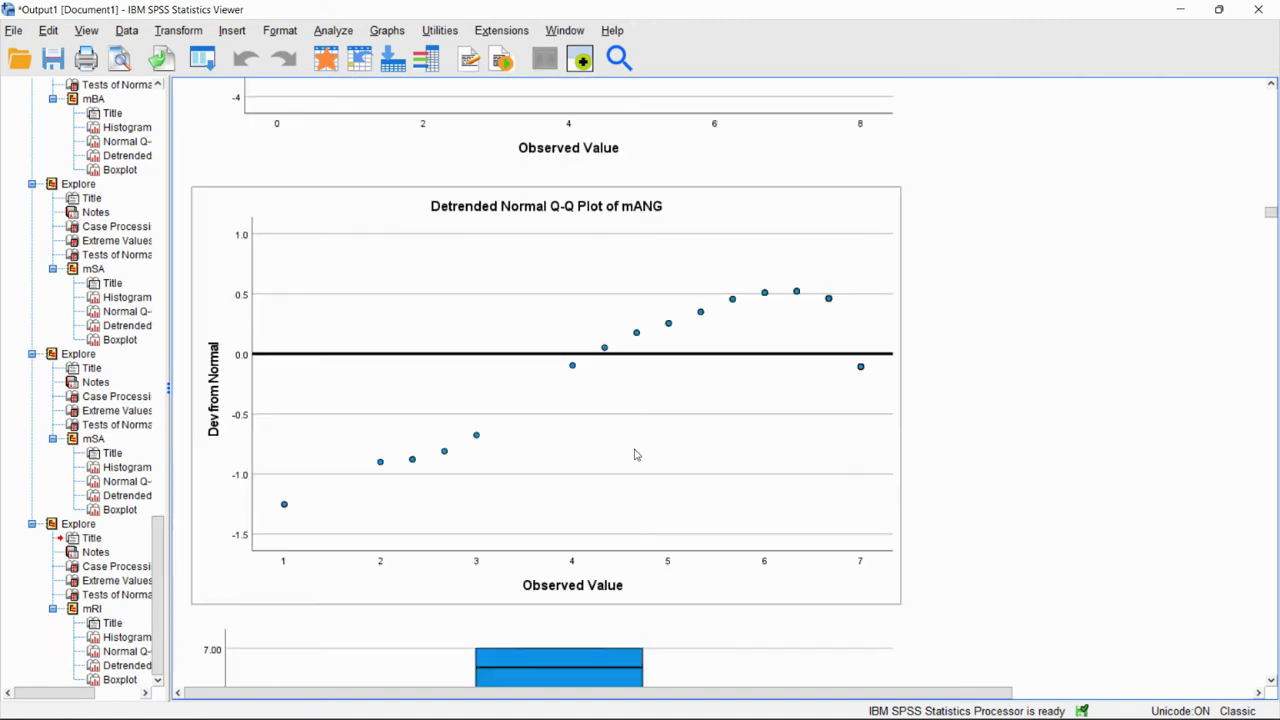
{"action": "scroll", "coordinate": [634, 451], "scroll_direction": "down", "scroll_amount": 5}
{"action": "scroll", "coordinate": [588, 375], "scroll_direction": "up", "scroll_amount": 15}
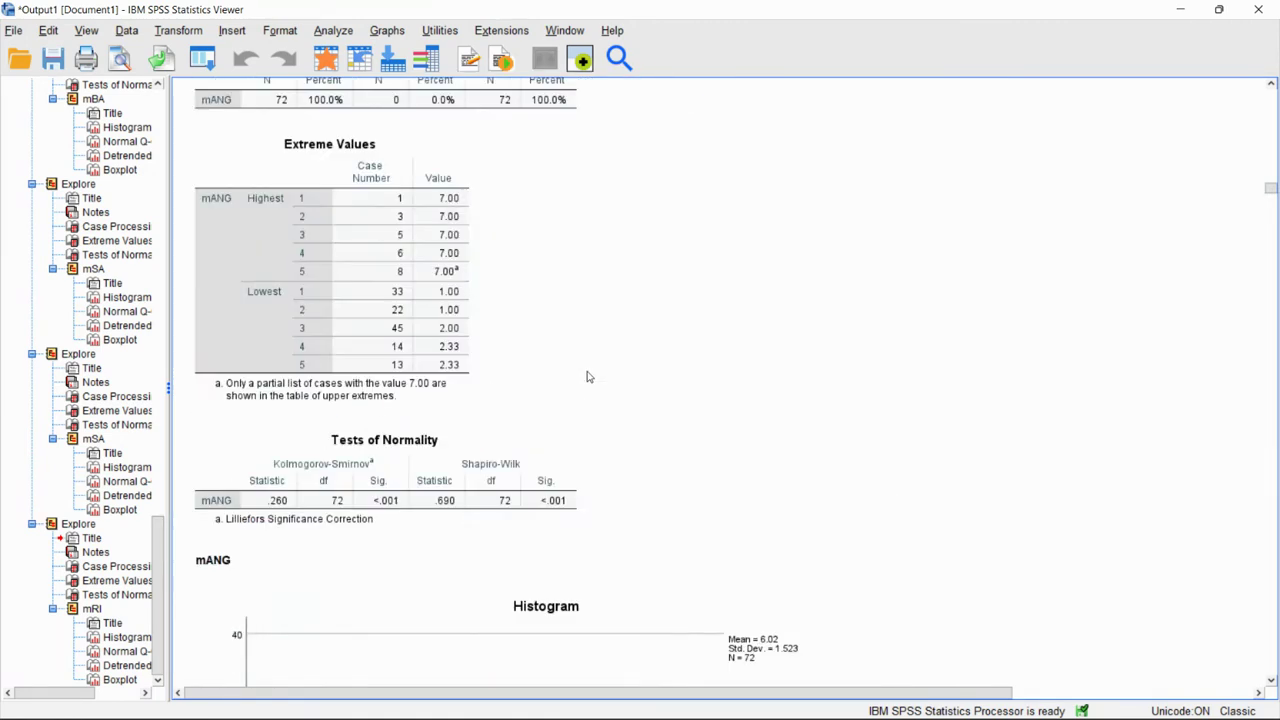
{"action": "scroll", "coordinate": [588, 375], "scroll_direction": "down", "scroll_amount": 5}
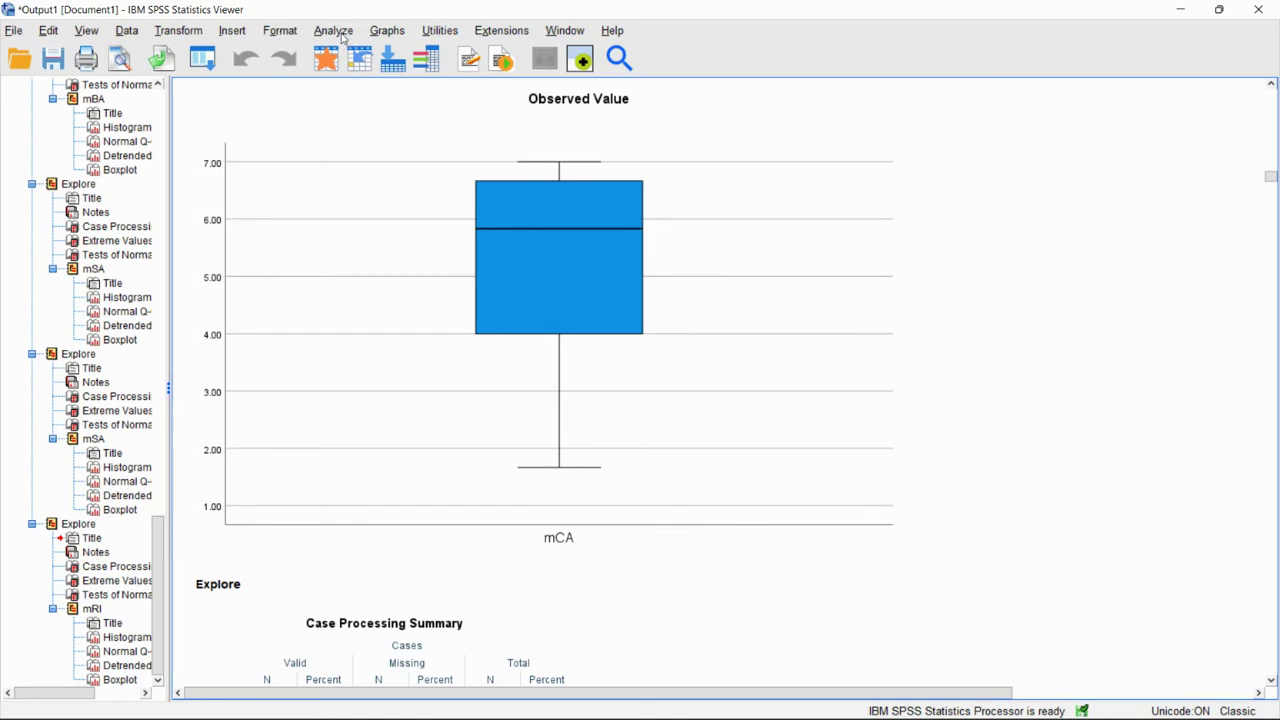
- Run Explore on all six construct means together, with mAP, mCA, mANG, mBA, mSA and mRI as dependent variables
{"action": "left_click", "coordinate": [334, 31]}
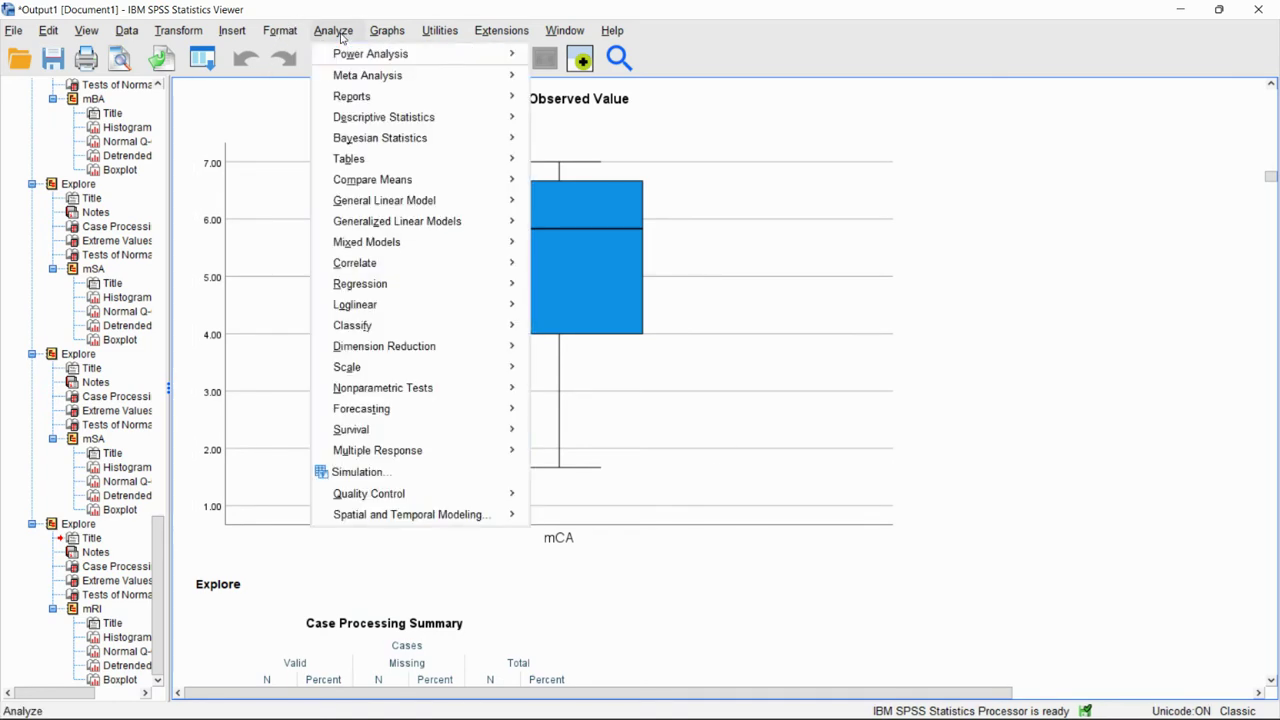
{"action": "mouse_move", "coordinate": [420, 117]}
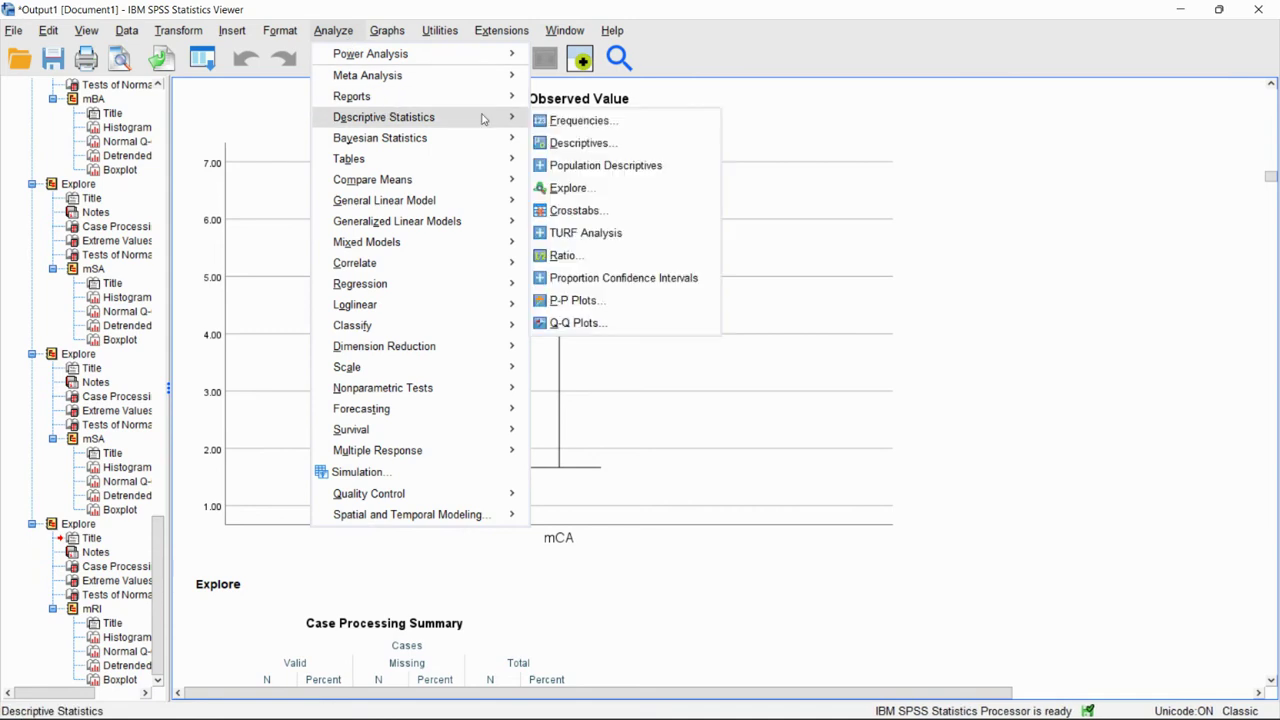
{"action": "left_click", "coordinate": [577, 190]}
{"action": "left_click_drag", "start_coordinate": [657, 277], "coordinate": [483, 365]}
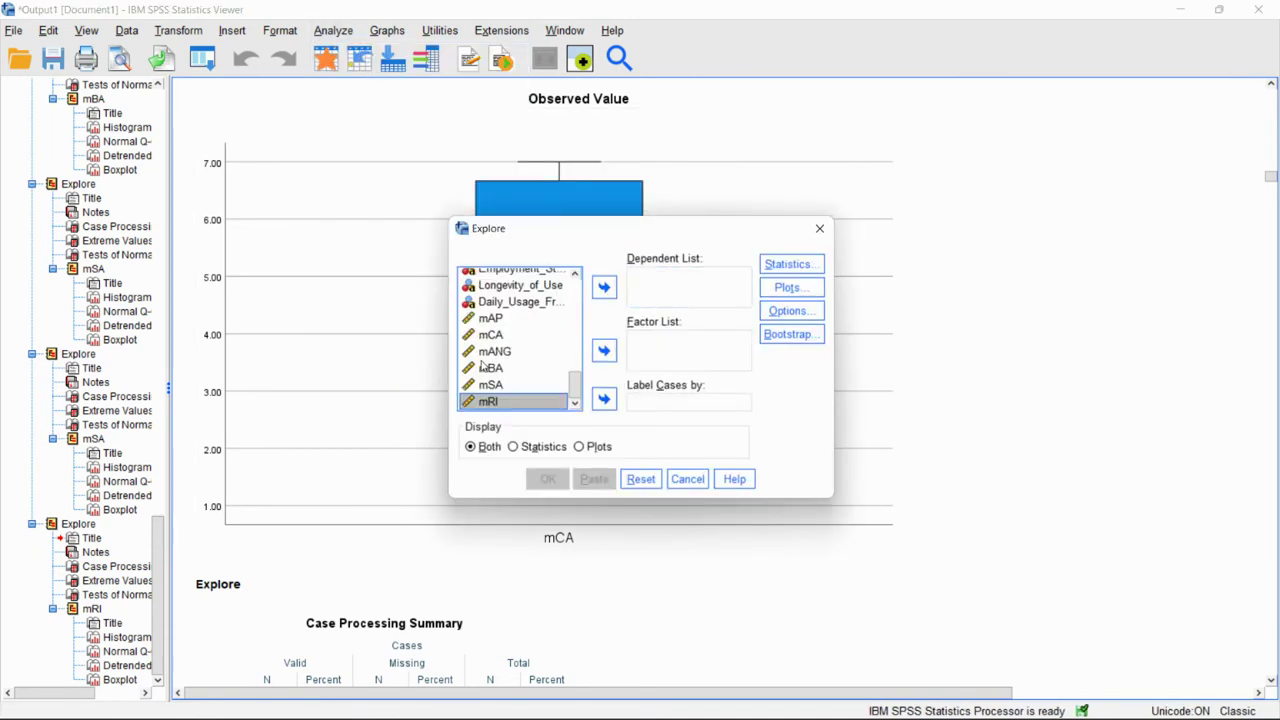
{"action": "left_click", "coordinate": [604, 287]}
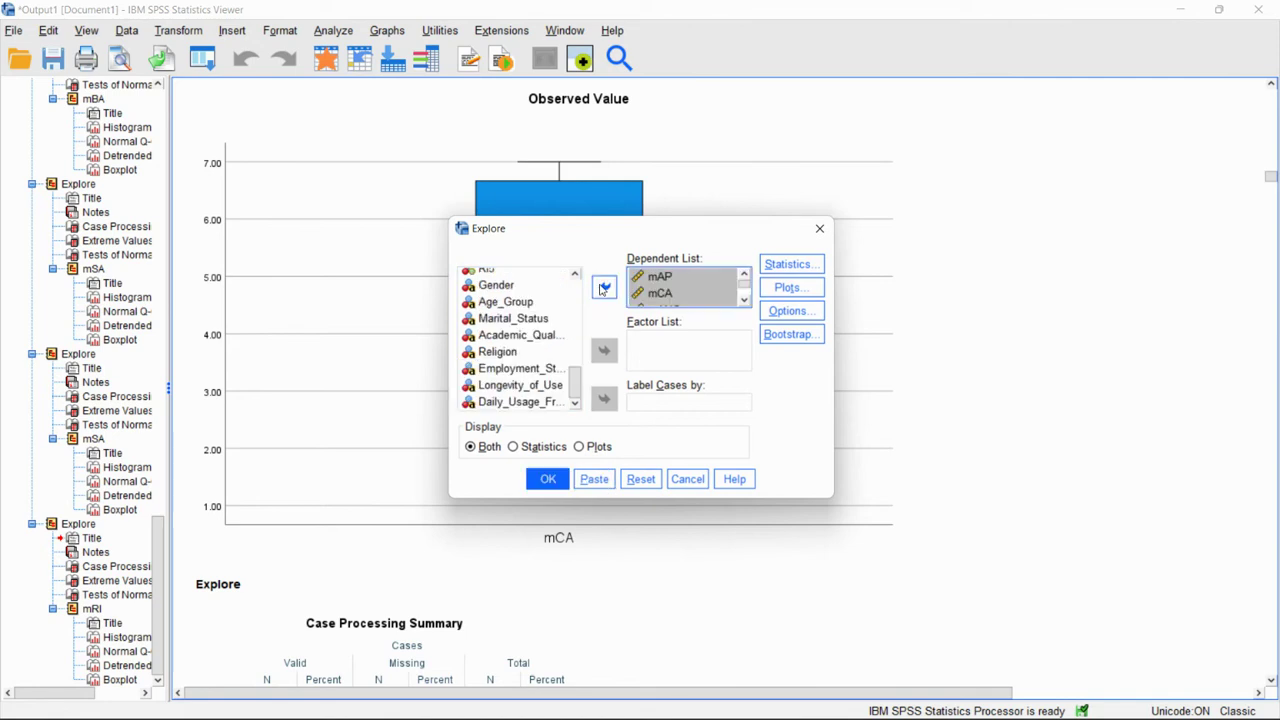
{"action": "left_click", "coordinate": [548, 479]}
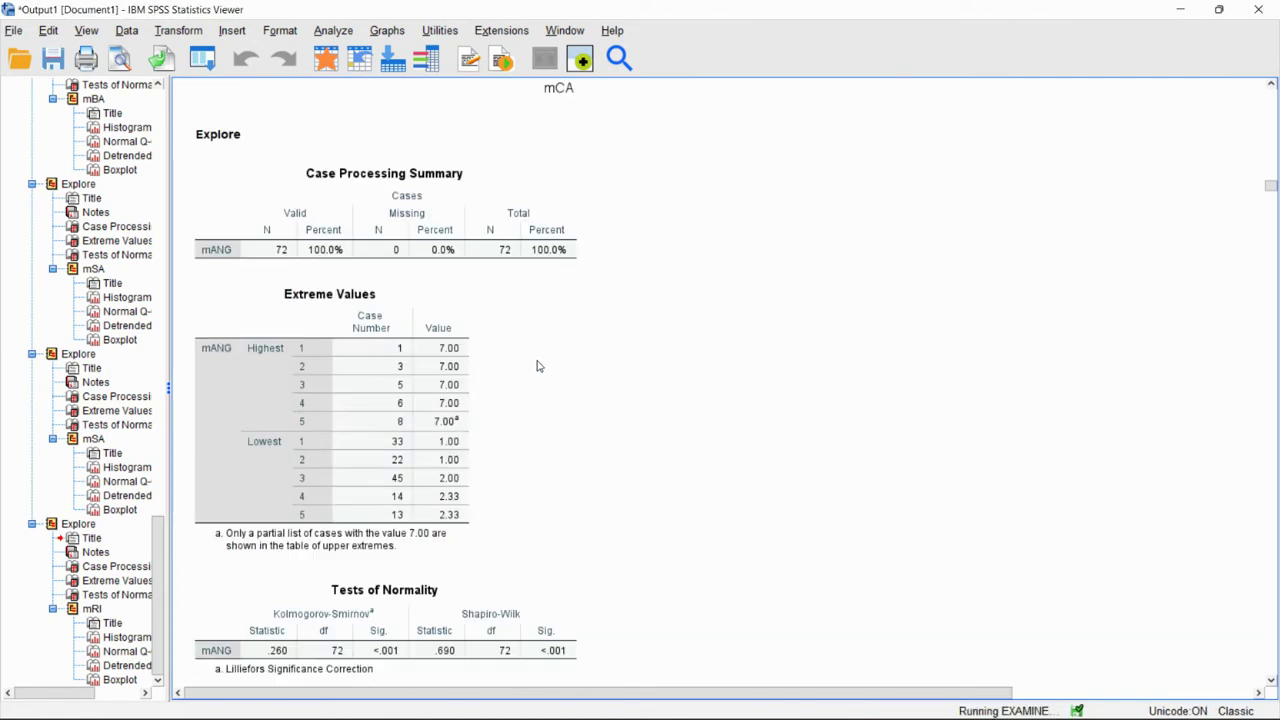
- Check the boxplots of all six construct means in the combined Explore output for remaining outliers
{"action": "scroll", "coordinate": [545, 330], "scroll_direction": "down", "scroll_amount": 20}
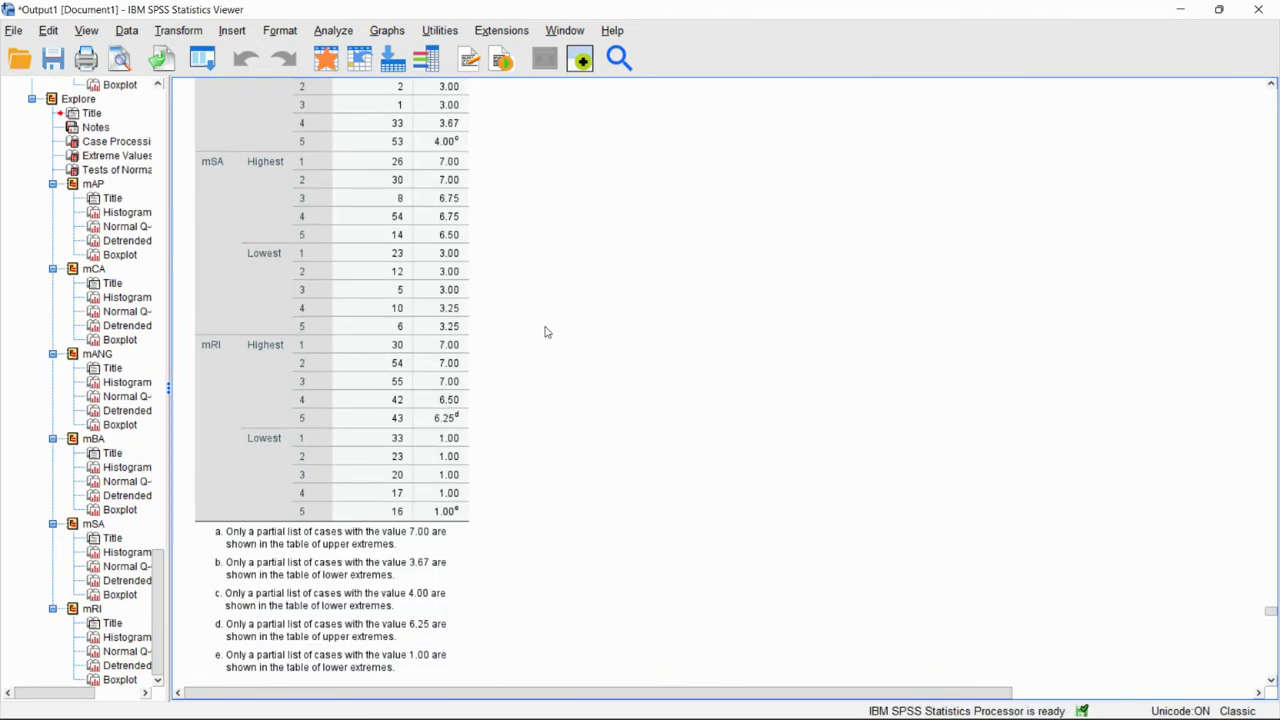
{"action": "scroll", "coordinate": [545, 325], "scroll_direction": "up", "scroll_amount": 6}
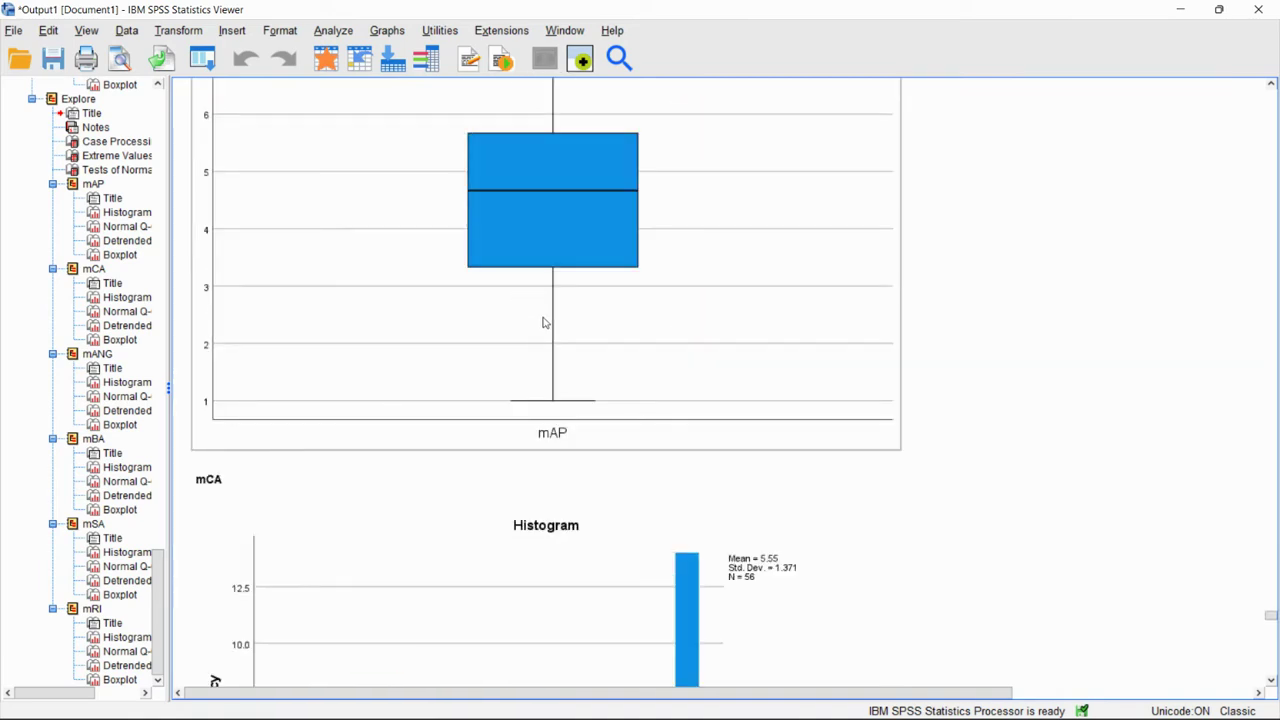
{"action": "scroll", "coordinate": [586, 541], "scroll_direction": "down", "scroll_amount": 15}
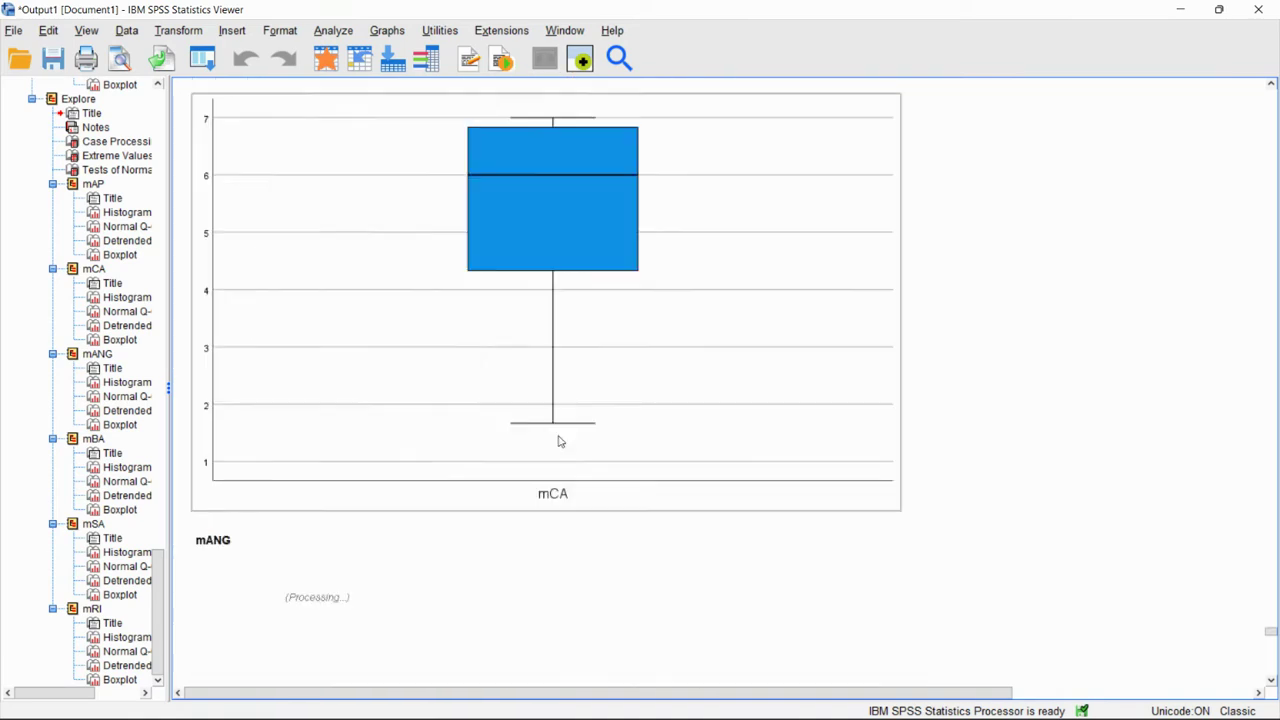
{"action": "scroll", "coordinate": [564, 400], "scroll_direction": "up", "scroll_amount": 1}
{"action": "scroll", "coordinate": [600, 534], "scroll_direction": "down", "scroll_amount": 20}
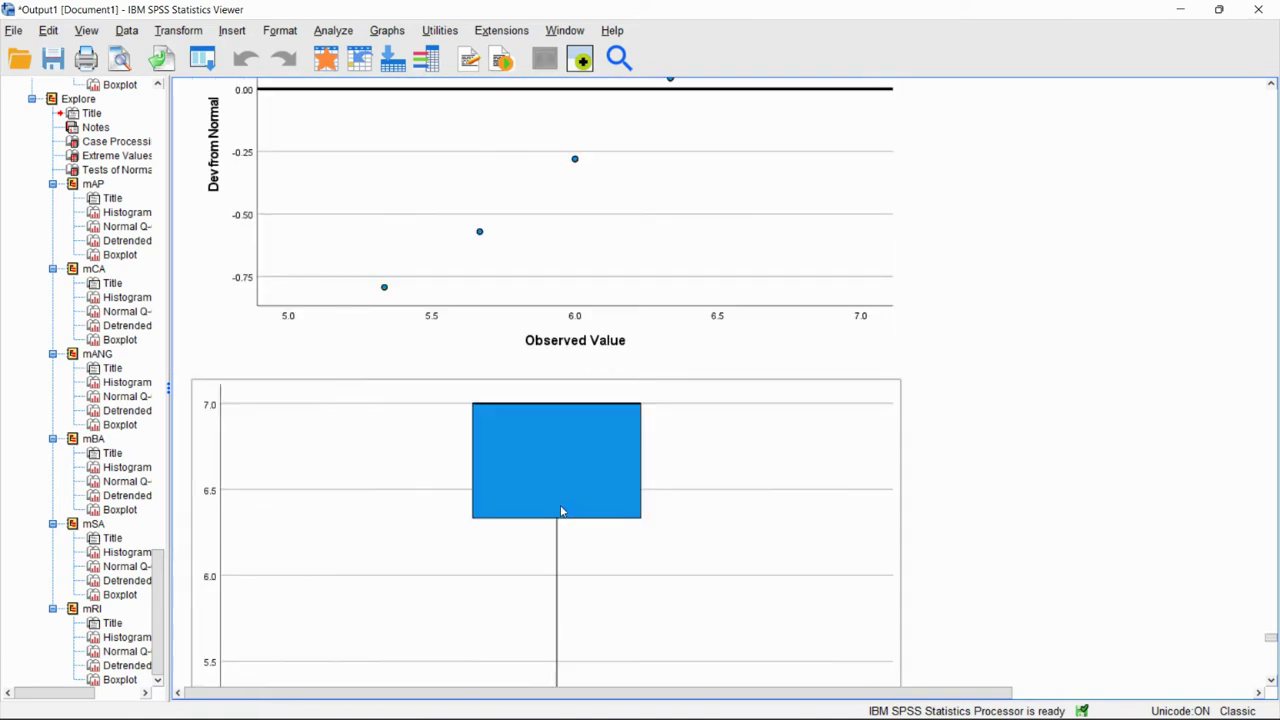
{"action": "scroll", "coordinate": [557, 370], "scroll_direction": "up", "scroll_amount": 3}
{"action": "scroll", "coordinate": [580, 570], "scroll_direction": "down", "scroll_amount": 18}
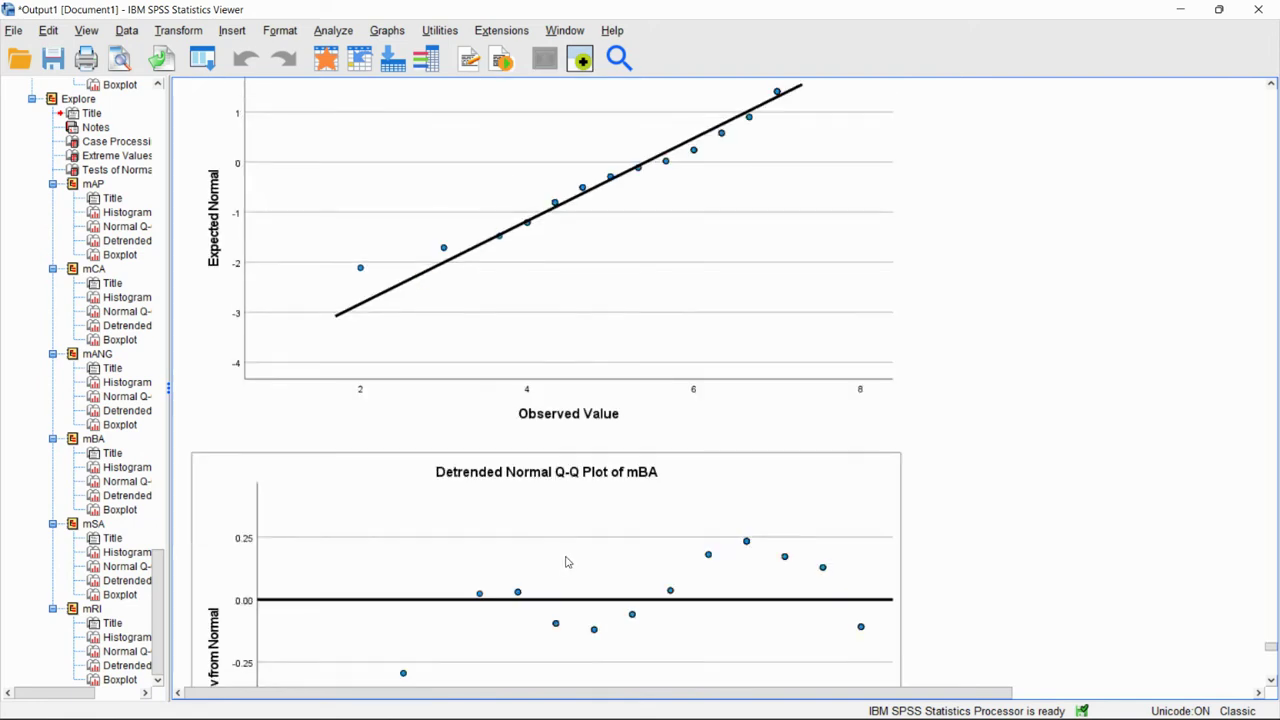
{"action": "scroll", "coordinate": [575, 183], "scroll_direction": "up", "scroll_amount": 3}
{"action": "scroll", "coordinate": [532, 287], "scroll_direction": "down", "scroll_amount": 20}
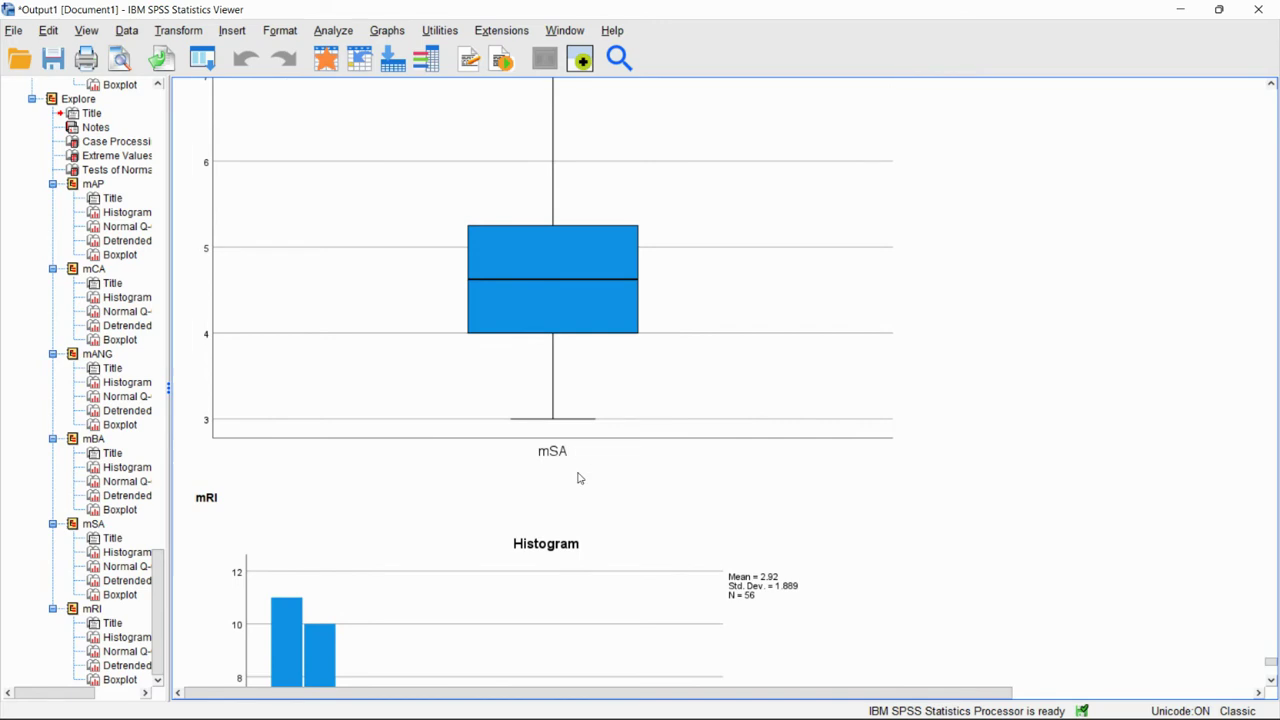
{"action": "scroll", "coordinate": [578, 478], "scroll_direction": "down", "scroll_amount": 20}
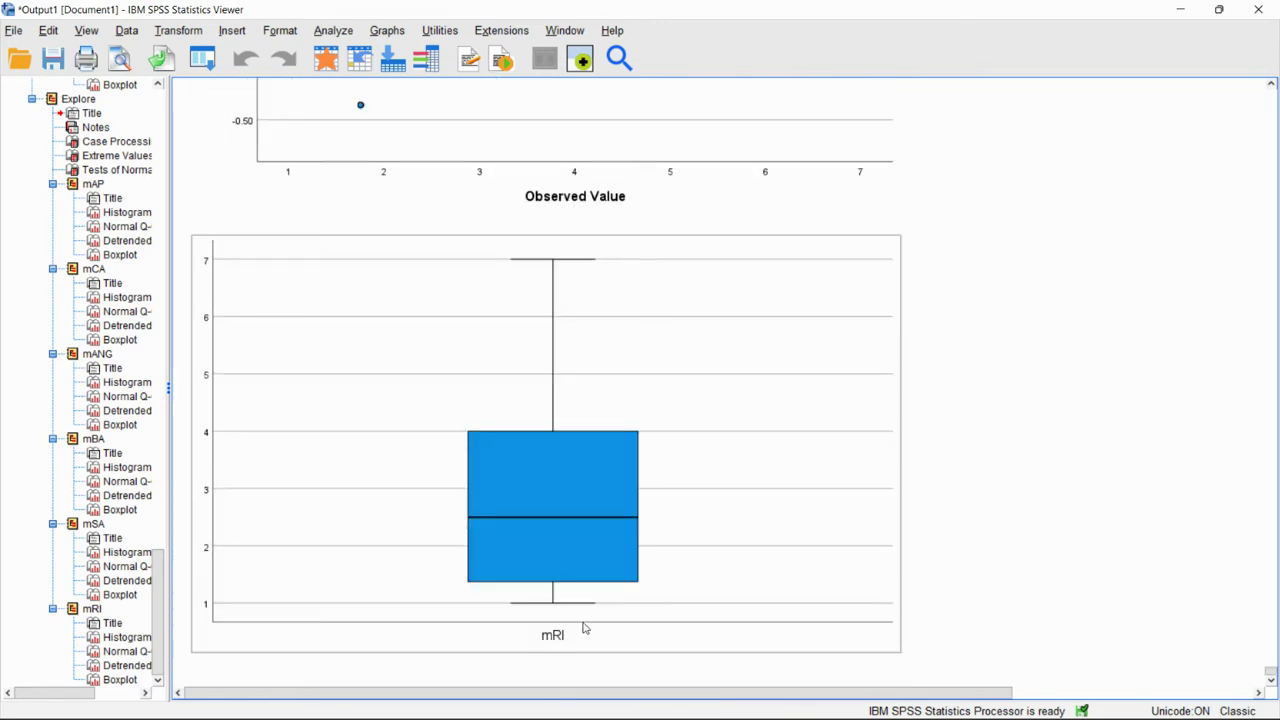
- Examine the Tests of Normality table for the six construct means in the combined Explore output
{"action": "scroll", "coordinate": [671, 386], "scroll_direction": "up", "scroll_amount": 15}
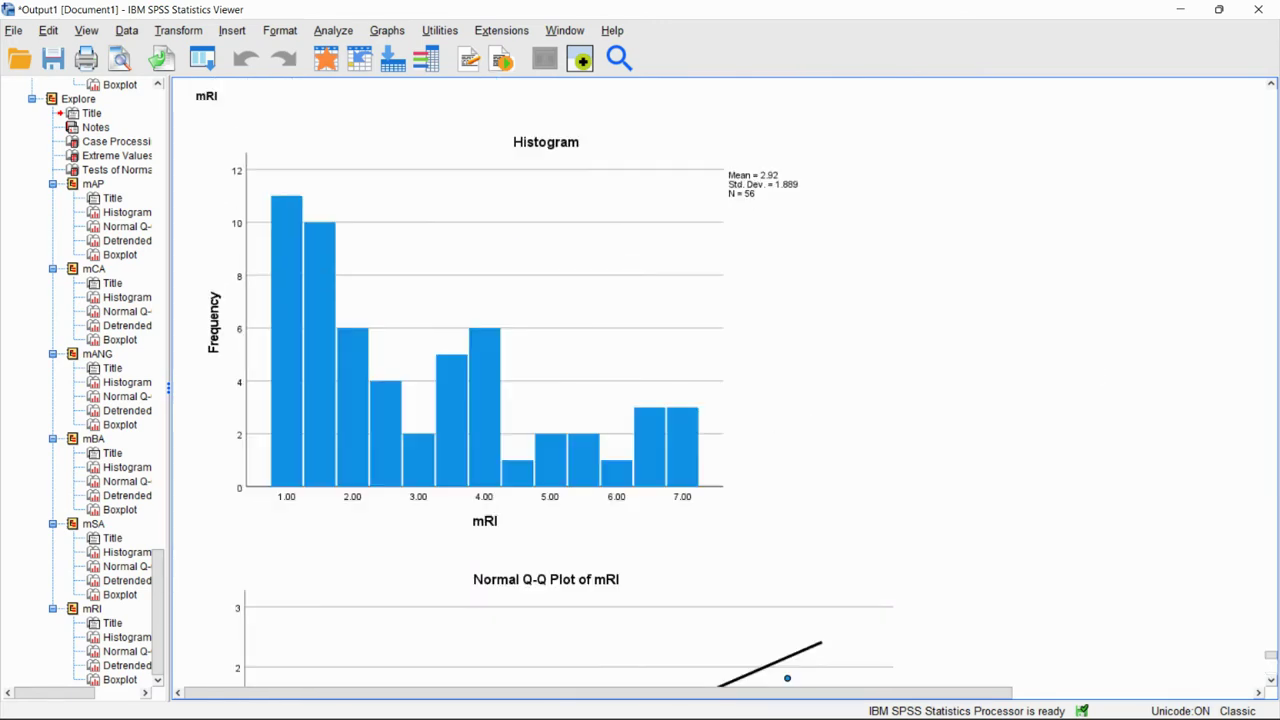
{"action": "scroll", "coordinate": [1273, 212], "scroll_direction": "up", "scroll_amount": 20}
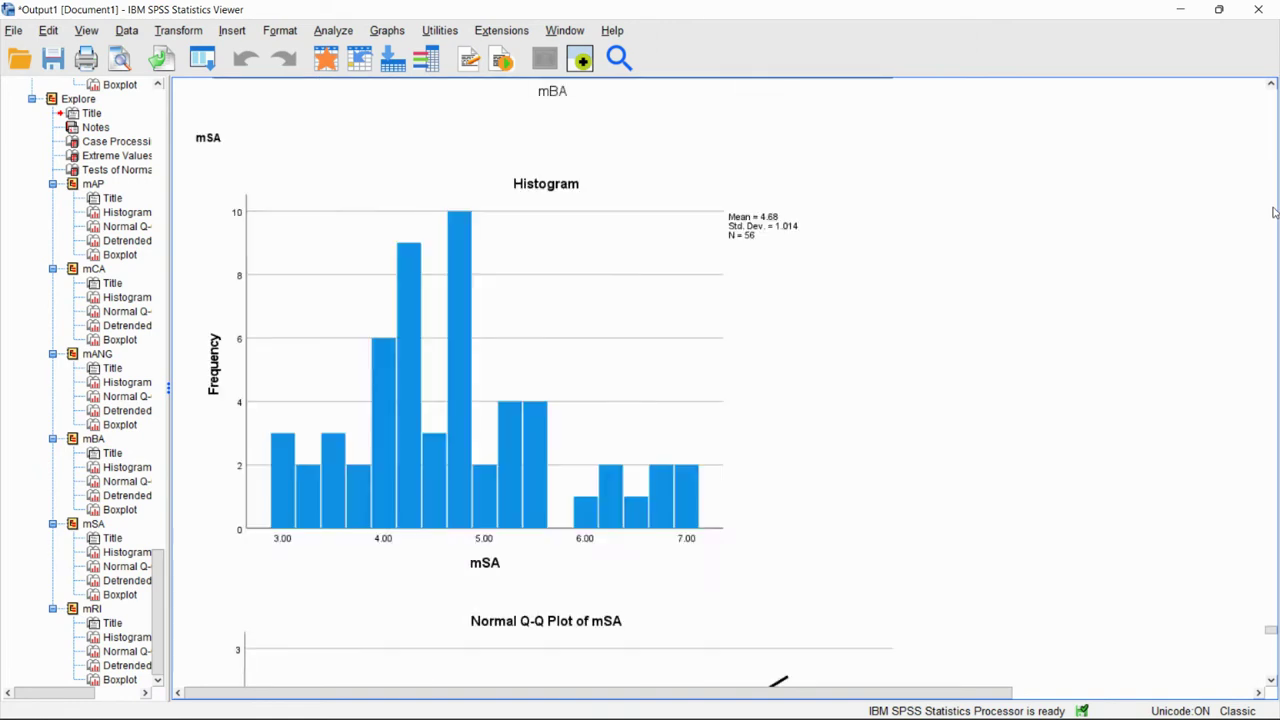
{"action": "scroll", "coordinate": [1271, 212], "scroll_direction": "up", "scroll_amount": 20}
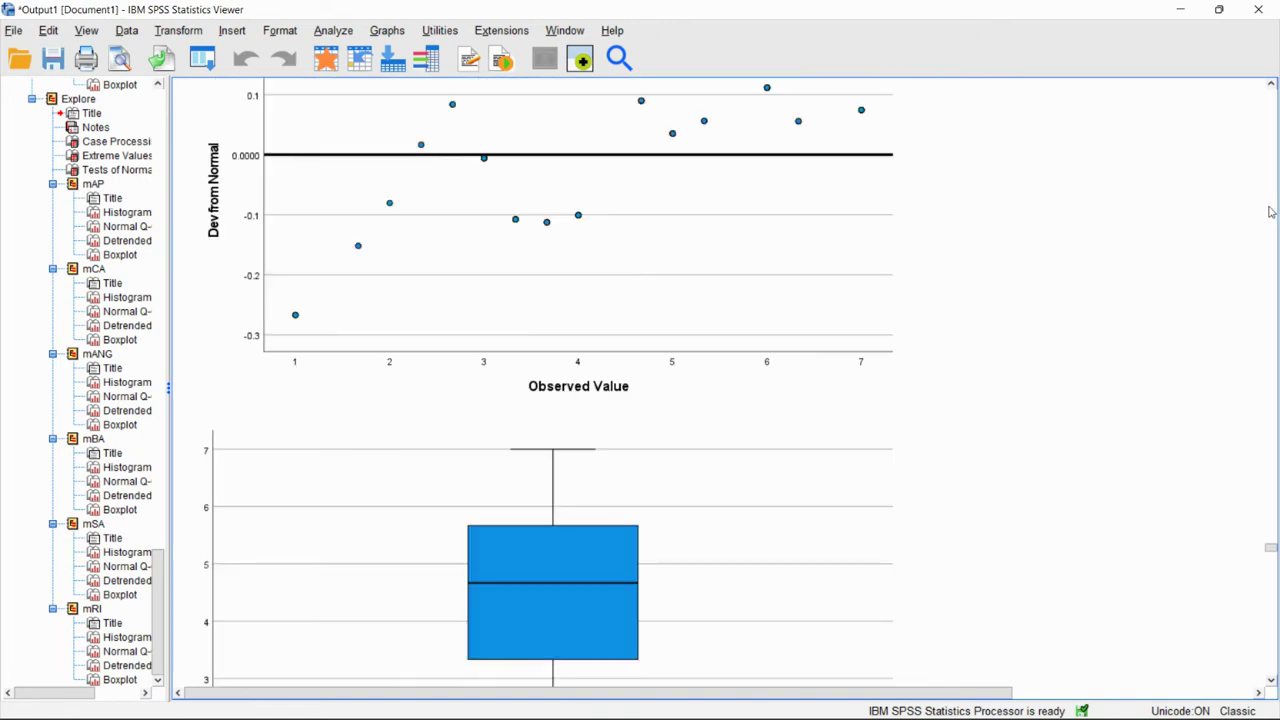
{"action": "scroll", "coordinate": [1259, 210], "scroll_direction": "up", "scroll_amount": 15}
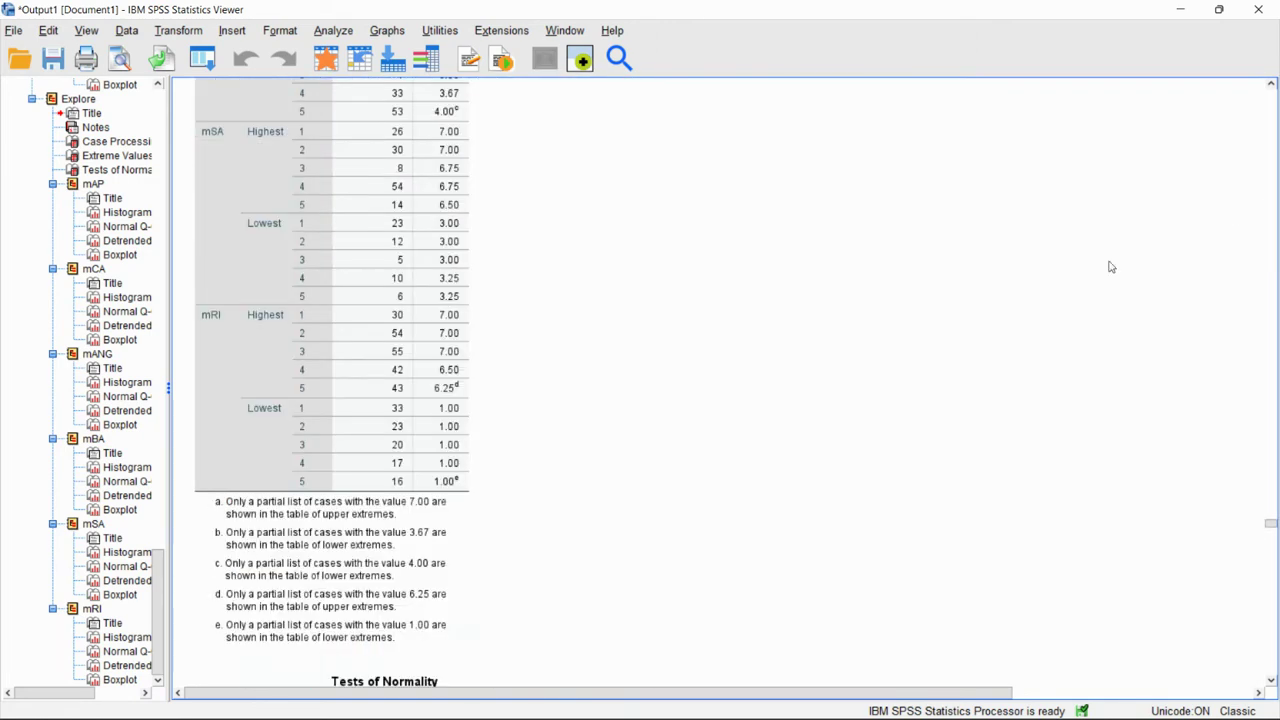
{"action": "scroll", "coordinate": [706, 317], "scroll_direction": "down", "scroll_amount": 8}
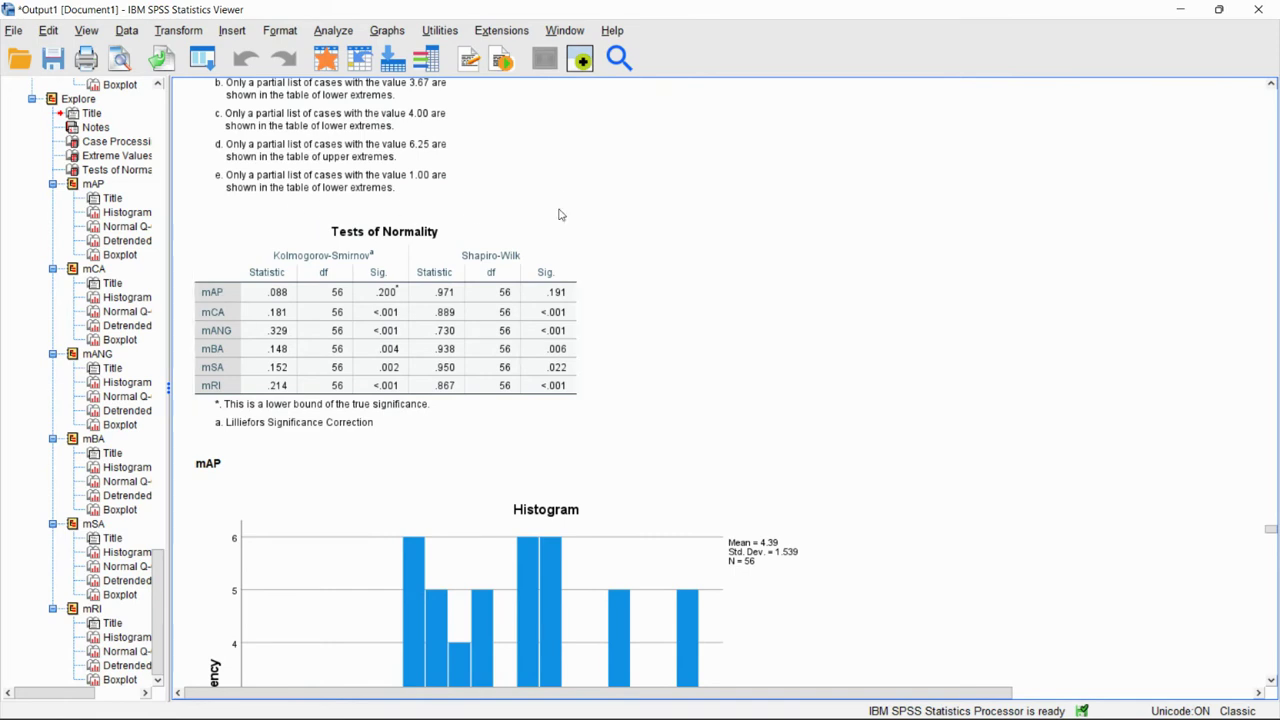
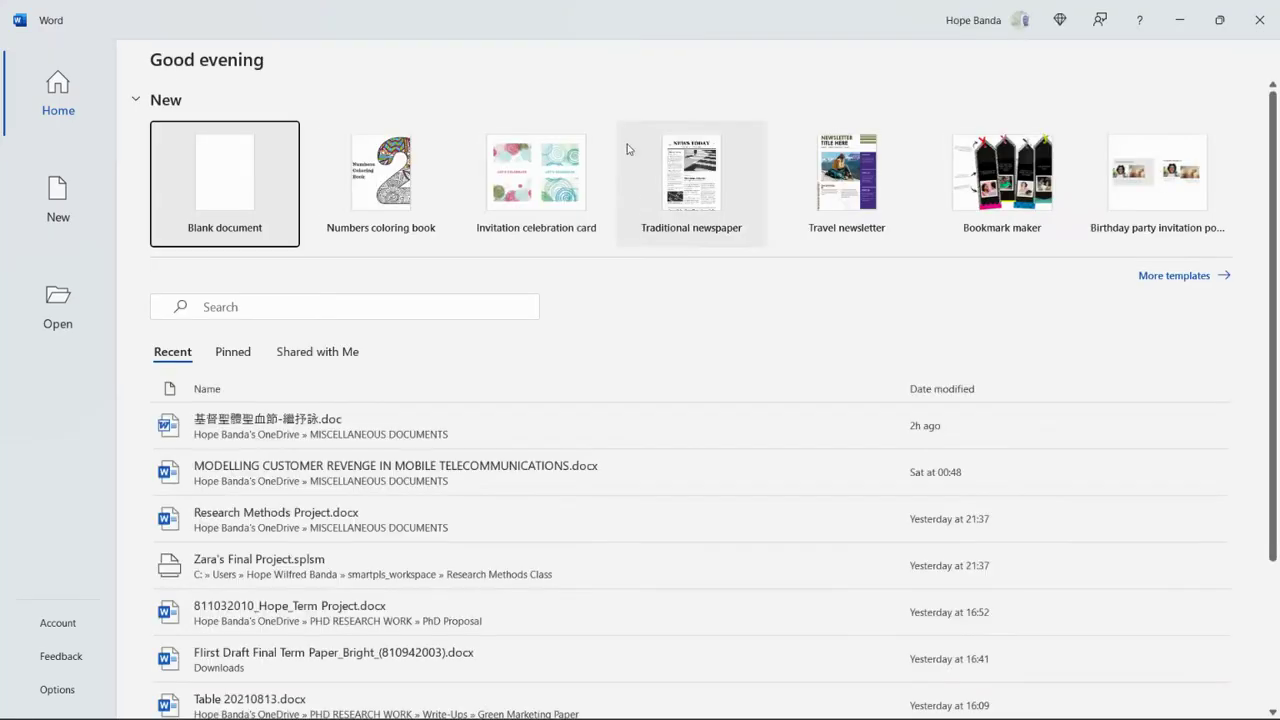
- Open MODELLING CUSTOMER REVENGE IN MOBILE TELECOMMUNICATIONS.docx in Word and reduce its window to show the SPSS output behind it
{"action": "left_click", "coordinate": [400, 470]}
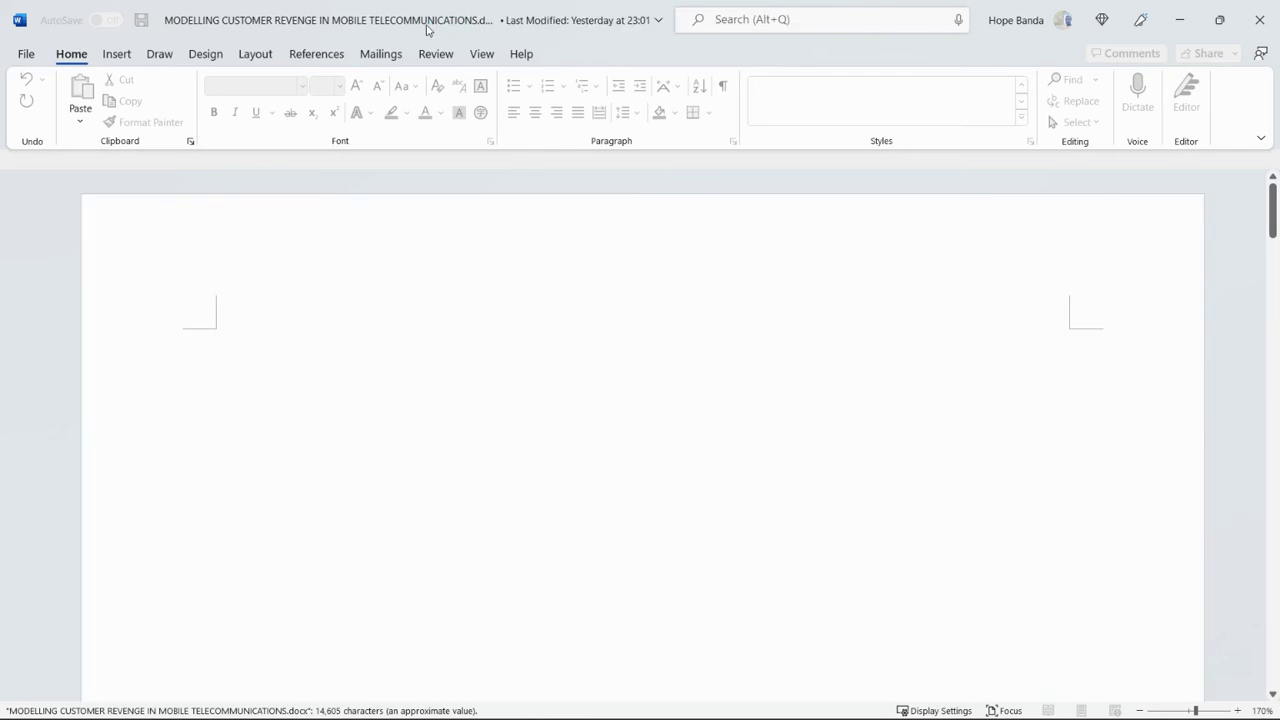
{"action": "double_click", "coordinate": [430, 20]}
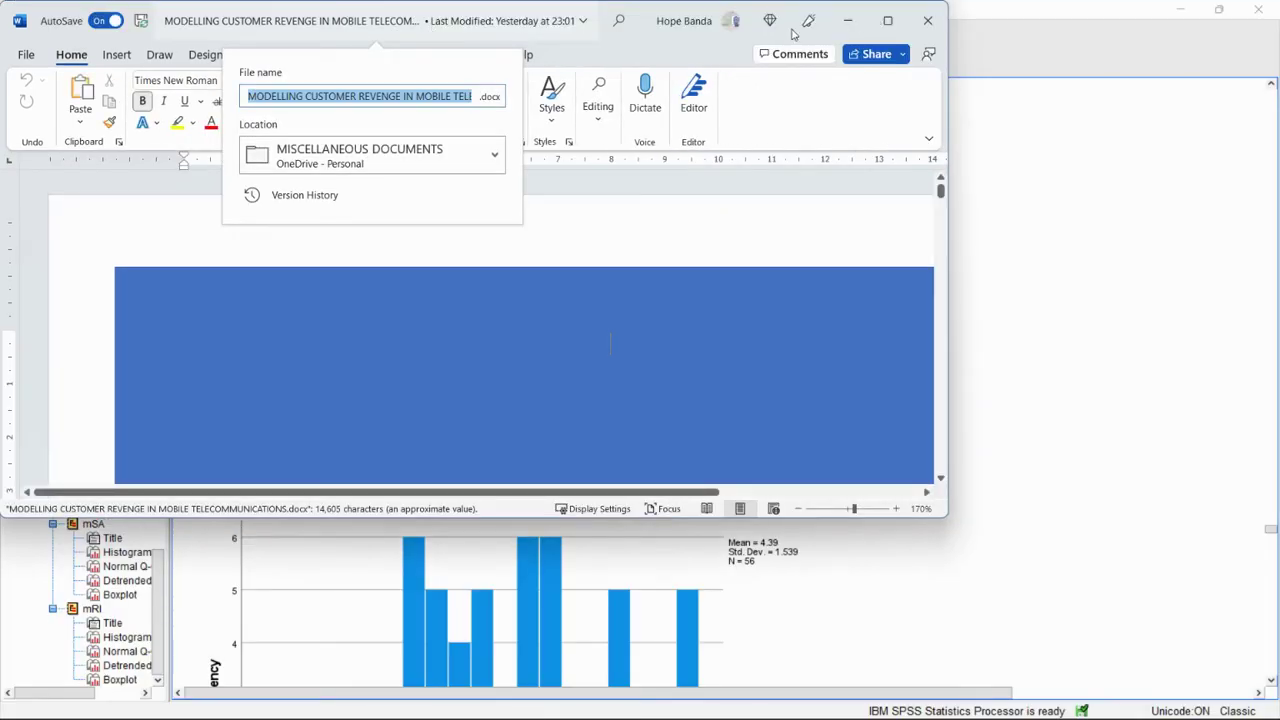
{"action": "left_click", "coordinate": [887, 20]}
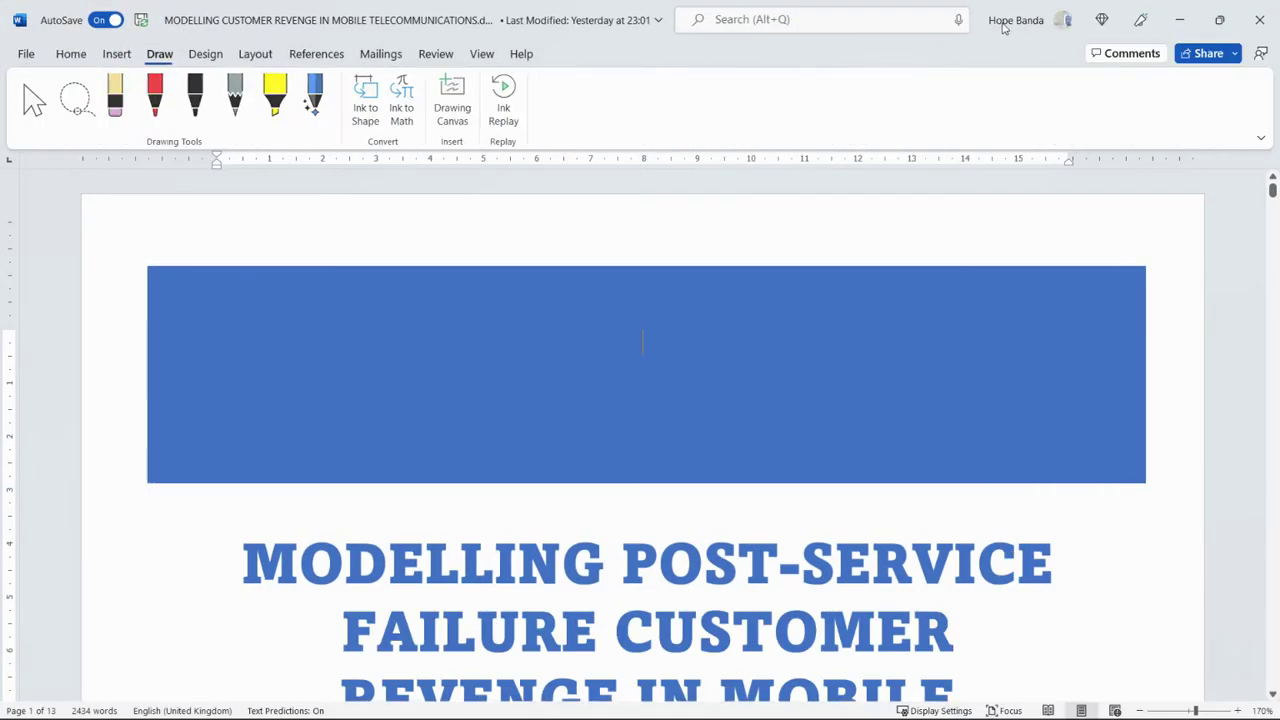
{"action": "double_click", "coordinate": [990, 24]}
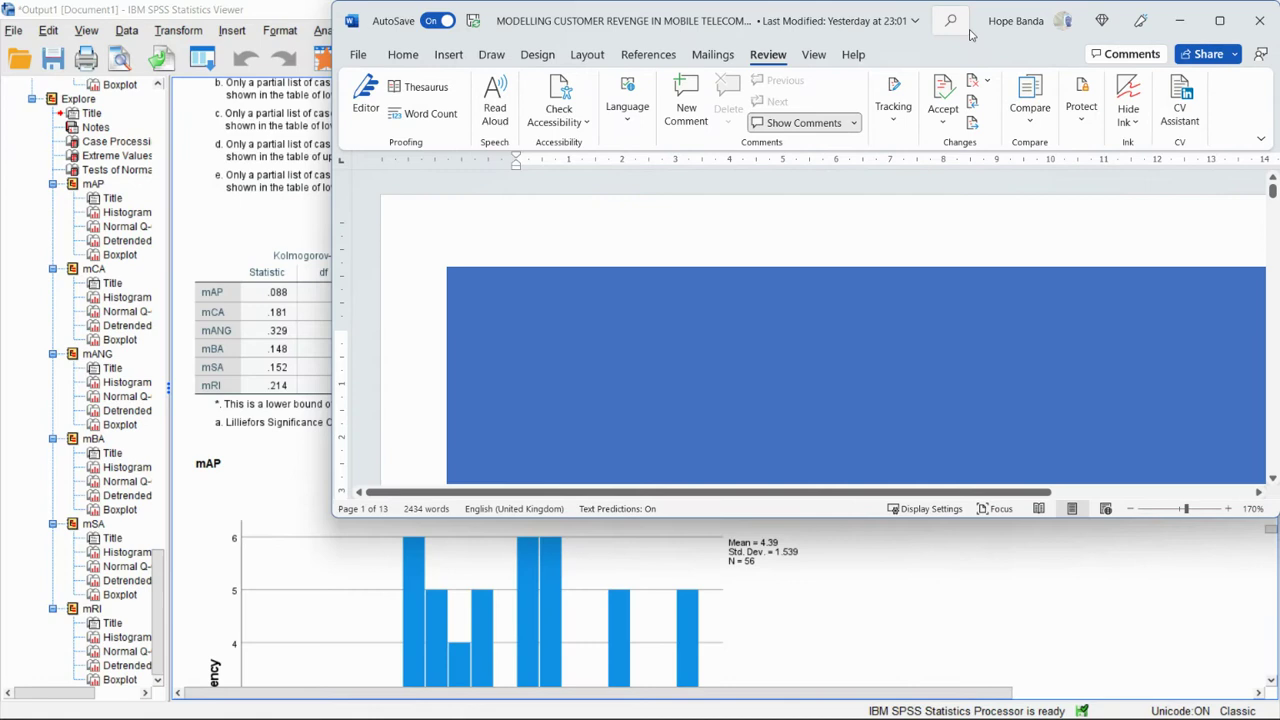
- Minimize the Word document, return to the SPSS output and examine the histogram and normal Q-Q plot of mAP
{"action": "key", "text": "super+Down"}
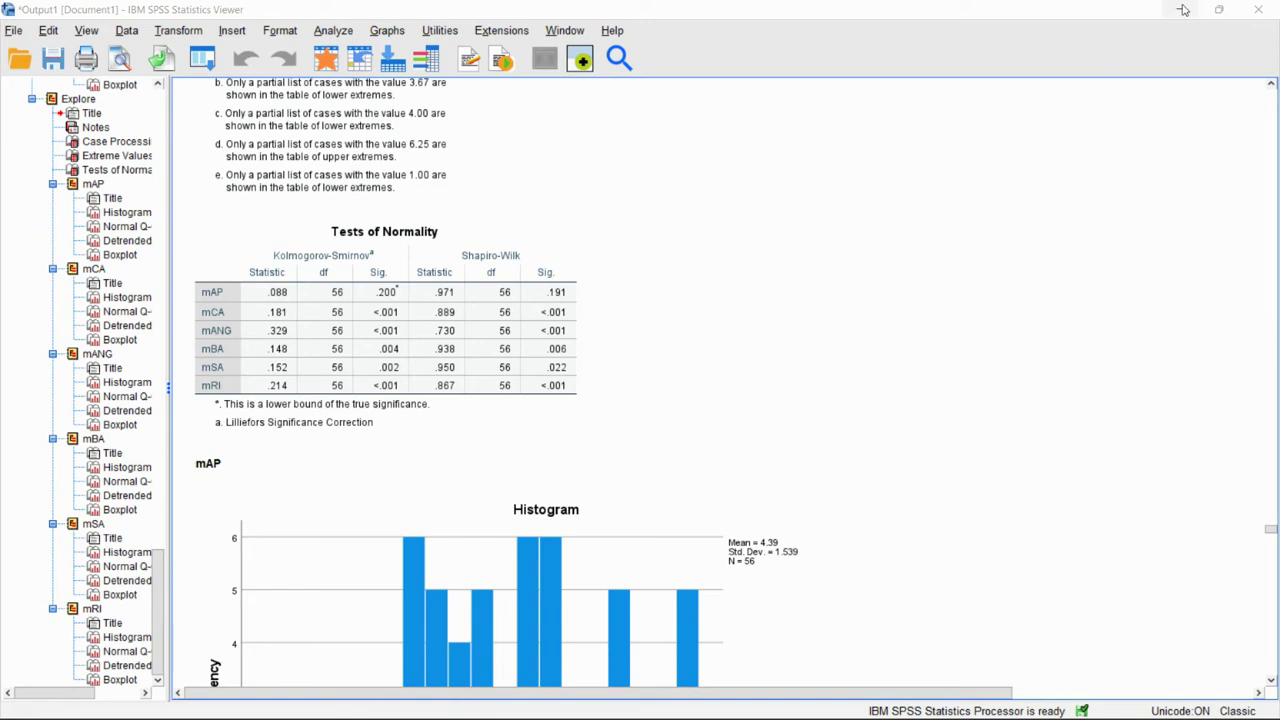
{"action": "scroll", "coordinate": [997, 320], "scroll_direction": "down", "scroll_amount": 5}
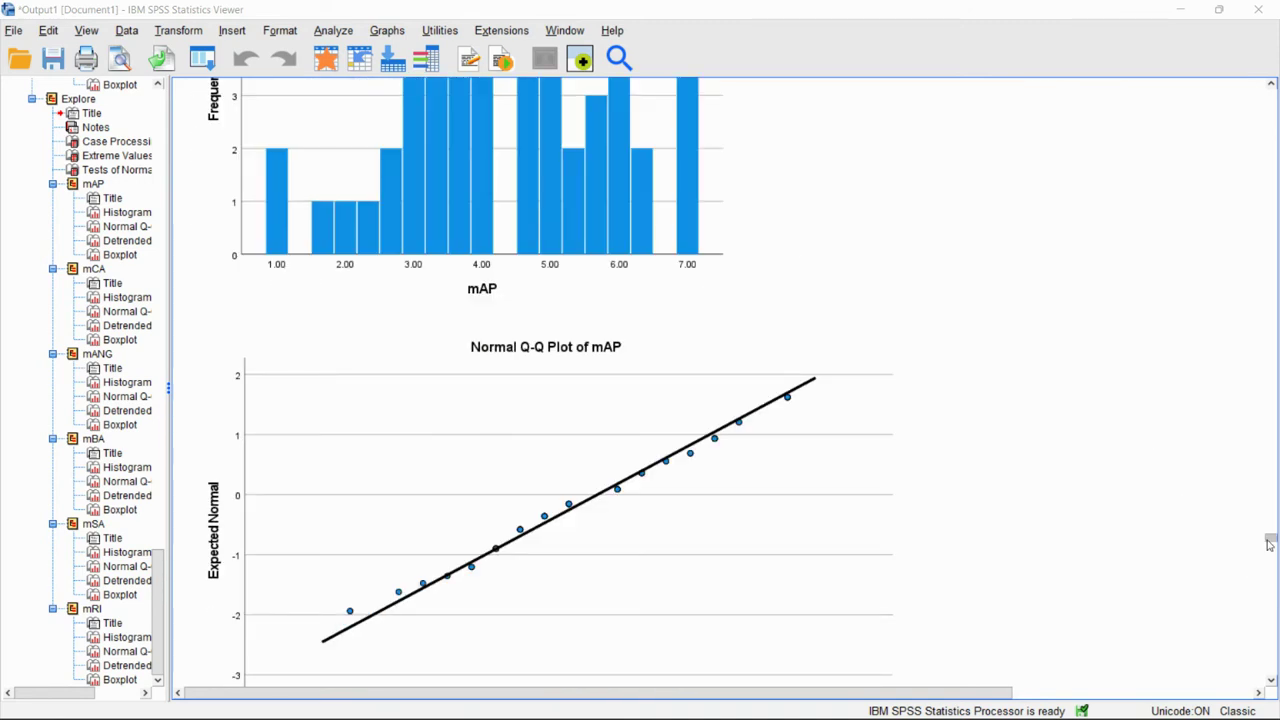
- Examine the Tests of Normality table and the mAP boxplot in the Explore output, and return to the Data Editor
{"action": "left_click_drag", "start_coordinate": [1268, 545], "coordinate": [1270, 680]}
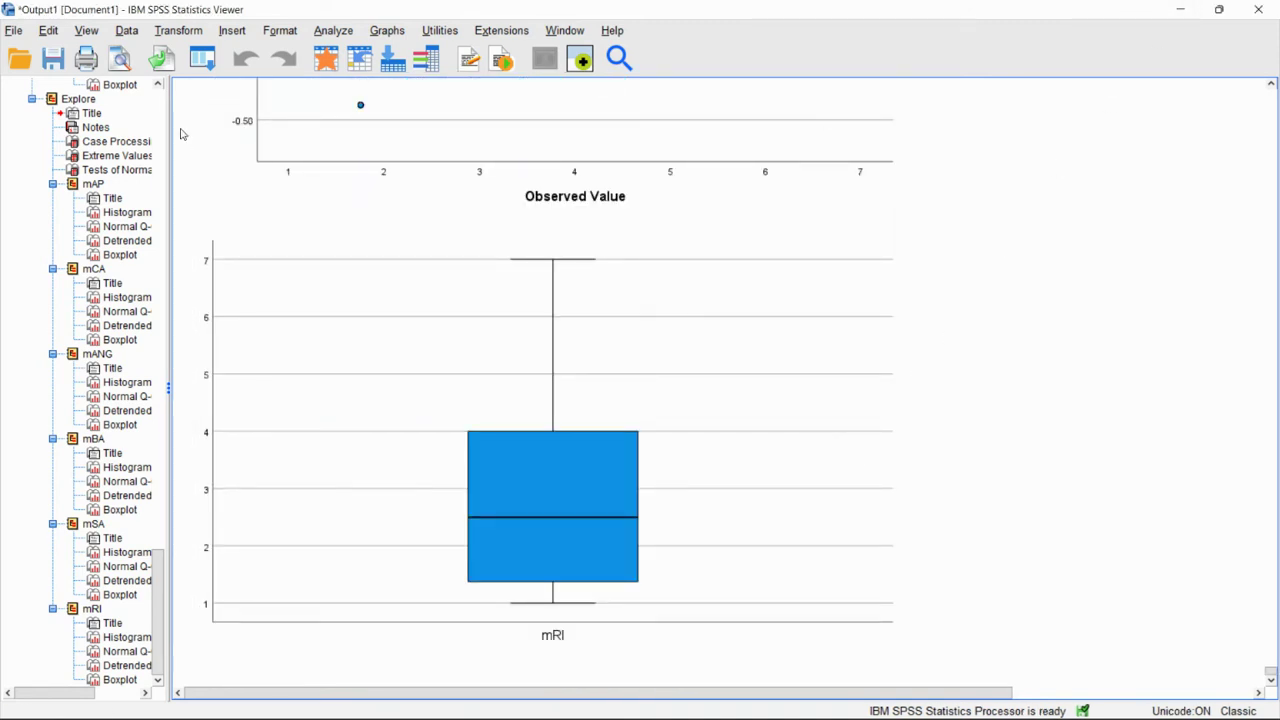
{"action": "left_click", "coordinate": [331, 30]}
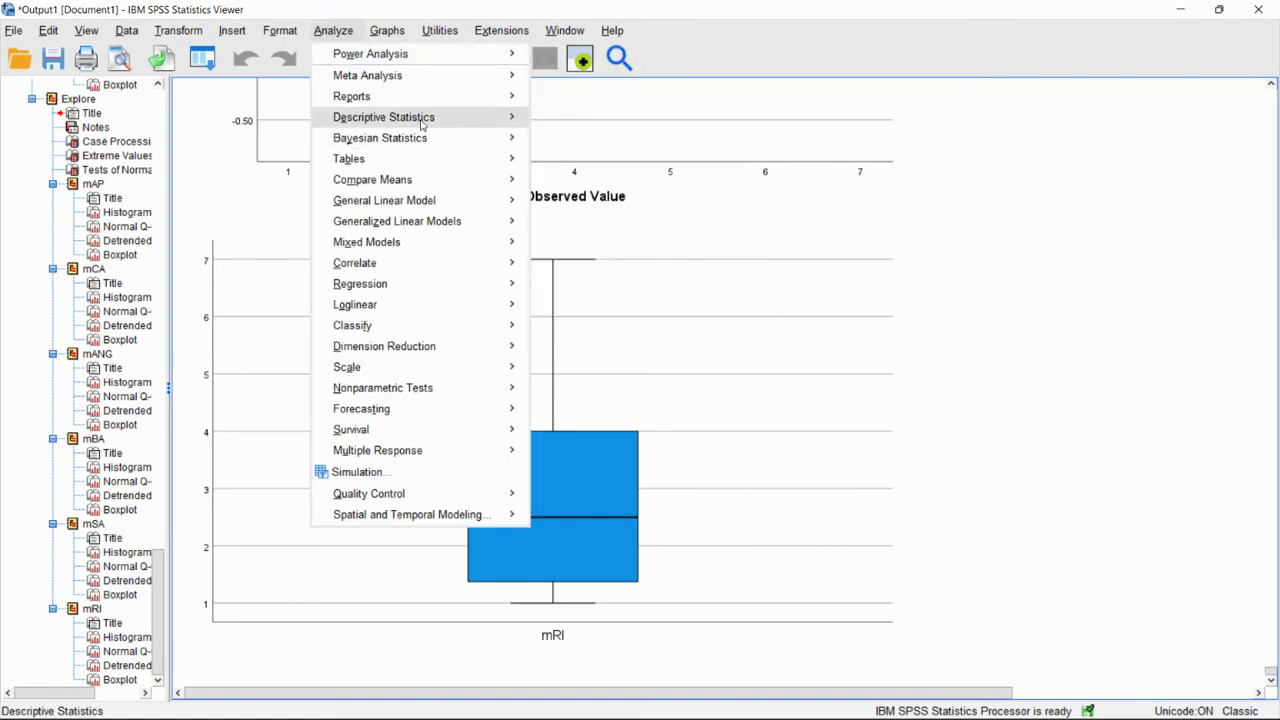
{"action": "mouse_move", "coordinate": [441, 122]}
{"action": "mouse_move", "coordinate": [447, 350]}
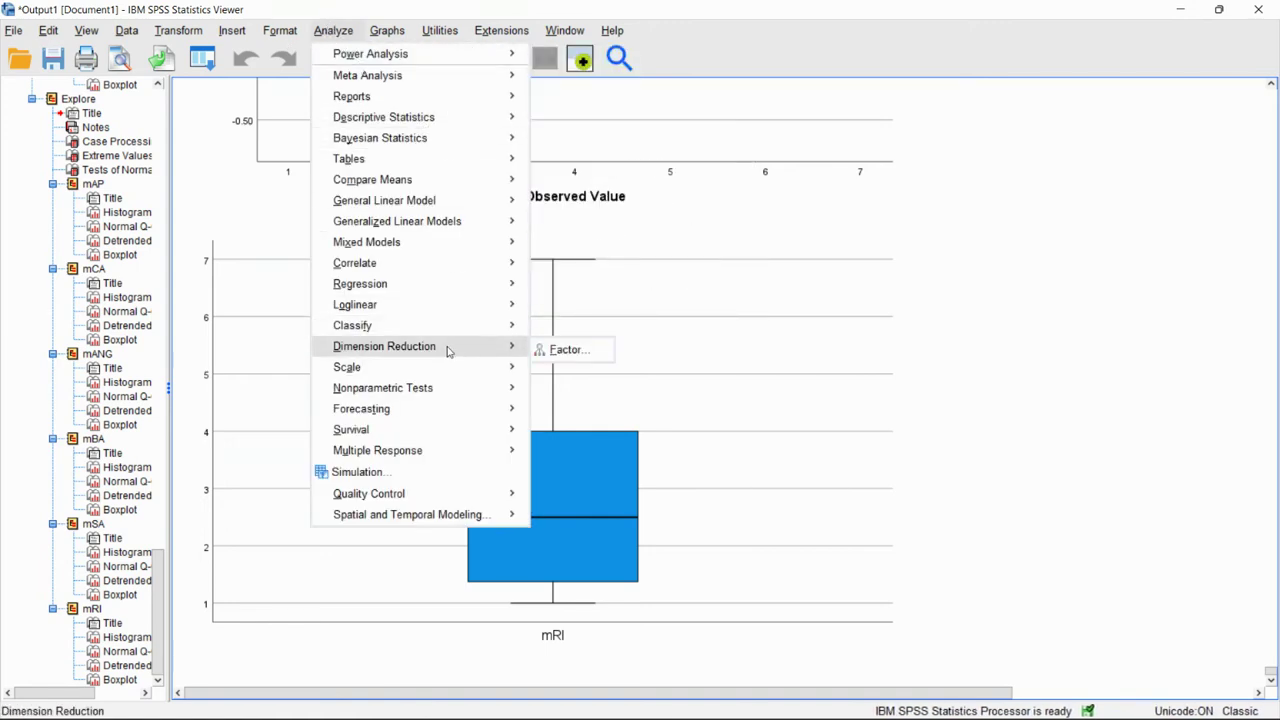
{"action": "left_click", "coordinate": [985, 205]}
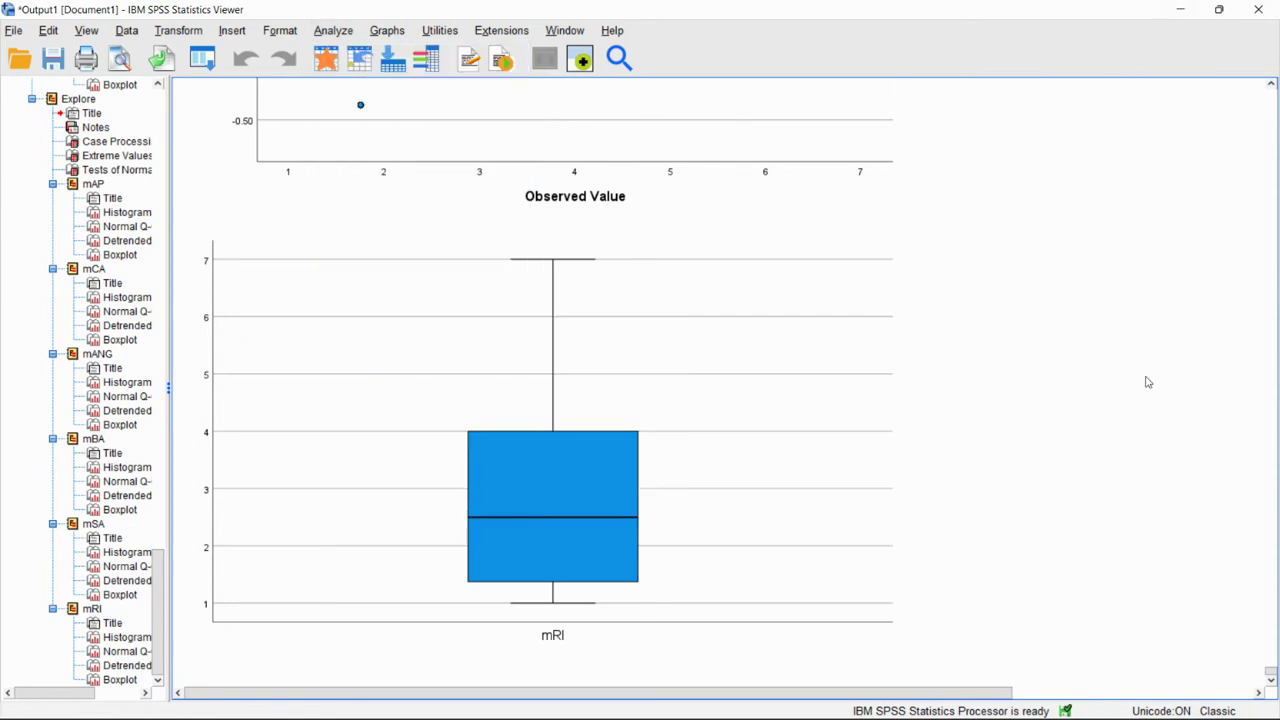
{"action": "scroll", "coordinate": [857, 277], "scroll_direction": "up", "scroll_amount": 10}
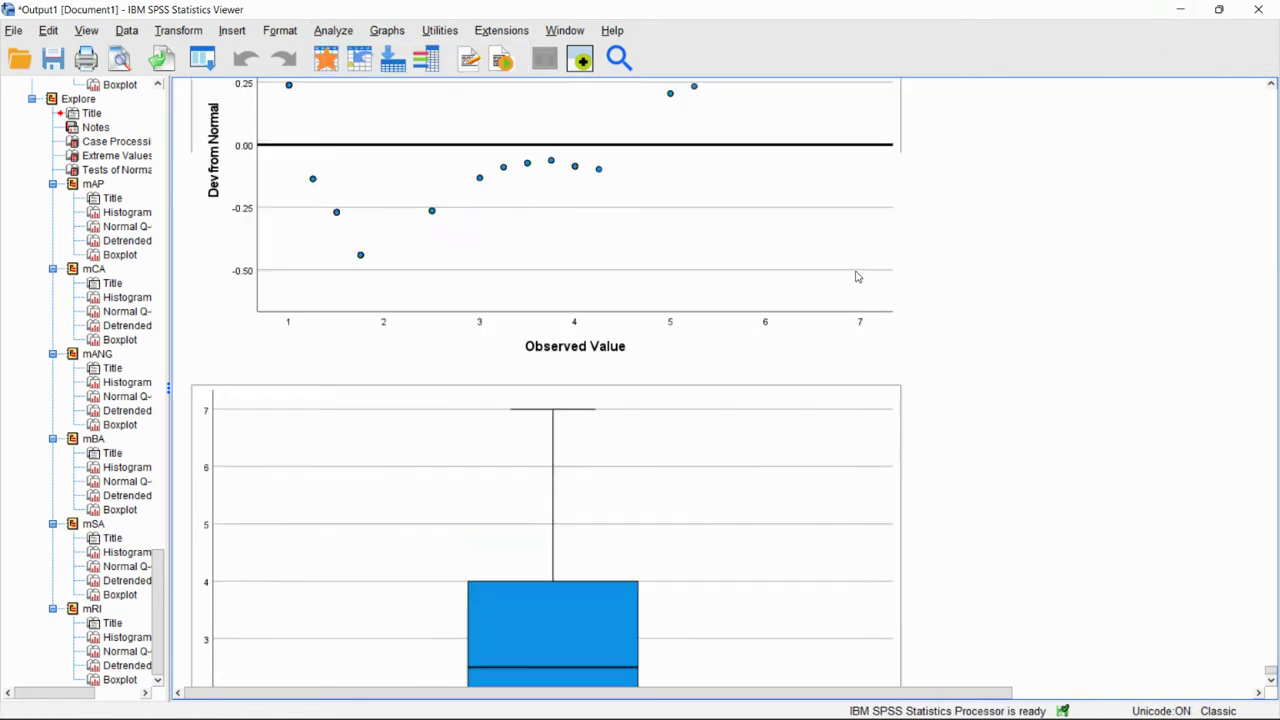
{"action": "left_click_drag", "start_coordinate": [1273, 660], "coordinate": [1274, 514]}
{"action": "scroll", "coordinate": [713, 429], "scroll_direction": "down", "scroll_amount": 6}
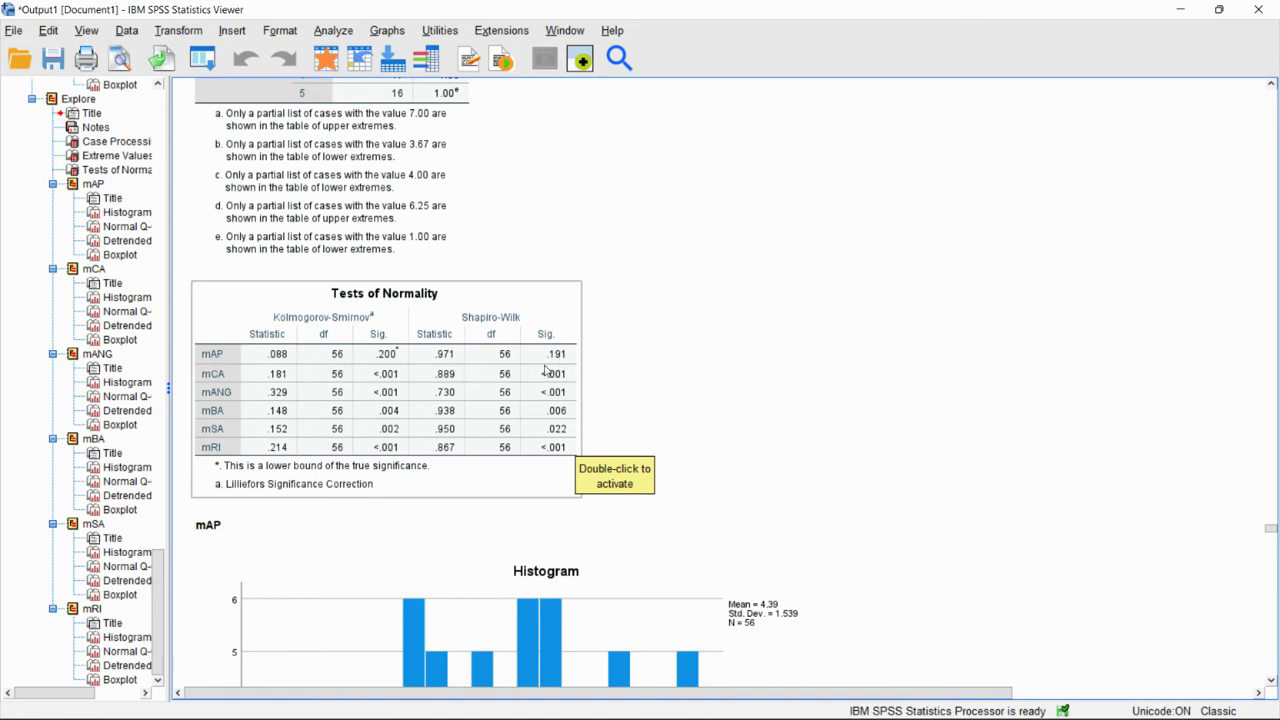
{"action": "scroll", "coordinate": [547, 372], "scroll_direction": "down", "scroll_amount": 20}
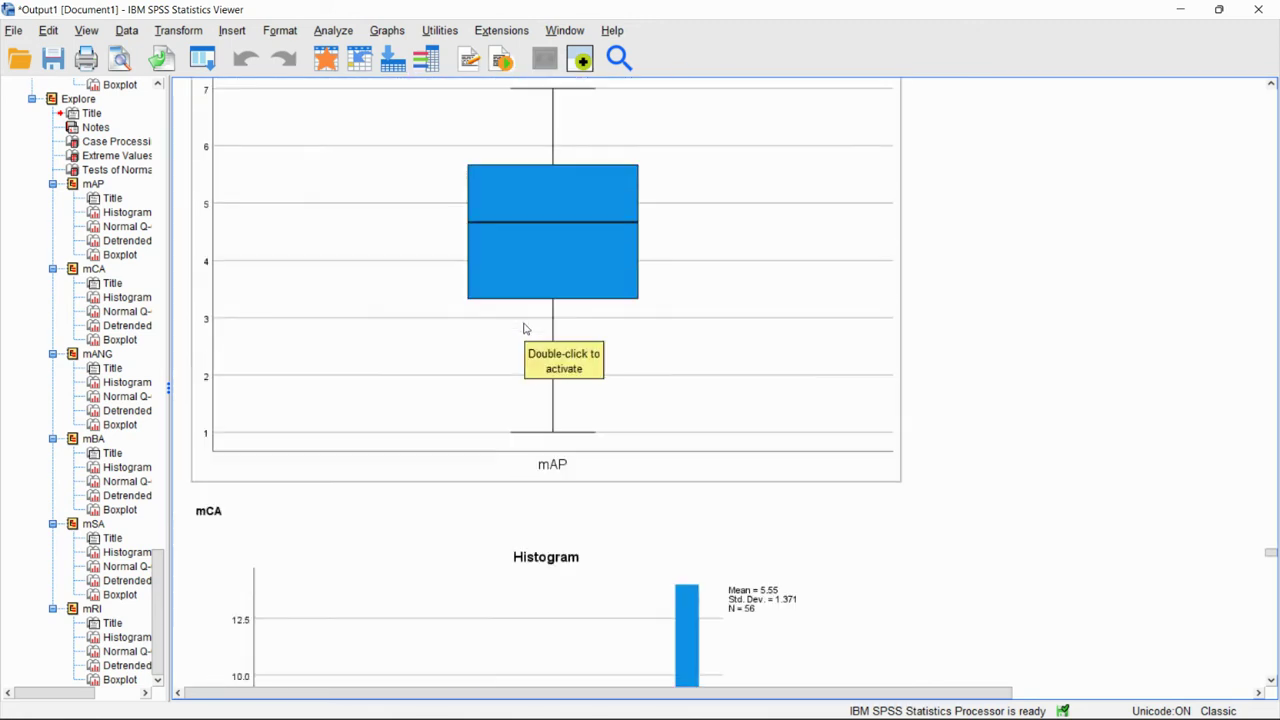
{"action": "scroll", "coordinate": [520, 327], "scroll_direction": "up", "scroll_amount": 2}
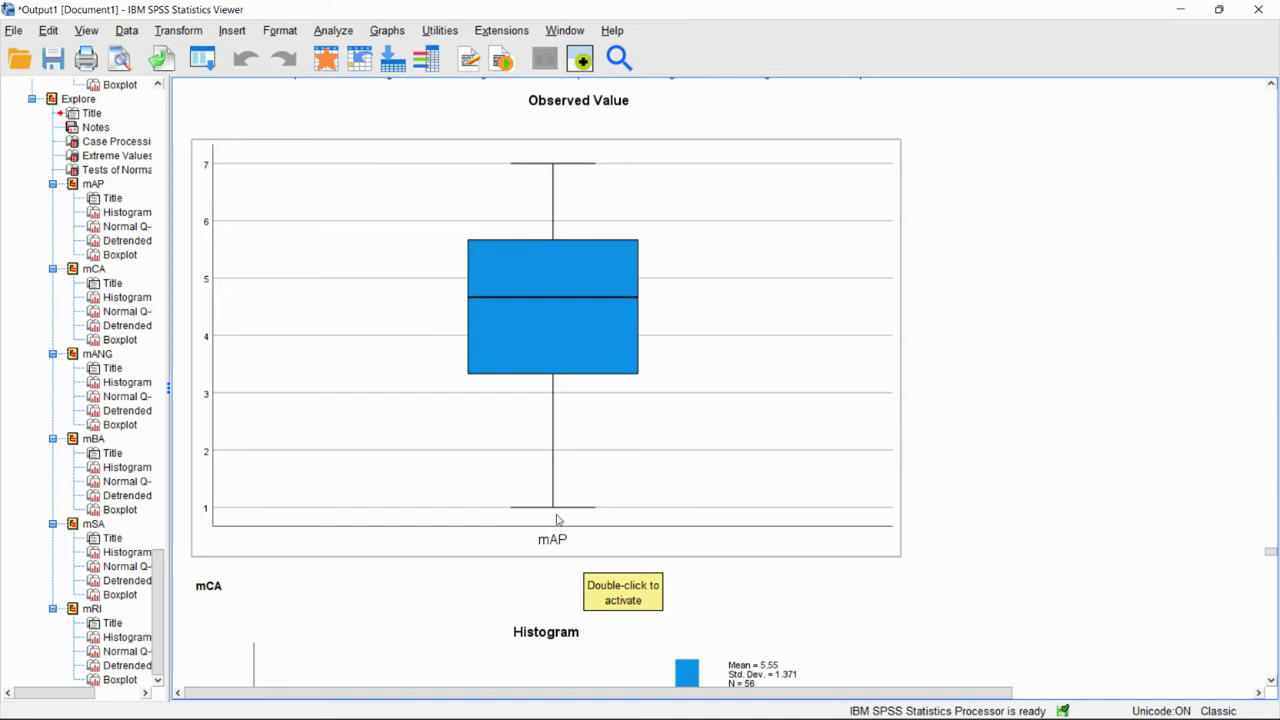
{"action": "left_click", "coordinate": [1176, 12]}
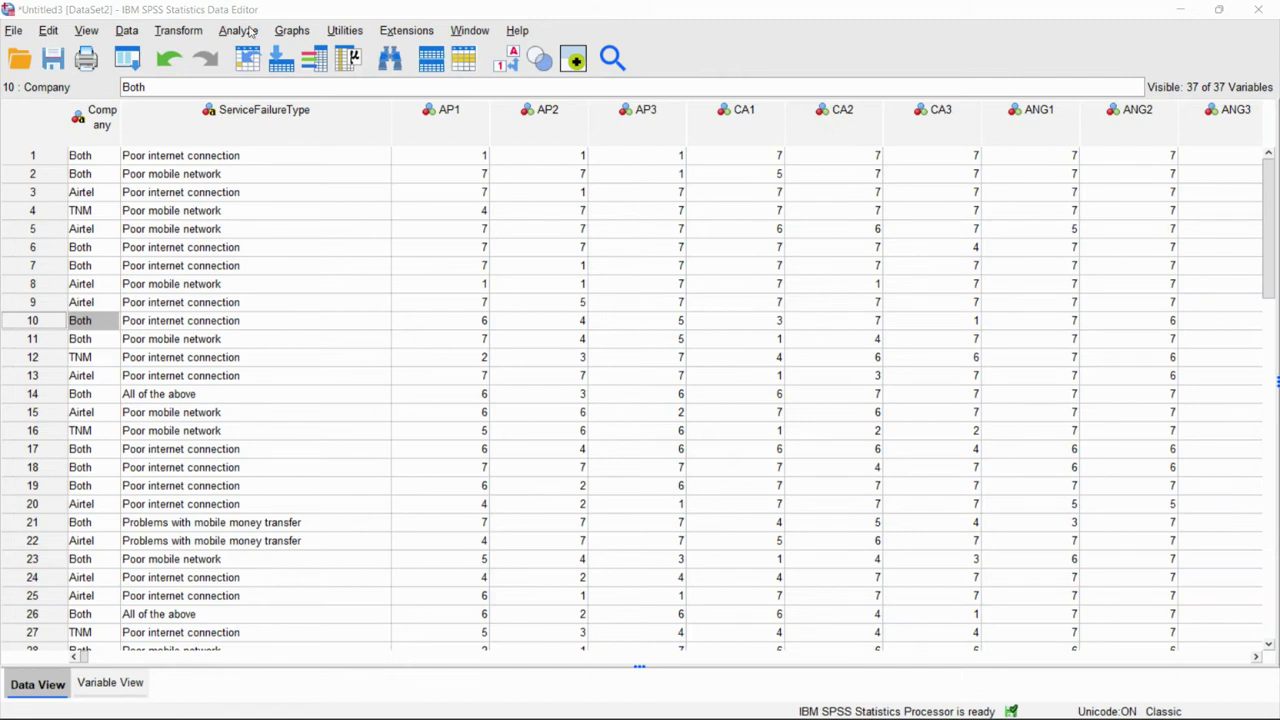
{"action": "left_click", "coordinate": [248, 31]}
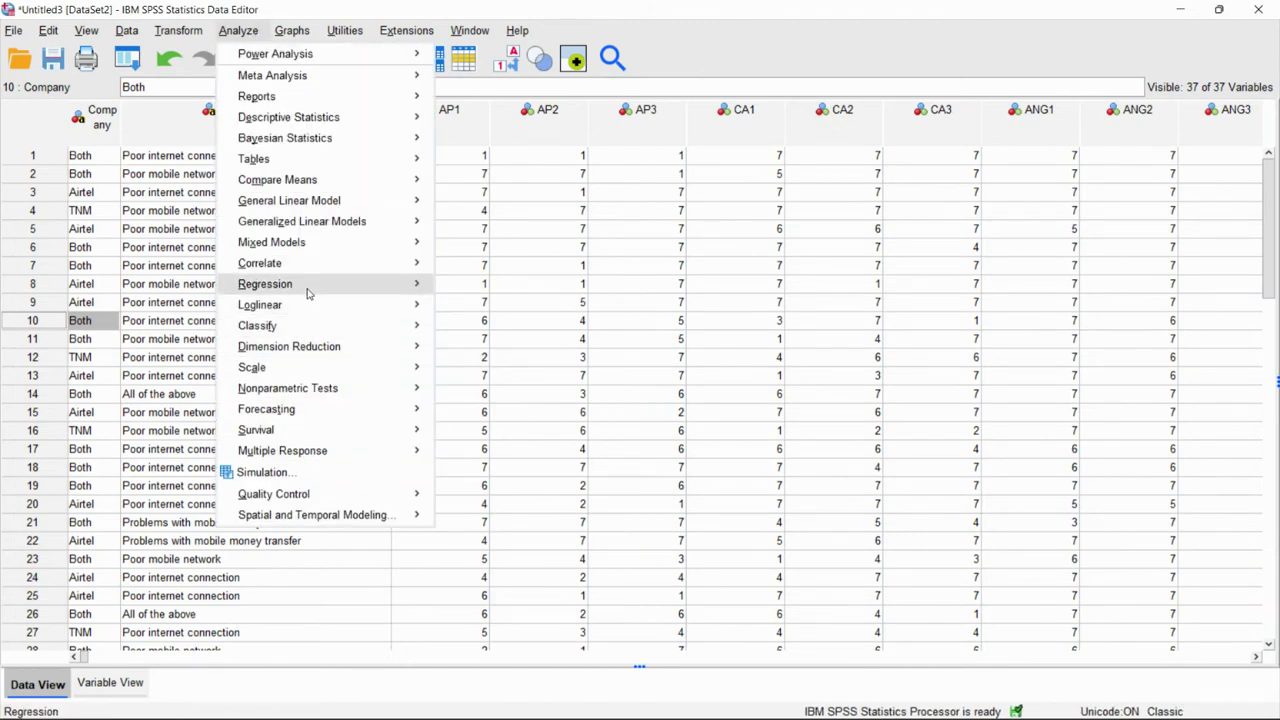
{"action": "mouse_move", "coordinate": [320, 450]}
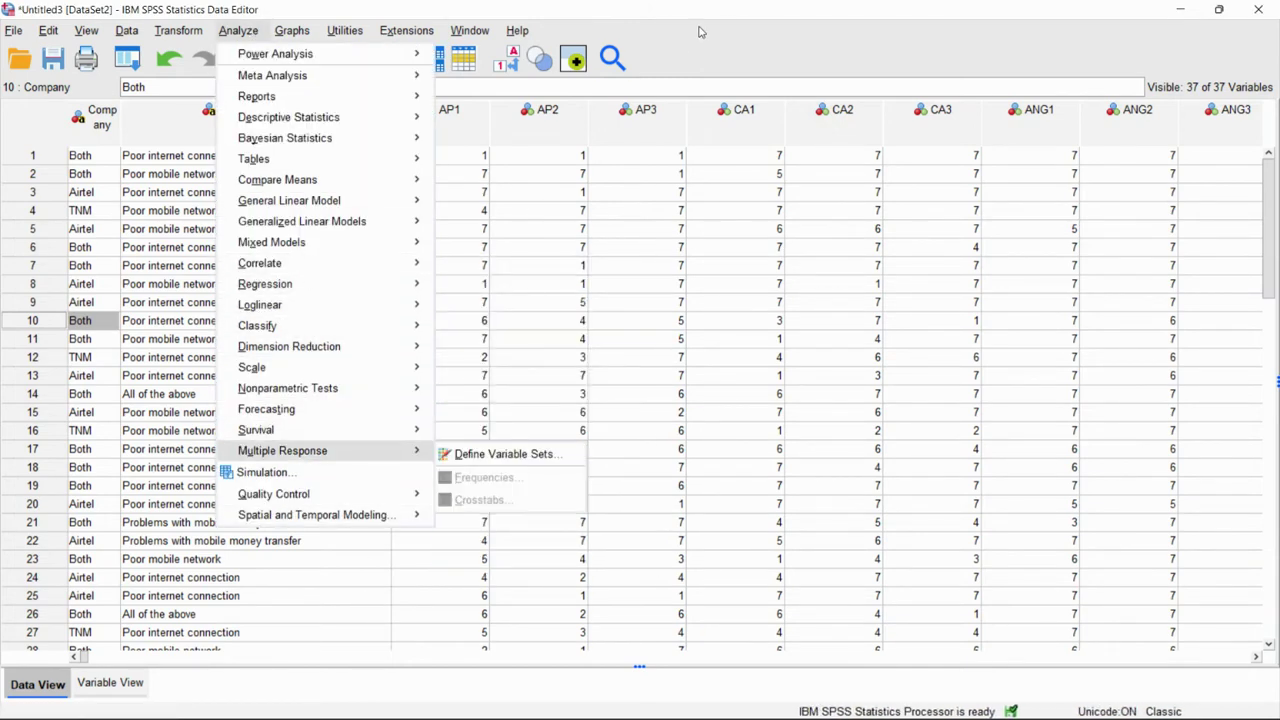
{"action": "left_click", "coordinate": [723, 31]}
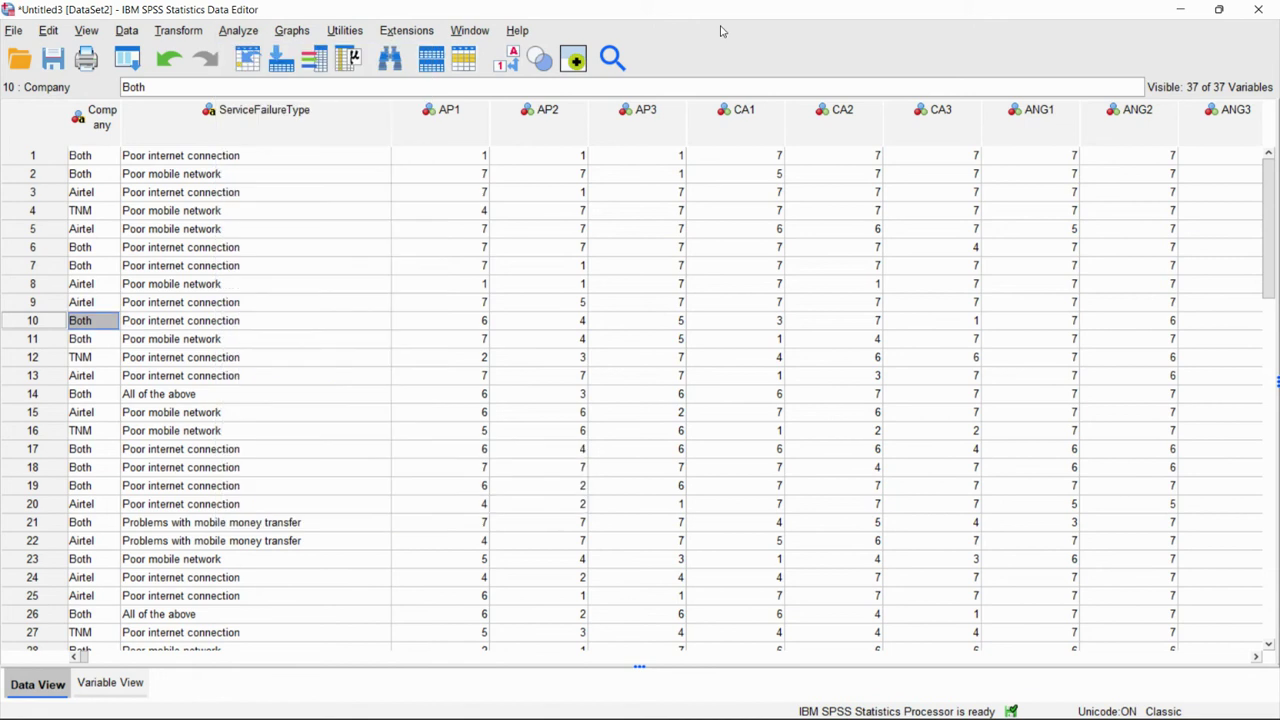
{"action": "left_click", "coordinate": [240, 31]}
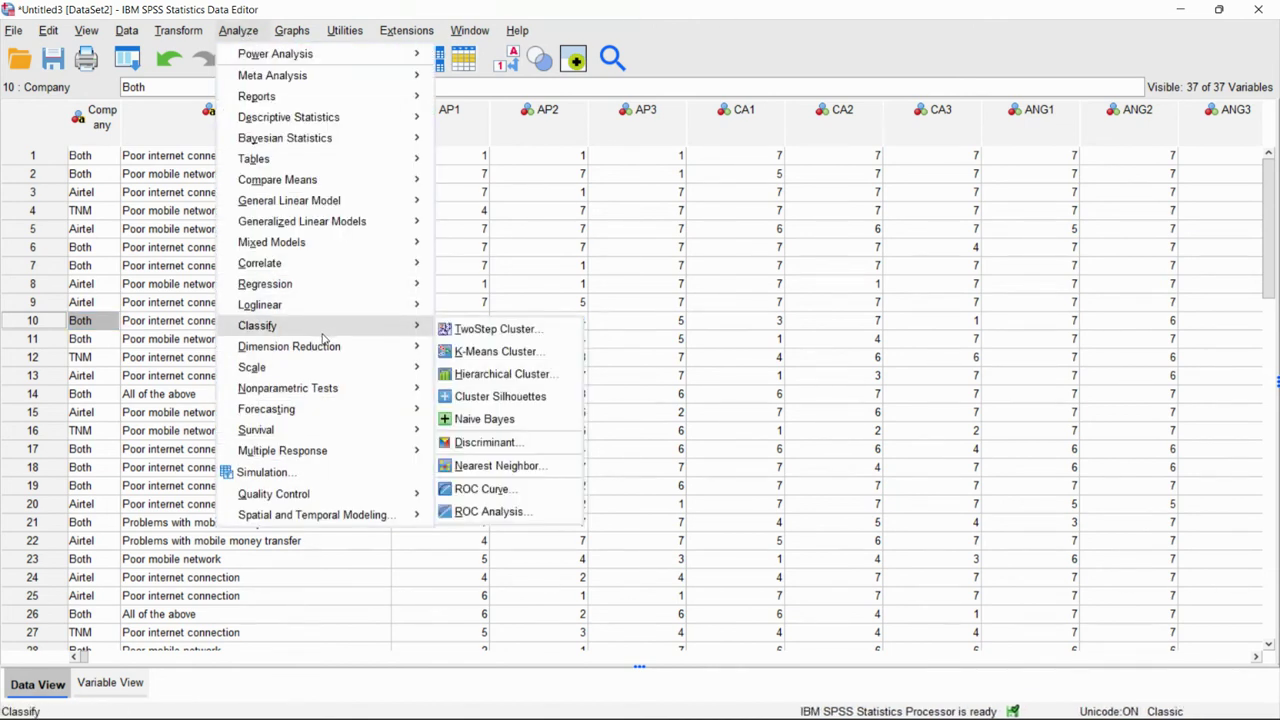
{"action": "mouse_move", "coordinate": [322, 343]}
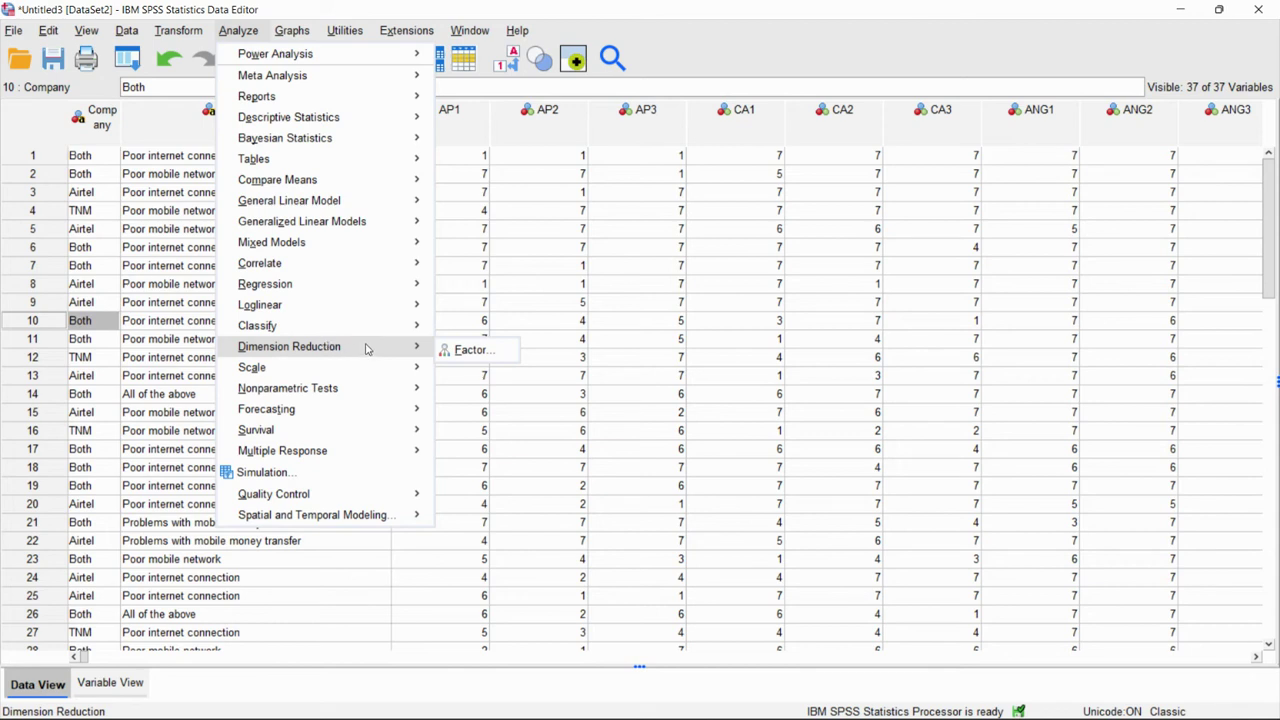
{"action": "left_click", "coordinate": [452, 12]}
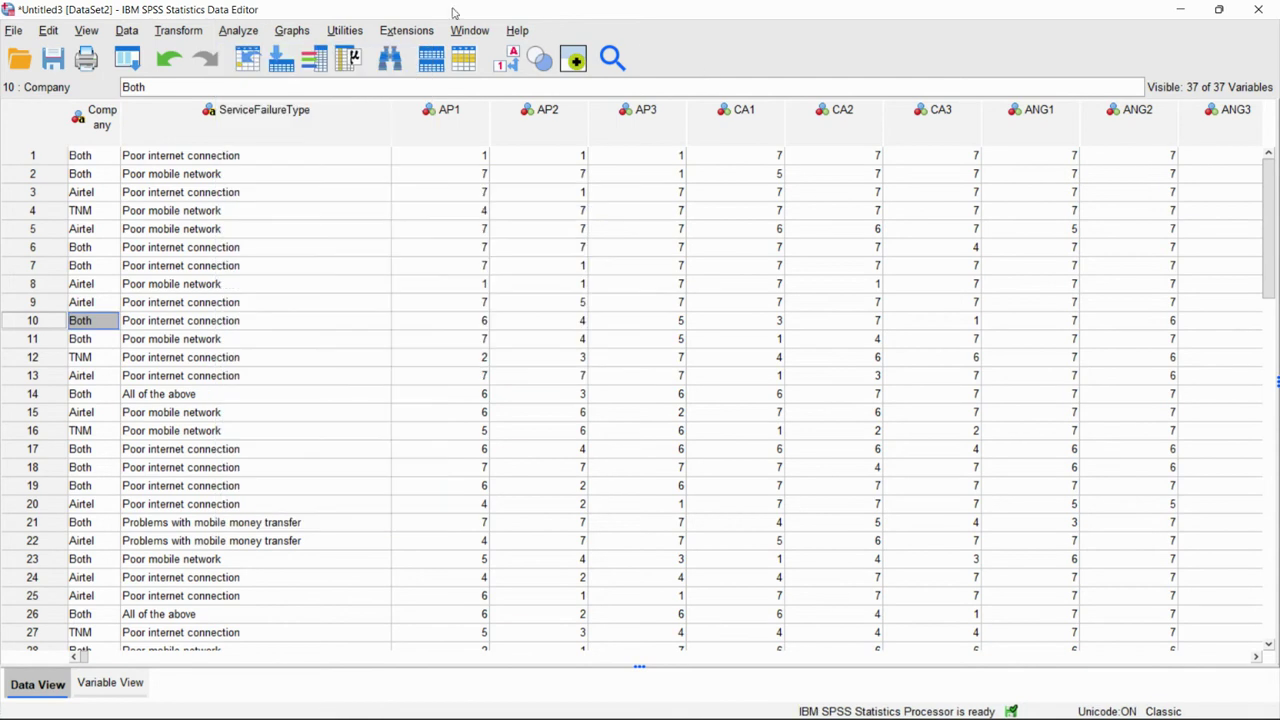
- Start a Factor Analysis and add all the AP, CA, ANG, SA and RI items as variables, leaving out BA1, BA2 and BA3
{"action": "left_click", "coordinate": [244, 32]}
{"action": "mouse_move", "coordinate": [359, 355]}
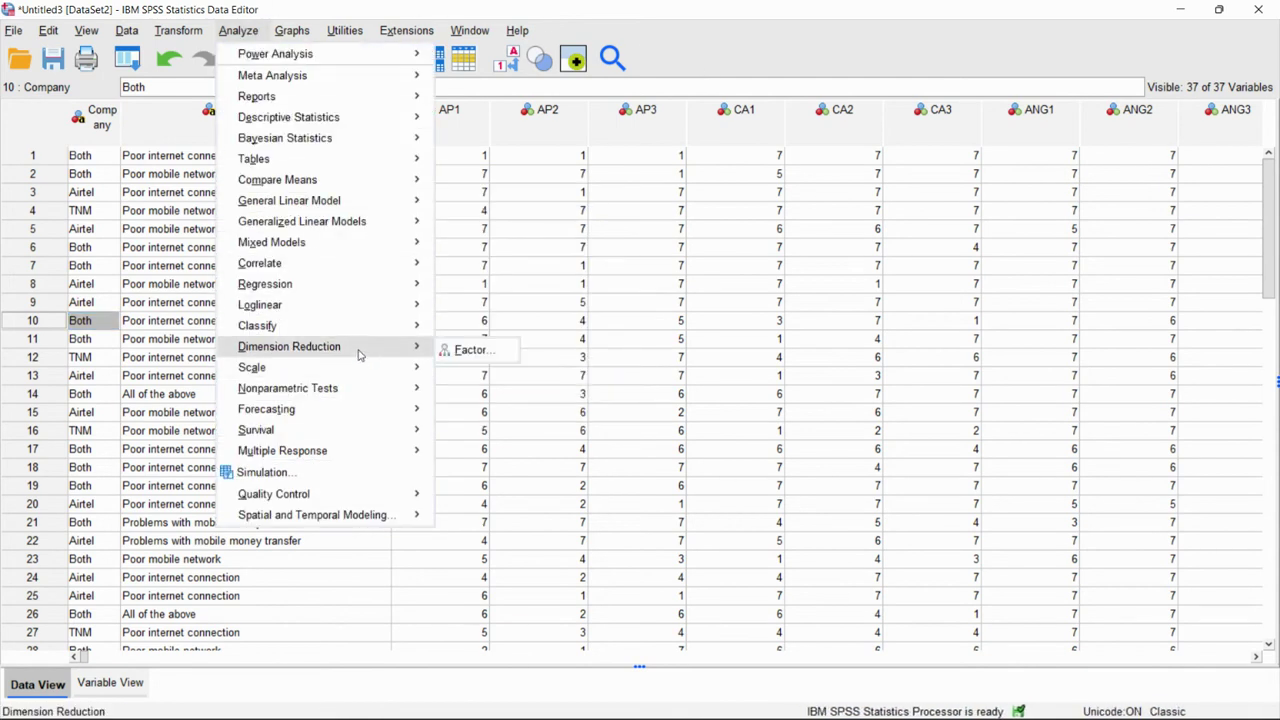
{"action": "left_click", "coordinate": [468, 352]}
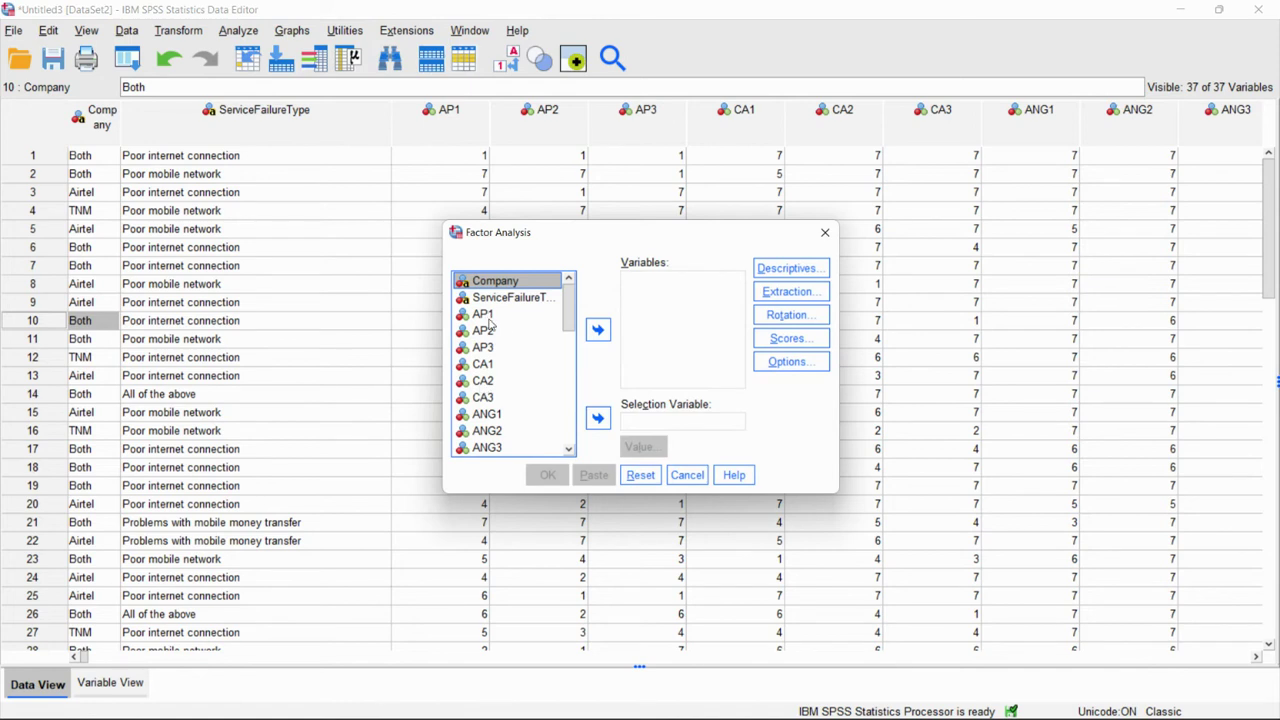
{"action": "scroll", "coordinate": [490, 323], "scroll_direction": "down", "scroll_amount": 7}
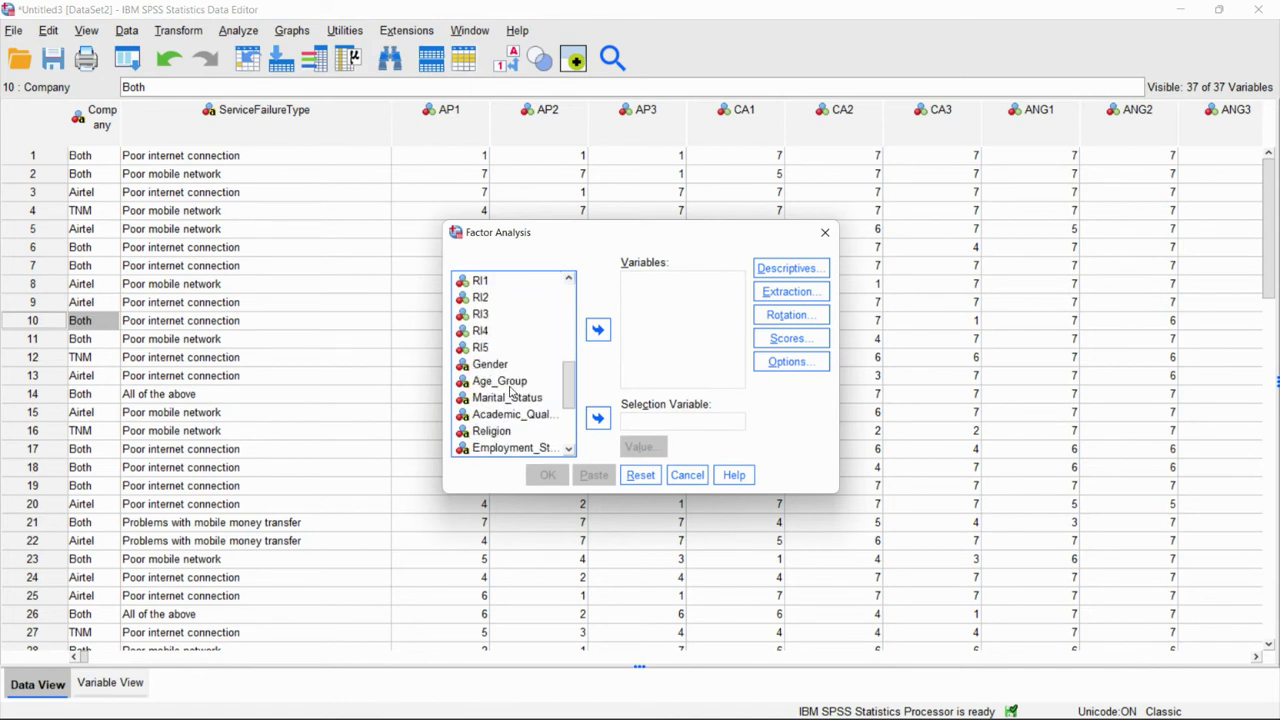
{"action": "scroll", "coordinate": [510, 392], "scroll_direction": "up", "scroll_amount": 1}
{"action": "left_click_drag", "start_coordinate": [492, 402], "coordinate": [485, 276]}
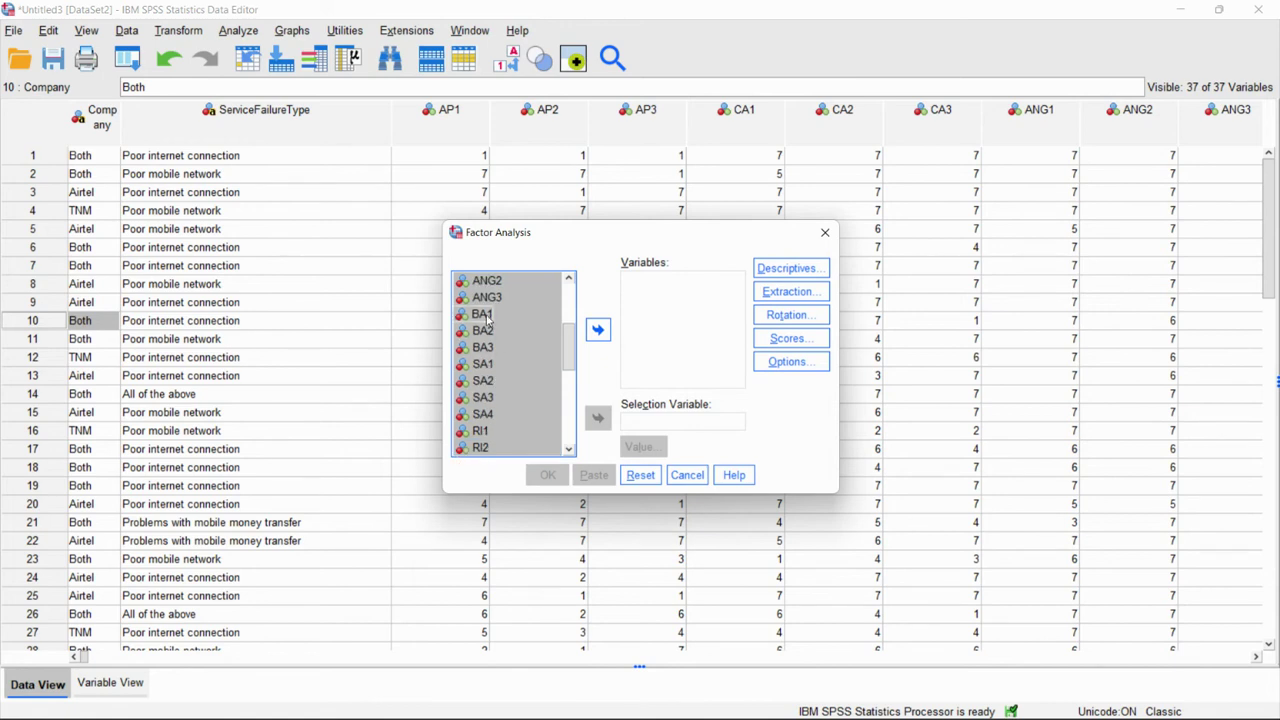
{"action": "left_click", "coordinate": [488, 316], "text": "ctrl"}
{"action": "left_click", "coordinate": [490, 331], "text": "ctrl"}
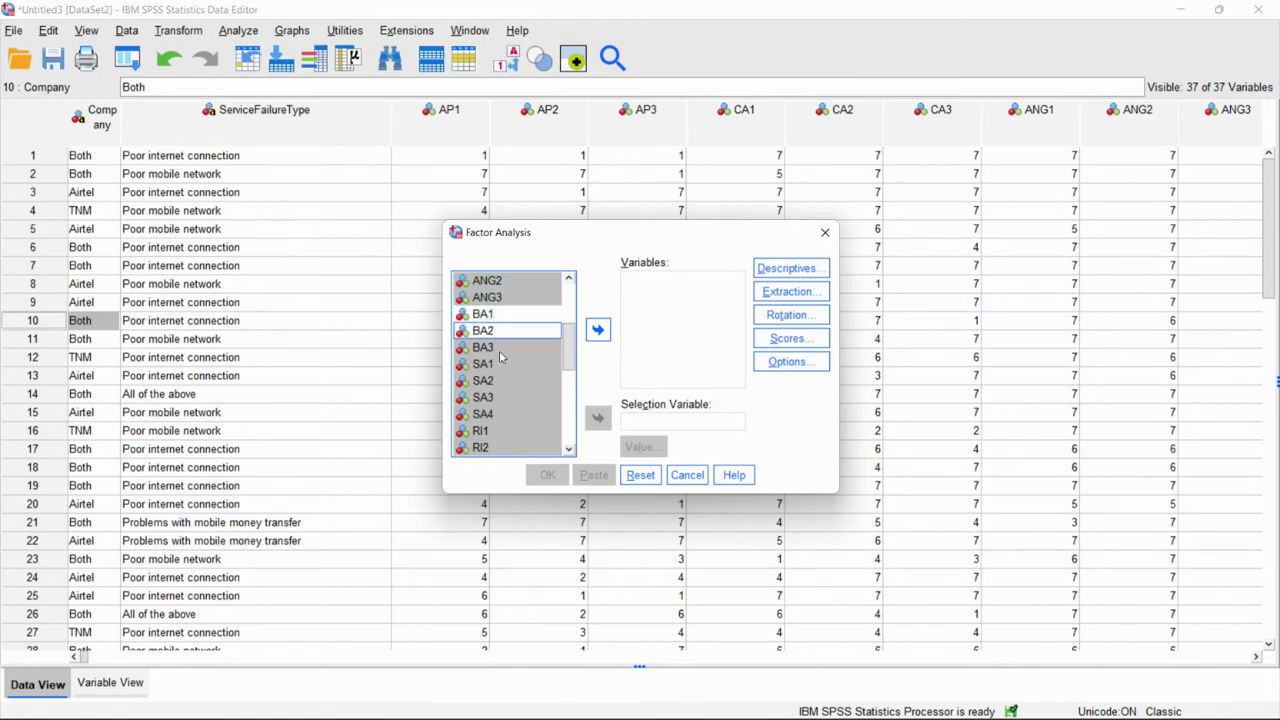
{"action": "left_click", "coordinate": [498, 349], "text": "ctrl"}
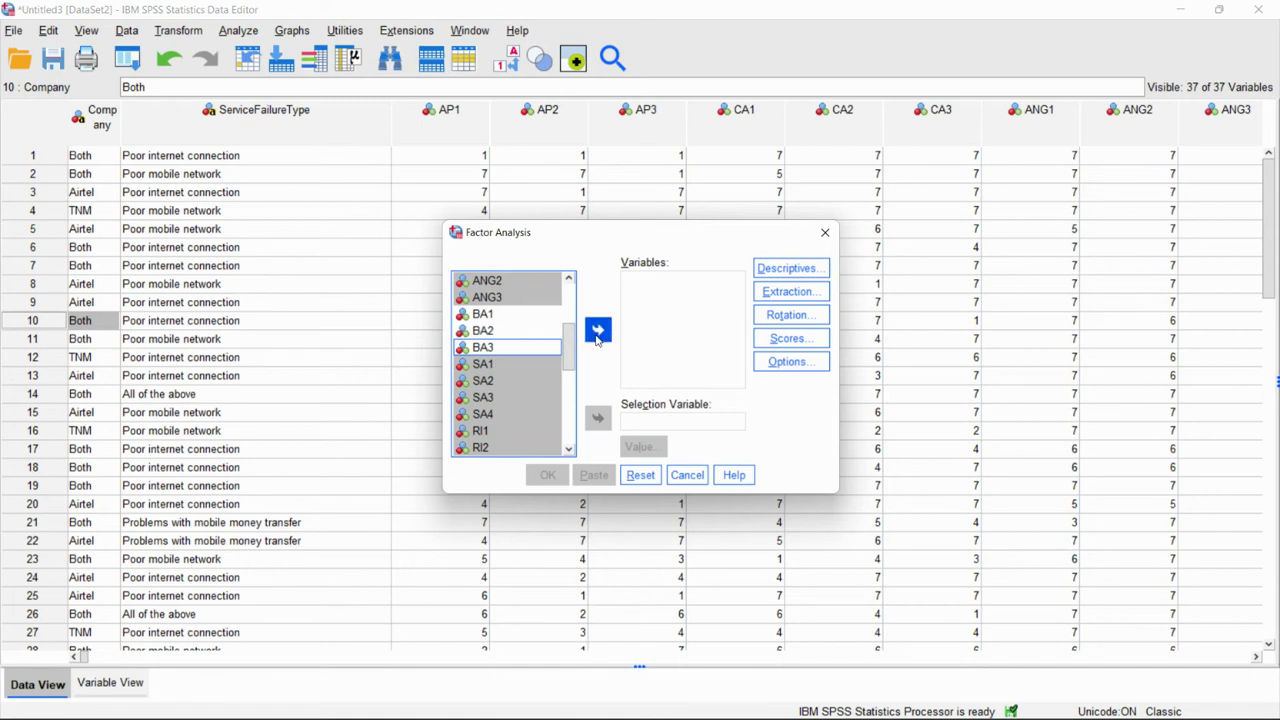
{"action": "left_click", "coordinate": [597, 332]}
{"action": "scroll", "coordinate": [652, 320], "scroll_direction": "down", "scroll_amount": 3}
{"action": "scroll", "coordinate": [652, 320], "scroll_direction": "up", "scroll_amount": 3}
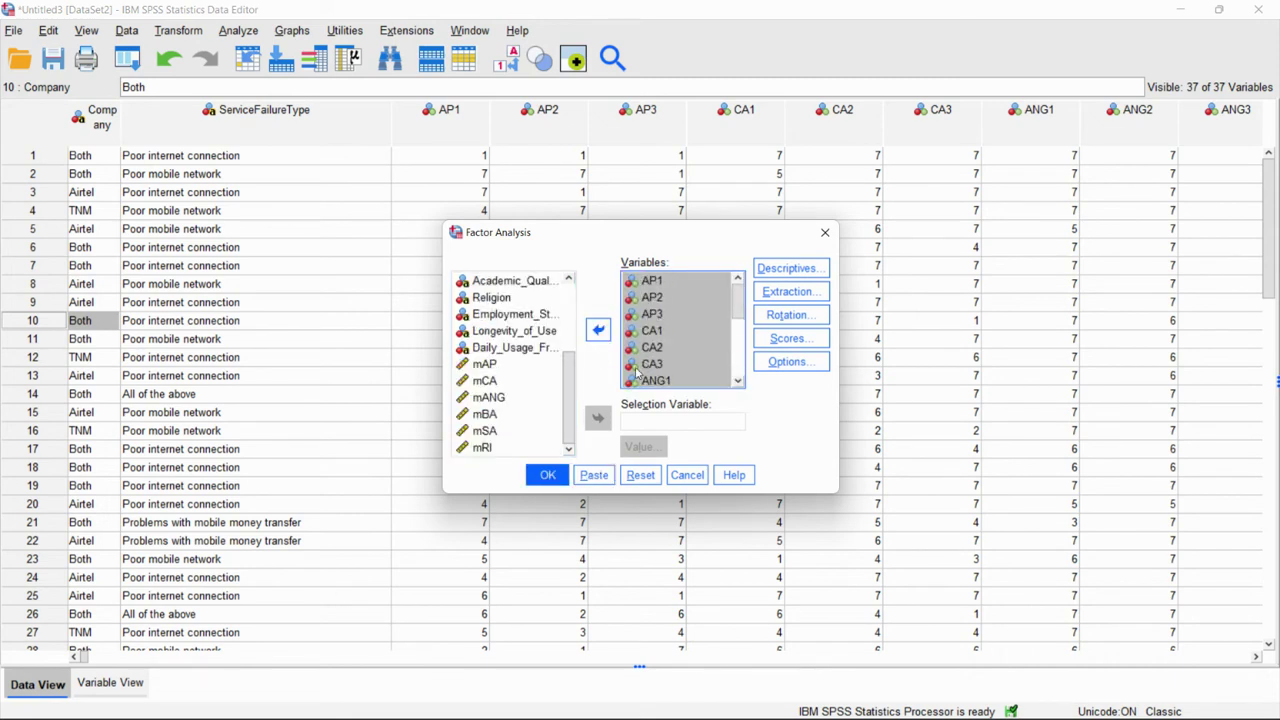
- Set the factor extraction to use a fixed number of factors instead of eigenvalues
{"action": "left_click", "coordinate": [804, 294]}
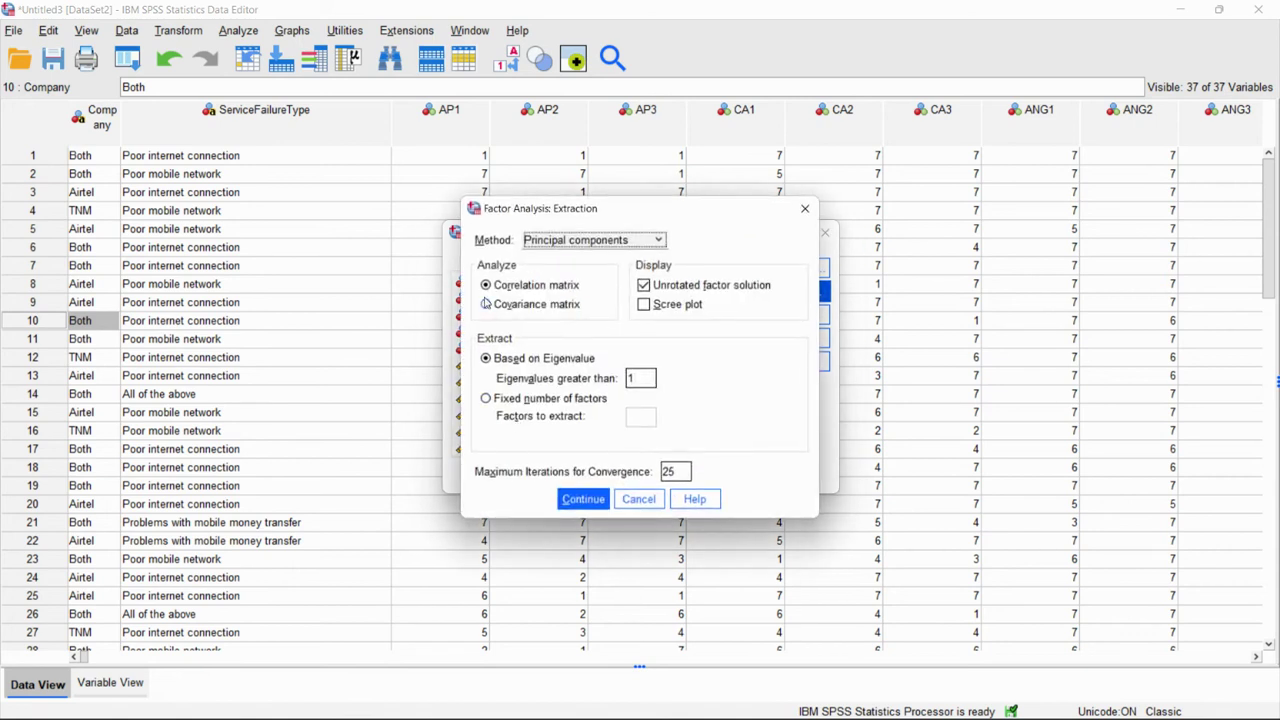
{"action": "left_click", "coordinate": [487, 400]}
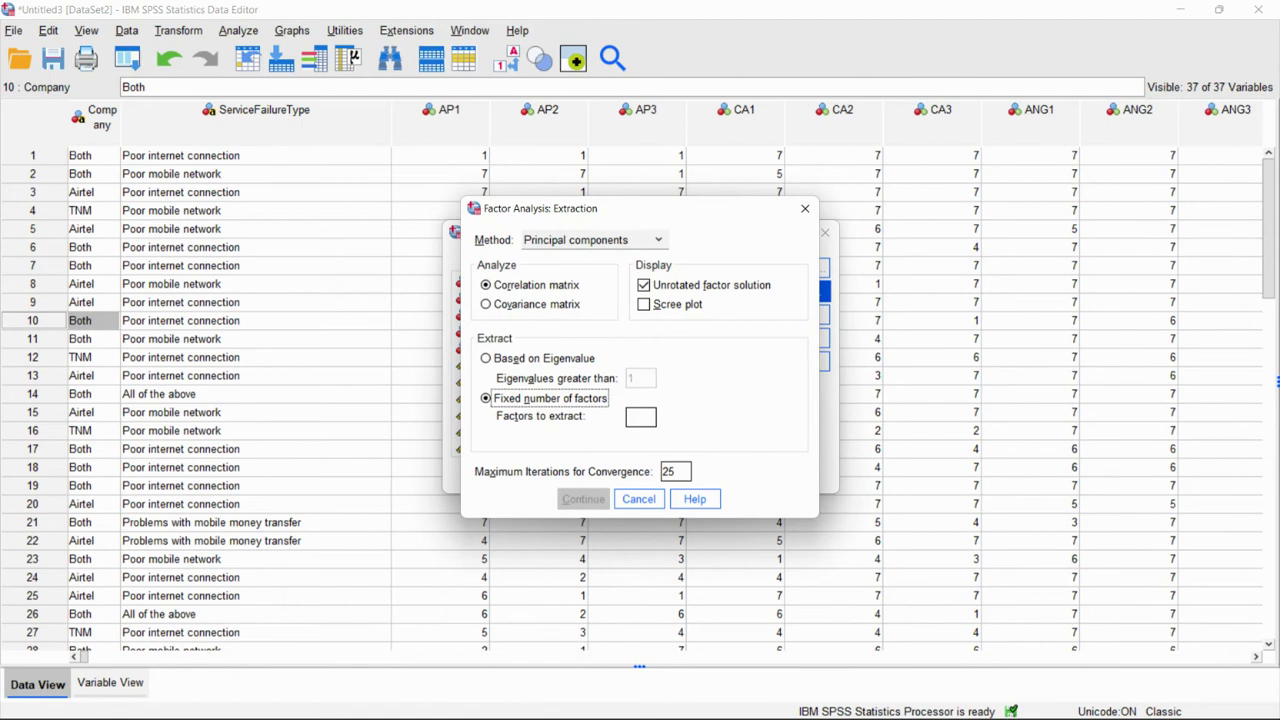
- Switch to the Word document, examine the constructs in the research framework diagram, and return to SPSS
{"action": "left_click_drag", "start_coordinate": [1279, 100], "coordinate": [735, 130]}
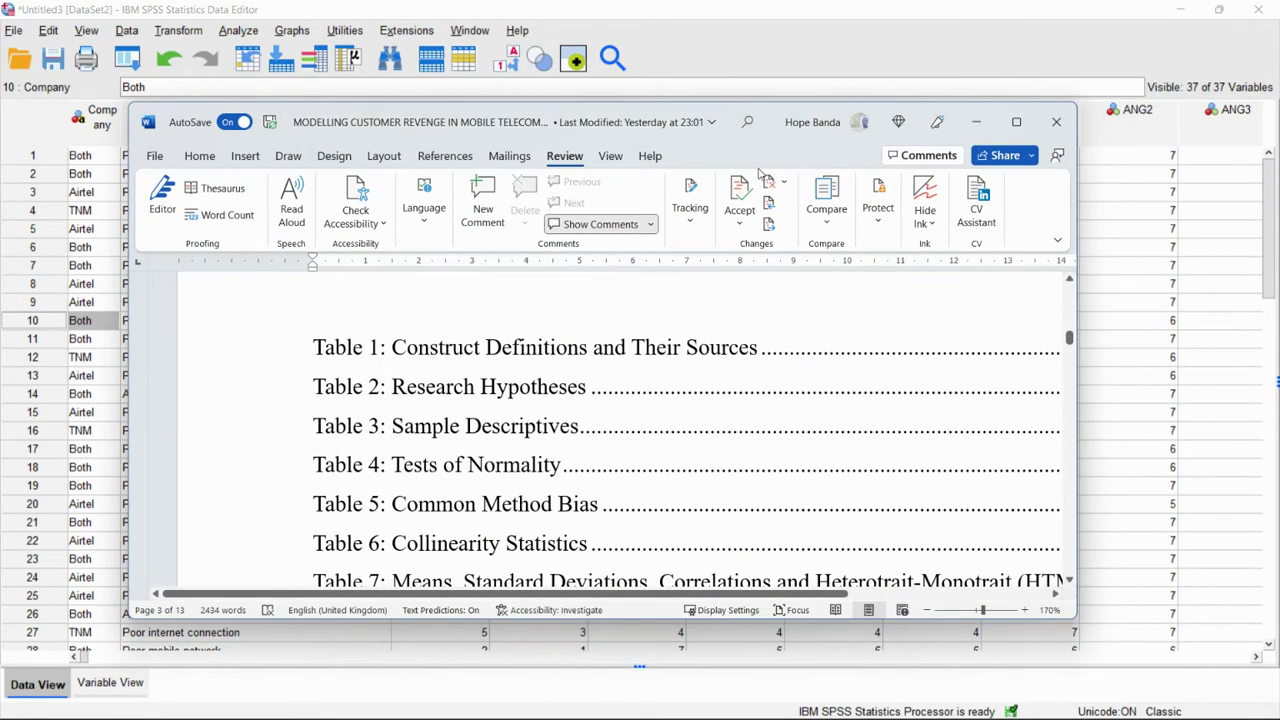
{"action": "double_click", "coordinate": [771, 127]}
{"action": "scroll", "coordinate": [901, 332], "scroll_direction": "down", "scroll_amount": 15}
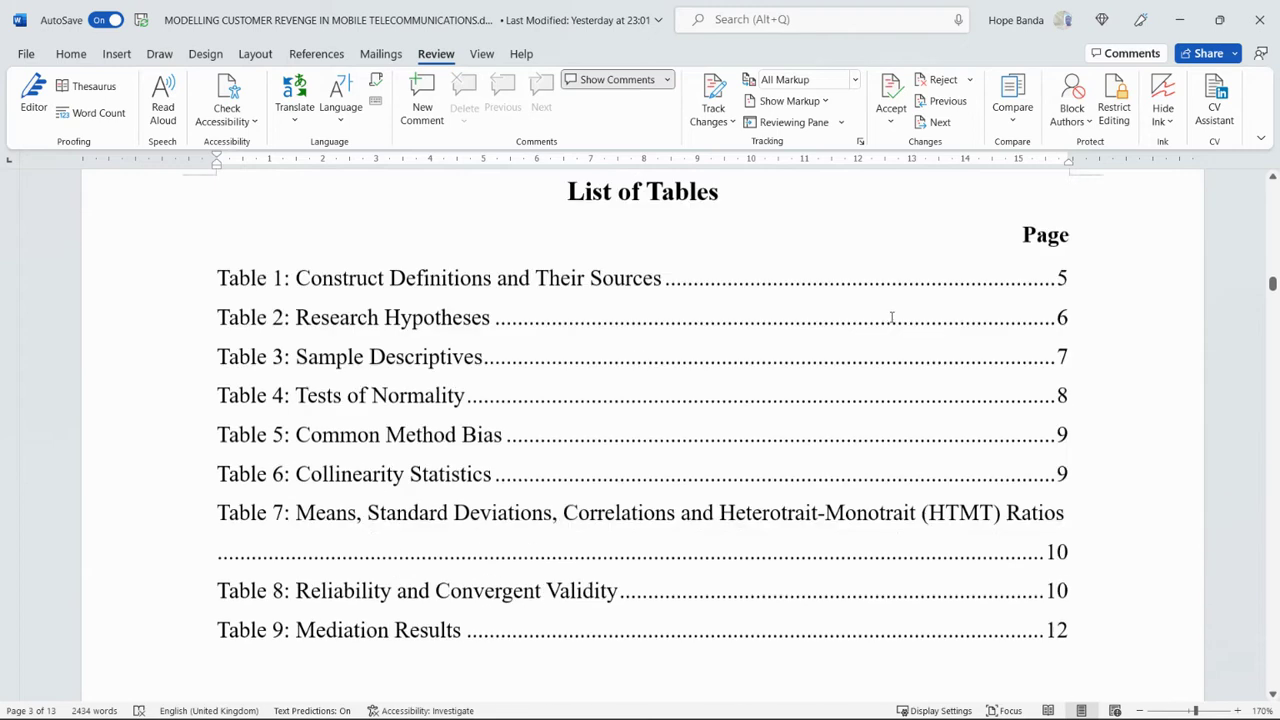
{"action": "scroll", "coordinate": [674, 461], "scroll_direction": "up", "scroll_amount": 4}
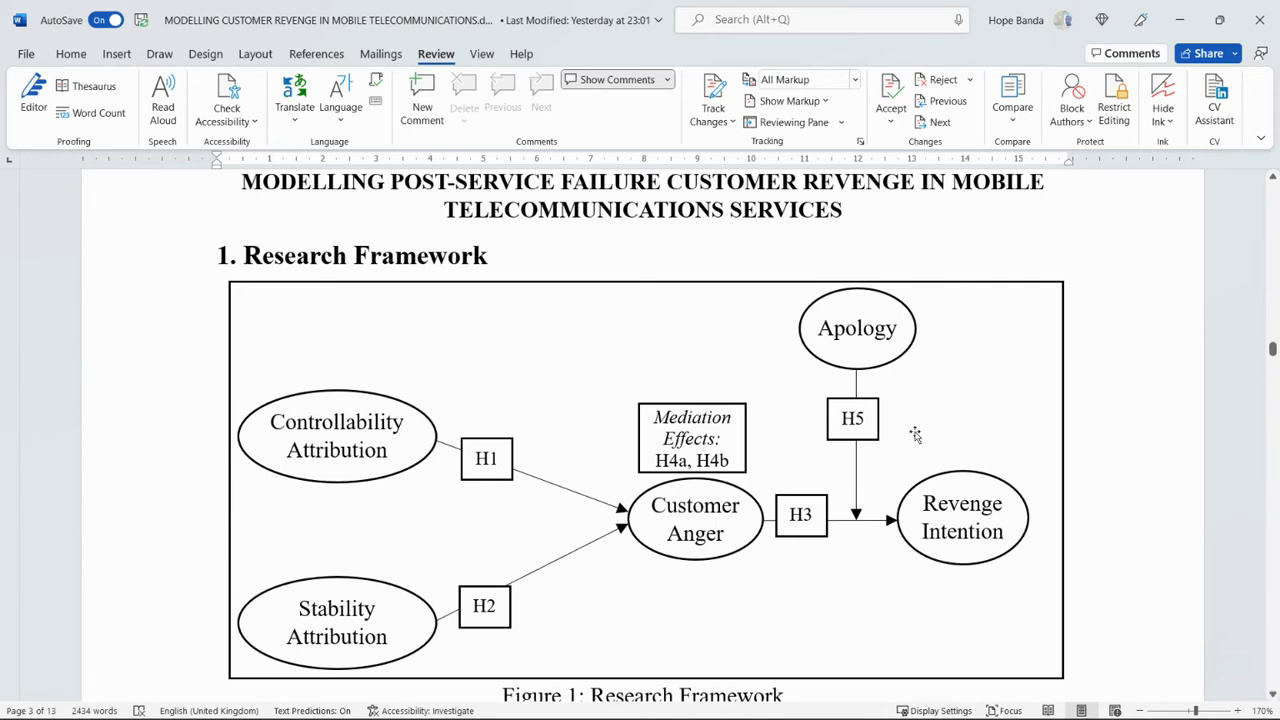
{"action": "left_click", "coordinate": [1178, 21]}
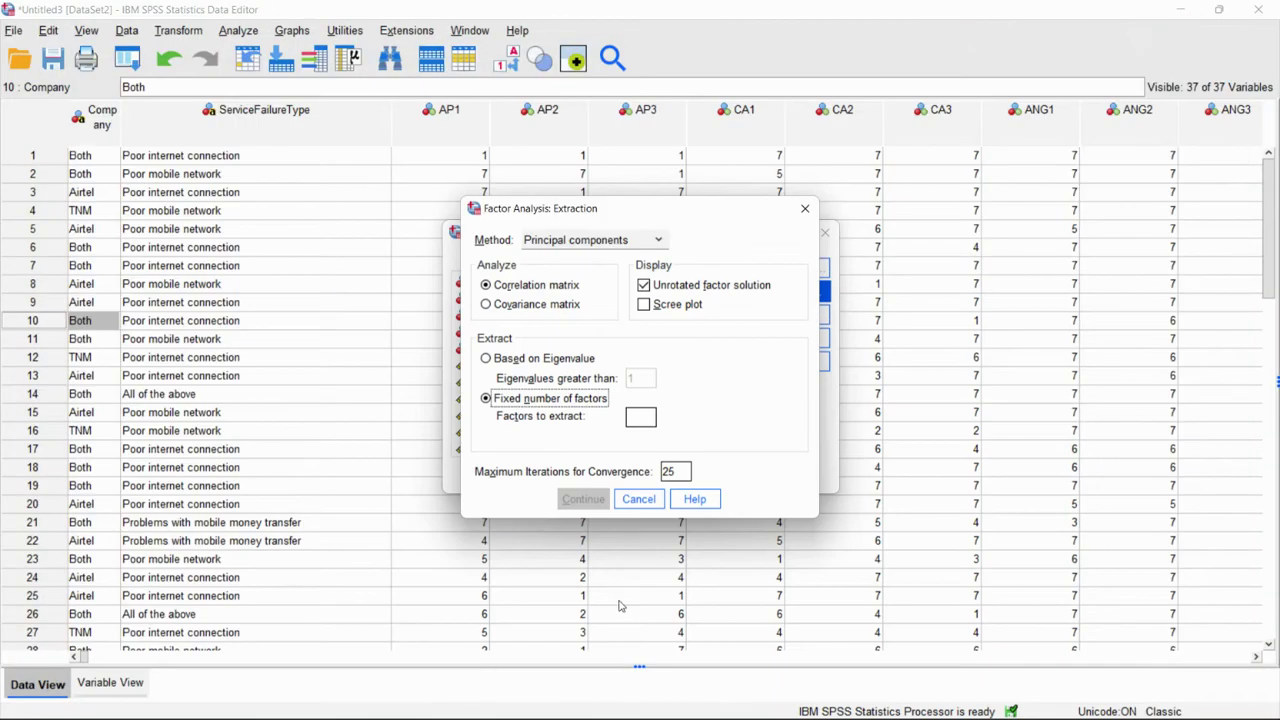
- Set the number of factors to extract to 5, run the factor analysis and maximize the output viewer
{"action": "left_click", "coordinate": [640, 417]}
{"action": "type", "text": "6"}
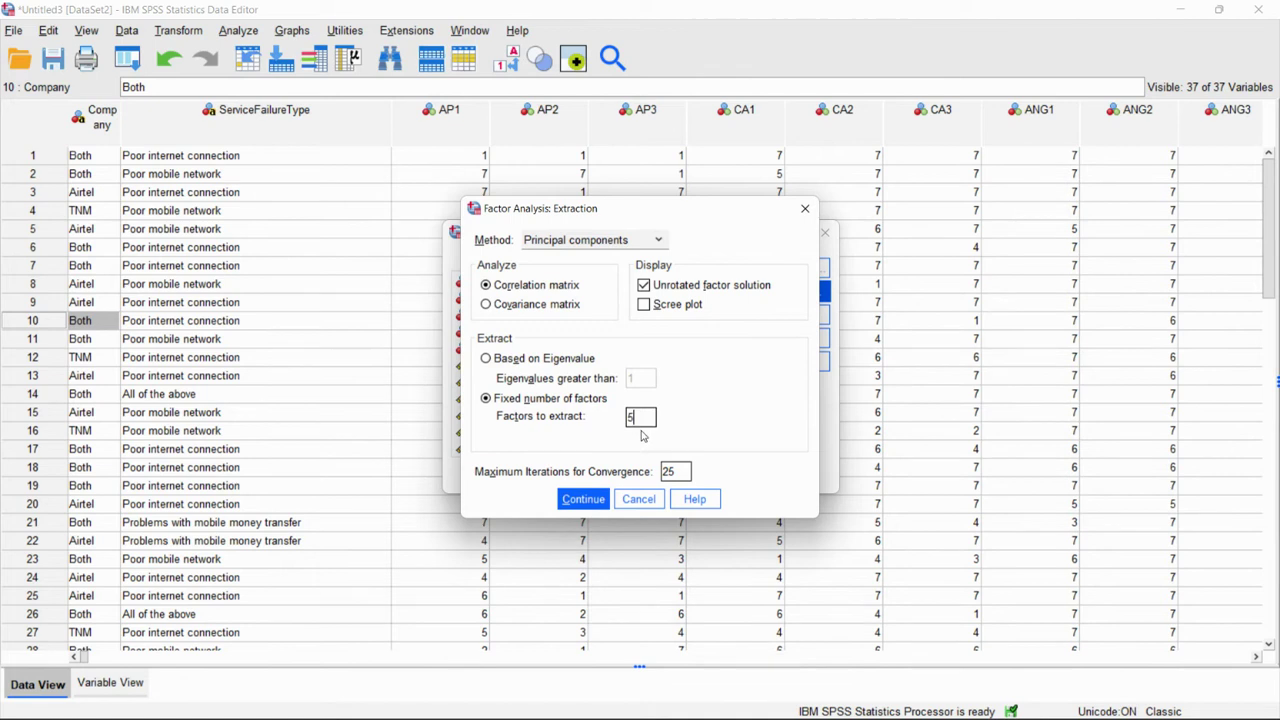
{"action": "left_click", "coordinate": [584, 499]}
{"action": "left_click", "coordinate": [550, 477]}
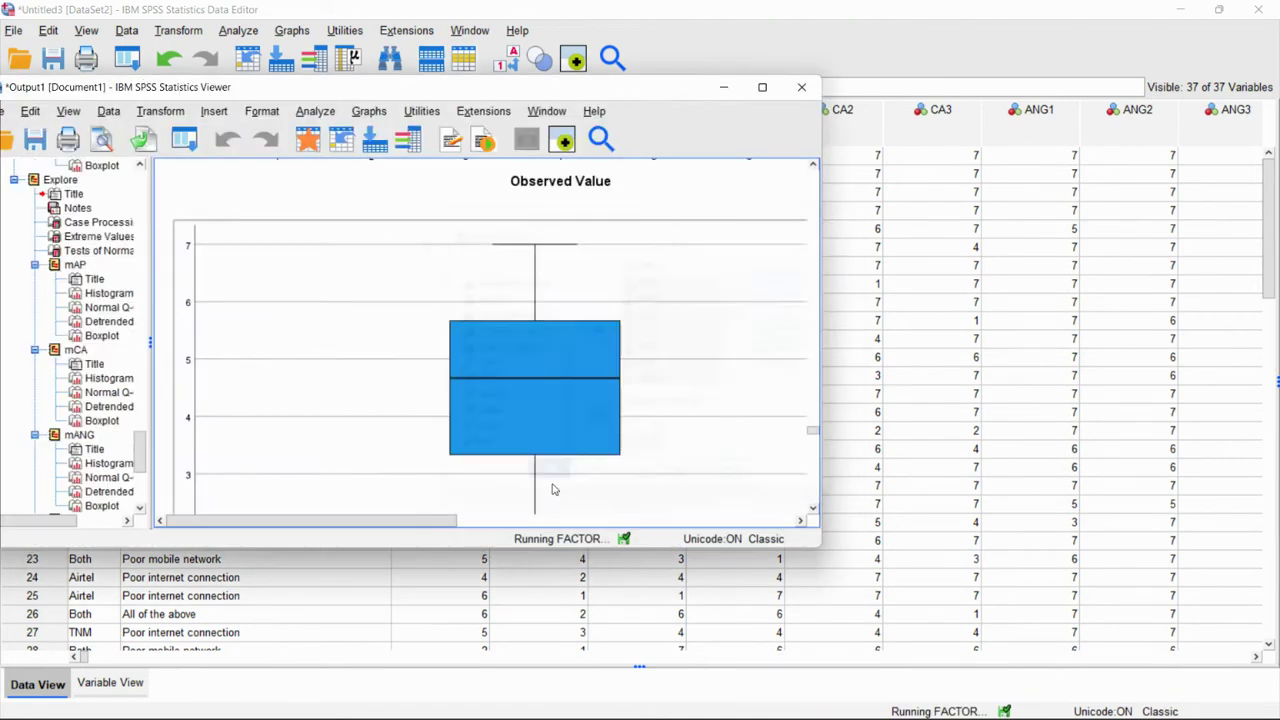
{"action": "left_click", "coordinate": [765, 89]}
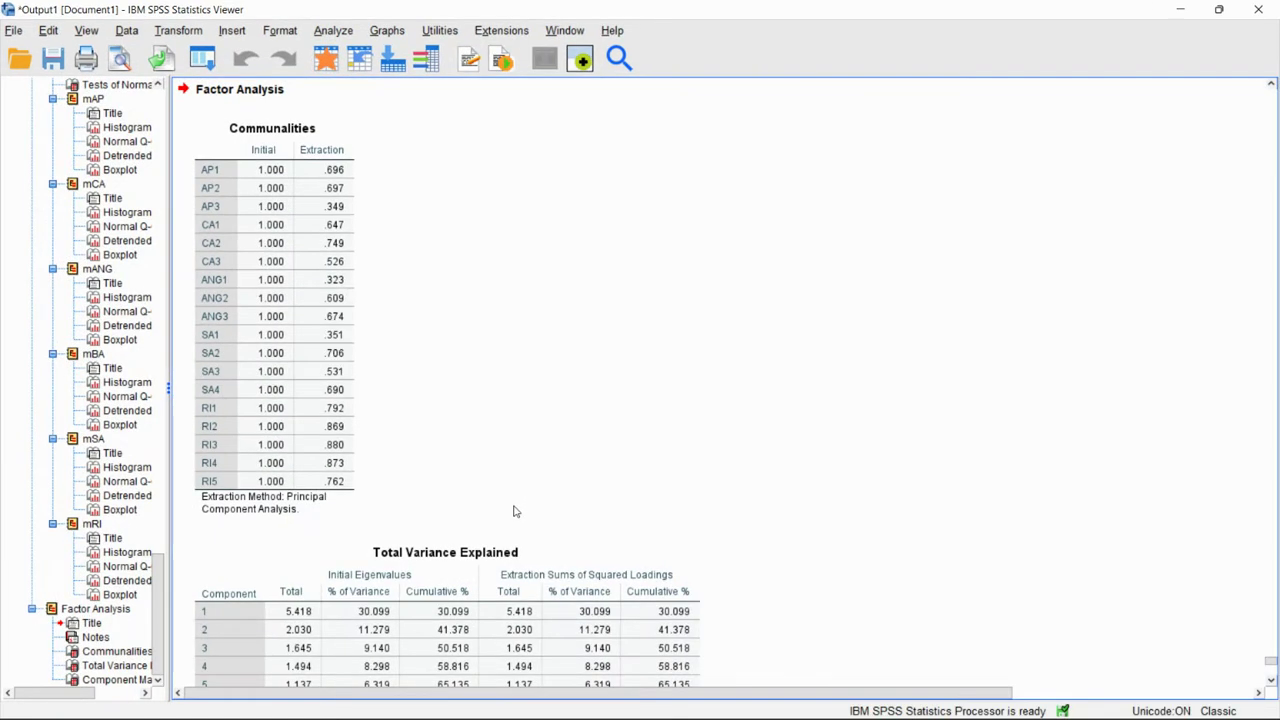
- Examine the Total Variance Explained table and the Component Matrix in the factor analysis output
{"action": "scroll", "coordinate": [435, 479], "scroll_direction": "down", "scroll_amount": 6}
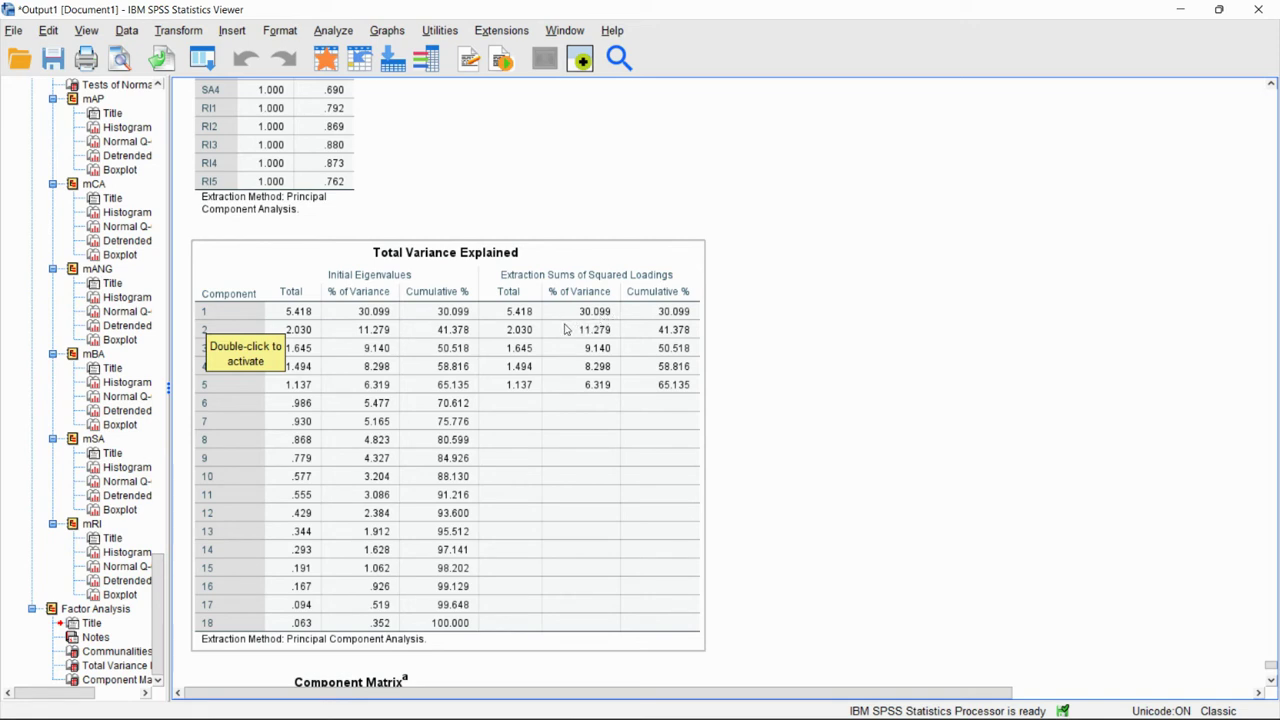
{"action": "scroll", "coordinate": [572, 360], "scroll_direction": "down", "scroll_amount": 4}
{"action": "scroll", "coordinate": [582, 365], "scroll_direction": "up", "scroll_amount": 3}
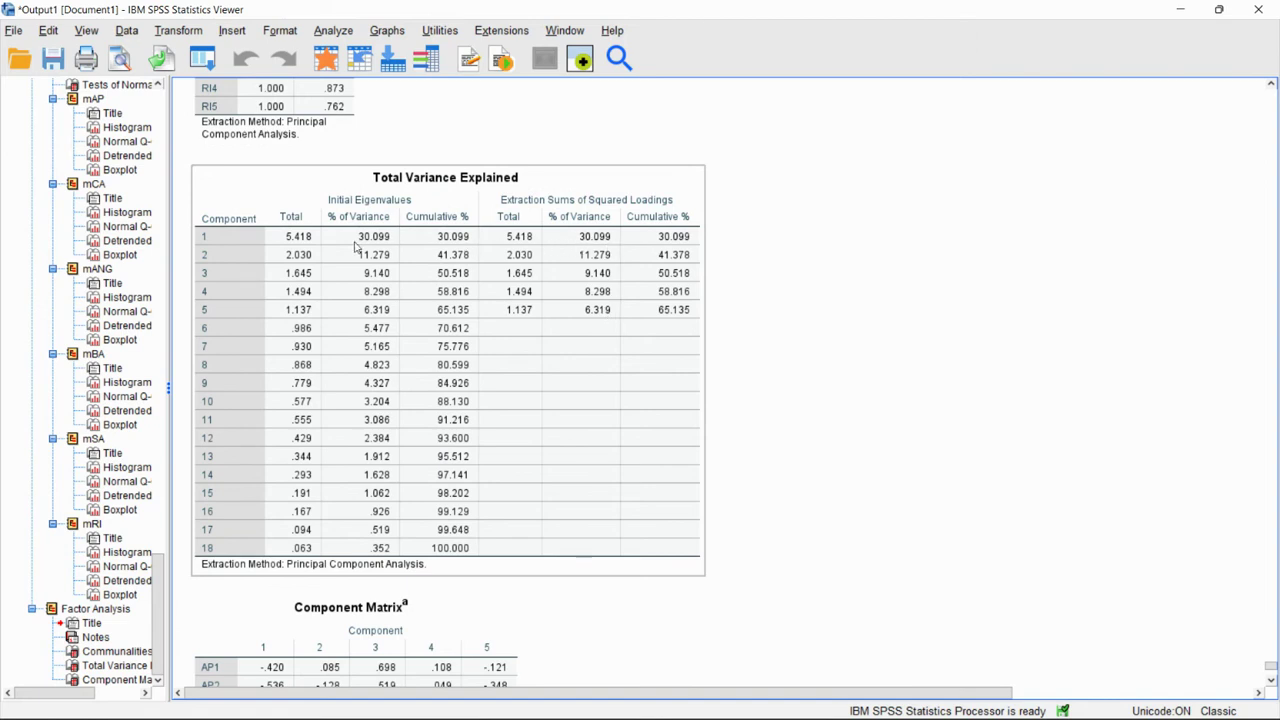
{"action": "scroll", "coordinate": [543, 337], "scroll_direction": "down", "scroll_amount": 5}
{"action": "scroll", "coordinate": [541, 356], "scroll_direction": "up", "scroll_amount": 5}
{"action": "left_click", "coordinate": [715, 438]}
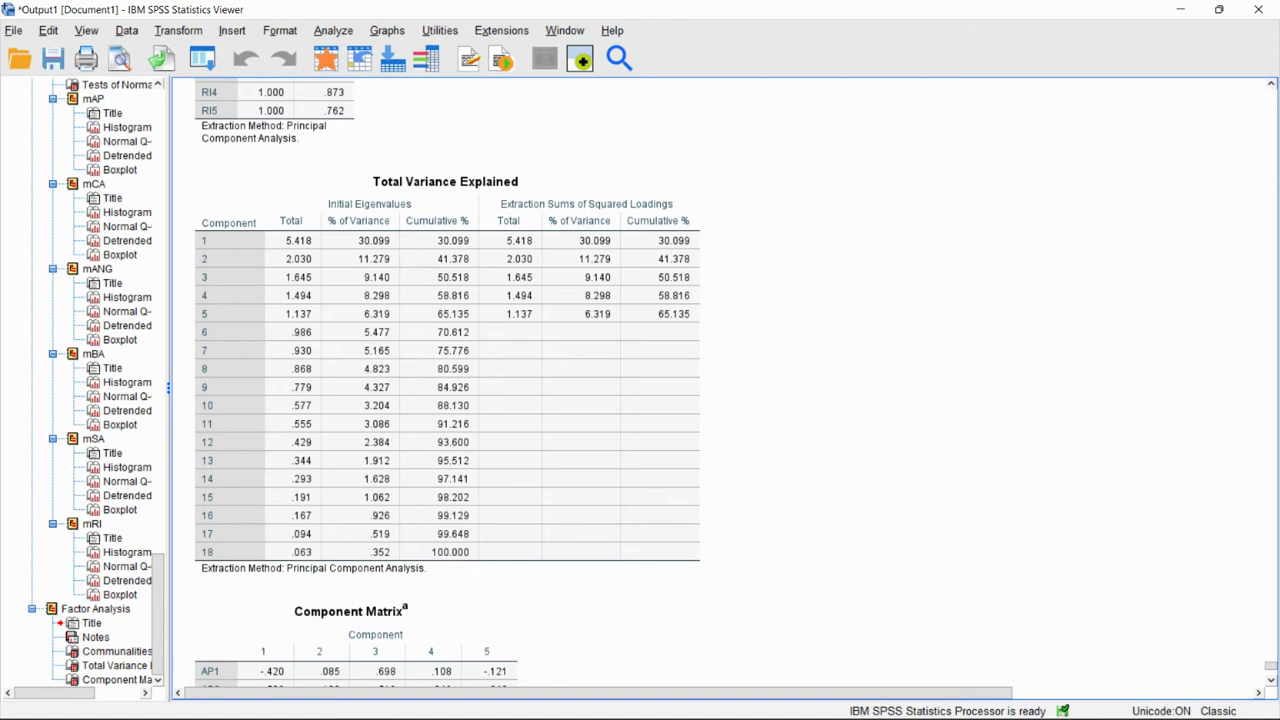
{"action": "left_click", "coordinate": [667, 308]}
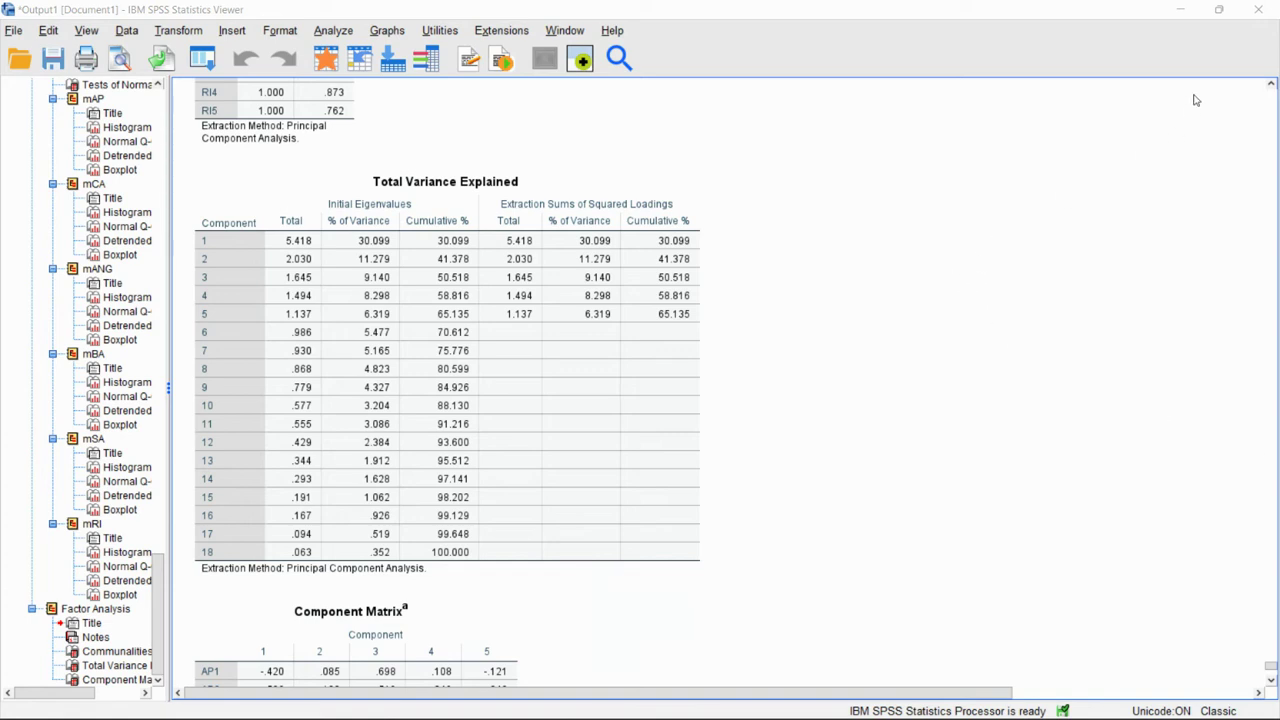
- Minimize the open SPSS and File Explorer windows, launch SmartPLS 3, dismiss its update notice and maximize it
{"action": "left_click", "coordinate": [1180, 14]}
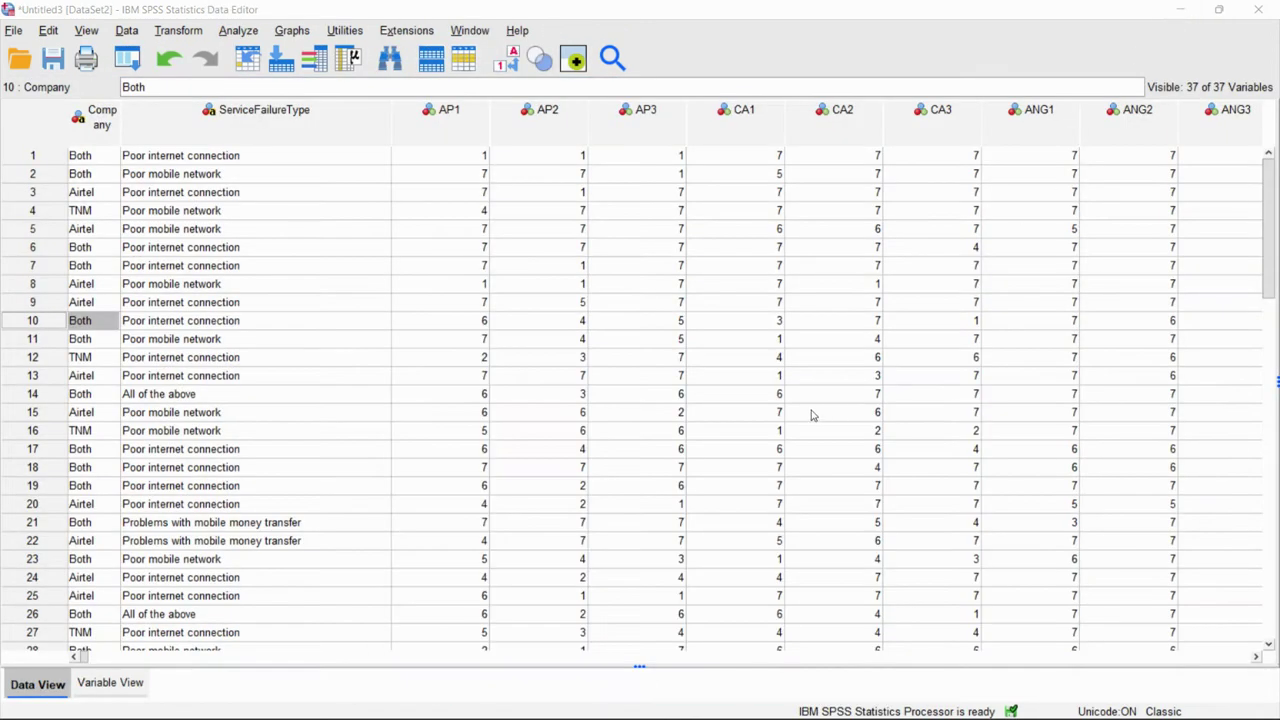
{"action": "left_click", "coordinate": [1182, 8]}
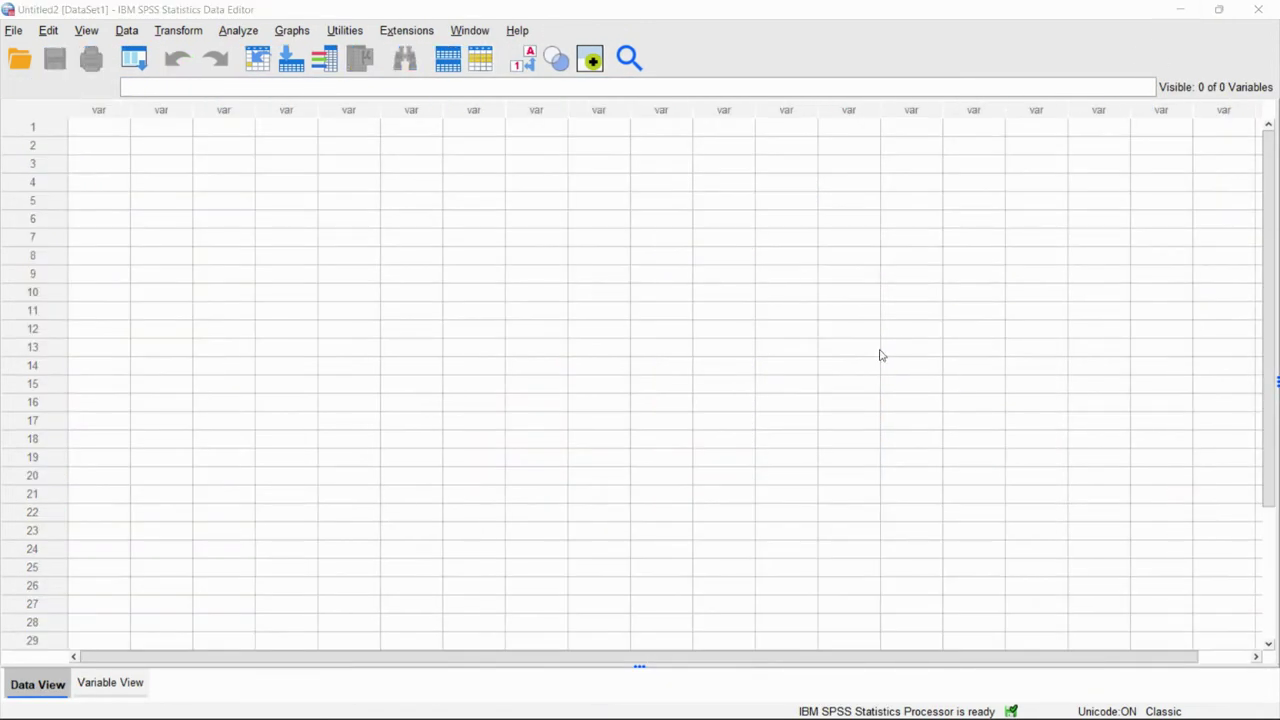
{"action": "left_click", "coordinate": [1181, 10]}
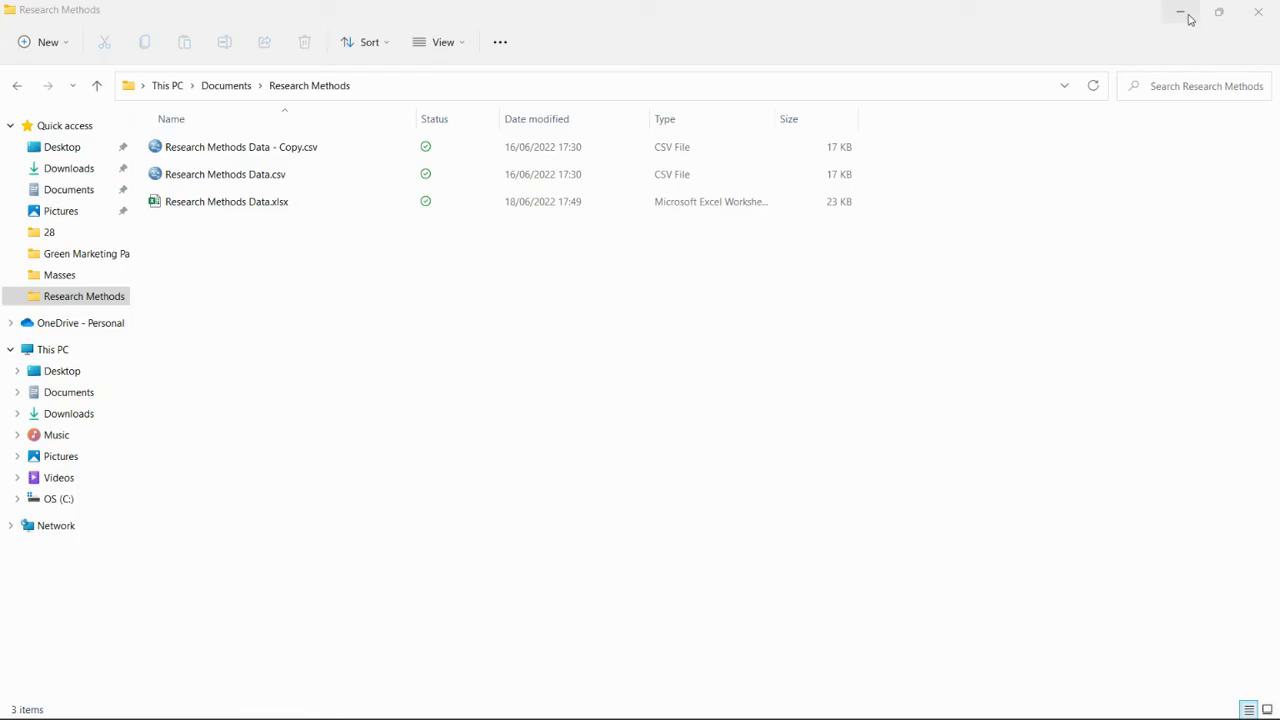
{"action": "left_click", "coordinate": [1182, 12]}
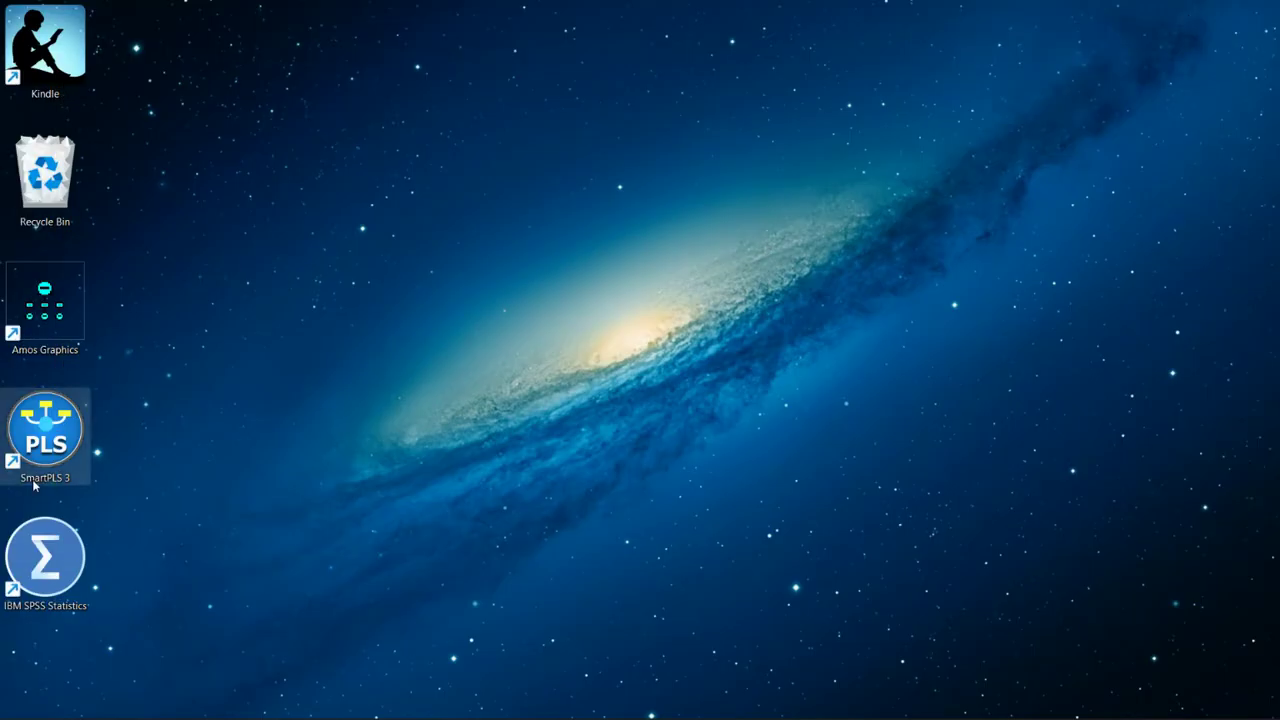
{"action": "double_click", "coordinate": [42, 455]}
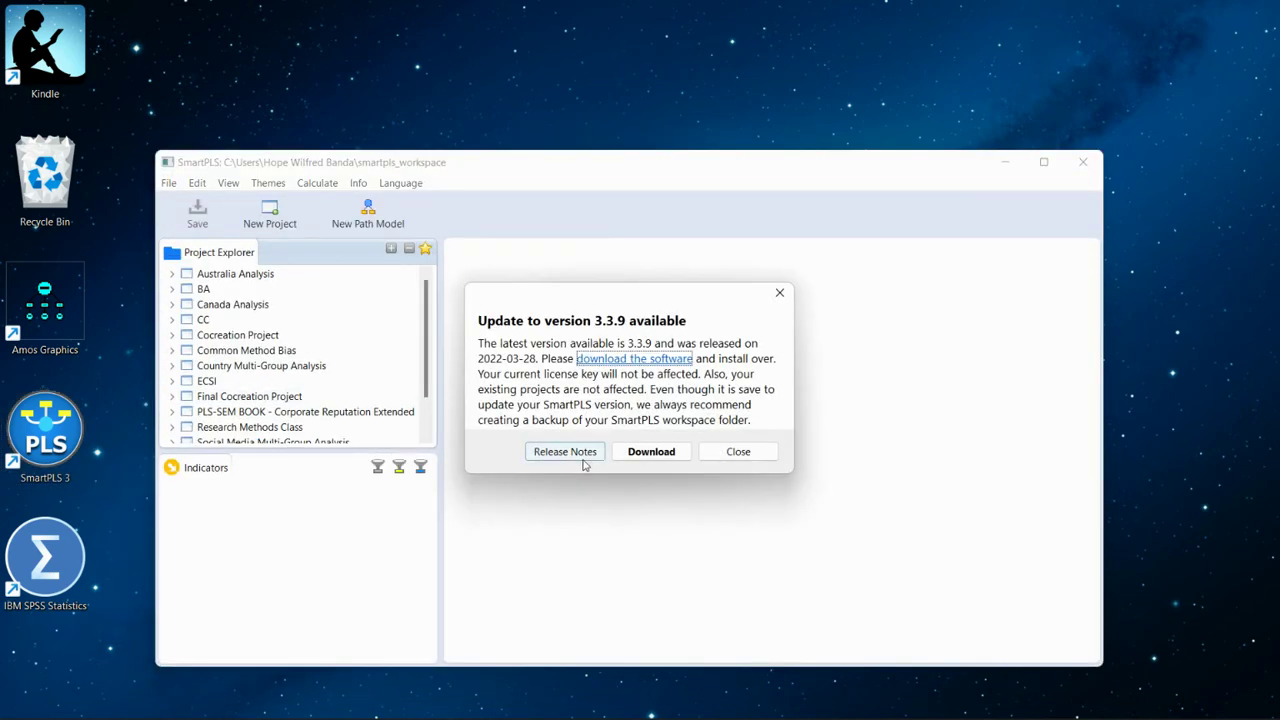
{"action": "left_click", "coordinate": [752, 455]}
{"action": "left_click", "coordinate": [1043, 163]}
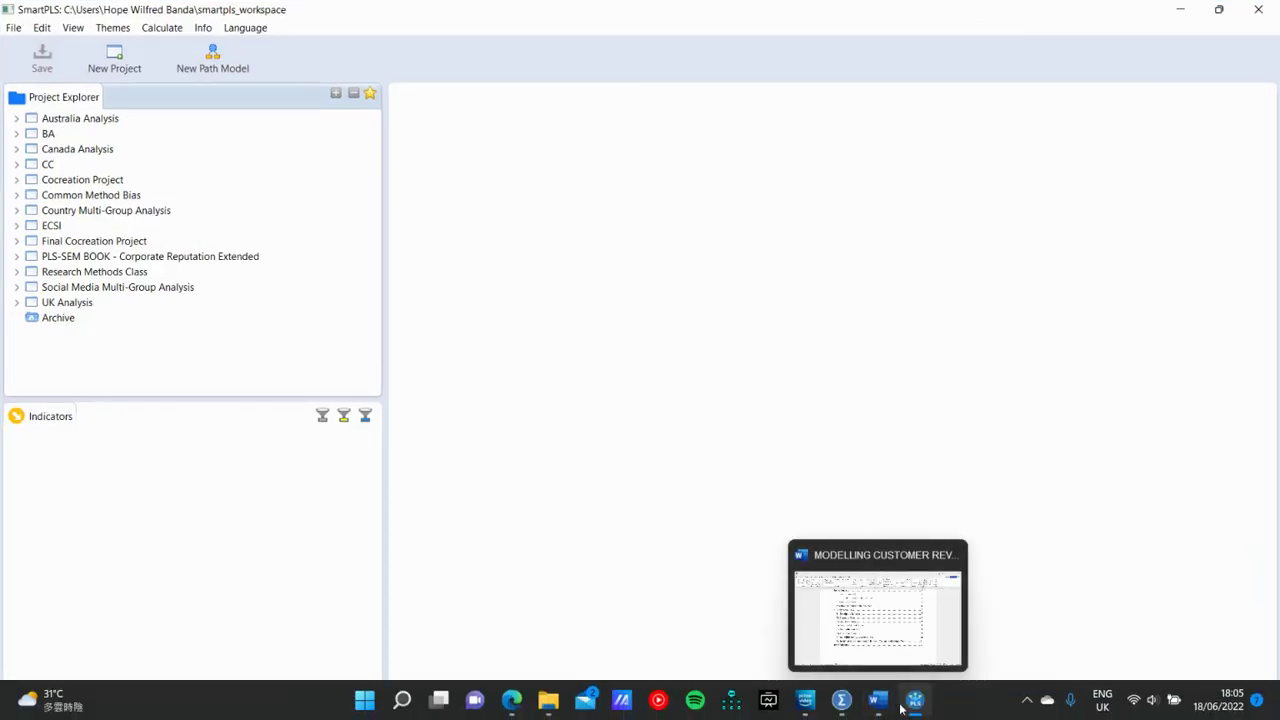
- Switch to the SPSS dataset and save it as the comma-delimited file 18.06.csv in the Research Methods folder
{"action": "mouse_move", "coordinate": [852, 707]}
{"action": "left_click", "coordinate": [840, 612]}
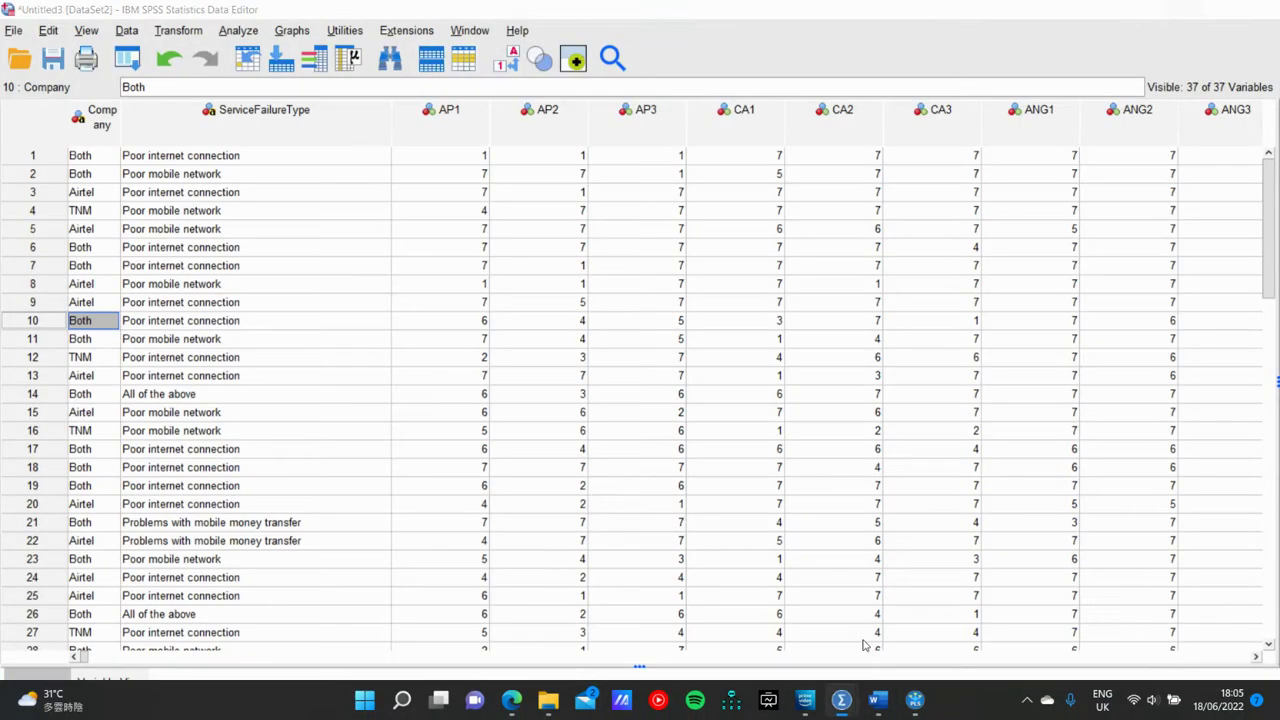
{"action": "left_click", "coordinate": [52, 58]}
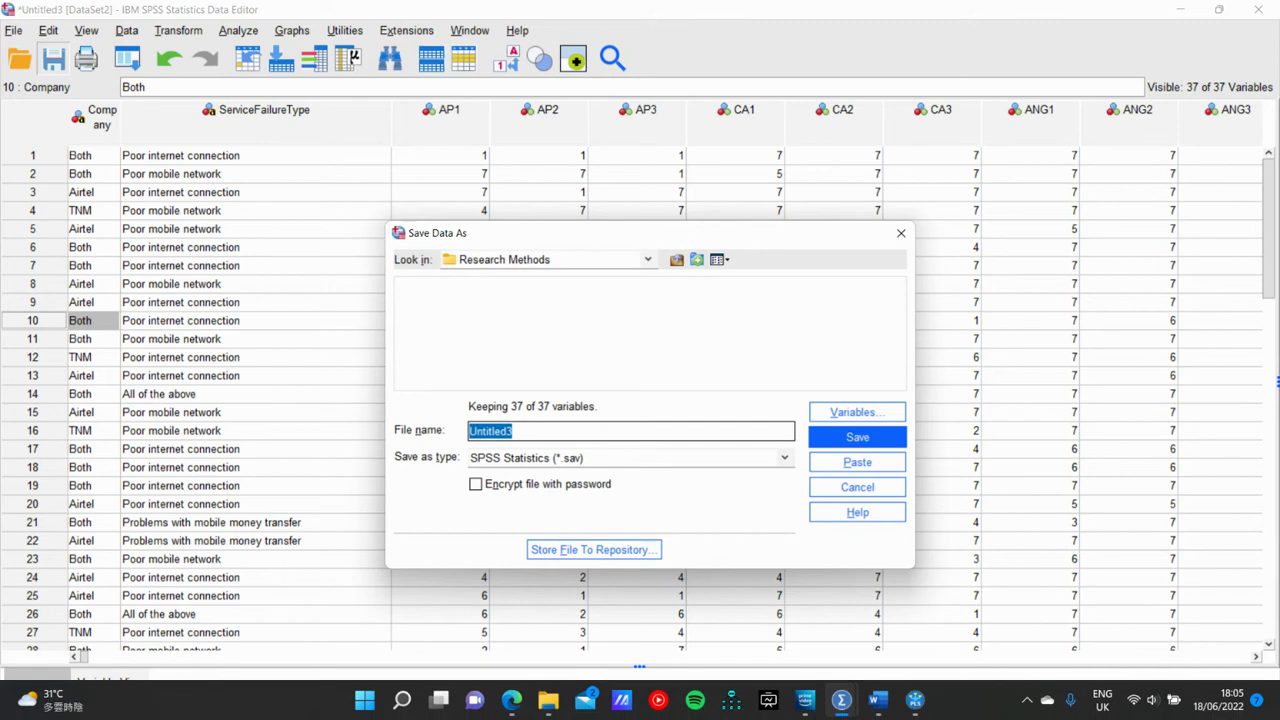
{"action": "type", "text": "18"}
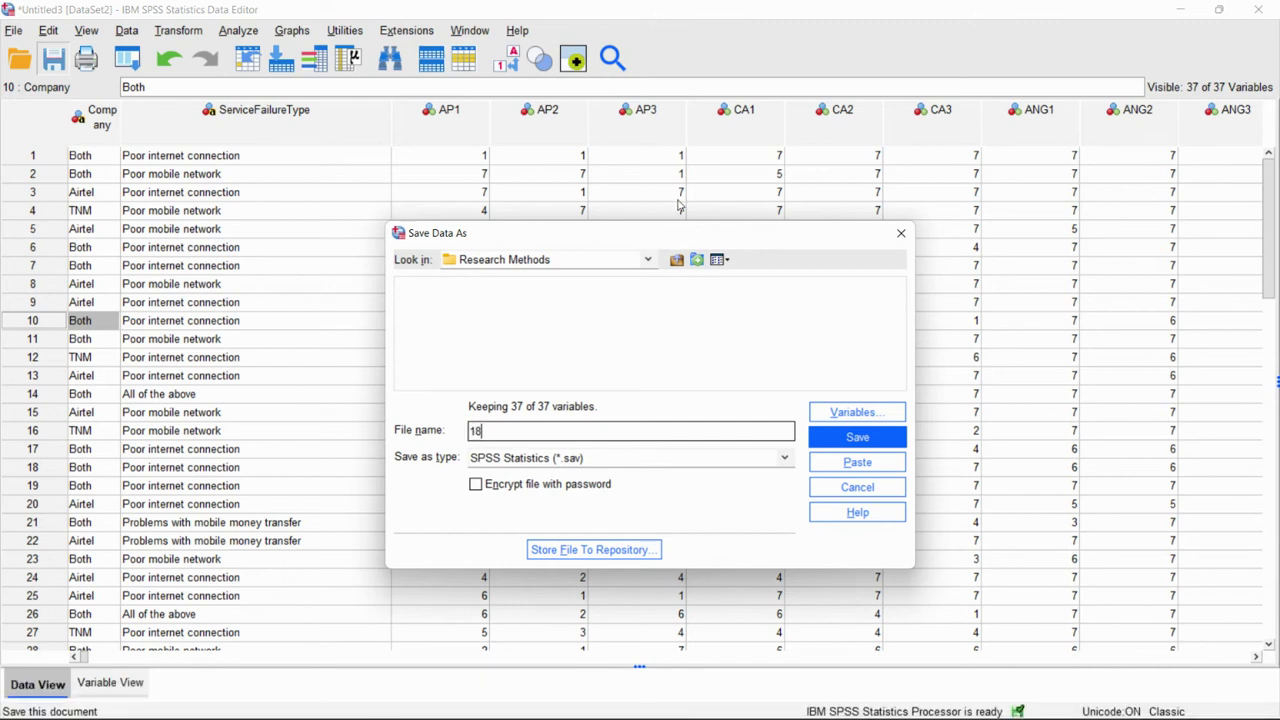
{"action": "type", "text": ".06.2022"}
{"action": "left_click", "coordinate": [678, 460]}
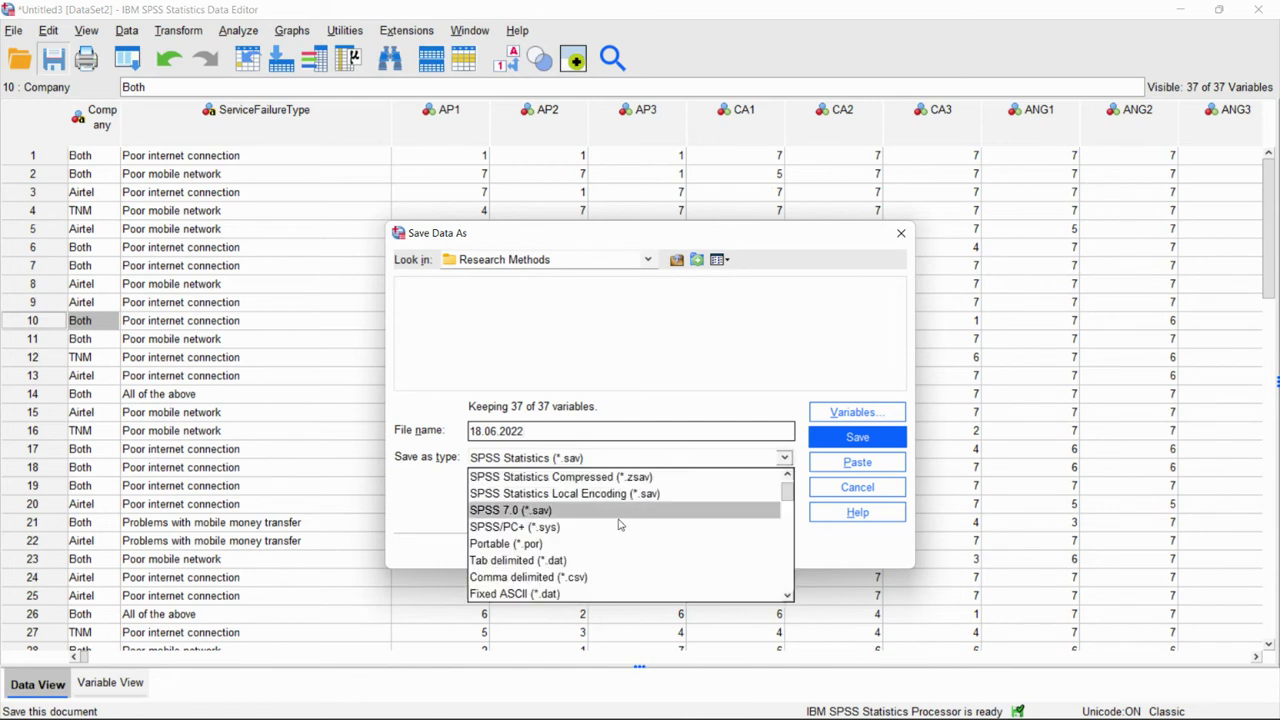
{"action": "left_click", "coordinate": [578, 575]}
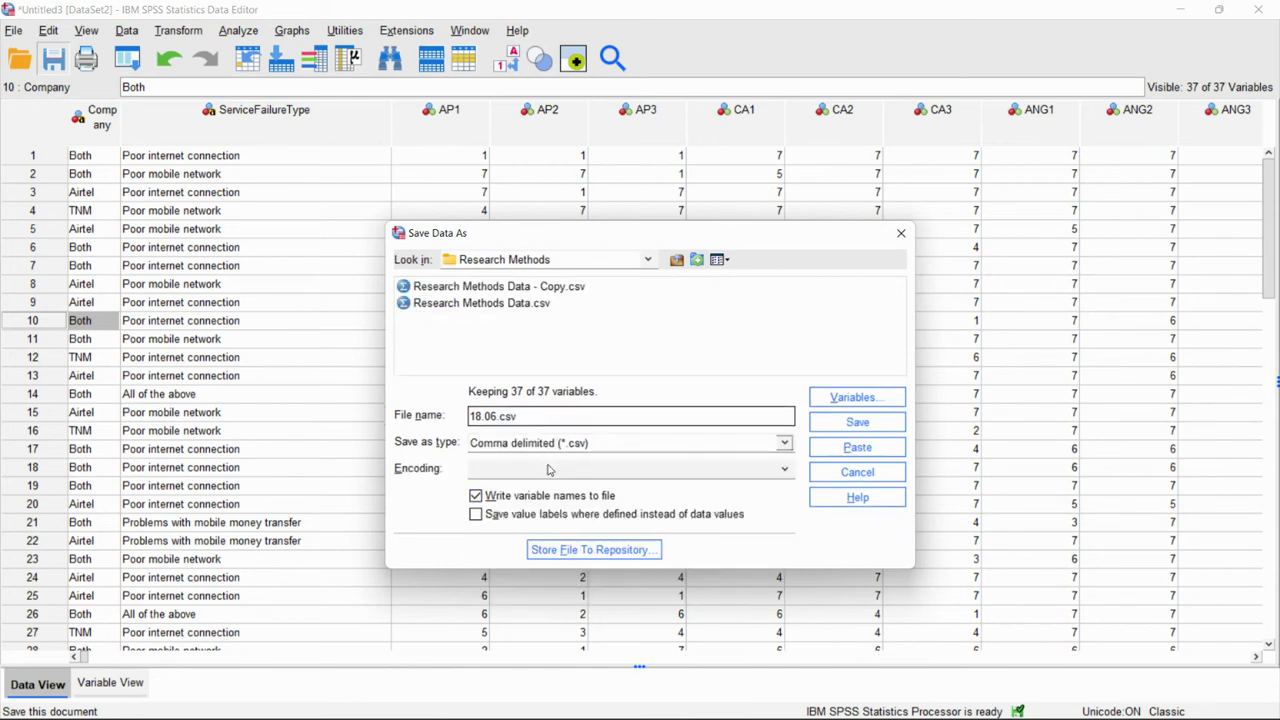
{"action": "left_click", "coordinate": [855, 424]}
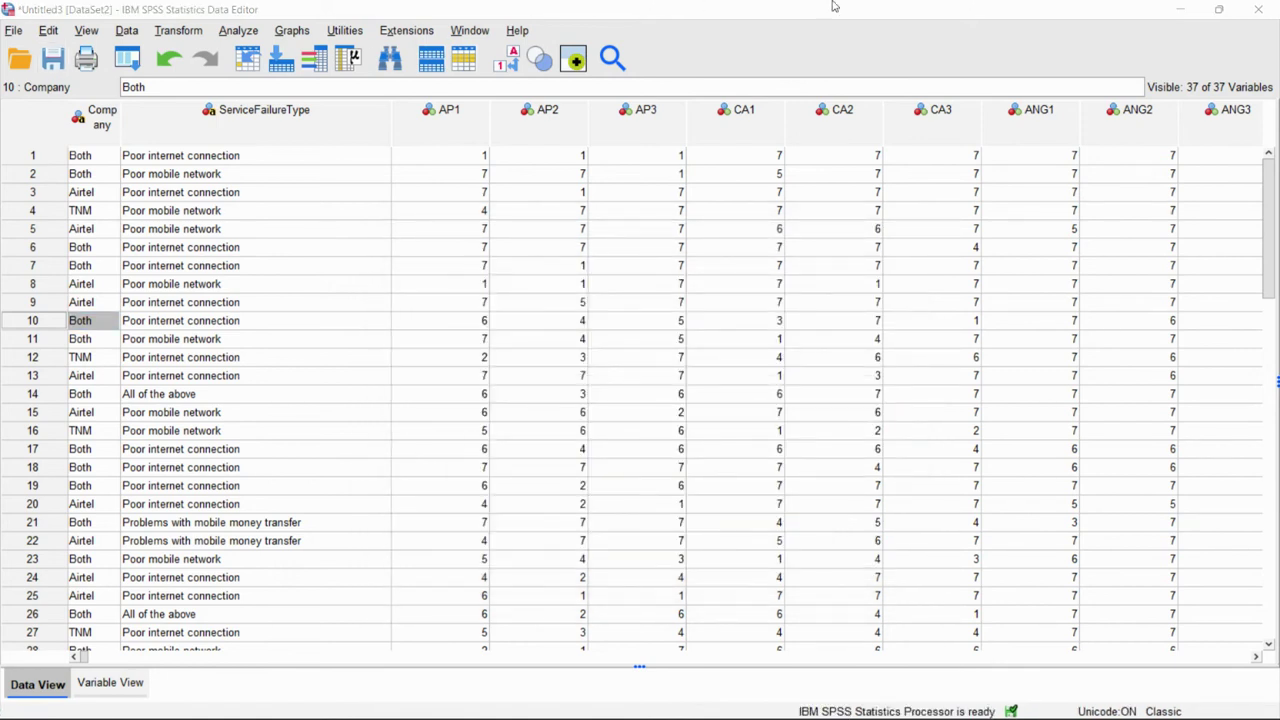
- Exit SPSS without saving the dataset changes or the output viewer contents
{"action": "left_click", "coordinate": [1259, 12]}
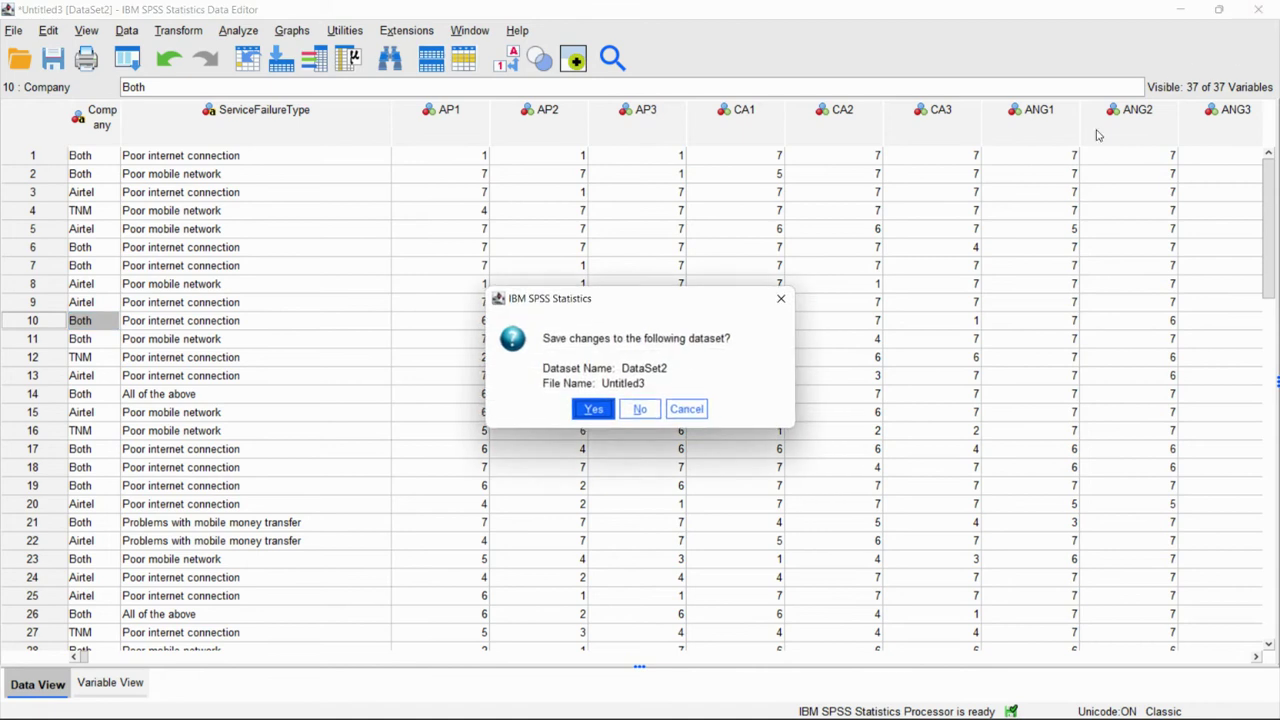
{"action": "left_click", "coordinate": [640, 412]}
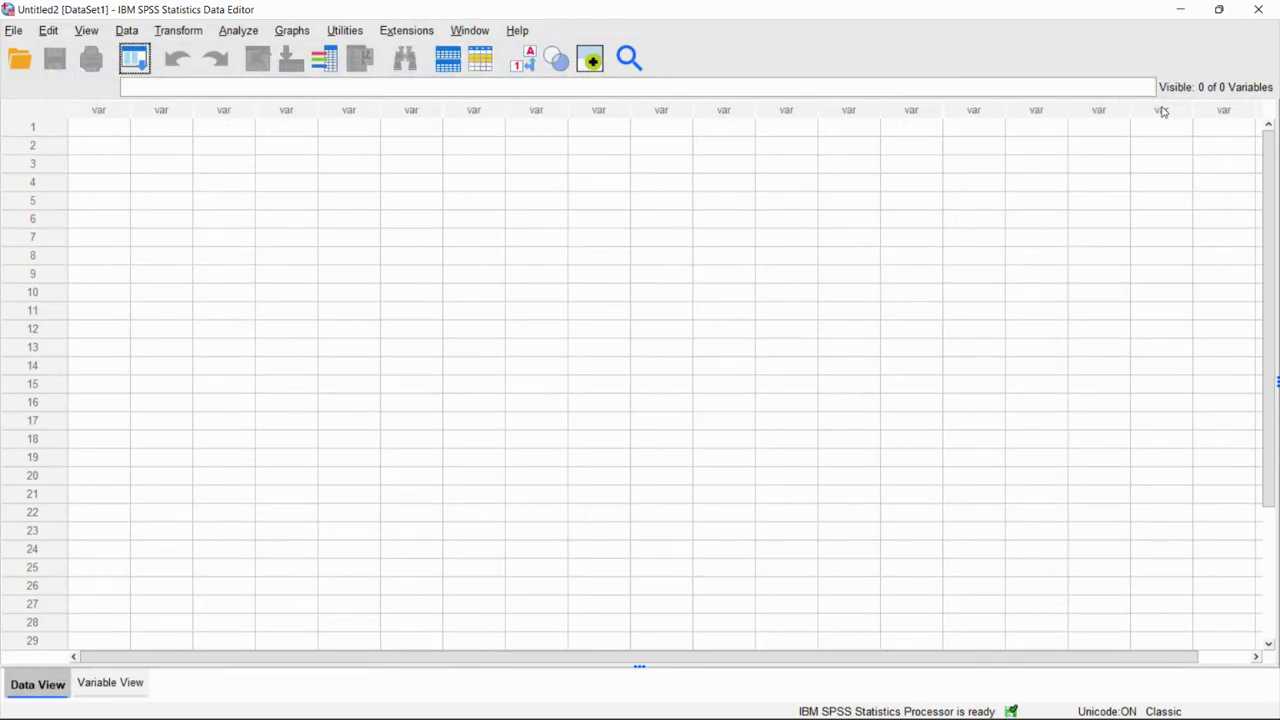
{"action": "left_click", "coordinate": [1258, 10]}
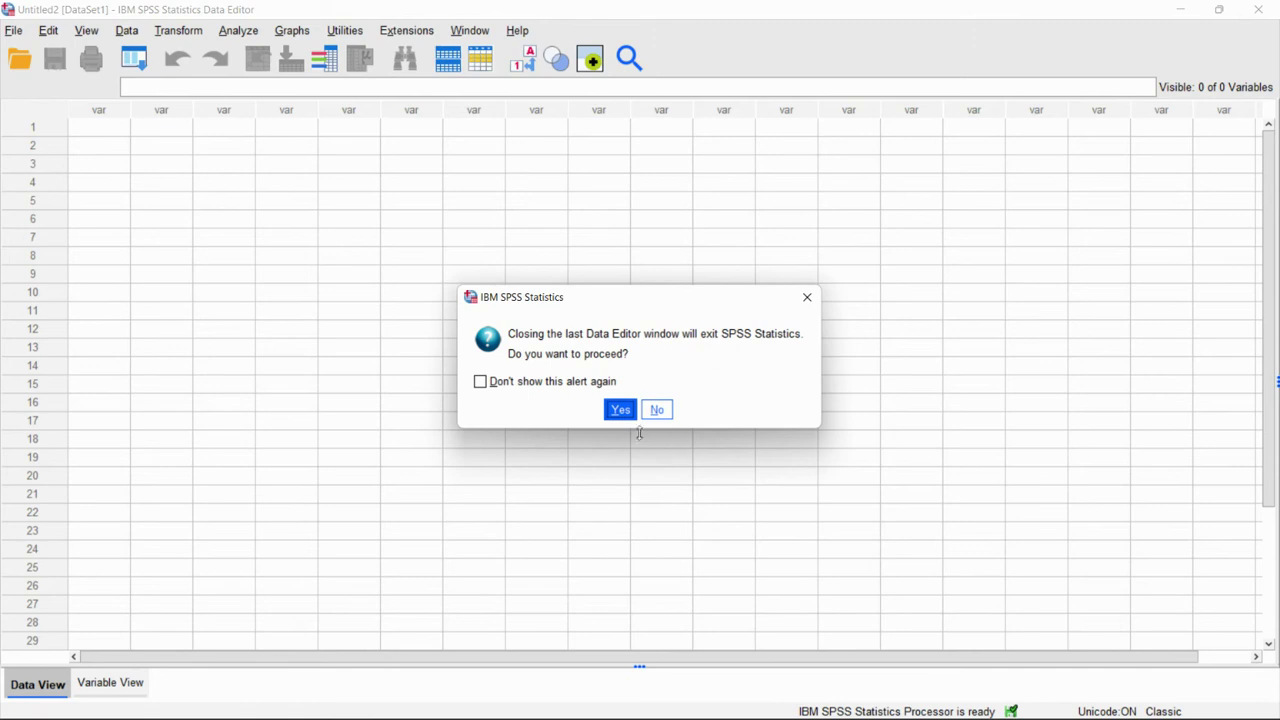
{"action": "left_click", "coordinate": [621, 411]}
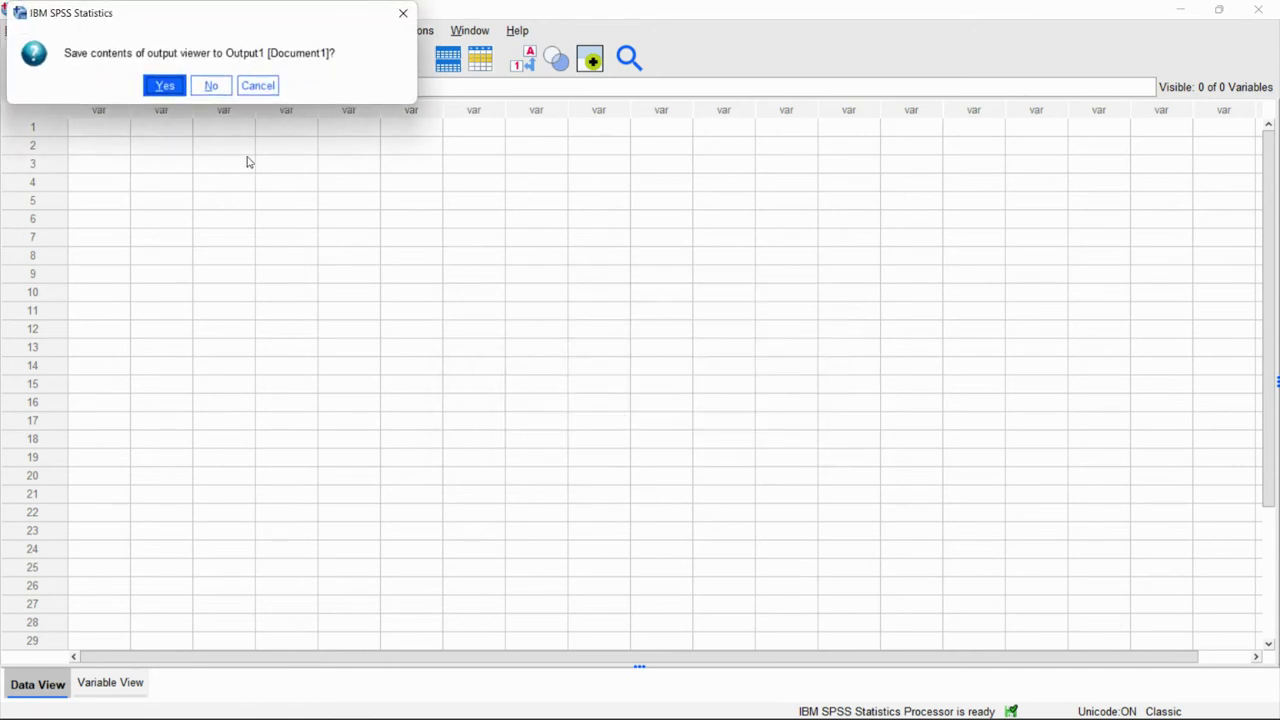
{"action": "left_click", "coordinate": [212, 85]}
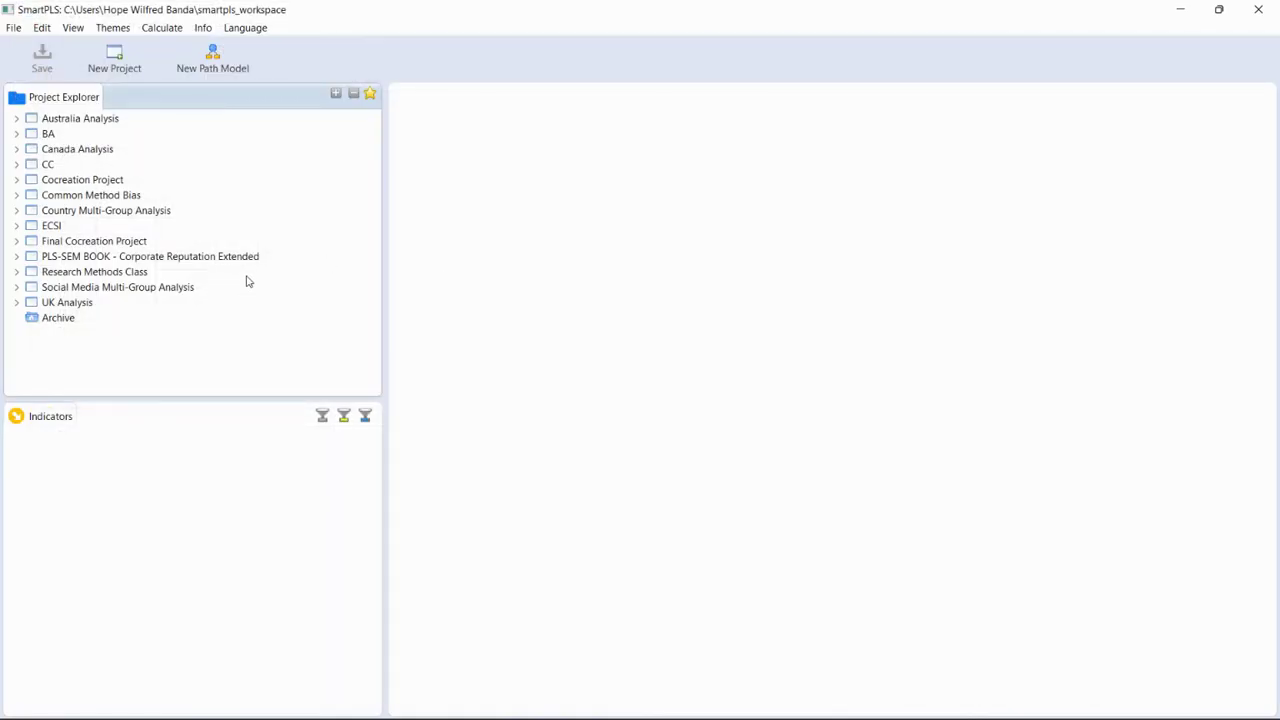
- Create a new SmartPLS project named 18 June
{"action": "right_click", "coordinate": [56, 340]}
{"action": "key", "text": "Escape"}
{"action": "left_click", "coordinate": [114, 56]}
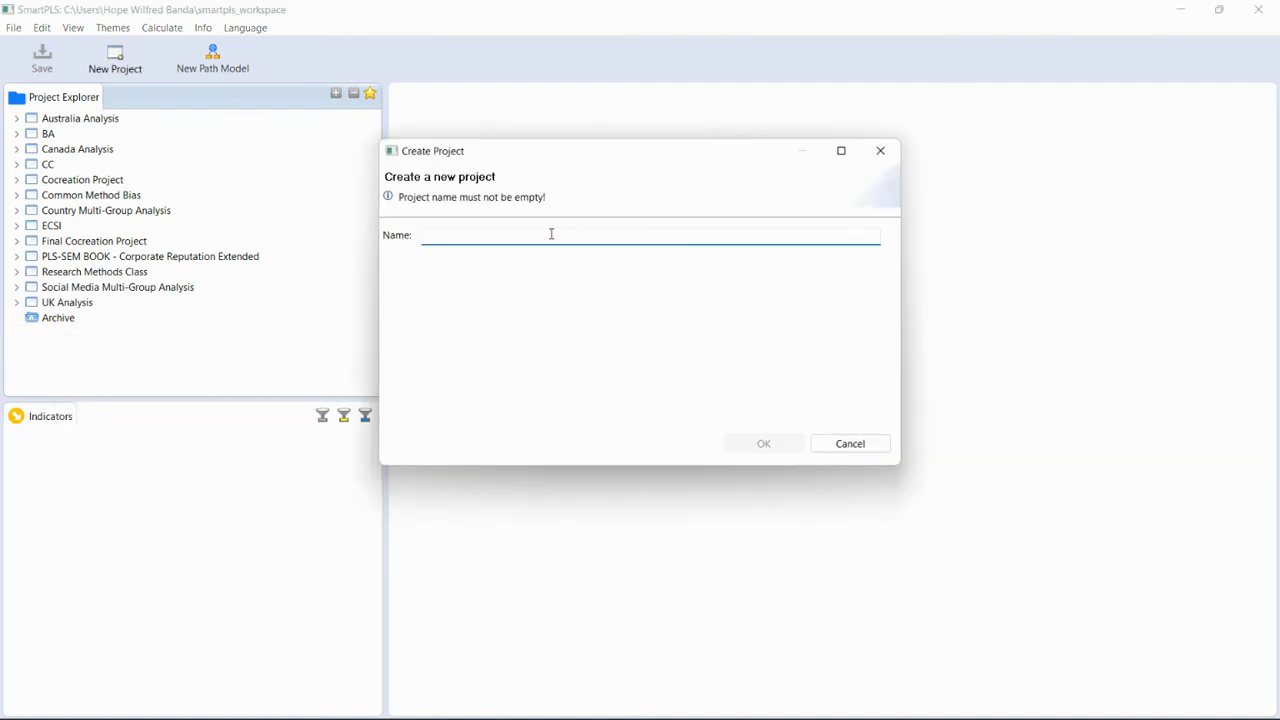
{"action": "type", "text": "18 June"}
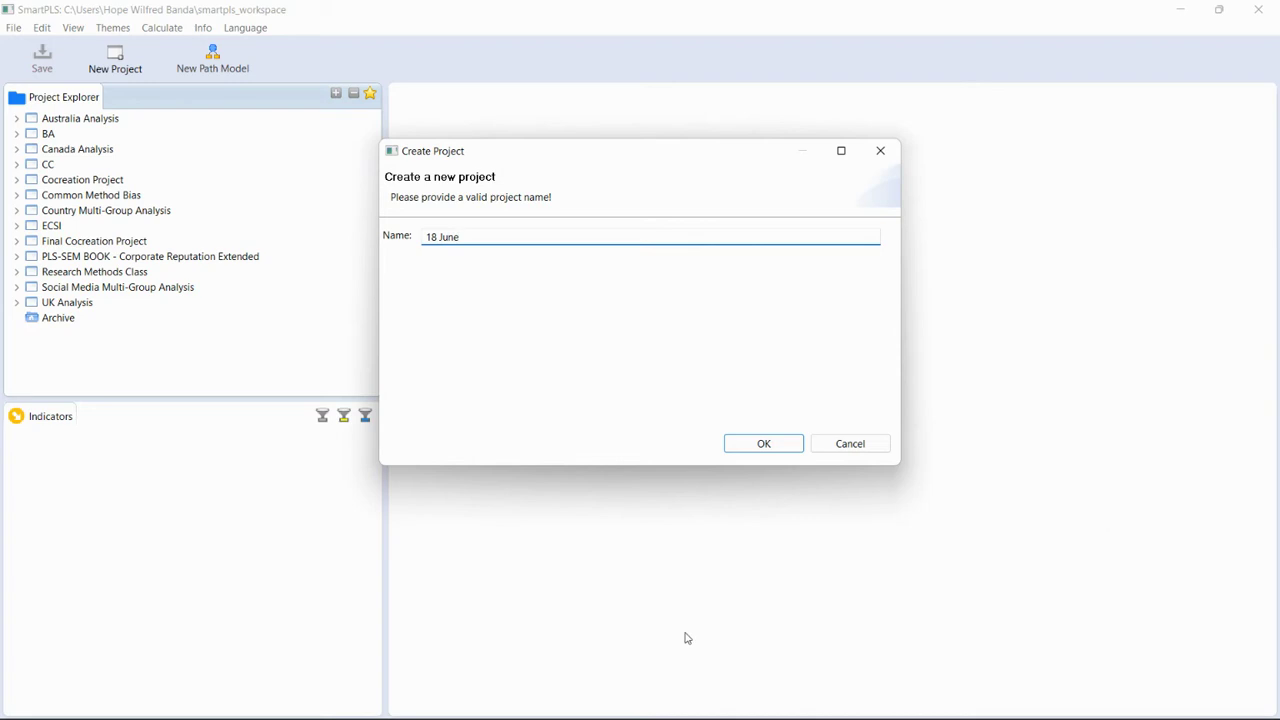
{"action": "left_click", "coordinate": [757, 441]}
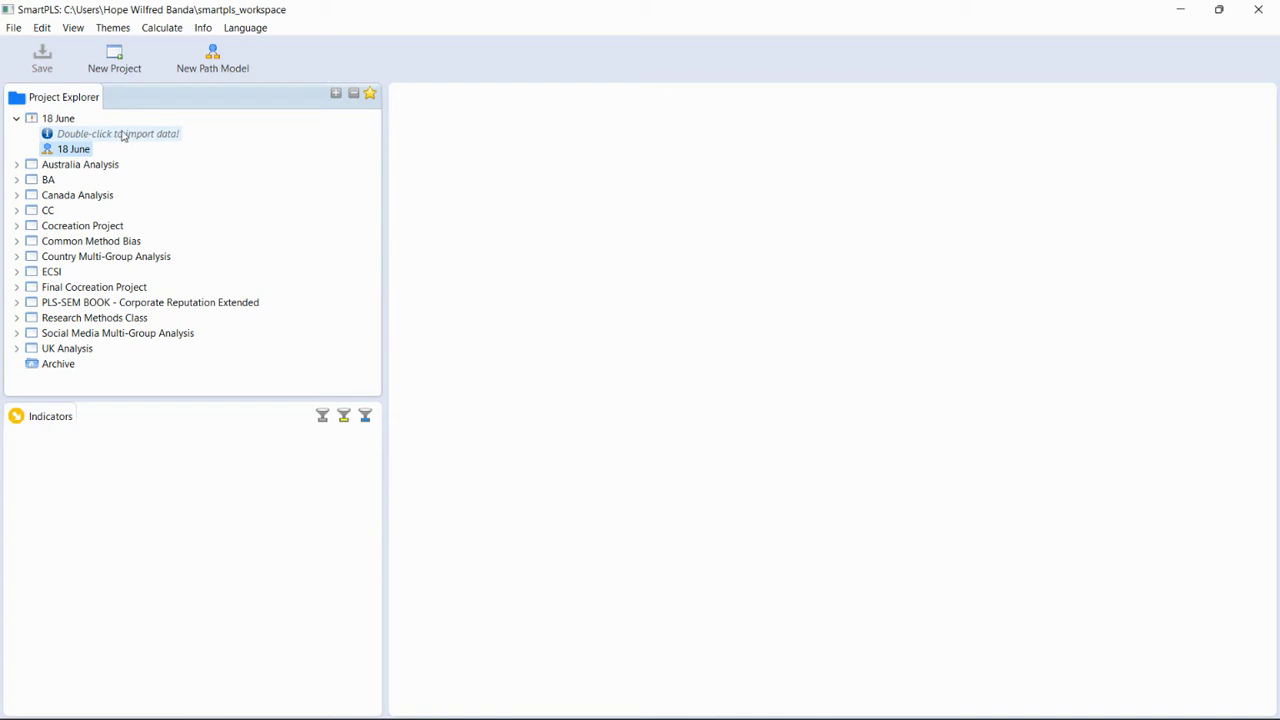
- Import 18.06.csv from the Research Methods folder in Documents into the 18 June project
{"action": "double_click", "coordinate": [122, 136]}
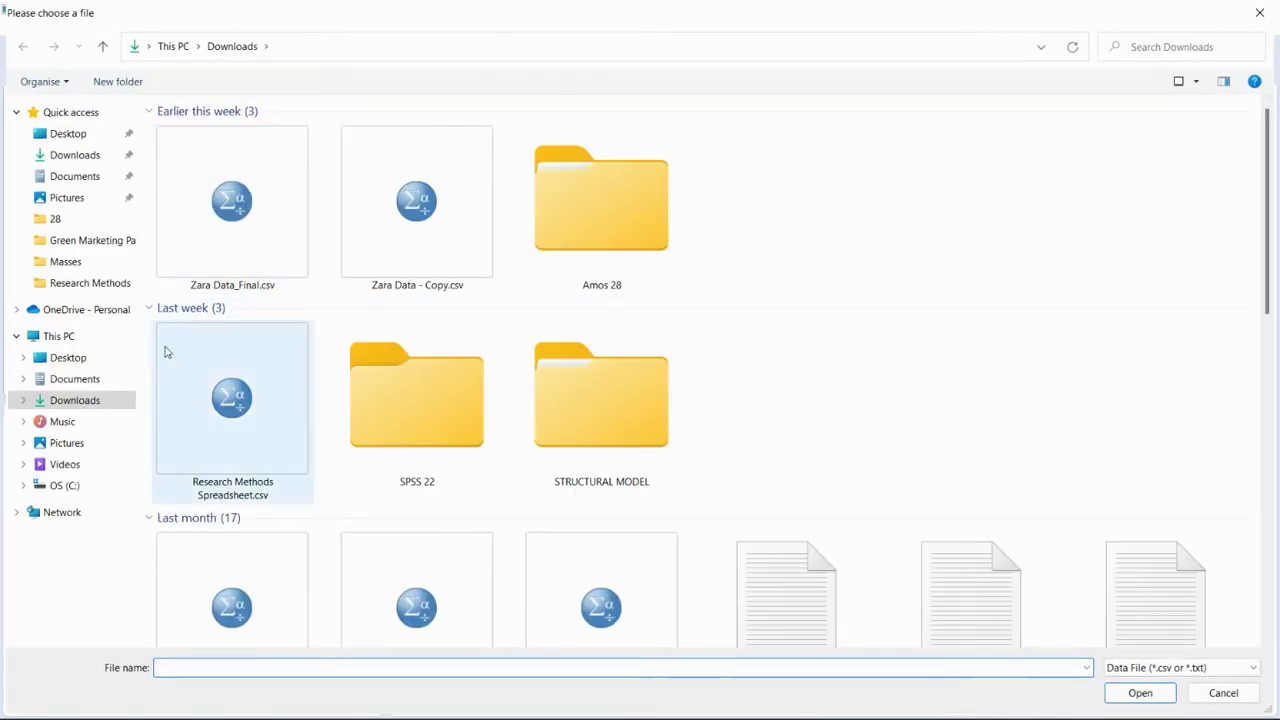
{"action": "left_click", "coordinate": [77, 177]}
{"action": "scroll", "coordinate": [240, 580], "scroll_direction": "down", "scroll_amount": 4}
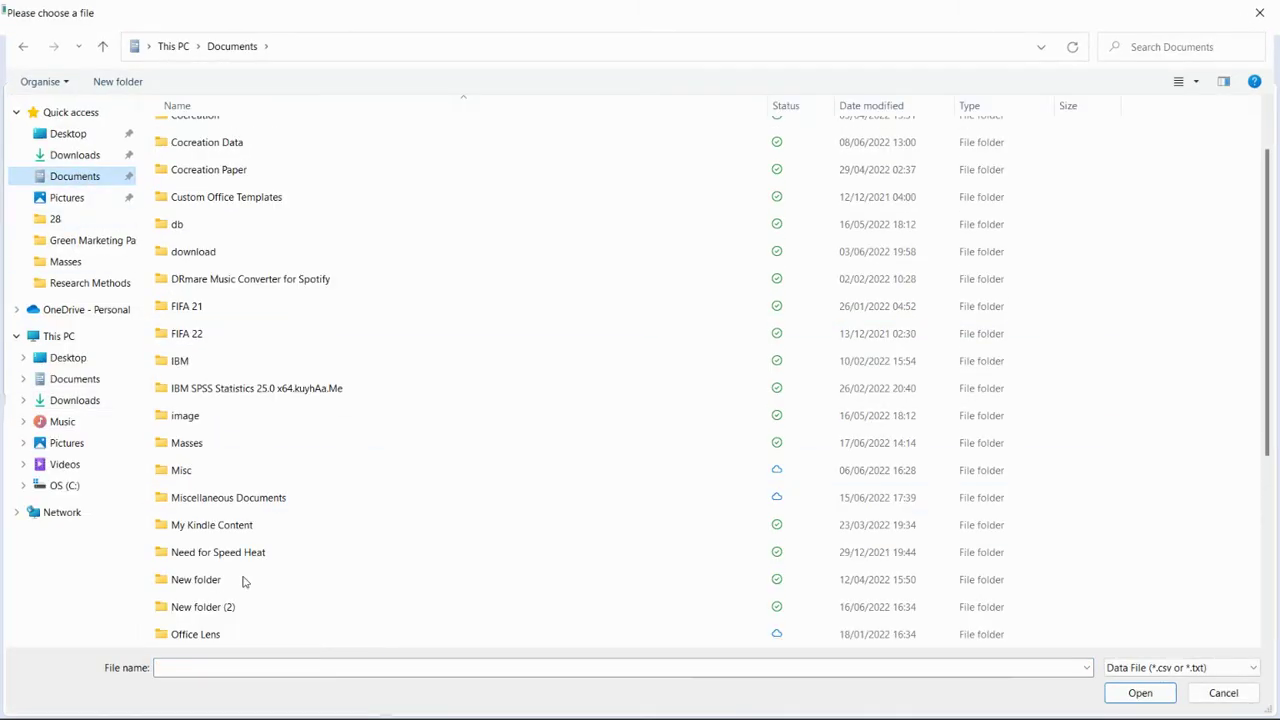
{"action": "double_click", "coordinate": [212, 445]}
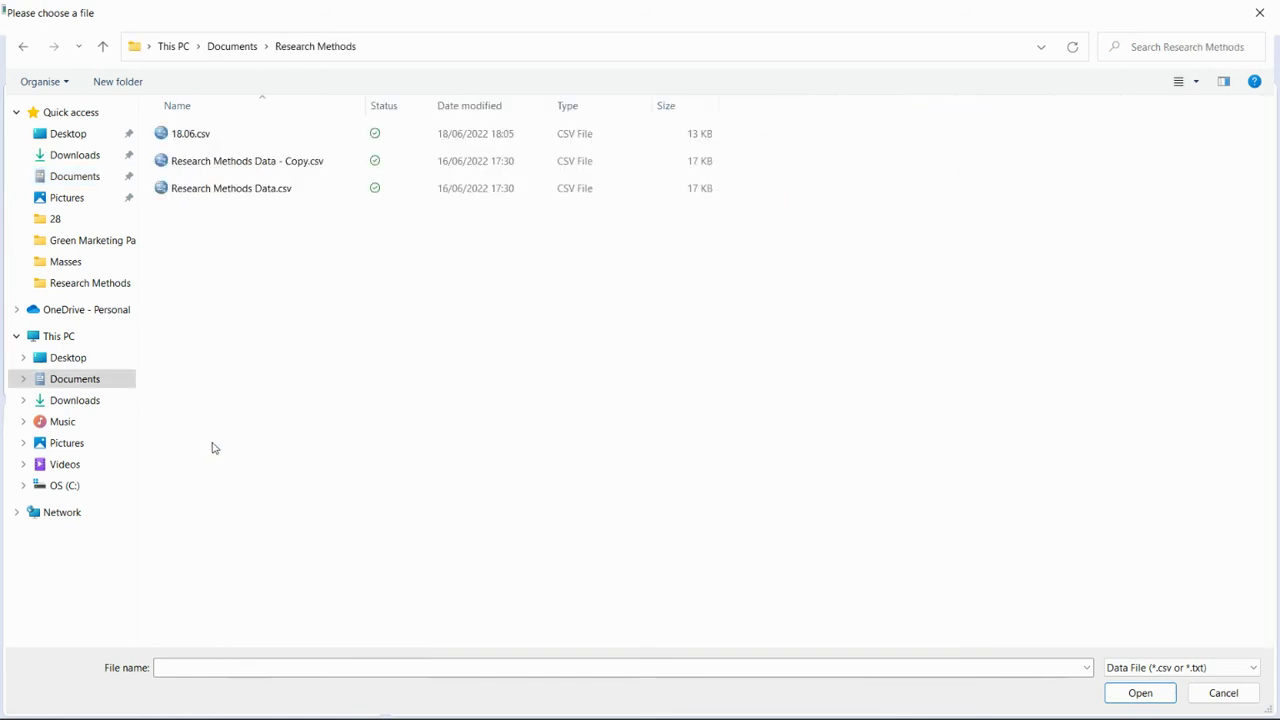
{"action": "left_click", "coordinate": [218, 138]}
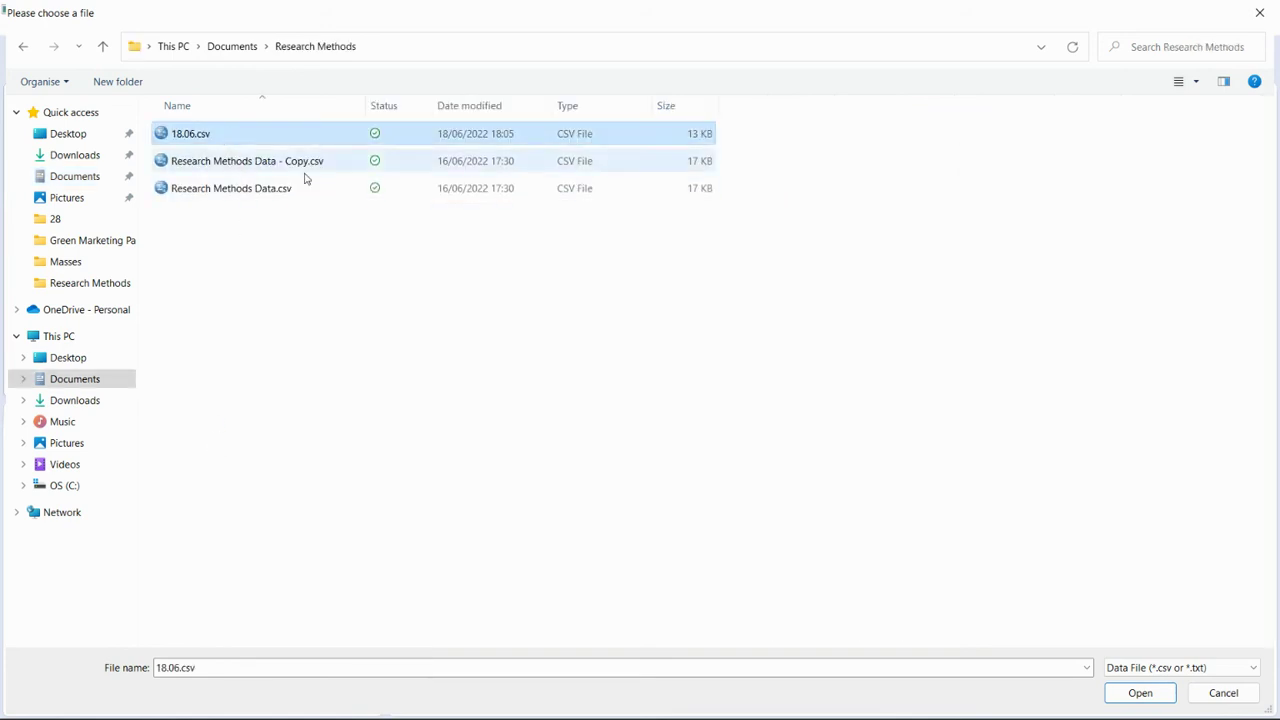
{"action": "left_click", "coordinate": [1140, 693]}
{"action": "left_click", "coordinate": [778, 446]}
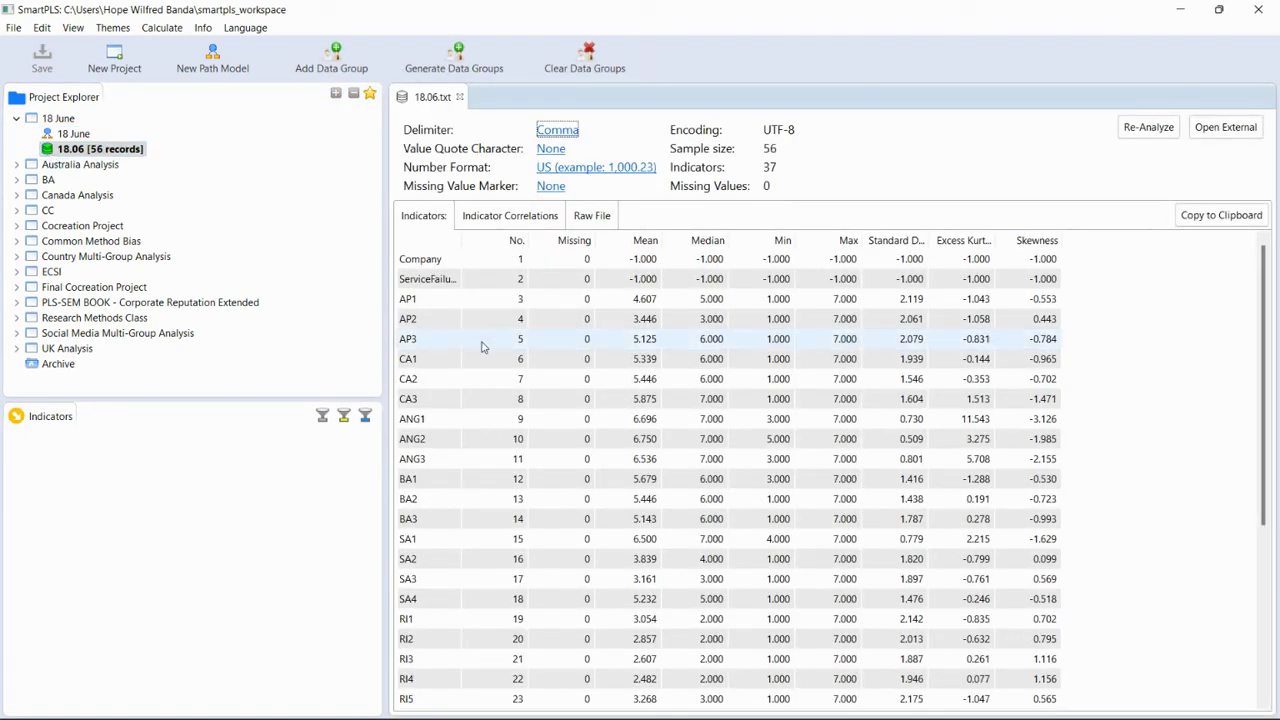
- Open the 18 June path model and look through its list of indicators
{"action": "left_click", "coordinate": [50, 418]}
{"action": "double_click", "coordinate": [80, 134]}
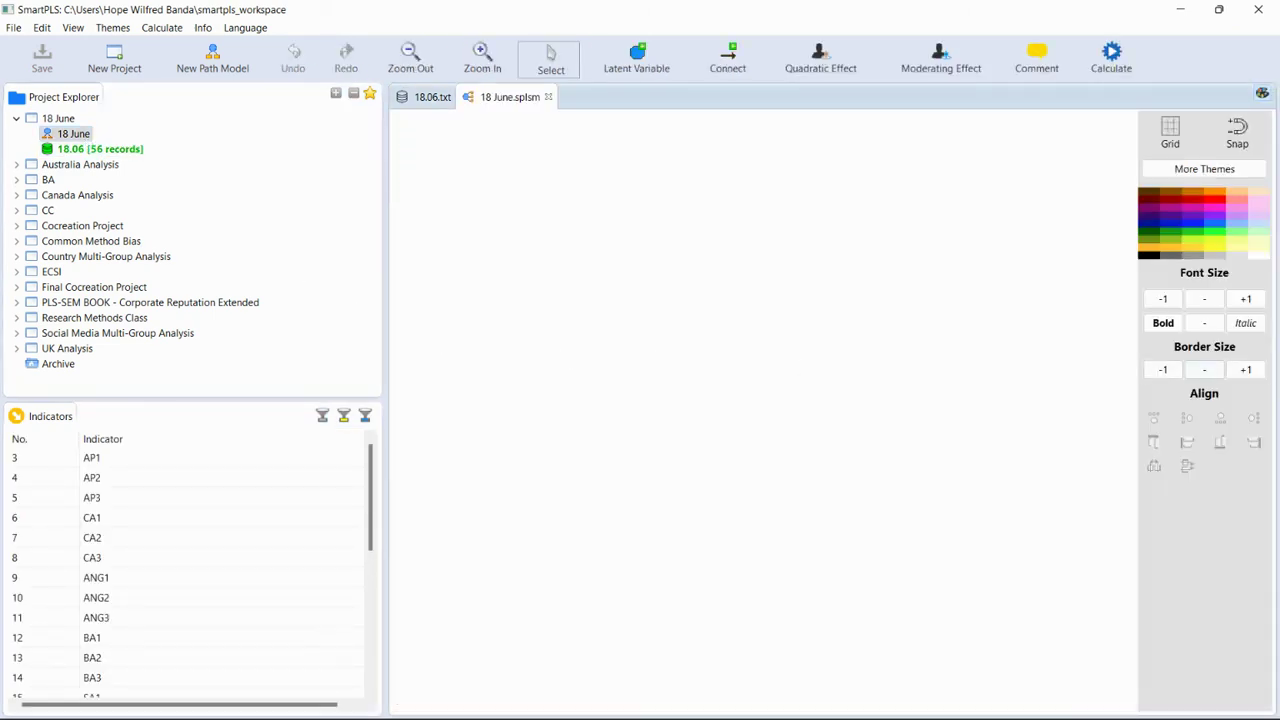
{"action": "left_click", "coordinate": [118, 460]}
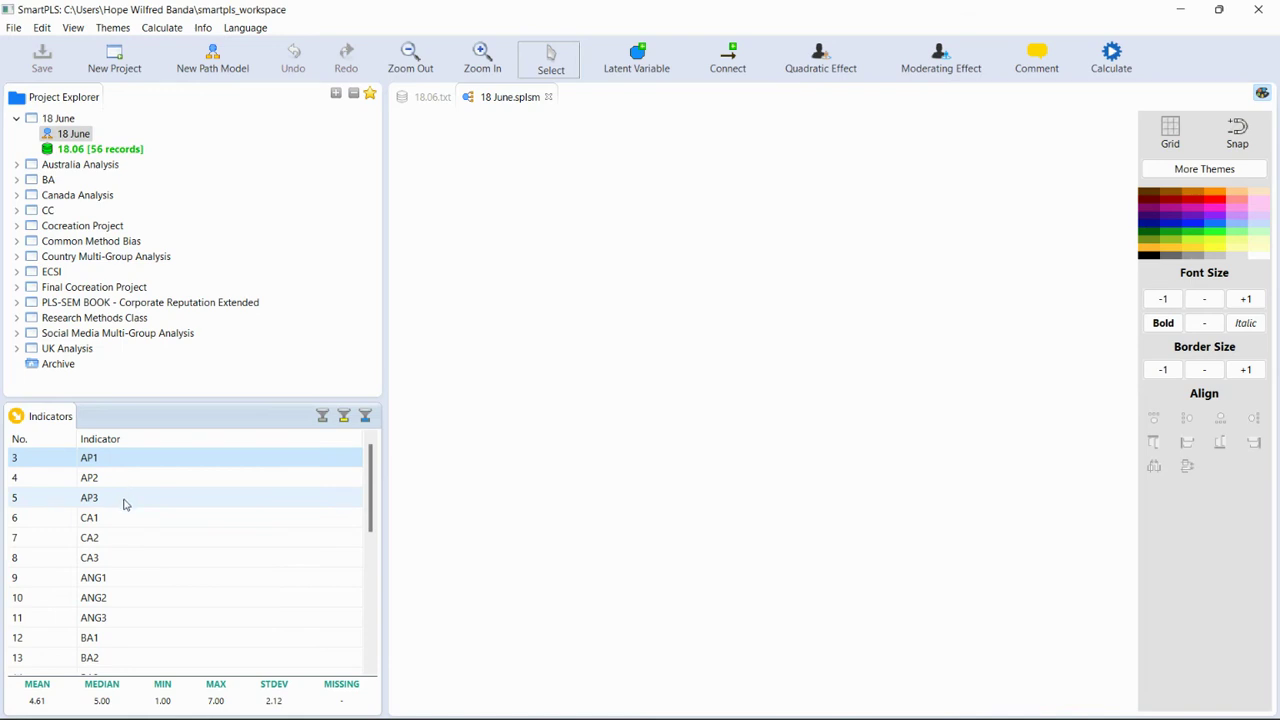
{"action": "scroll", "coordinate": [125, 520], "scroll_direction": "down", "scroll_amount": 4}
{"action": "scroll", "coordinate": [127, 548], "scroll_direction": "up", "scroll_amount": 1}
{"action": "scroll", "coordinate": [127, 548], "scroll_direction": "up", "scroll_amount": 1}
{"action": "scroll", "coordinate": [127, 548], "scroll_direction": "up", "scroll_amount": 2}
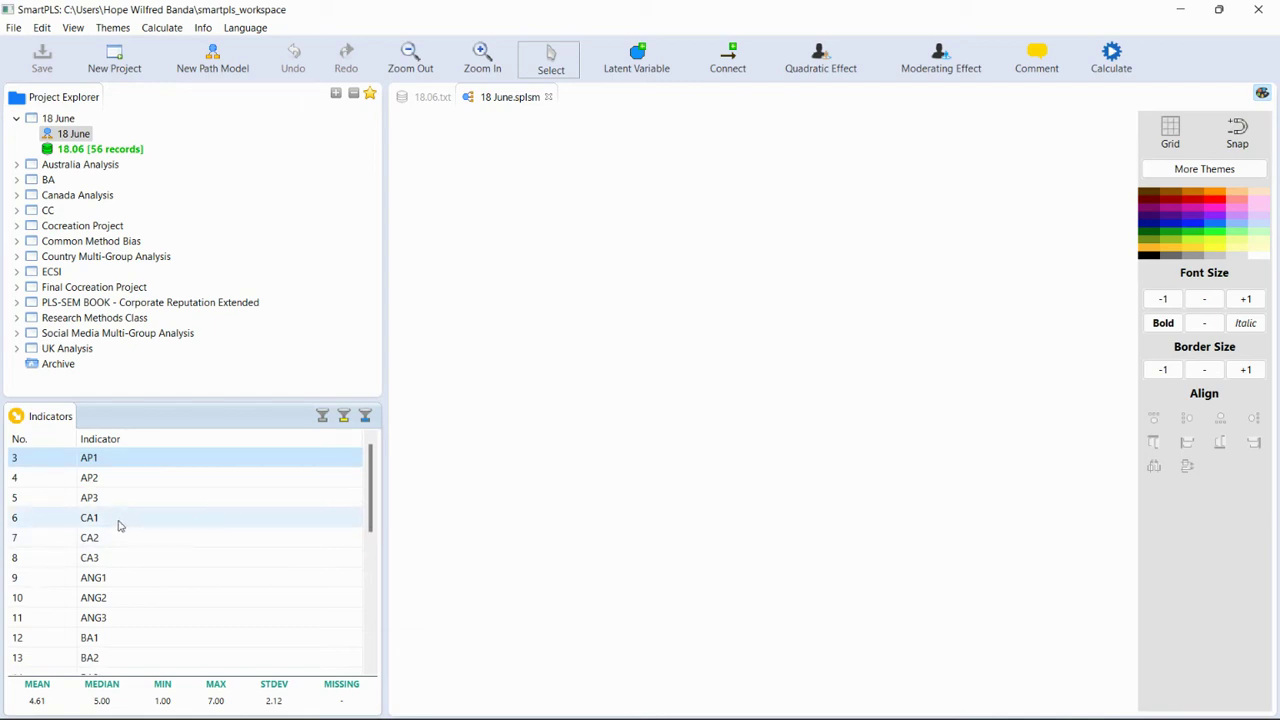
- Add a latent variable measured by indicators CA1, CA2 and CA3 to the empty model canvas
{"action": "left_click", "coordinate": [118, 522]}
{"action": "left_click", "coordinate": [133, 556], "text": "ctrl"}
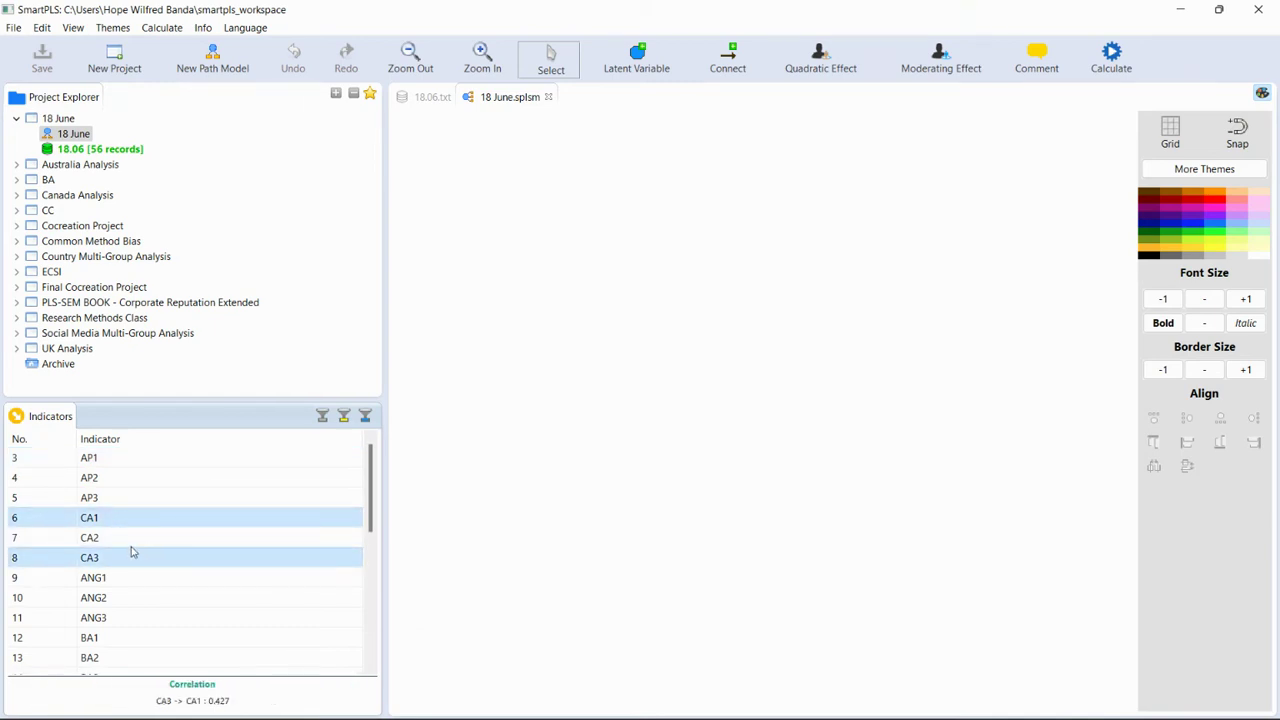
{"action": "left_click", "coordinate": [130, 556]}
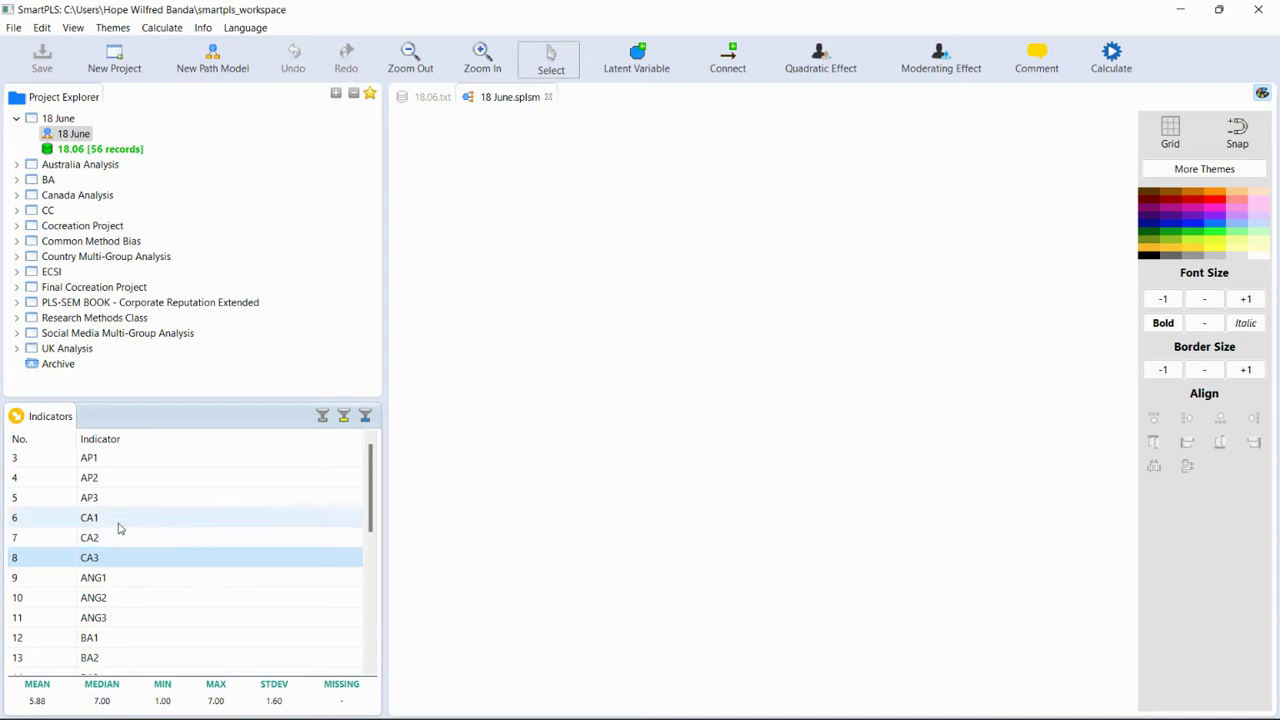
{"action": "left_click", "coordinate": [118, 529], "text": "shift"}
{"action": "left_click_drag", "start_coordinate": [148, 550], "coordinate": [551, 309]}
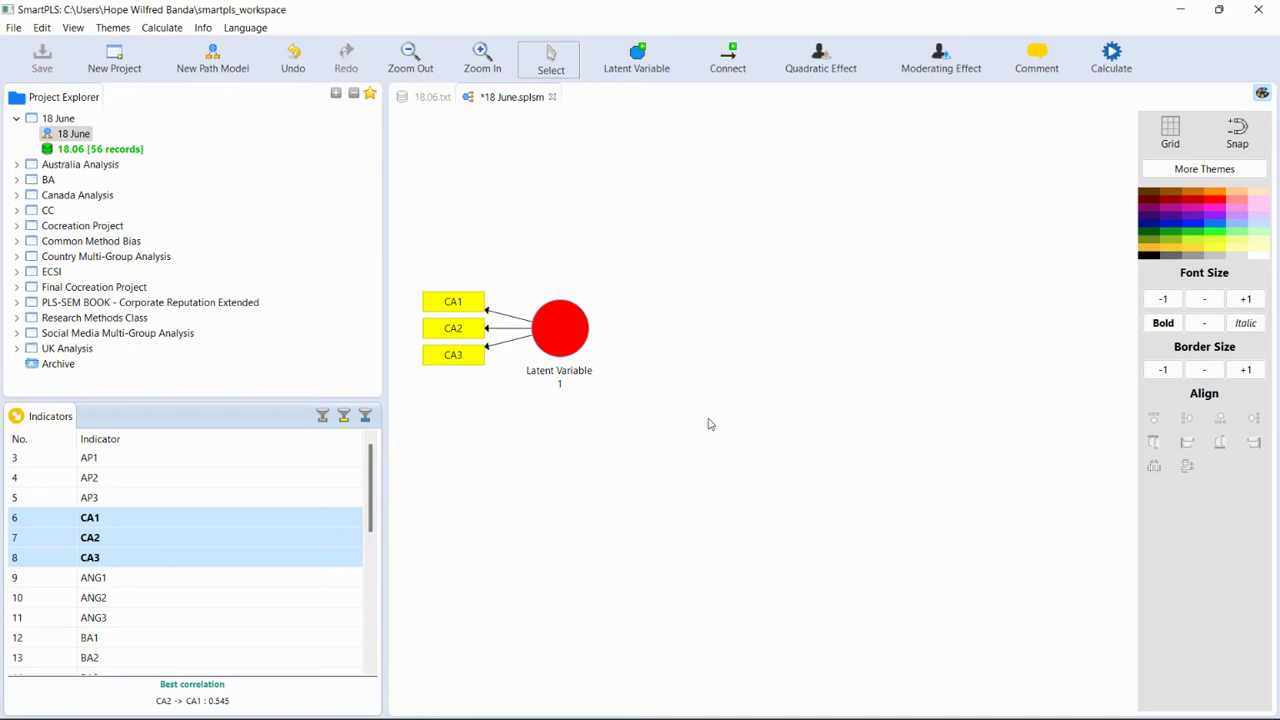
- Add a latent variable measured by indicators SA1 to SA4 below the CA construct
{"action": "scroll", "coordinate": [190, 535], "scroll_direction": "down", "scroll_amount": 1}
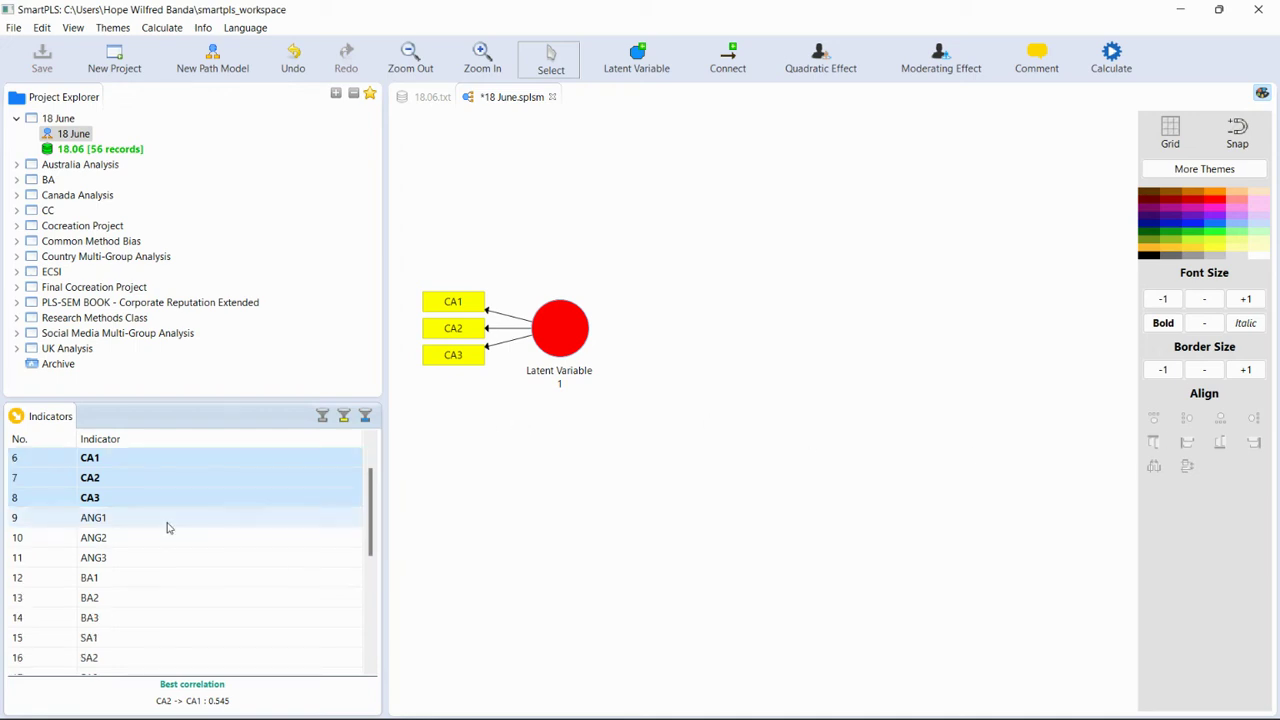
{"action": "scroll", "coordinate": [137, 519], "scroll_direction": "down", "scroll_amount": 4}
{"action": "scroll", "coordinate": [140, 520], "scroll_direction": "up", "scroll_amount": 2}
{"action": "left_click", "coordinate": [123, 517]}
{"action": "left_click", "coordinate": [125, 497]}
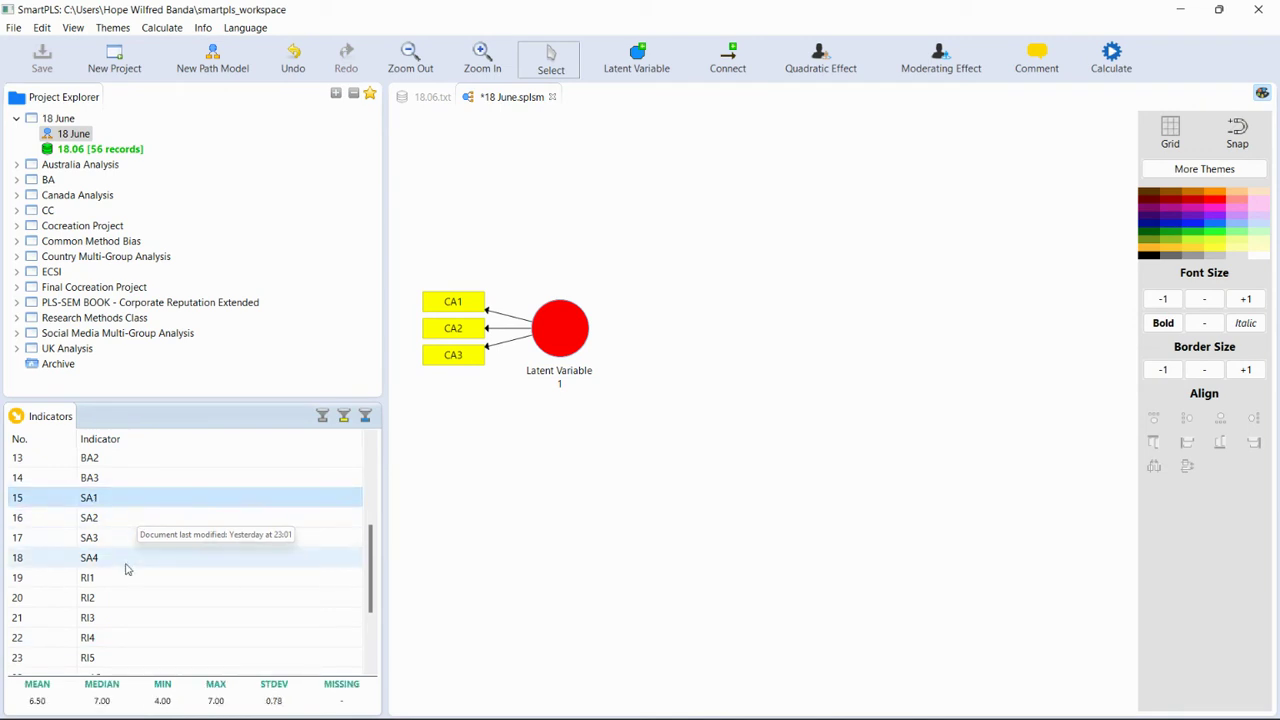
{"action": "left_click", "coordinate": [126, 563], "text": "shift"}
{"action": "left_click_drag", "start_coordinate": [120, 537], "coordinate": [561, 507]}
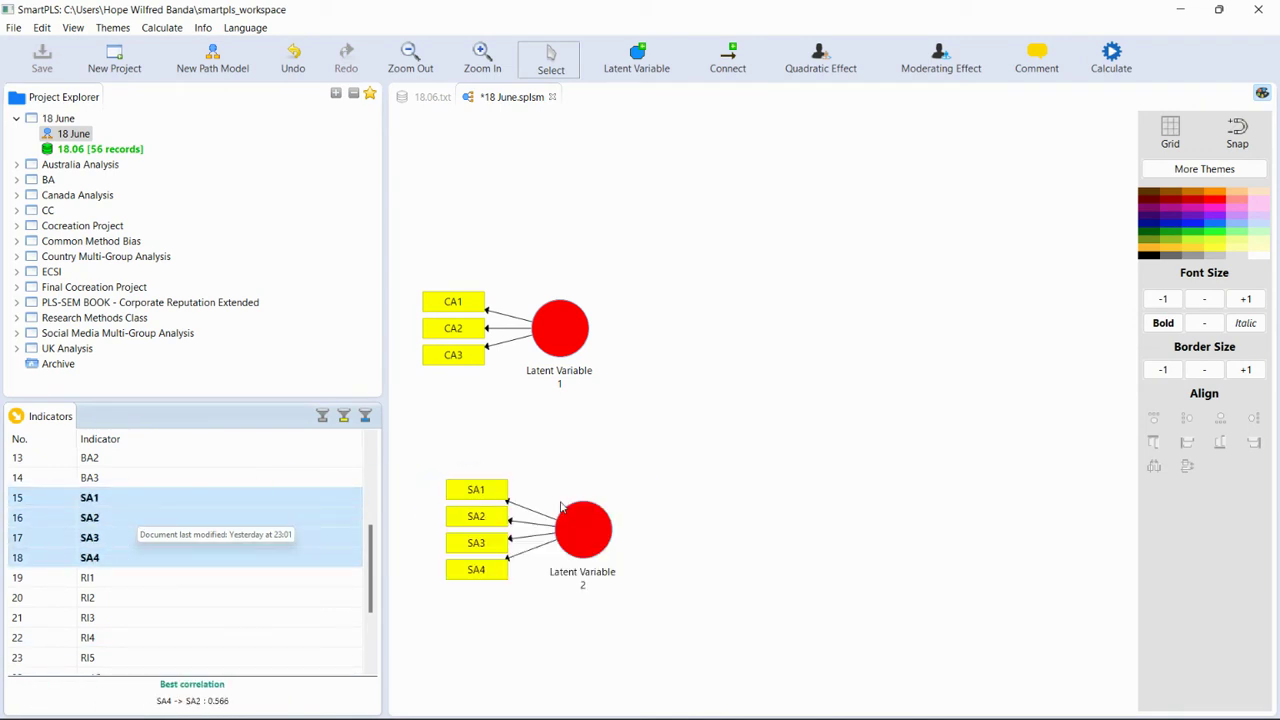
- Rename the latent variable measured by CA1 to CA3 as Controllability Attribution
{"action": "right_click", "coordinate": [570, 390]}
{"action": "left_click", "coordinate": [610, 247]}
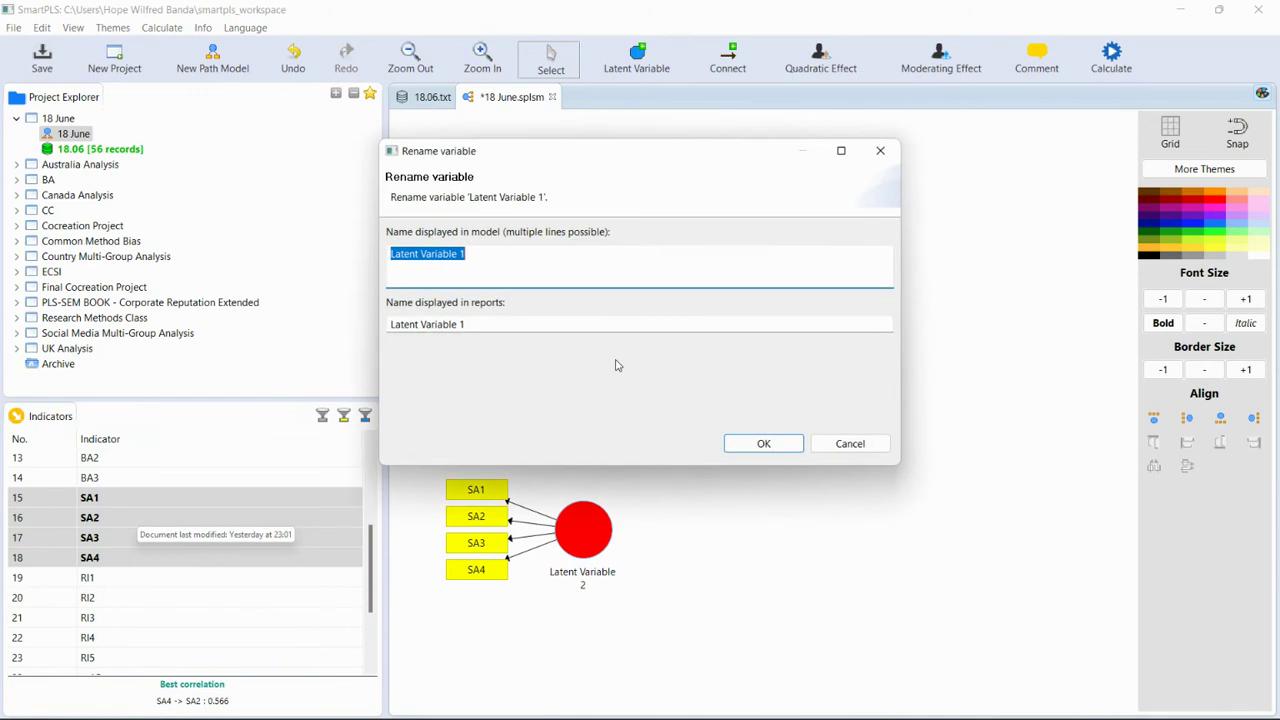
{"action": "type", "text": "Contro"}
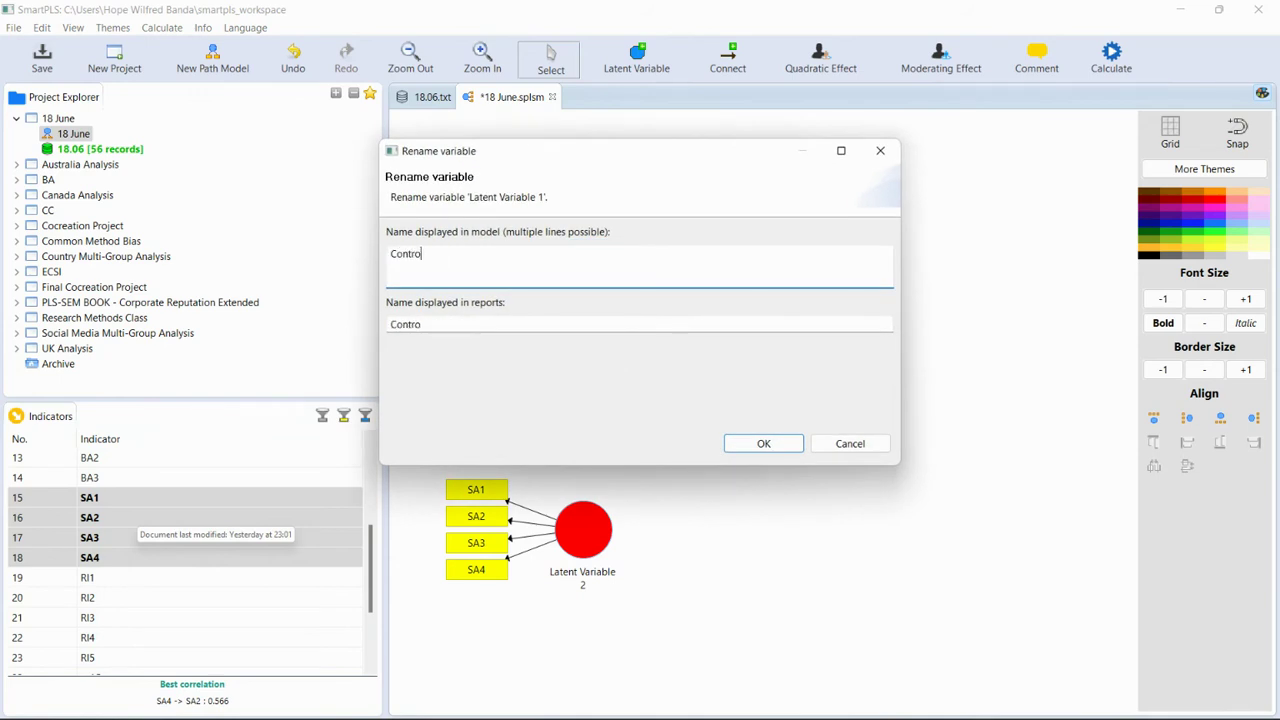
{"action": "type", "text": "llability Attribution"}
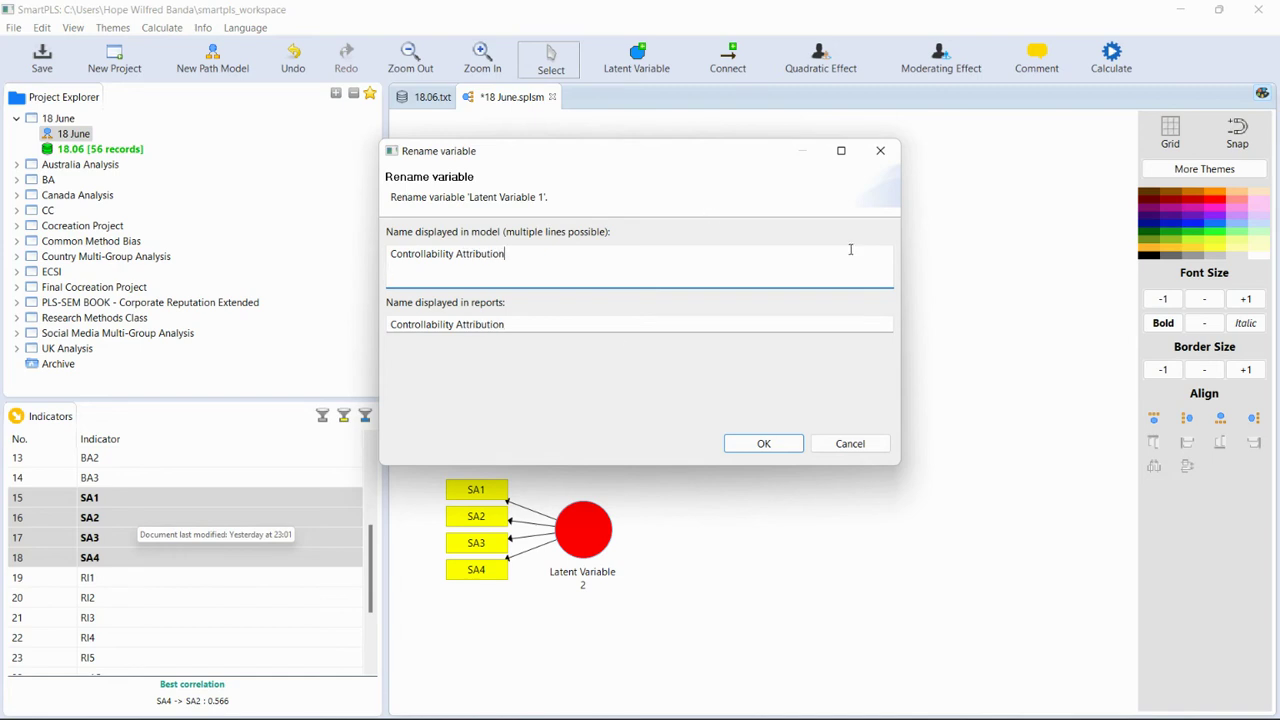
{"action": "left_click", "coordinate": [763, 443]}
- Rename the latent variable measured by SA1 to SA4 as Stability Attribution
{"action": "right_click", "coordinate": [593, 537]}
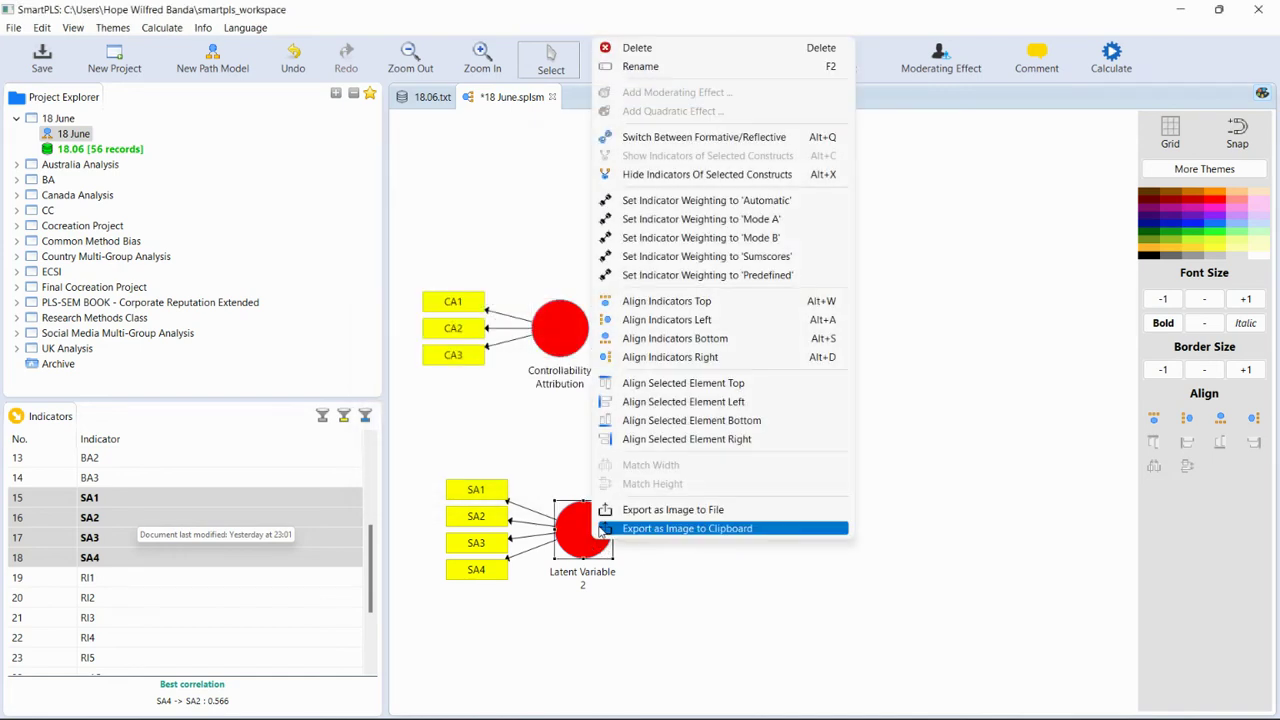
{"action": "left_click", "coordinate": [615, 67]}
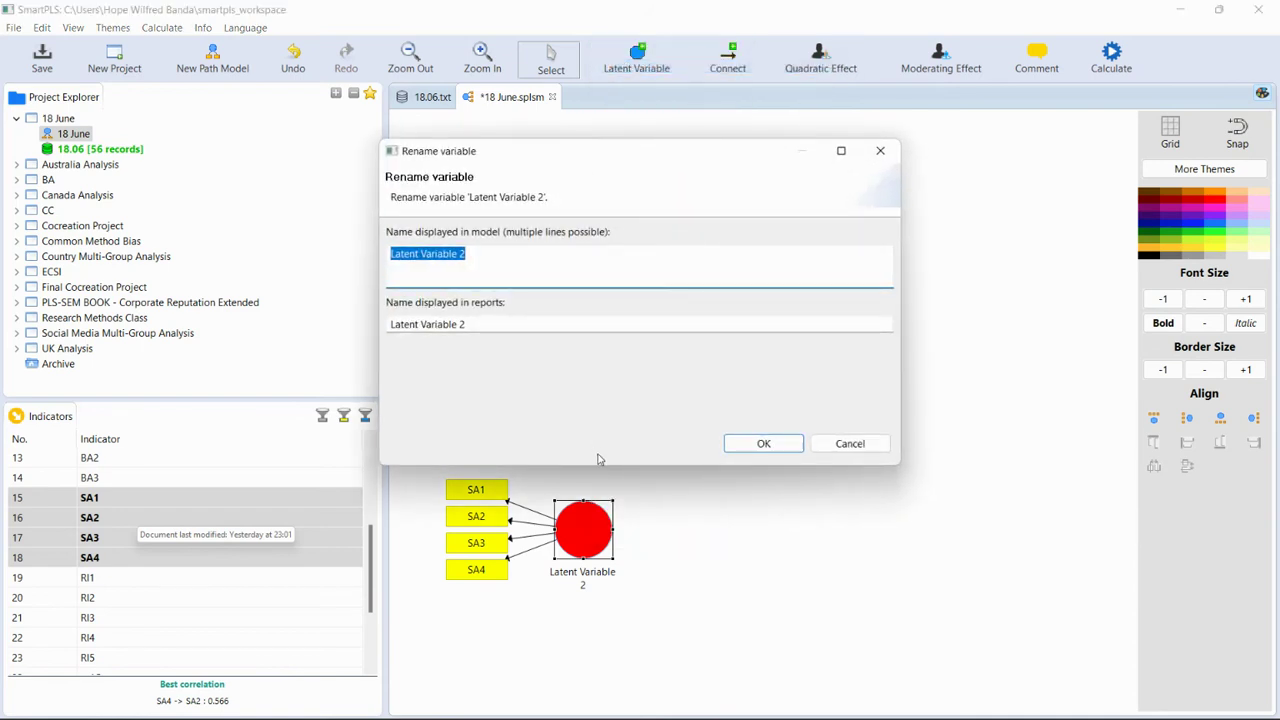
{"action": "type", "text": "Stability "}
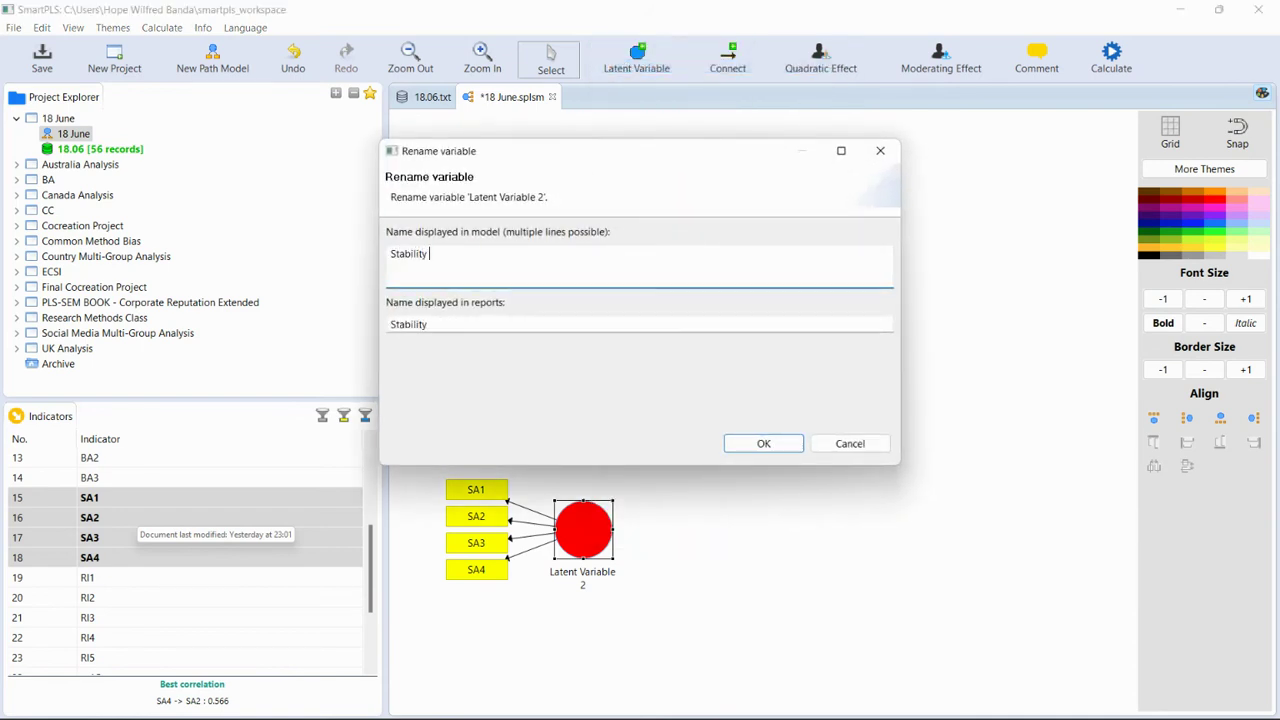
{"action": "type", "text": "Attribution"}
{"action": "left_click", "coordinate": [766, 445]}
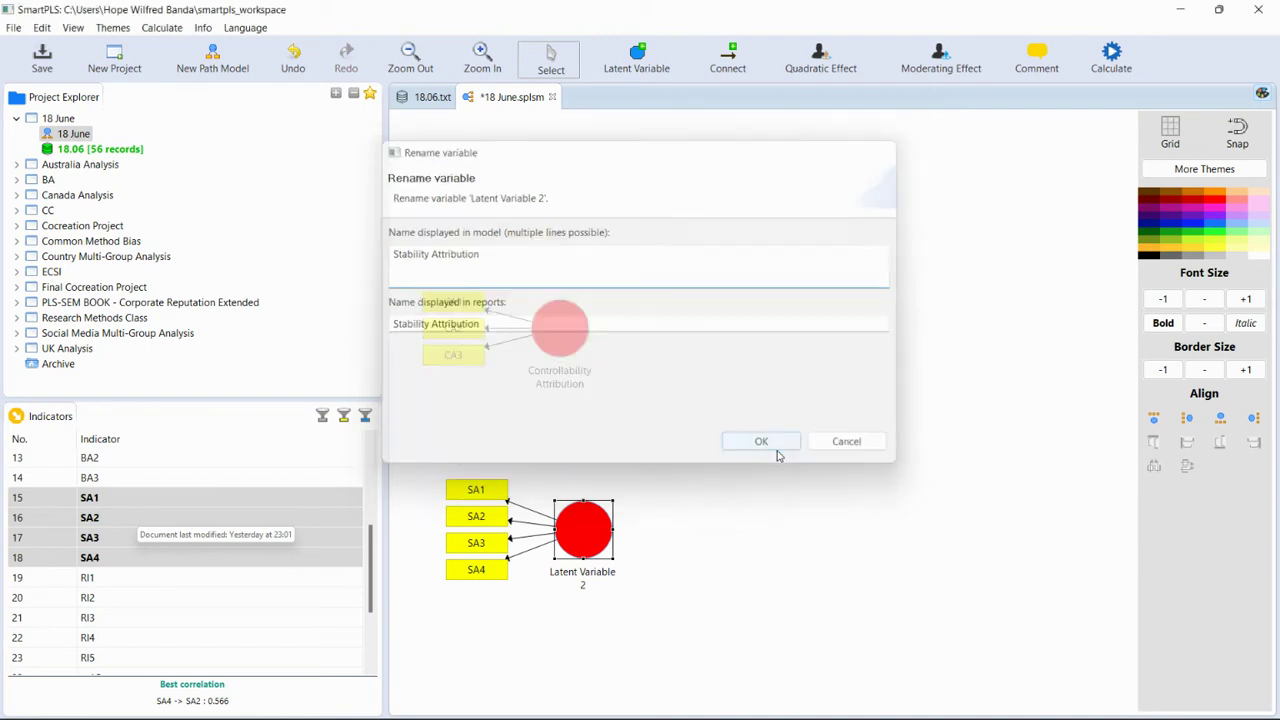
- Move the Controllability Attribution construct slightly up on the canvas and hide the theme and formatting options
{"action": "left_click_drag", "start_coordinate": [546, 333], "coordinate": [563, 291]}
{"action": "left_click", "coordinate": [1263, 97]}
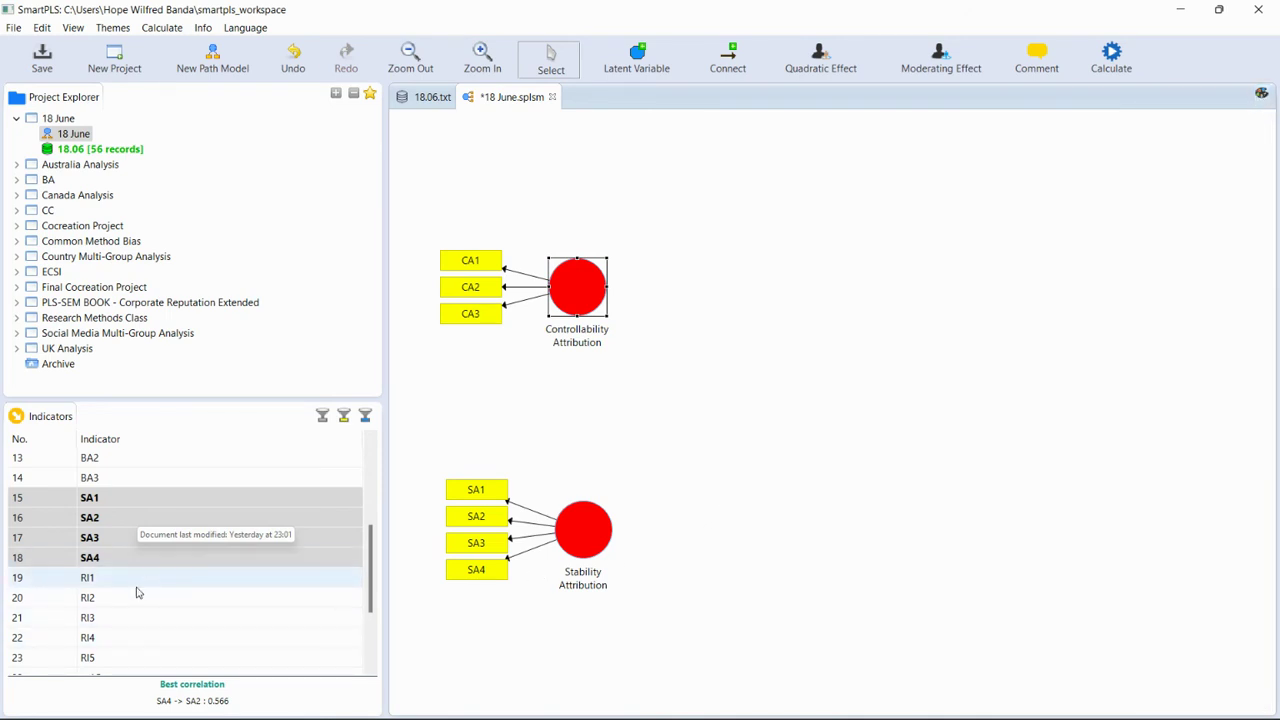
- Add a latent variable measured by ANG1 to ANG3 near the canvas centre, with its indicators aligned above it
{"action": "scroll", "coordinate": [137, 580], "scroll_direction": "up", "scroll_amount": 3}
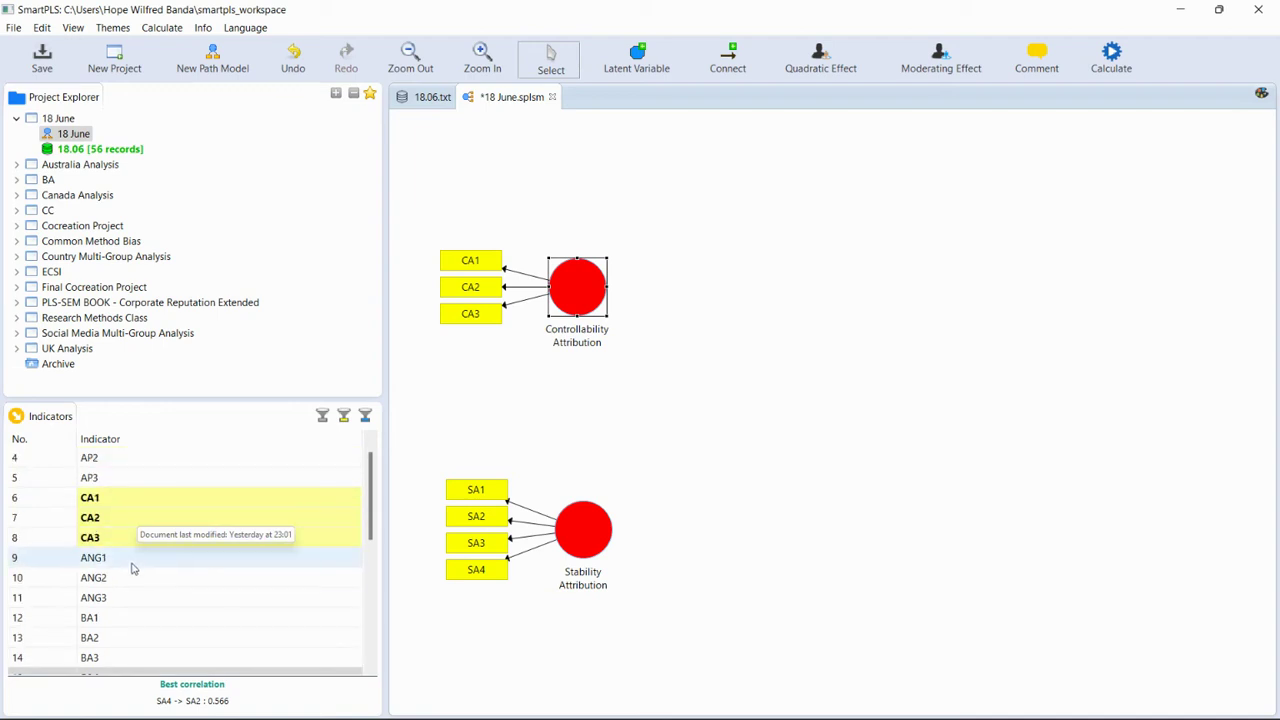
{"action": "left_click", "coordinate": [133, 562]}
{"action": "left_click_drag", "start_coordinate": [148, 598], "coordinate": [874, 404]}
{"action": "right_click", "coordinate": [874, 404]}
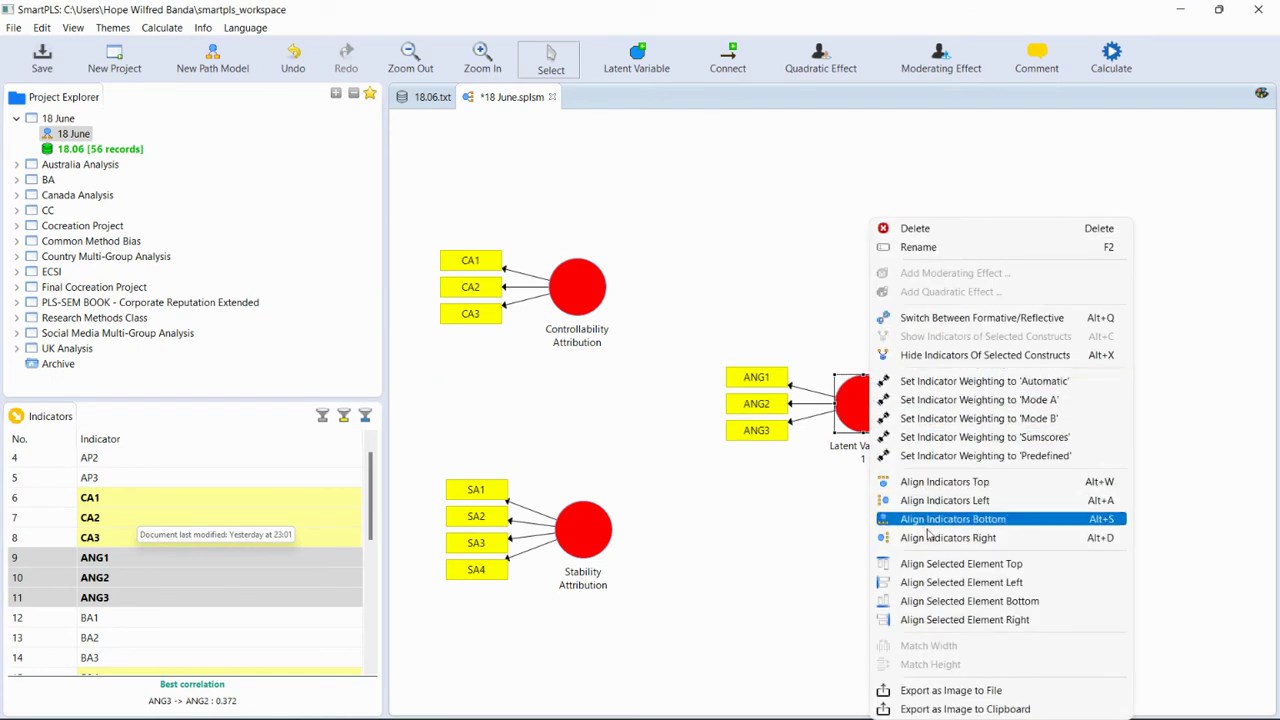
{"action": "left_click", "coordinate": [936, 484]}
- Rename the latent variable measured by ANG1 to ANG3 as Anger
{"action": "right_click", "coordinate": [880, 405]}
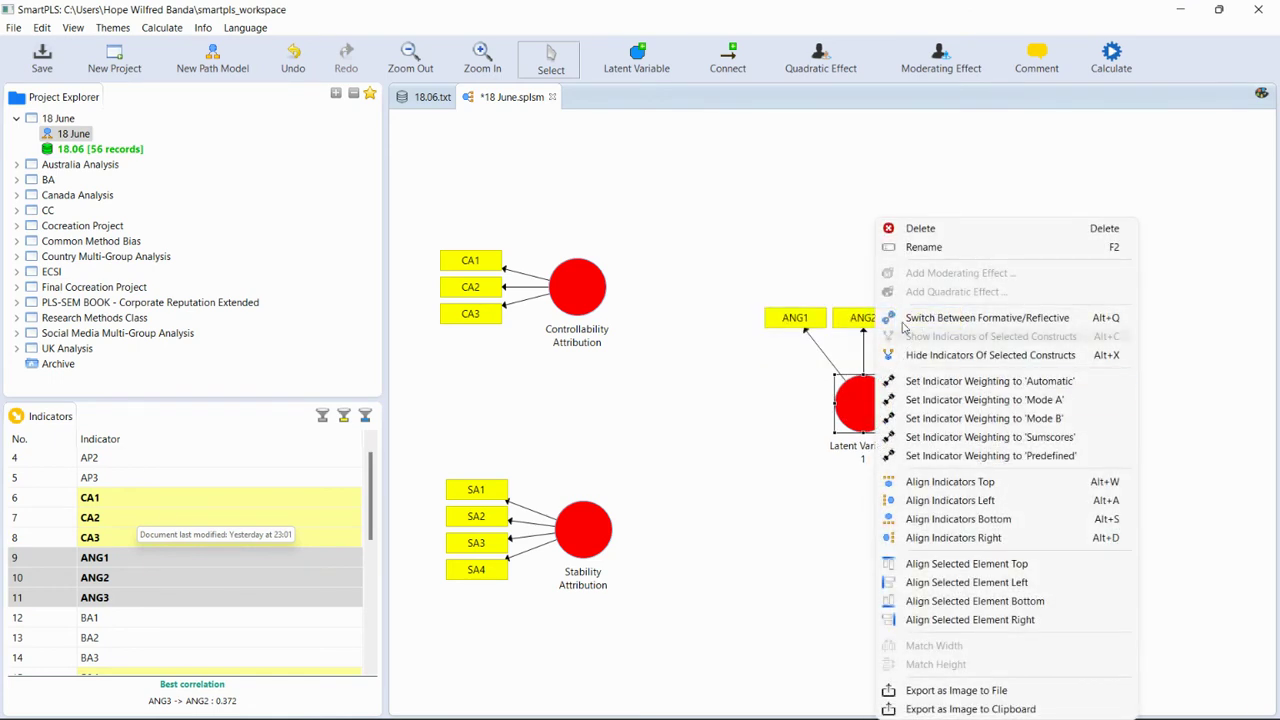
{"action": "left_click", "coordinate": [918, 247]}
{"action": "type", "text": "aNGER"}
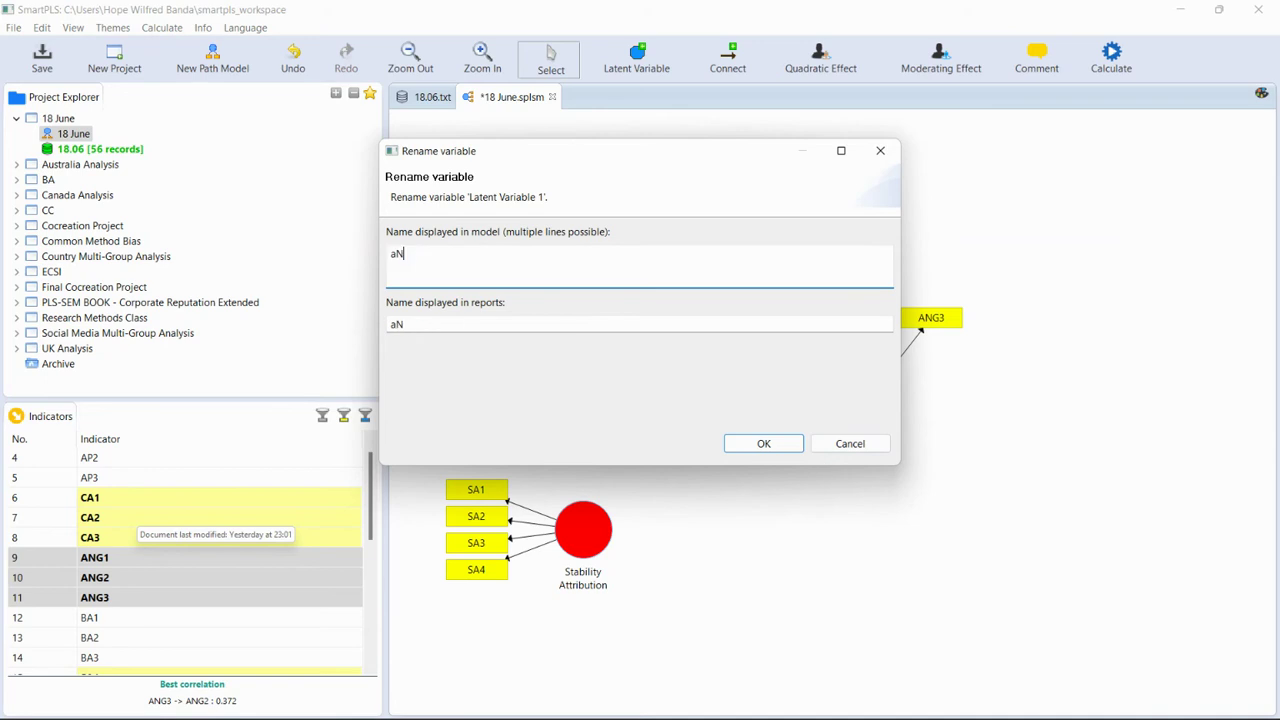
{"action": "key", "text": "BackSpace"}
{"action": "key", "text": "BackSpace"}
{"action": "key", "text": "BackSpace"}
{"action": "key", "text": "BackSpace"}
{"action": "type", "text": "Anger"}
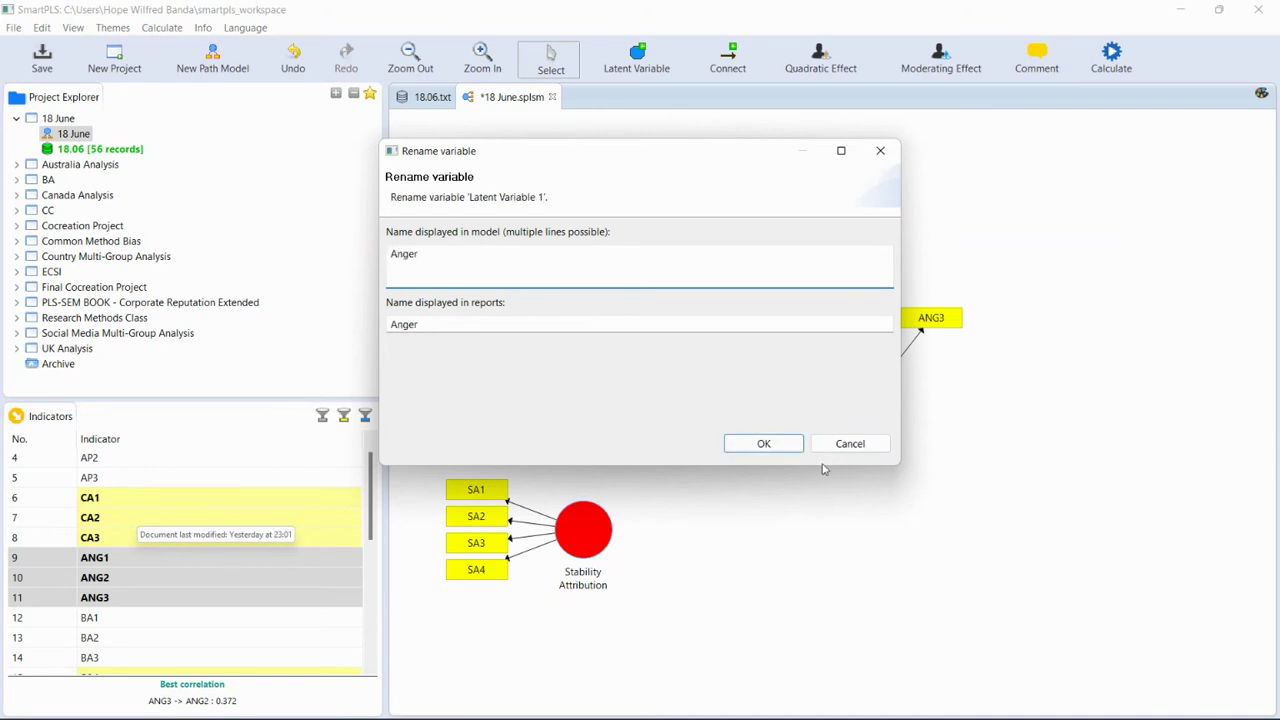
{"action": "left_click", "coordinate": [760, 445]}
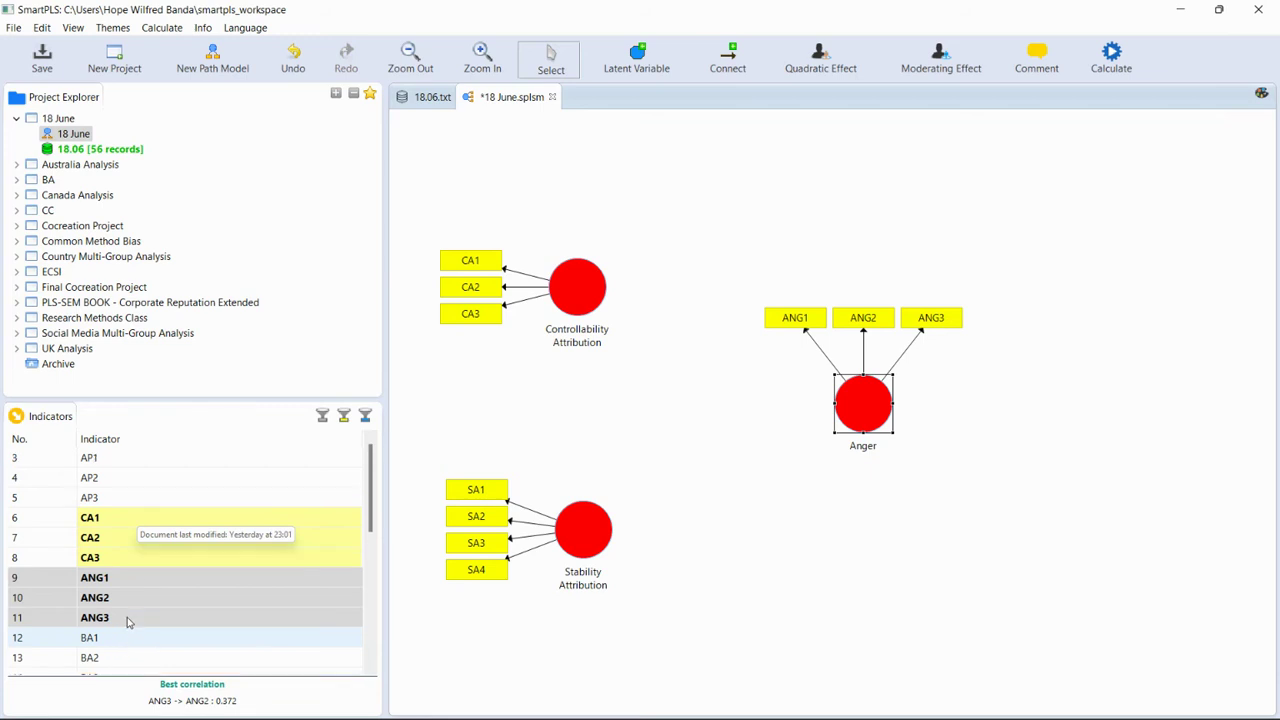
- Add a latent variable measured by RI1 to RI5 to the right of Anger and widen the canvas area
{"action": "scroll", "coordinate": [115, 480], "scroll_direction": "up", "scroll_amount": 1}
{"action": "scroll", "coordinate": [113, 475], "scroll_direction": "down", "scroll_amount": 2}
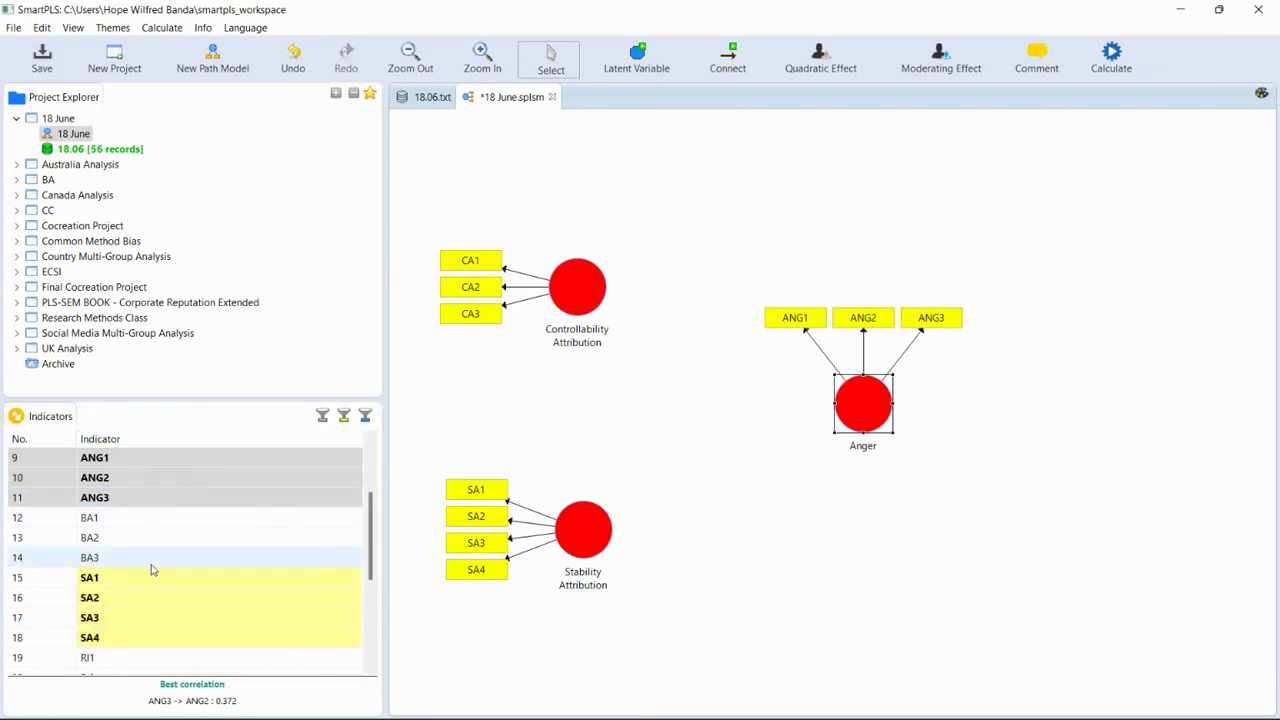
{"action": "scroll", "coordinate": [110, 480], "scroll_direction": "down", "scroll_amount": 3}
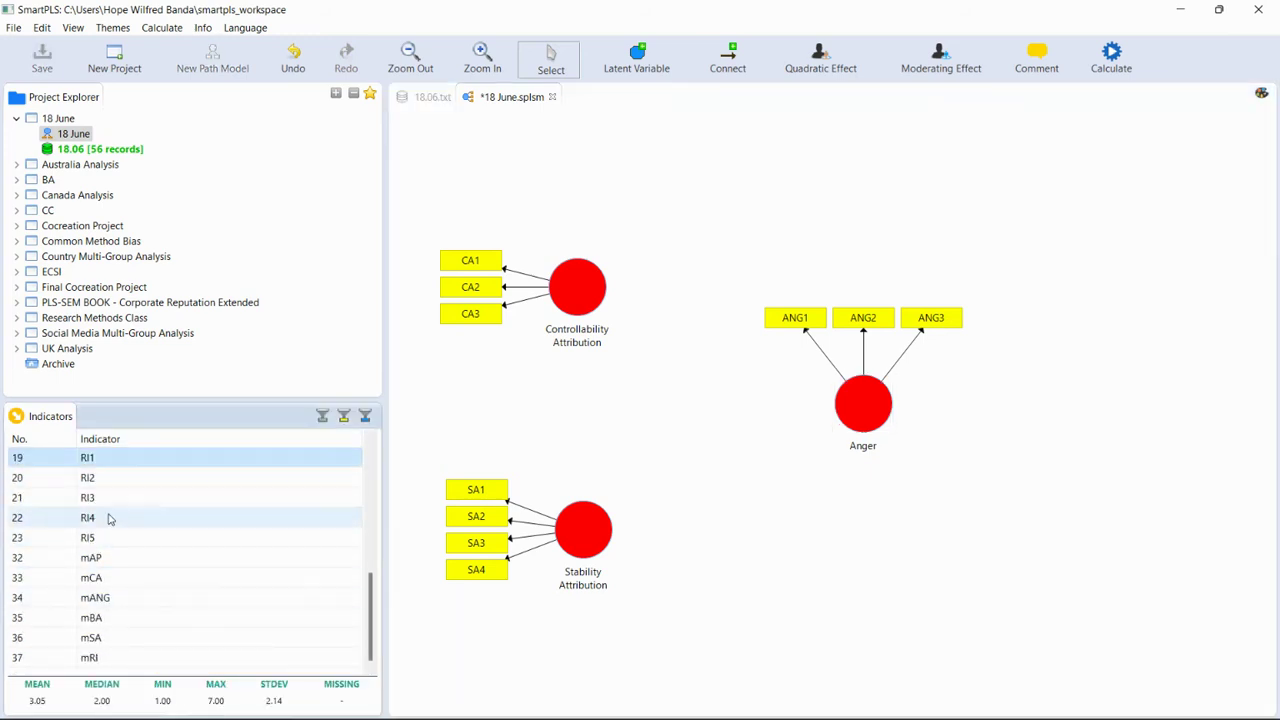
{"action": "left_click", "coordinate": [109, 538], "text": "shift"}
{"action": "left_click_drag", "start_coordinate": [109, 538], "coordinate": [1118, 390]}
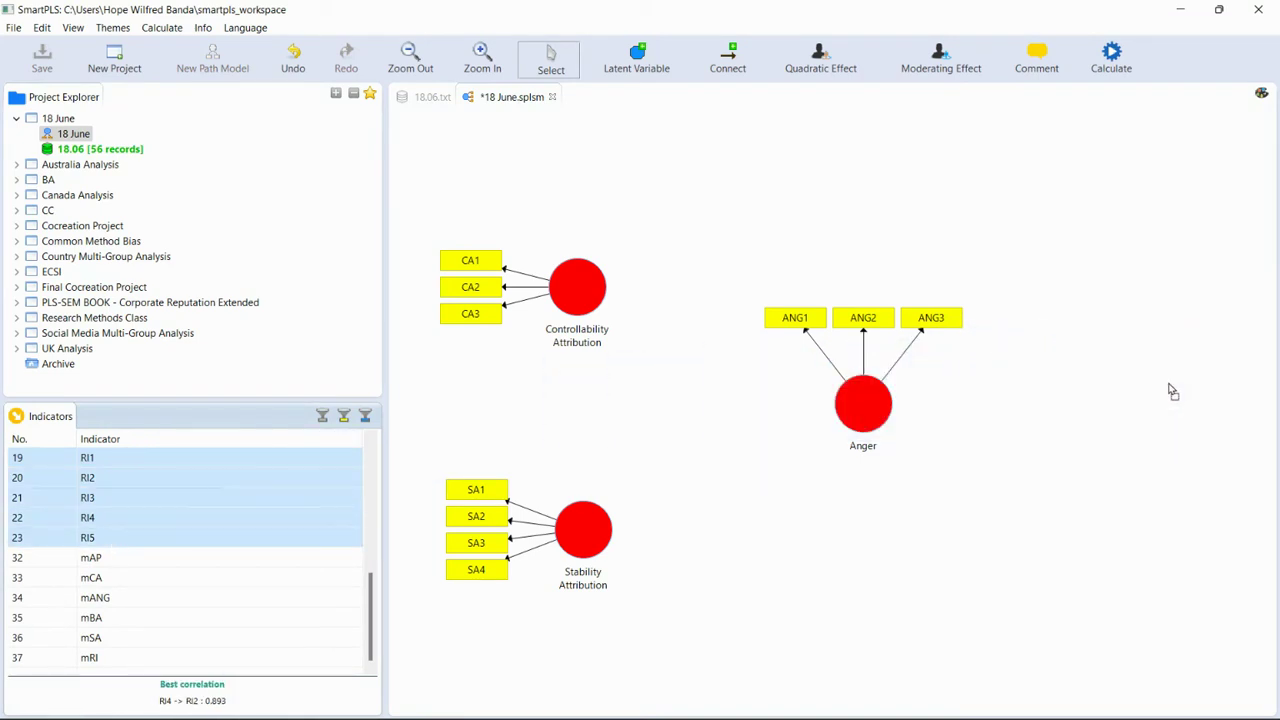
{"action": "left_click", "coordinate": [391, 288]}
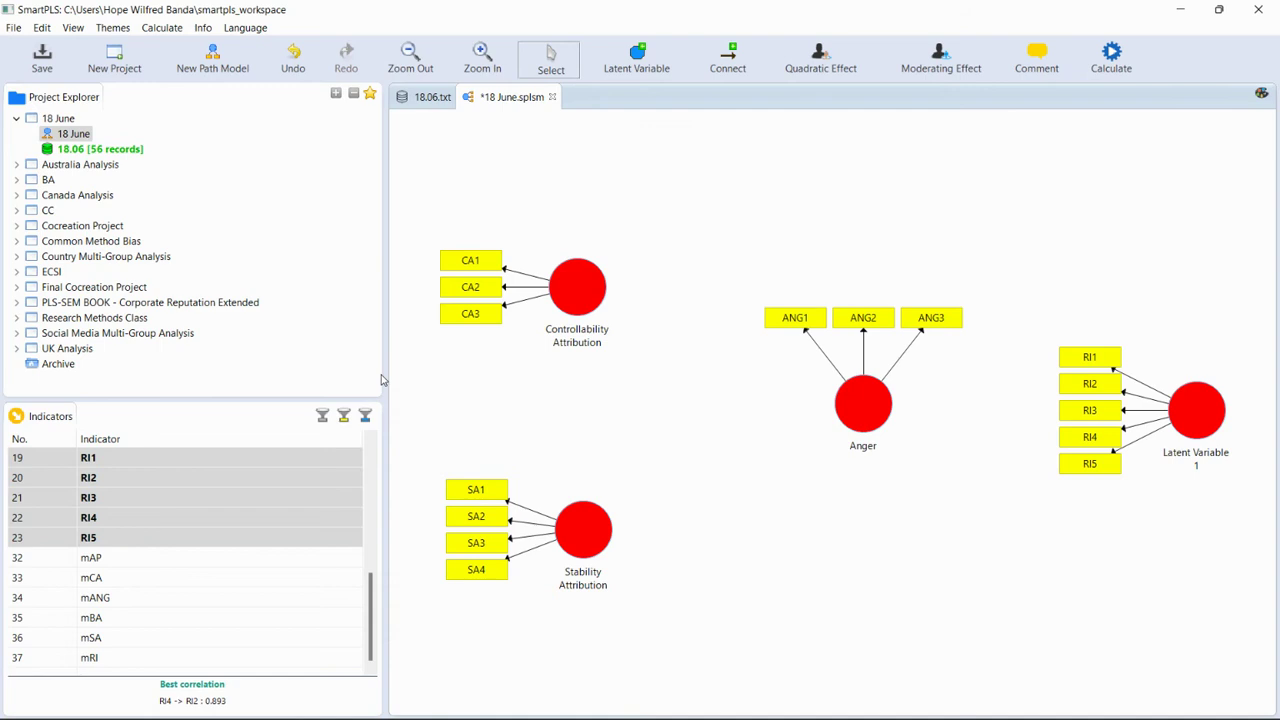
{"action": "left_click_drag", "start_coordinate": [386, 371], "coordinate": [232, 362]}
- Align the indicators RI1 to RI5 on the right side of their latent variable
{"action": "left_click", "coordinate": [1052, 413]}
{"action": "left_click_drag", "start_coordinate": [1052, 413], "coordinate": [1064, 409]}
{"action": "right_click", "coordinate": [1064, 409]}
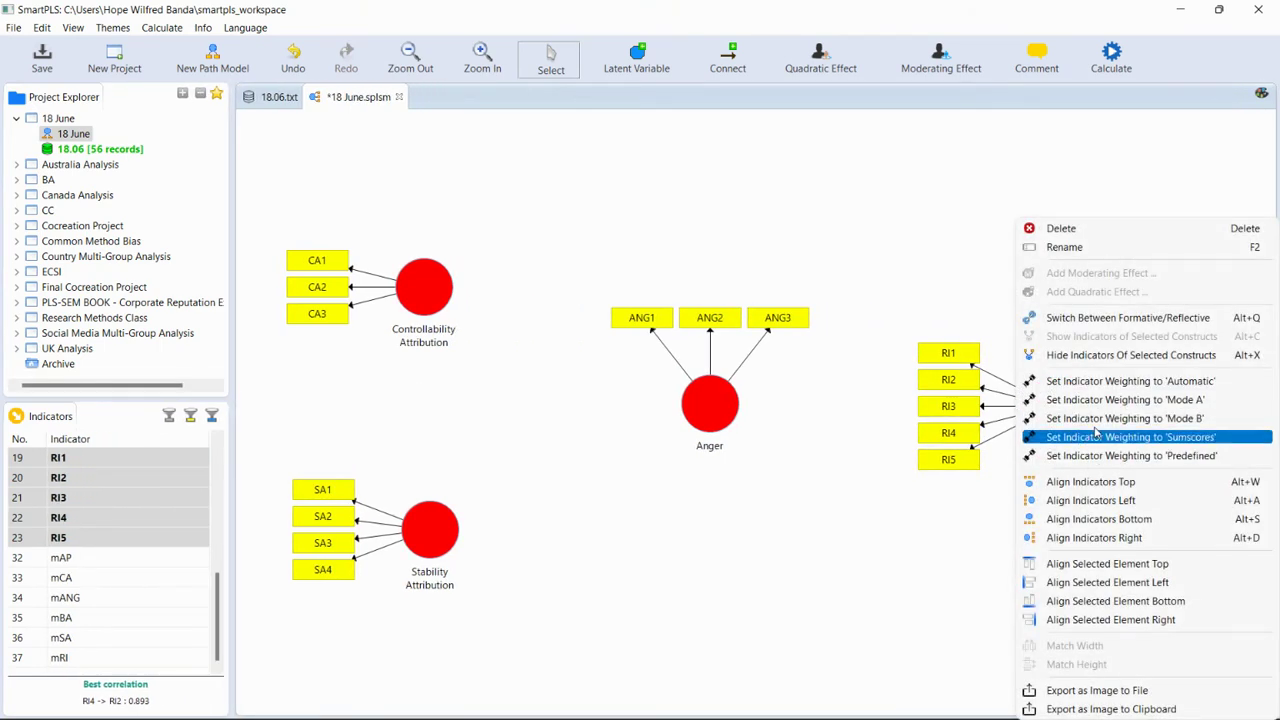
{"action": "left_click", "coordinate": [1095, 537]}
- Rename the latent variable measured by RI1 to RI5 as Revenge Intention
{"action": "right_click", "coordinate": [1058, 418]}
{"action": "left_click", "coordinate": [1064, 247]}
{"action": "type", "text": "Revenge Int"}
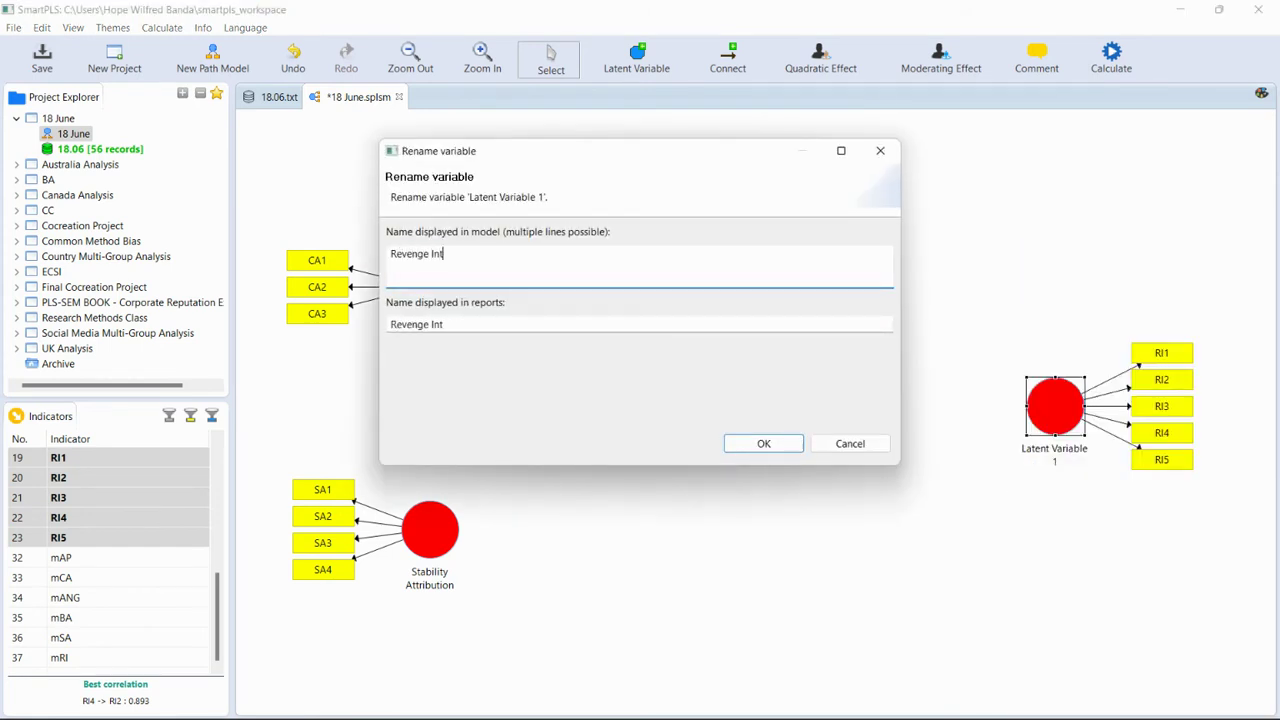
{"action": "type", "text": "ention"}
{"action": "left_click", "coordinate": [745, 443]}
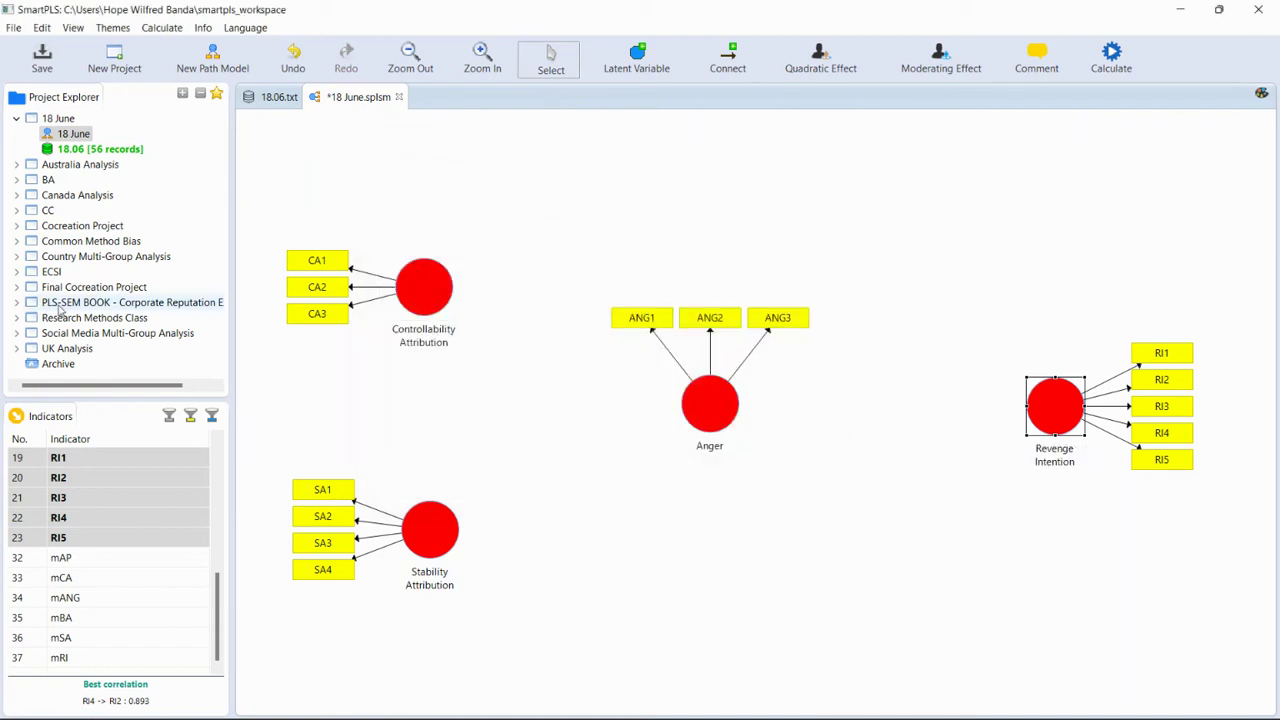
- Add a latent variable measured by AP1 to AP3 above and between Anger and Revenge Intention, with its indicators aligned on top
{"action": "scroll", "coordinate": [130, 577], "scroll_direction": "up", "scroll_amount": 5}
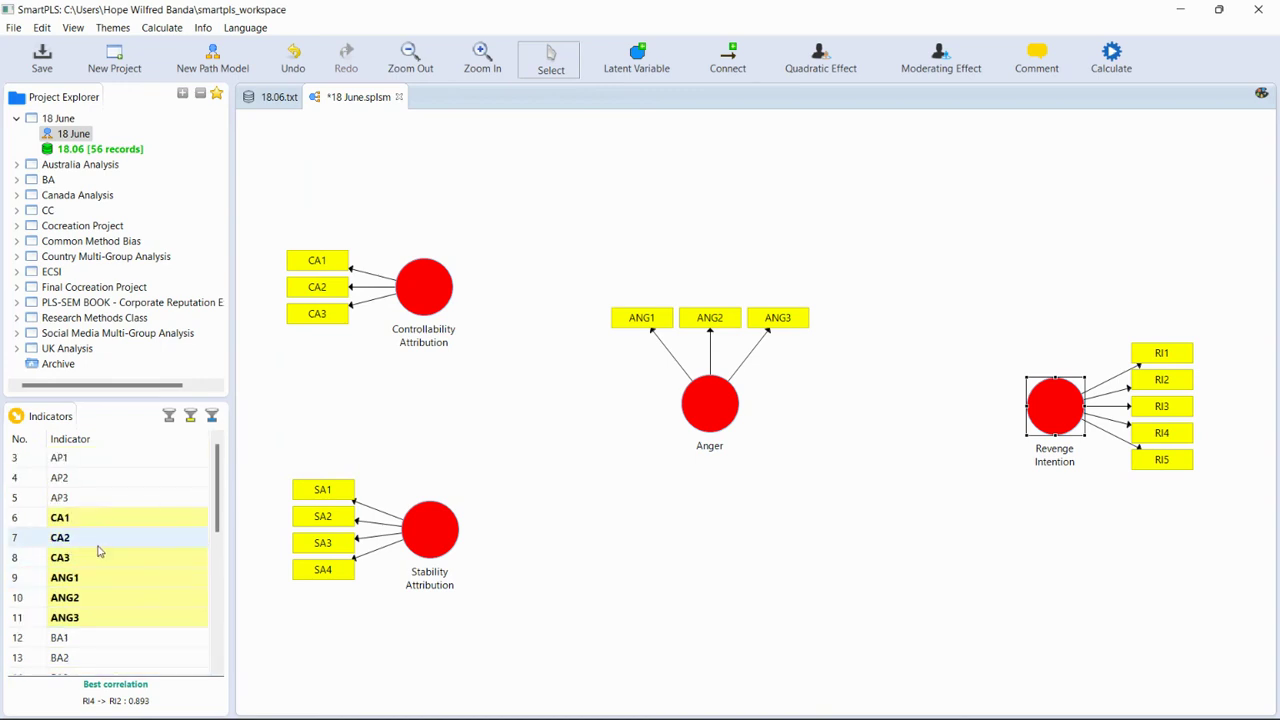
{"action": "left_click", "coordinate": [85, 460]}
{"action": "left_click", "coordinate": [97, 503], "text": "shift"}
{"action": "left_click_drag", "start_coordinate": [108, 484], "coordinate": [885, 200]}
{"action": "right_click", "coordinate": [920, 223]}
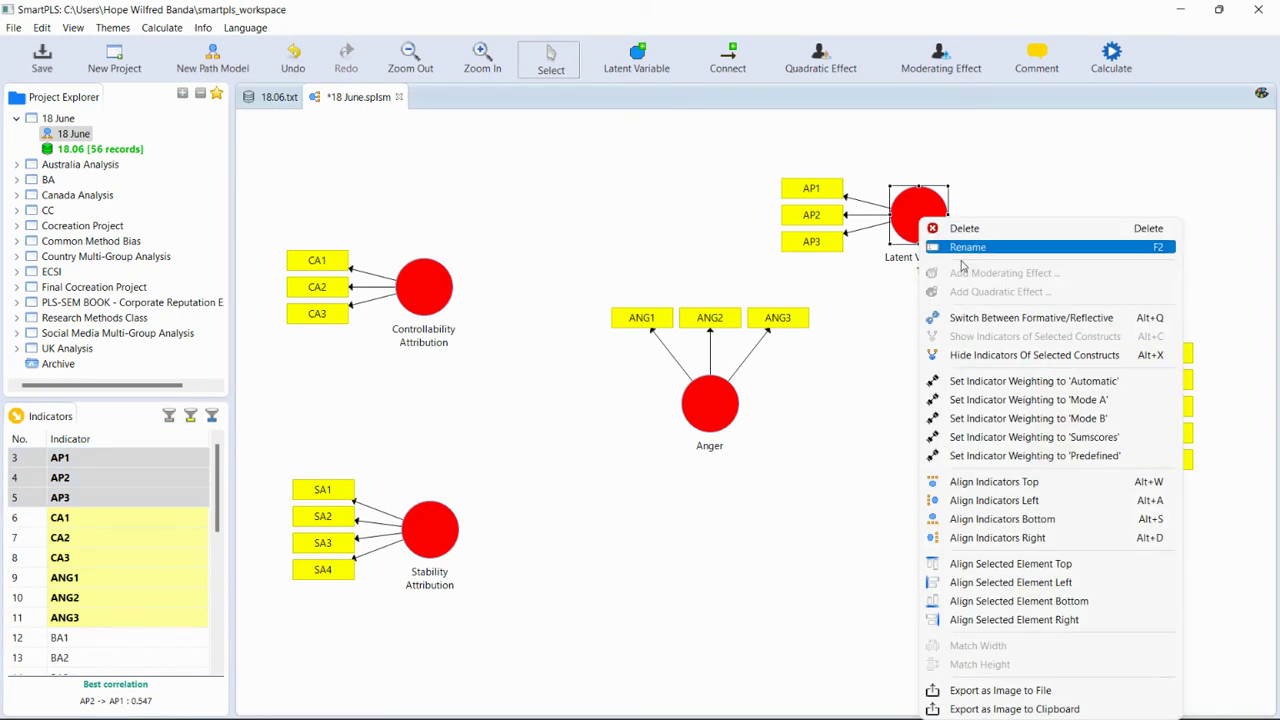
{"action": "left_click", "coordinate": [965, 482]}
- Rename the latent variable measured by AP1 to AP3 as Apology
{"action": "right_click", "coordinate": [921, 217]}
{"action": "left_click", "coordinate": [960, 249]}
{"action": "type", "text": "Apology"}
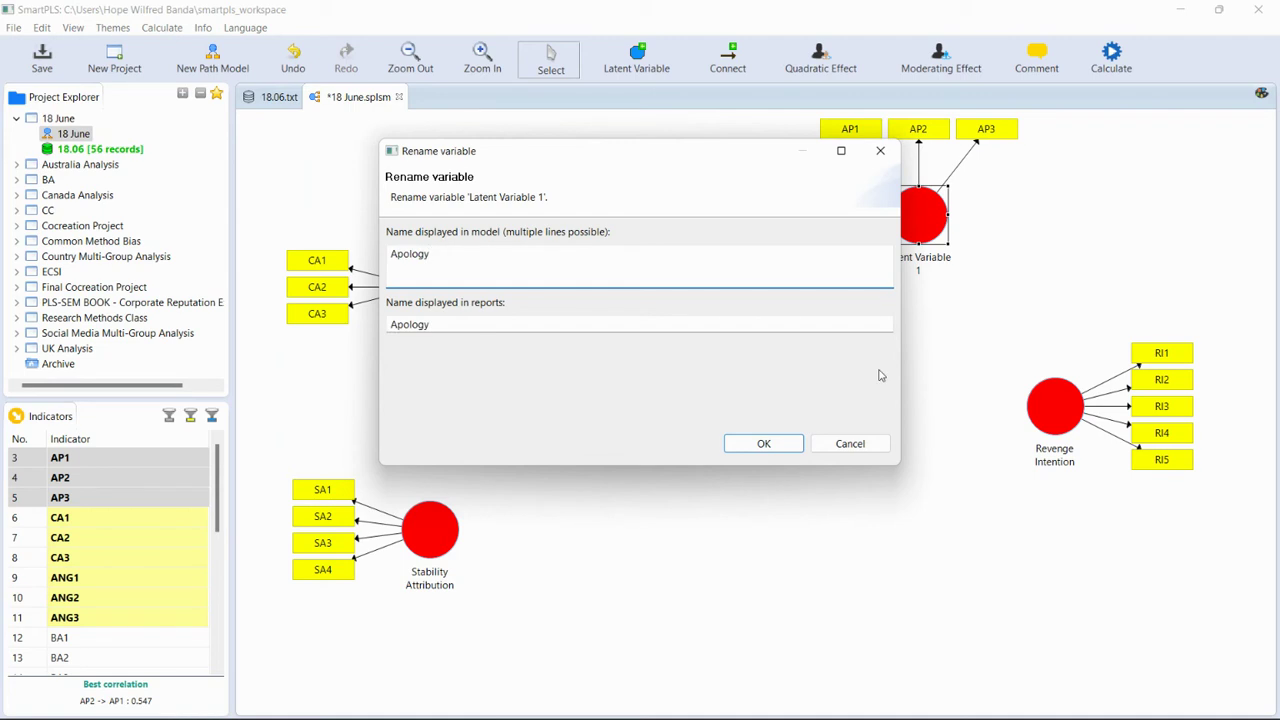
{"action": "left_click", "coordinate": [765, 446]}
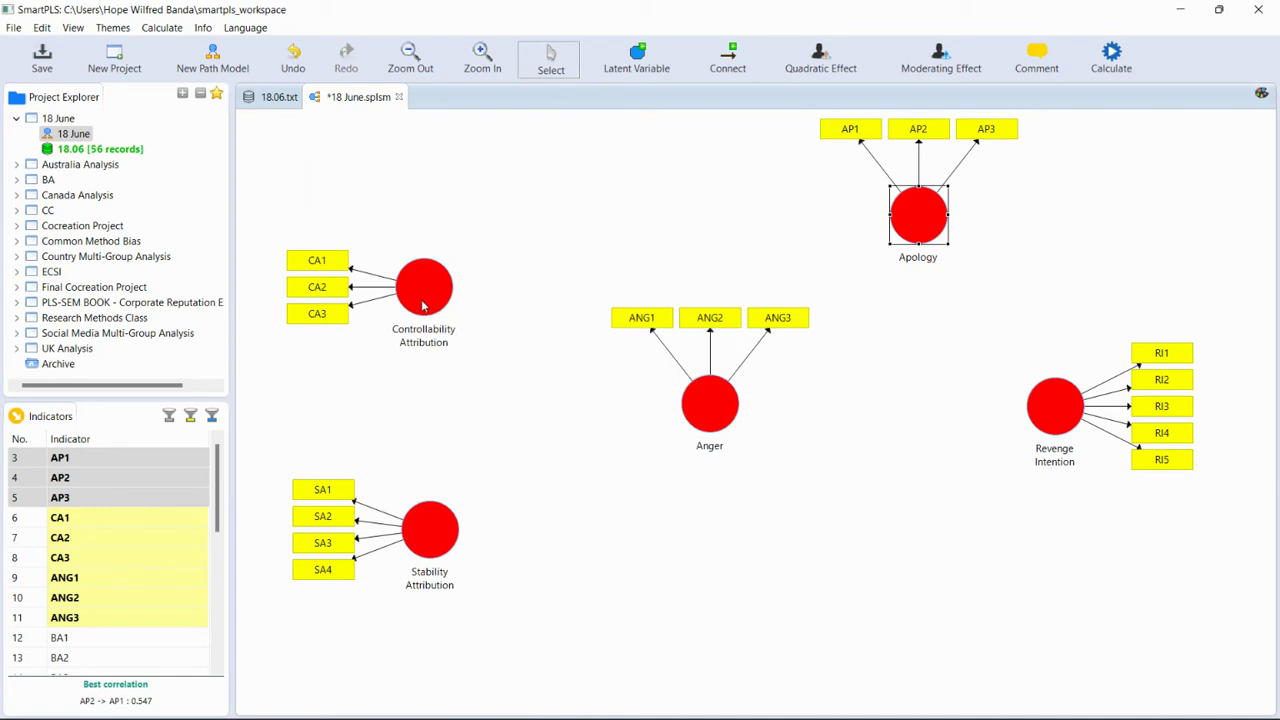
- Add a latent variable measured by BA1 to BA3 below and between Anger and Revenge Intention, with its indicators aligned at the bottom
{"action": "mouse_move", "coordinate": [423, 306]}
{"action": "mouse_move", "coordinate": [1053, 420]}
{"action": "scroll", "coordinate": [153, 558], "scroll_direction": "down", "scroll_amount": 2}
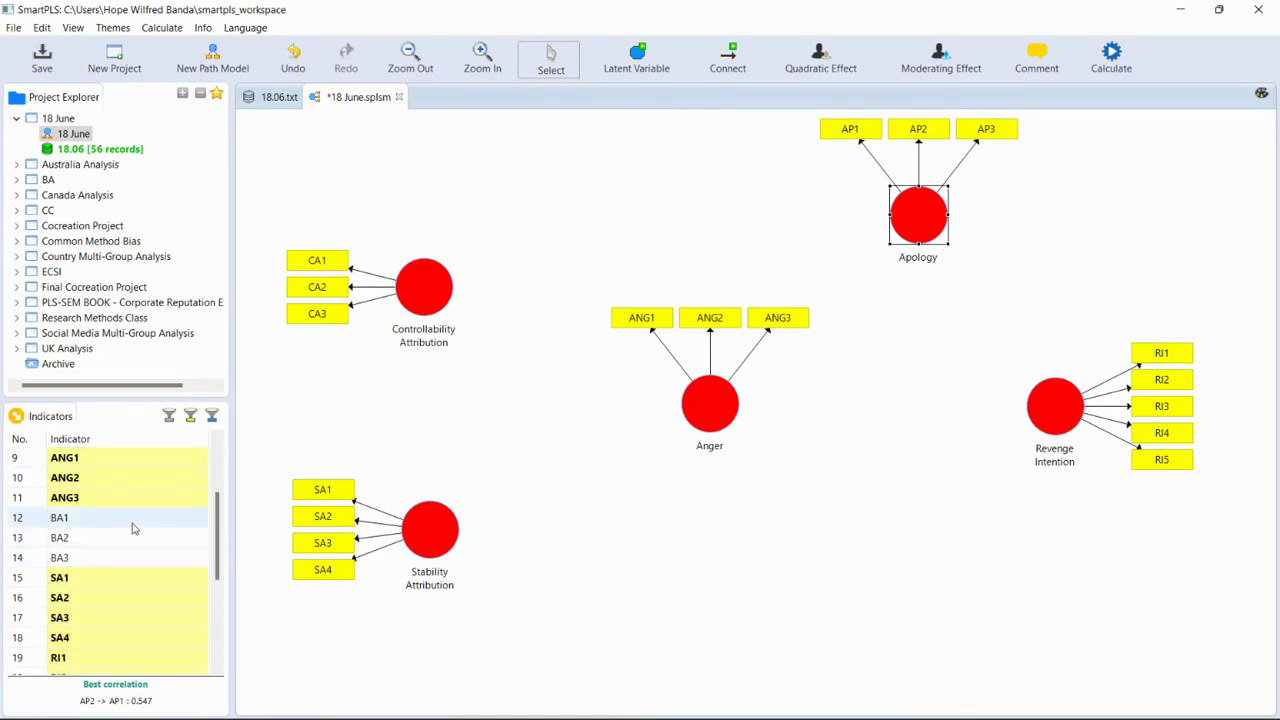
{"action": "left_click_drag", "start_coordinate": [134, 528], "coordinate": [908, 577]}
{"action": "right_click", "coordinate": [908, 577]}
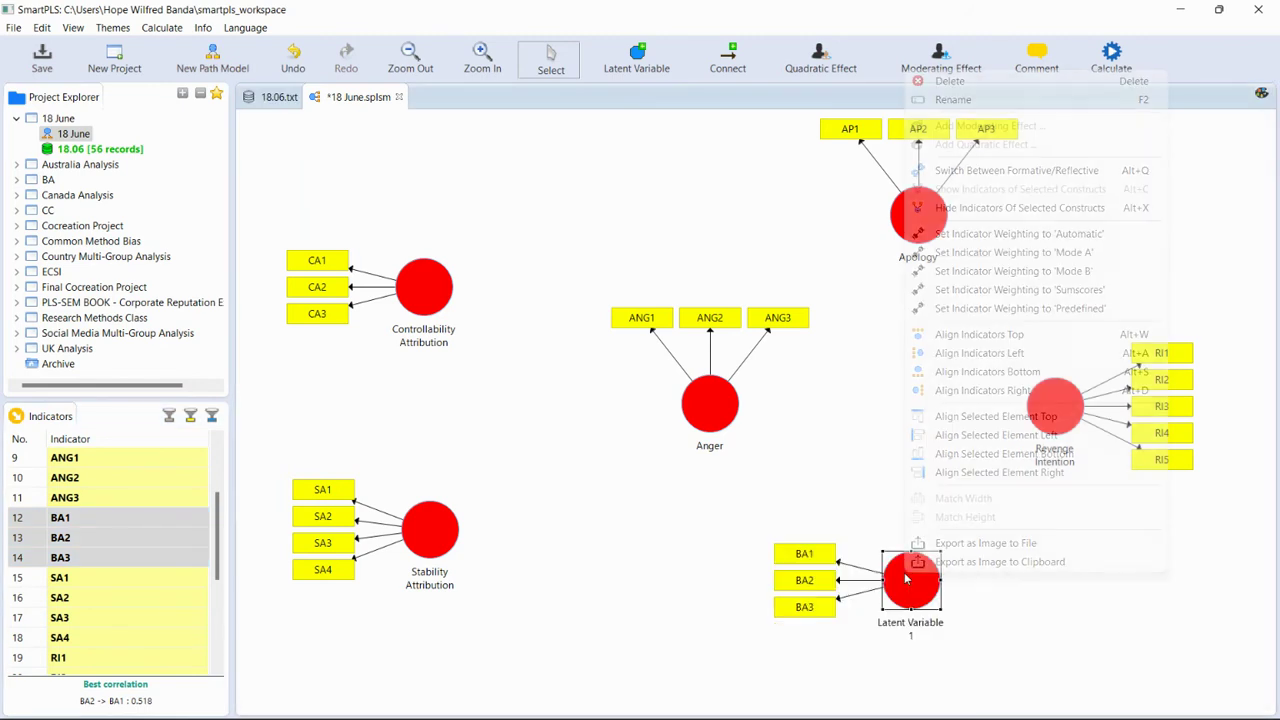
{"action": "left_click", "coordinate": [1005, 371]}
{"action": "left_click", "coordinate": [1075, 540]}
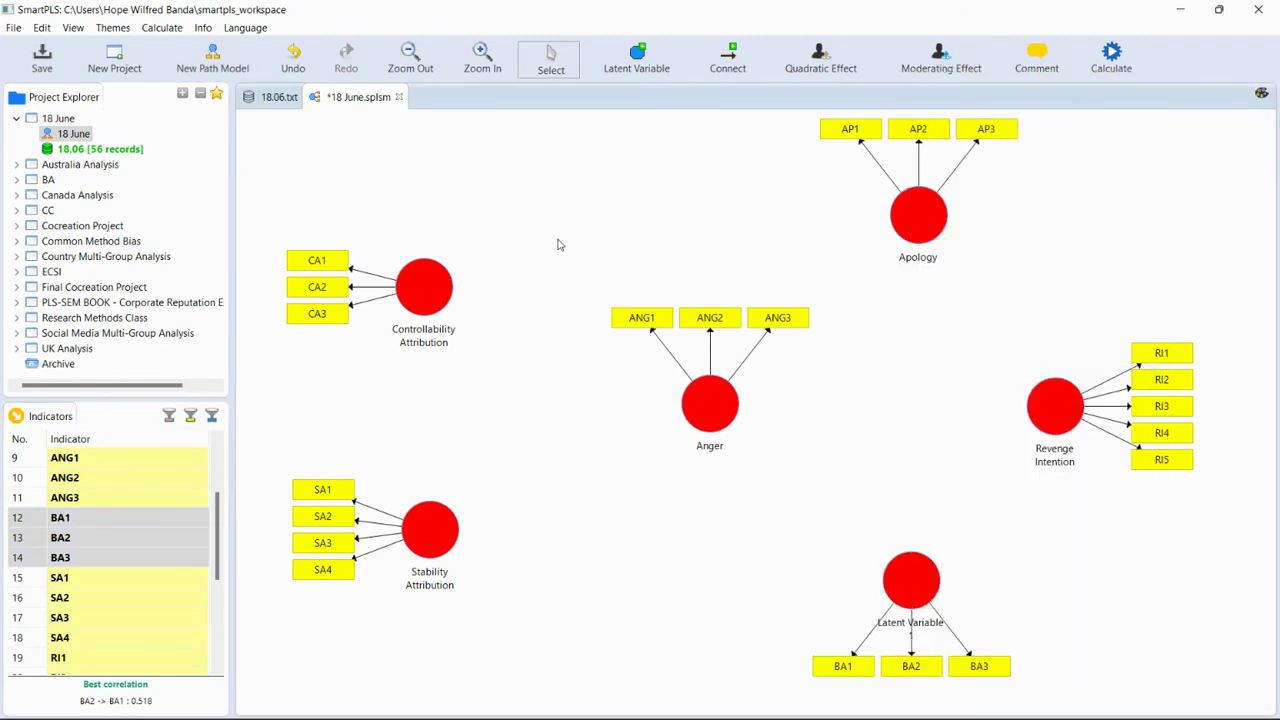
- Draw paths from Revenge Intention, Apology, Anger, Stability Attribution and Controllability Attribution to the latent variable measured by BA1 to BA3
{"action": "left_click", "coordinate": [752, 62]}
{"action": "left_click", "coordinate": [1062, 420]}
{"action": "left_click", "coordinate": [926, 588]}
{"action": "left_click", "coordinate": [922, 220]}
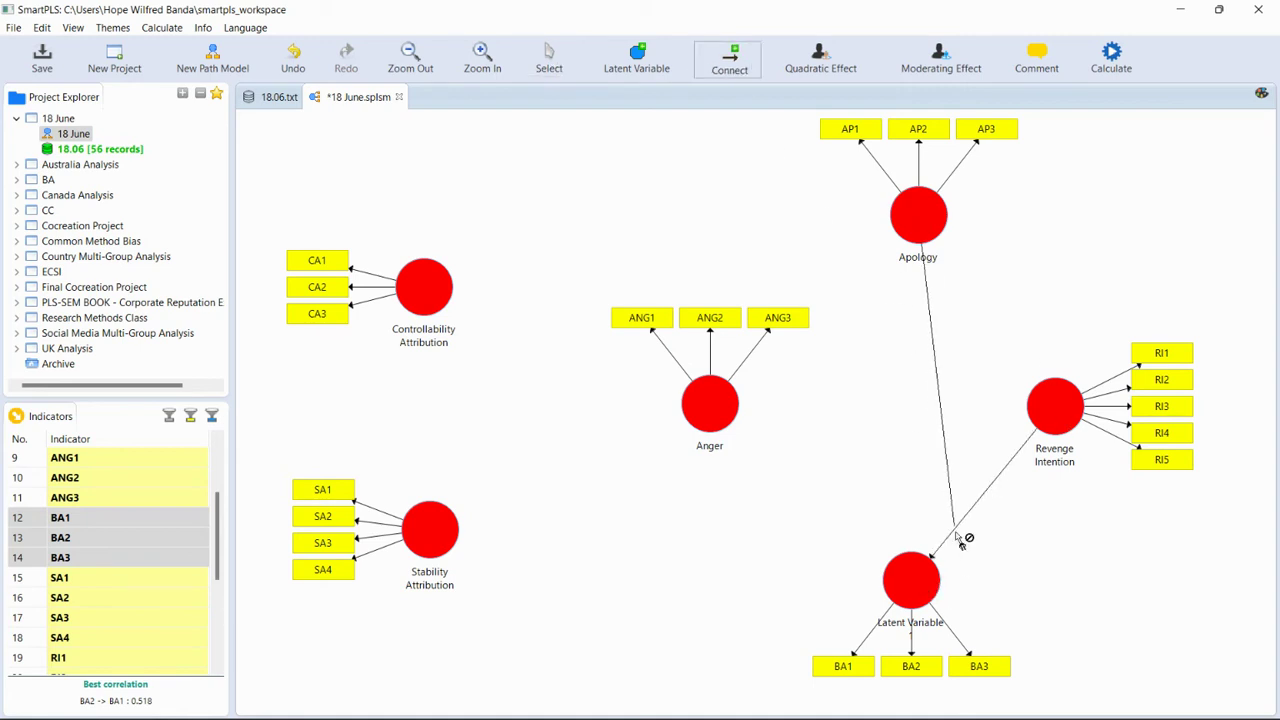
{"action": "left_click", "coordinate": [922, 596]}
{"action": "left_click", "coordinate": [726, 430]}
{"action": "left_click", "coordinate": [928, 598]}
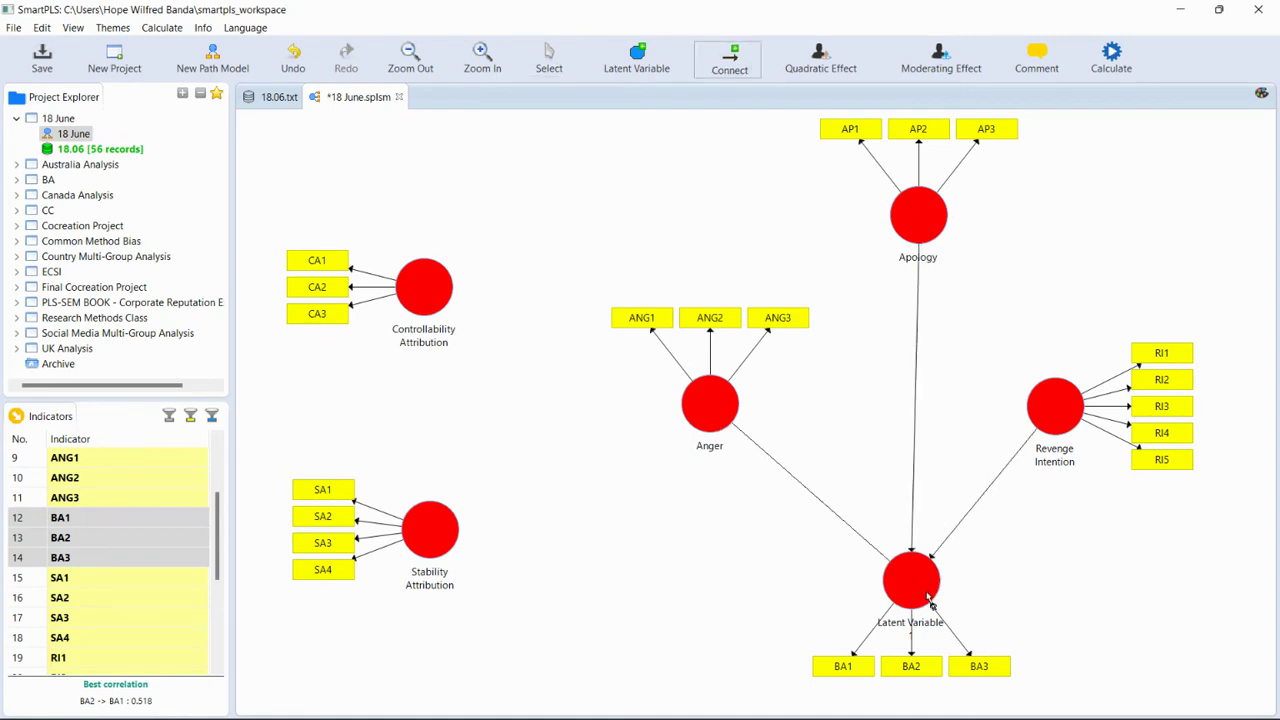
{"action": "left_click", "coordinate": [450, 548]}
{"action": "left_click", "coordinate": [916, 580]}
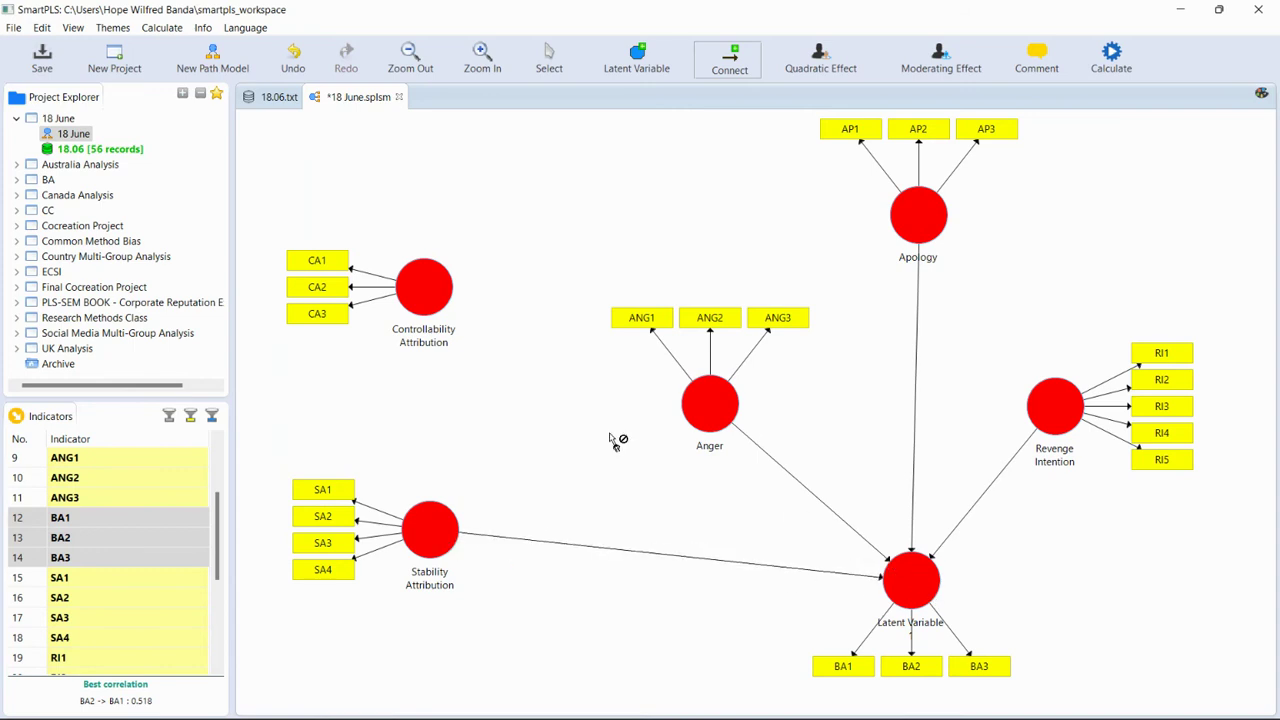
{"action": "left_click", "coordinate": [436, 286]}
{"action": "left_click", "coordinate": [918, 590]}
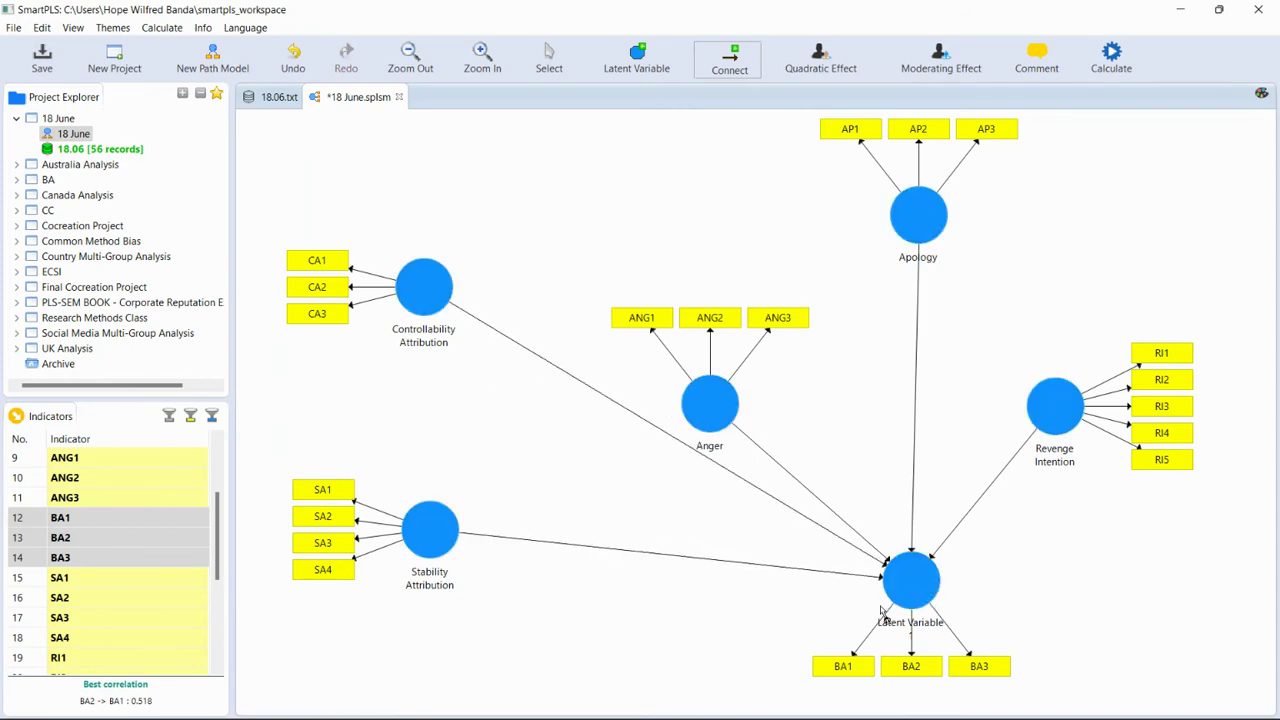
- Run the PLS Algorithm on the path model with its default settings and the full report opened after calculation
{"action": "left_click", "coordinate": [1114, 60]}
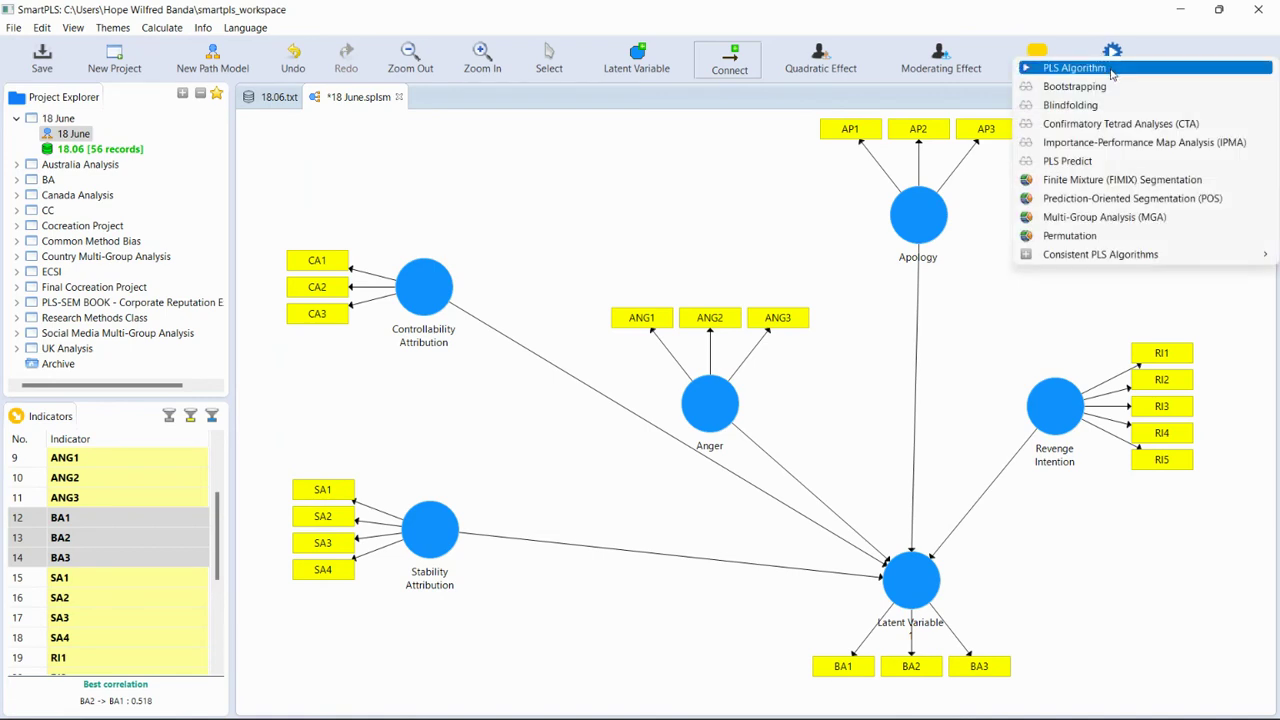
{"action": "left_click", "coordinate": [1110, 68]}
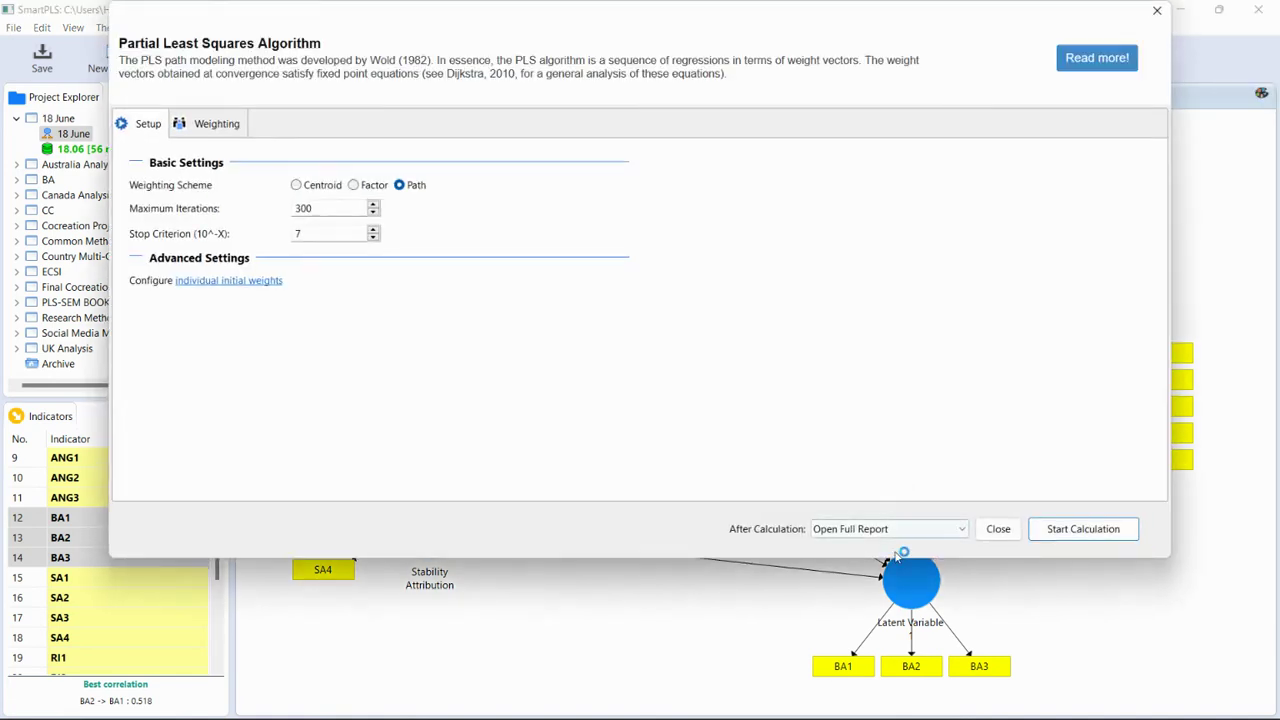
{"action": "left_click", "coordinate": [1050, 529]}
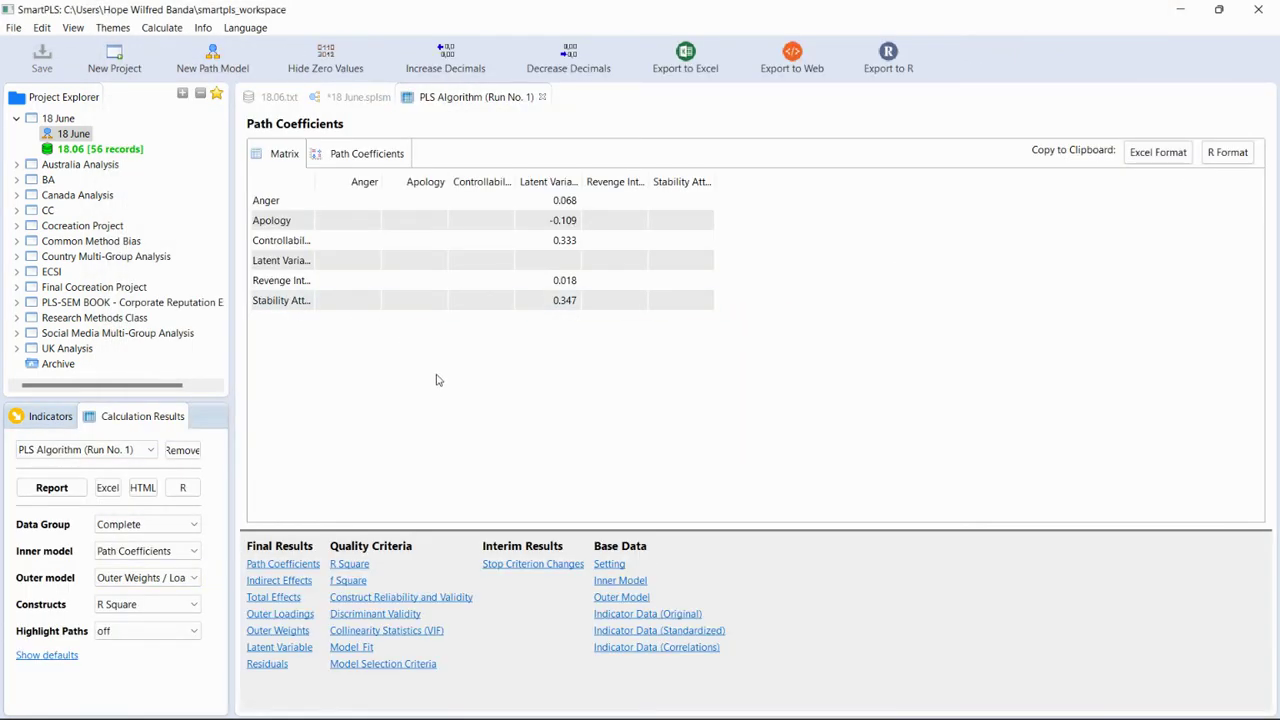
- Examine the inner VIF values in the collinearity statistics, with the Latent Variable 1 column widened to show its full name
{"action": "left_click", "coordinate": [386, 631]}
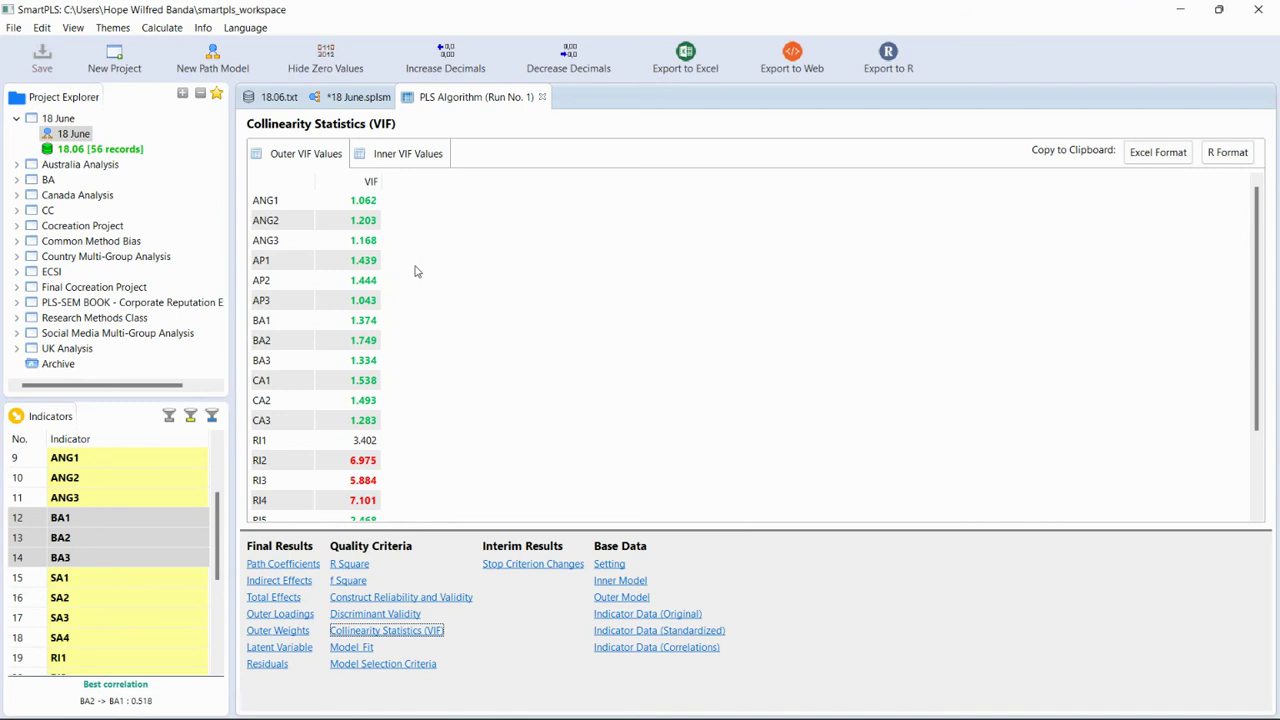
{"action": "left_click", "coordinate": [423, 157]}
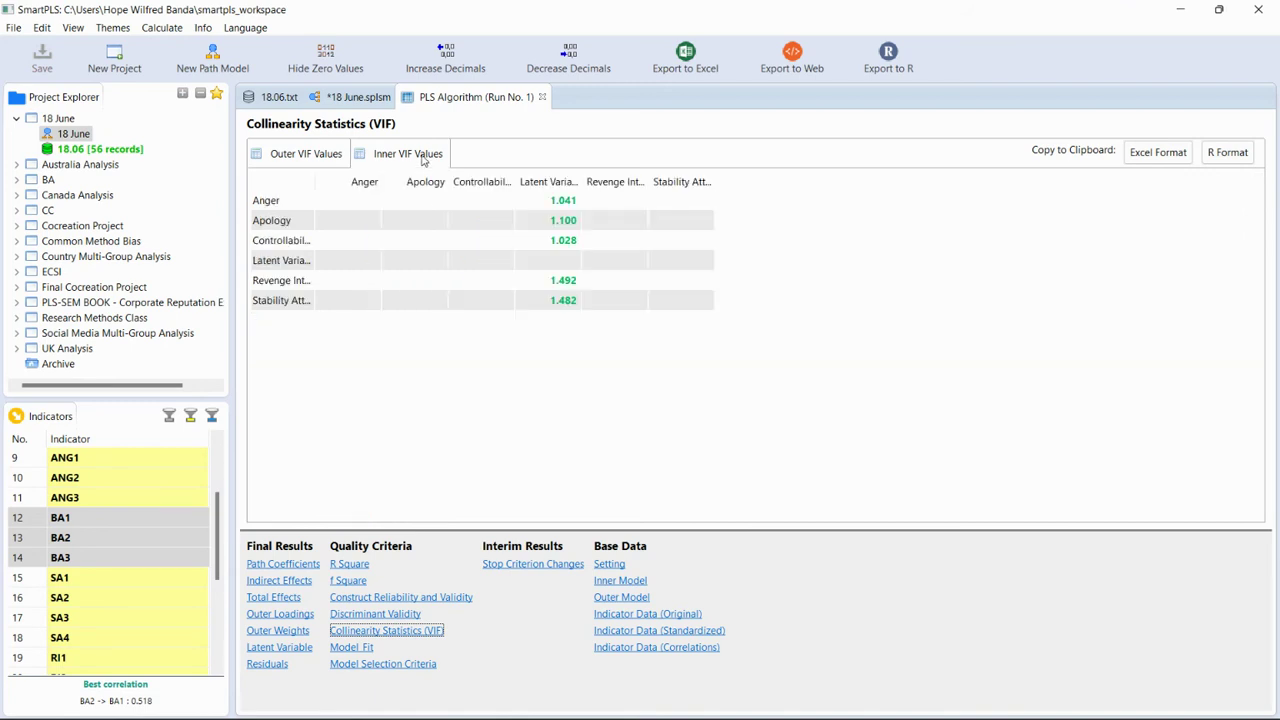
{"action": "left_click_drag", "start_coordinate": [578, 181], "coordinate": [600, 198]}
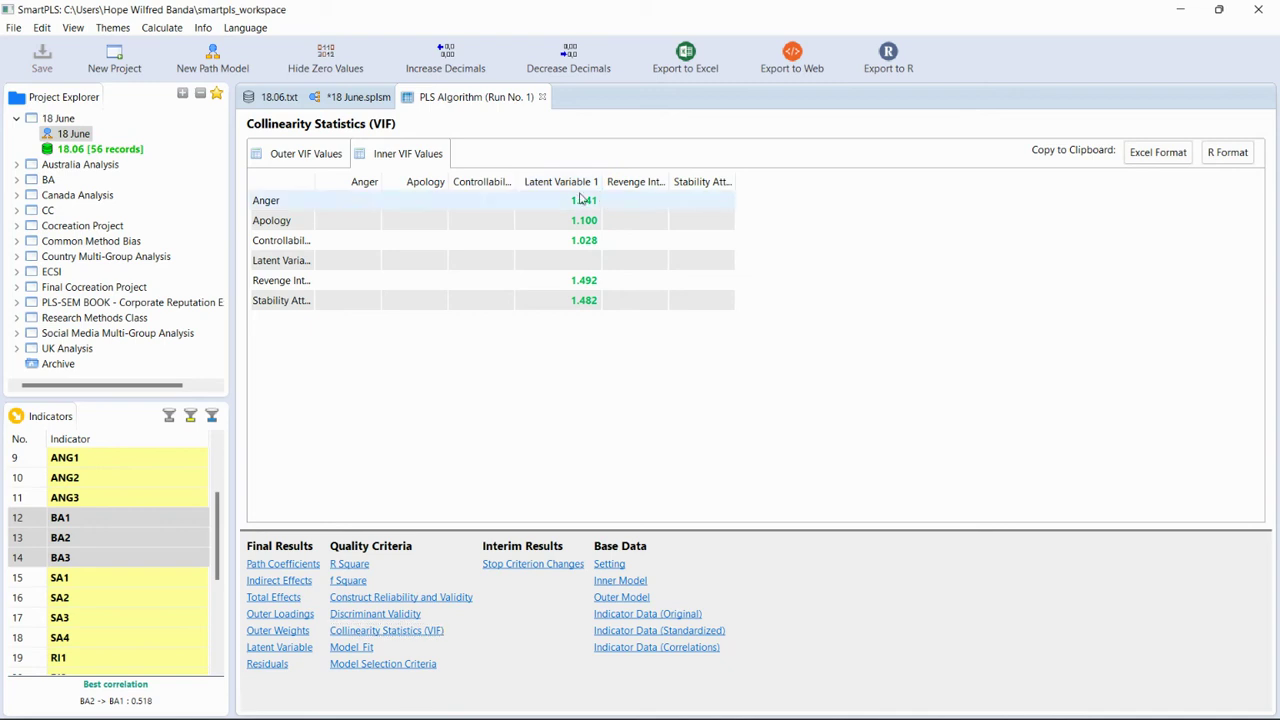
{"action": "left_click_drag", "start_coordinate": [600, 181], "coordinate": [608, 180]}
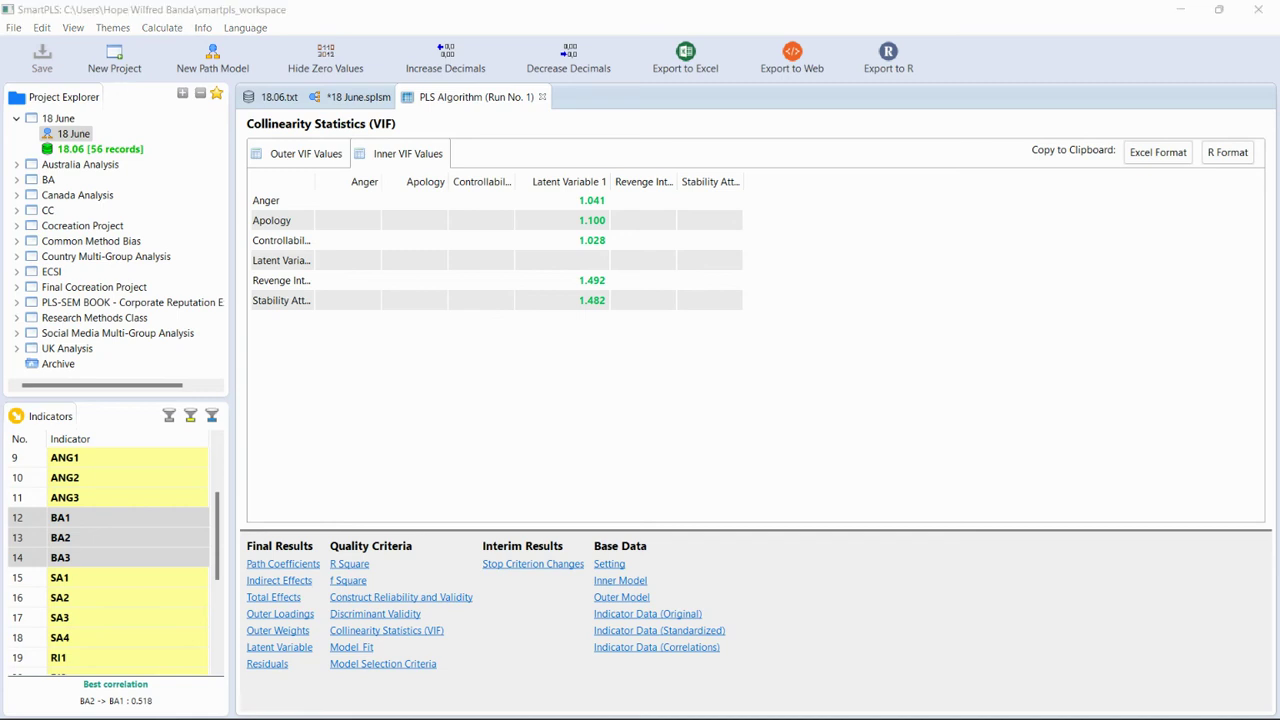
- Switch to the Word report, look up Table 6 with the collinearity statistics, and return to SmartPLS
{"action": "key", "text": "alt+Tab"}
{"action": "left_click", "coordinate": [751, 117]}
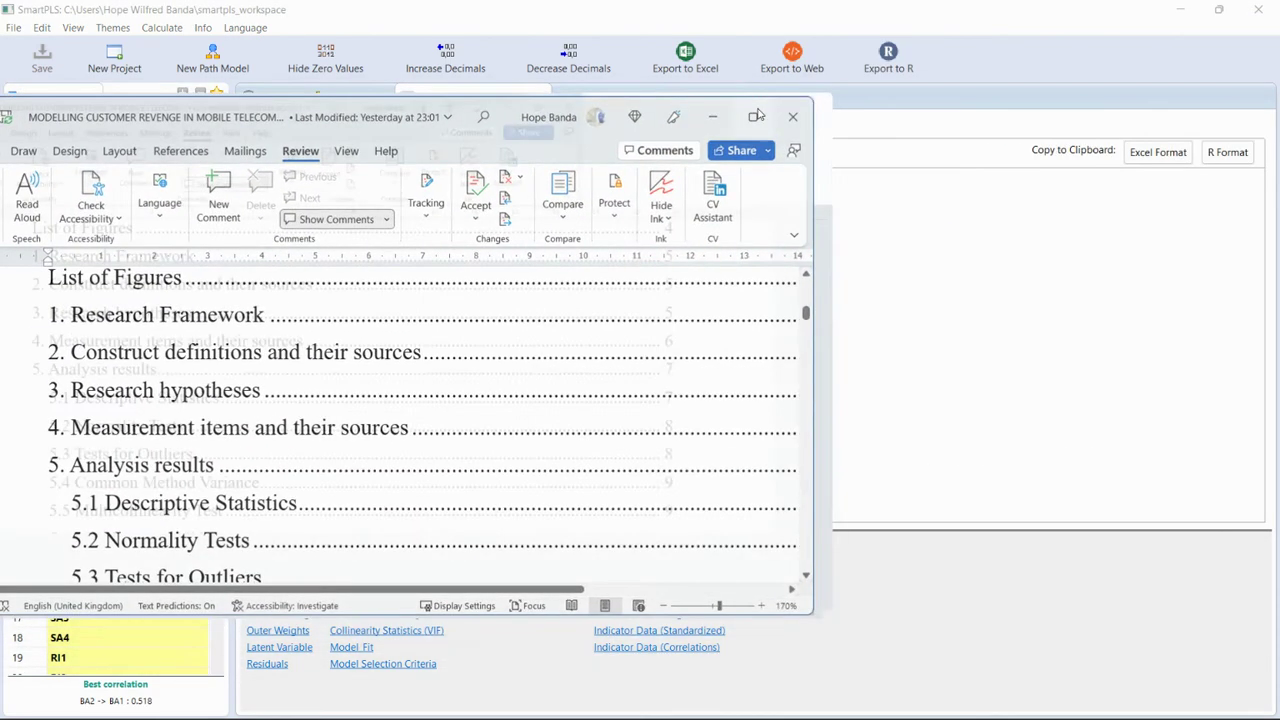
{"action": "left_click", "coordinate": [384, 572], "text": "ctrl"}
{"action": "scroll", "coordinate": [897, 403], "scroll_direction": "down", "scroll_amount": 3}
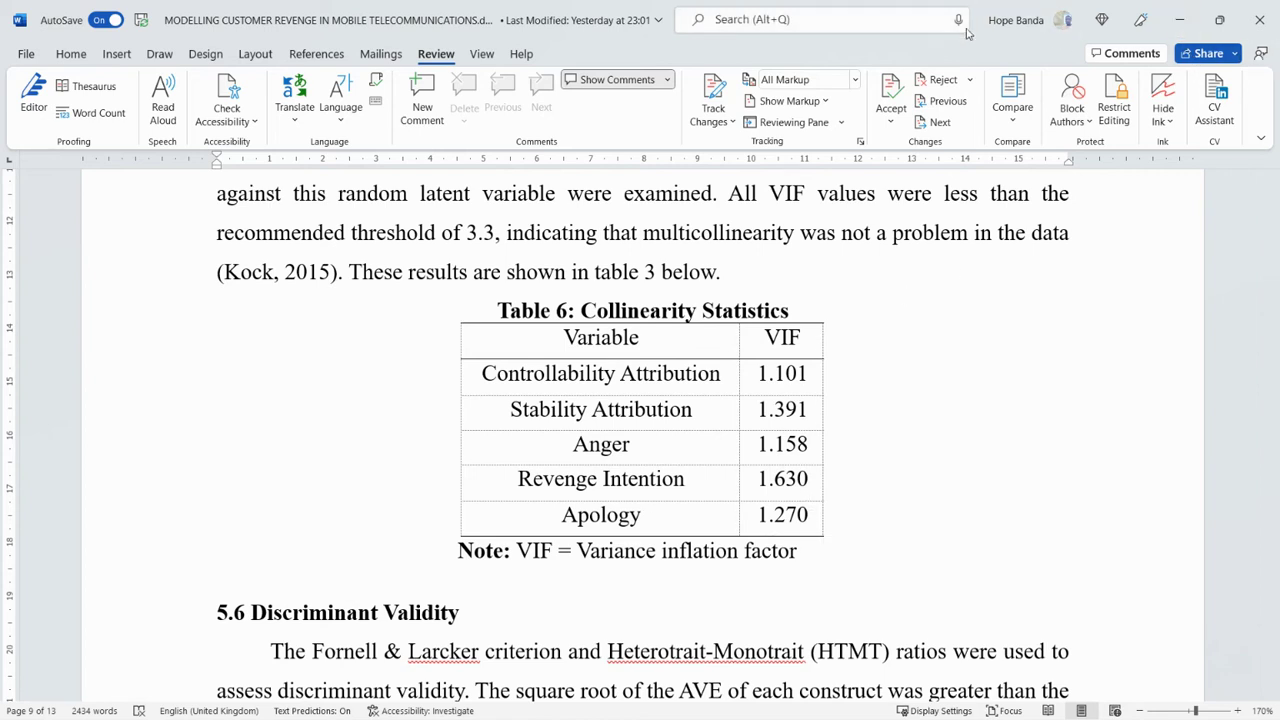
{"action": "left_click", "coordinate": [1179, 20]}
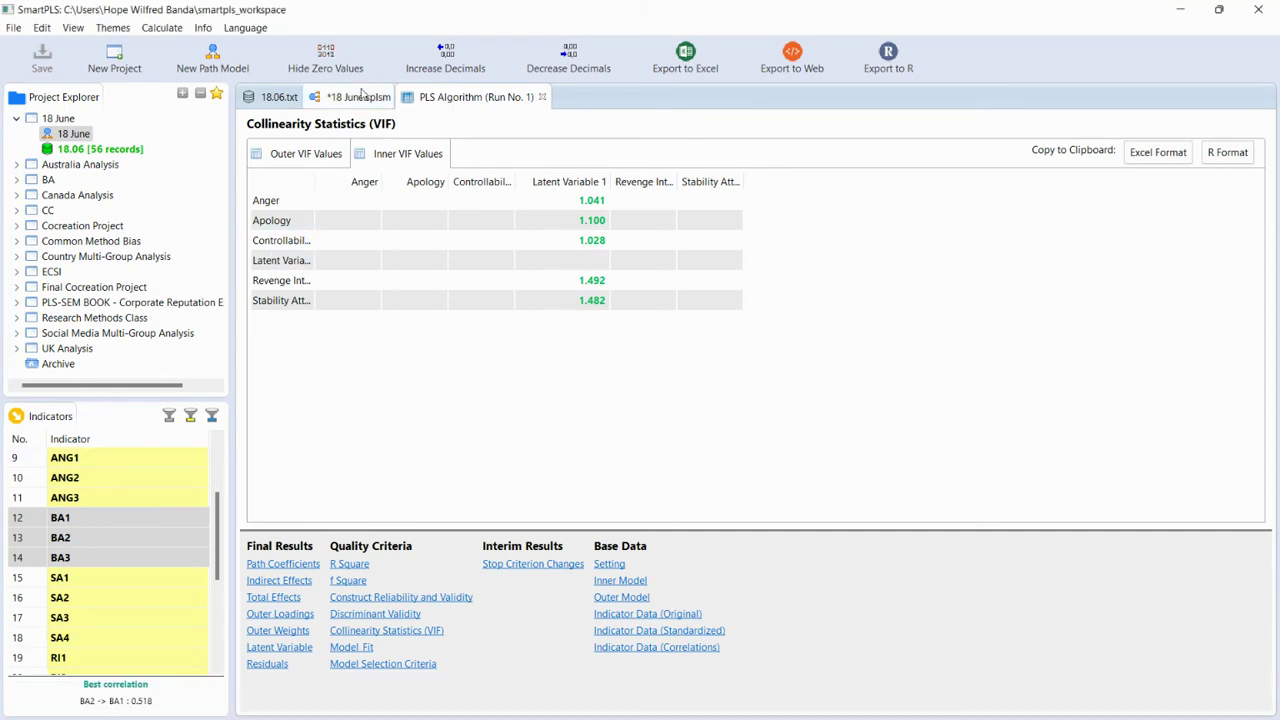
- Delete the latent variable measured by BA1 to BA3 from the 18 June path model
{"action": "left_click", "coordinate": [356, 97]}
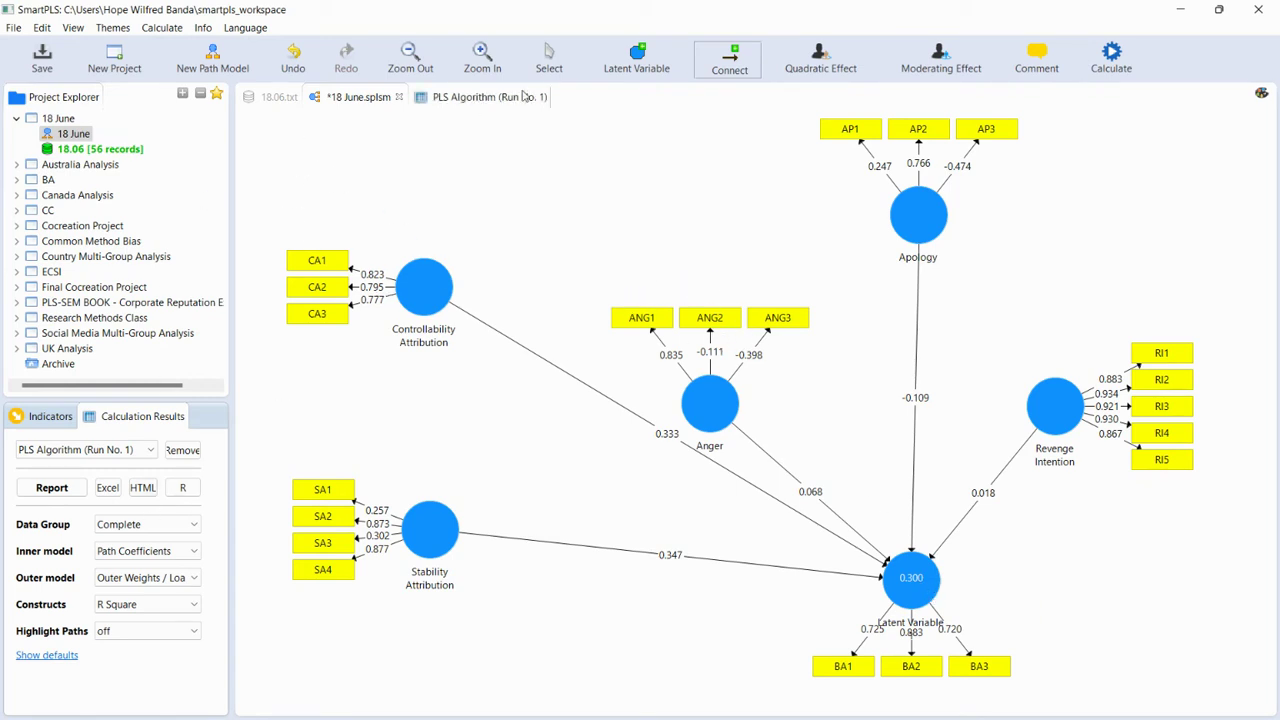
{"action": "left_click", "coordinate": [548, 60]}
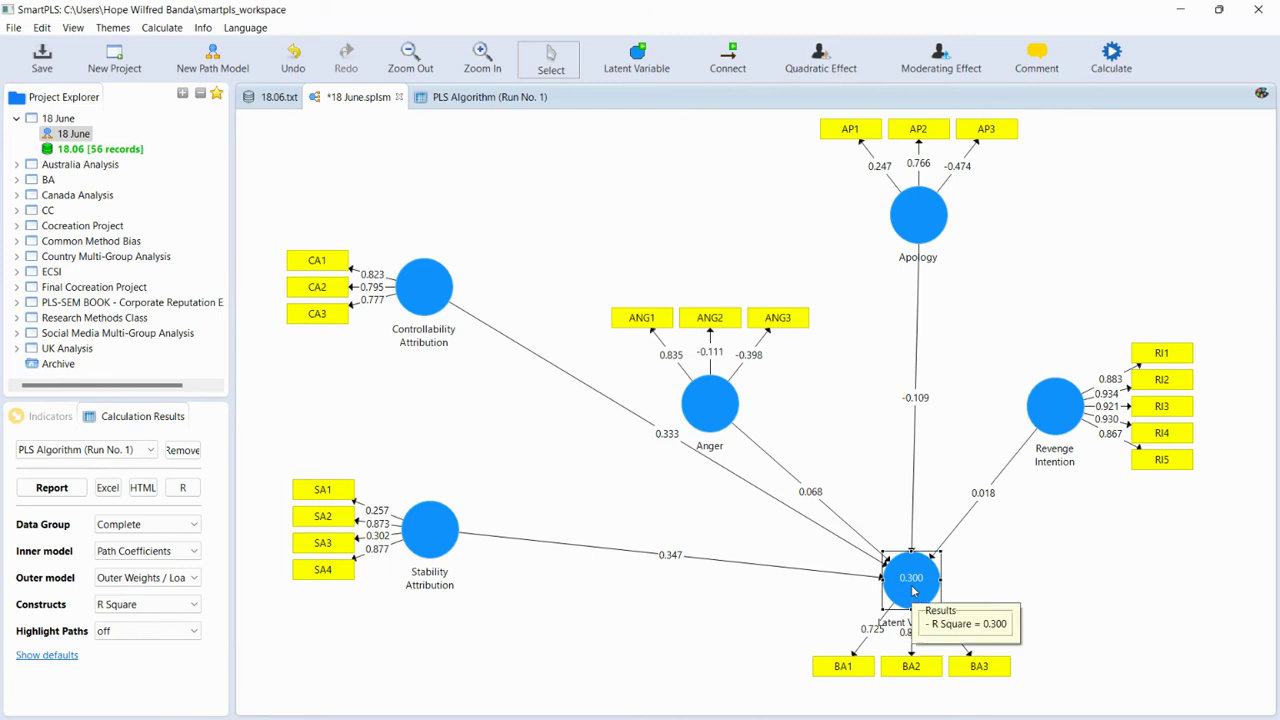
{"action": "right_click", "coordinate": [912, 585]}
{"action": "left_click", "coordinate": [950, 93]}
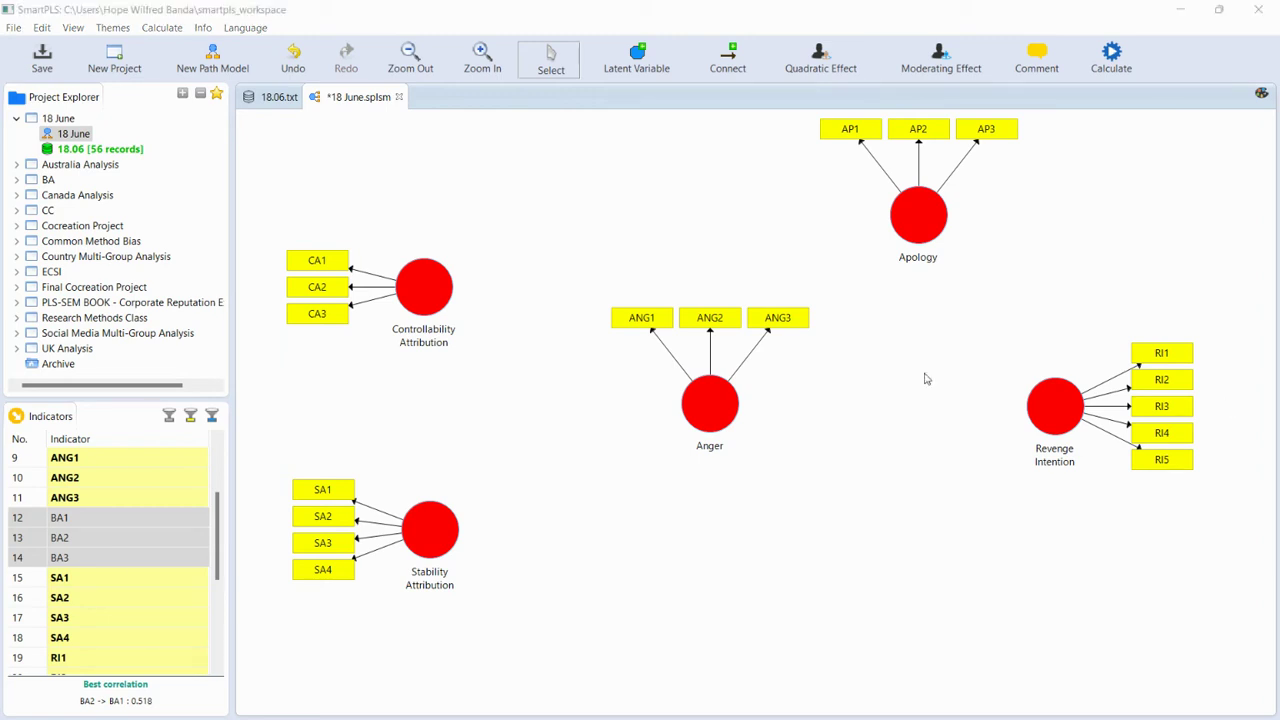
- Draw paths from Controllability Attribution and Stability Attribution to Anger, and from Anger and Apology to Revenge Intention
{"action": "left_click", "coordinate": [727, 62]}
{"action": "left_click", "coordinate": [440, 306]}
{"action": "left_click", "coordinate": [703, 416]}
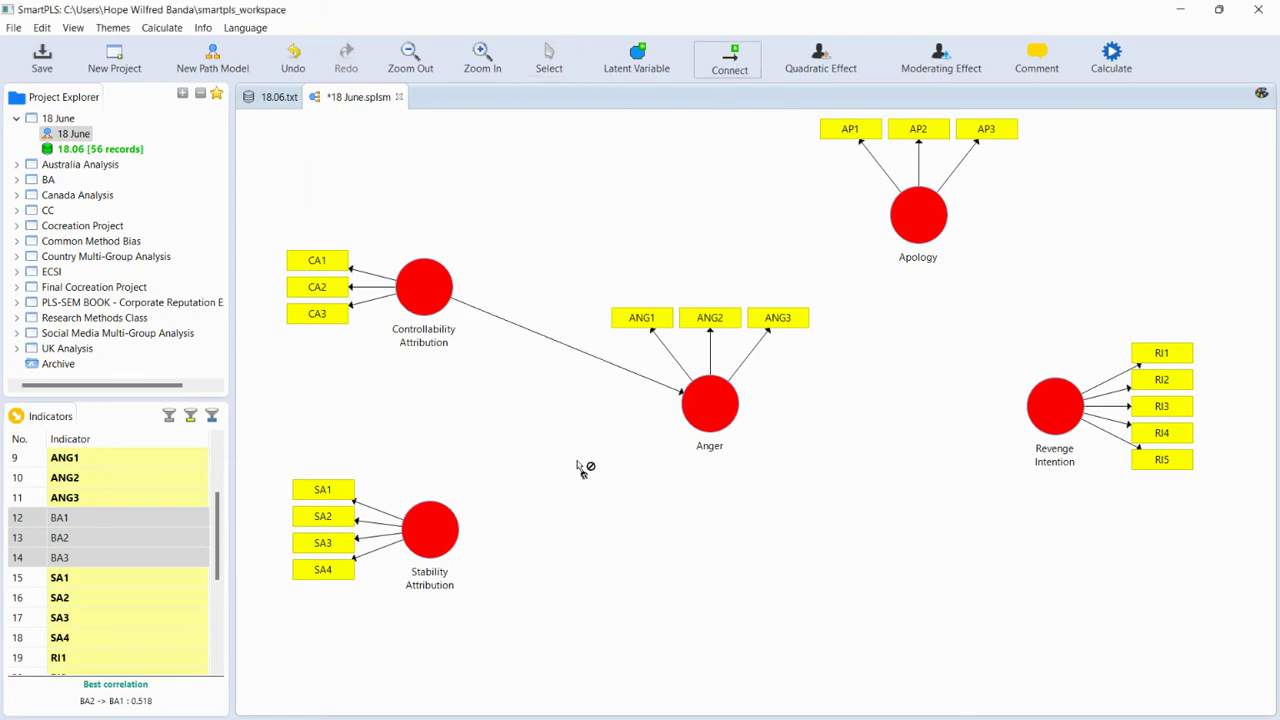
{"action": "left_click", "coordinate": [447, 540]}
{"action": "left_click", "coordinate": [689, 424]}
{"action": "left_click", "coordinate": [697, 414]}
{"action": "left_click", "coordinate": [1052, 406]}
{"action": "left_click", "coordinate": [925, 232]}
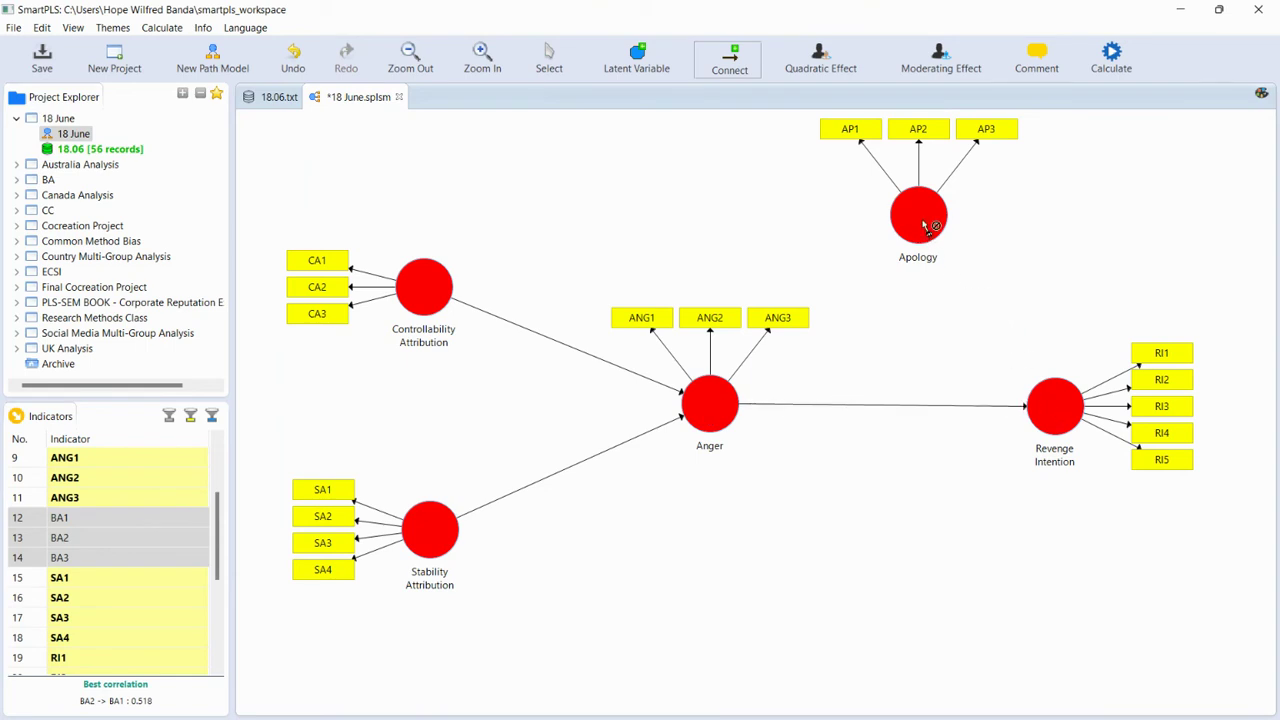
{"action": "left_click", "coordinate": [1050, 402]}
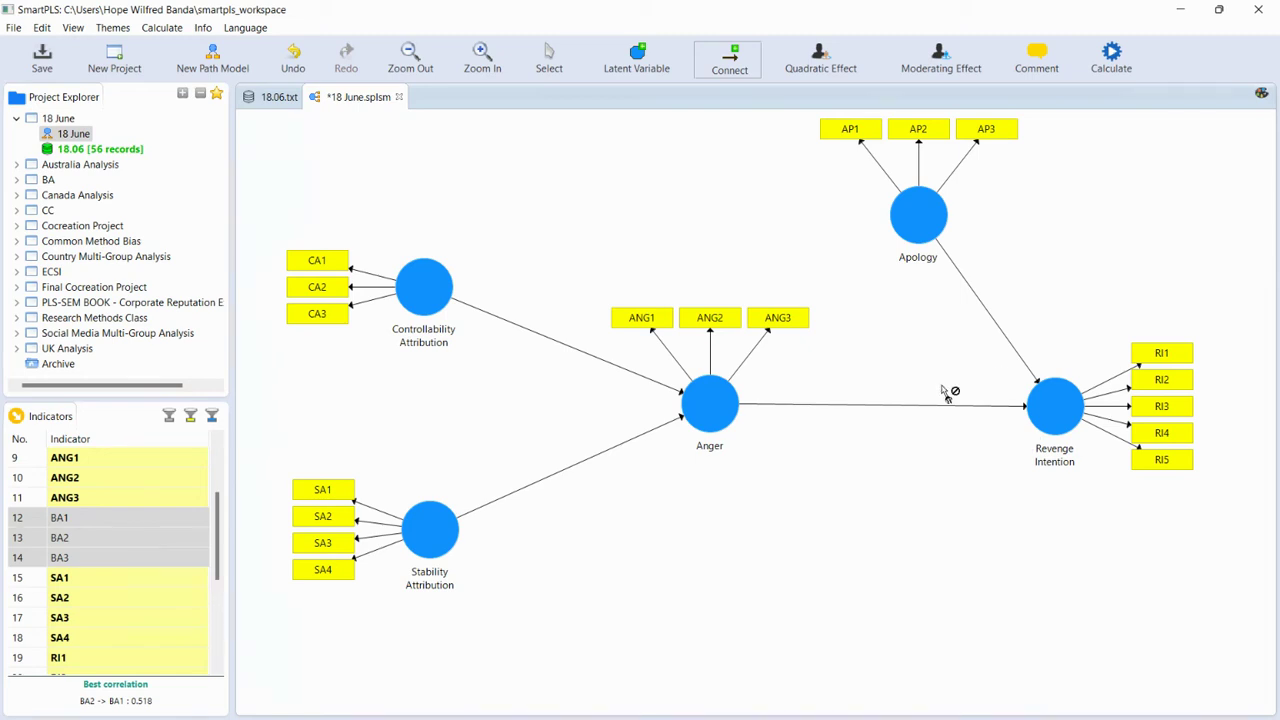
{"action": "left_click", "coordinate": [552, 62]}
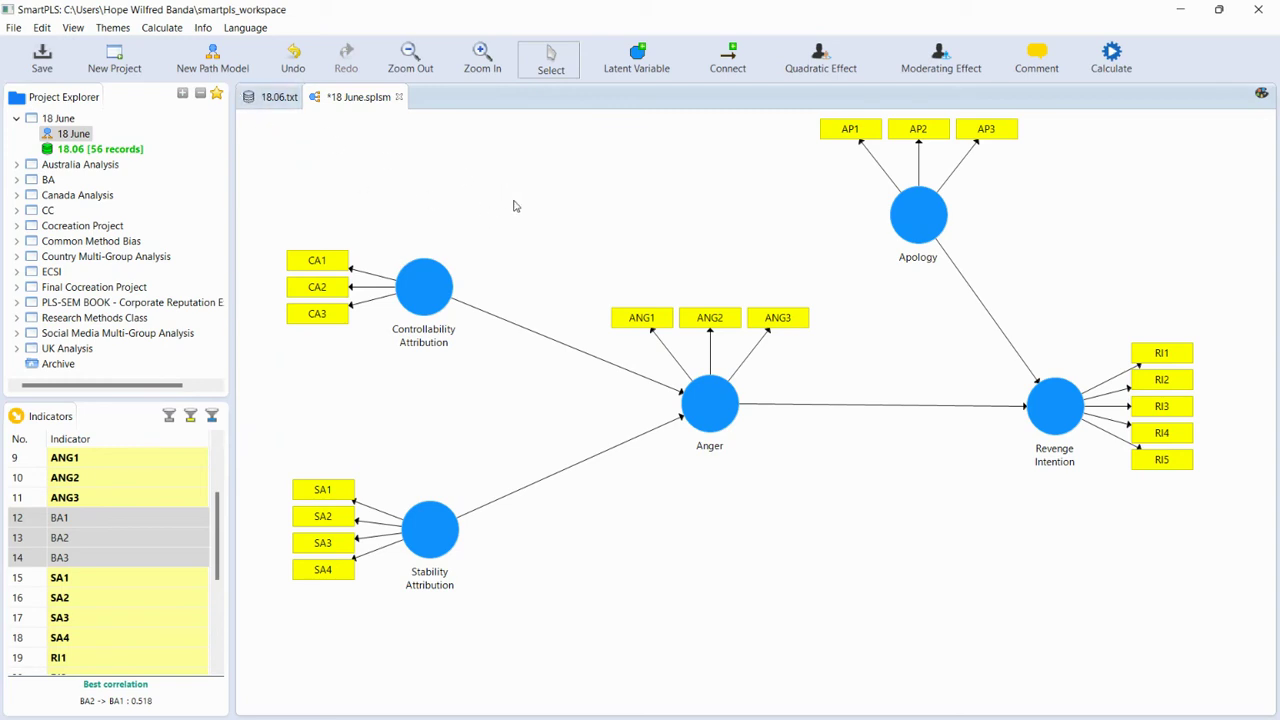
- Run the PLS Algorithm on the rebuilt structural model with Path weighting, 300 maximum iterations, stop criterion 7 and the full report opened
{"action": "left_click", "coordinate": [1110, 50]}
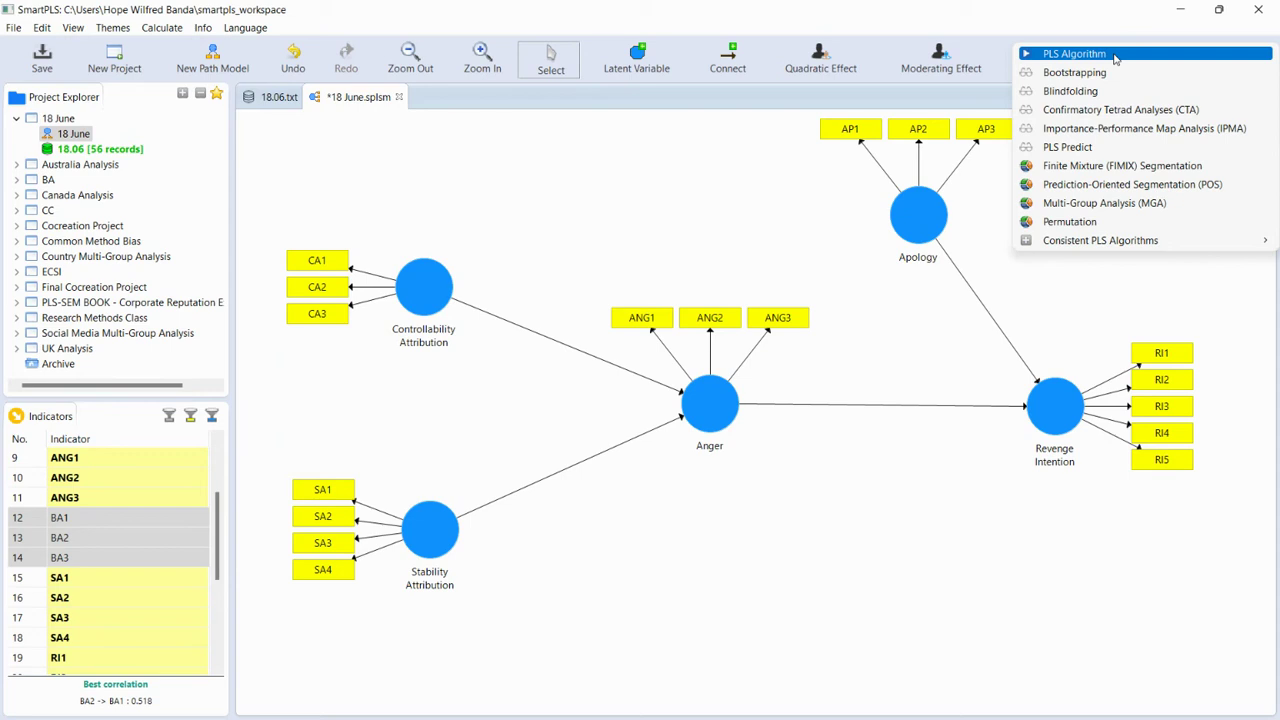
{"action": "left_click", "coordinate": [1075, 53]}
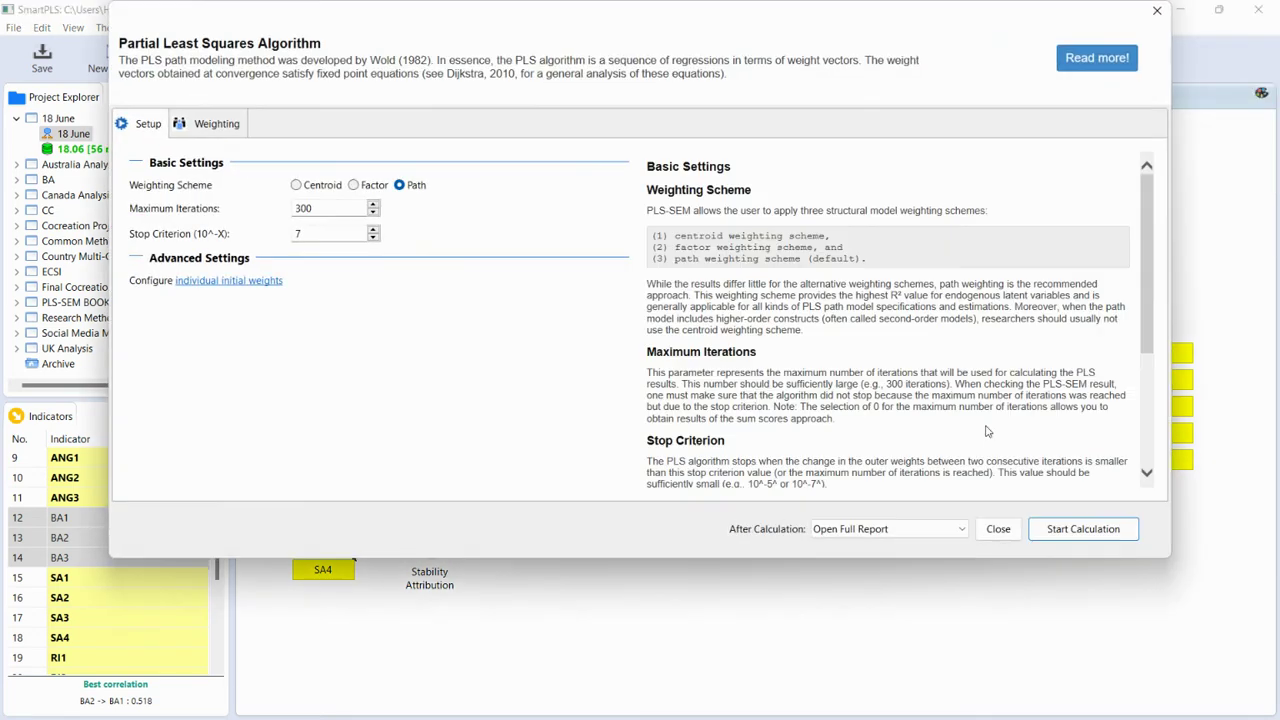
{"action": "left_click", "coordinate": [1082, 529]}
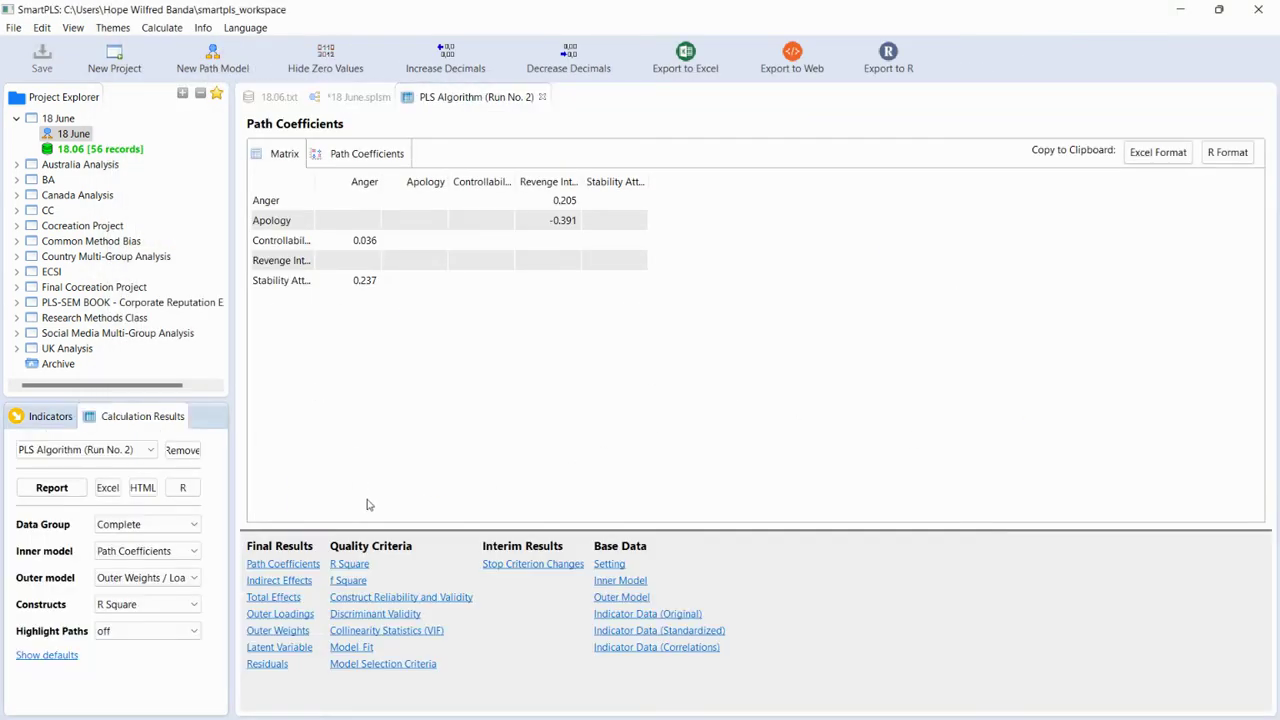
- Examine the Fornell-Larcker discriminant validity matrix and the construct reliability and validity matrix, widening columns to read the construct names
{"action": "left_click", "coordinate": [374, 614]}
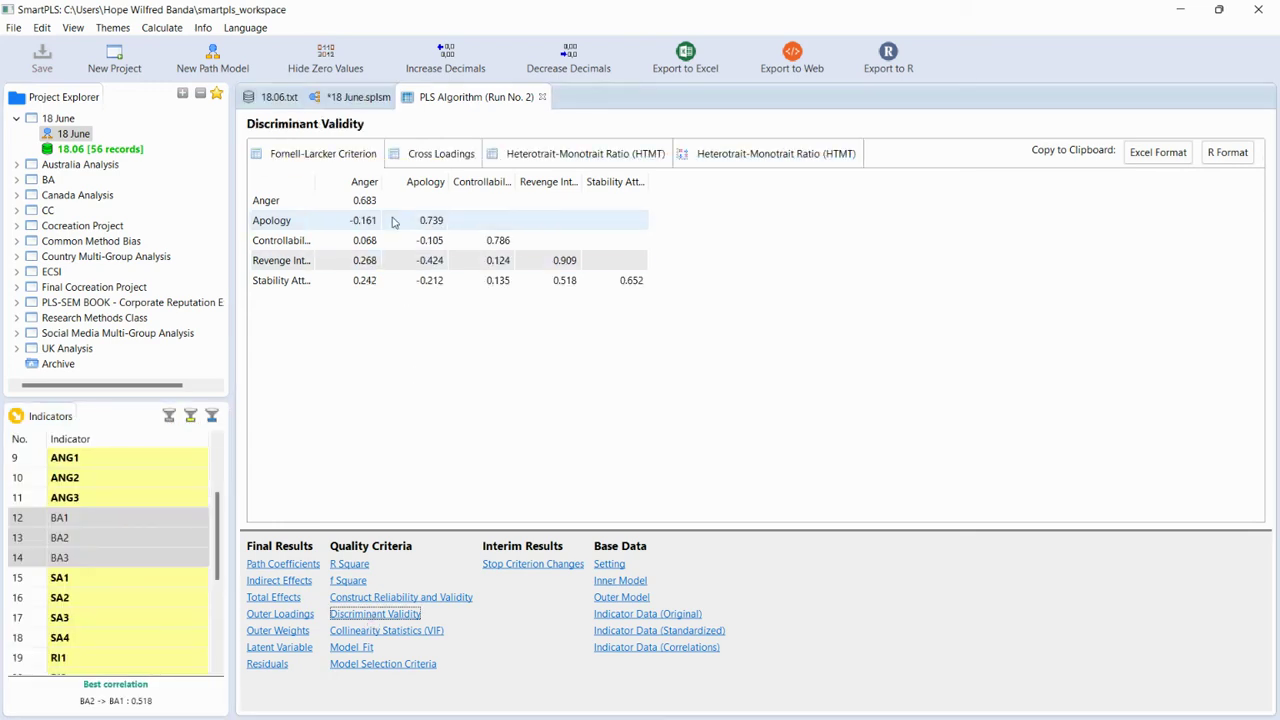
{"action": "left_click_drag", "start_coordinate": [382, 173], "coordinate": [402, 176]}
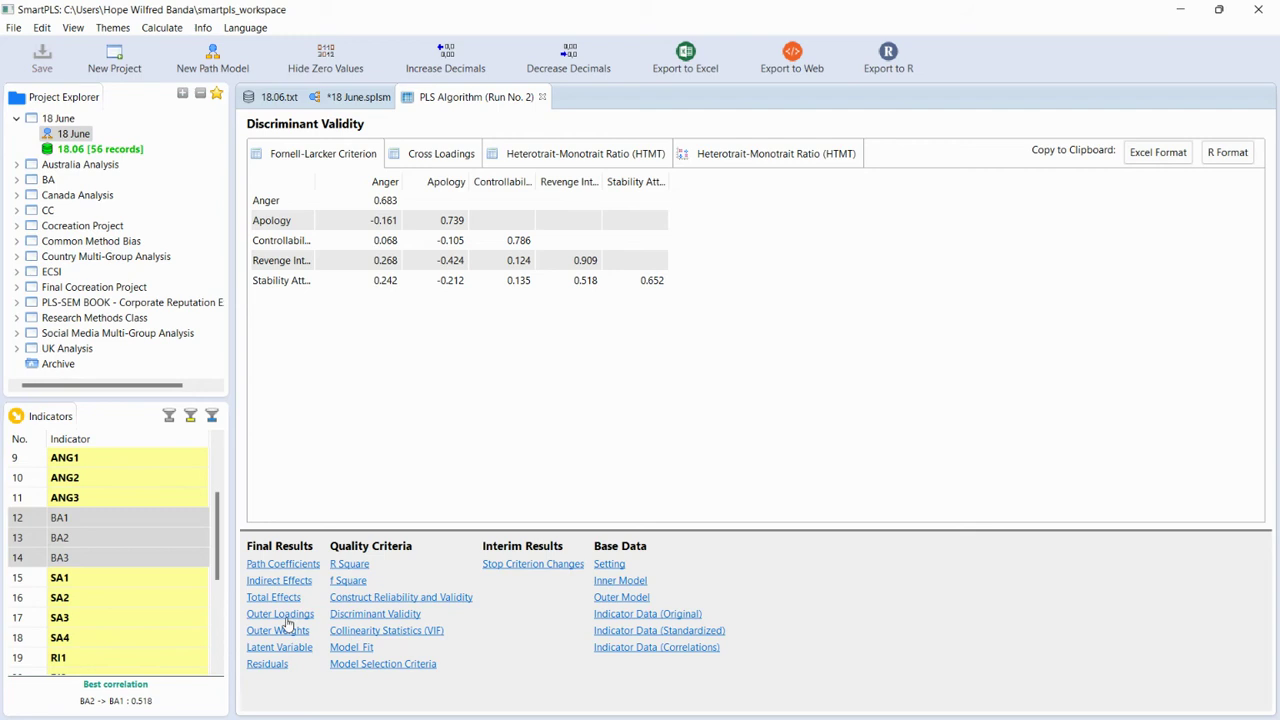
{"action": "left_click", "coordinate": [354, 600]}
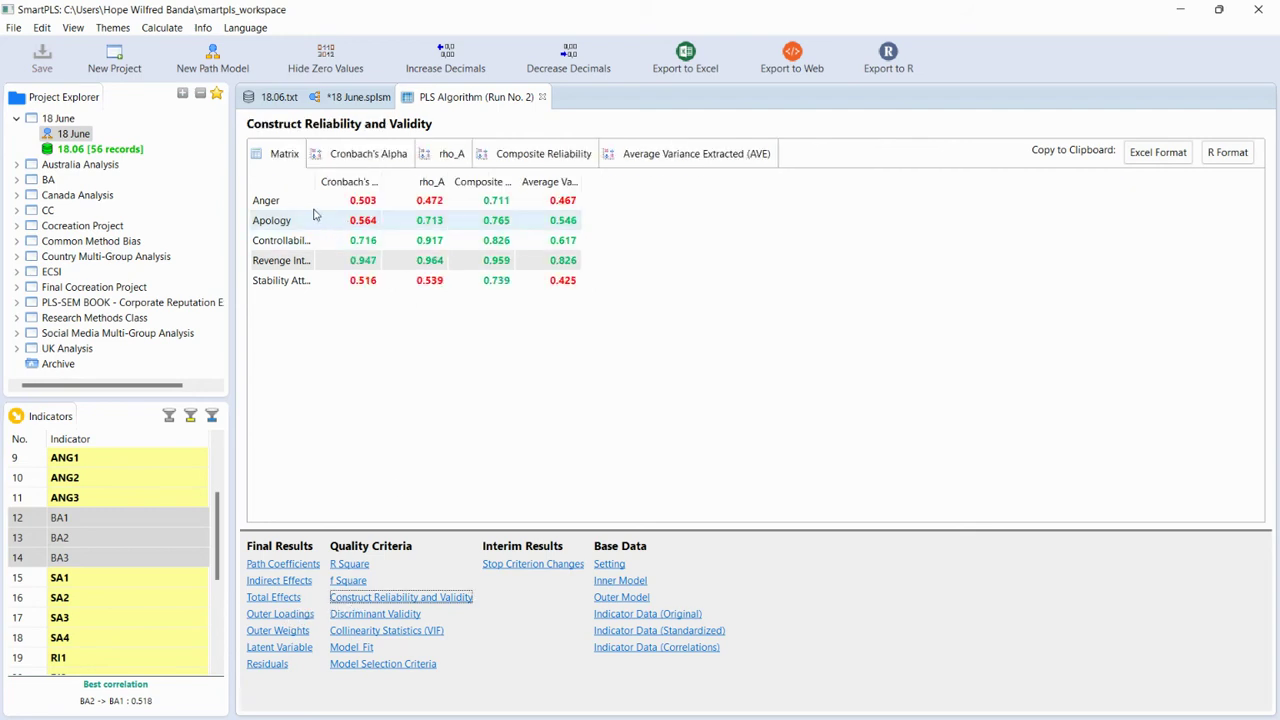
{"action": "left_click_drag", "start_coordinate": [320, 185], "coordinate": [415, 220]}
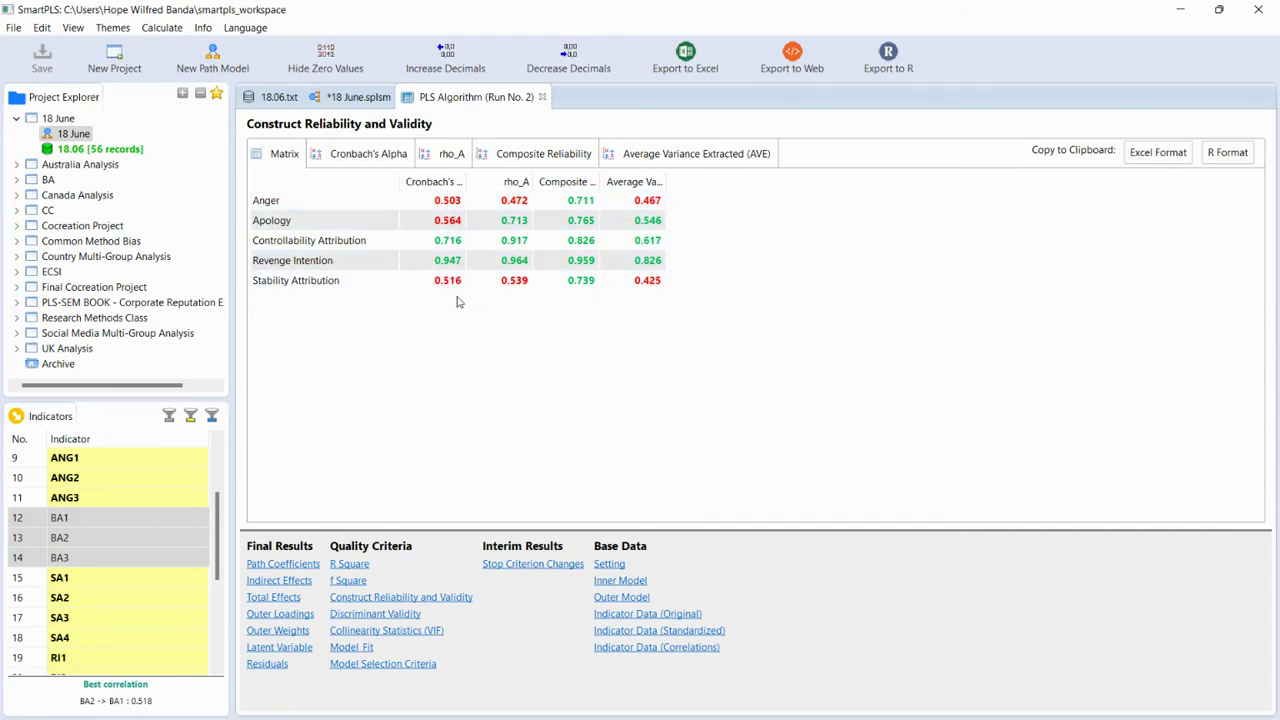
- Review the outer loadings of all indicators from ANG1 to SA4 for weak items
{"action": "left_click", "coordinate": [296, 618]}
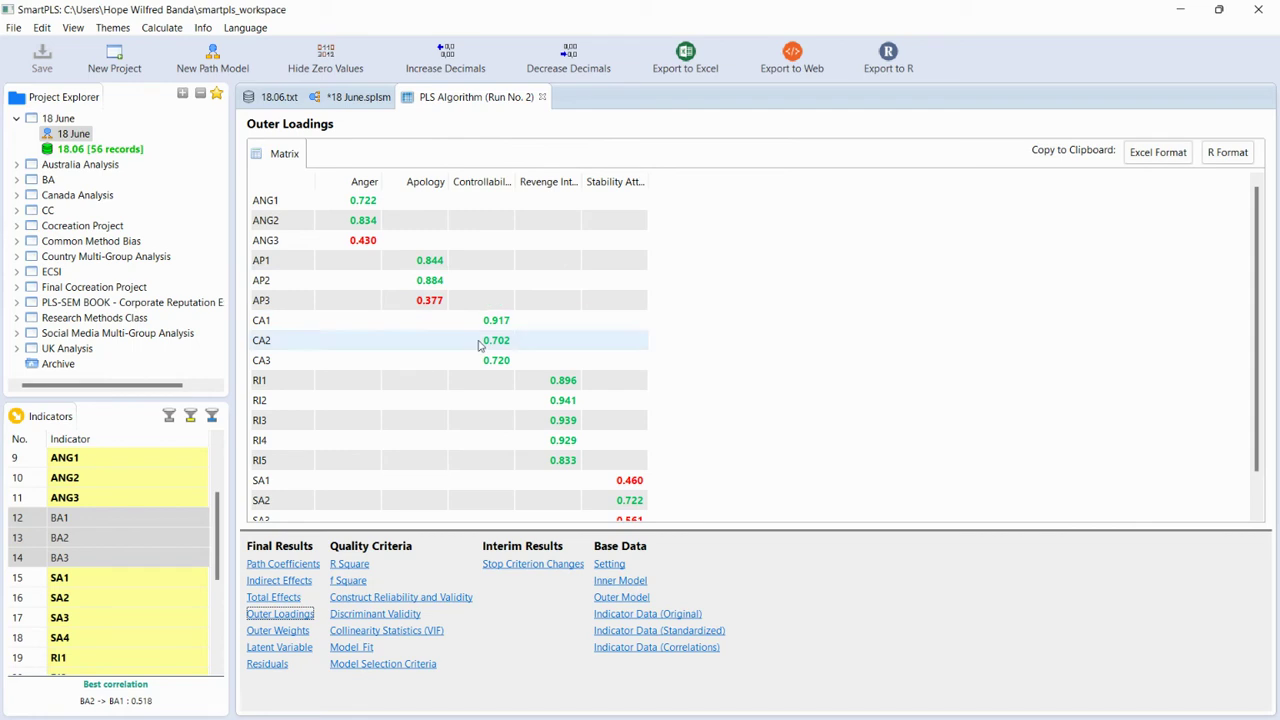
{"action": "scroll", "coordinate": [615, 385], "scroll_direction": "down", "scroll_amount": 1}
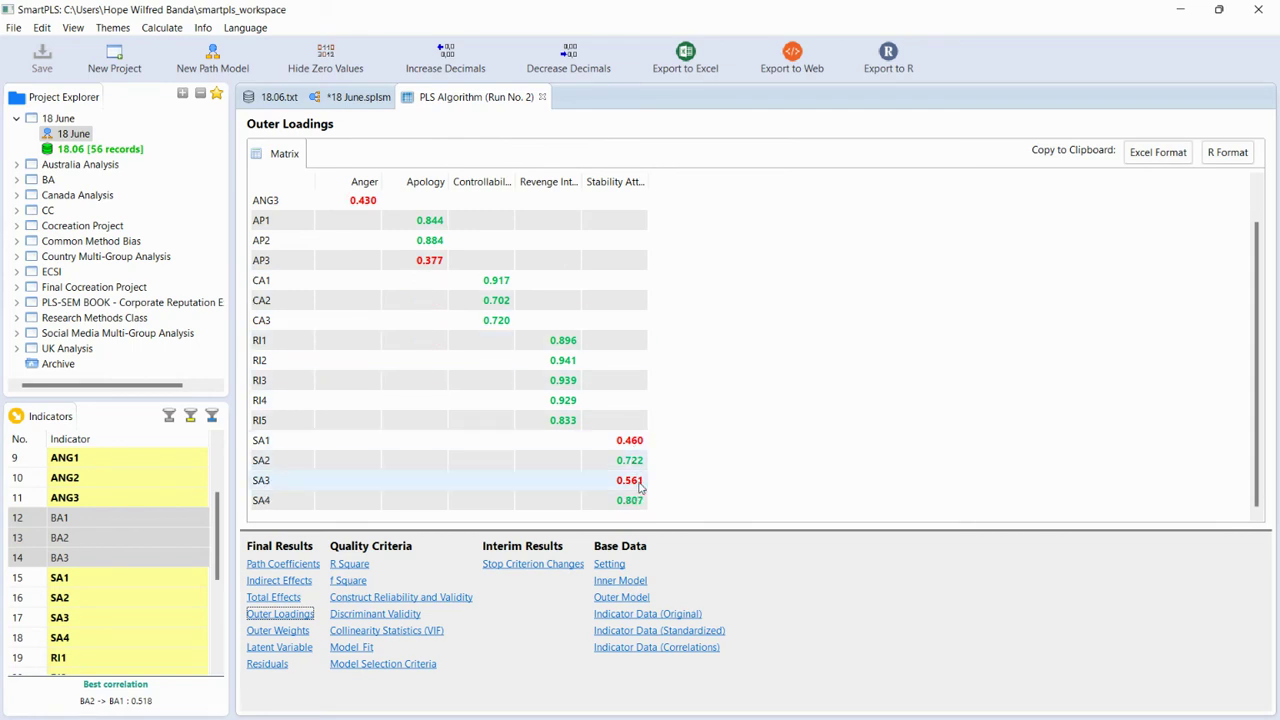
{"action": "scroll", "coordinate": [627, 443], "scroll_direction": "up", "scroll_amount": 1}
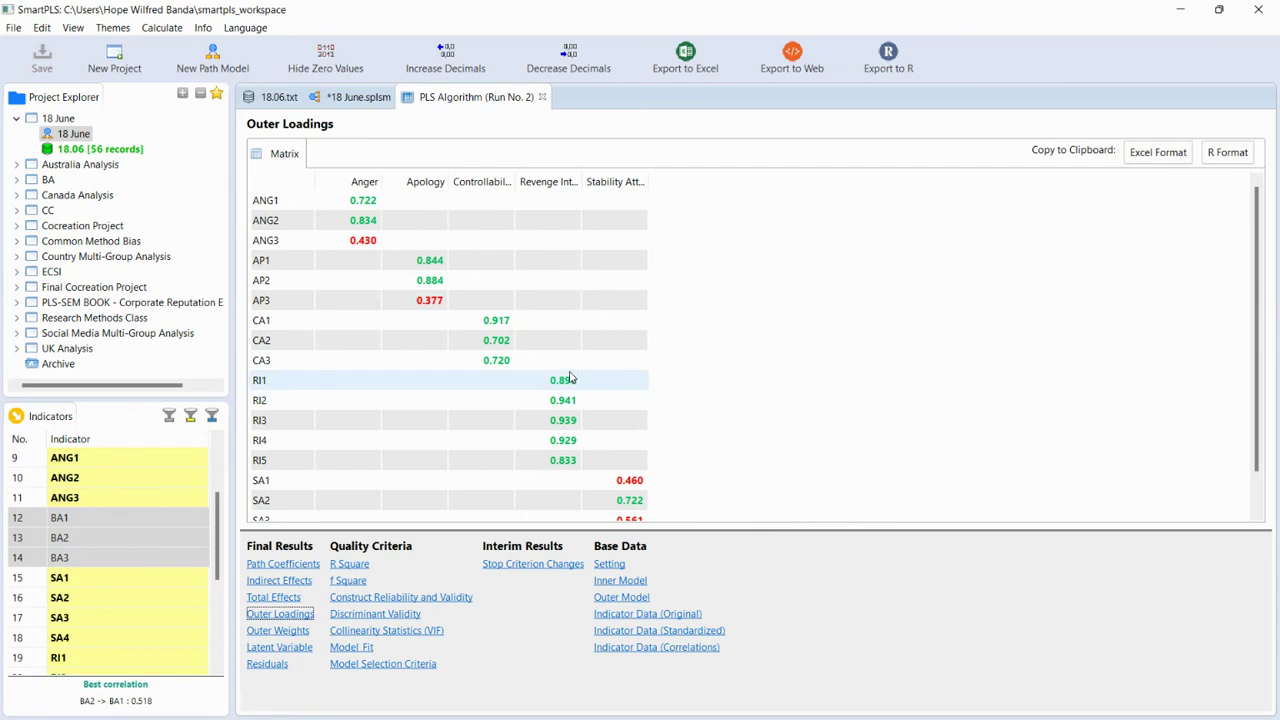
{"action": "scroll", "coordinate": [606, 400], "scroll_direction": "down", "scroll_amount": 1}
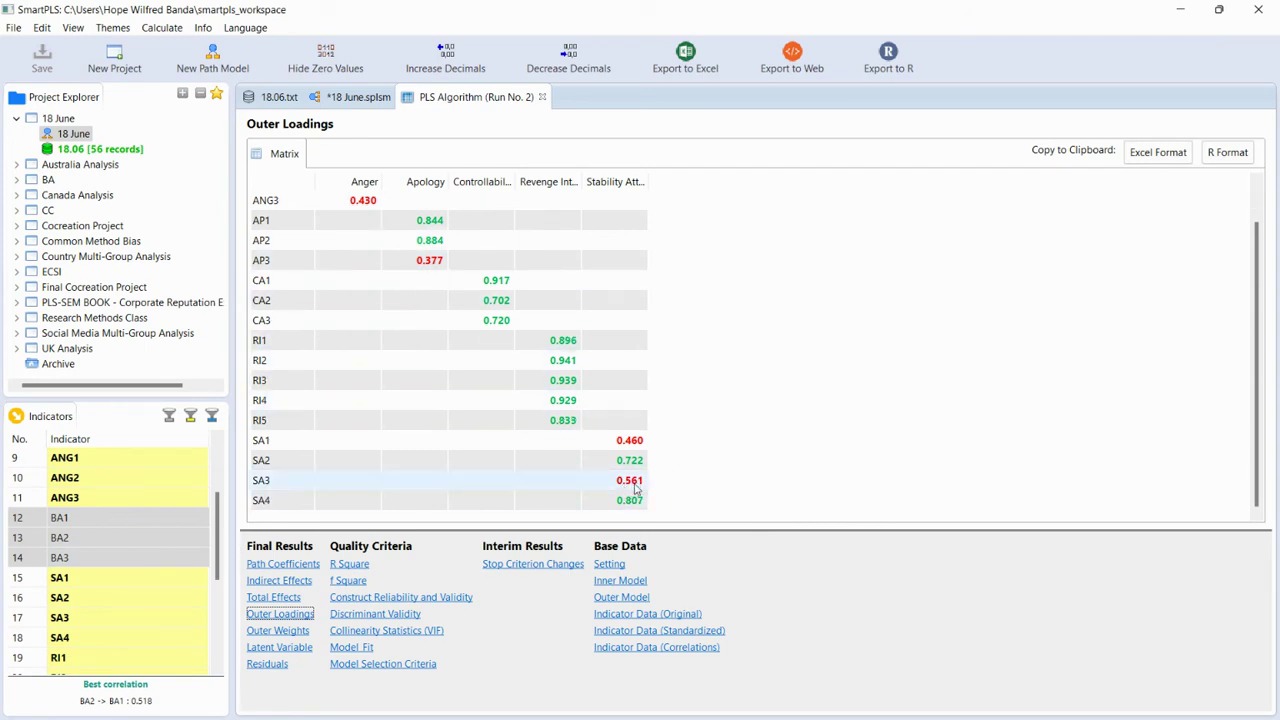
{"action": "scroll", "coordinate": [417, 345], "scroll_direction": "up", "scroll_amount": 1}
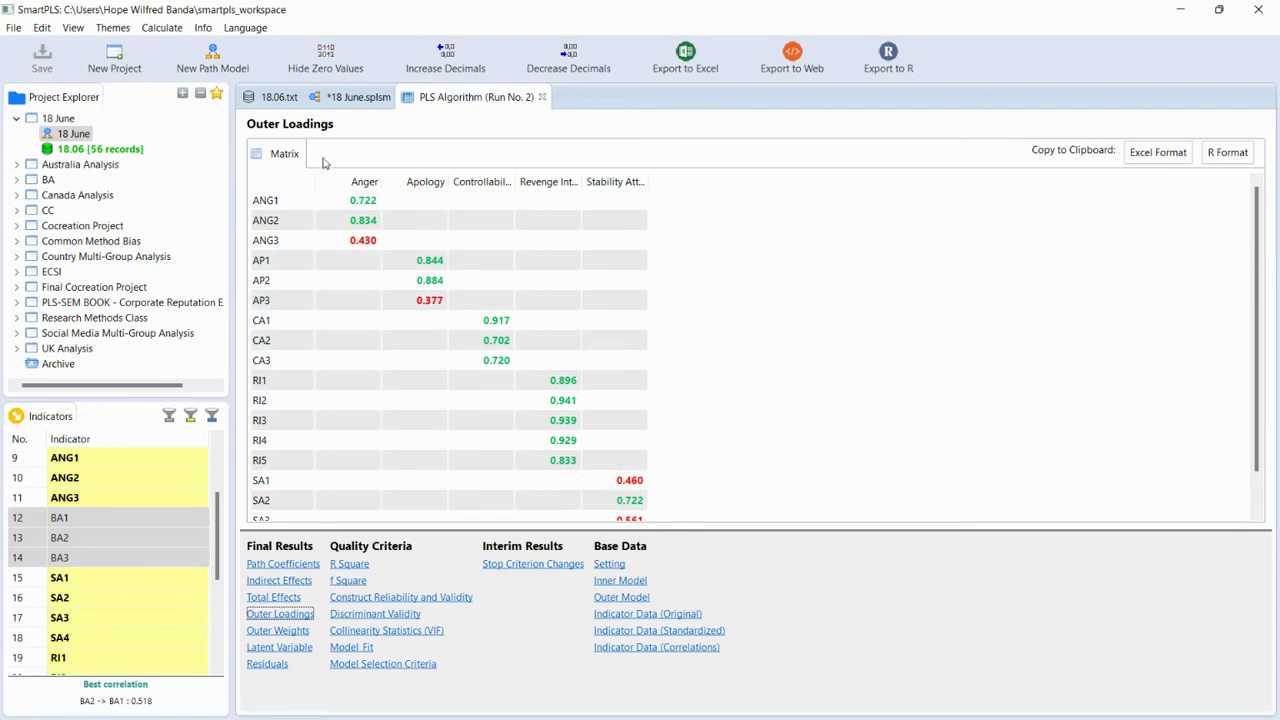
- Delete the indicators SA1, ANG3 and AP3 from the 18 June path model
{"action": "left_click", "coordinate": [279, 98]}
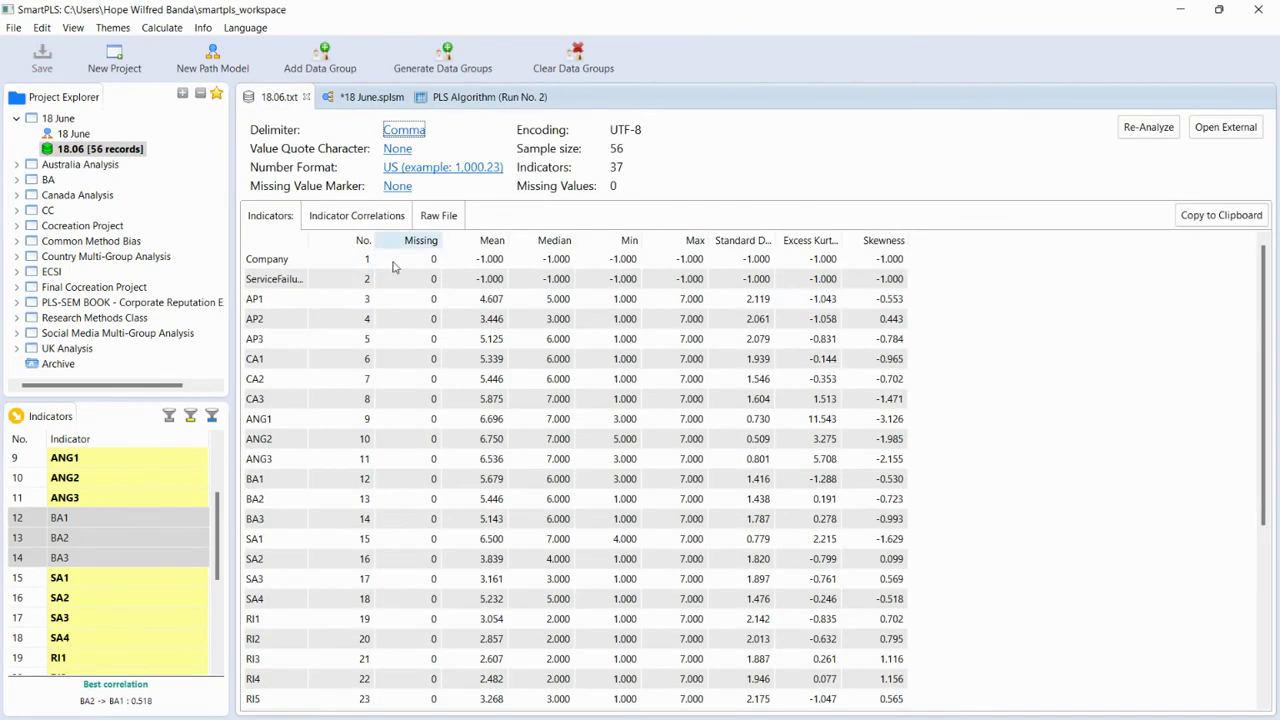
{"action": "left_click", "coordinate": [355, 97]}
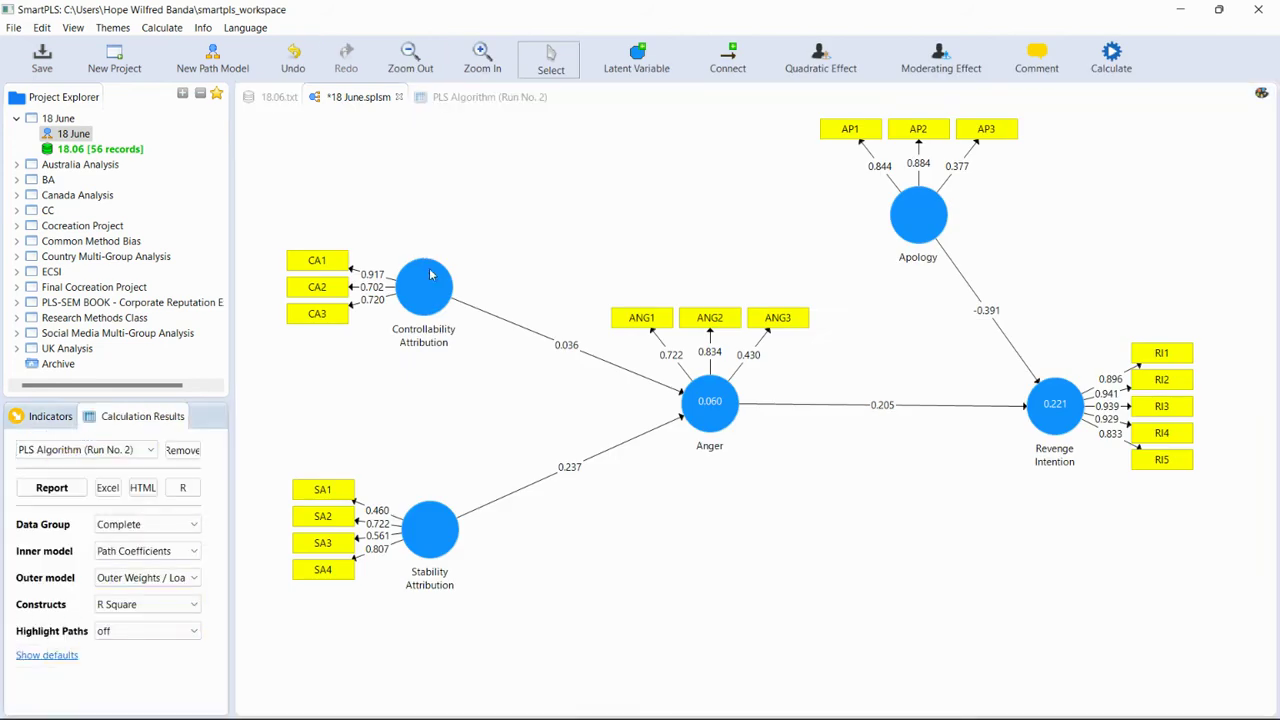
{"action": "left_click", "coordinate": [333, 492]}
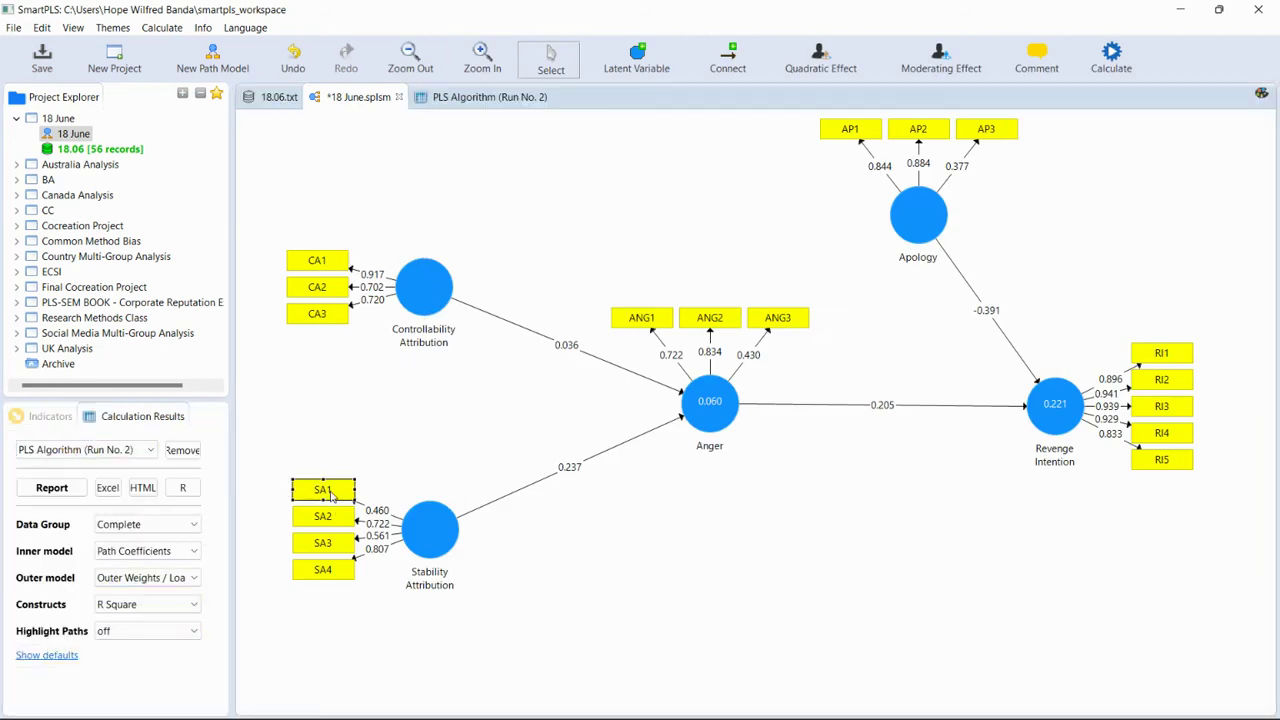
{"action": "left_click", "coordinate": [783, 320], "text": "ctrl"}
{"action": "left_click", "coordinate": [968, 138], "text": "ctrl"}
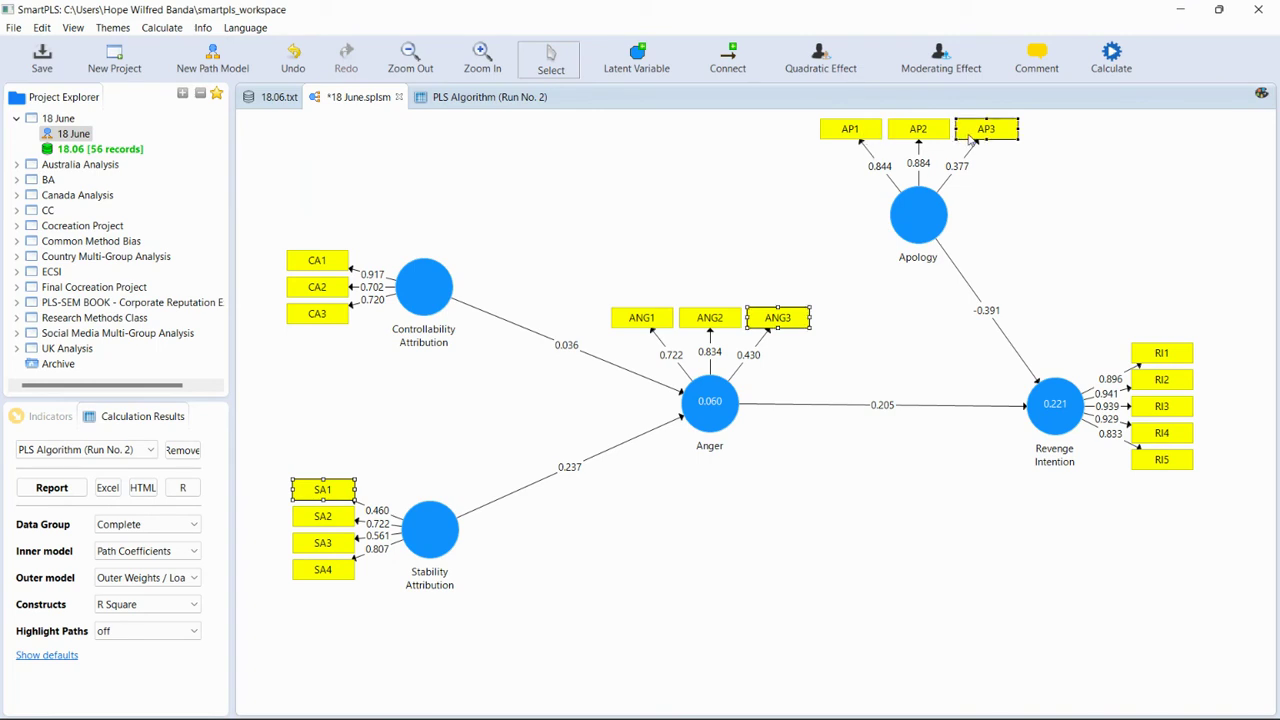
{"action": "right_click", "coordinate": [968, 138]}
{"action": "left_click", "coordinate": [980, 145]}
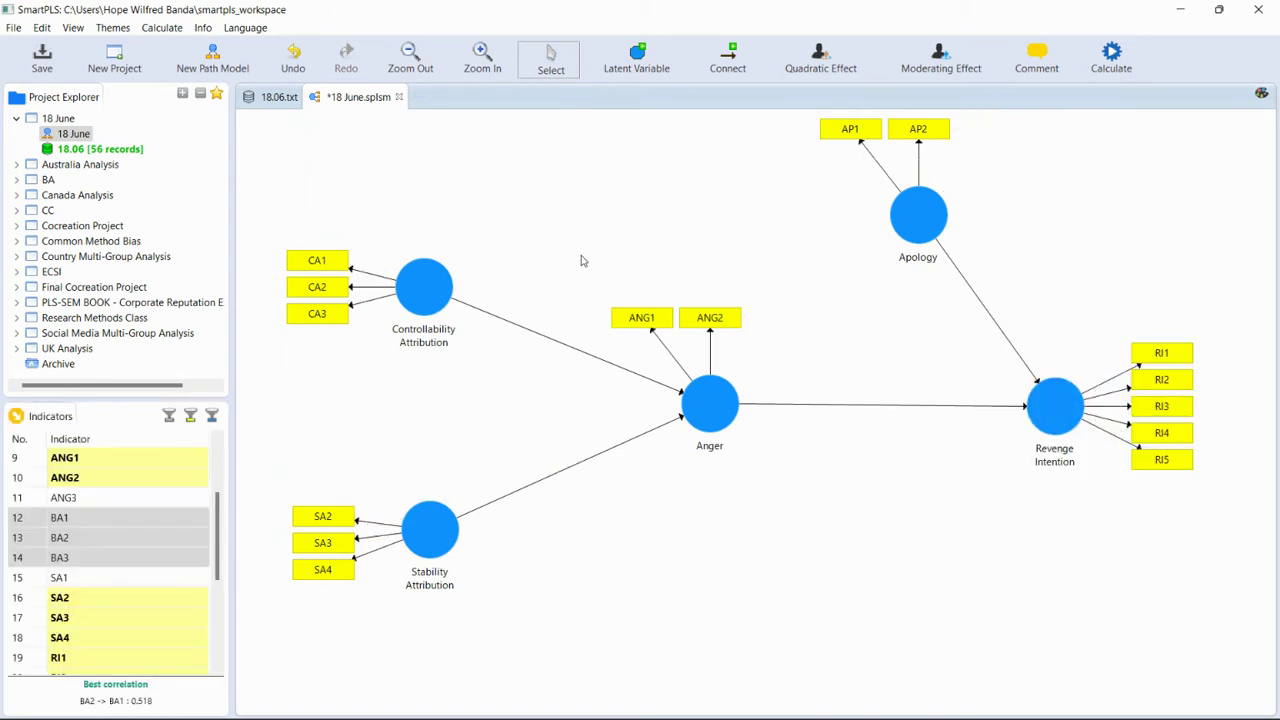
- Rerun the PLS Algorithm on the model with the reduced indicator set
{"action": "left_click", "coordinate": [1112, 55]}
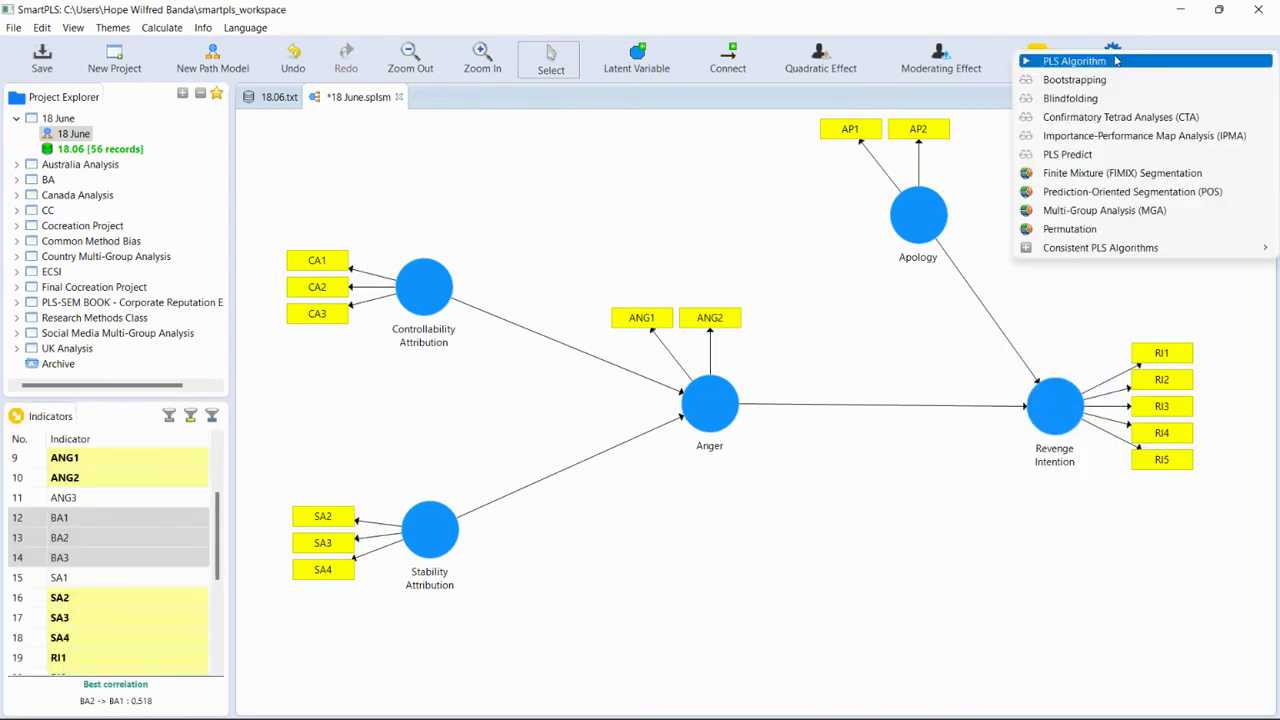
{"action": "left_click", "coordinate": [1117, 57]}
{"action": "left_click", "coordinate": [1058, 533]}
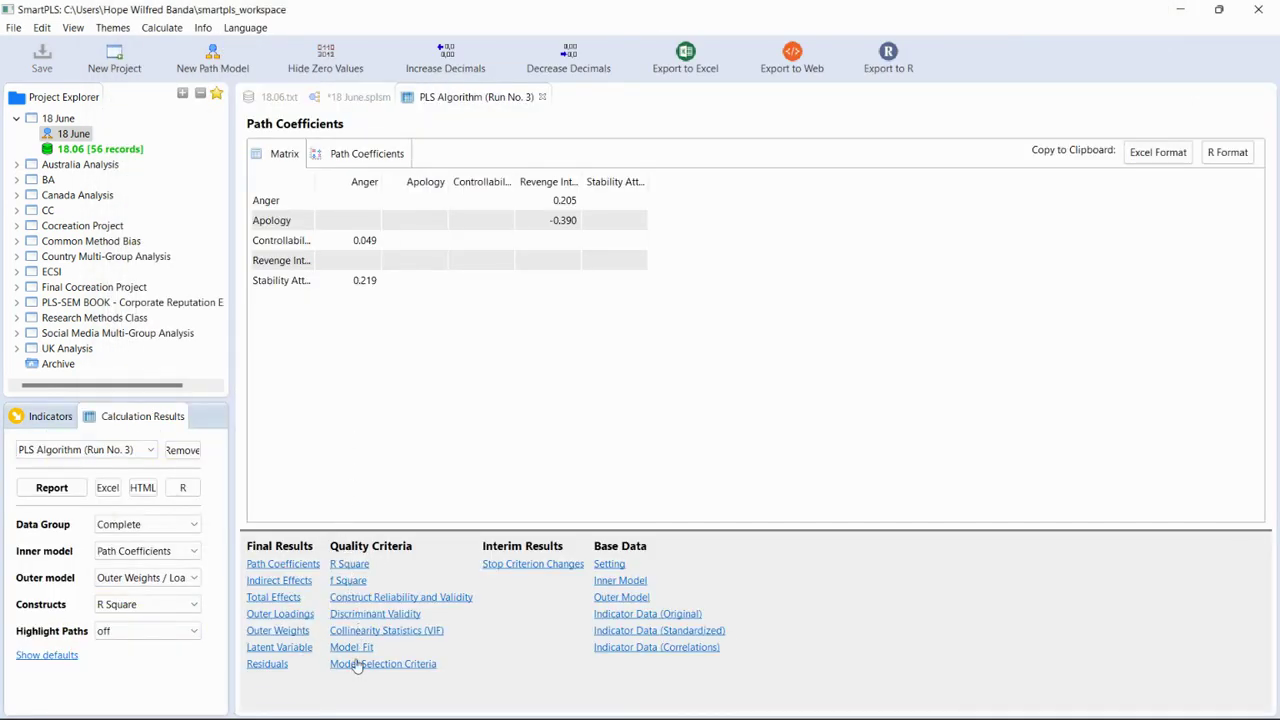
- Examine construct reliability and validity for the new run, widening the construct name and Cronbach's Alpha columns to show their full text
{"action": "left_click", "coordinate": [380, 598]}
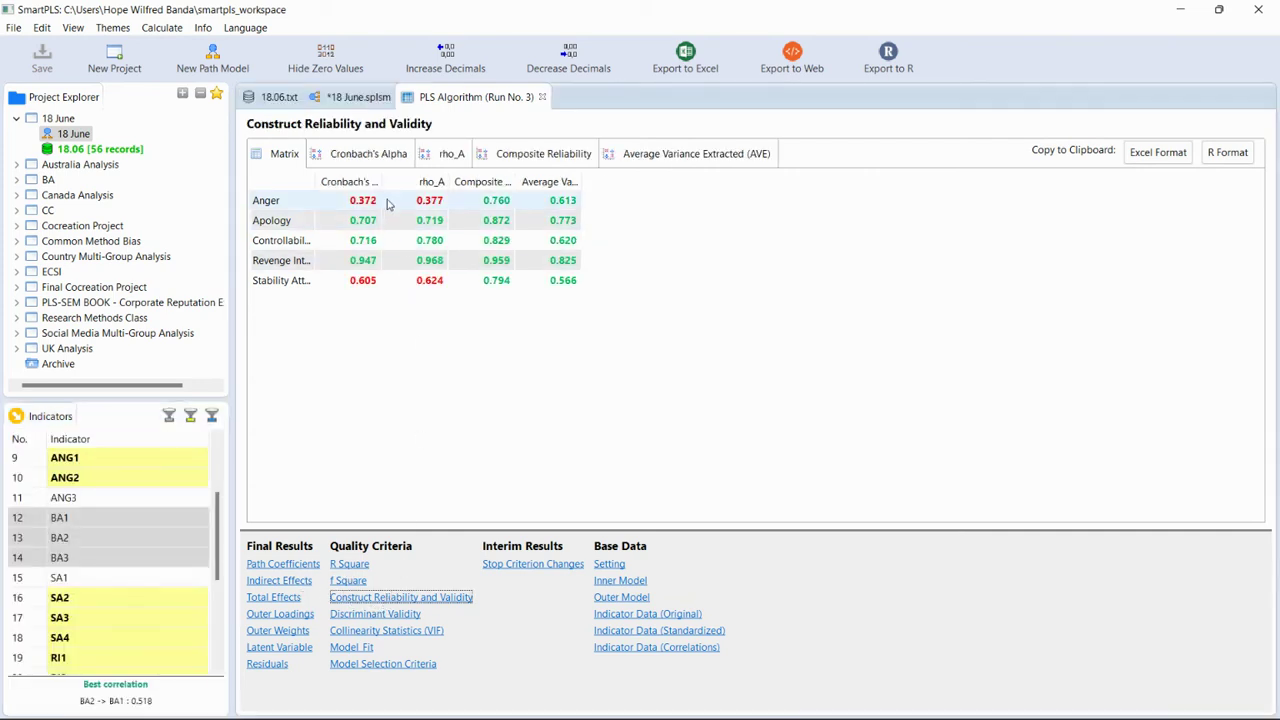
{"action": "left_click_drag", "start_coordinate": [316, 188], "coordinate": [397, 220]}
{"action": "left_click_drag", "start_coordinate": [463, 175], "coordinate": [497, 185]}
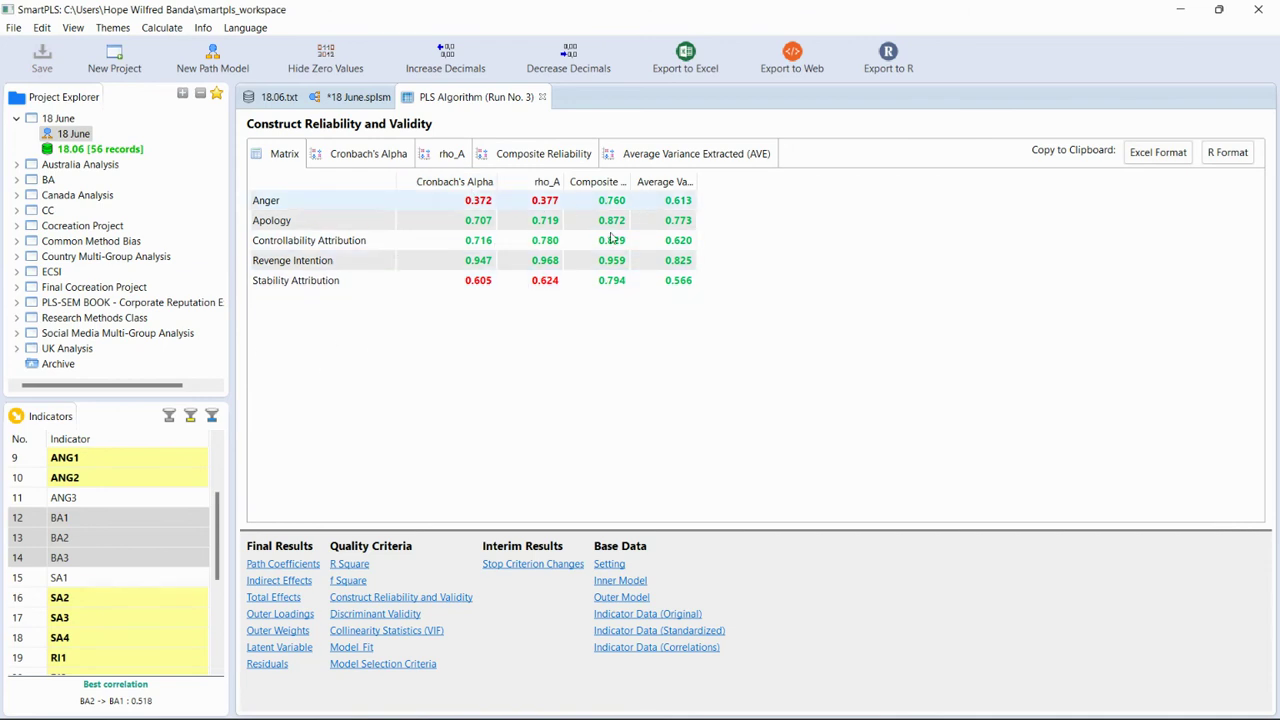
- Review the outer loadings of the new run and its discriminant validity under the Fornell-Larcker criterion and the Heterotrait-Monotrait Ratio
{"action": "left_click", "coordinate": [282, 614]}
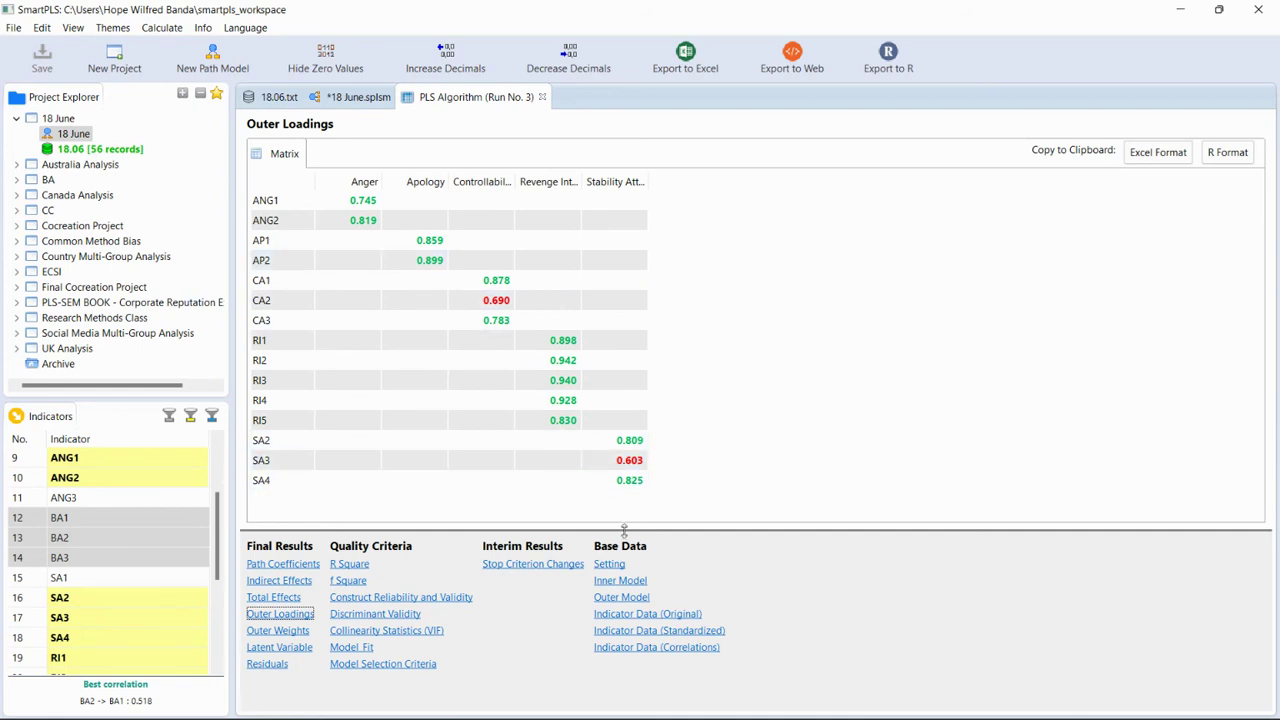
{"action": "left_click", "coordinate": [372, 614]}
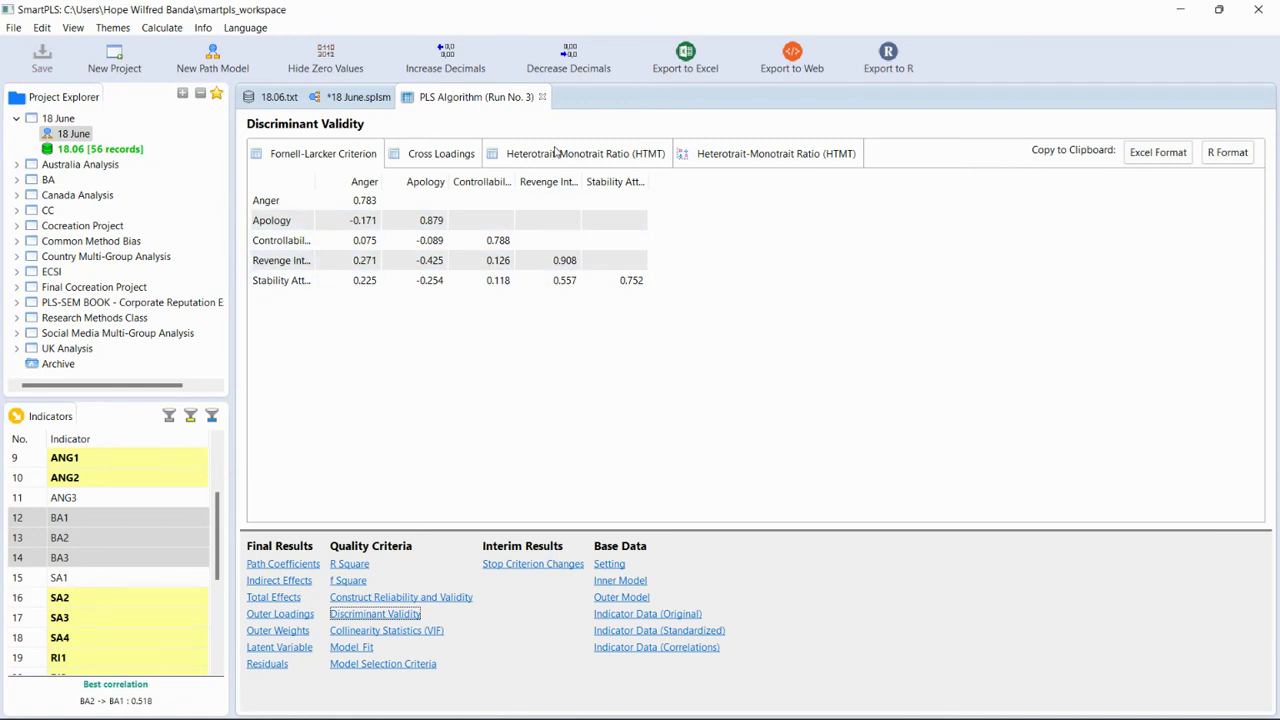
{"action": "left_click", "coordinate": [591, 153]}
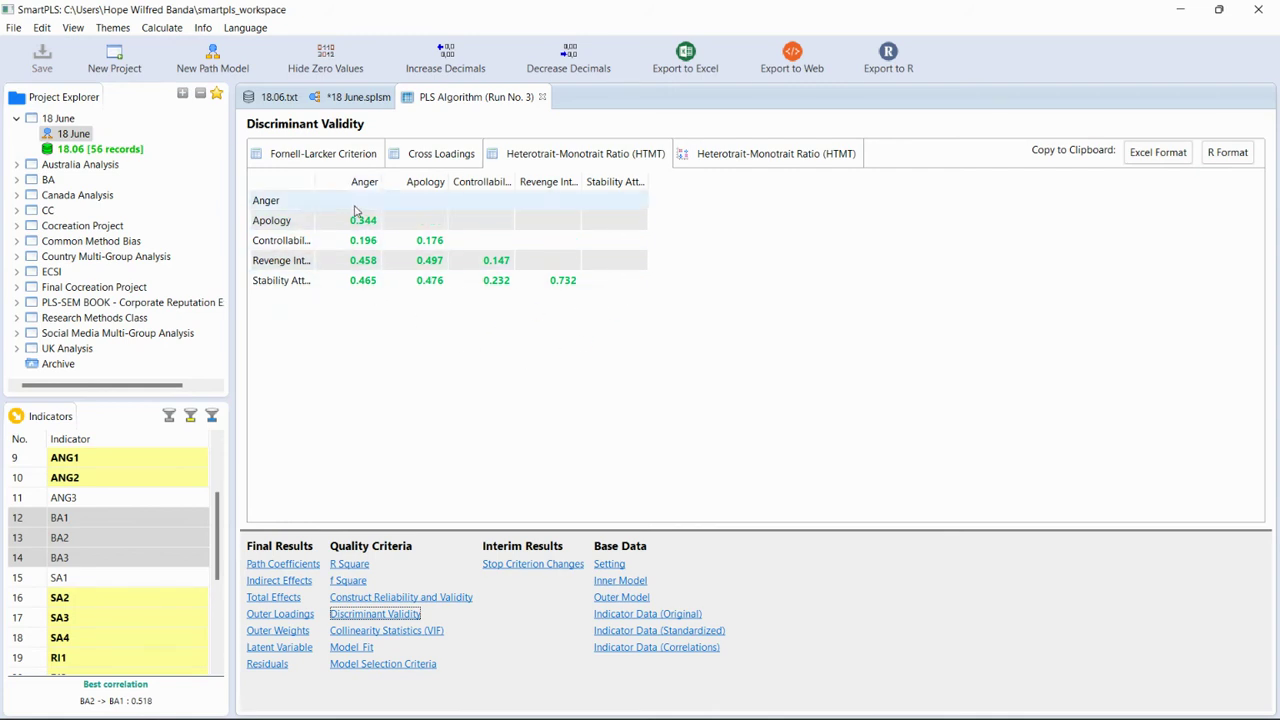
{"action": "left_click", "coordinate": [335, 157]}
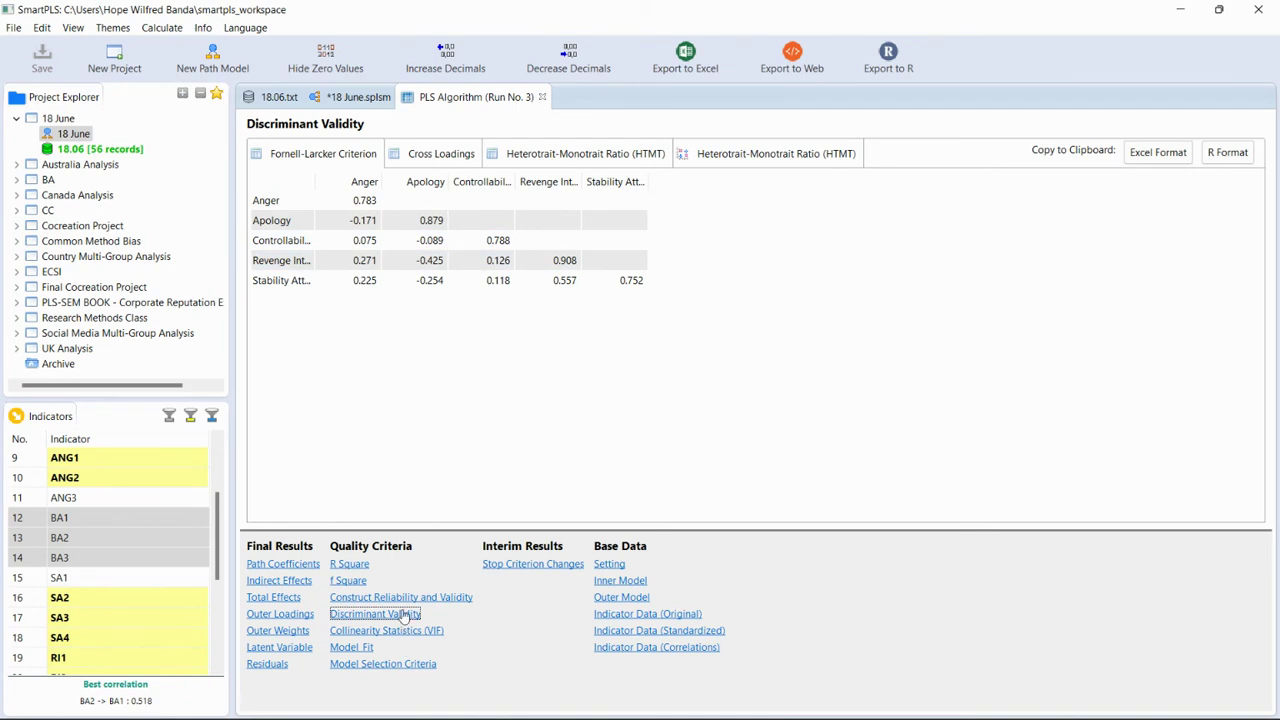
{"action": "left_click", "coordinate": [545, 158]}
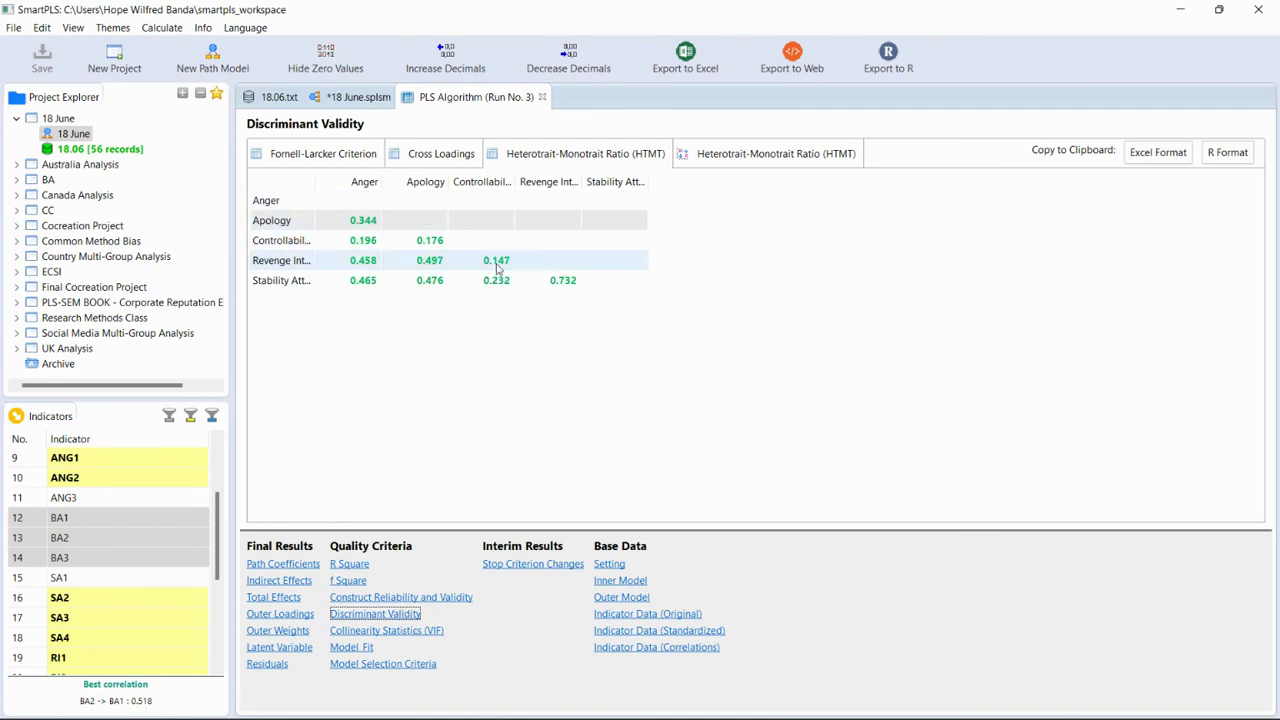
{"action": "left_click", "coordinate": [312, 160]}
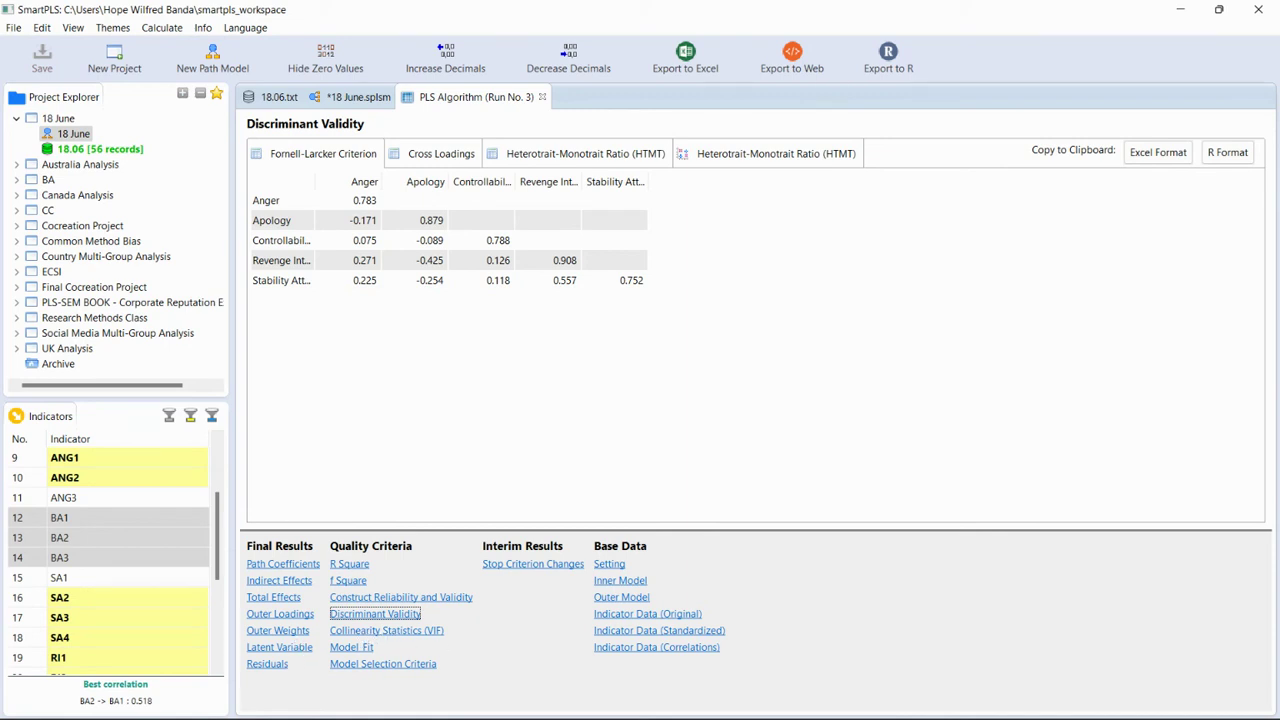
- Examine construct reliability and validity, fitting the Composite Reliability and Average Variance Extracted columns to show their full headings
{"action": "left_click", "coordinate": [379, 598]}
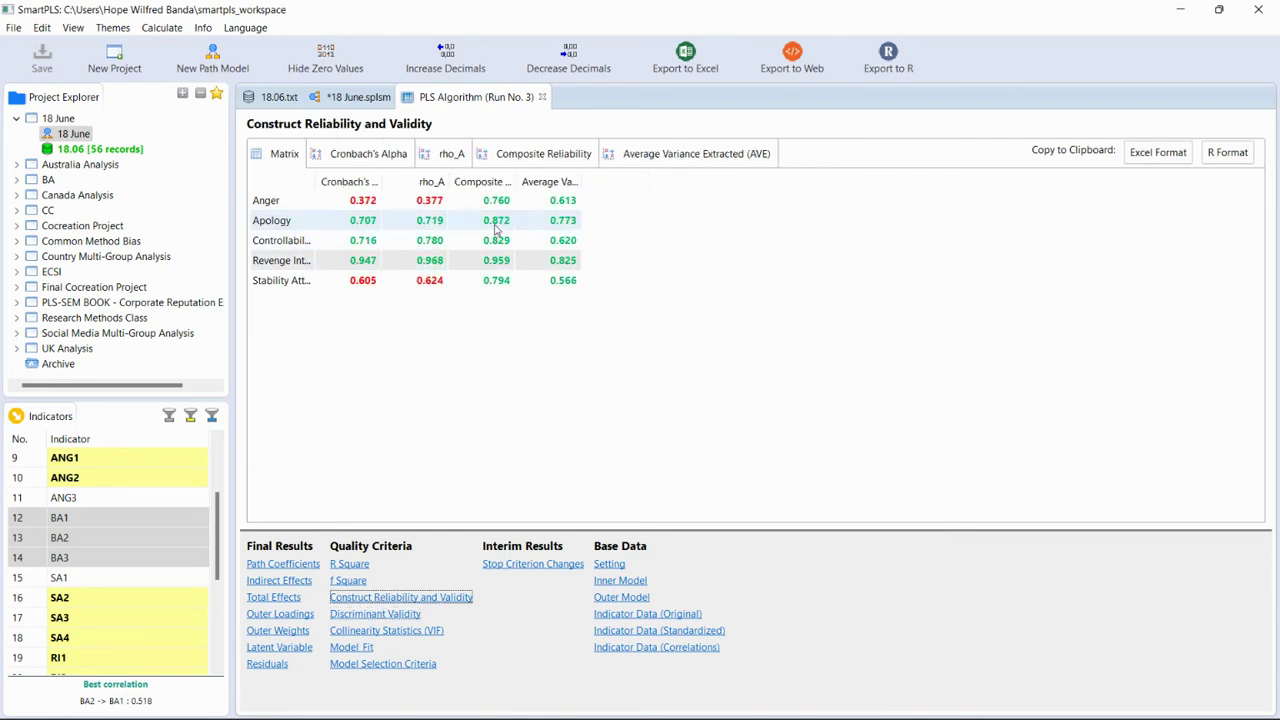
{"action": "left_click_drag", "start_coordinate": [516, 187], "coordinate": [606, 206]}
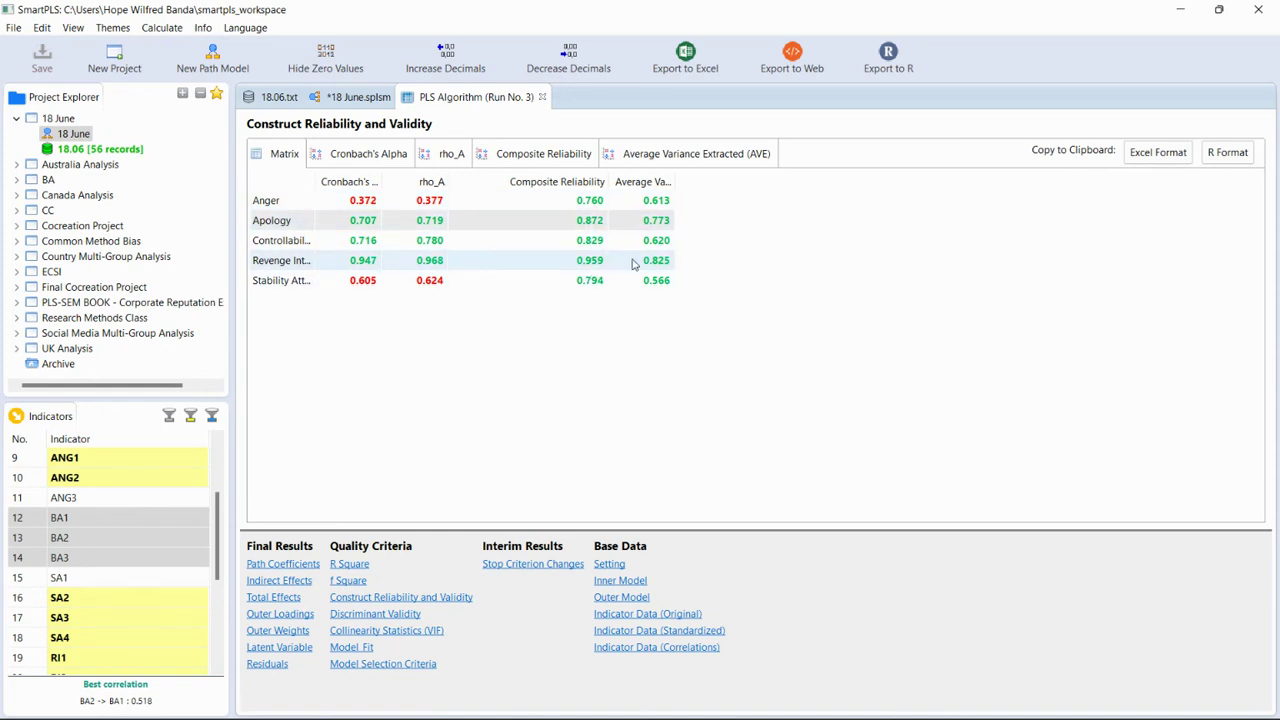
{"action": "left_click_drag", "start_coordinate": [676, 182], "coordinate": [793, 202]}
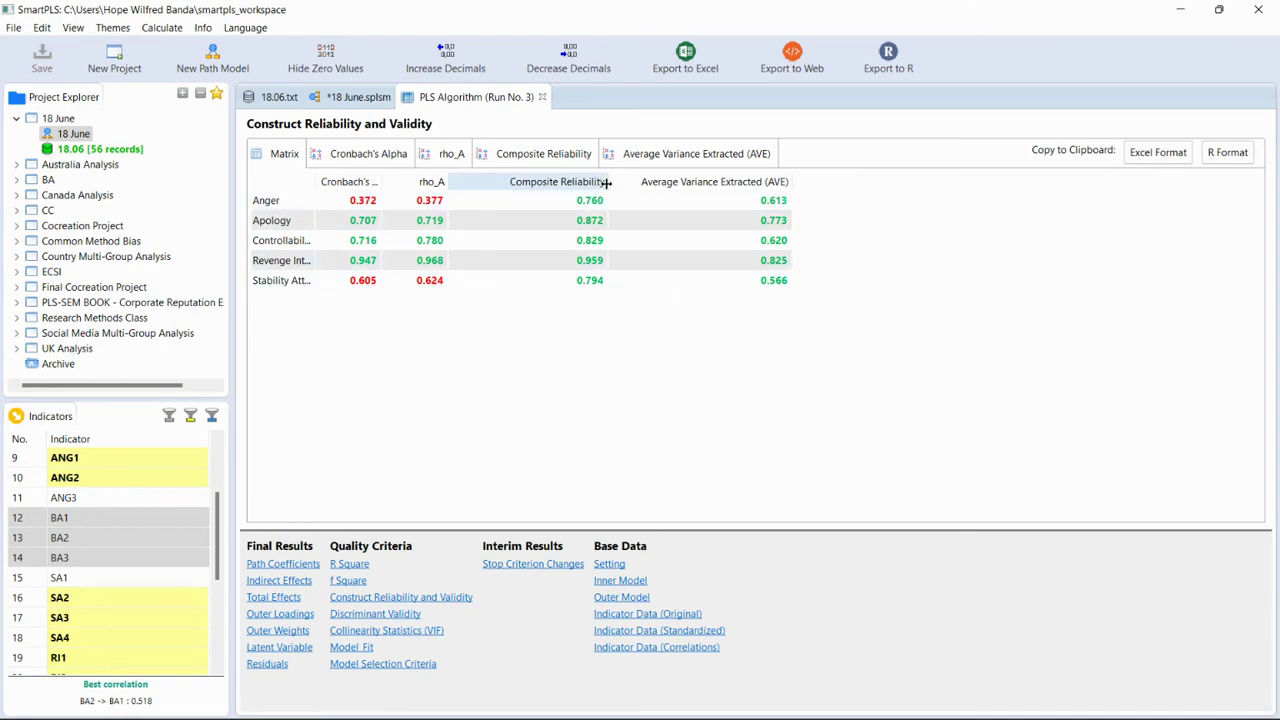
{"action": "left_click_drag", "start_coordinate": [606, 183], "coordinate": [566, 183]}
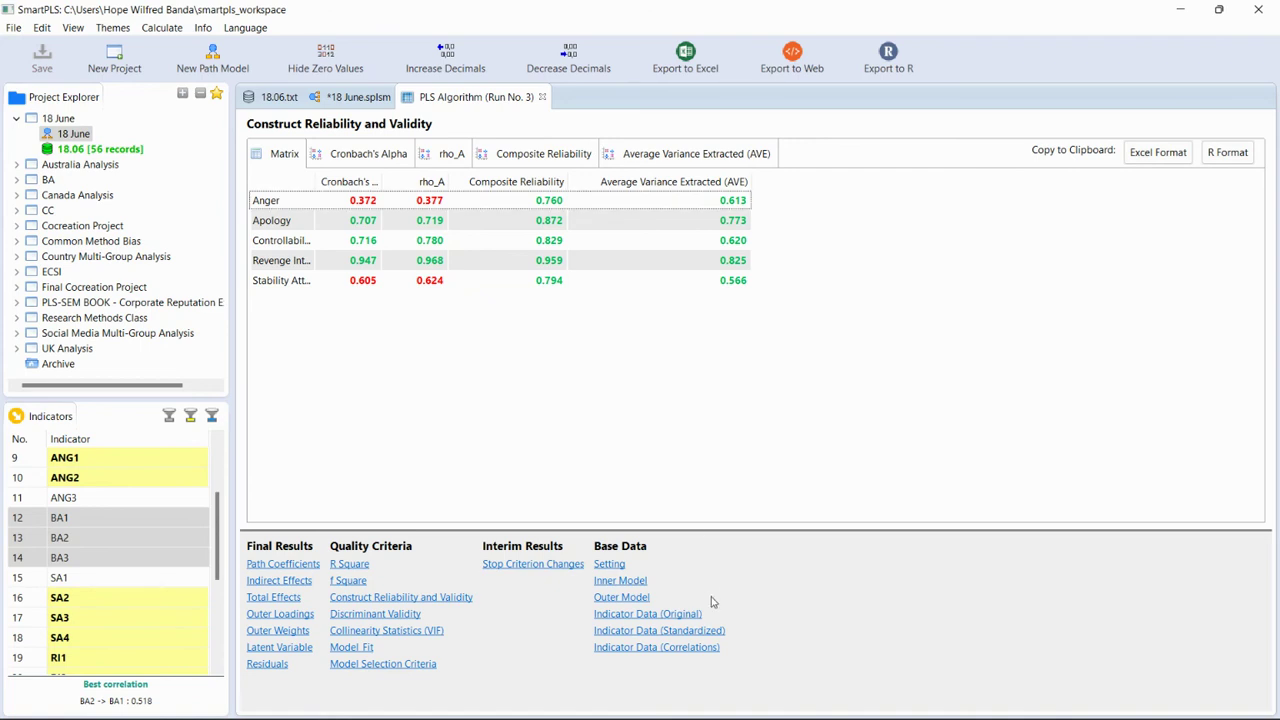
- Switch to the Edge browser and search Google for "cr ave smc online calculator" in a new tab
{"action": "key", "text": "super"}
{"action": "mouse_move", "coordinate": [530, 700]}
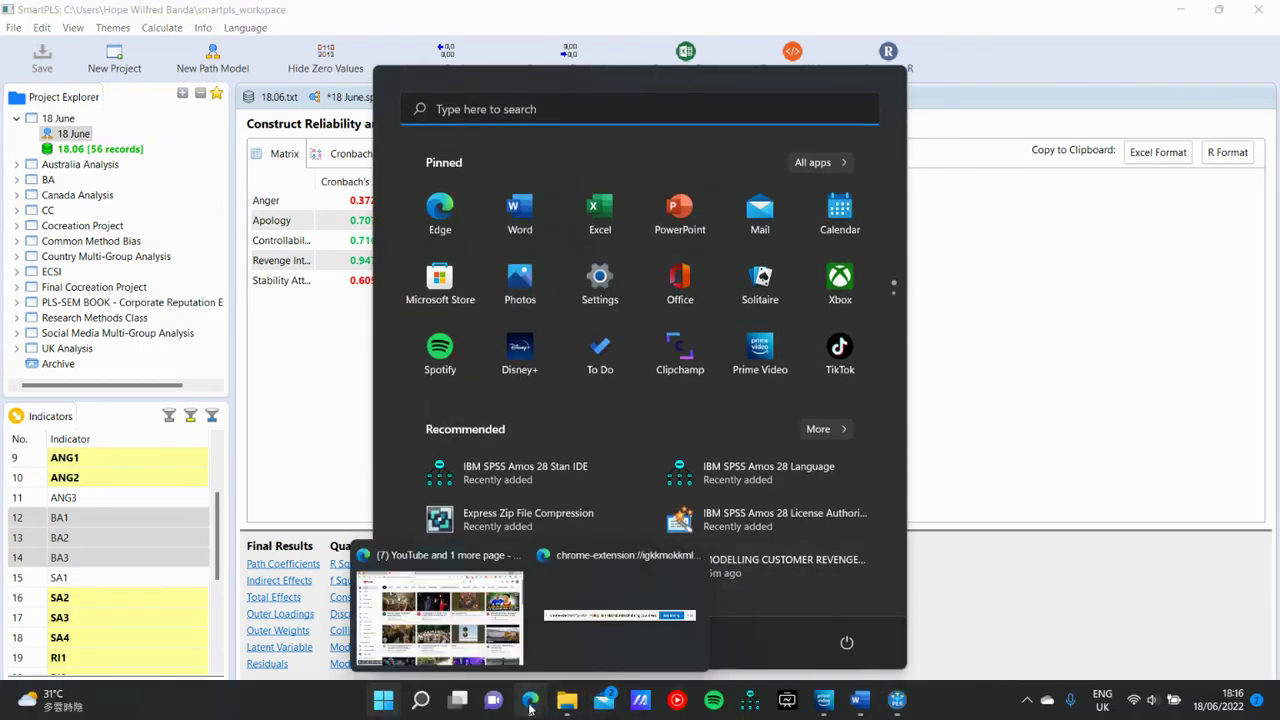
{"action": "left_click", "coordinate": [444, 607]}
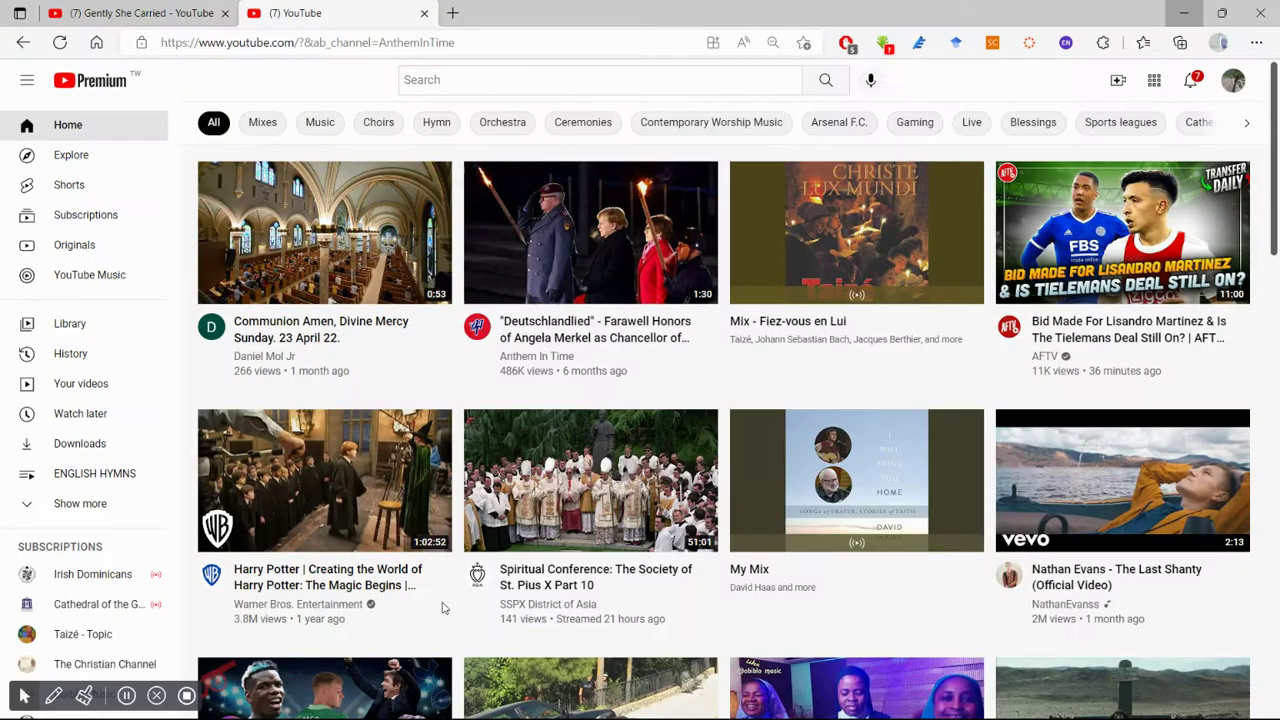
{"action": "left_click", "coordinate": [452, 13]}
{"action": "type", "text": "goo"}
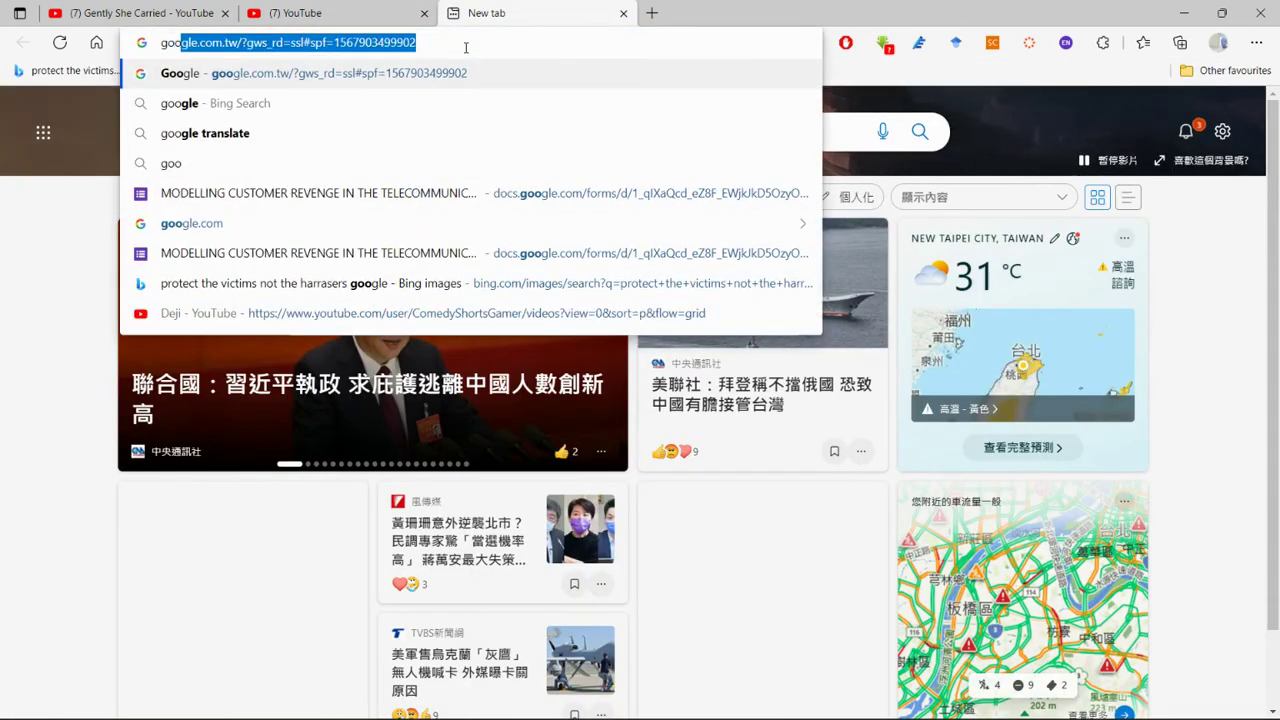
{"action": "key", "text": "Return"}
{"action": "type", "text": "c"}
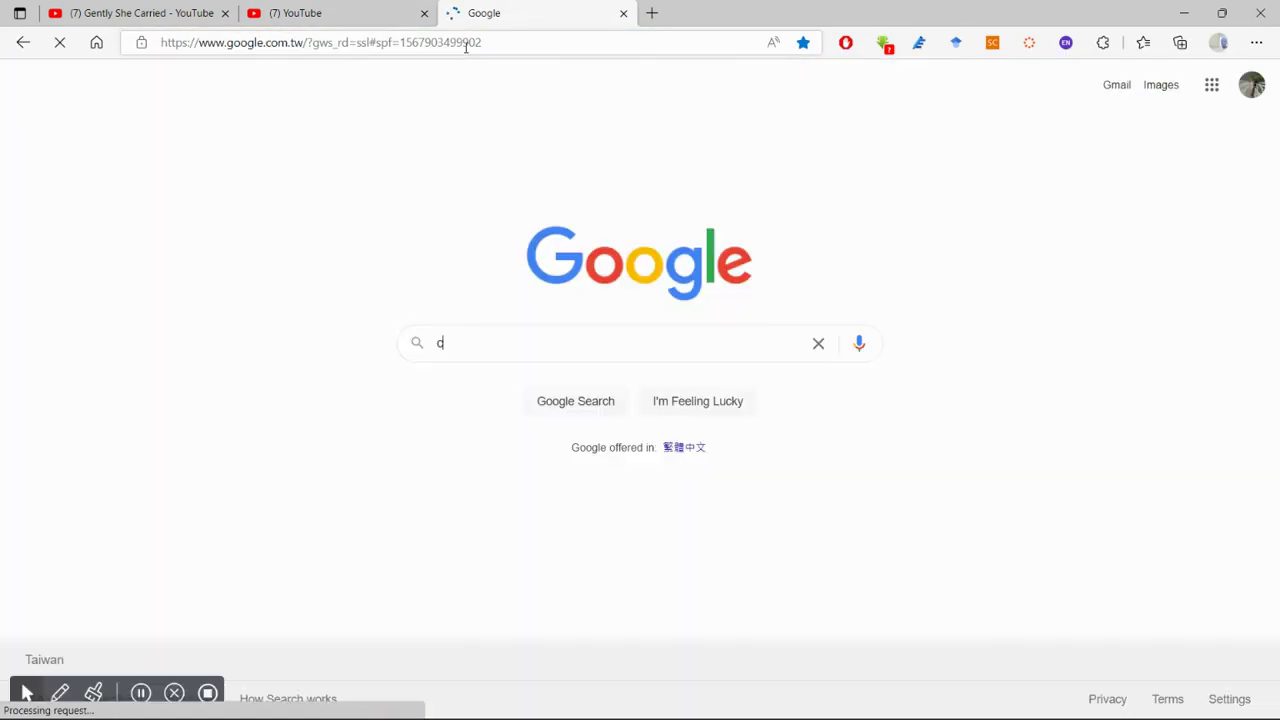
{"action": "type", "text": "r ave1"}
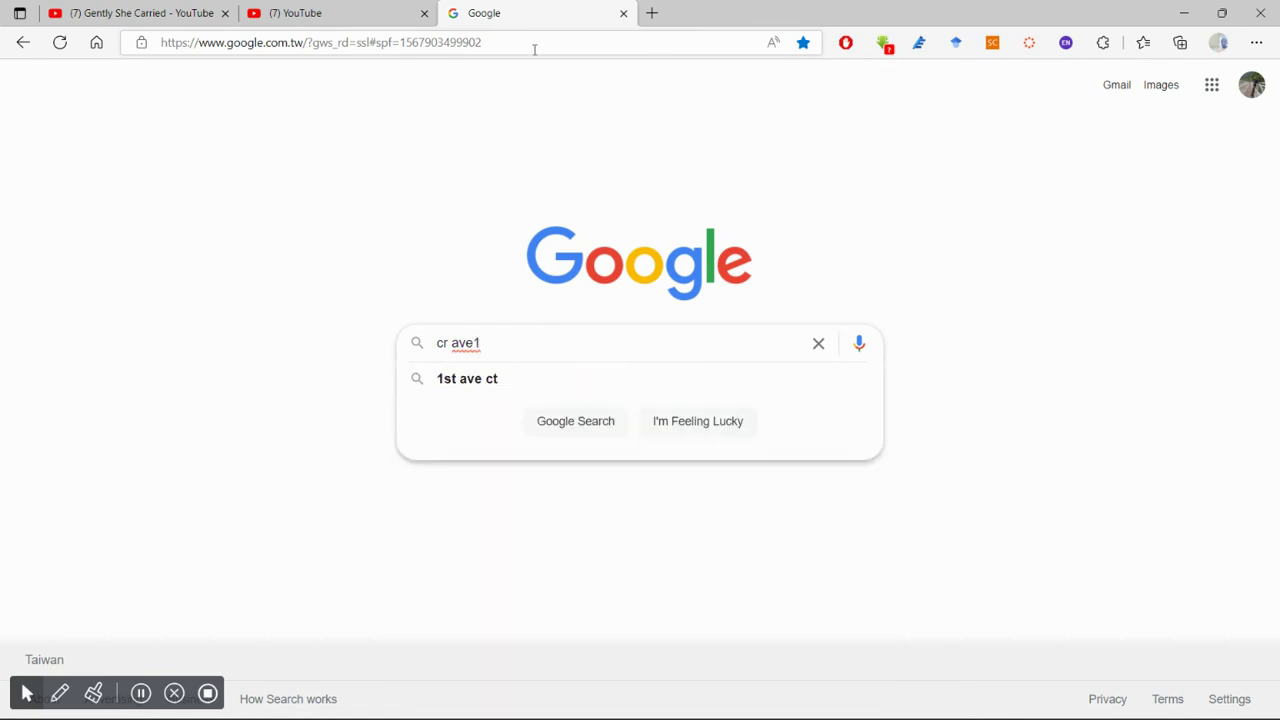
{"action": "key", "text": "BackSpace"}
{"action": "key", "text": "Down"}
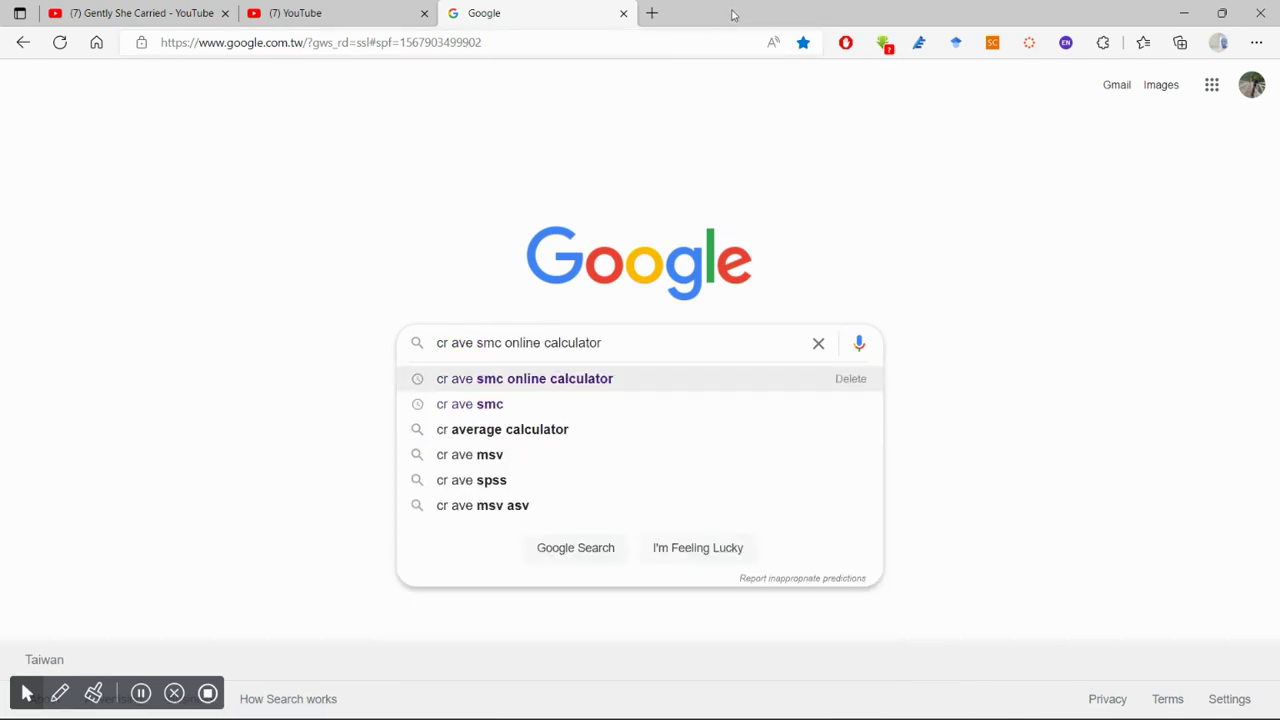
{"action": "key", "text": "Return"}
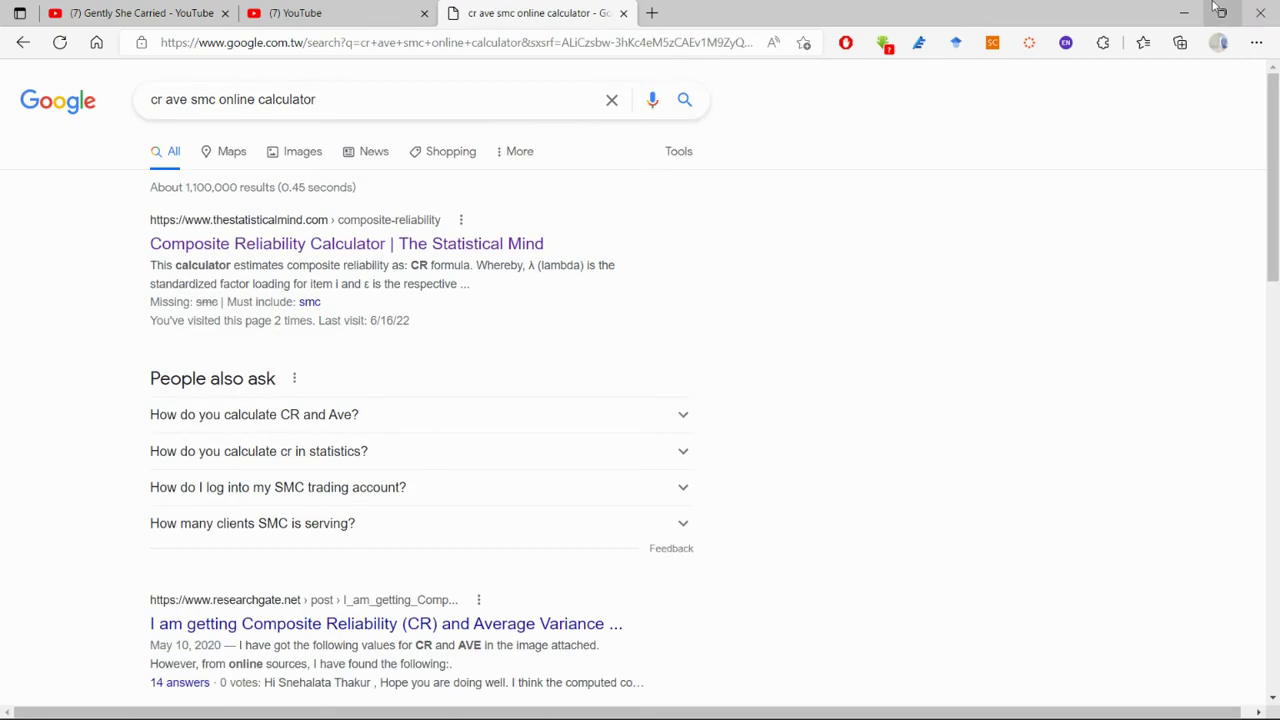
- Open The Statistical Mind's Composite Reliability Calculator page from the search results and launch its calculator
{"action": "left_click", "coordinate": [334, 247]}
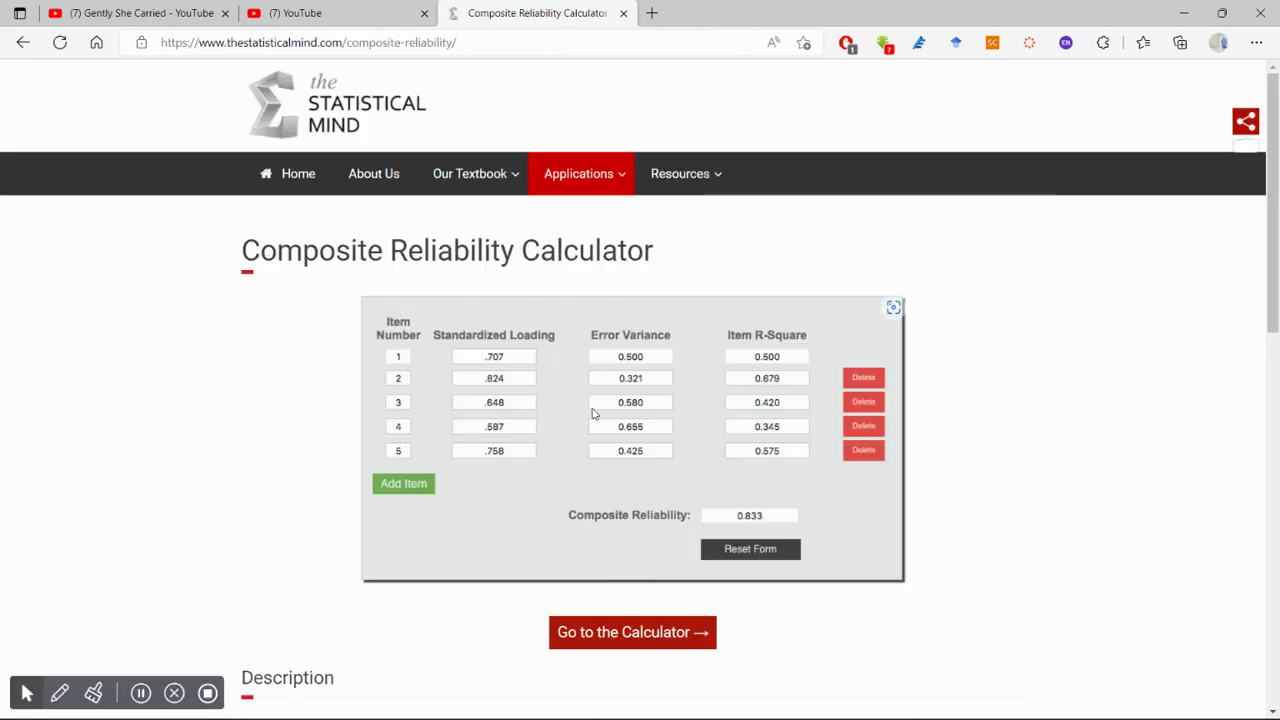
{"action": "scroll", "coordinate": [592, 413], "scroll_direction": "down", "scroll_amount": 3}
{"action": "scroll", "coordinate": [595, 410], "scroll_direction": "up", "scroll_amount": 3}
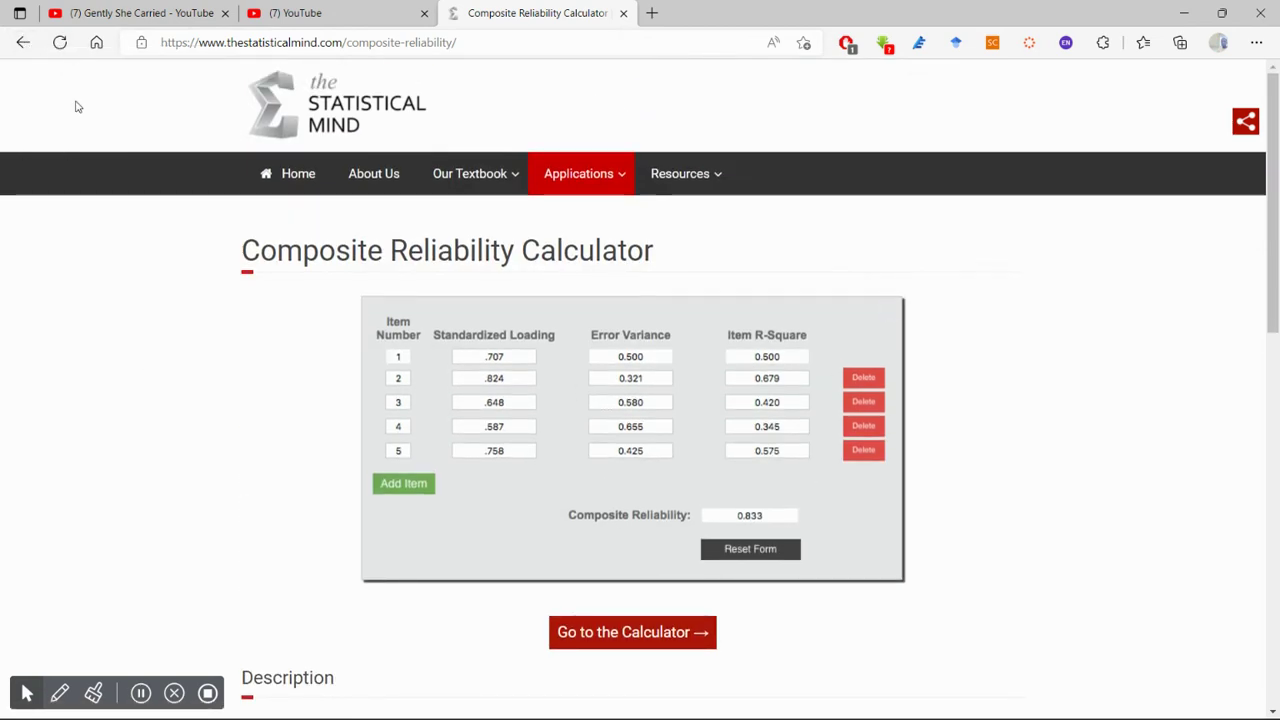
{"action": "scroll", "coordinate": [617, 563], "scroll_direction": "down", "scroll_amount": 1}
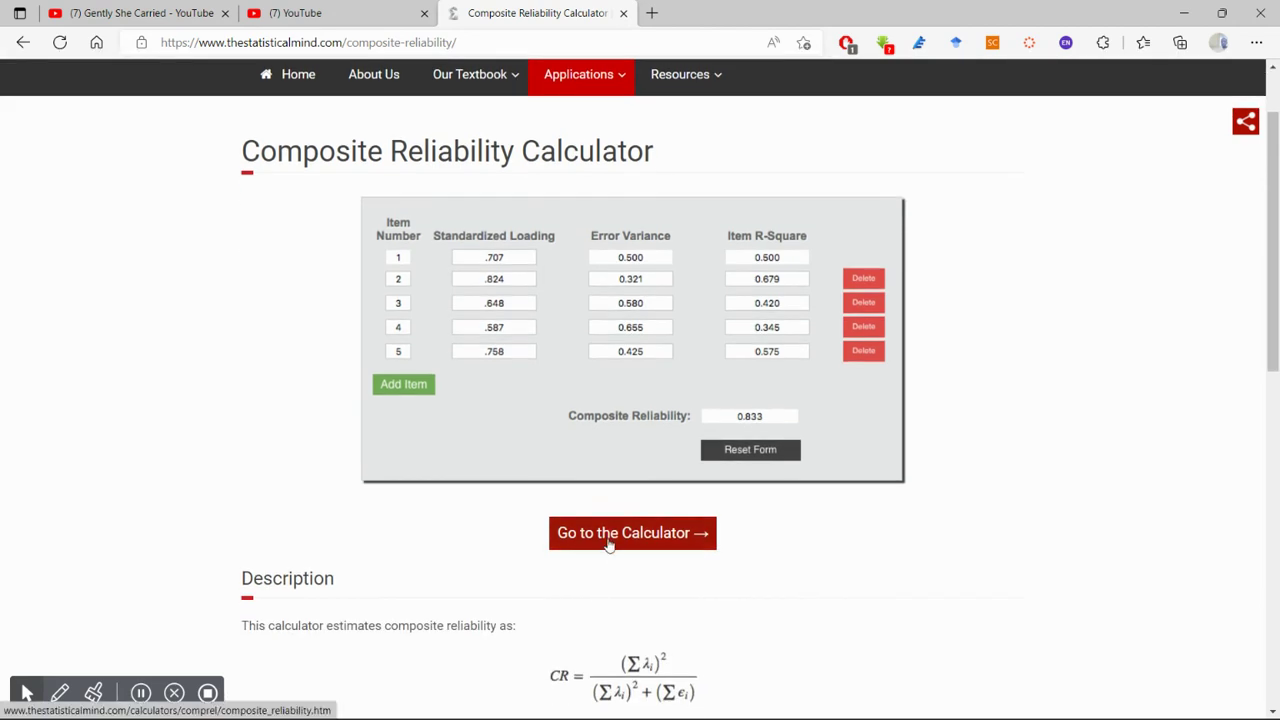
{"action": "left_click", "coordinate": [609, 540]}
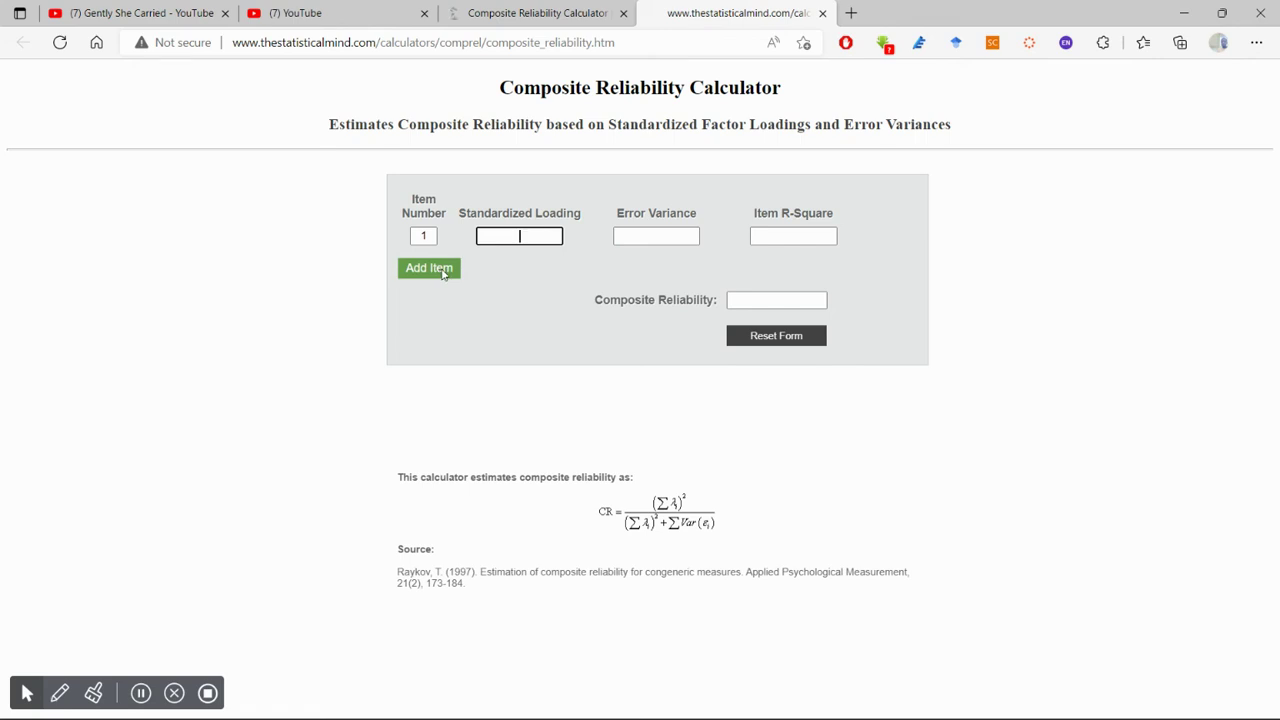
- Shrink the calculator's browser window and place it beside SmartPLS with the outer loadings of the run in view
{"action": "mouse_move", "coordinate": [988, 20]}
{"action": "left_mouse_down"}
{"action": "mouse_move", "coordinate": [1040, 28]}
{"action": "mouse_move", "coordinate": [788, 46]}
{"action": "mouse_move", "coordinate": [860, 54]}
{"action": "mouse_move", "coordinate": [990, 38]}
{"action": "left_mouse_up"}
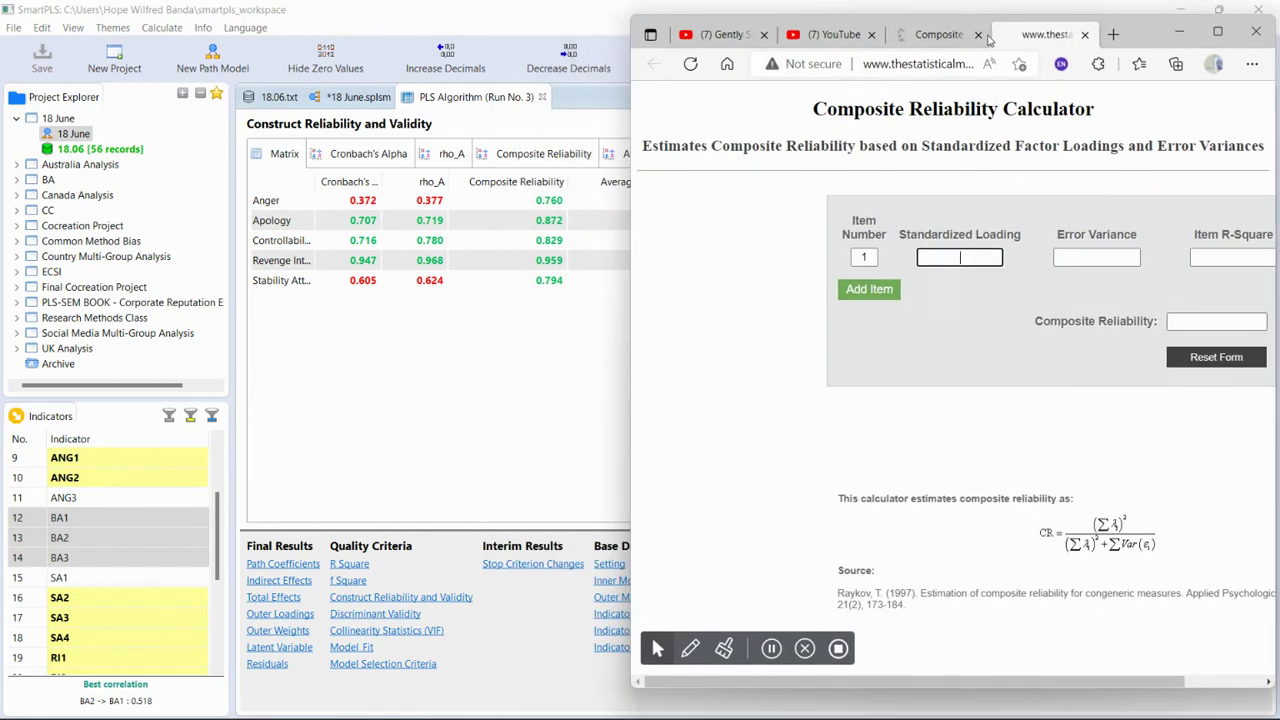
{"action": "left_click", "coordinate": [286, 615]}
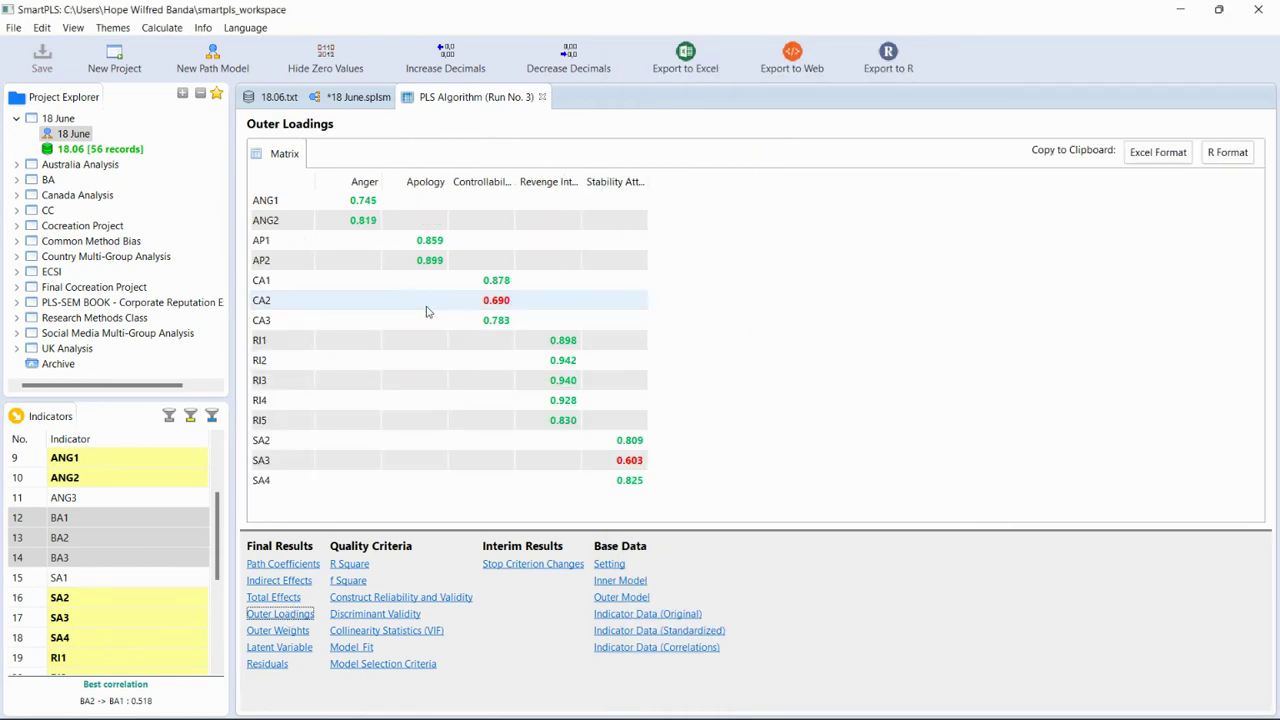
{"action": "mouse_move", "coordinate": [832, 697]}
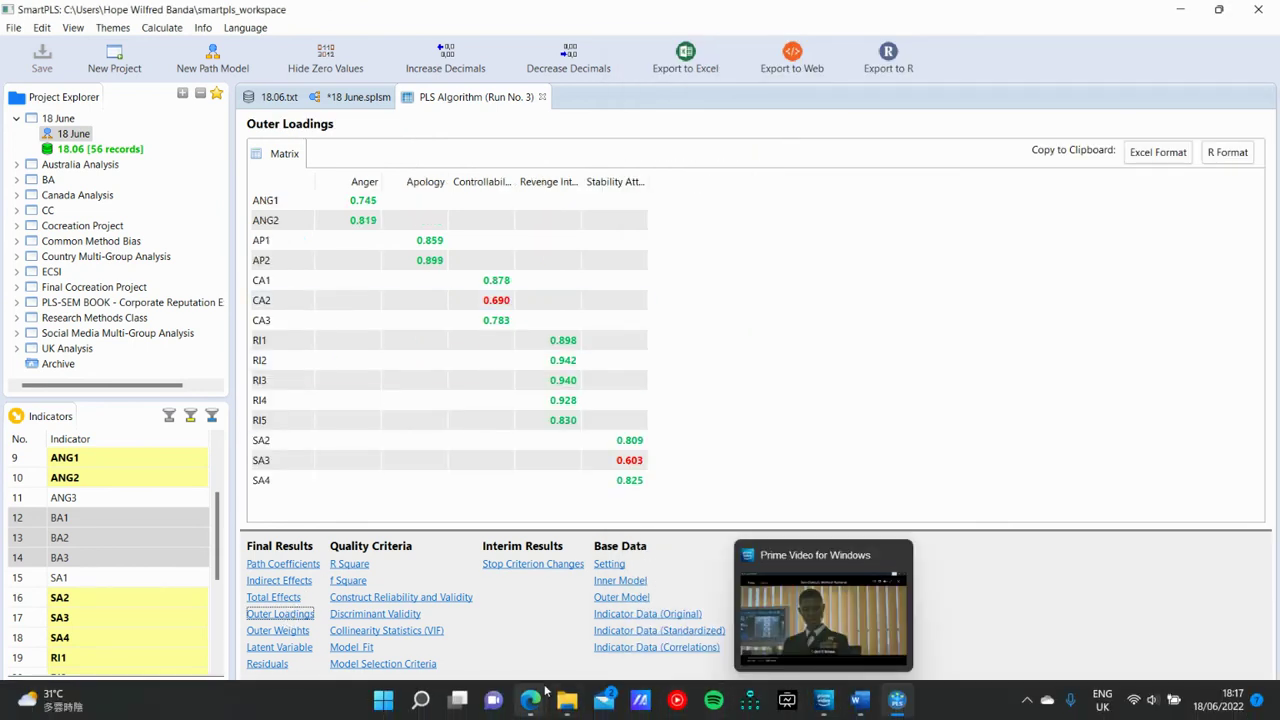
{"action": "mouse_move", "coordinate": [530, 700]}
{"action": "left_click", "coordinate": [470, 630]}
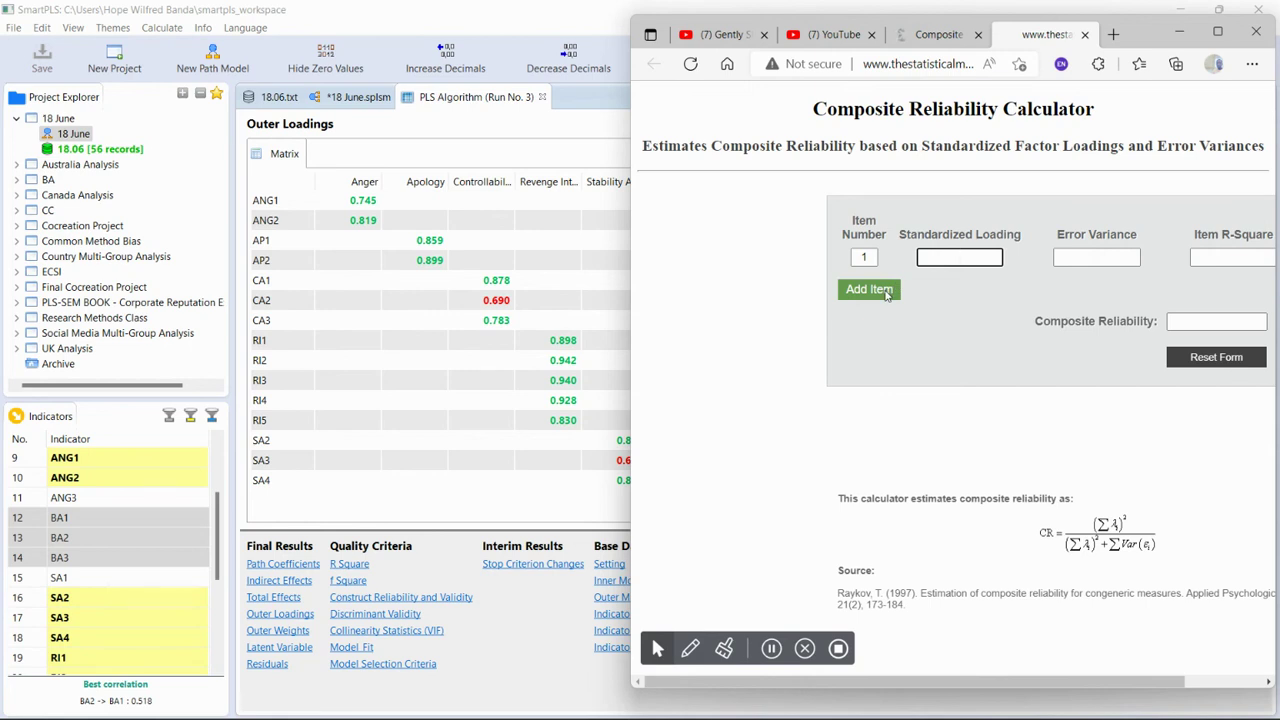
- Add a second item to the calculator and enter Anger's standardized loadings, 0.745 for item 1 and 0.819 for item 2
{"action": "left_click", "coordinate": [886, 292]}
{"action": "left_click", "coordinate": [962, 258]}
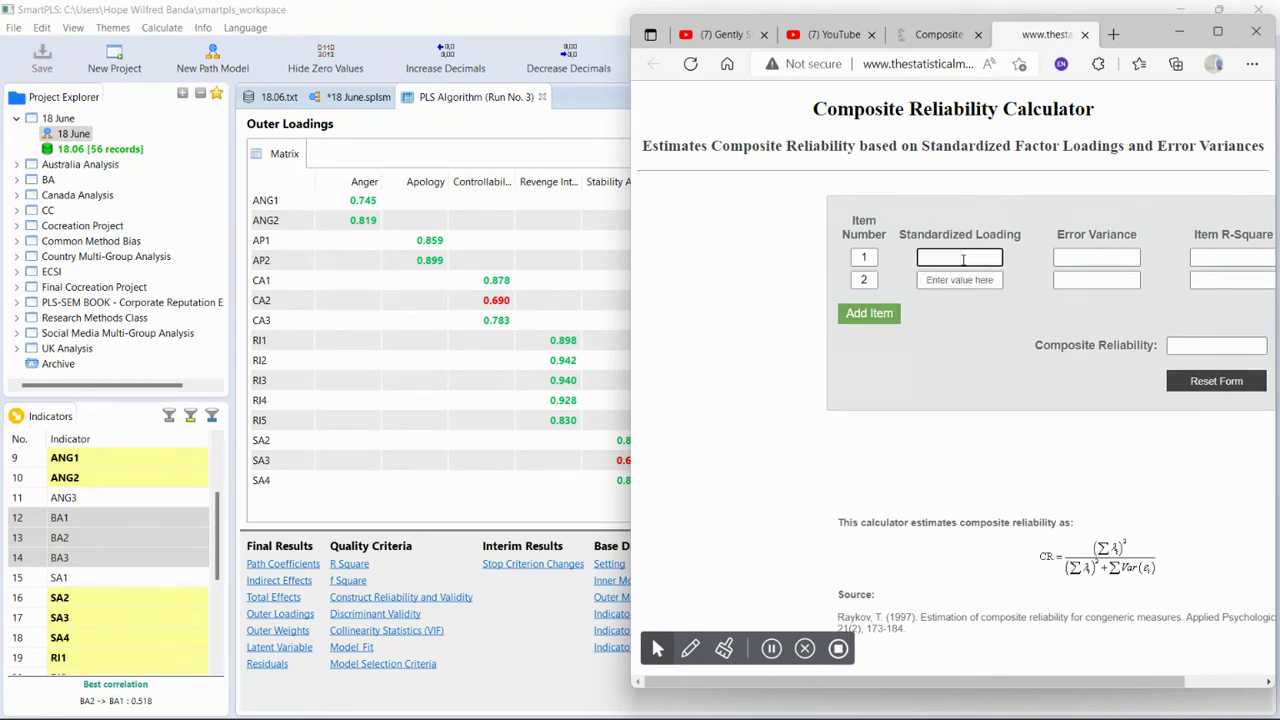
{"action": "type", "text": "0.745"}
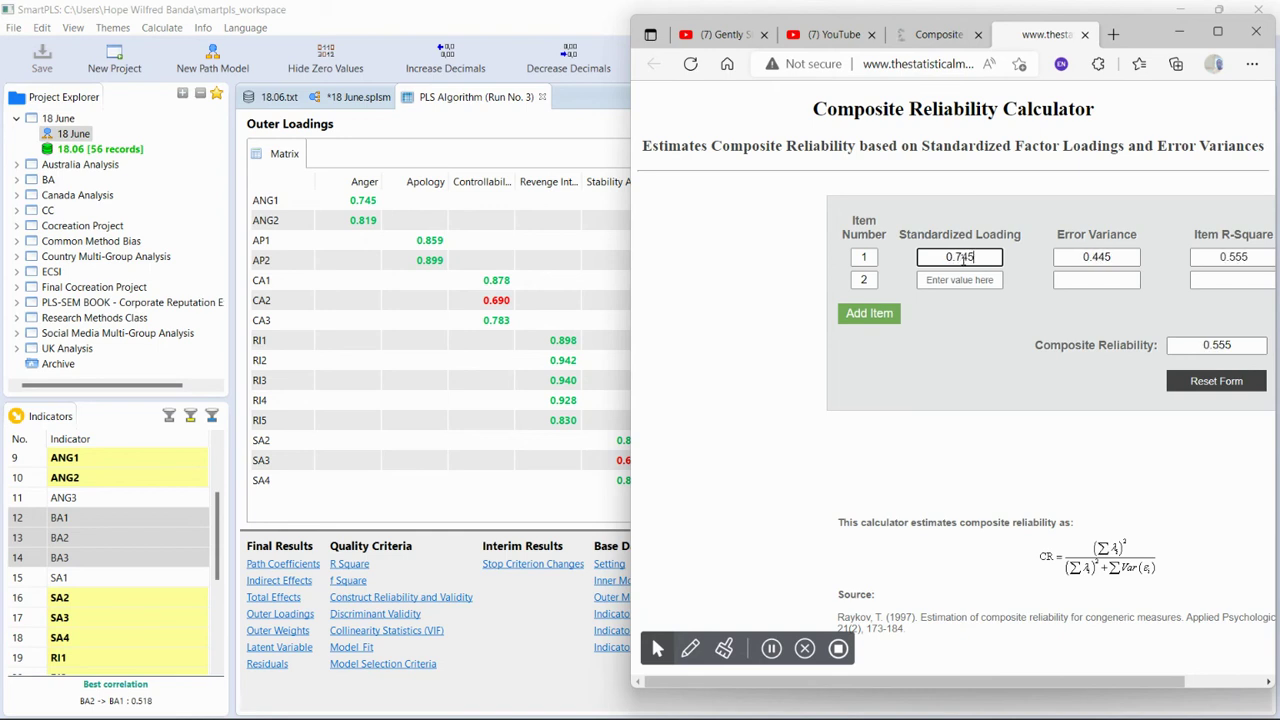
{"action": "left_click", "coordinate": [969, 281]}
{"action": "type", "text": "0.819"}
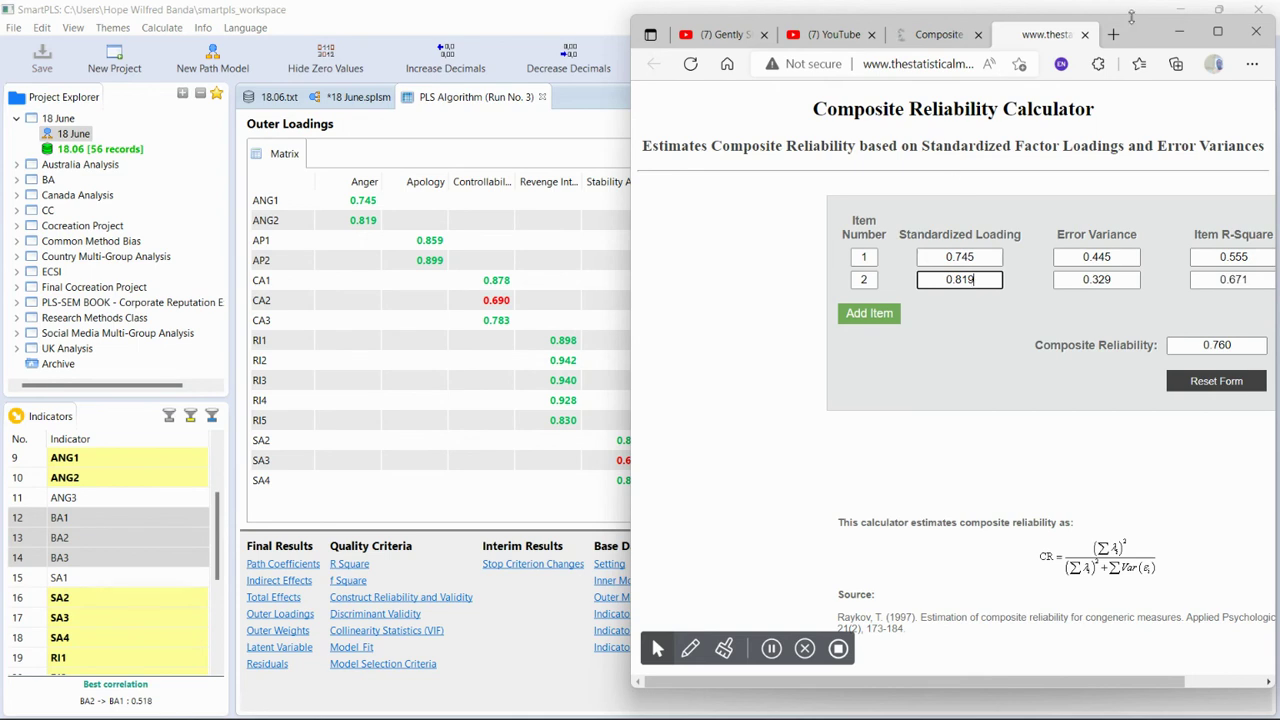
- Enlarge the calculator window to inspect the computed composite reliability, then minimize it to return to SmartPLS
{"action": "left_click_drag", "start_coordinate": [1148, 36], "coordinate": [760, 80]}
{"action": "left_click", "coordinate": [820, 77]}
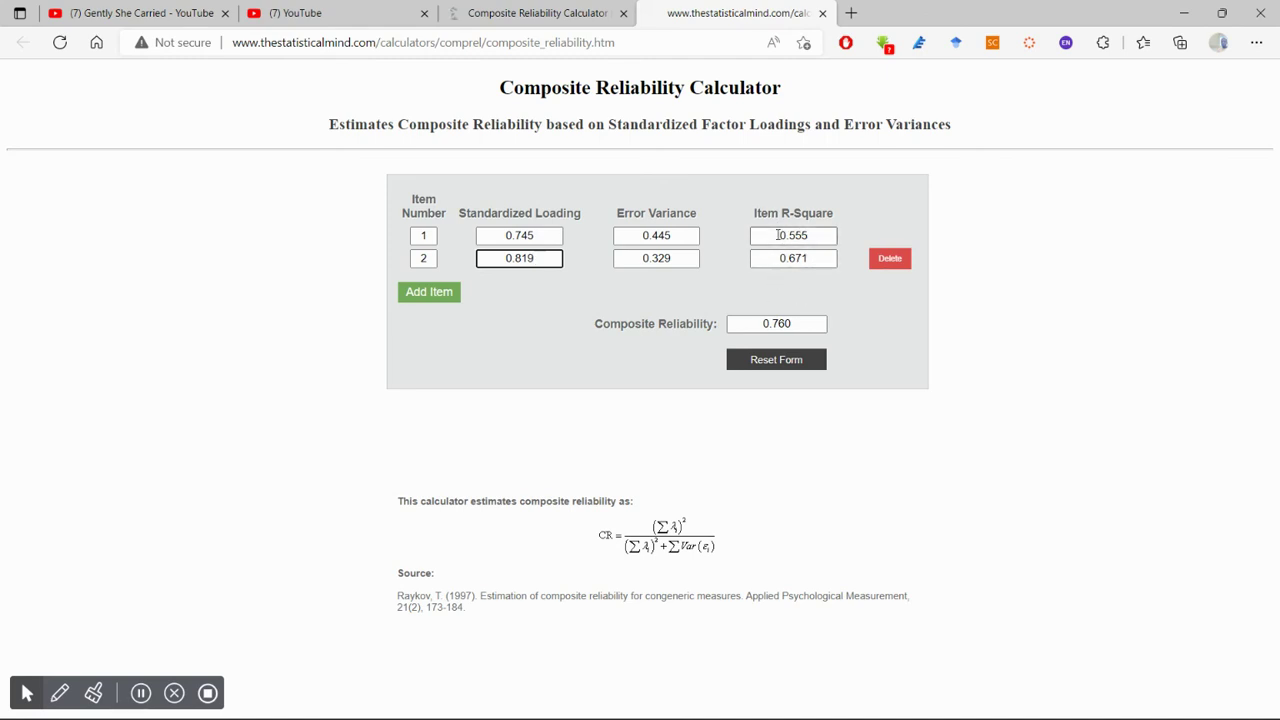
{"action": "double_click", "coordinate": [777, 324]}
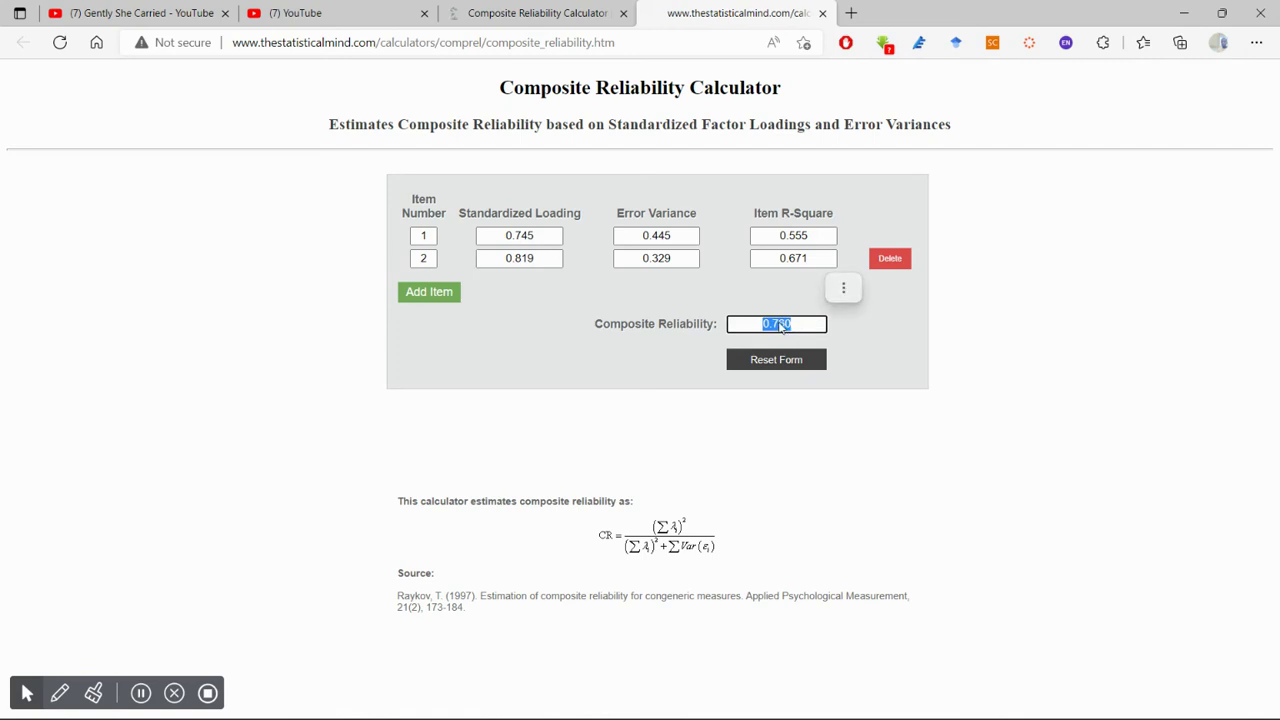
{"action": "left_click", "coordinate": [1183, 12]}
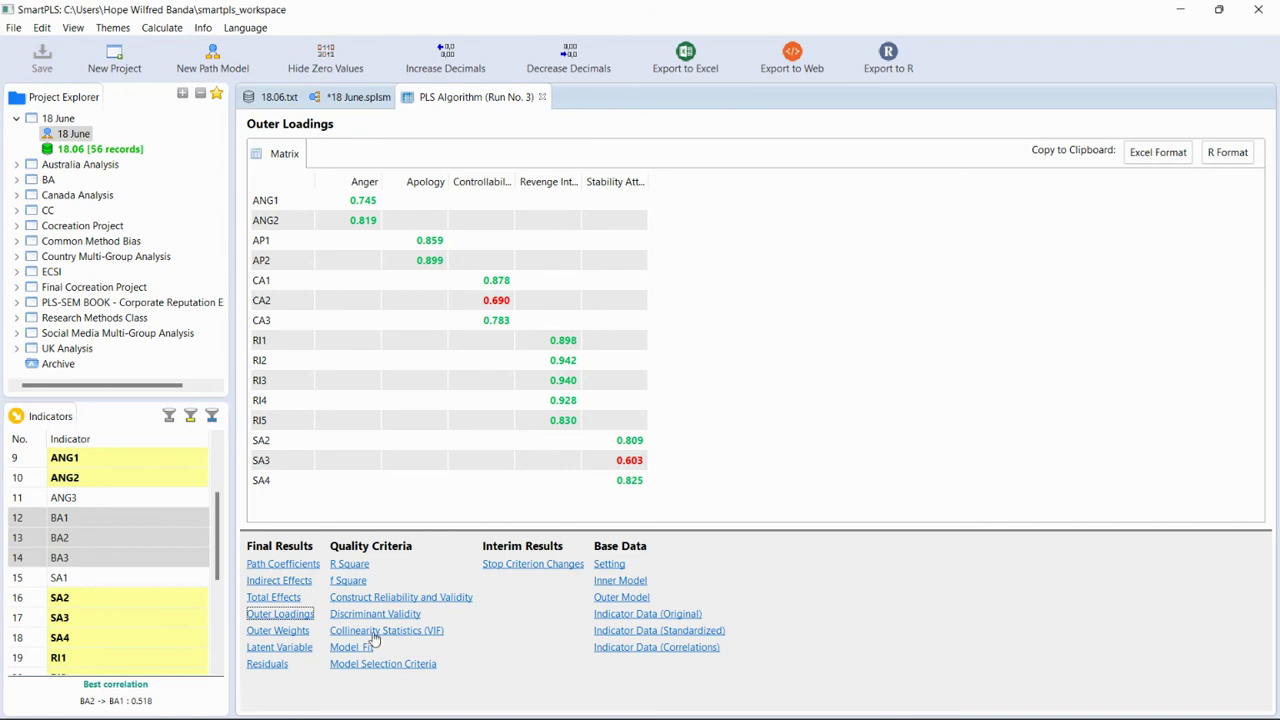
- Compare the calculated composite reliability with the construct reliability and validity results, and review the outer loadings again
{"action": "left_click", "coordinate": [380, 600]}
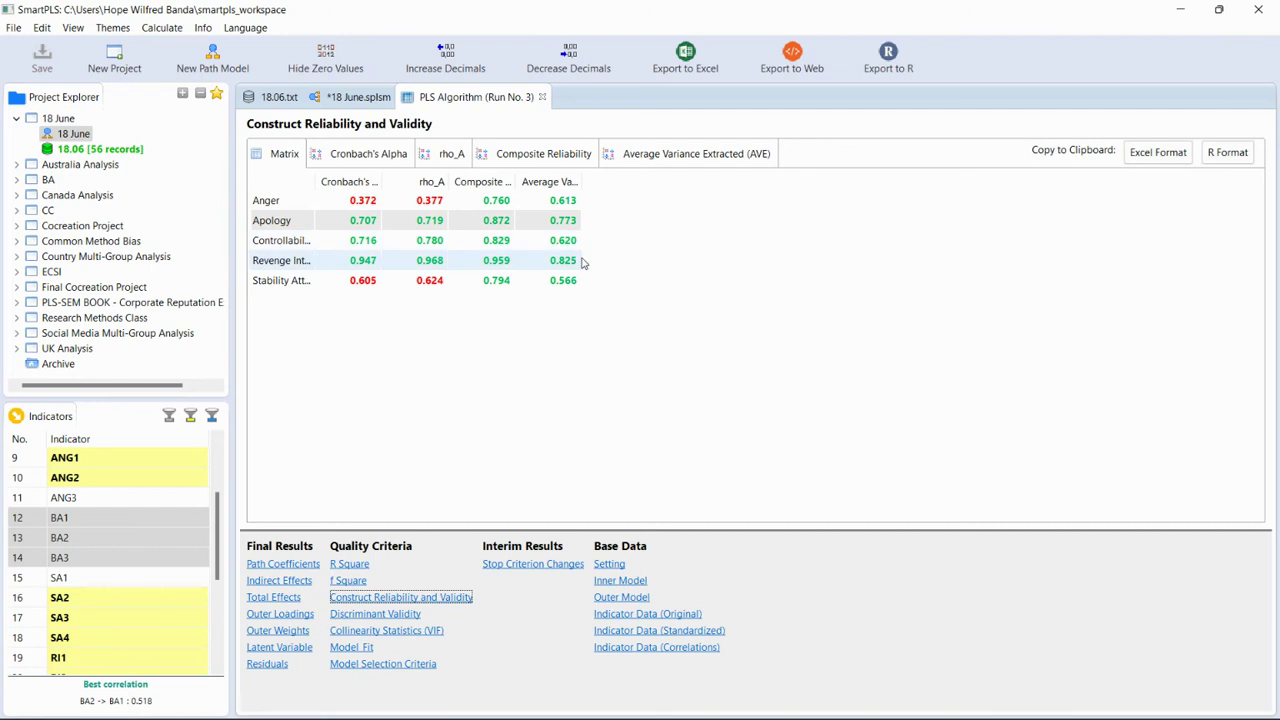
{"action": "left_click", "coordinate": [279, 616]}
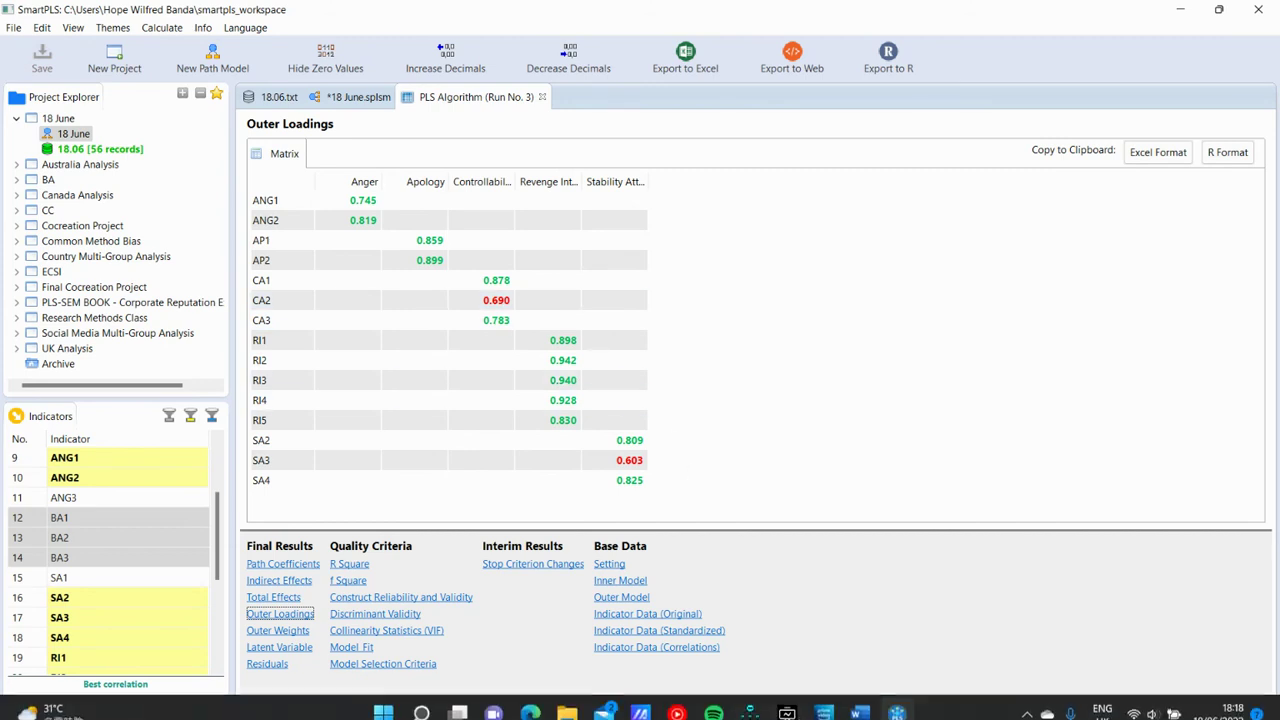
{"action": "mouse_move", "coordinate": [890, 705]}
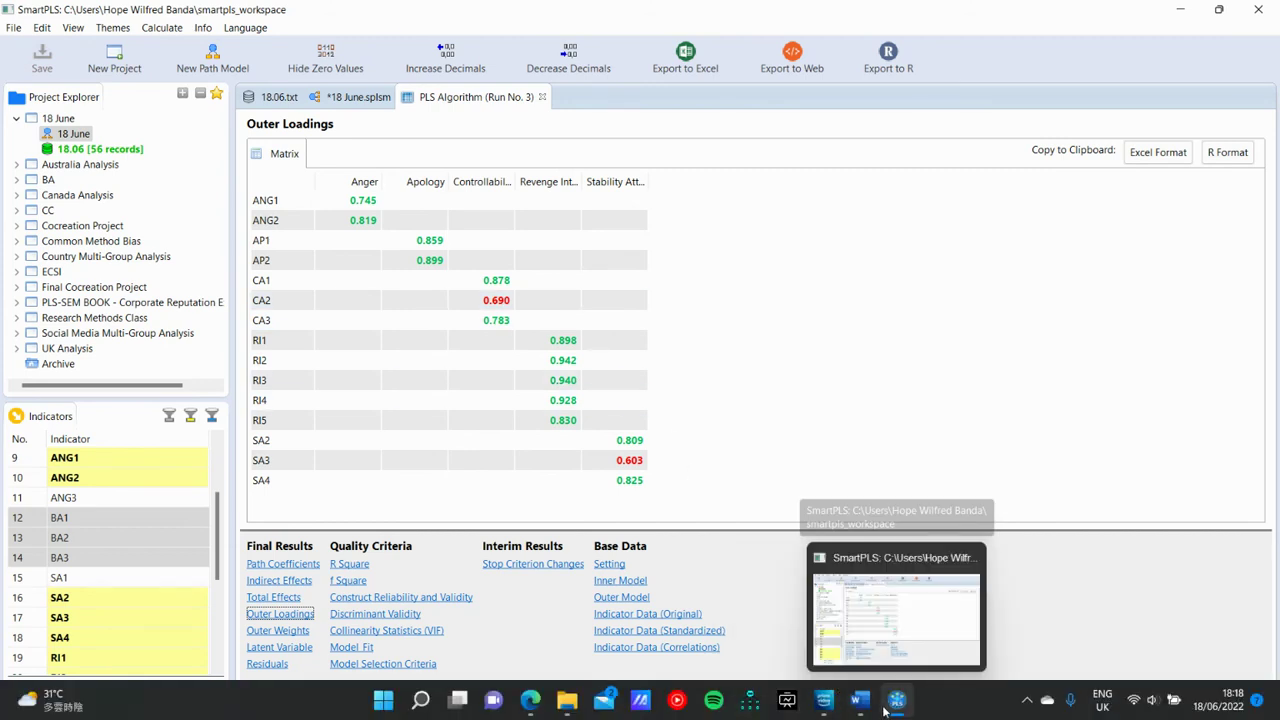
{"action": "mouse_move", "coordinate": [527, 703]}
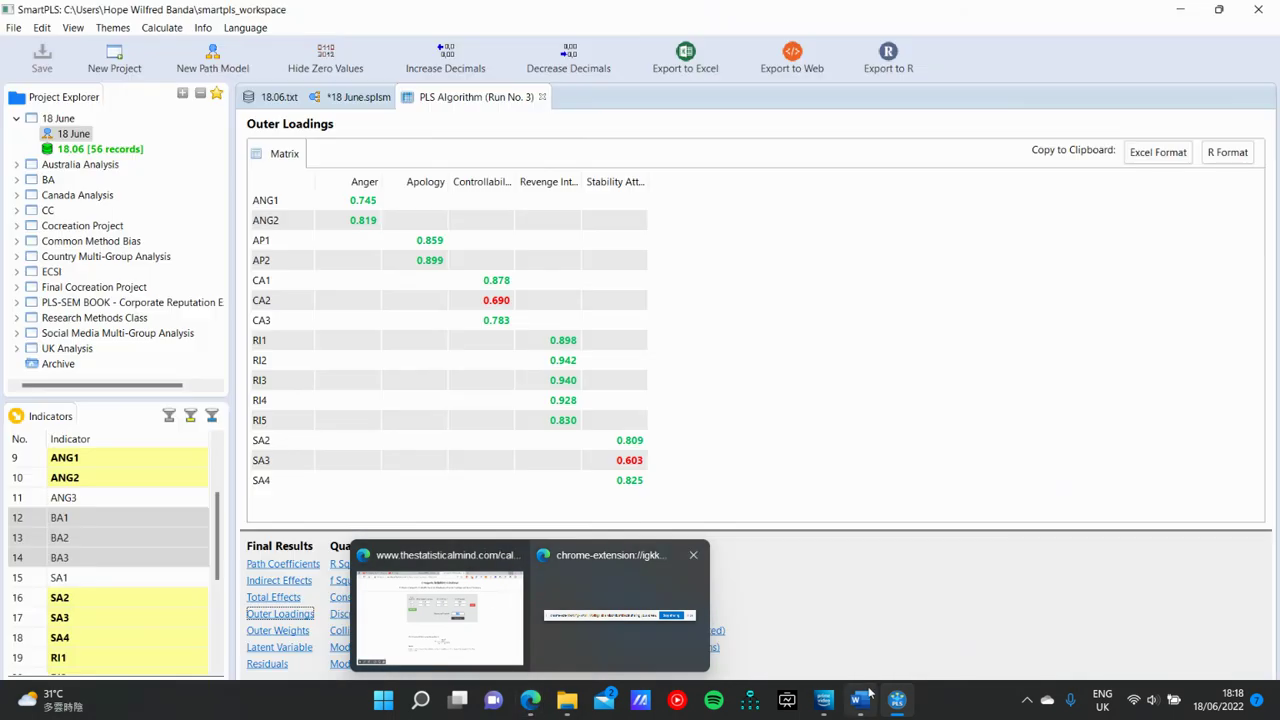
{"action": "left_click", "coordinate": [352, 97]}
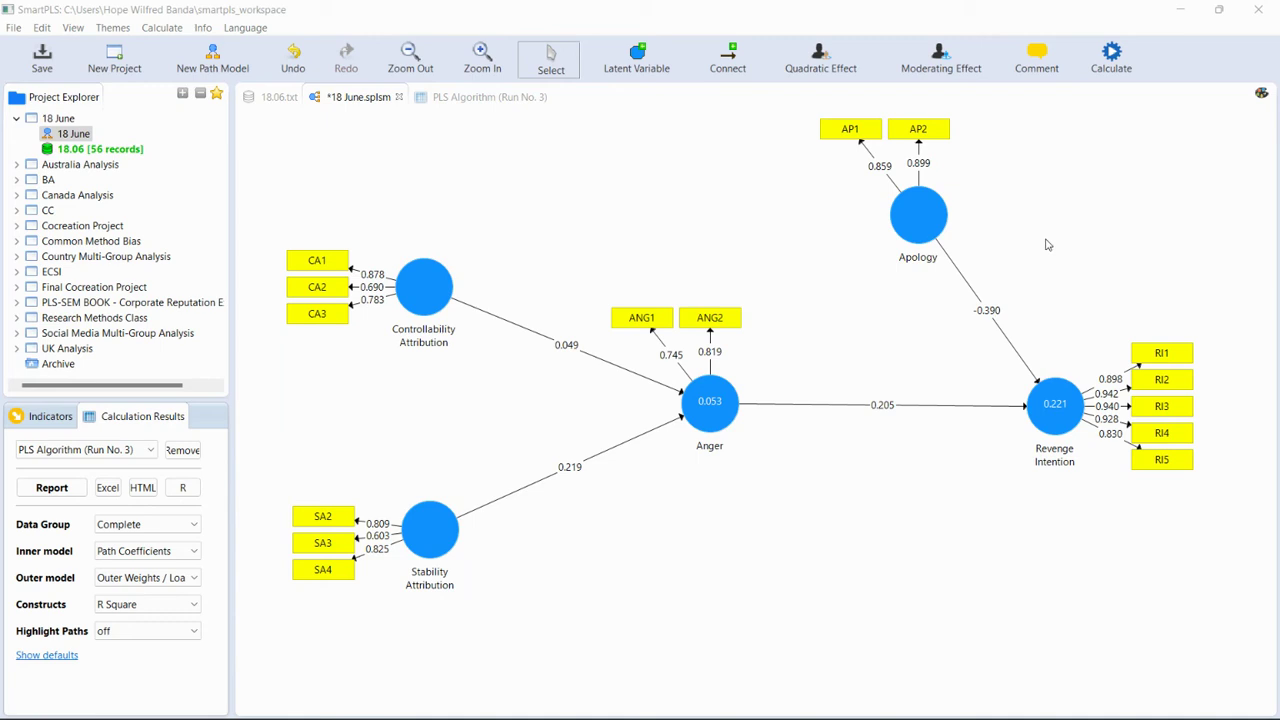
{"action": "left_click", "coordinate": [1041, 404]}
{"action": "right_click", "coordinate": [1041, 404]}
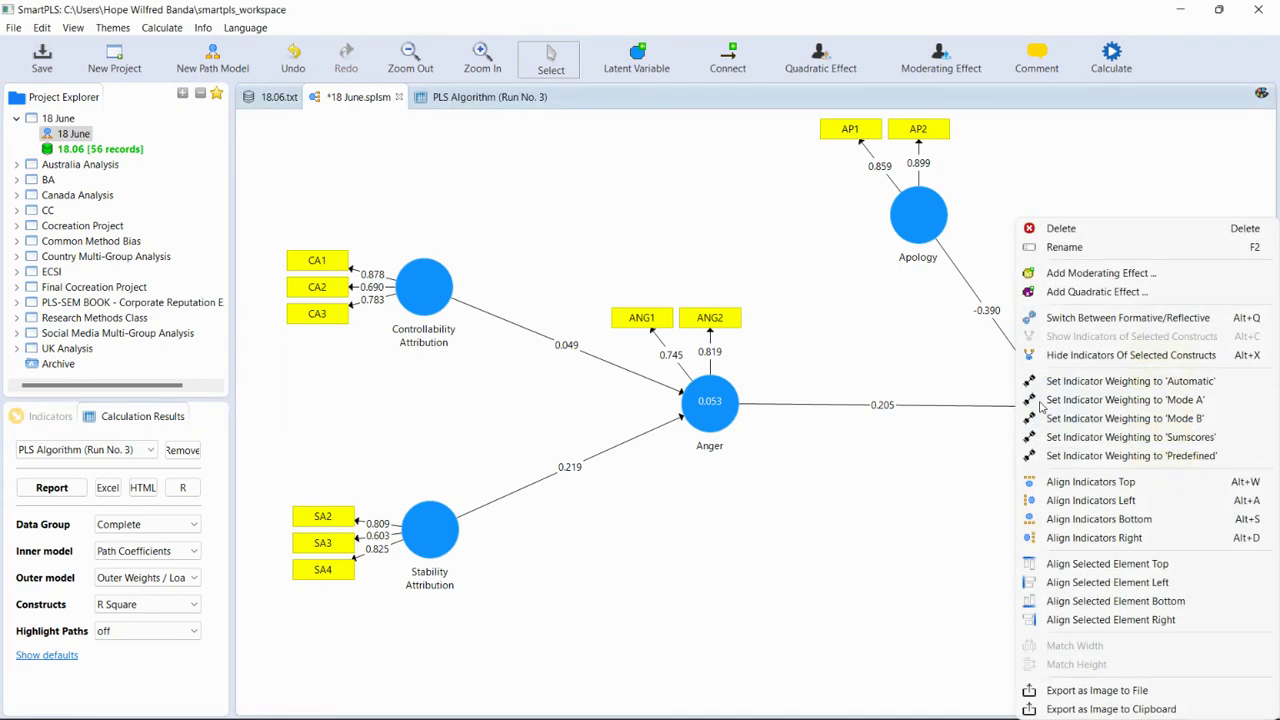
{"action": "left_click", "coordinate": [1060, 273]}
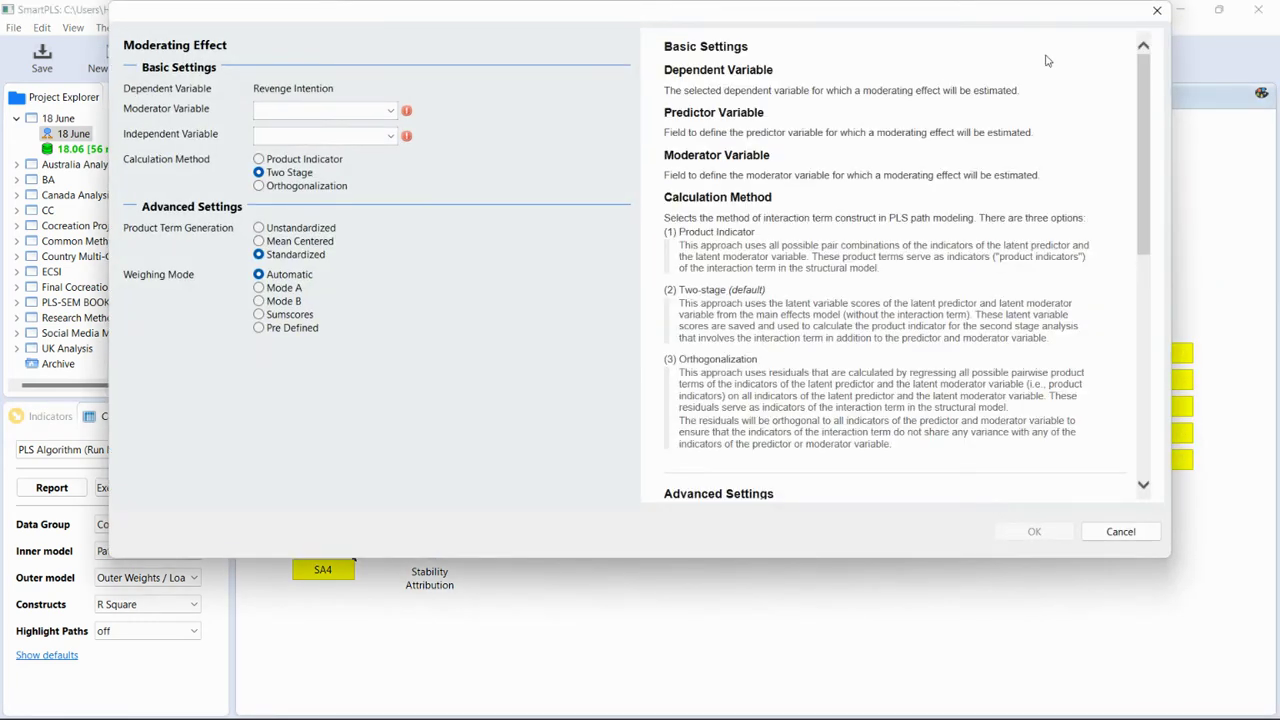
{"action": "left_click", "coordinate": [1157, 11]}
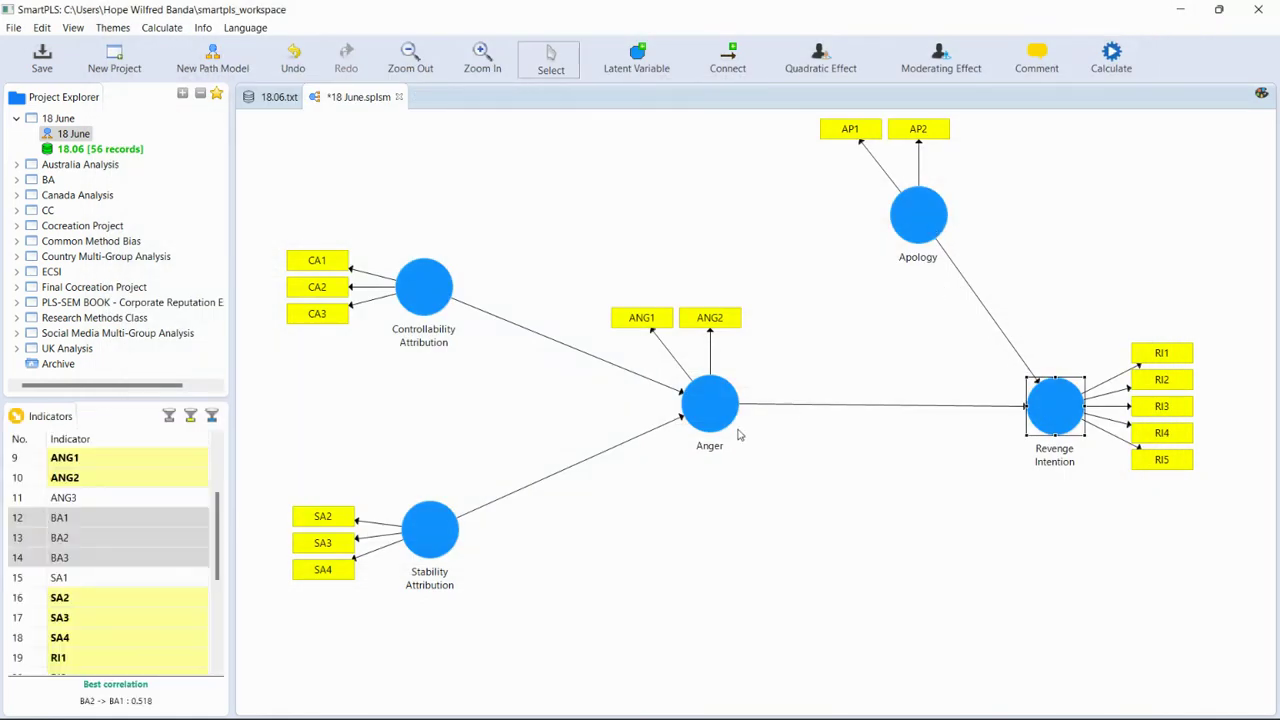
{"action": "right_click", "coordinate": [1050, 407]}
{"action": "left_click", "coordinate": [1075, 275]}
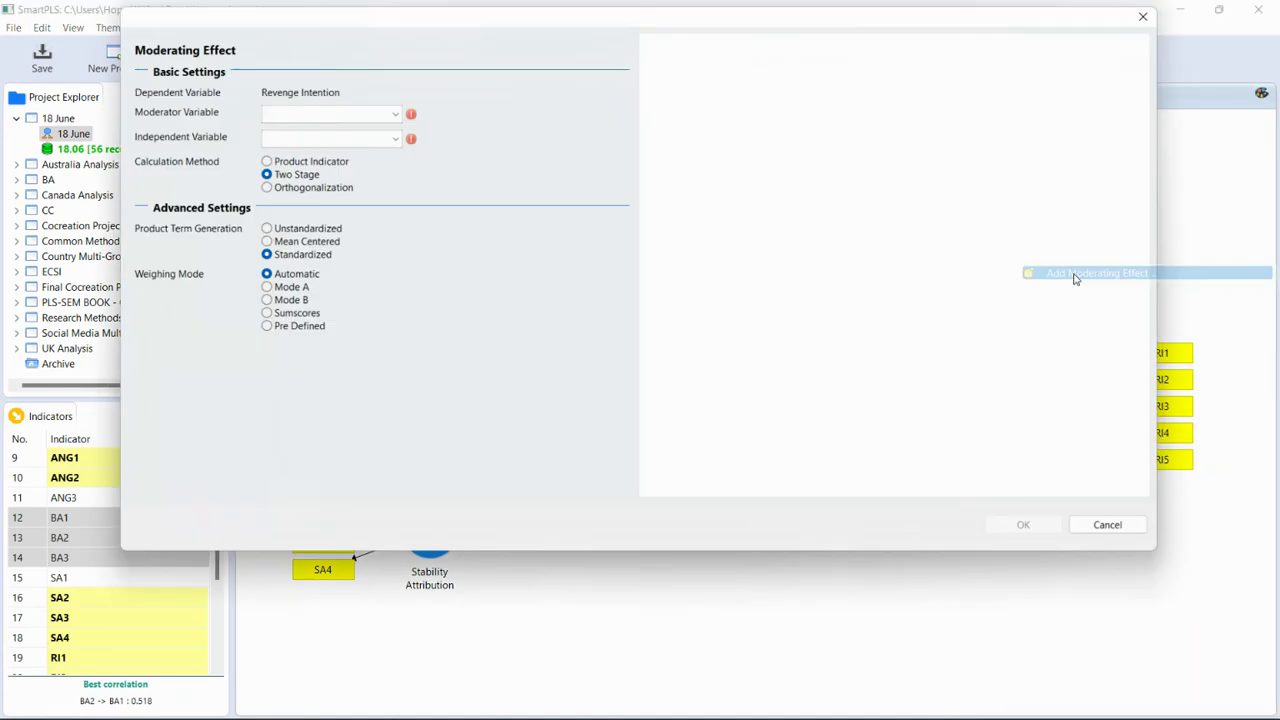
{"action": "left_click", "coordinate": [1156, 30]}
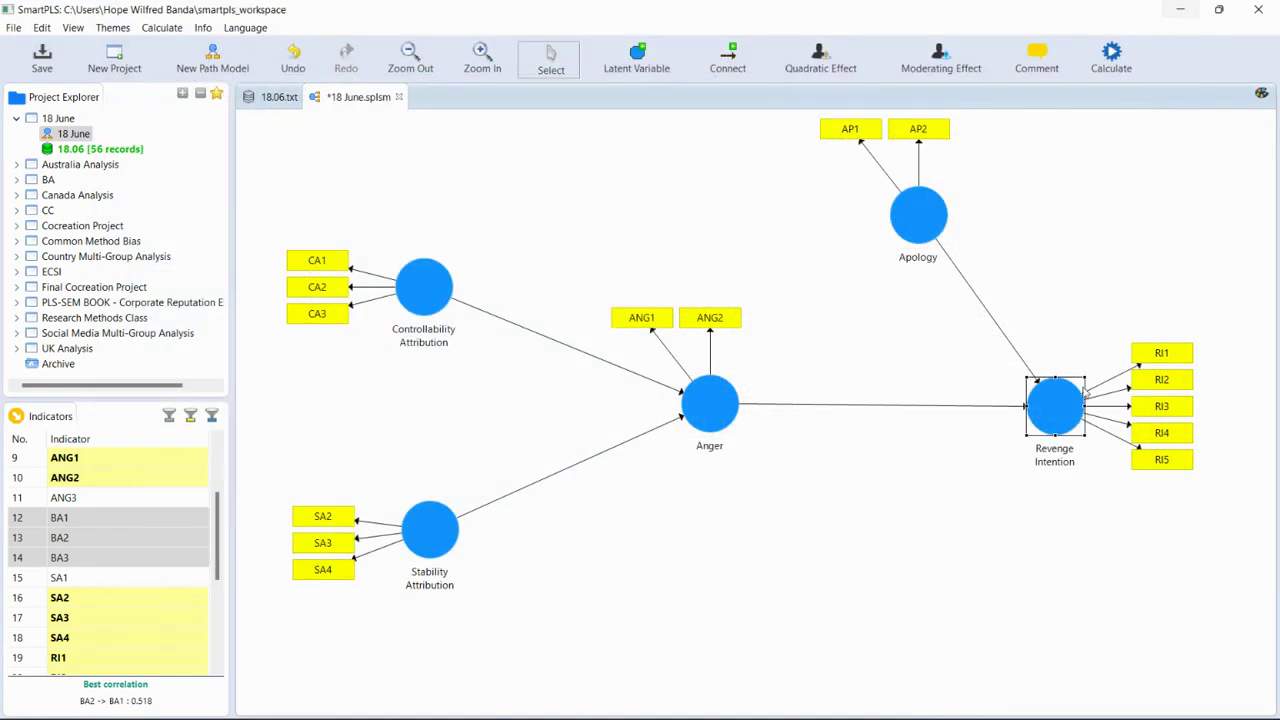
- Add a two-stage, standardized moderating effect on Revenge Intention with Apology as the moderator variable and Anger as the independent variable
{"action": "right_click", "coordinate": [1072, 410]}
{"action": "left_click", "coordinate": [1098, 272]}
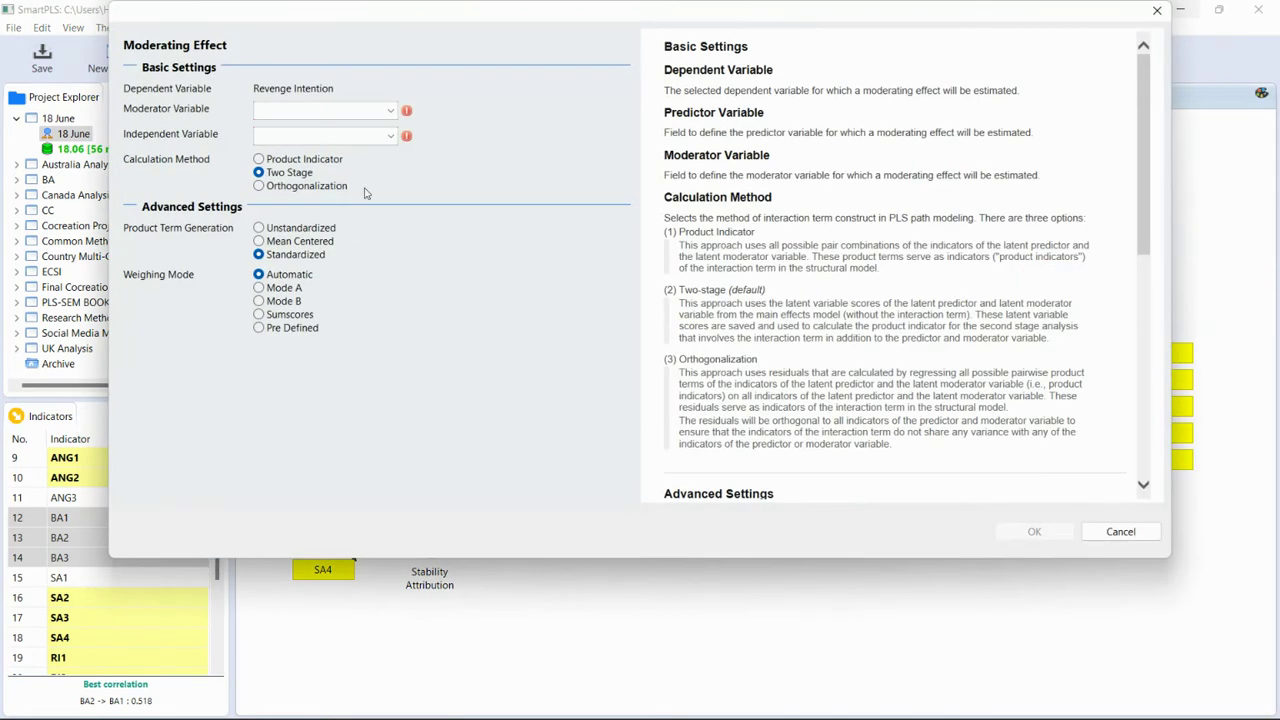
{"action": "left_click", "coordinate": [355, 111]}
{"action": "left_click", "coordinate": [350, 128]}
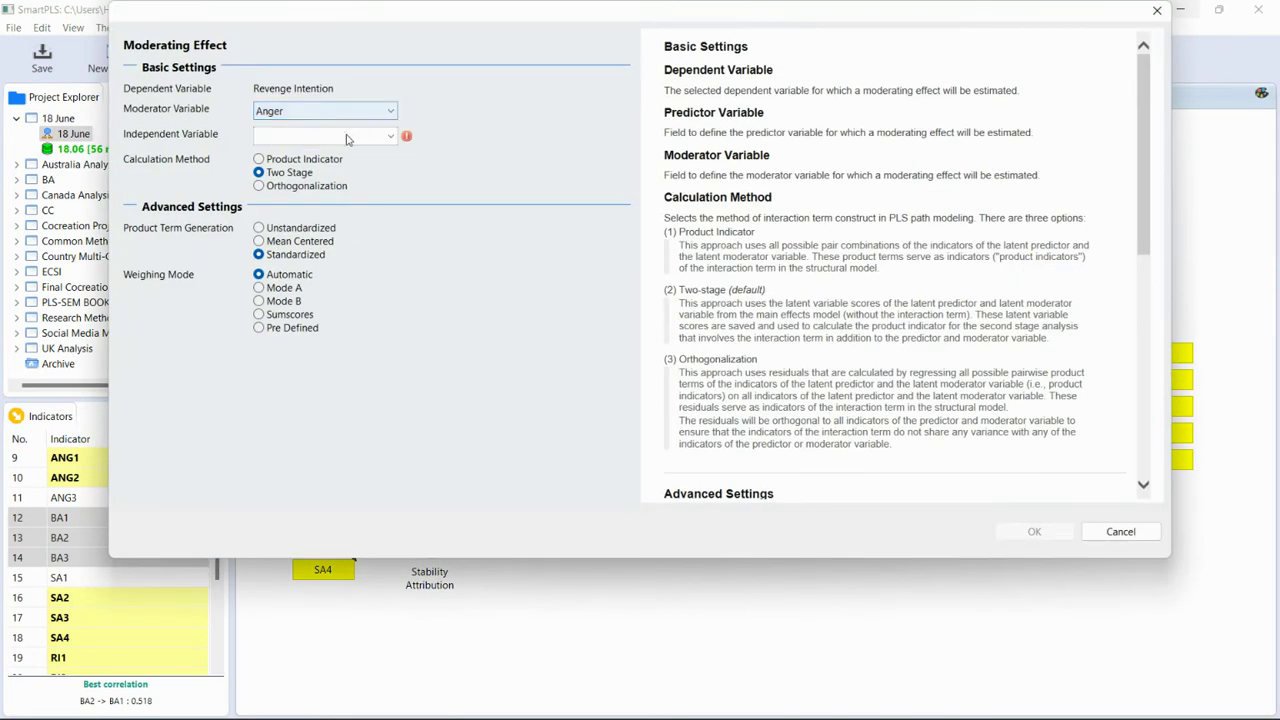
{"action": "left_click", "coordinate": [345, 138]}
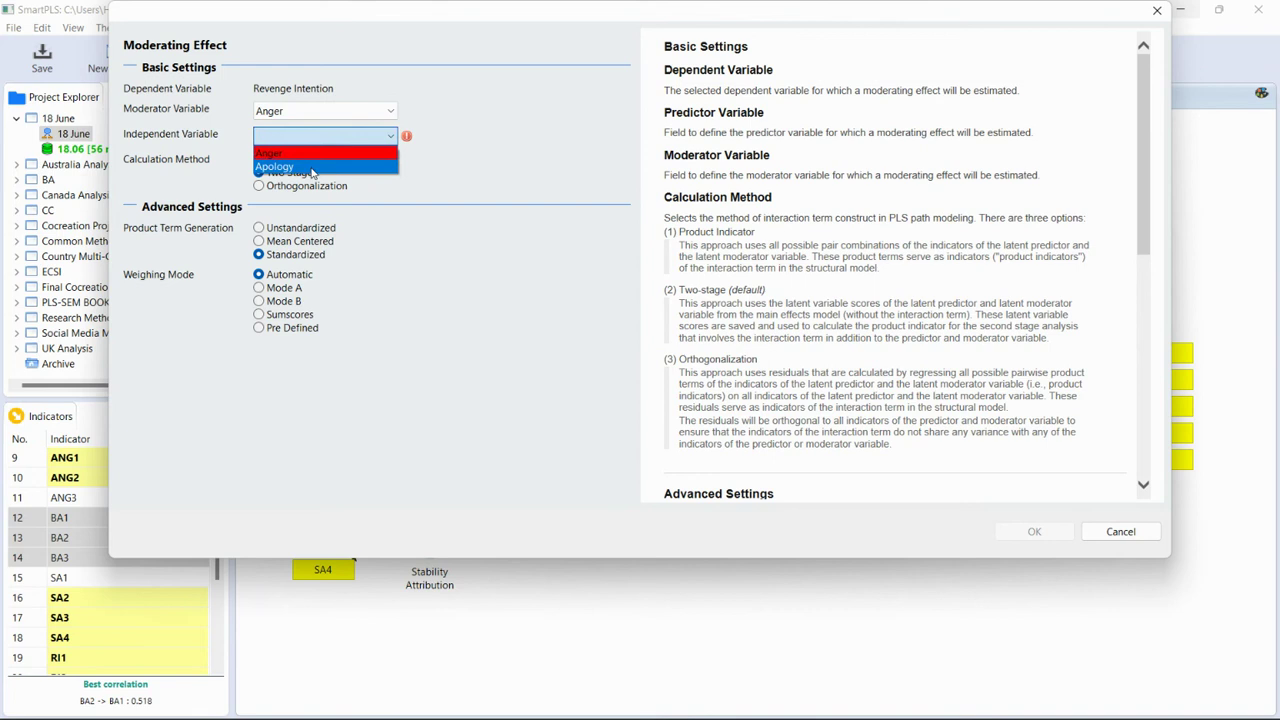
{"action": "left_click", "coordinate": [313, 112]}
{"action": "left_click", "coordinate": [313, 112]}
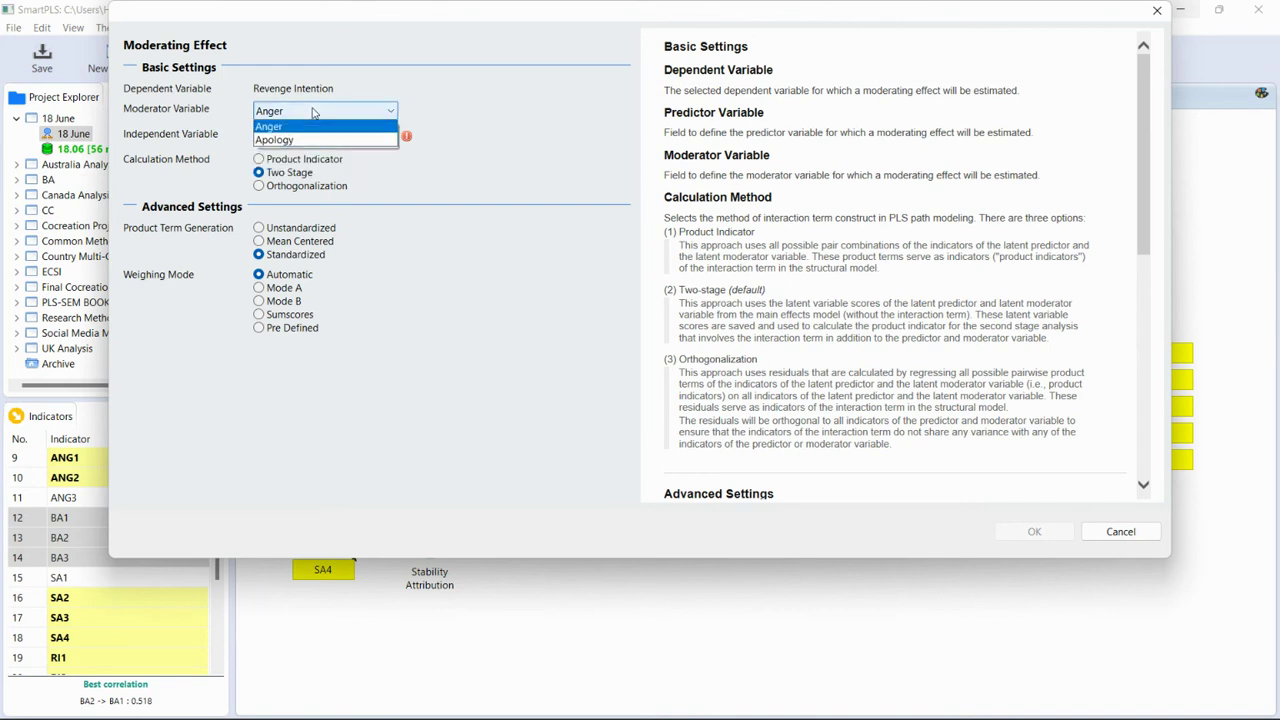
{"action": "left_click", "coordinate": [307, 142]}
{"action": "left_click", "coordinate": [308, 135]}
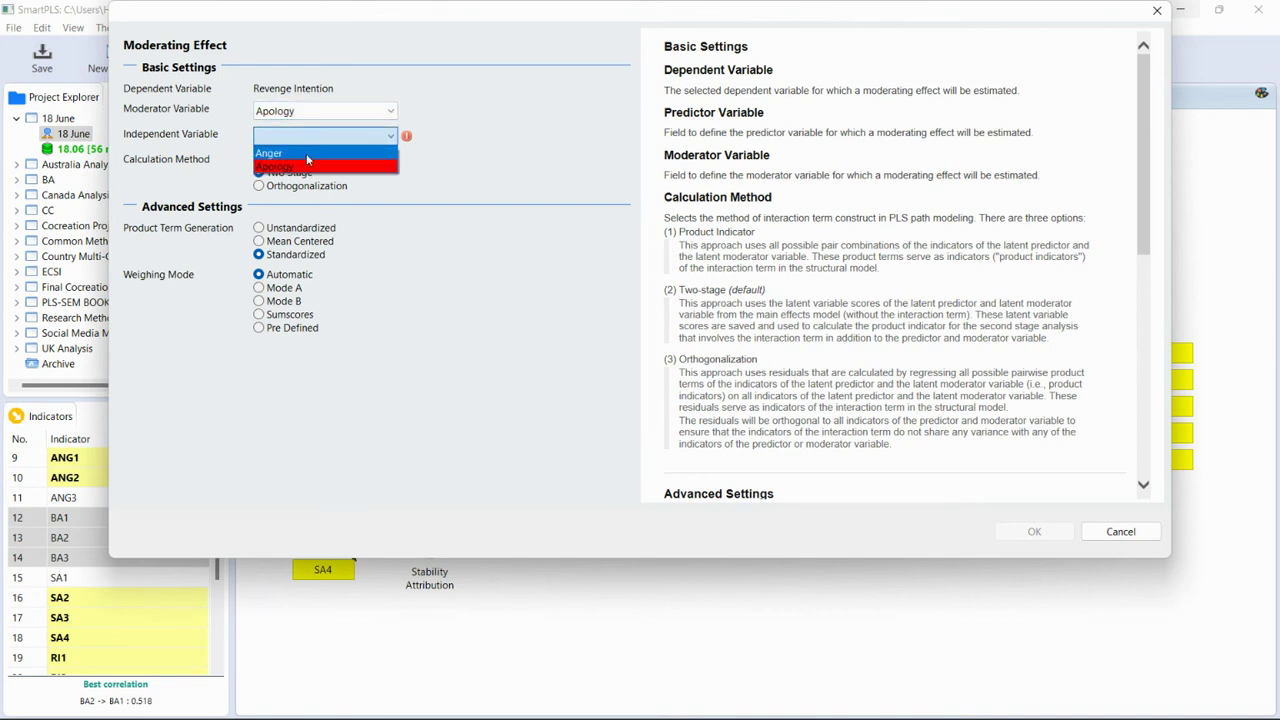
{"action": "left_click", "coordinate": [307, 155]}
{"action": "left_click", "coordinate": [1022, 531]}
- Place the new moderating effect below the path from Anger to Revenge Intention and rename it AP*ANG
{"action": "left_click_drag", "start_coordinate": [1015, 478], "coordinate": [862, 566]}
{"action": "right_click", "coordinate": [862, 570]}
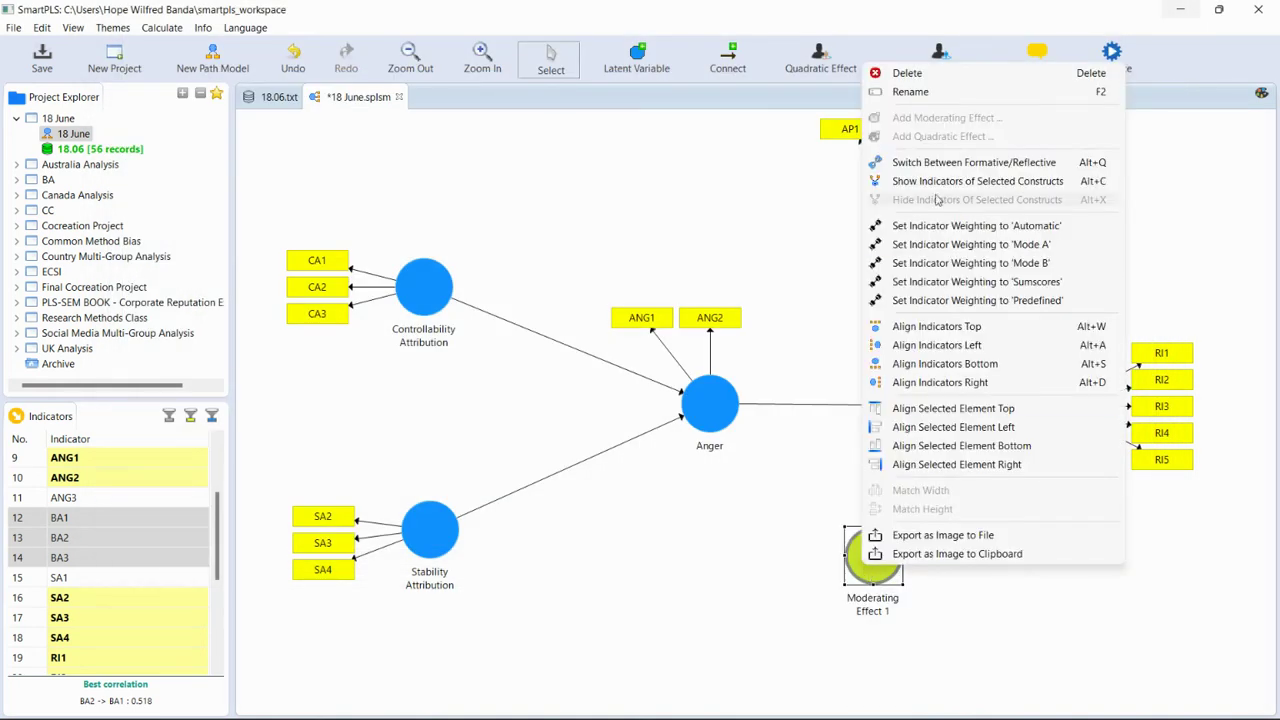
{"action": "left_click", "coordinate": [910, 91]}
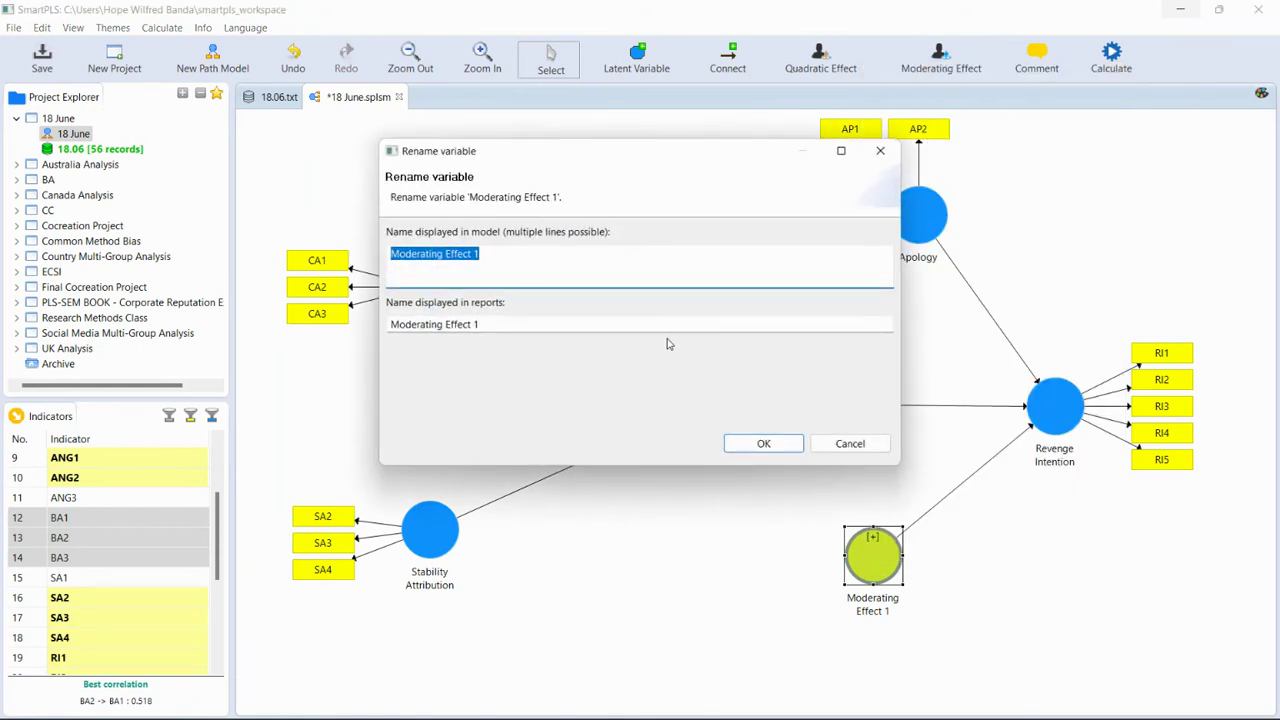
{"action": "type", "text": "AP"}
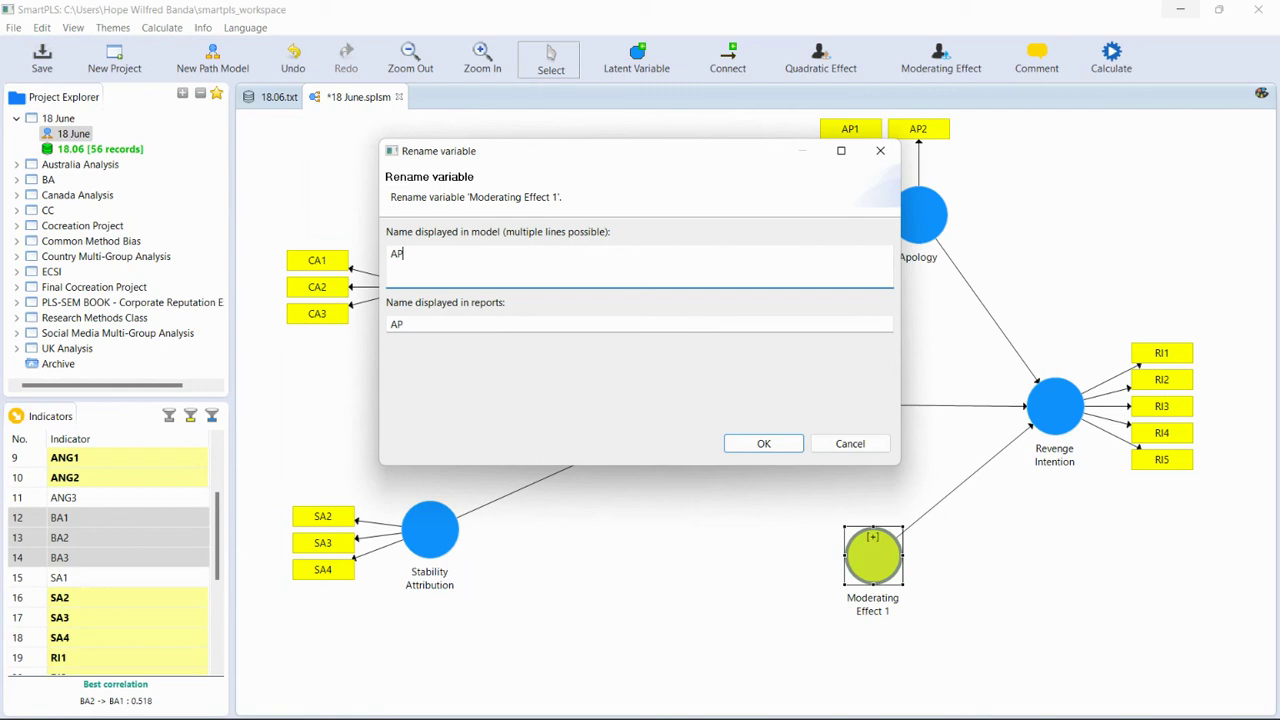
{"action": "type", "text": "*ANG"}
{"action": "left_click", "coordinate": [763, 443]}
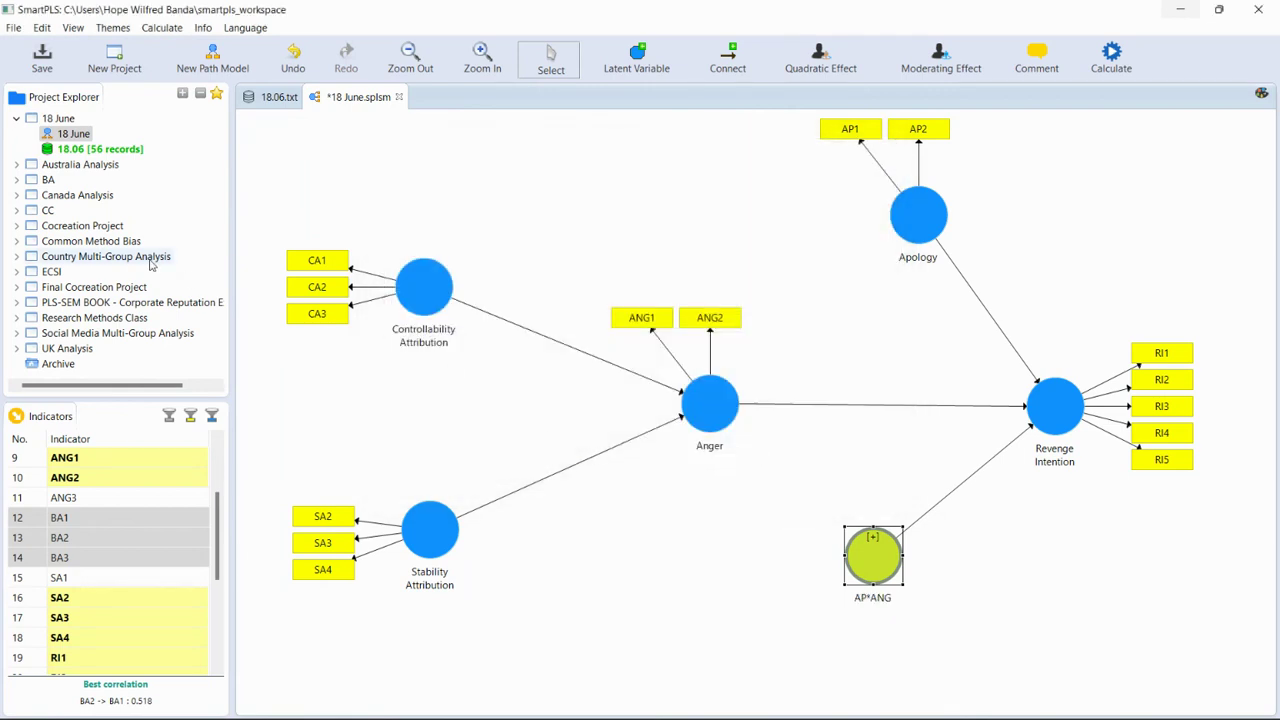
{"action": "left_click", "coordinate": [86, 150]}
{"action": "right_click", "coordinate": [85, 153]}
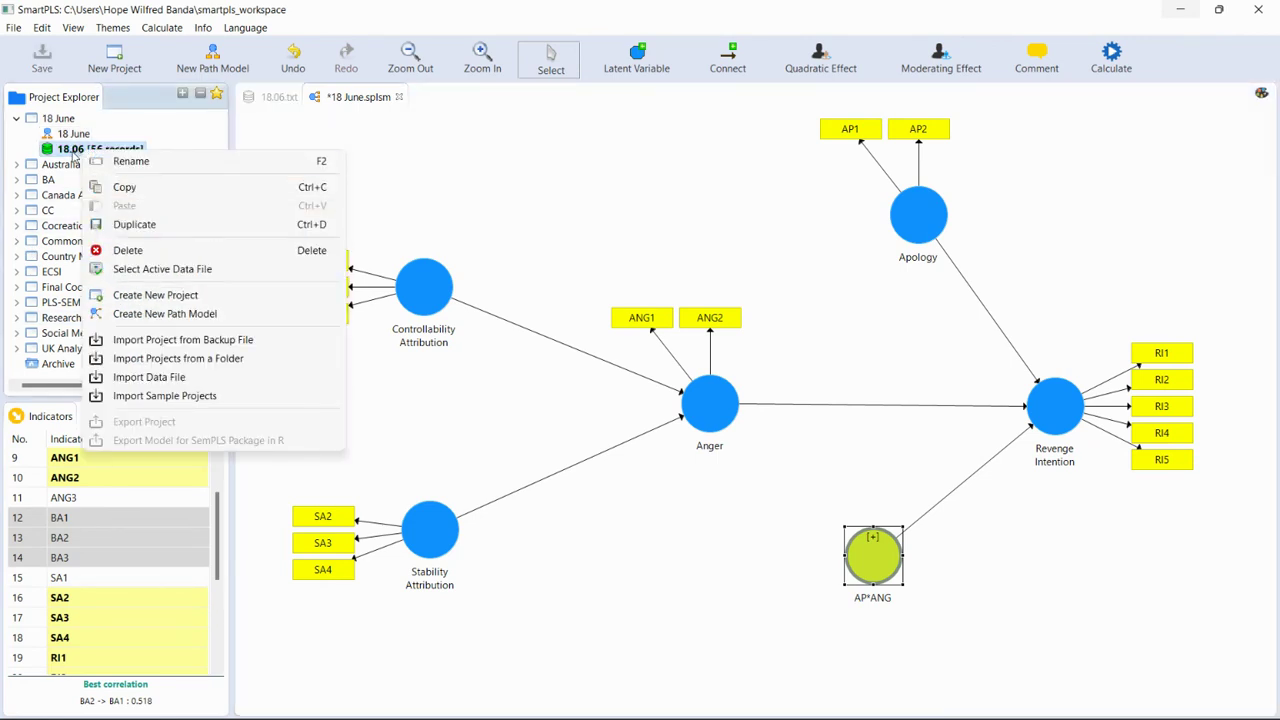
{"action": "left_click", "coordinate": [165, 341]}
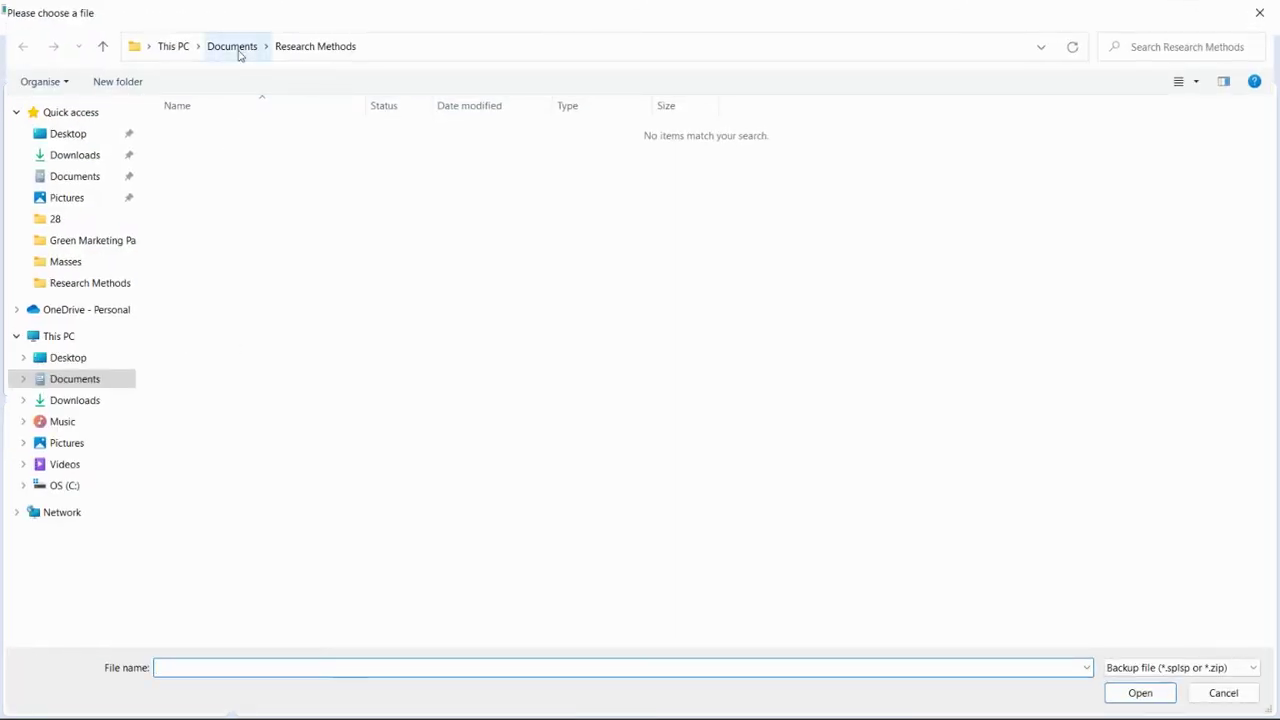
{"action": "left_click", "coordinate": [1223, 693]}
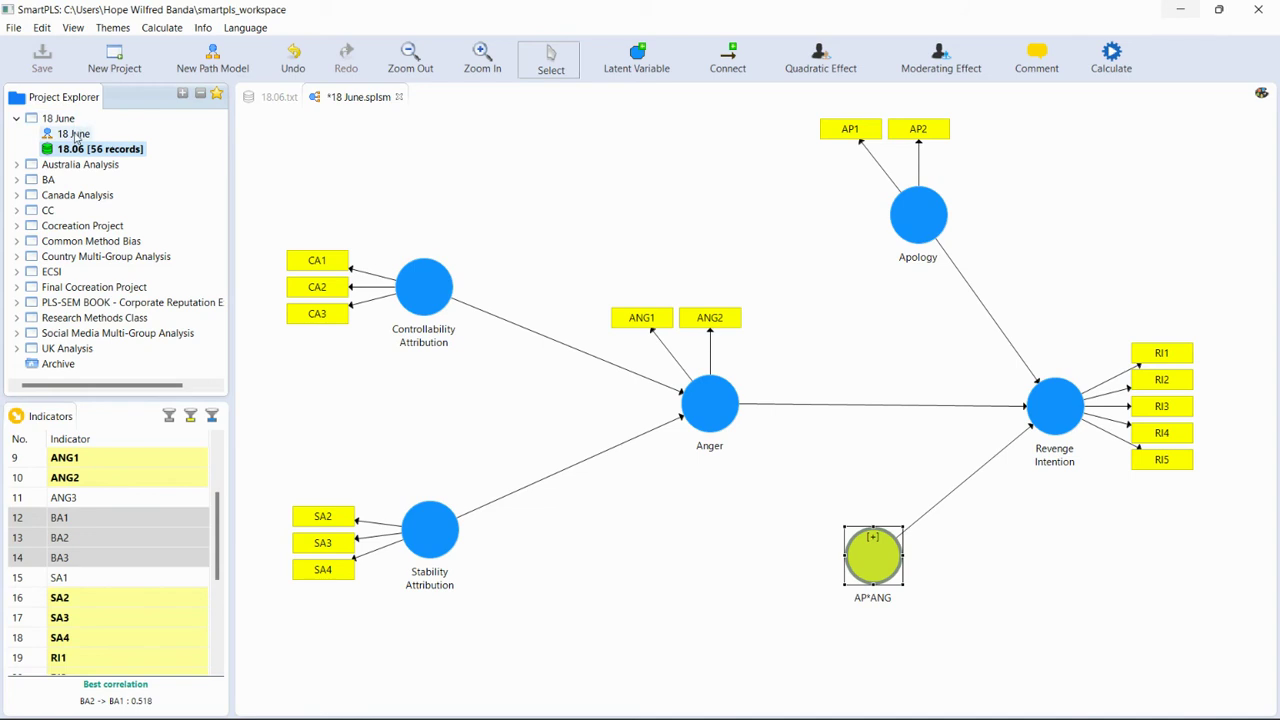
- Import the data file Research Methods Data.csv into the 18 June project under the name Research Methods Data
{"action": "right_click", "coordinate": [76, 137]}
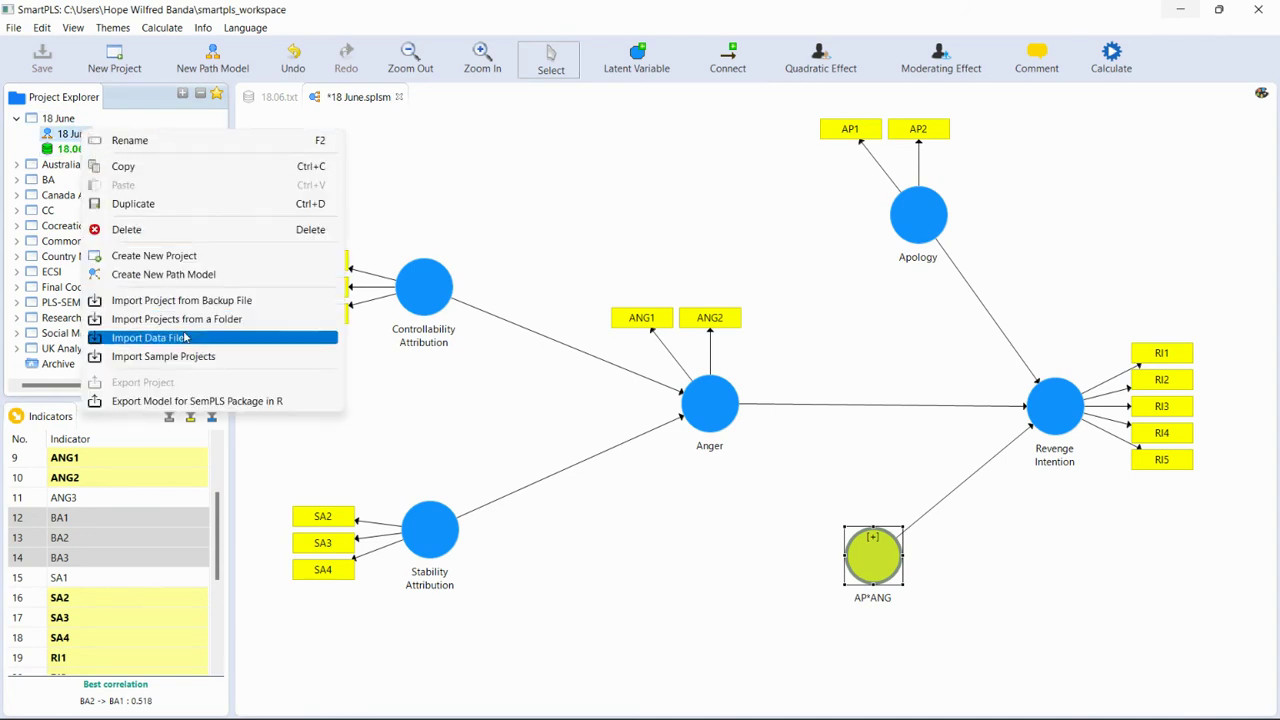
{"action": "left_click", "coordinate": [180, 338]}
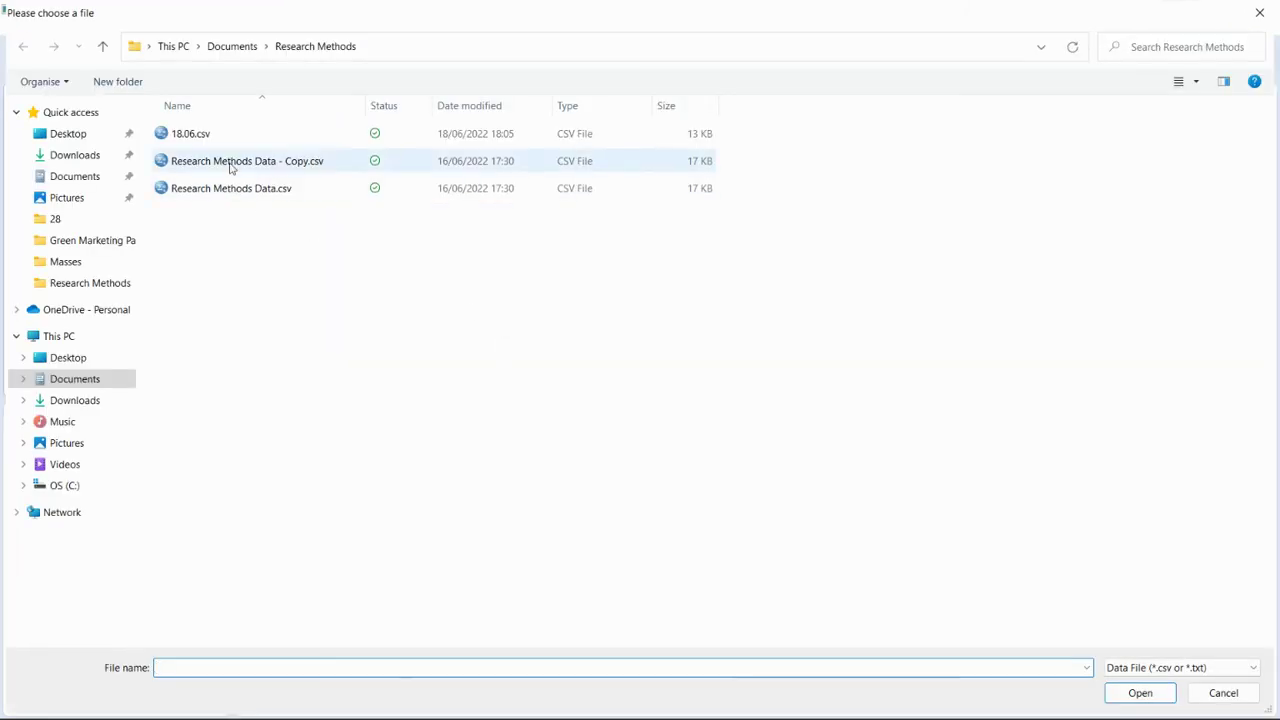
{"action": "left_click", "coordinate": [229, 190]}
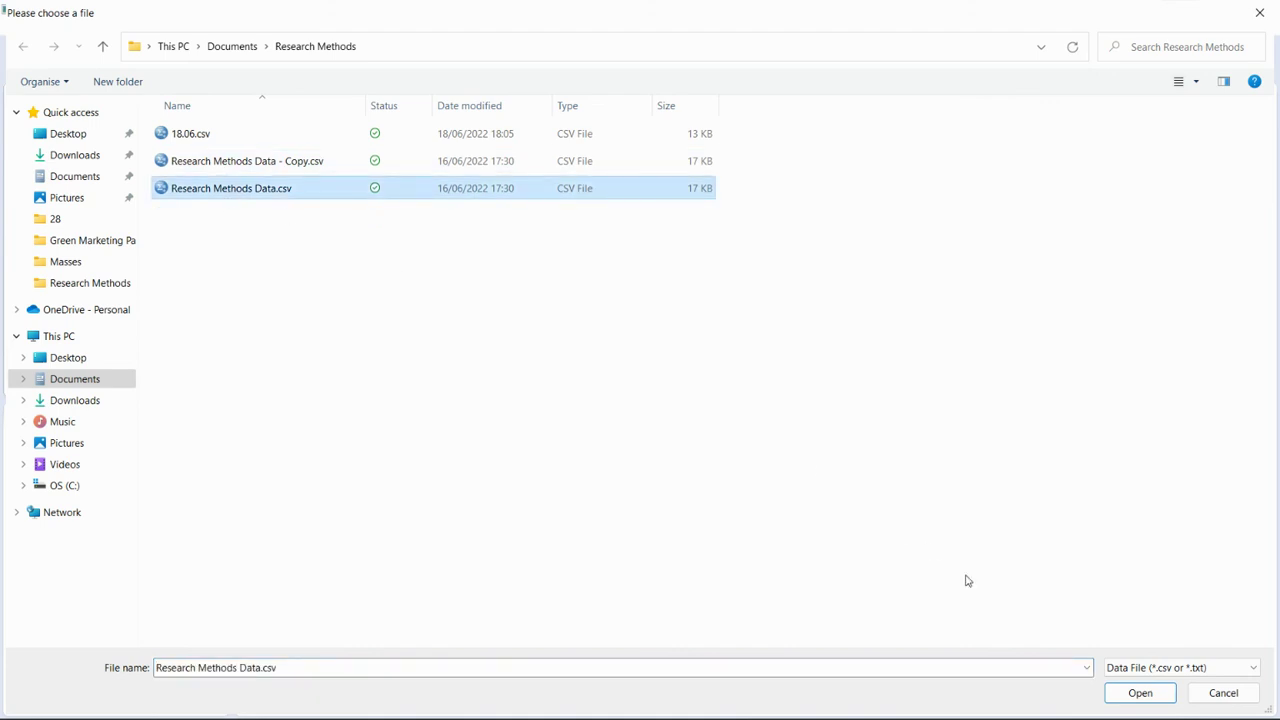
{"action": "left_click", "coordinate": [1128, 697]}
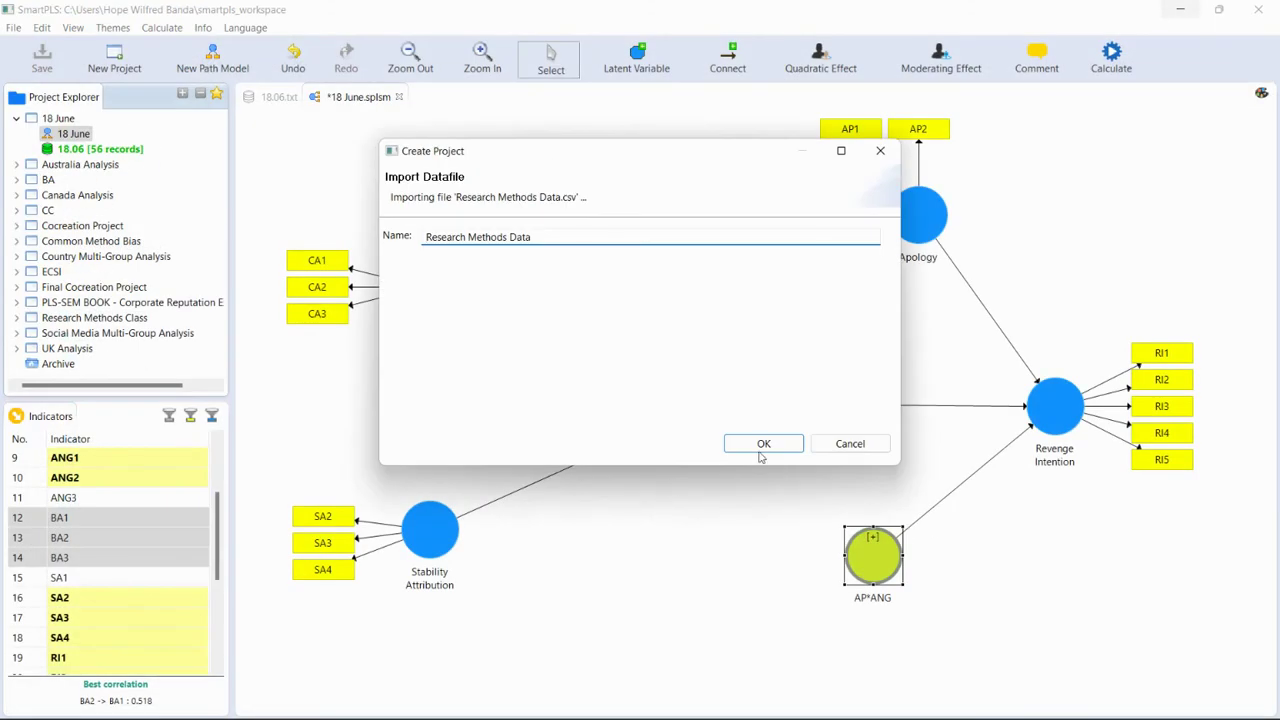
{"action": "left_click", "coordinate": [765, 445]}
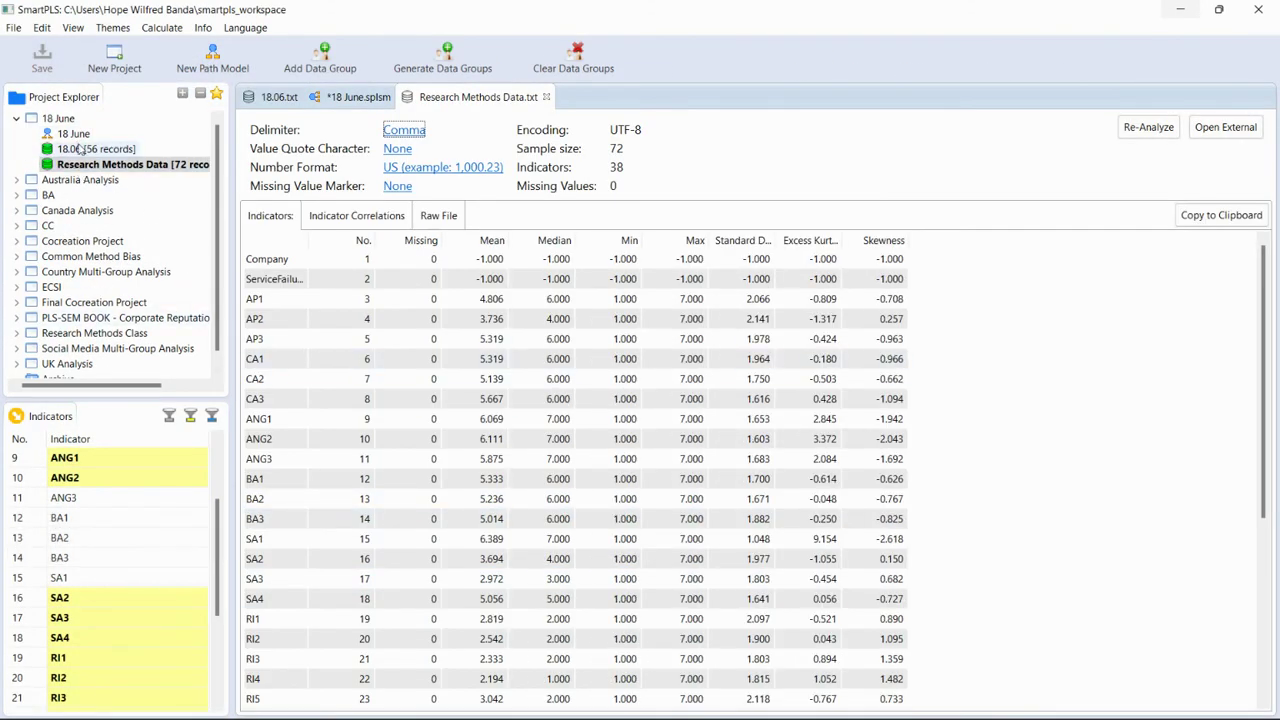
- Look through the path model's indicator list and the descriptive statistics of the imported Research Methods Data file
{"action": "left_click", "coordinate": [76, 137]}
{"action": "double_click", "coordinate": [76, 137]}
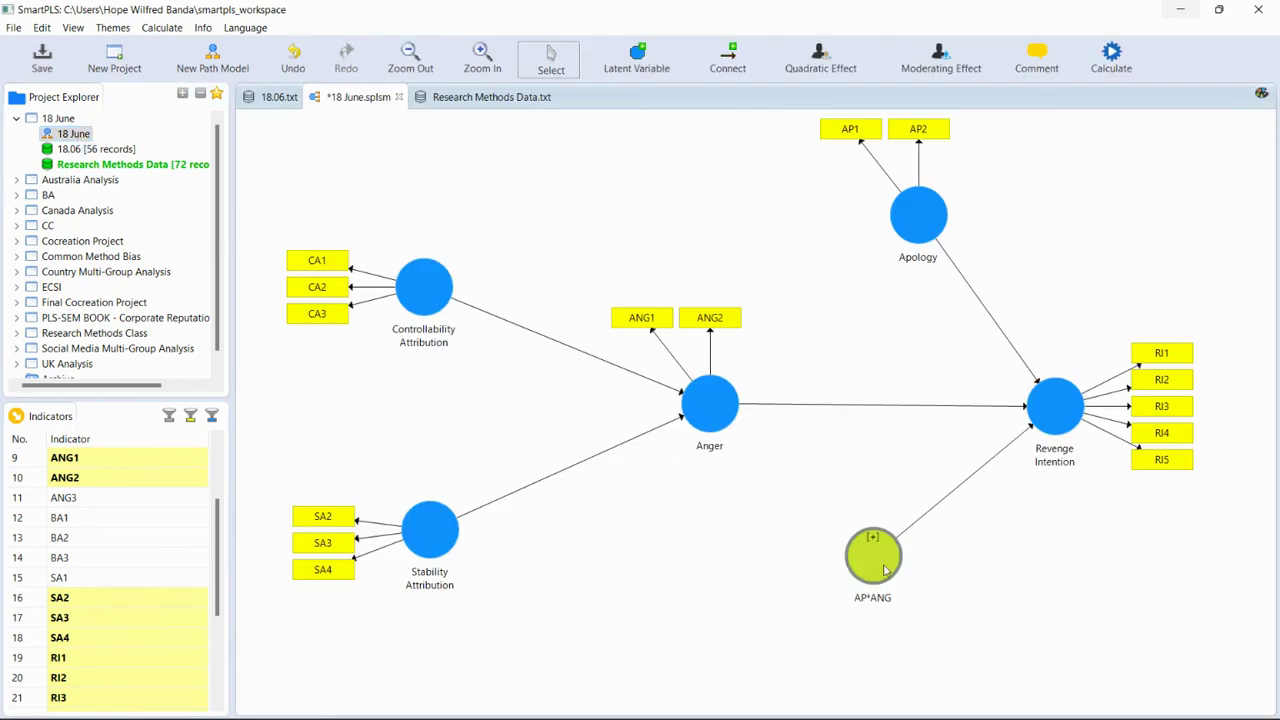
{"action": "scroll", "coordinate": [173, 546], "scroll_direction": "down", "scroll_amount": 3}
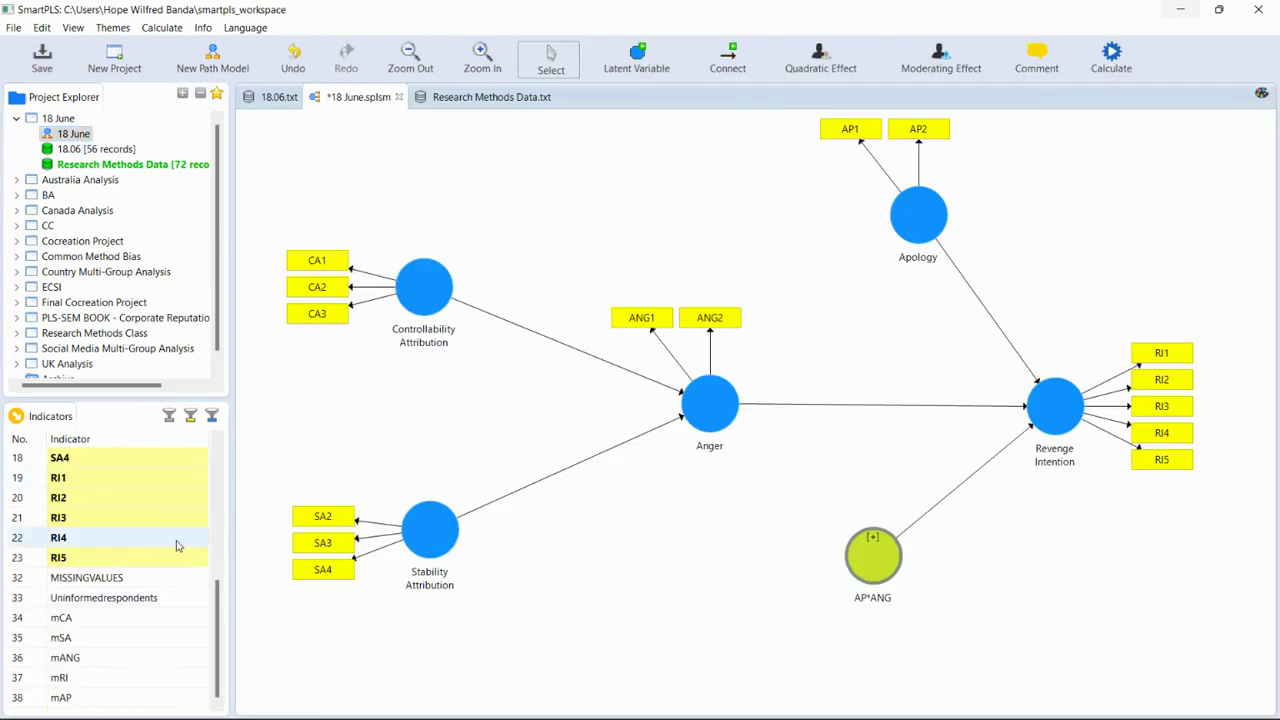
{"action": "scroll", "coordinate": [175, 545], "scroll_direction": "up", "scroll_amount": 5}
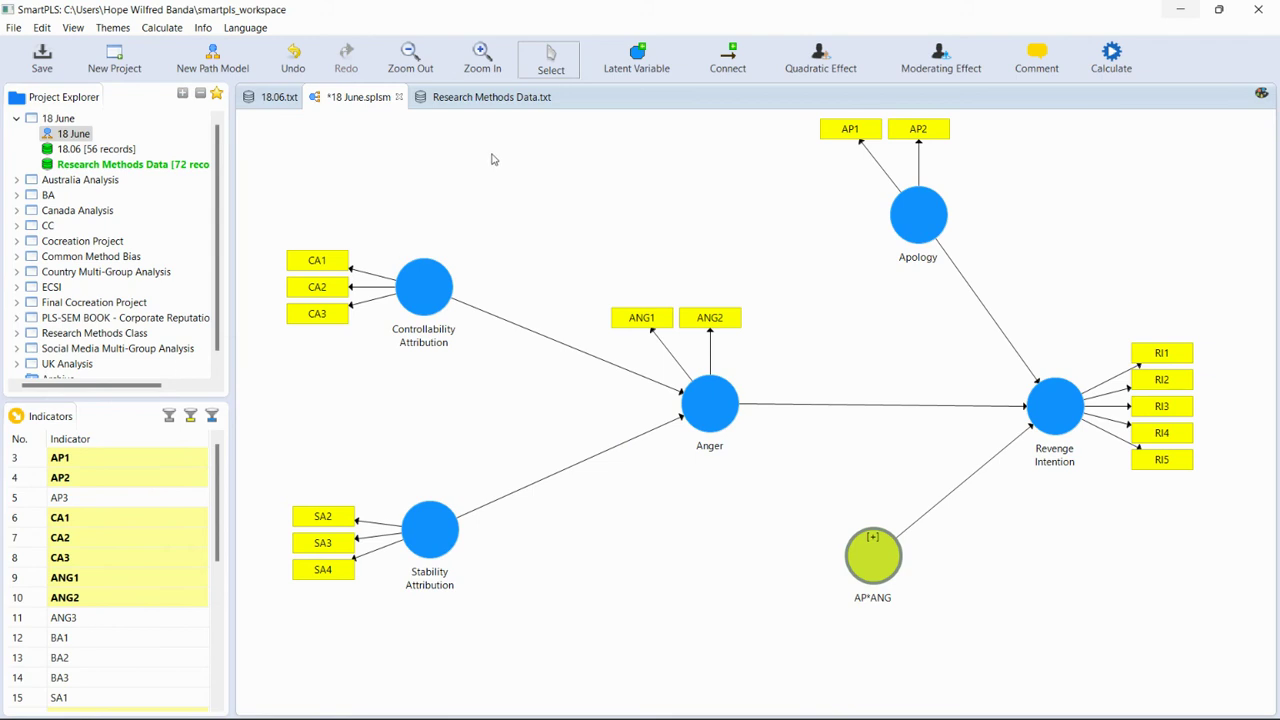
{"action": "left_click", "coordinate": [490, 97]}
{"action": "scroll", "coordinate": [475, 443], "scroll_direction": "down", "scroll_amount": 5}
{"action": "scroll", "coordinate": [475, 443], "scroll_direction": "up", "scroll_amount": 5}
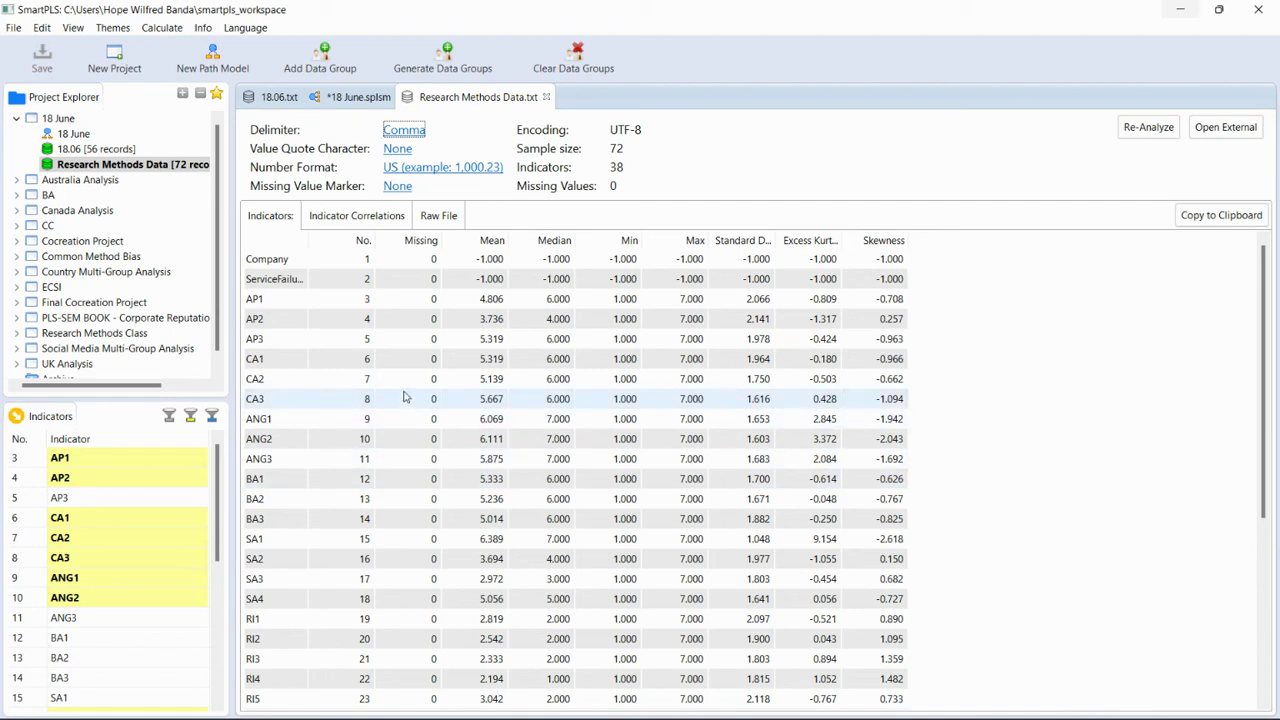
- Check the settings of the AP*ANG moderating effect in the 18 June model and move it closer beneath Revenge Intention
{"action": "left_click", "coordinate": [354, 97]}
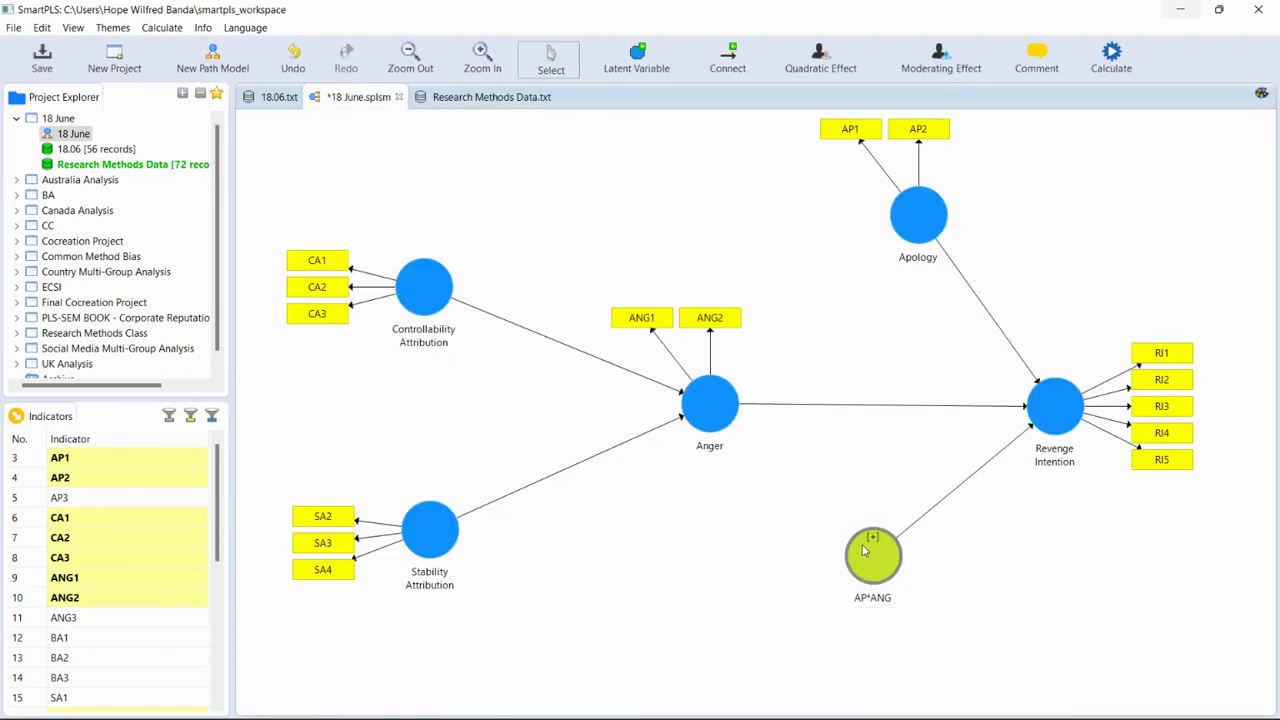
{"action": "mouse_move", "coordinate": [873, 556]}
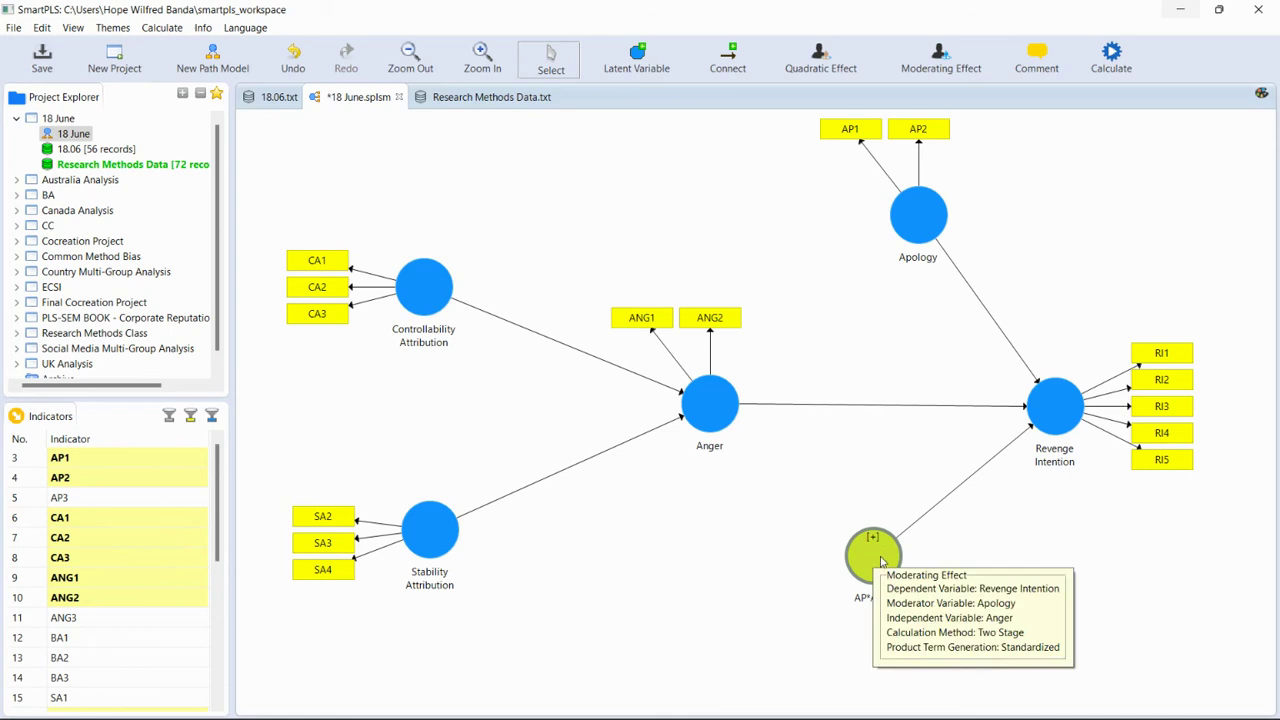
{"action": "left_click_drag", "start_coordinate": [977, 567], "coordinate": [940, 604]}
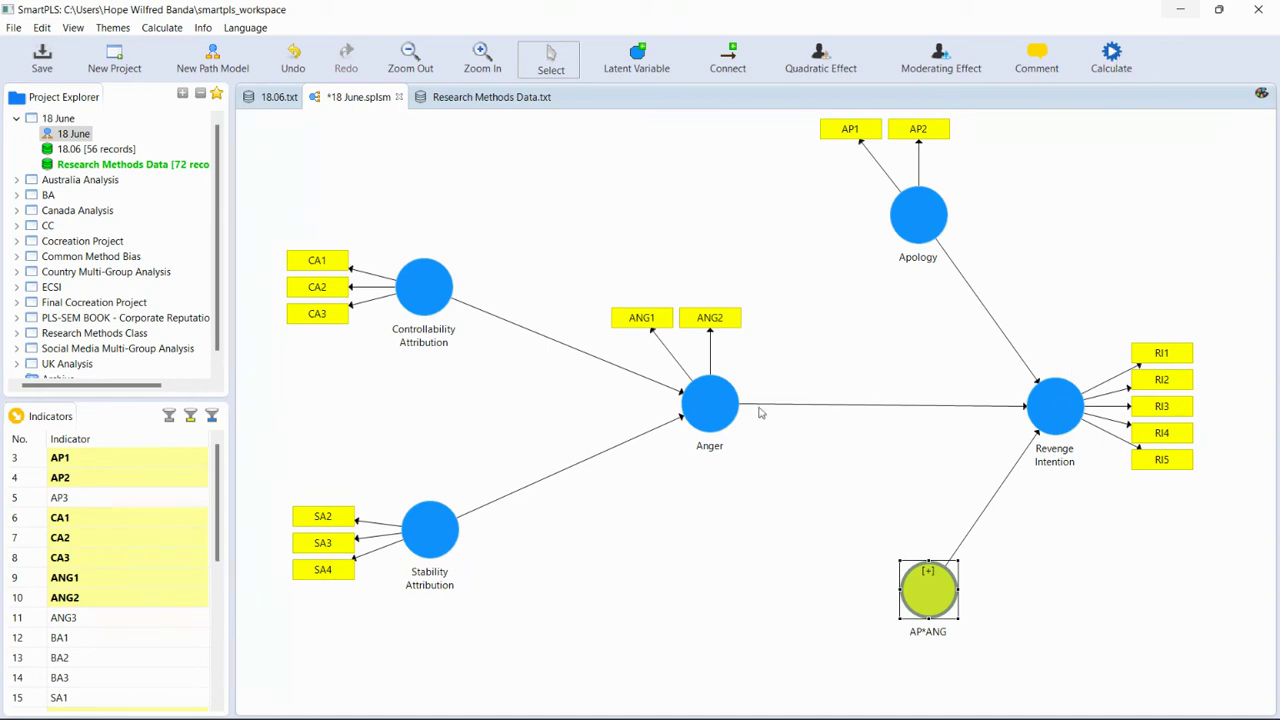
- Run the PLS Algorithm with the Path weighting scheme and its default settings, and view the estimates on the 18 June path model
{"action": "left_click", "coordinate": [1118, 56]}
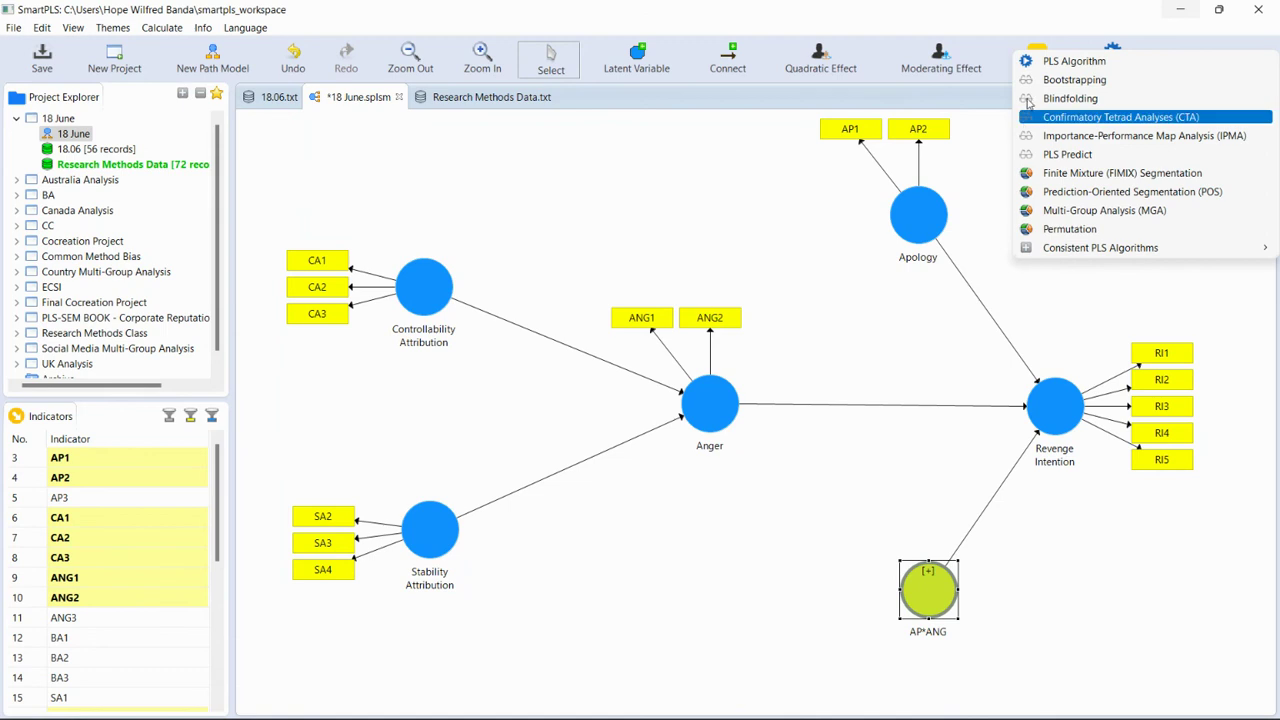
{"action": "left_click", "coordinate": [1047, 64]}
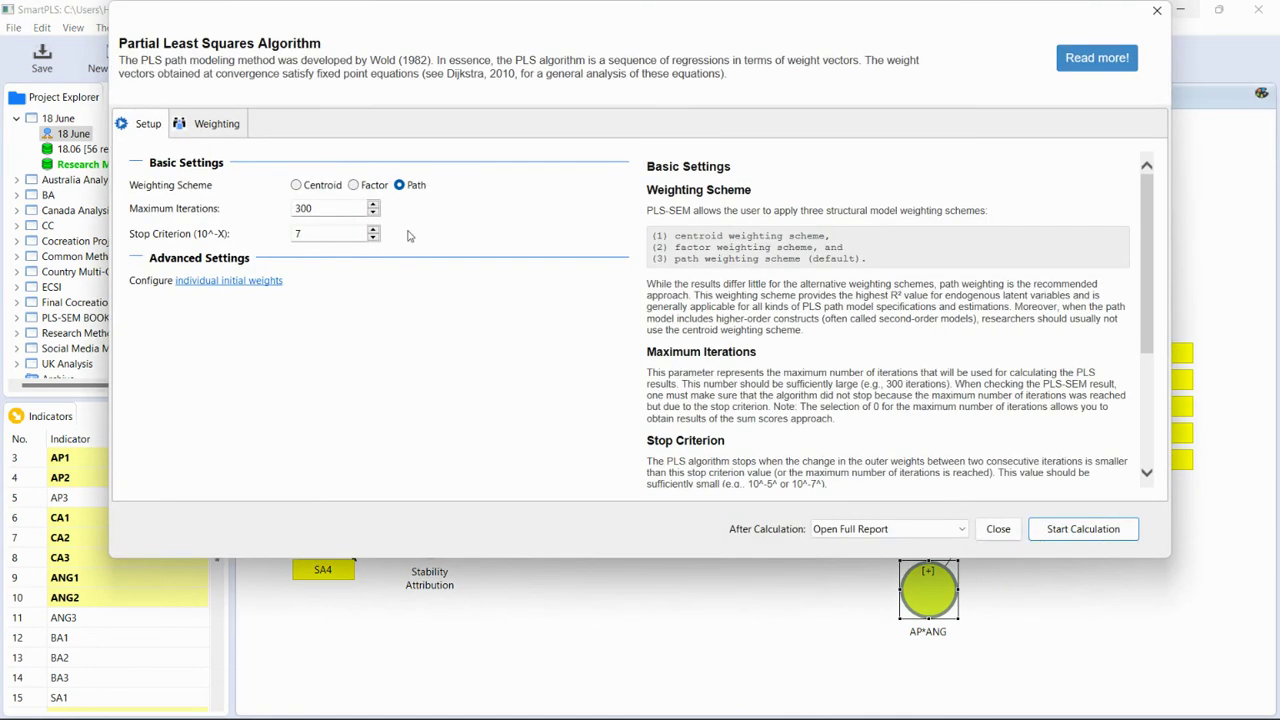
{"action": "left_click", "coordinate": [1100, 532]}
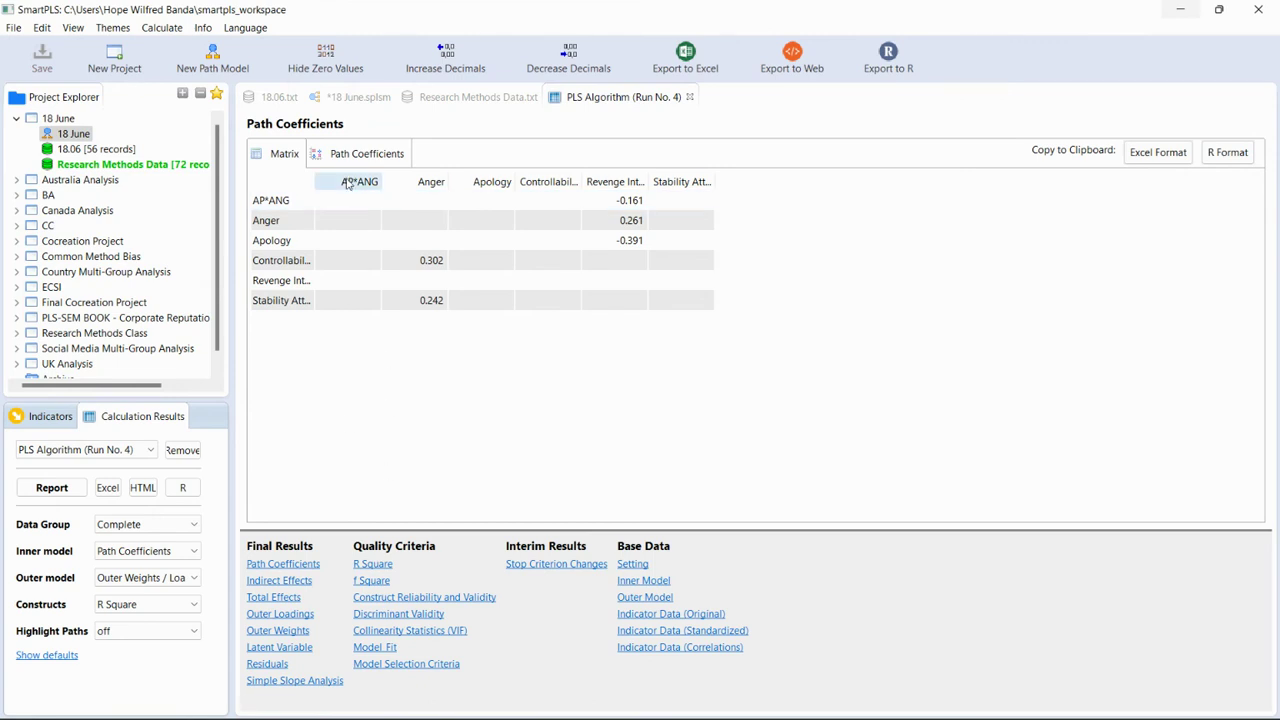
{"action": "left_click", "coordinate": [360, 97]}
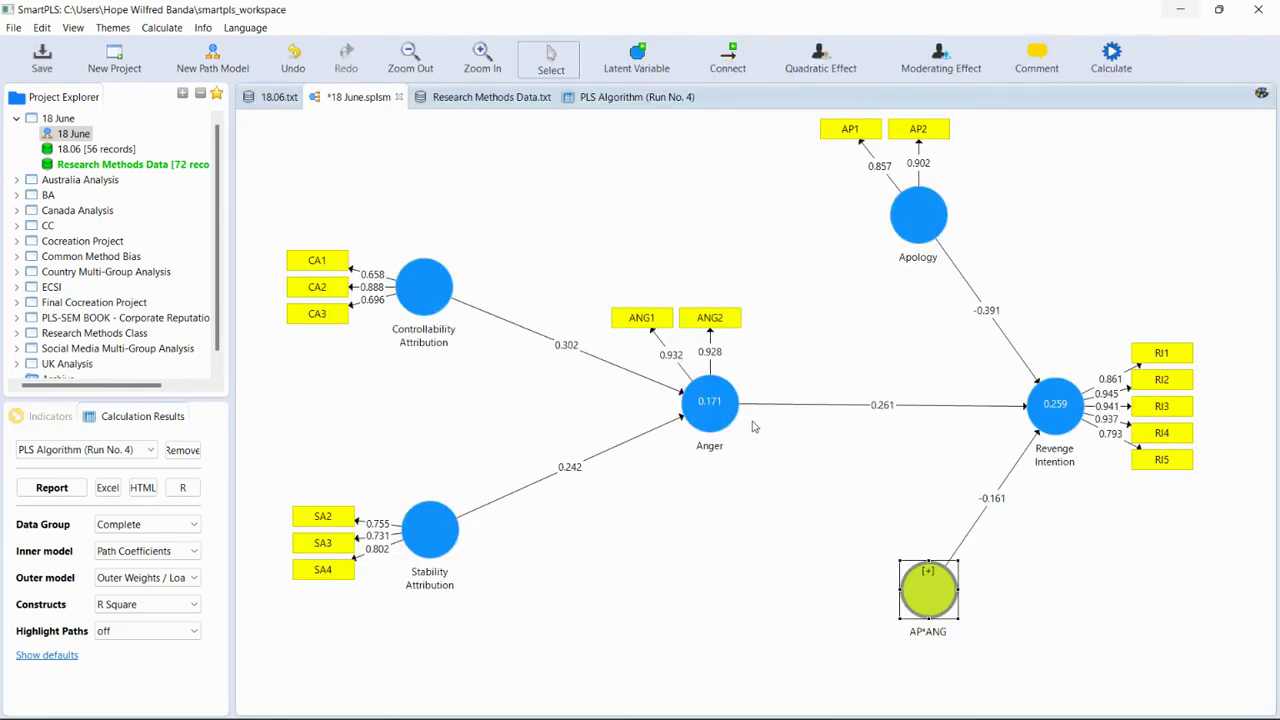
{"action": "double_click", "coordinate": [717, 414]}
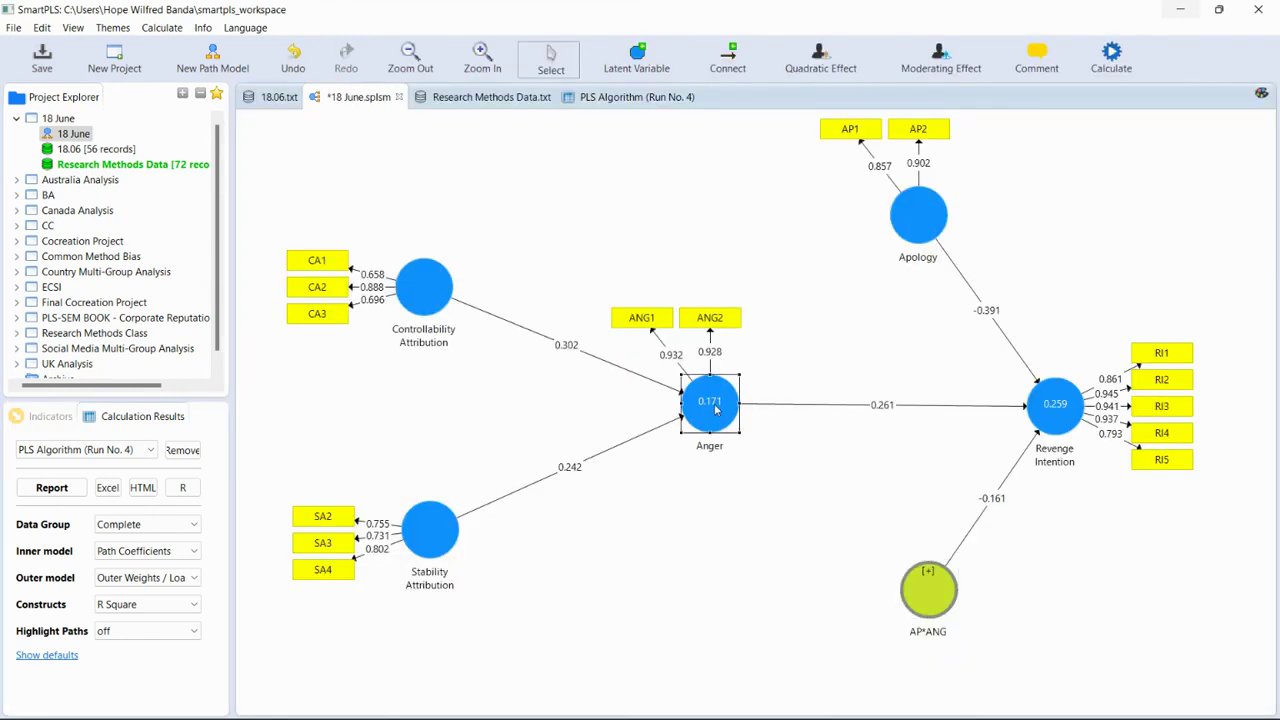
- Examine the R Square values of Anger and Revenge Intention and the path between them in the estimated model
{"action": "left_click", "coordinate": [1120, 532]}
{"action": "left_click", "coordinate": [1062, 420]}
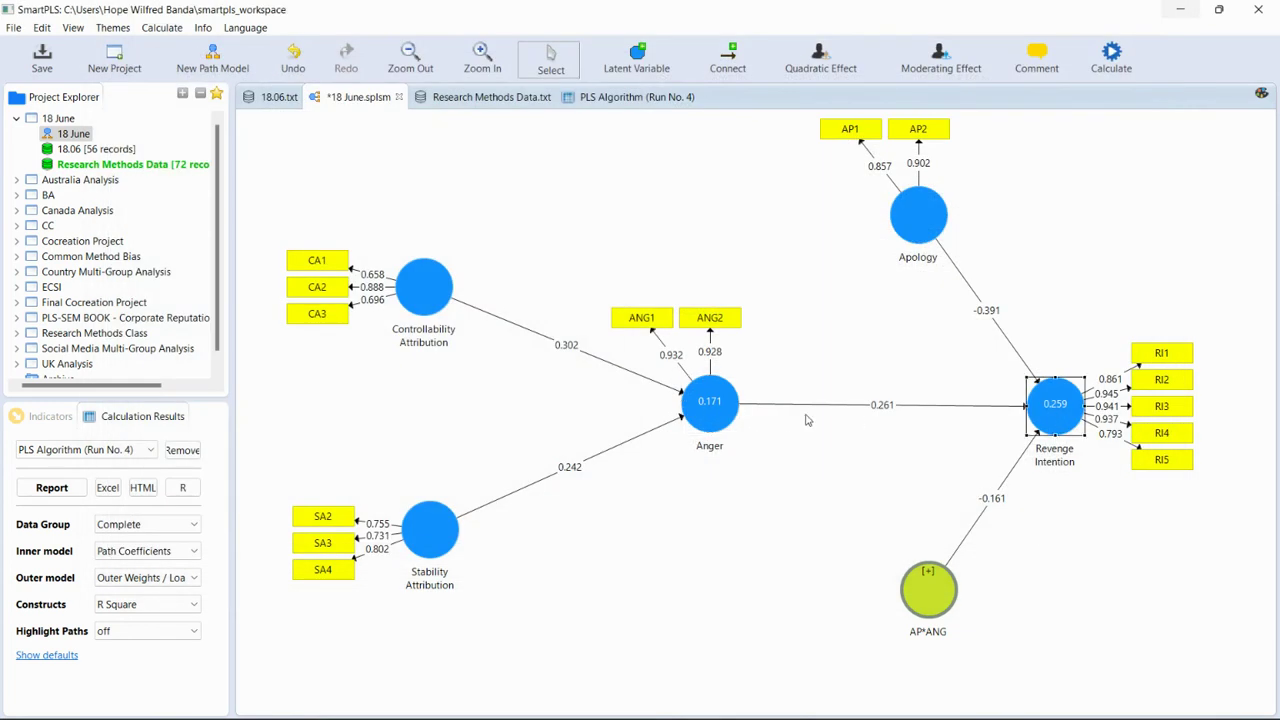
{"action": "left_click", "coordinate": [718, 420]}
{"action": "left_click", "coordinate": [1038, 411]}
{"action": "left_click", "coordinate": [725, 420]}
{"action": "left_click", "coordinate": [1058, 407]}
{"action": "left_click", "coordinate": [730, 412]}
{"action": "left_click", "coordinate": [1055, 402]}
{"action": "mouse_move", "coordinate": [1077, 405]}
{"action": "left_click", "coordinate": [721, 412]}
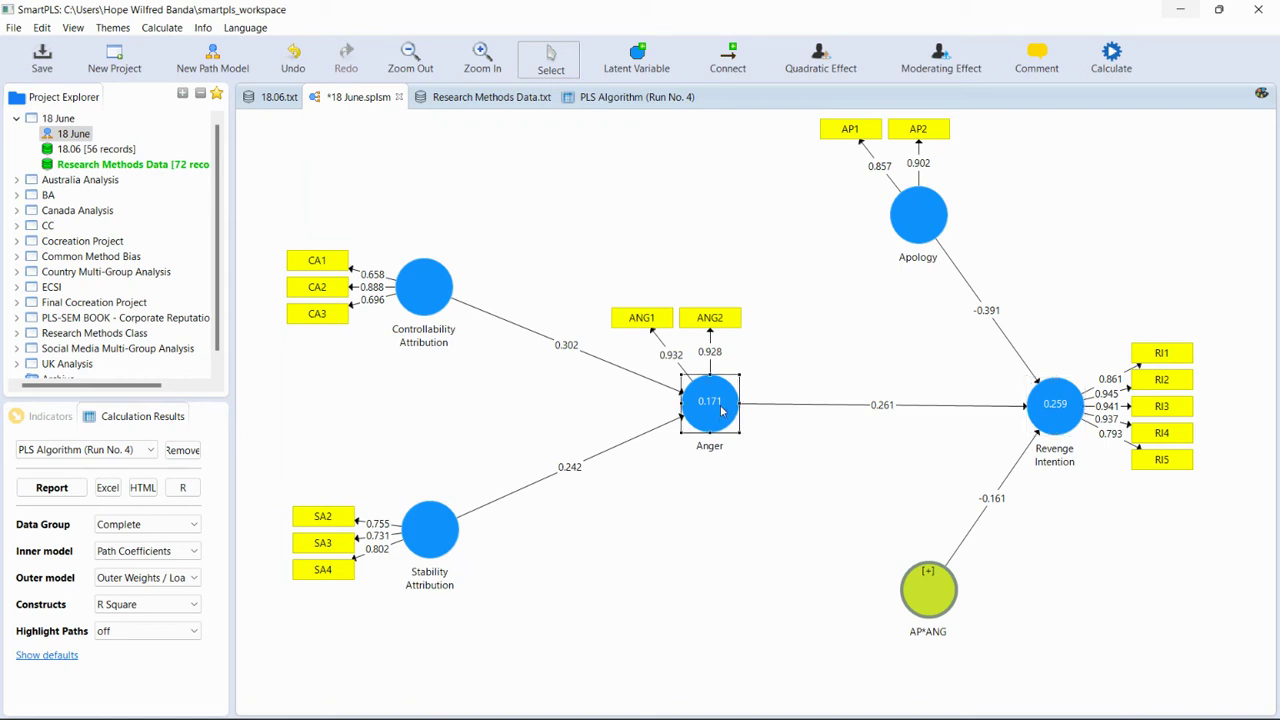
{"action": "mouse_move", "coordinate": [721, 411]}
{"action": "left_click", "coordinate": [1038, 405]}
{"action": "mouse_move", "coordinate": [1038, 408]}
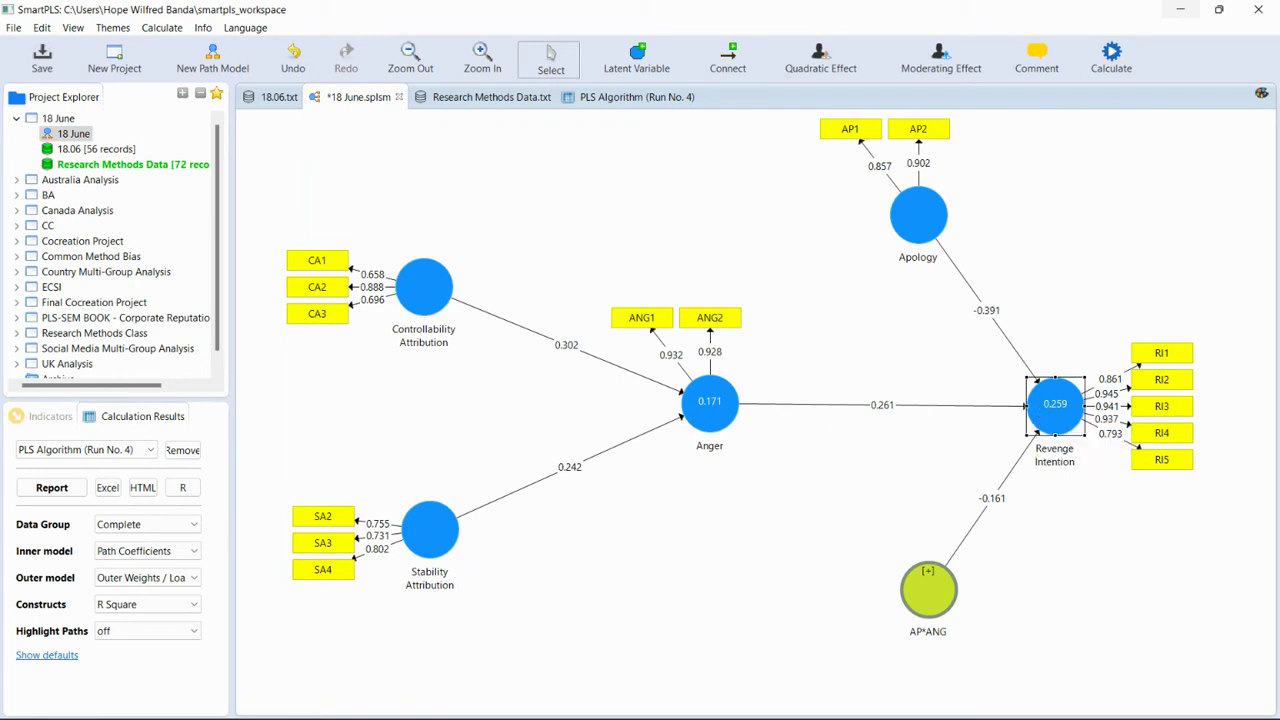
- Run Blindfolding on the 18 June model with an omission distance of 7, opening the full report
{"action": "left_click", "coordinate": [1113, 55]}
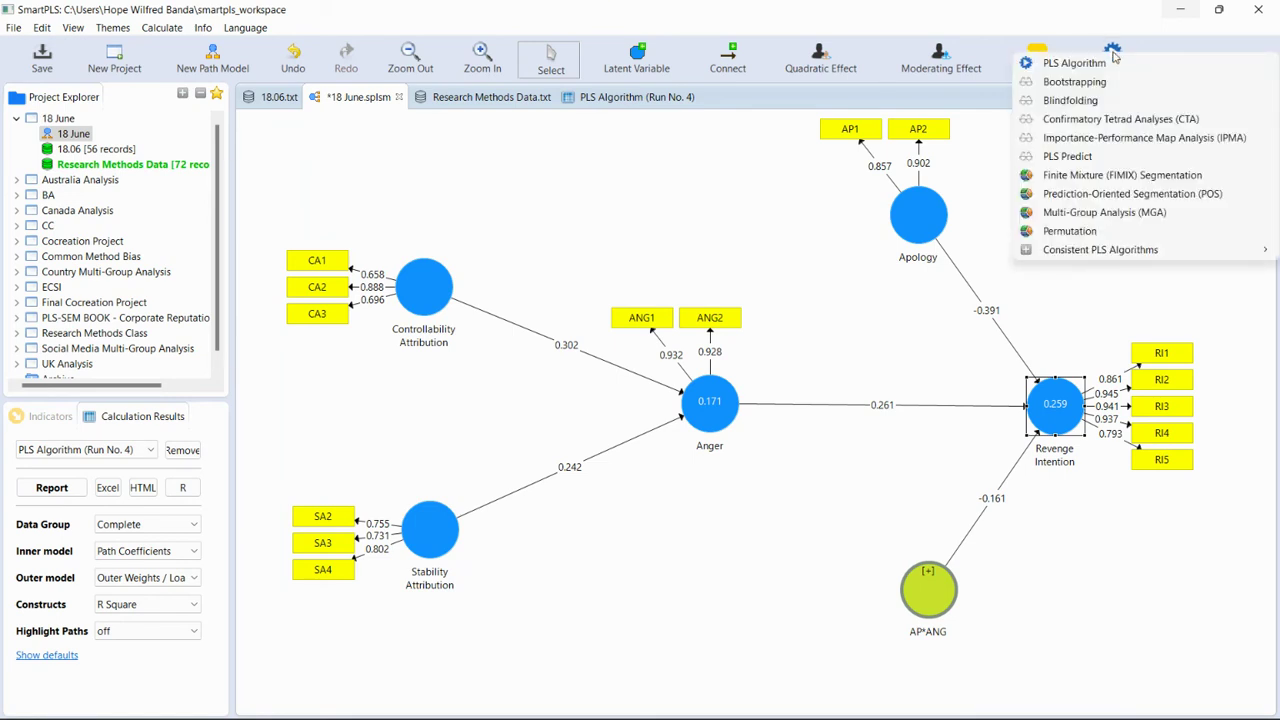
{"action": "left_click", "coordinate": [1115, 56]}
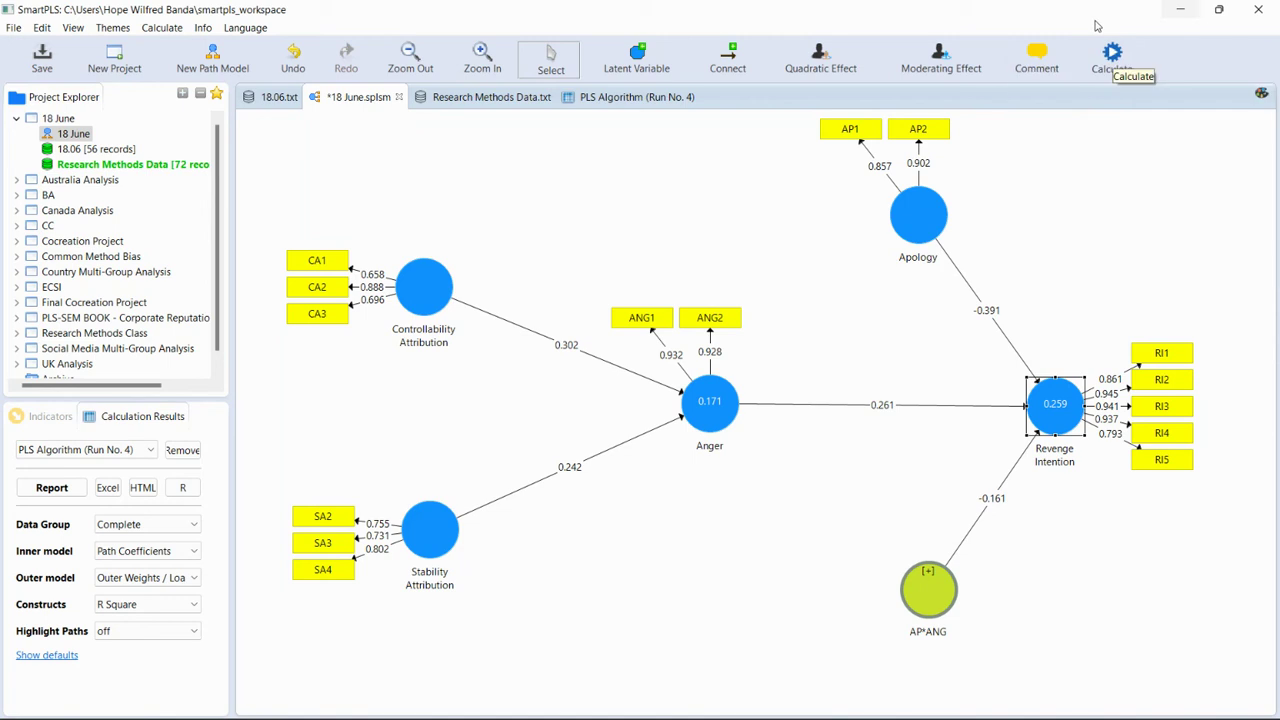
{"action": "left_click", "coordinate": [1115, 56]}
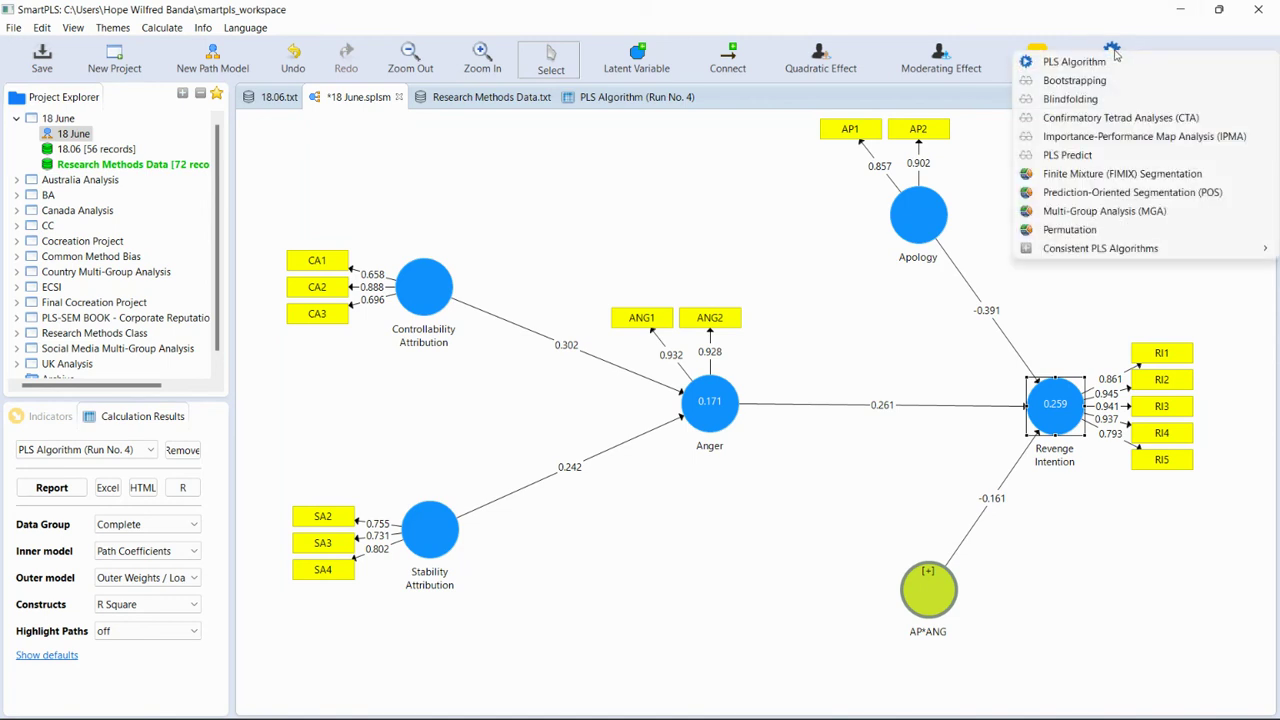
{"action": "left_click", "coordinate": [1090, 104]}
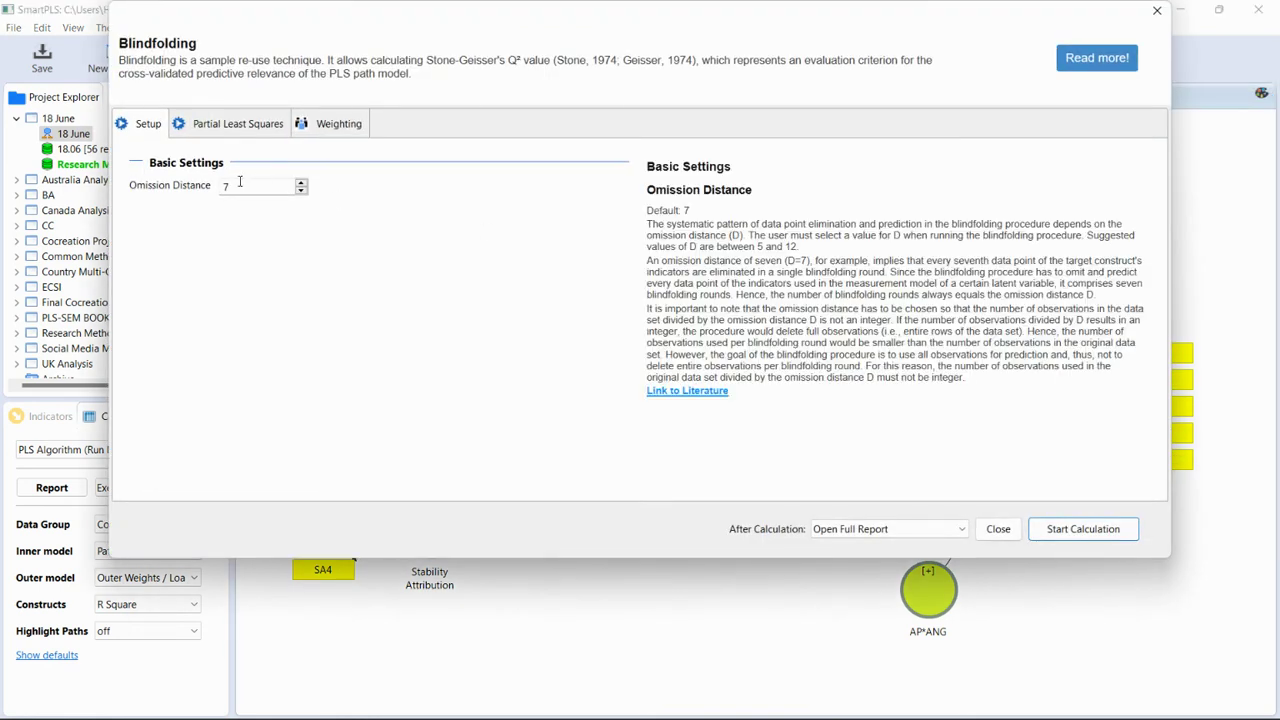
{"action": "left_click", "coordinate": [1084, 533]}
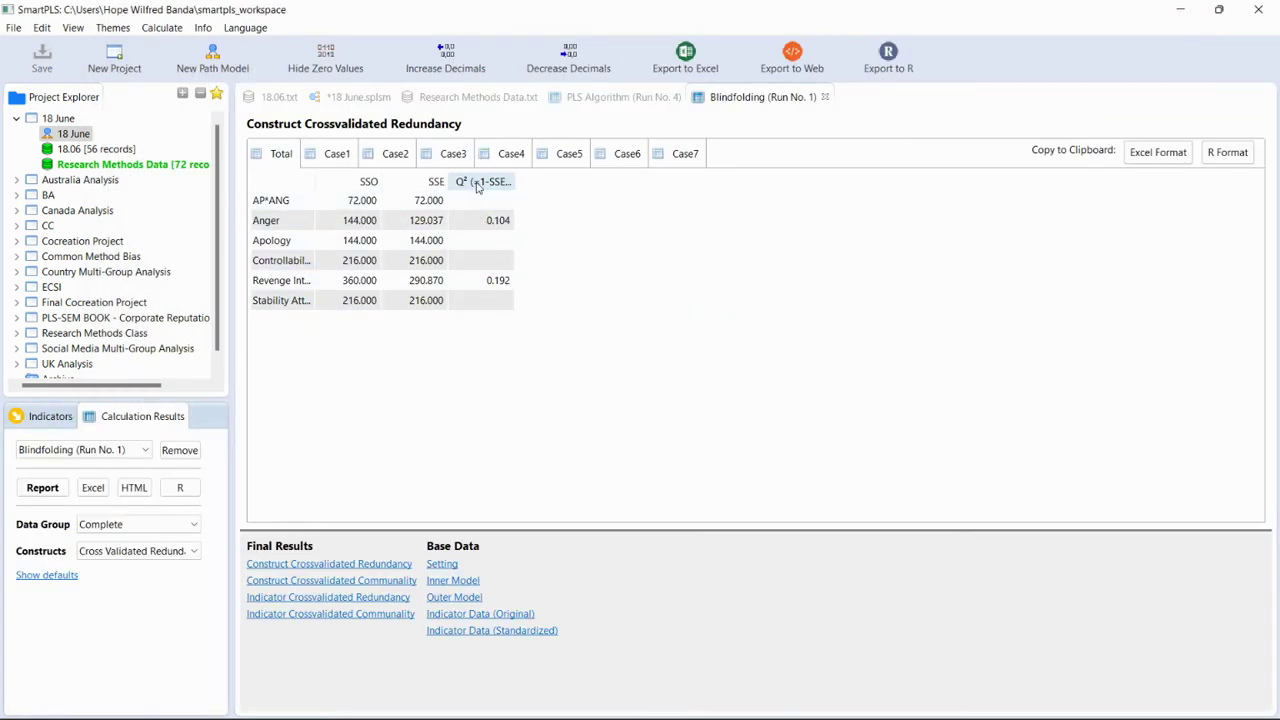
- Widen the Construct Crossvalidated Redundancy table's construct and Q² columns and compare the Q² values with those on the path model
{"action": "left_click_drag", "start_coordinate": [513, 182], "coordinate": [532, 201]}
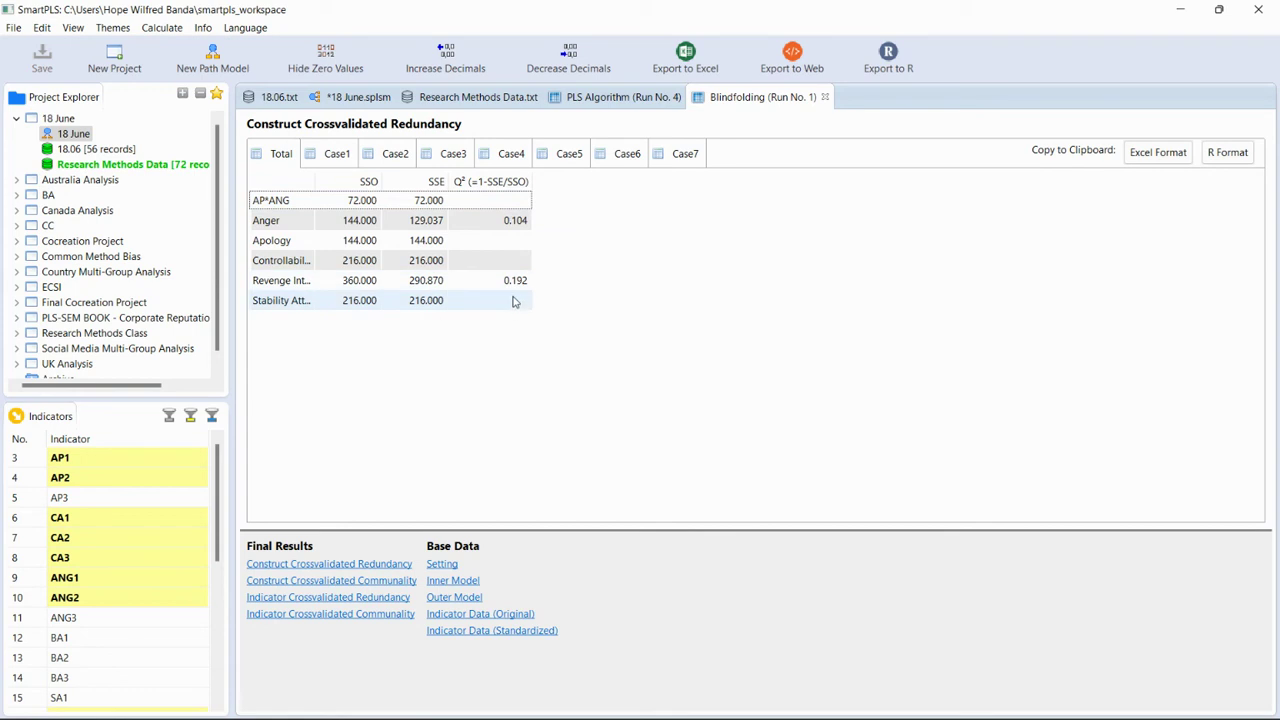
{"action": "left_click_drag", "start_coordinate": [315, 181], "coordinate": [395, 181]}
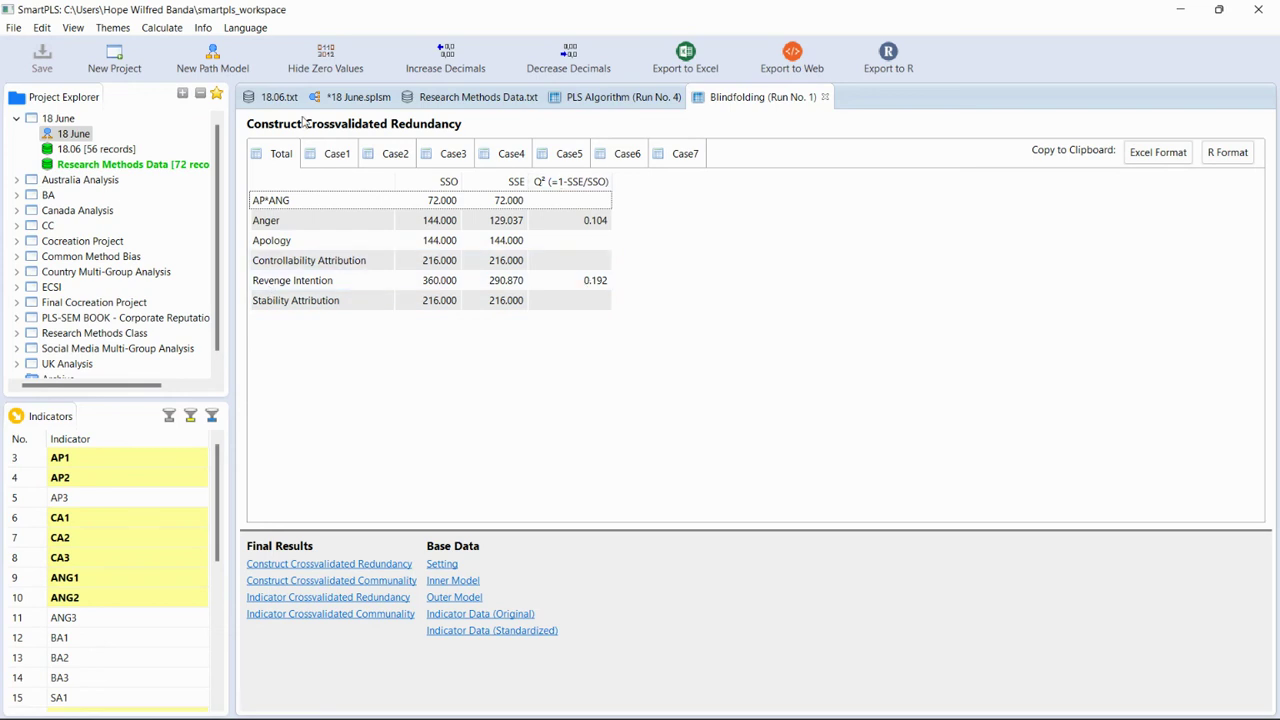
{"action": "left_click", "coordinate": [330, 100]}
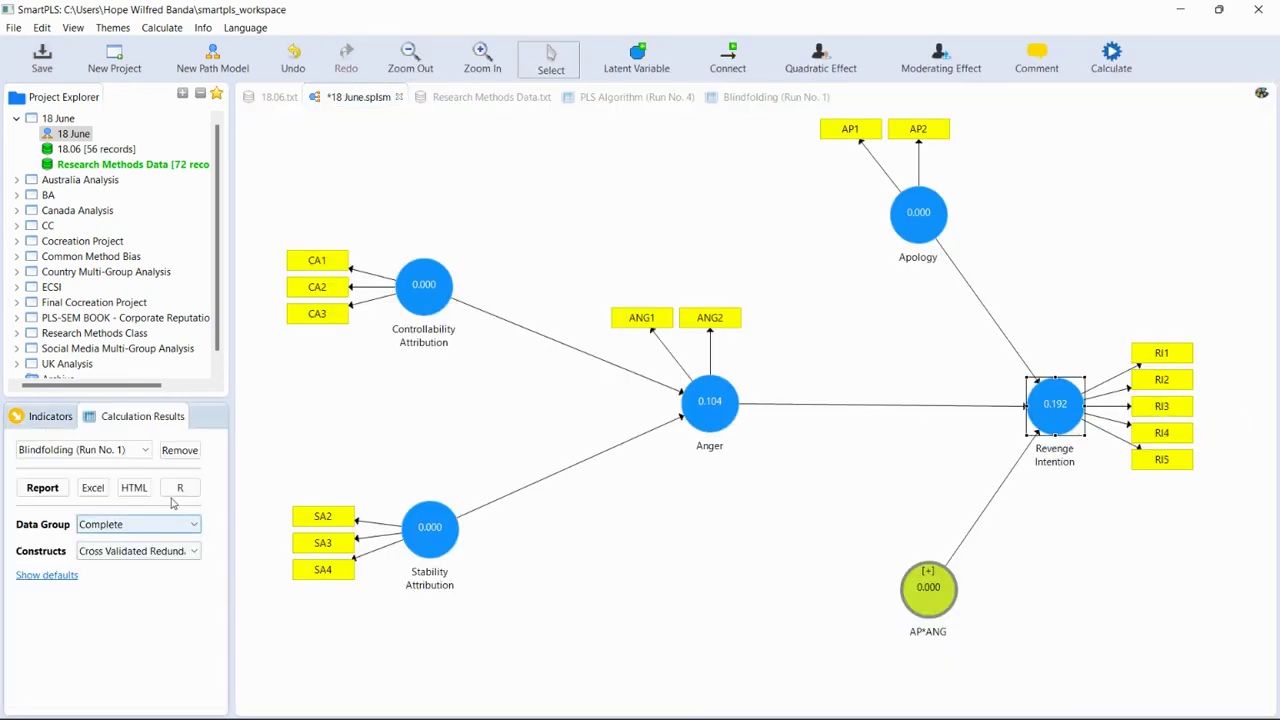
{"action": "left_click", "coordinate": [747, 100]}
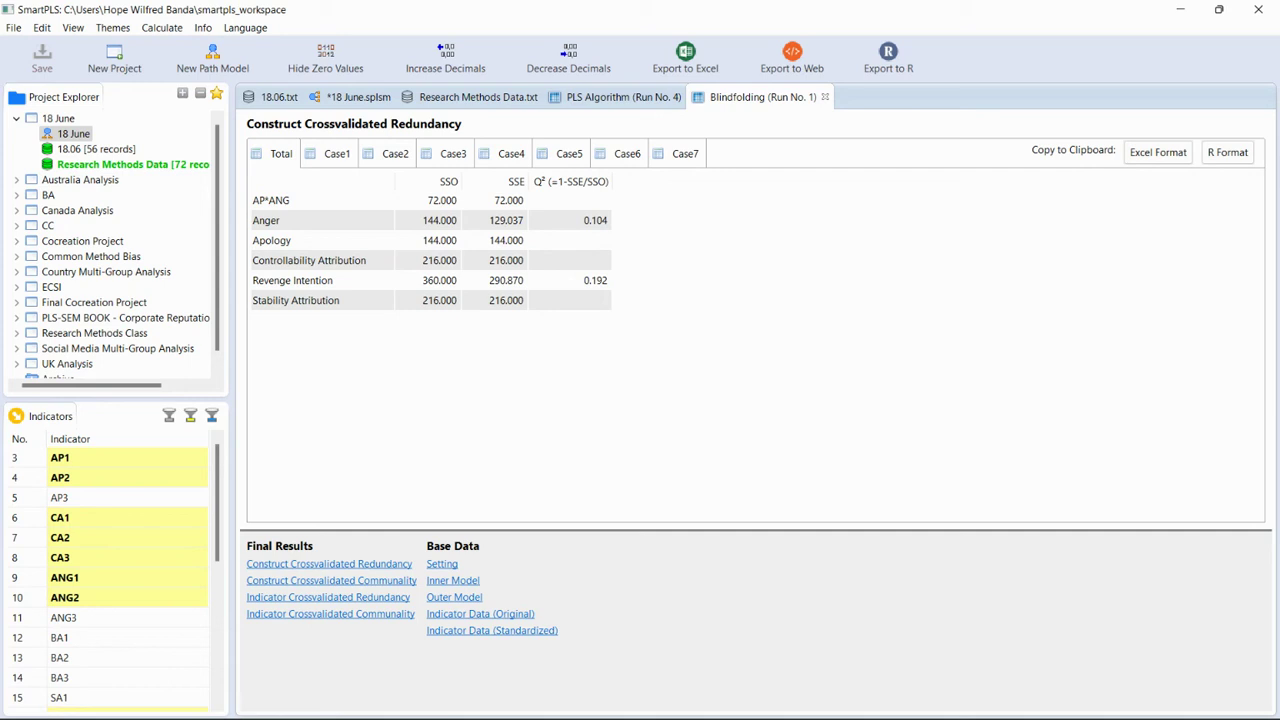
- Close the Blindfolding (Run No. 1) and PLS Algorithm (Run No. 4) reports
{"action": "left_click", "coordinate": [608, 98]}
{"action": "left_click", "coordinate": [776, 98]}
{"action": "left_click", "coordinate": [824, 97]}
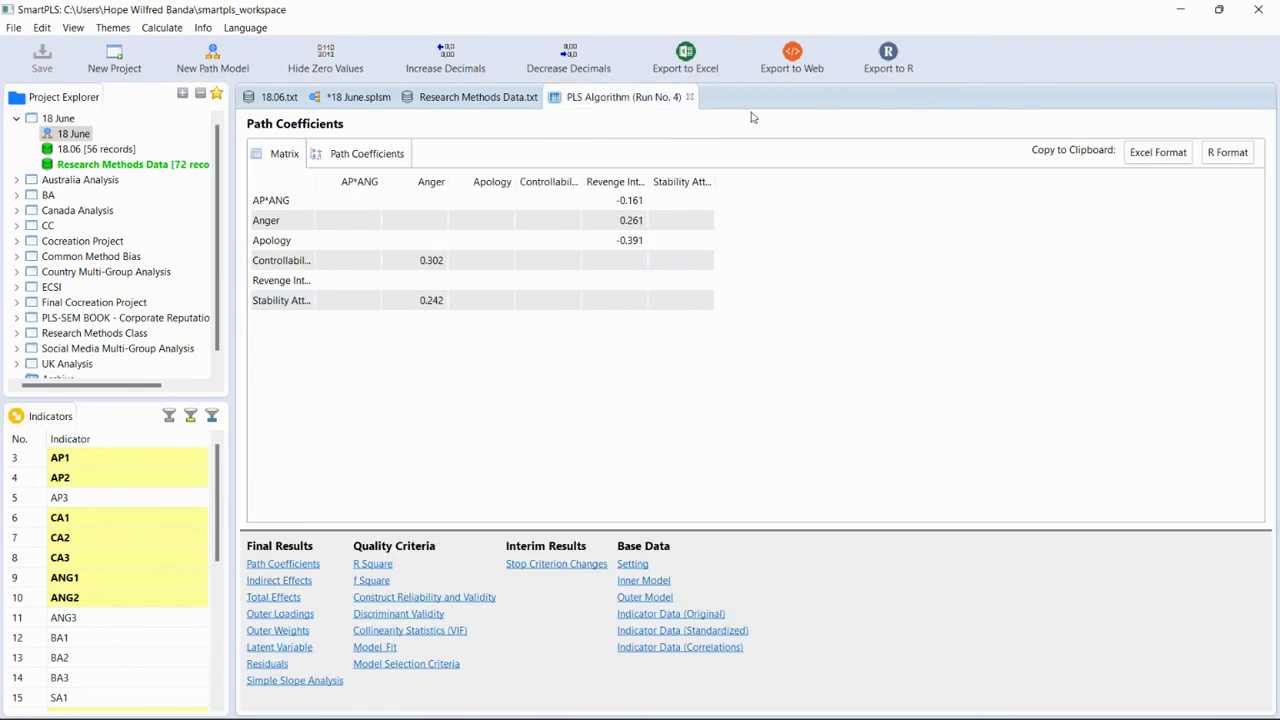
{"action": "left_click", "coordinate": [689, 97]}
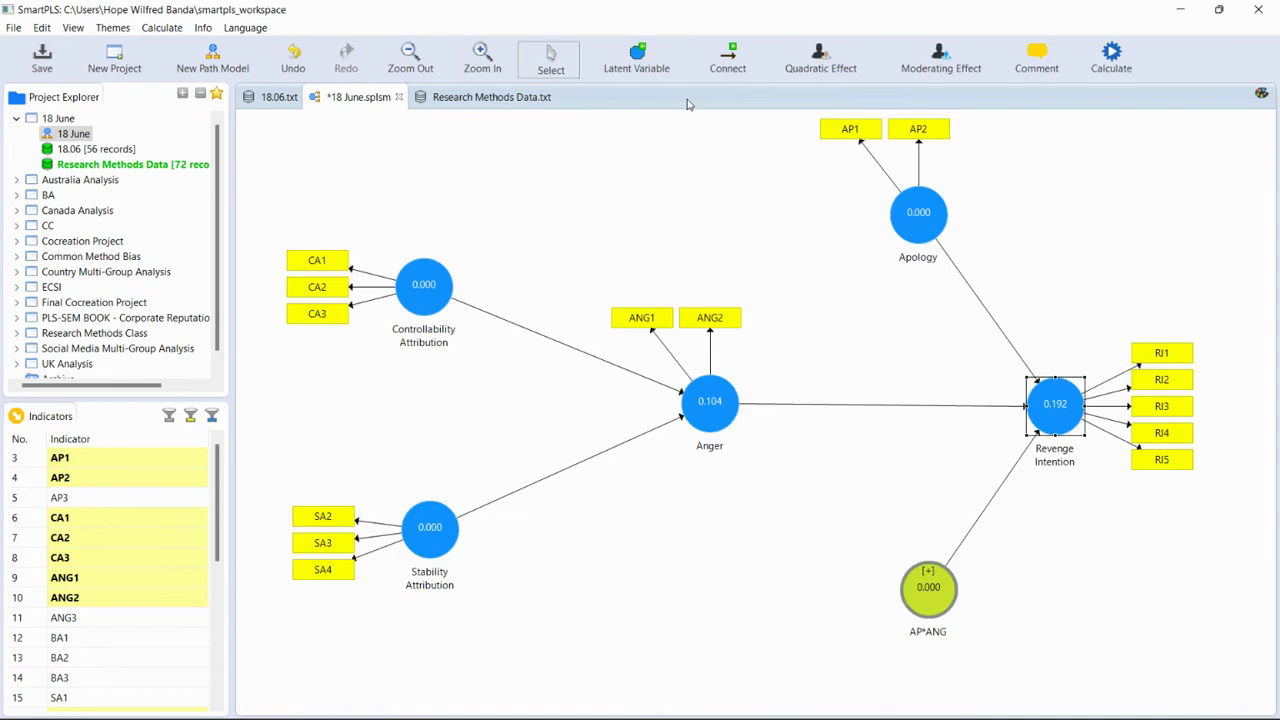
- Run basic Bootstrapping with 5000 subsamples, two-tailed at the 0.05 significance level, opening the full report
{"action": "left_click", "coordinate": [1115, 58]}
{"action": "left_click", "coordinate": [1110, 86]}
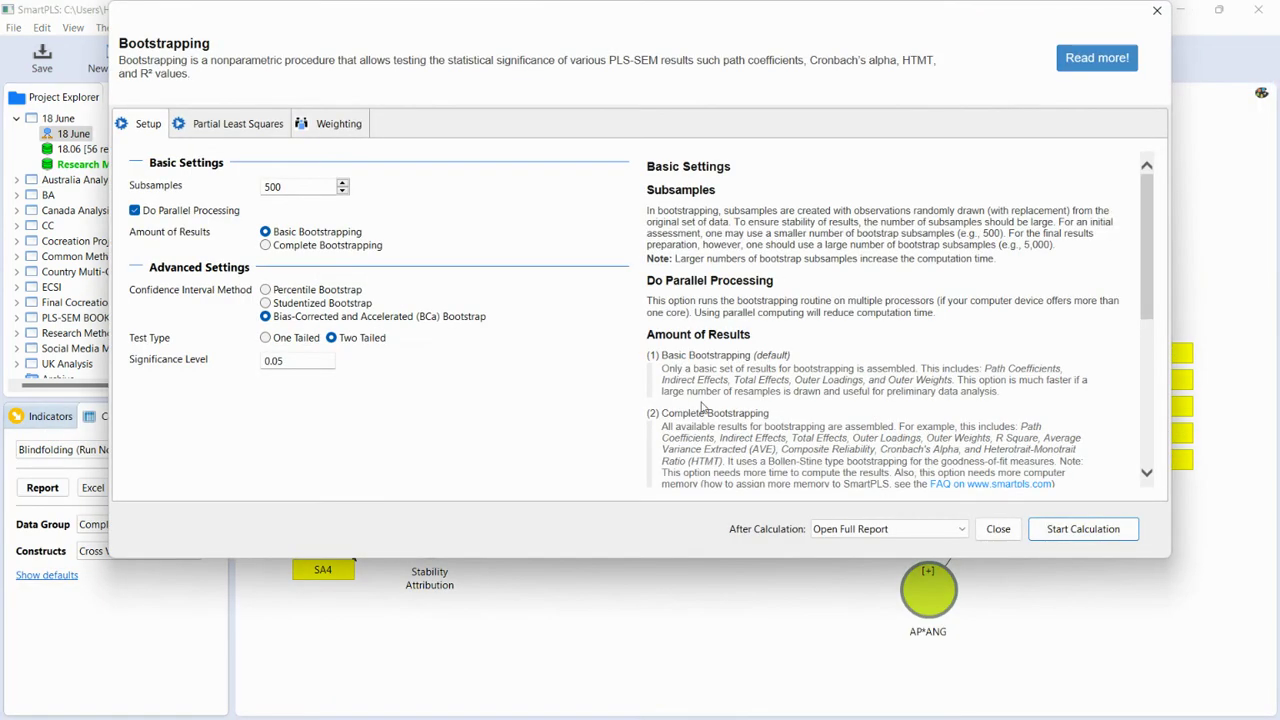
{"action": "left_click", "coordinate": [310, 182]}
{"action": "type", "text": "0"}
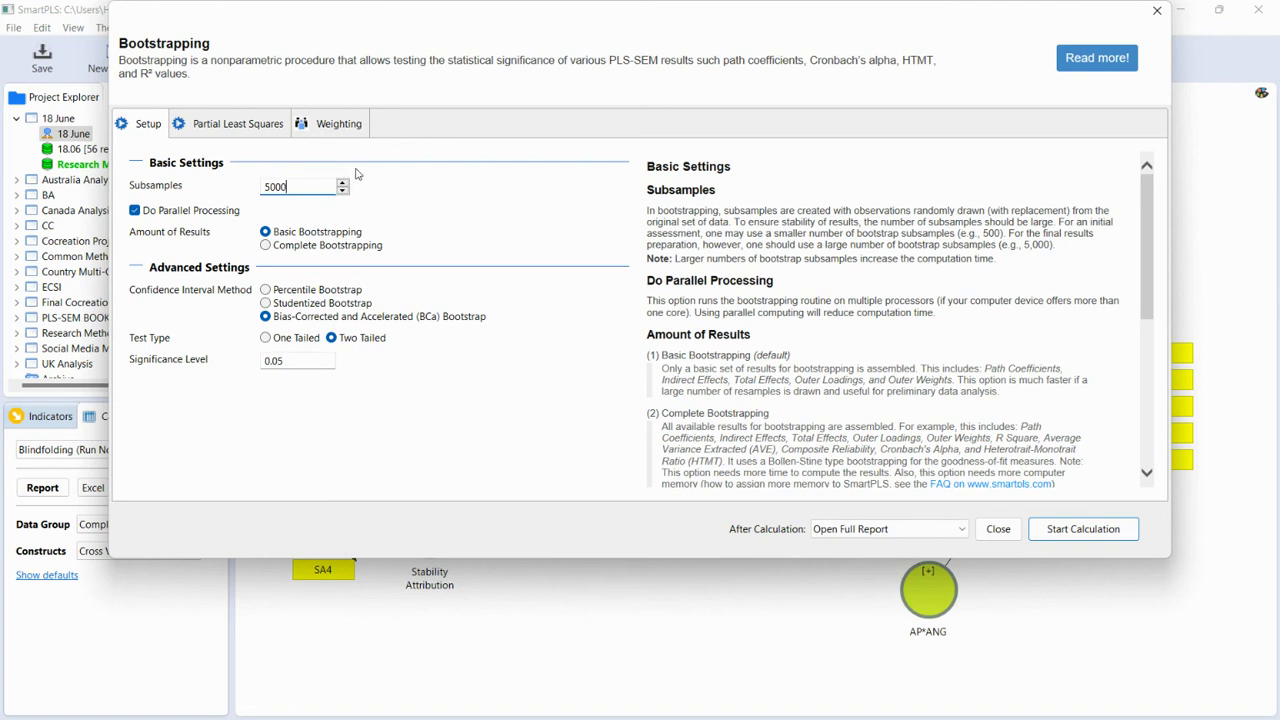
{"action": "left_click", "coordinate": [1080, 537]}
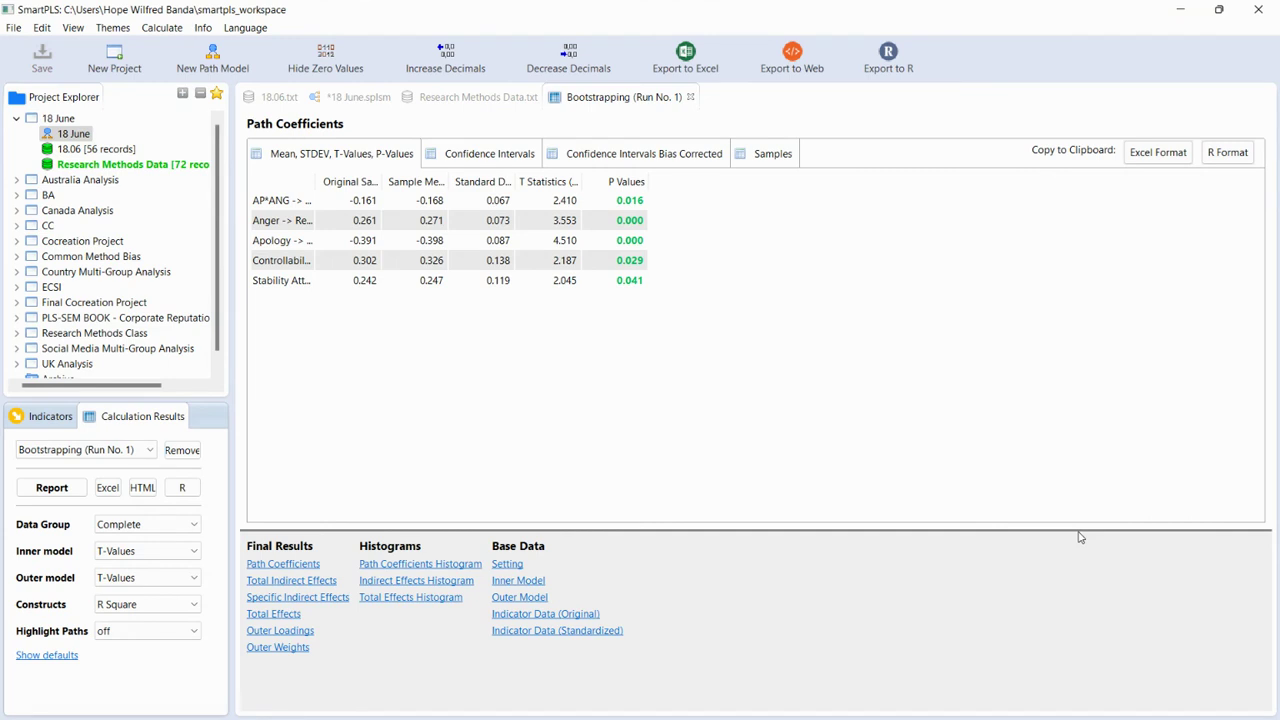
- Widen the path name column of the bootstrapped Path Coefficients table and examine the T statistics and P values against the path model
{"action": "left_click", "coordinate": [376, 99]}
{"action": "left_click", "coordinate": [640, 100]}
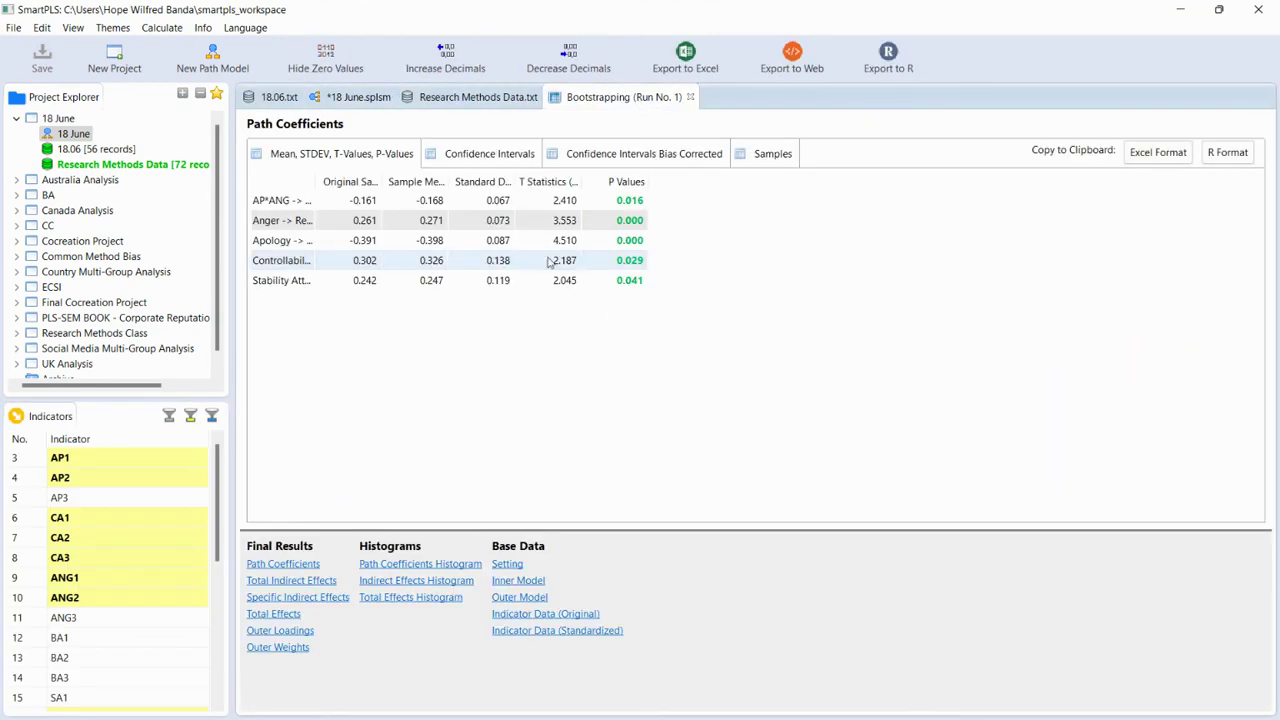
{"action": "left_click_drag", "start_coordinate": [318, 180], "coordinate": [447, 181]}
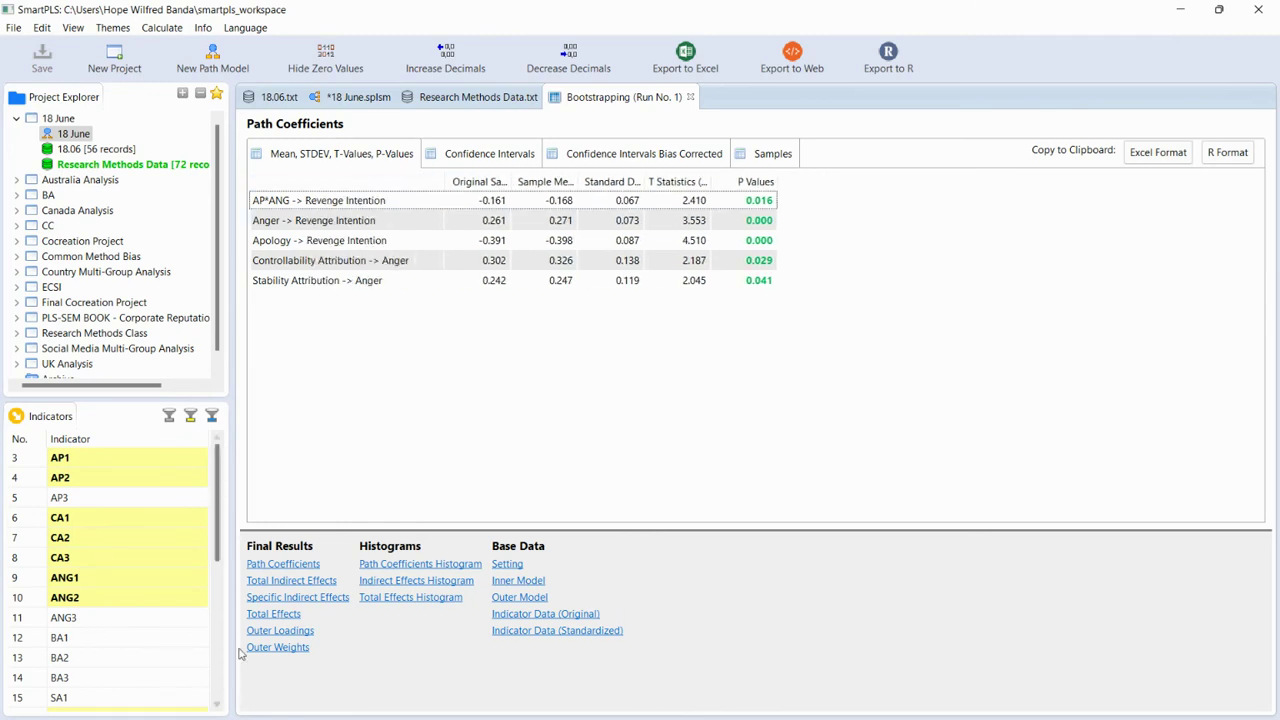
{"action": "left_click", "coordinate": [283, 564]}
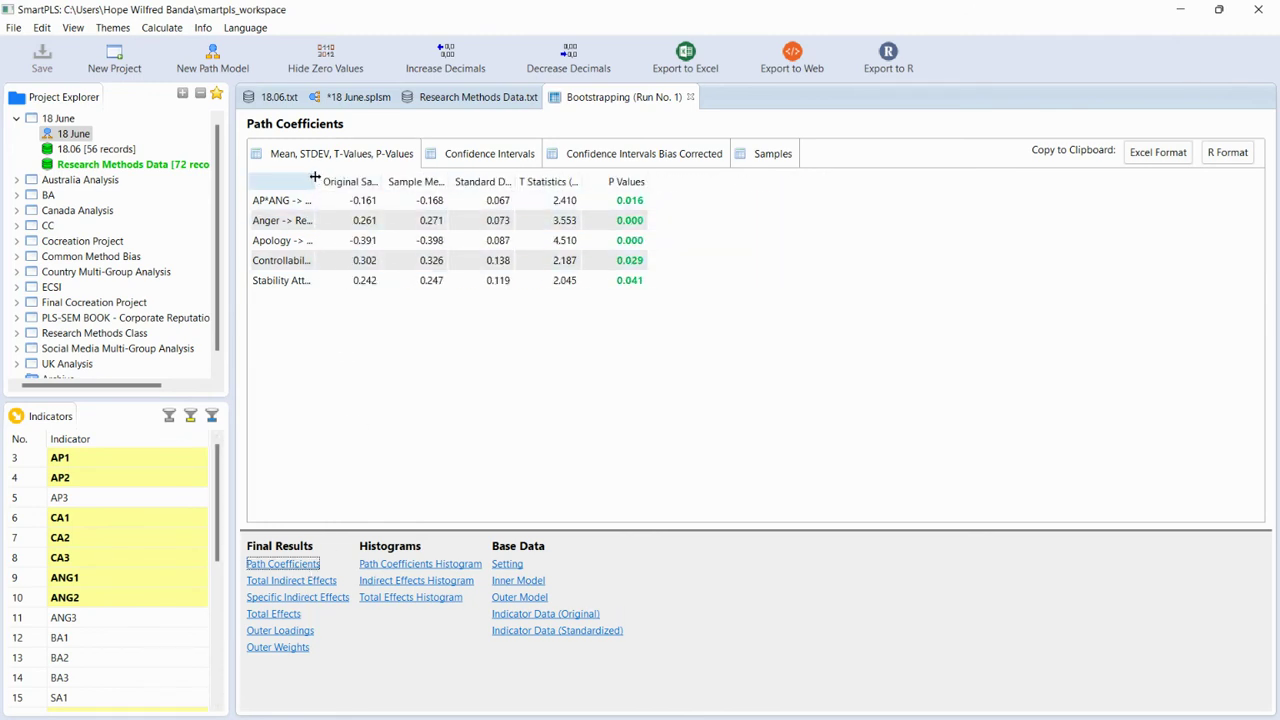
{"action": "left_click_drag", "start_coordinate": [320, 182], "coordinate": [426, 196]}
{"action": "left_click", "coordinate": [426, 197]}
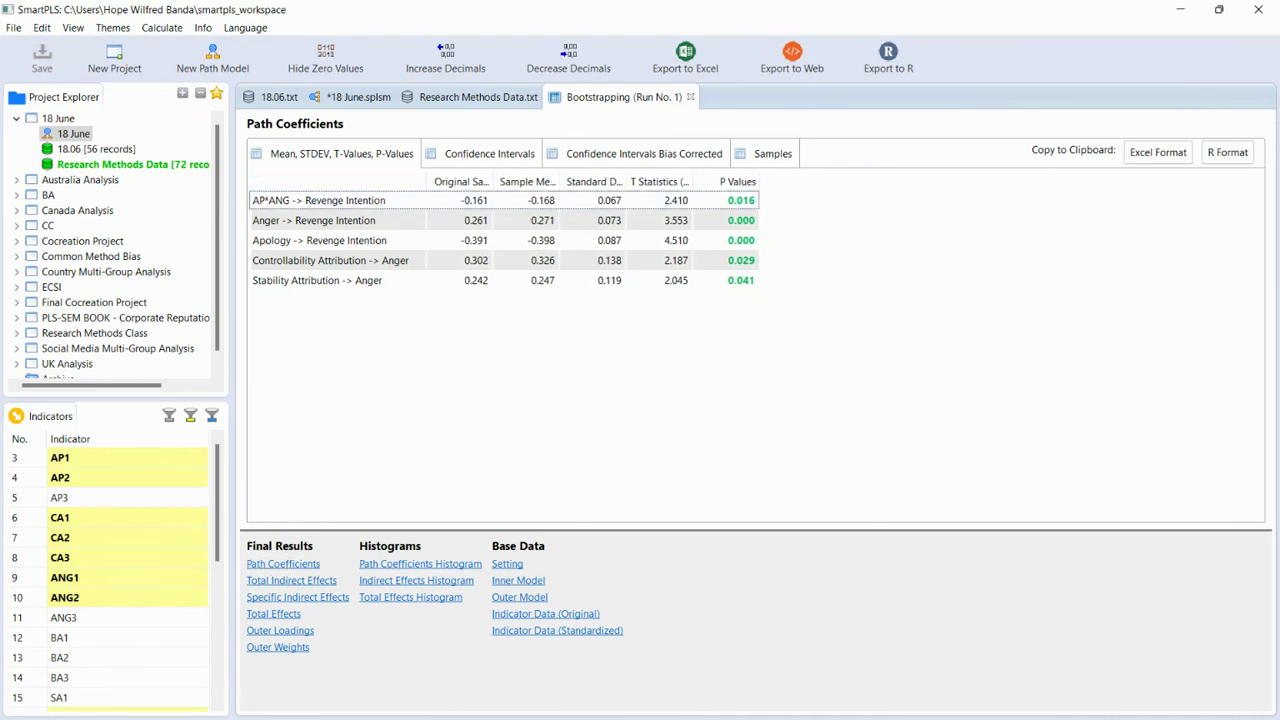
{"action": "left_click", "coordinate": [349, 100]}
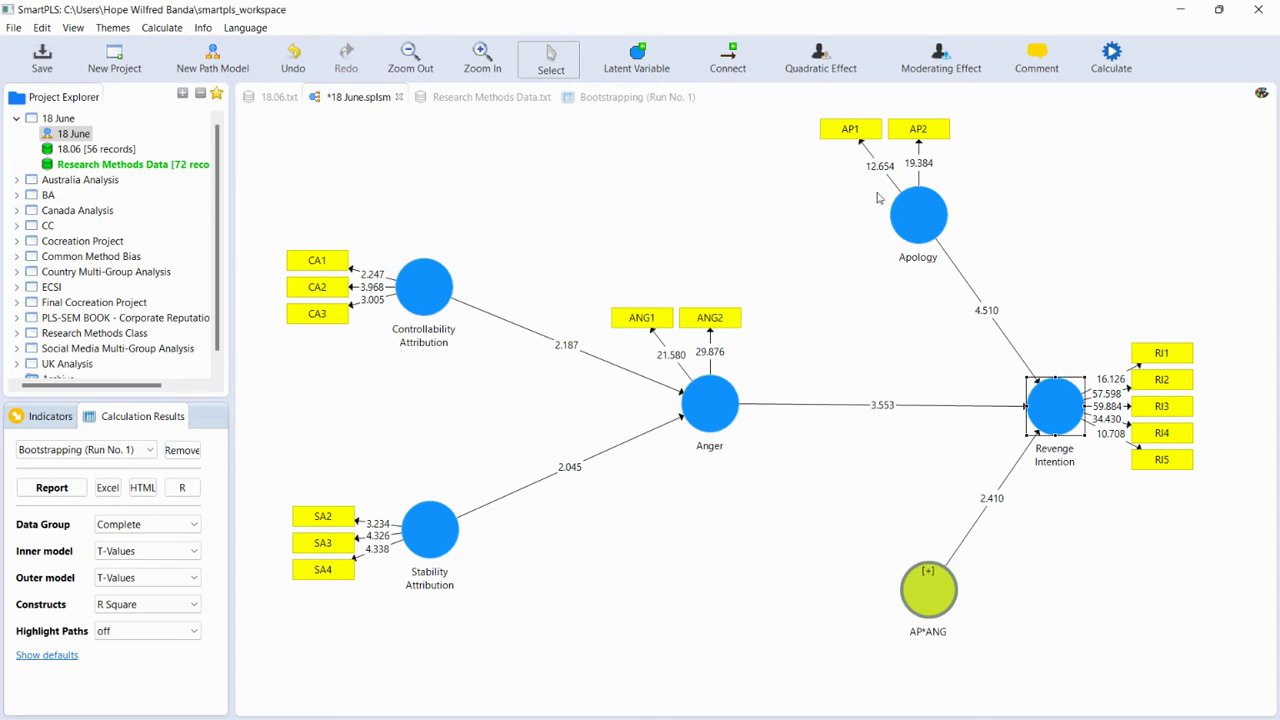
{"action": "left_click", "coordinate": [624, 97]}
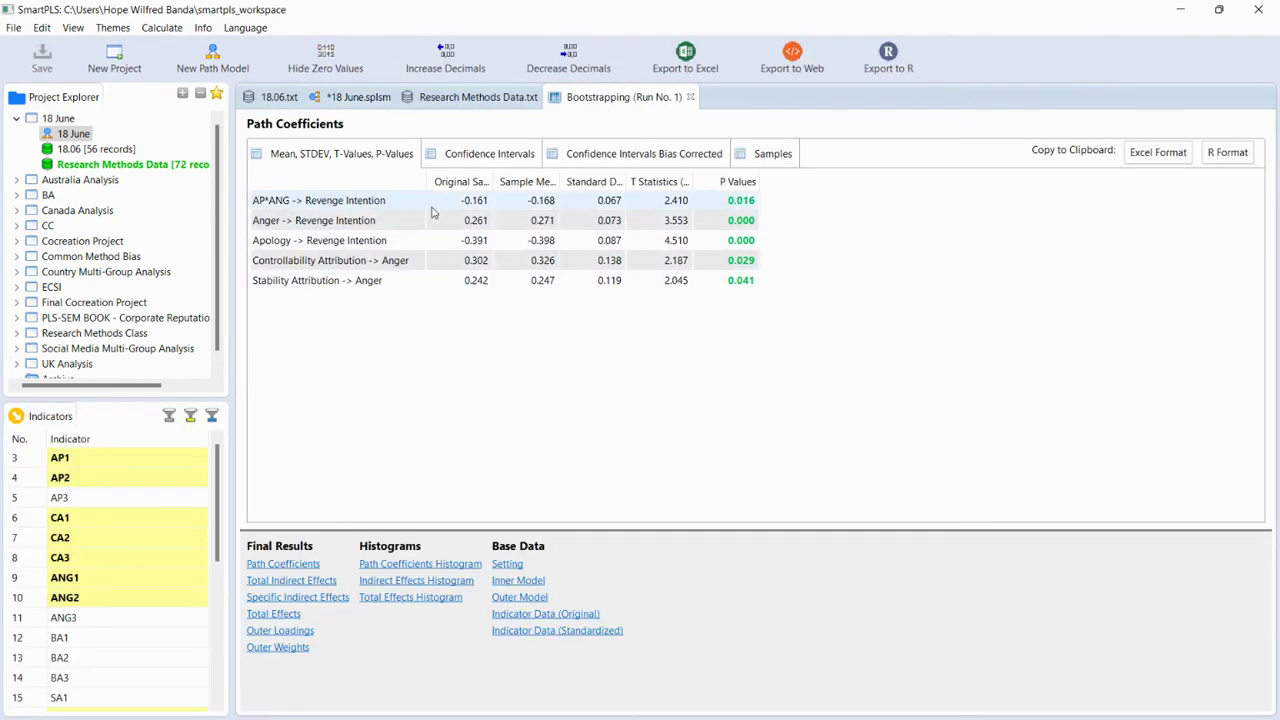
{"action": "left_click", "coordinate": [427, 181]}
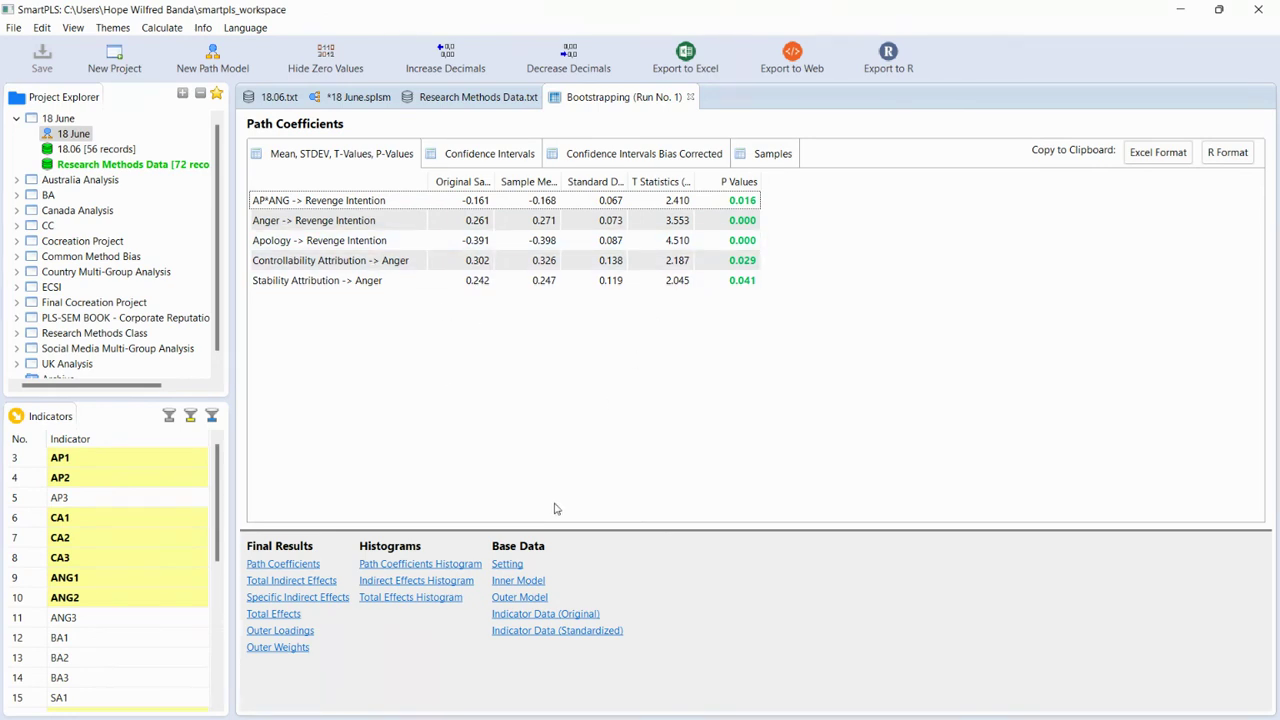
- Return to the 18 June model and rerun the PLS Algorithm with its existing settings
{"action": "left_click", "coordinate": [478, 97]}
{"action": "left_click", "coordinate": [350, 97]}
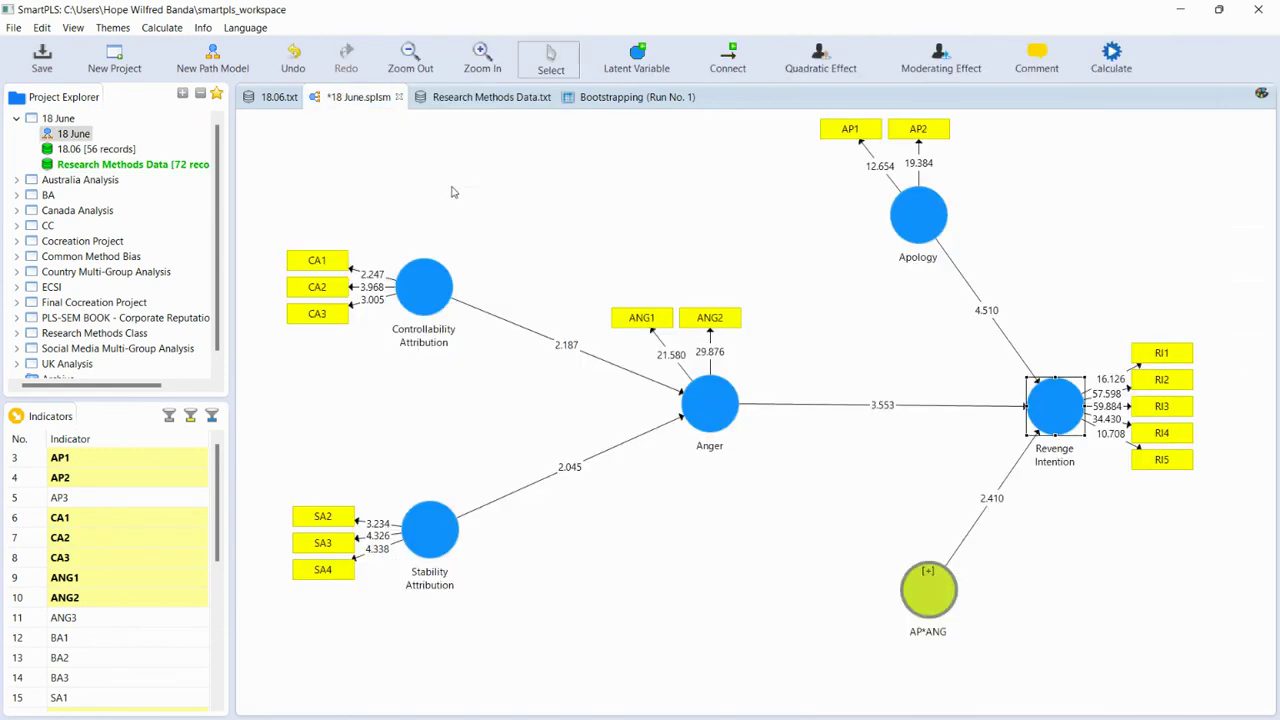
{"action": "left_click", "coordinate": [1111, 58]}
{"action": "left_click", "coordinate": [1110, 65]}
{"action": "left_click", "coordinate": [1080, 529]}
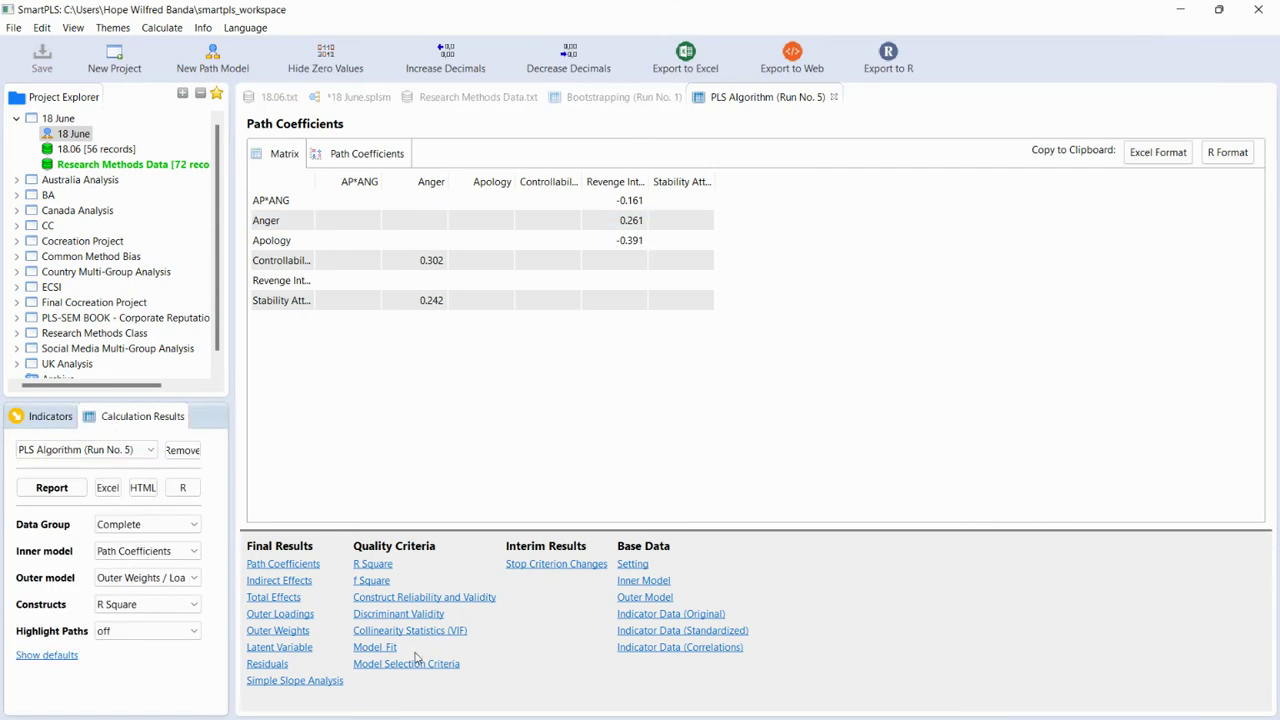
- Review the f Square matrix against the path model and recheck the bootstrapped path coefficients, widening the columns for full labels
{"action": "left_click", "coordinate": [369, 582]}
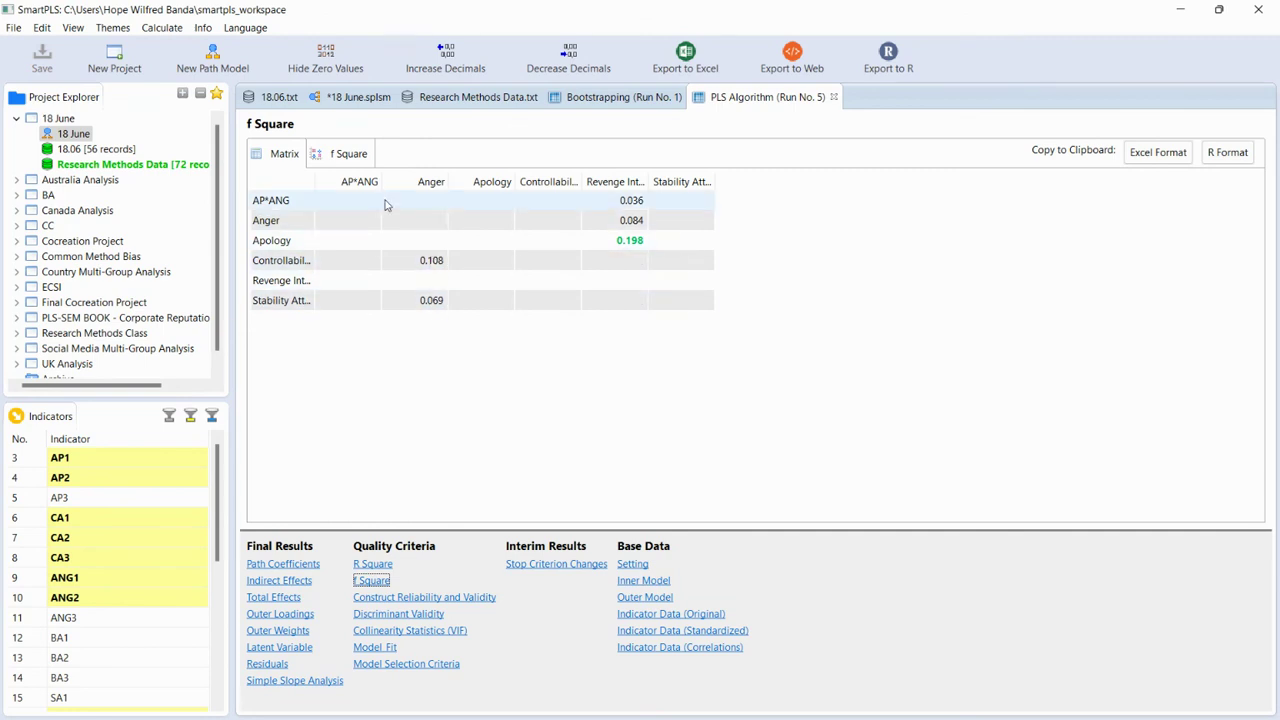
{"action": "left_click_drag", "start_coordinate": [318, 182], "coordinate": [437, 214]}
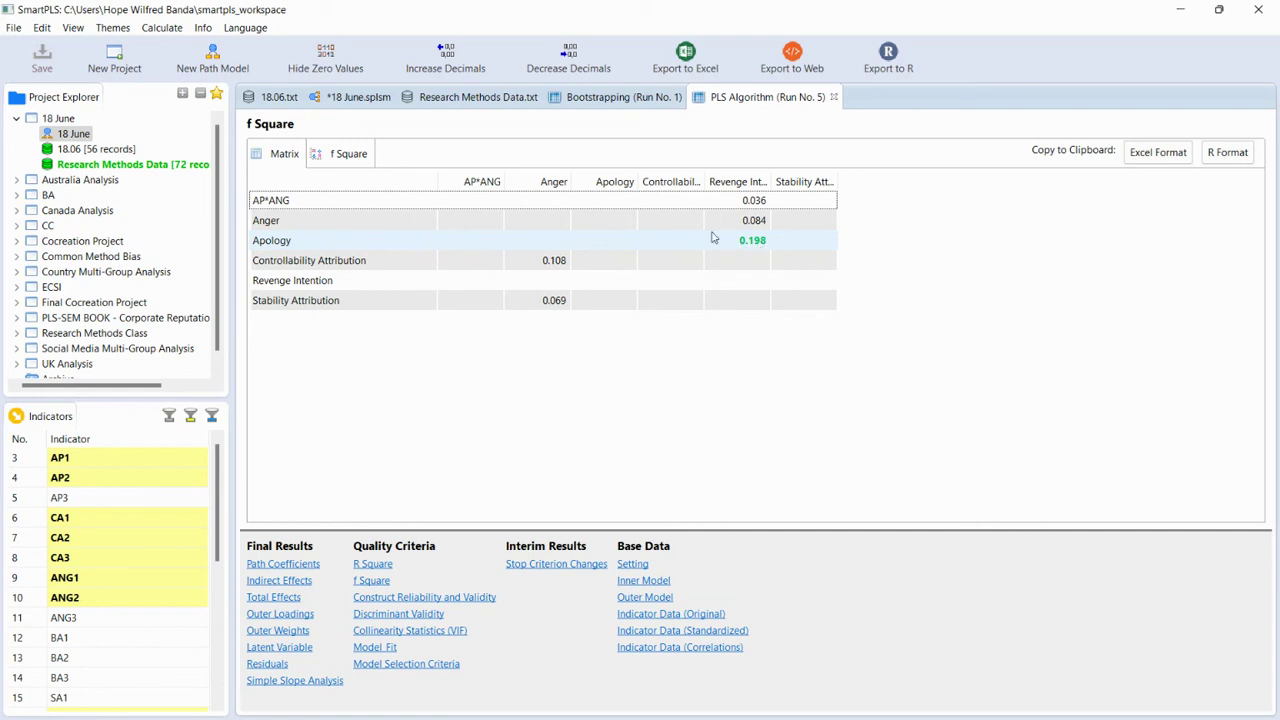
{"action": "left_click", "coordinate": [354, 100]}
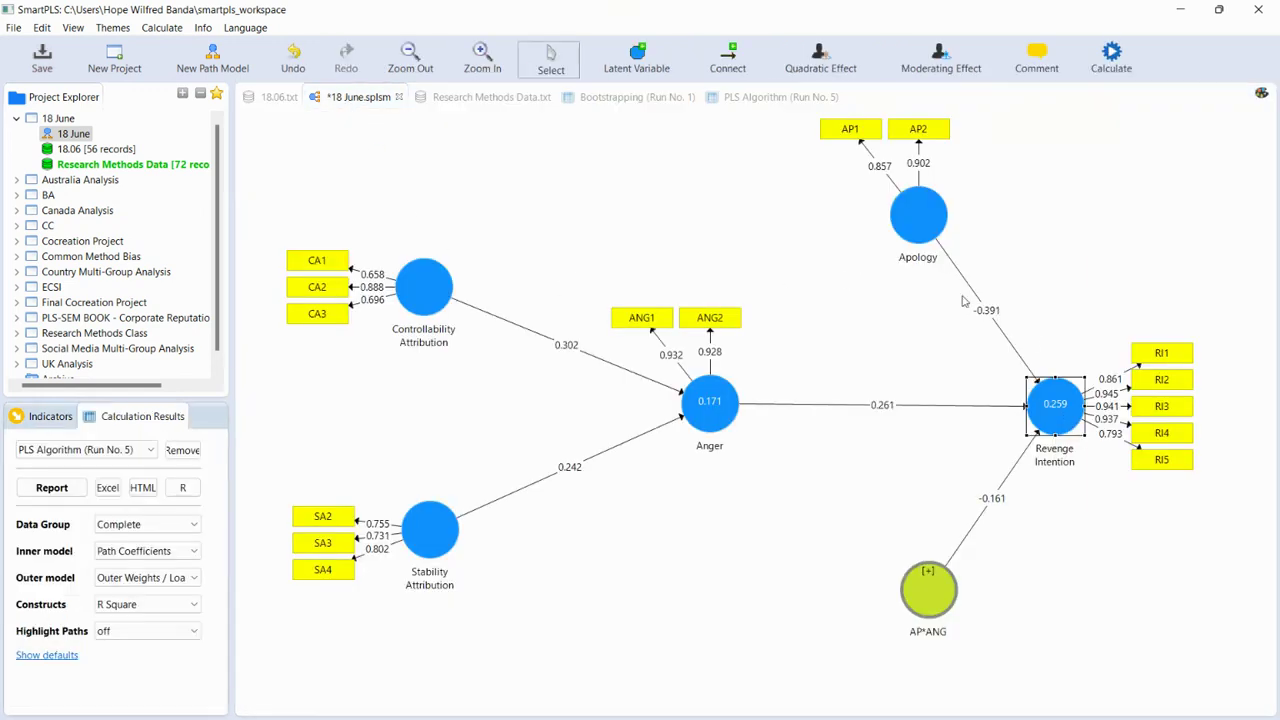
{"action": "left_click", "coordinate": [772, 97]}
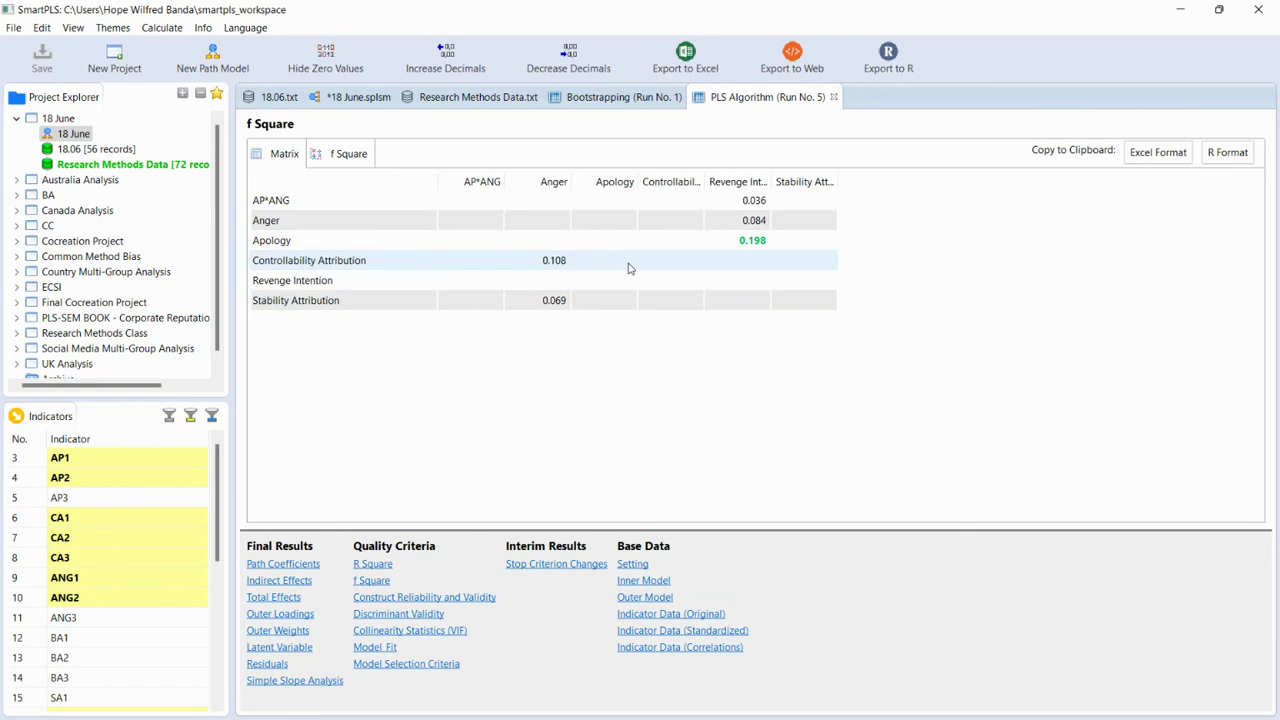
{"action": "left_click", "coordinate": [630, 97]}
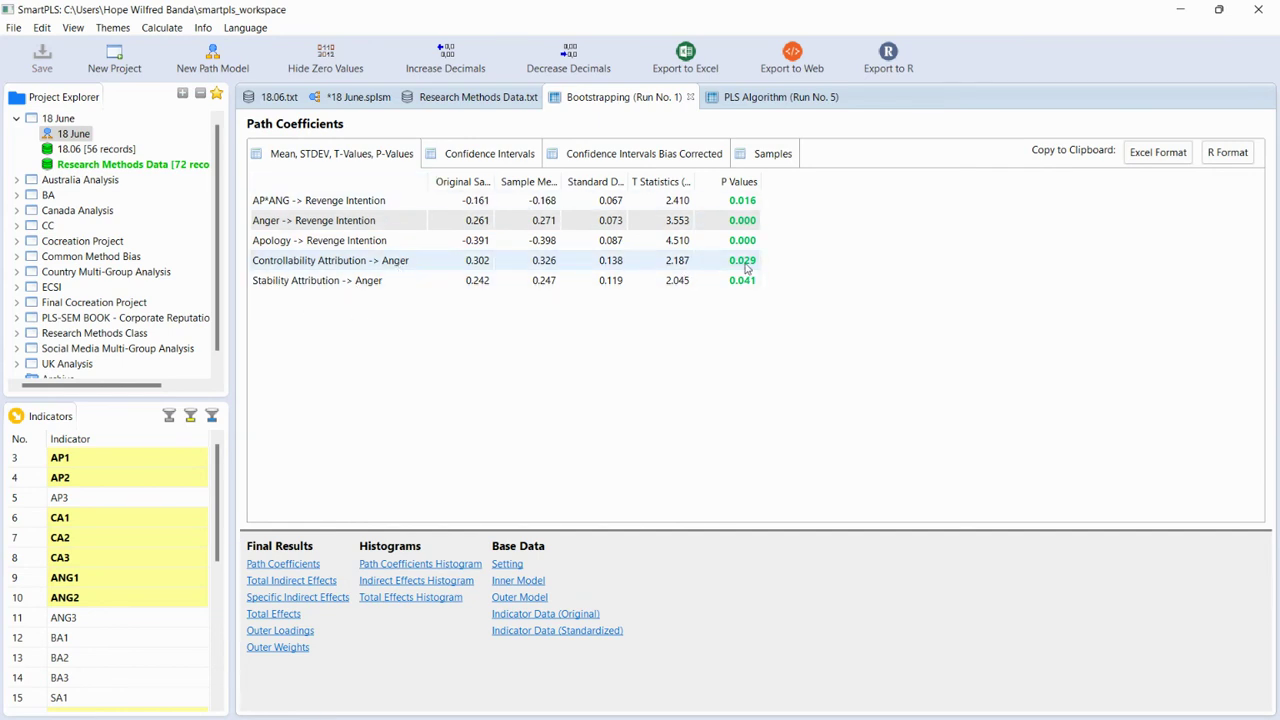
{"action": "left_click_drag", "start_coordinate": [495, 181], "coordinate": [542, 181]}
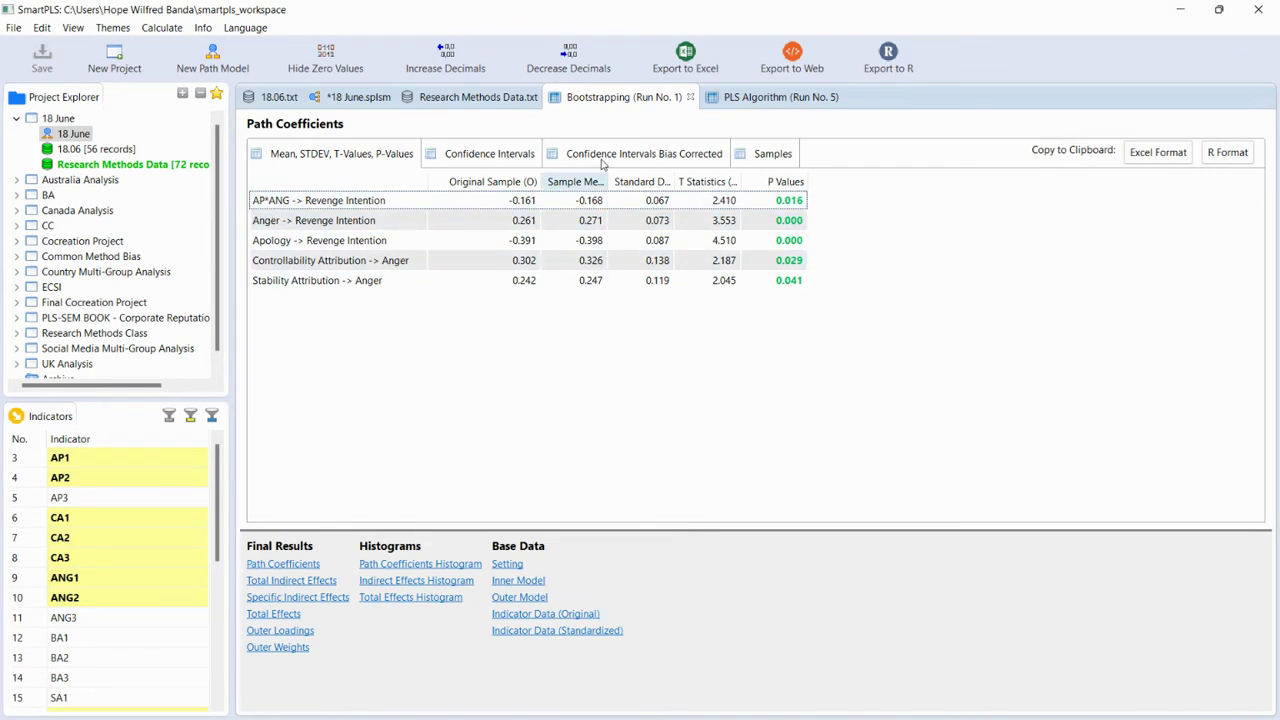
- Open the Simple Slope Analysis in the PLS Algorithm (Run No. 5) report and copy the AP*ANG chart at 500 by 500
{"action": "left_click", "coordinate": [731, 100]}
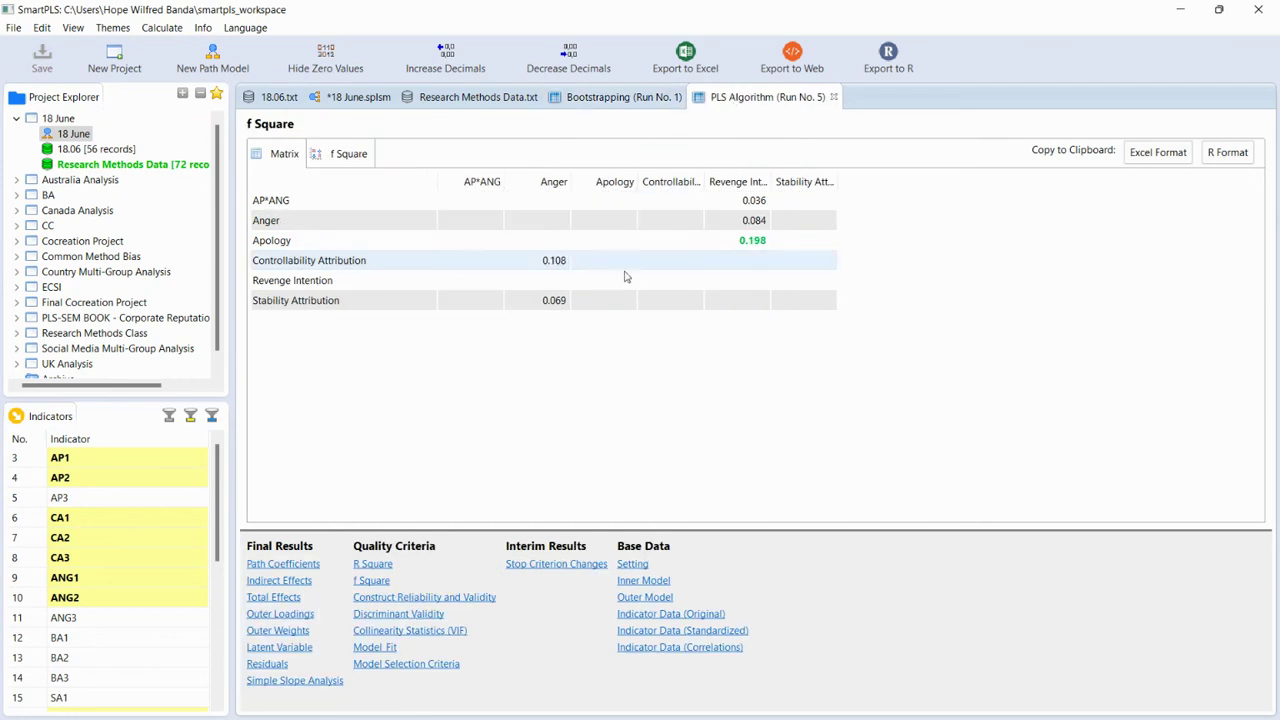
{"action": "left_click", "coordinate": [306, 687]}
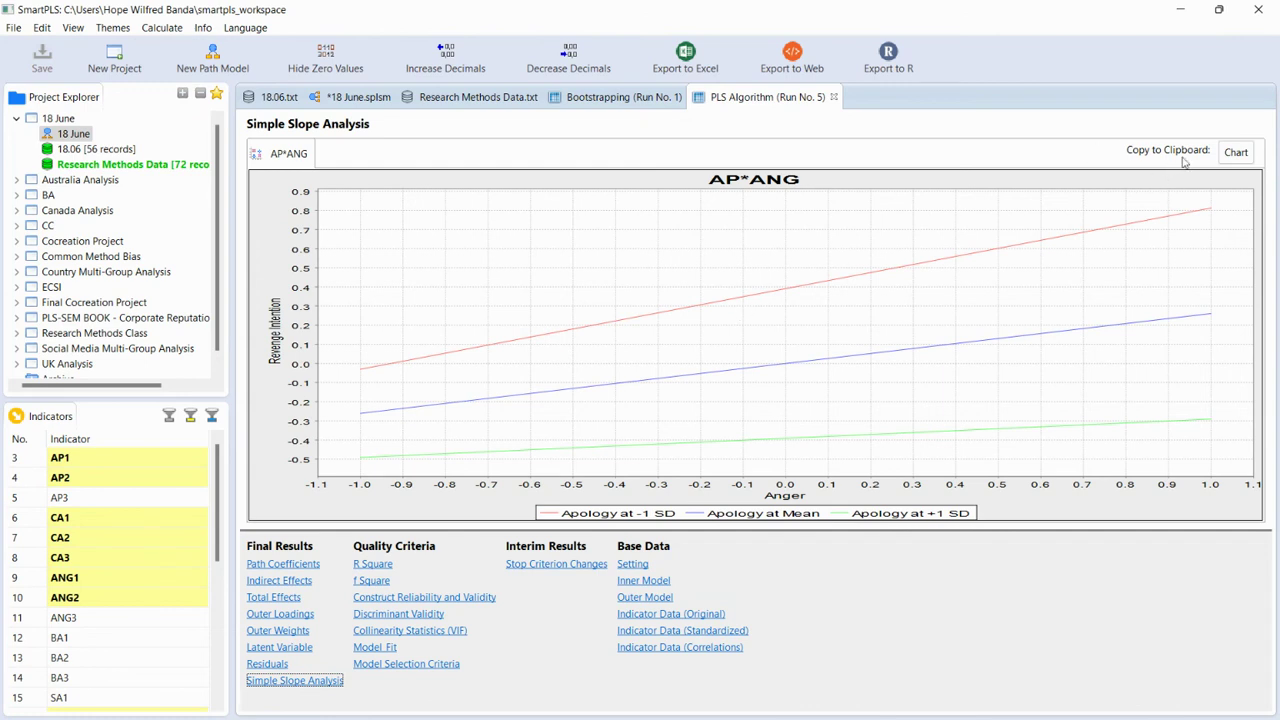
{"action": "left_click", "coordinate": [1234, 153]}
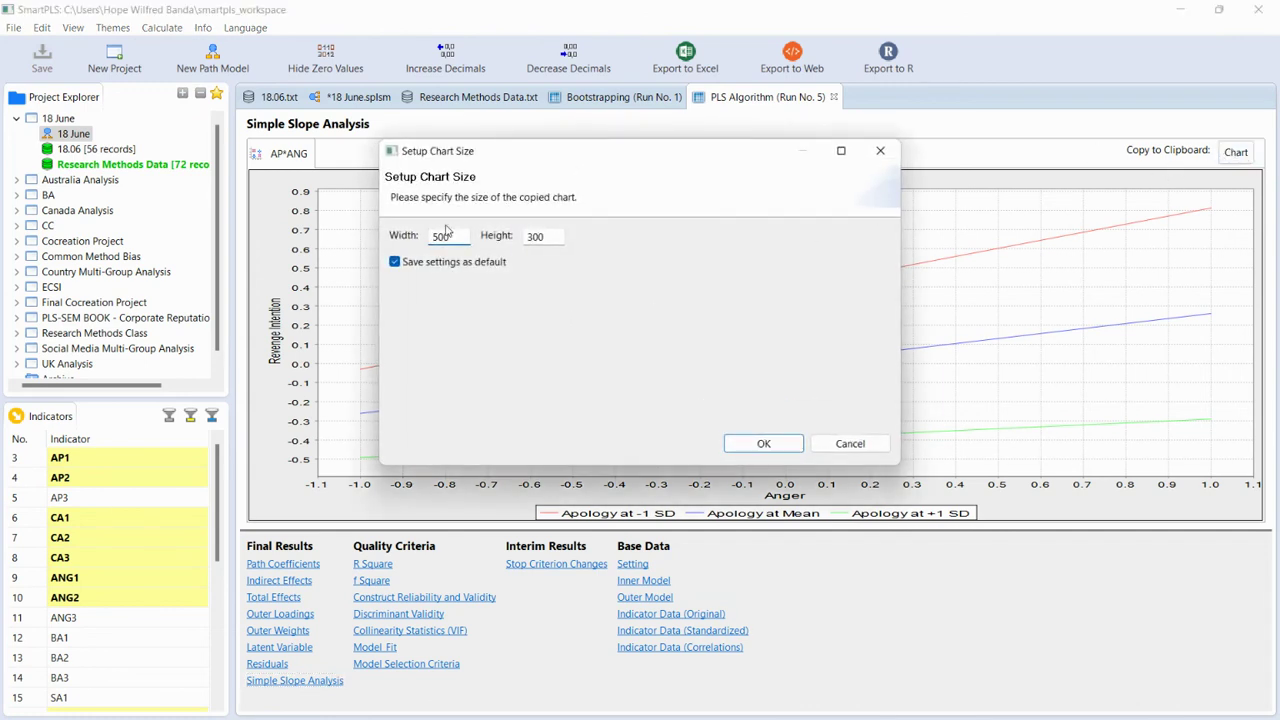
{"action": "double_click", "coordinate": [551, 235]}
{"action": "type", "text": "5"}
{"action": "left_click", "coordinate": [763, 443]}
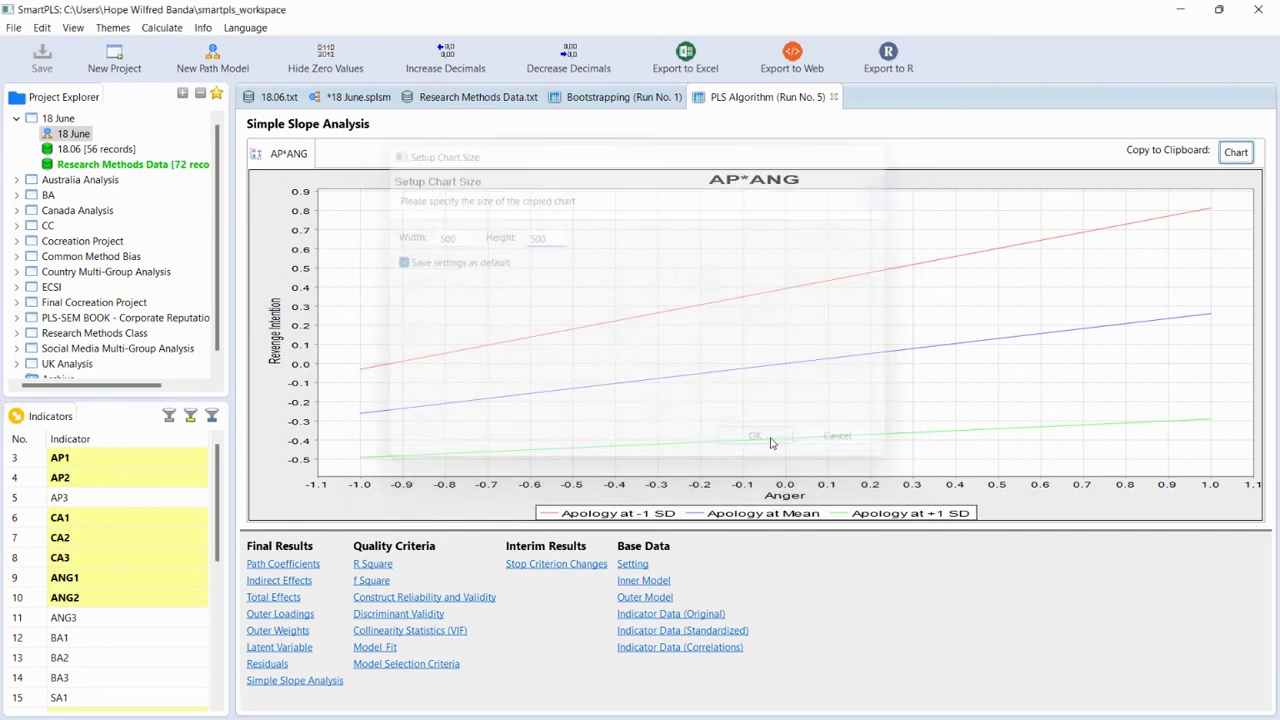
- Switch to a blank document in Word, maximize its window and paste the copied AP*ANG chart
{"action": "key", "text": "super"}
{"action": "type", "text": "WORD"}
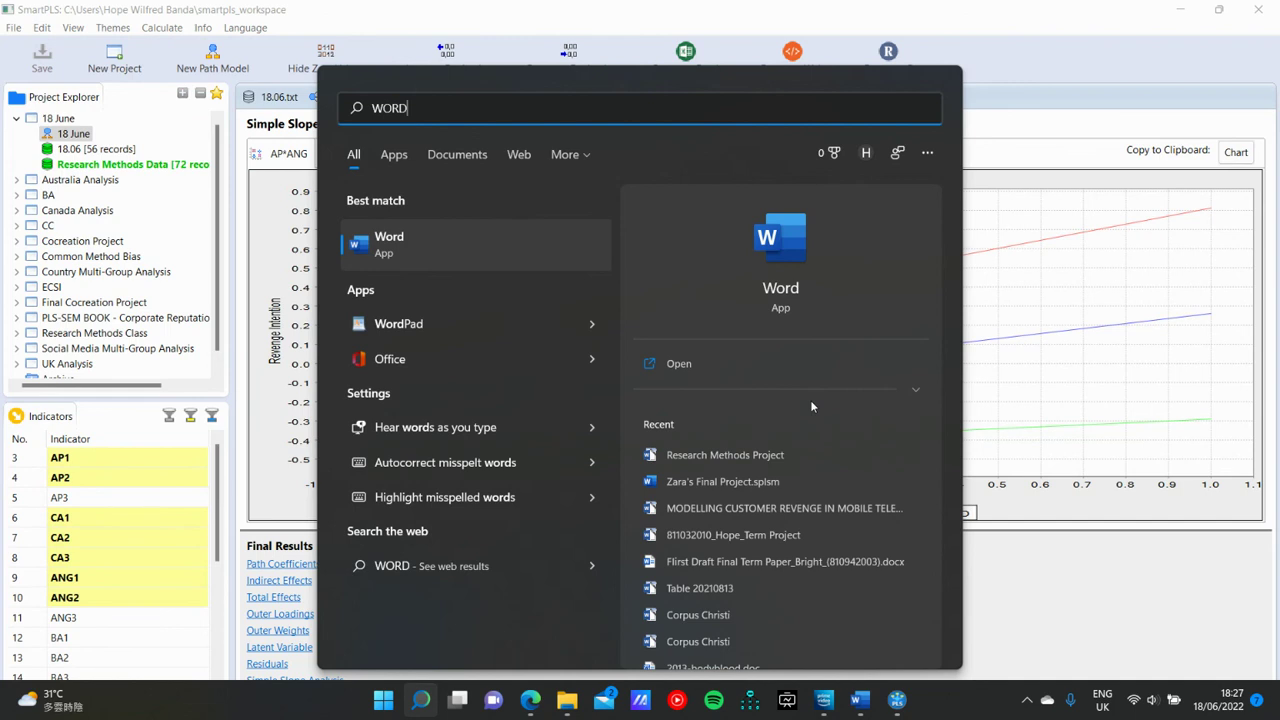
{"action": "key", "text": "Escape"}
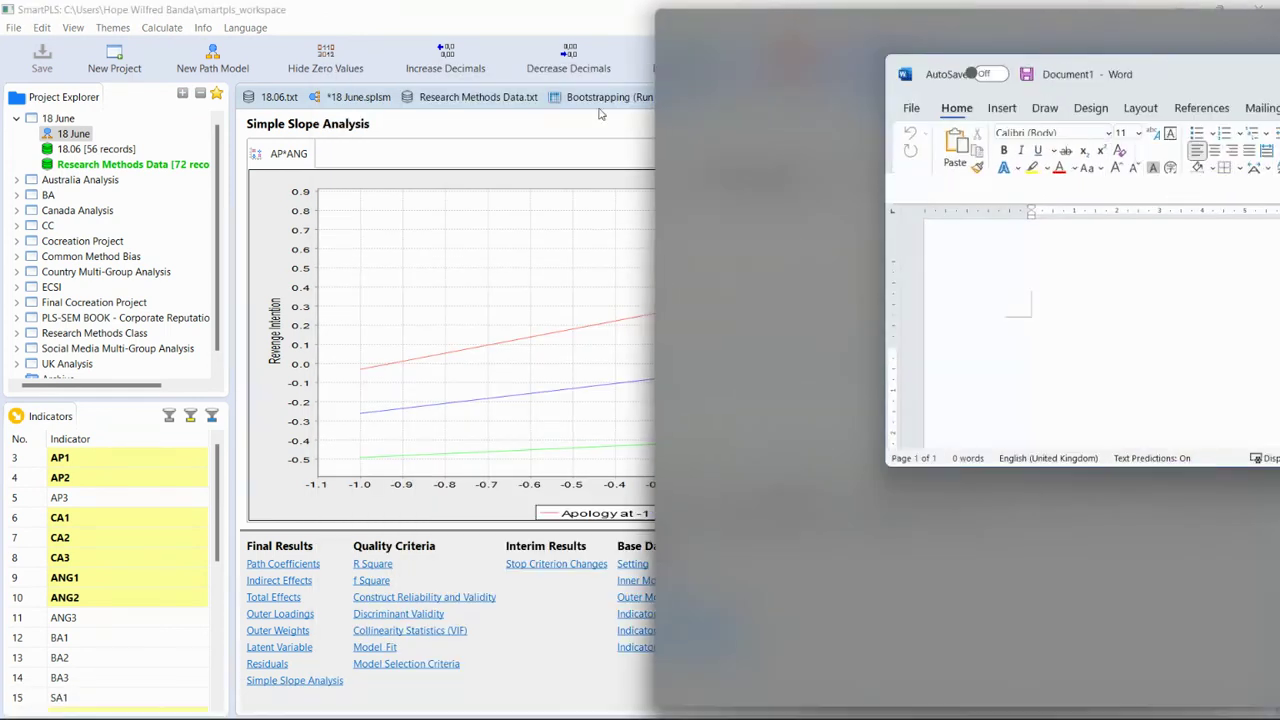
{"action": "left_click_drag", "start_coordinate": [1000, 12], "coordinate": [463, 82]}
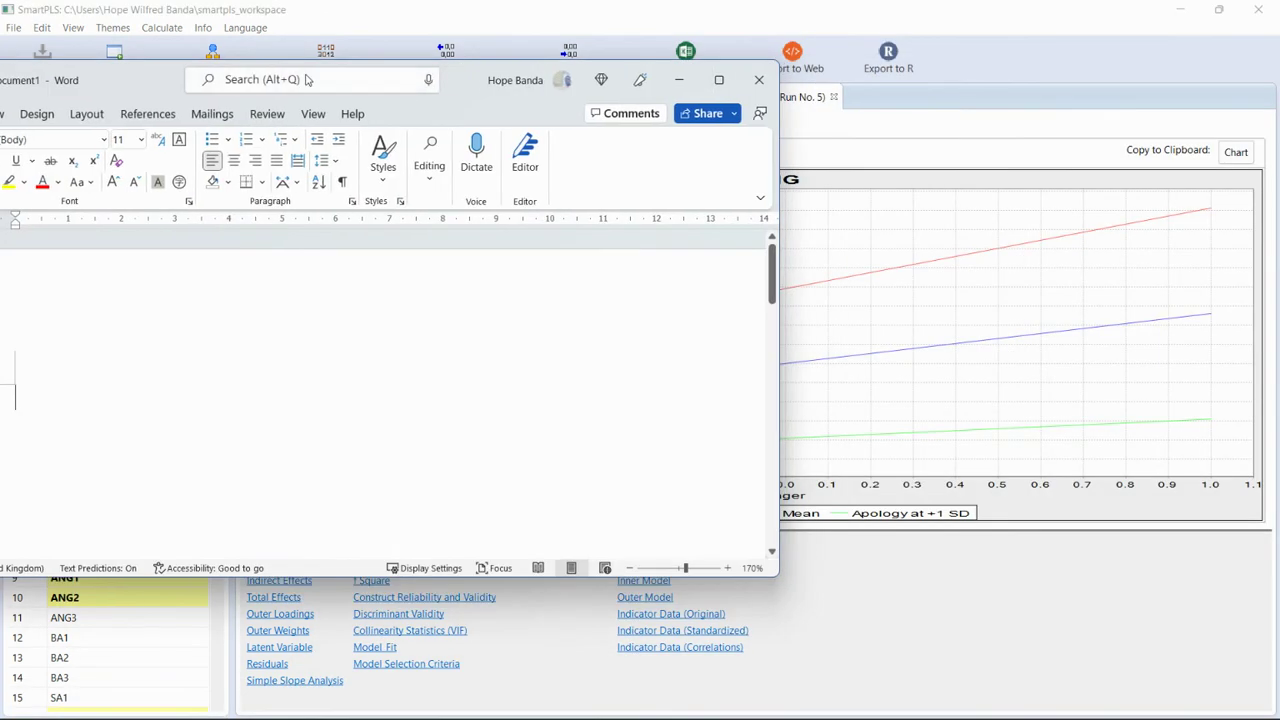
{"action": "double_click", "coordinate": [463, 82]}
{"action": "key", "text": "ctrl+v"}
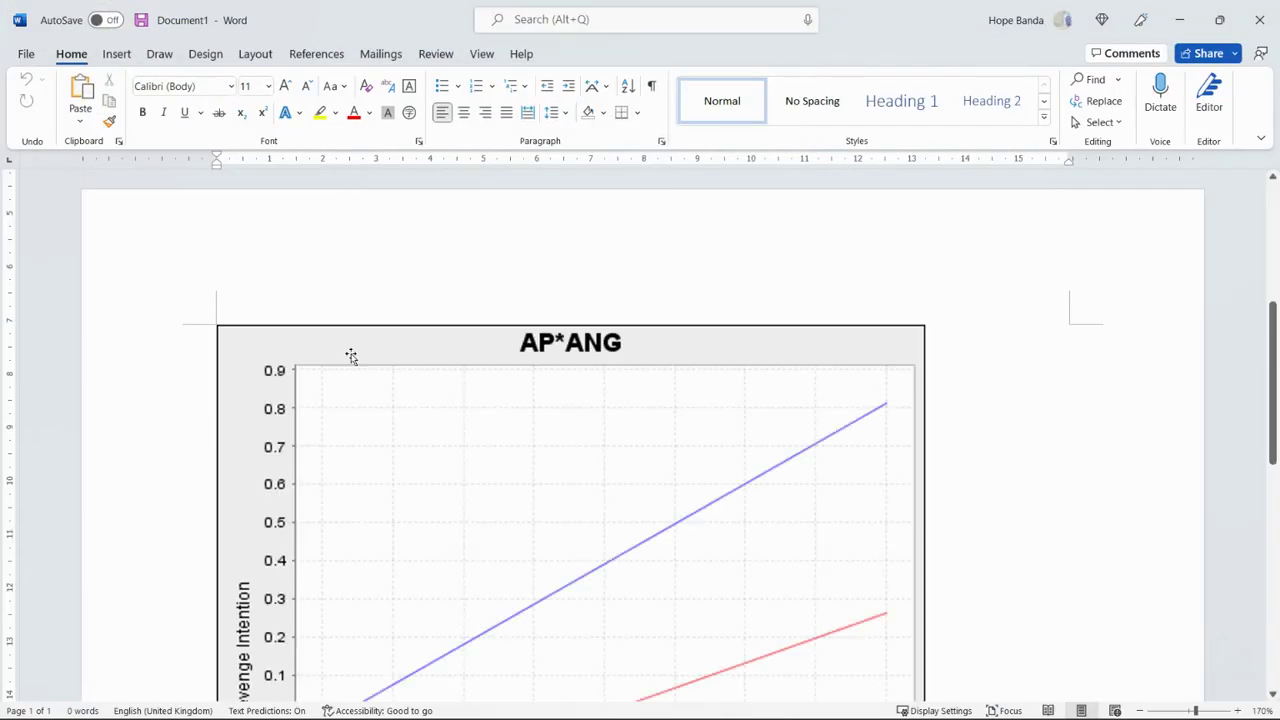
- Examine the whole AP*ANG simple slope chart and centre it horizontally on the page
{"action": "left_click", "coordinate": [1140, 710]}
{"action": "left_click", "coordinate": [1140, 710]}
{"action": "left_click", "coordinate": [1141, 710]}
{"action": "left_click", "coordinate": [1141, 710]}
{"action": "left_click", "coordinate": [1141, 710]}
{"action": "left_click", "coordinate": [1141, 710]}
{"action": "scroll", "coordinate": [706, 509], "scroll_direction": "up", "scroll_amount": 5}
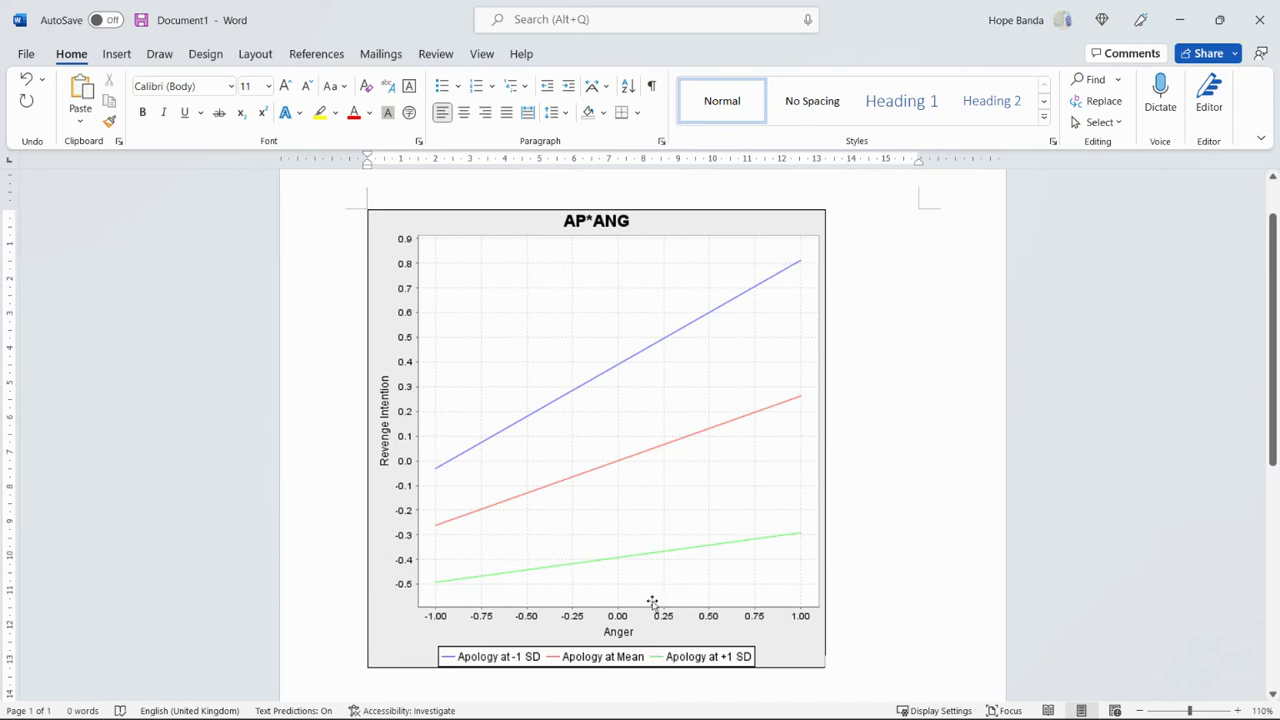
{"action": "left_click", "coordinate": [643, 489]}
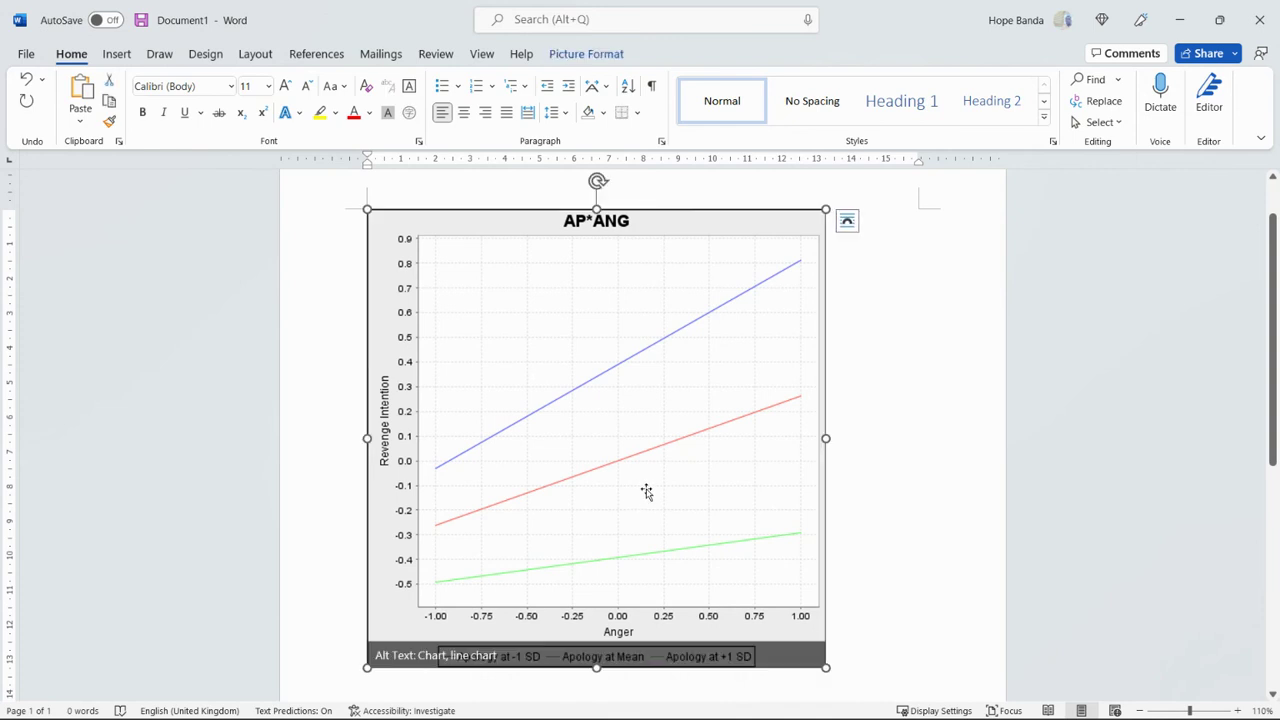
{"action": "left_click", "coordinate": [464, 112]}
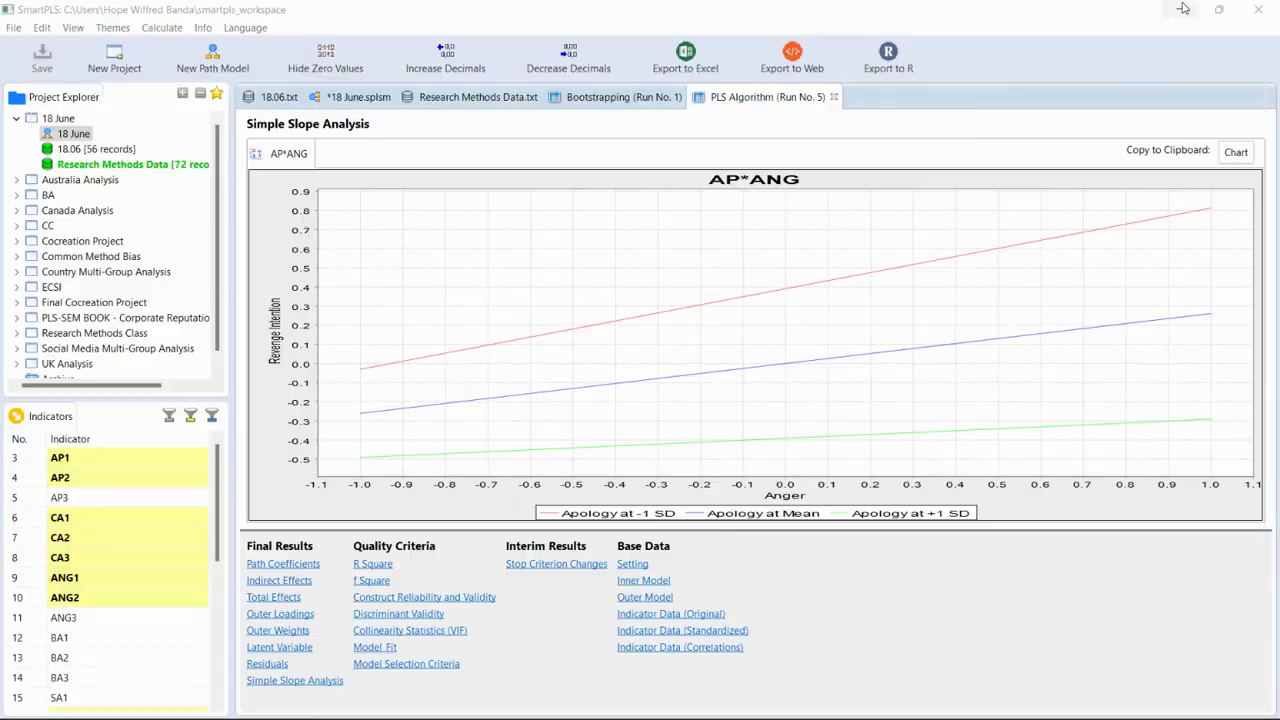
- Return to SmartPLS and trace the paths from Controllability and Stability Attribution through Anger to Revenge Intention in the 18 June model
{"action": "left_click", "coordinate": [1180, 20]}
{"action": "left_click", "coordinate": [628, 96]}
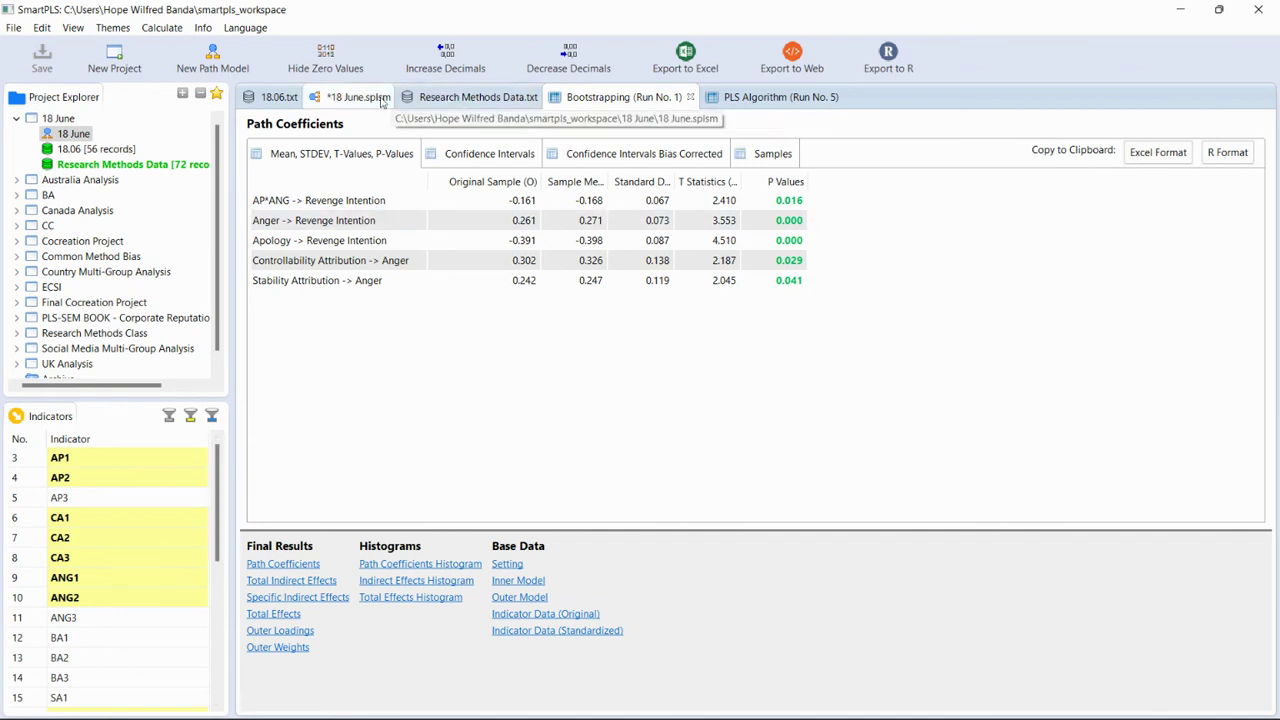
{"action": "left_click", "coordinate": [350, 97]}
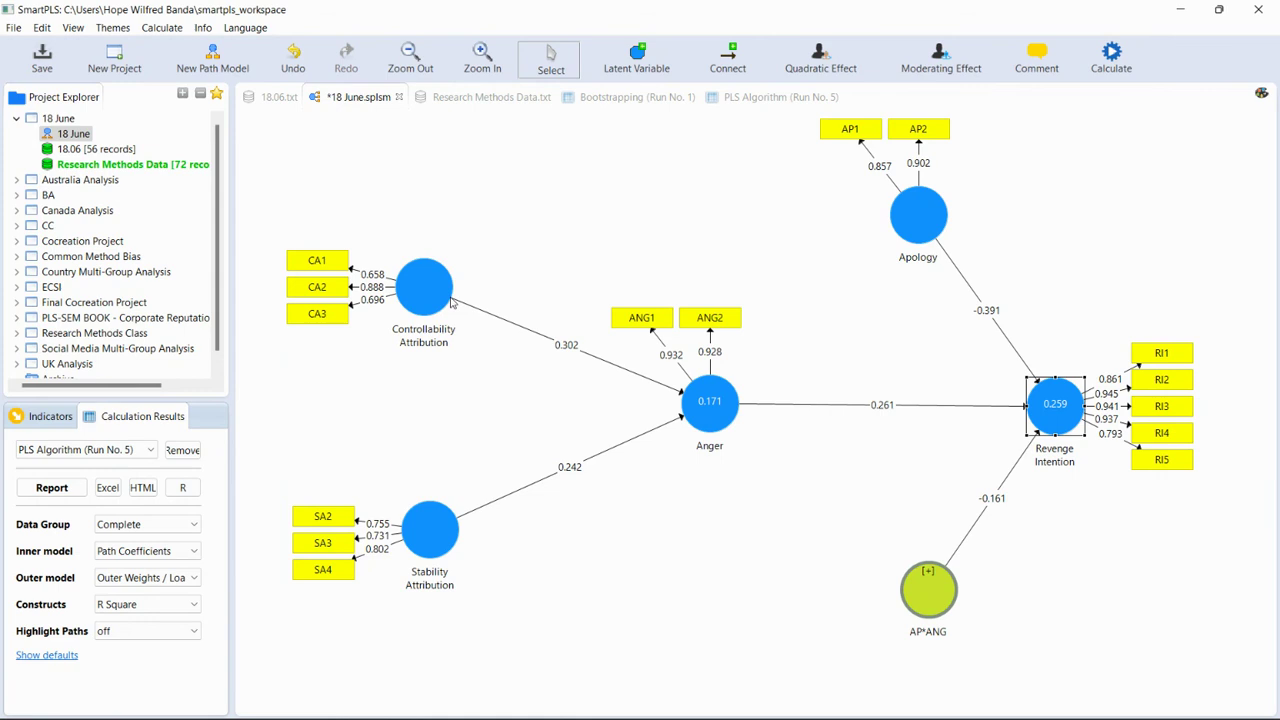
{"action": "left_click", "coordinate": [407, 295]}
{"action": "left_click", "coordinate": [1066, 412]}
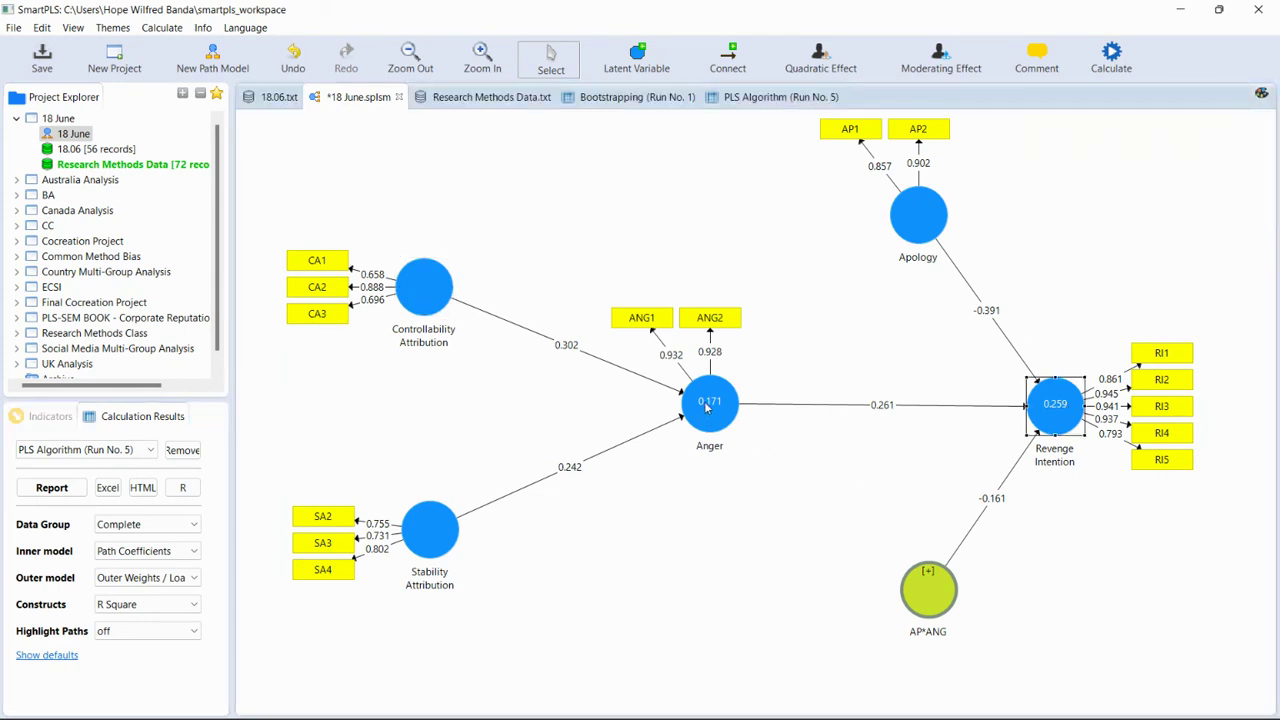
{"action": "left_click", "coordinate": [706, 407]}
{"action": "left_click", "coordinate": [453, 534]}
{"action": "left_click", "coordinate": [1045, 426]}
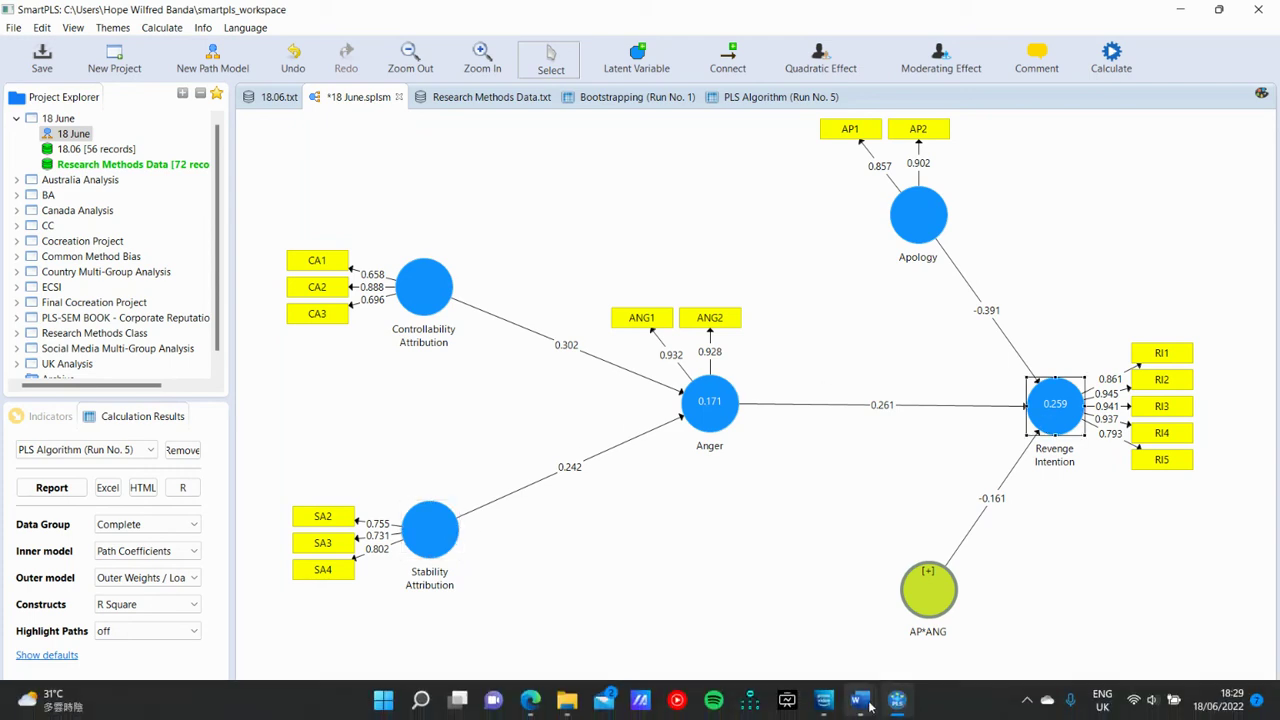
{"action": "mouse_move", "coordinate": [897, 699]}
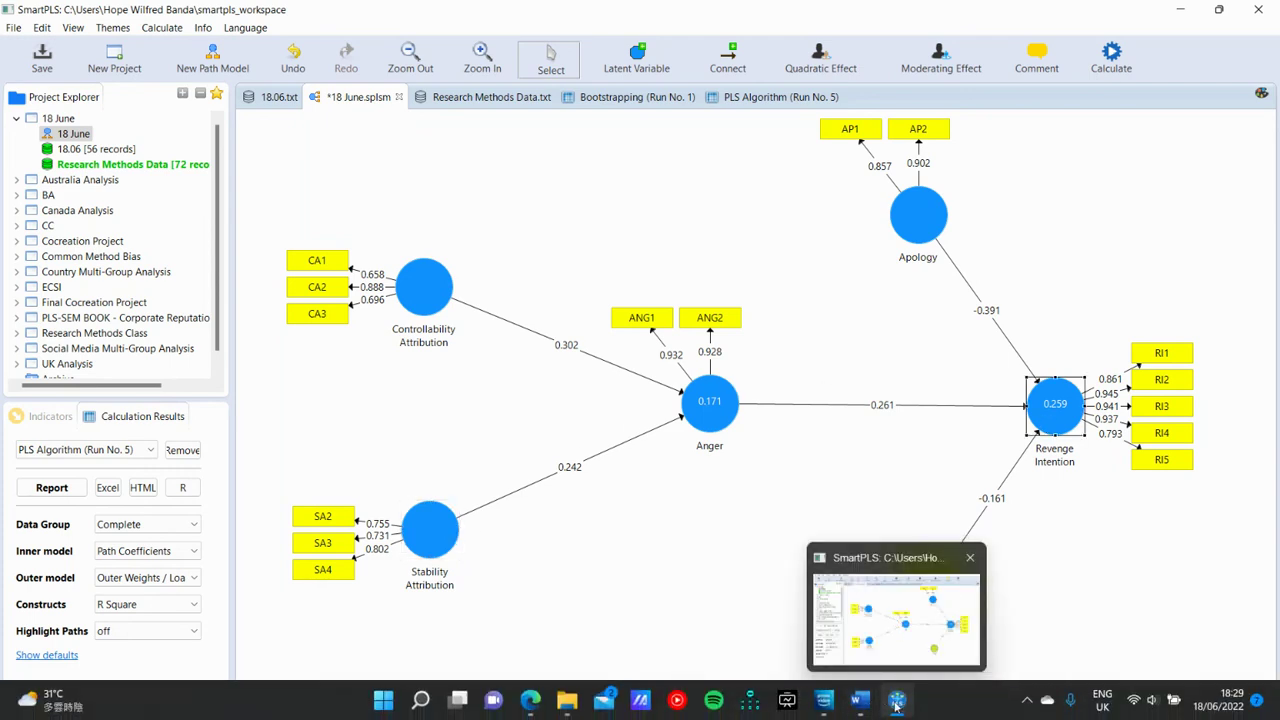
{"action": "left_click", "coordinate": [897, 699]}
{"action": "left_click", "coordinate": [897, 699]}
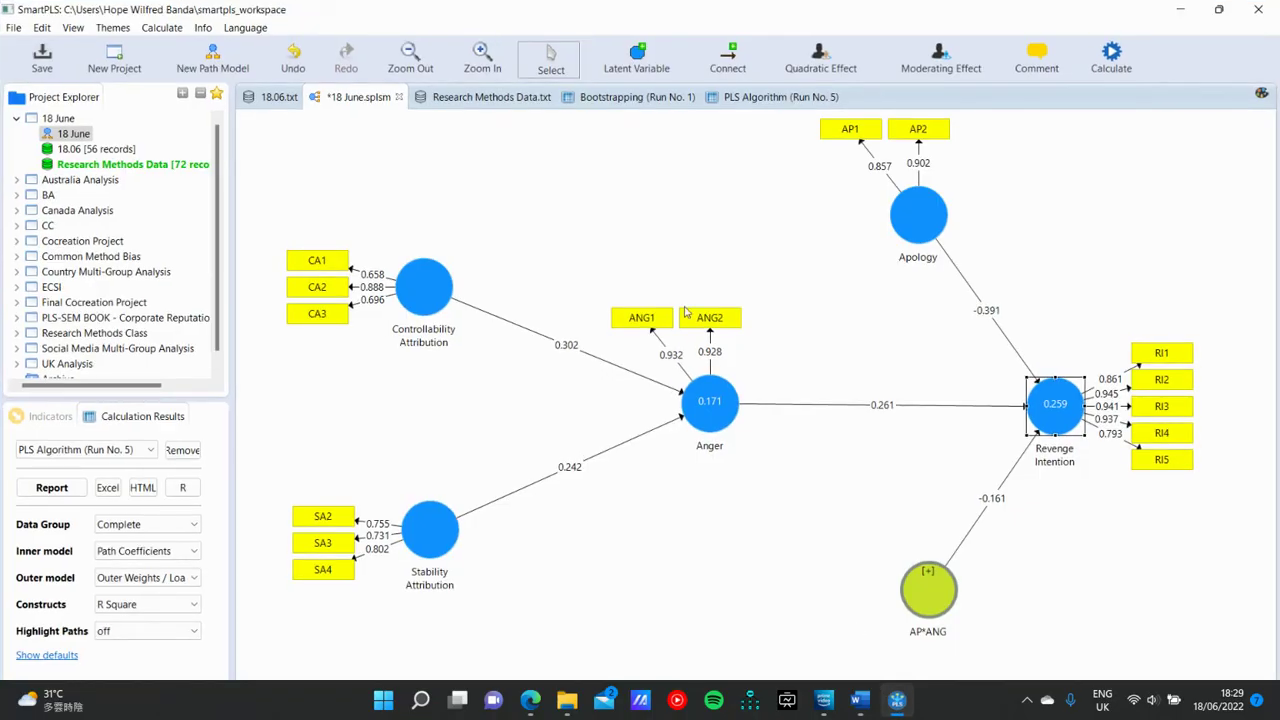
- Examine the bootstrapped Specific Indirect Effects and their bias-corrected confidence intervals, widening the path name columns for full labels
{"action": "left_click", "coordinate": [653, 96]}
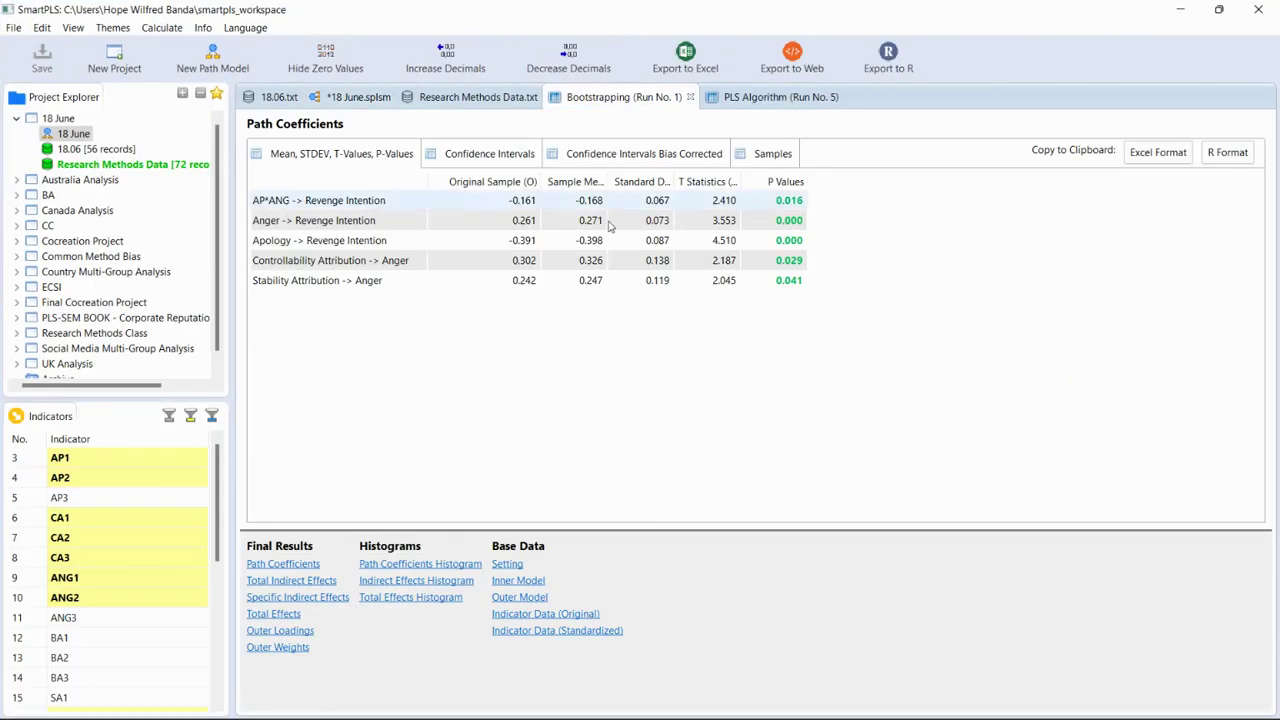
{"action": "left_click", "coordinate": [328, 598]}
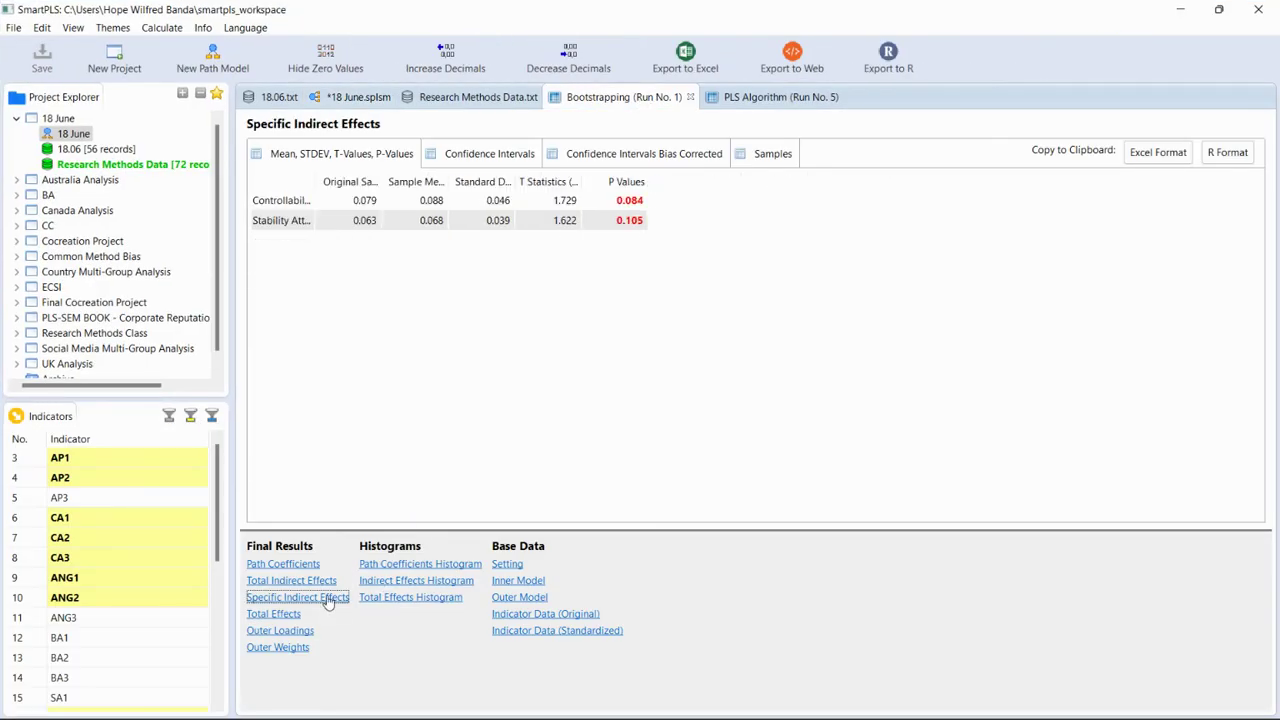
{"action": "left_click_drag", "start_coordinate": [385, 190], "coordinate": [527, 211]}
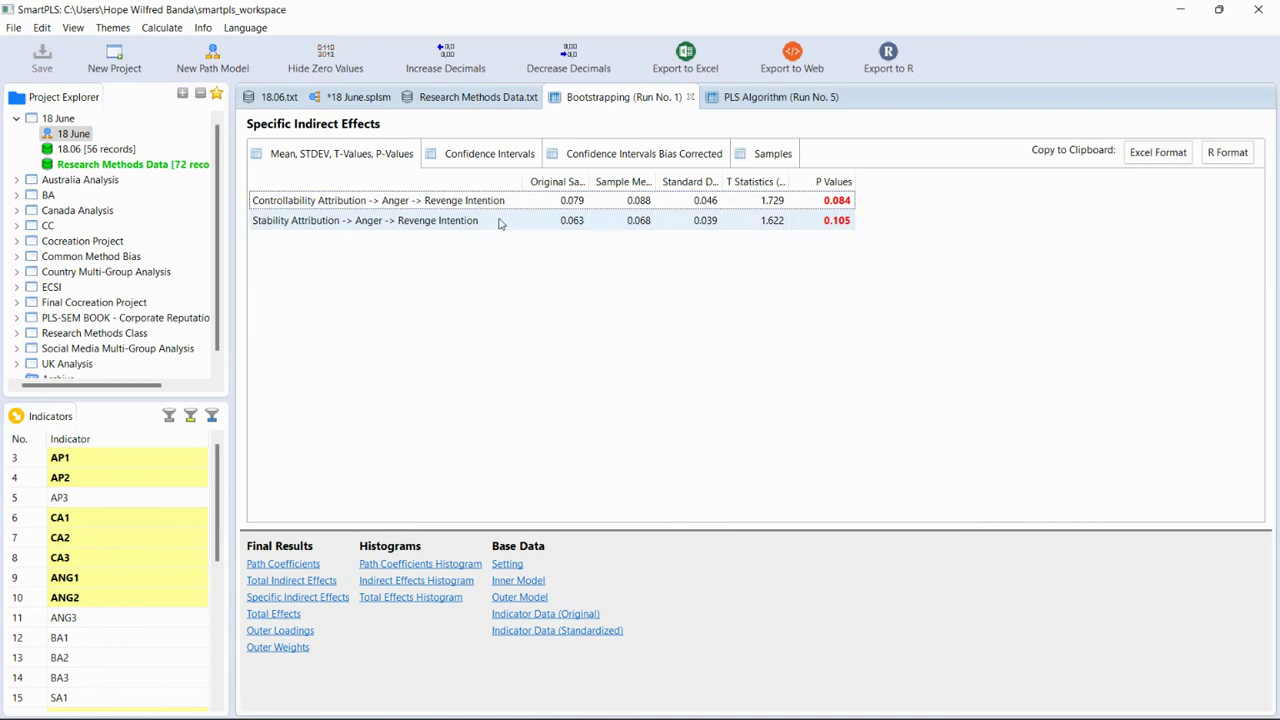
{"action": "left_click", "coordinate": [657, 156]}
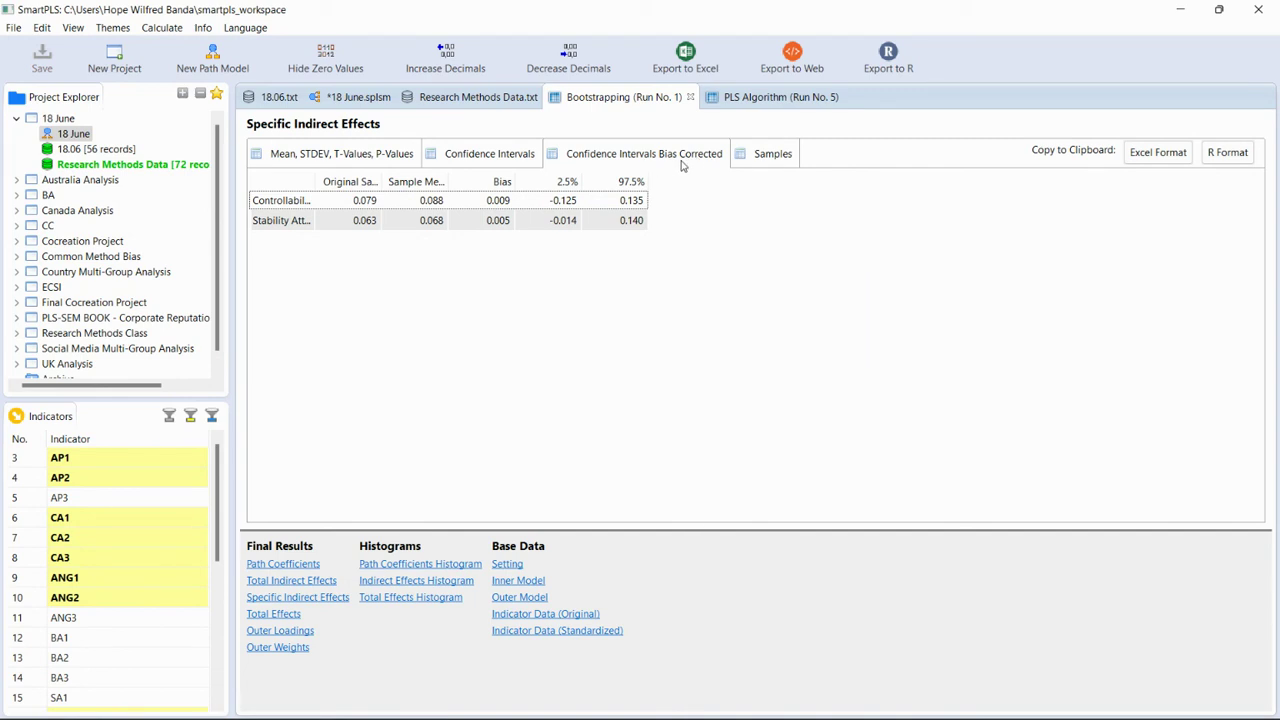
{"action": "left_click_drag", "start_coordinate": [316, 182], "coordinate": [529, 163]}
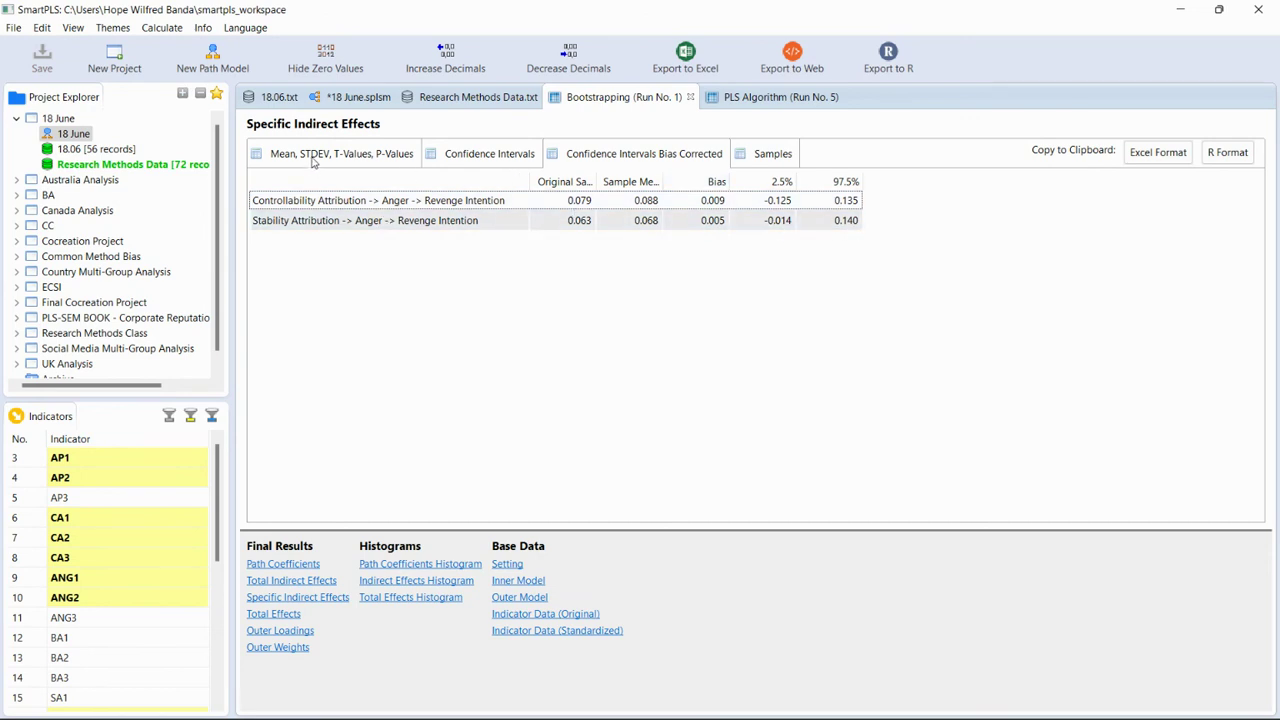
{"action": "left_click", "coordinate": [313, 160]}
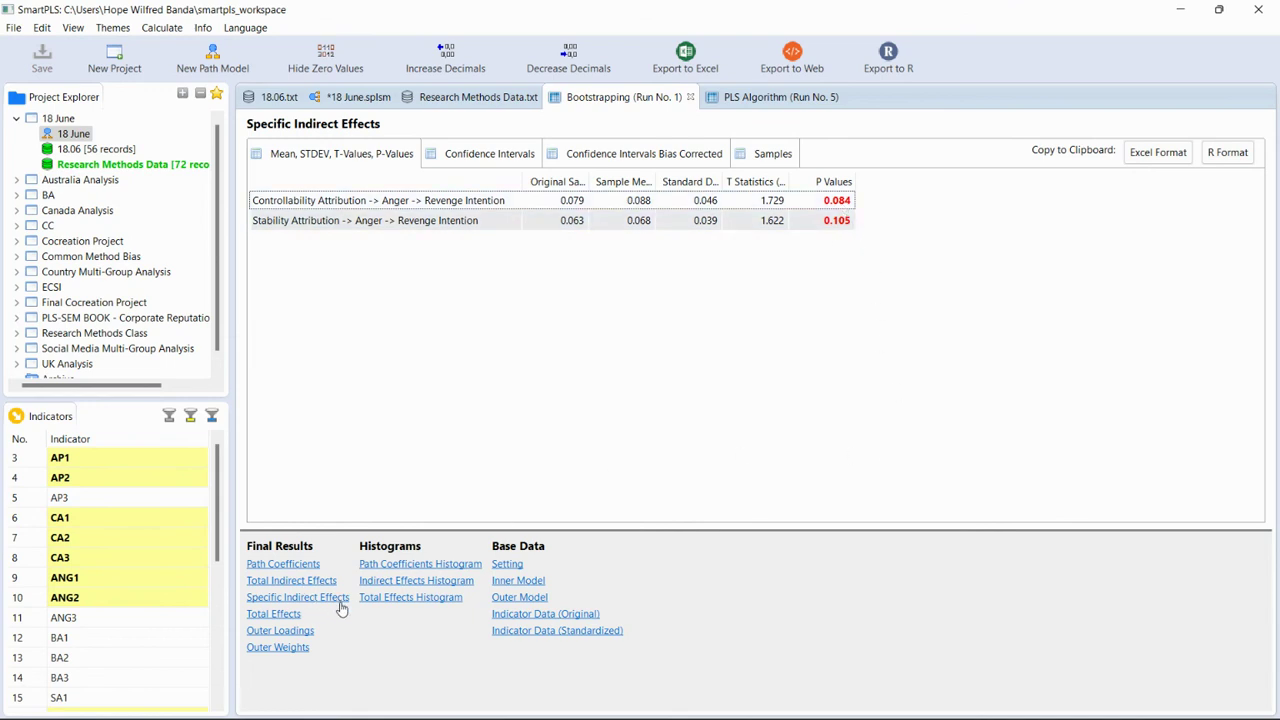
- Examine the bias-corrected confidence intervals of the bootstrapped Path Coefficients, widening the path name columns for full labels
{"action": "left_click", "coordinate": [286, 564]}
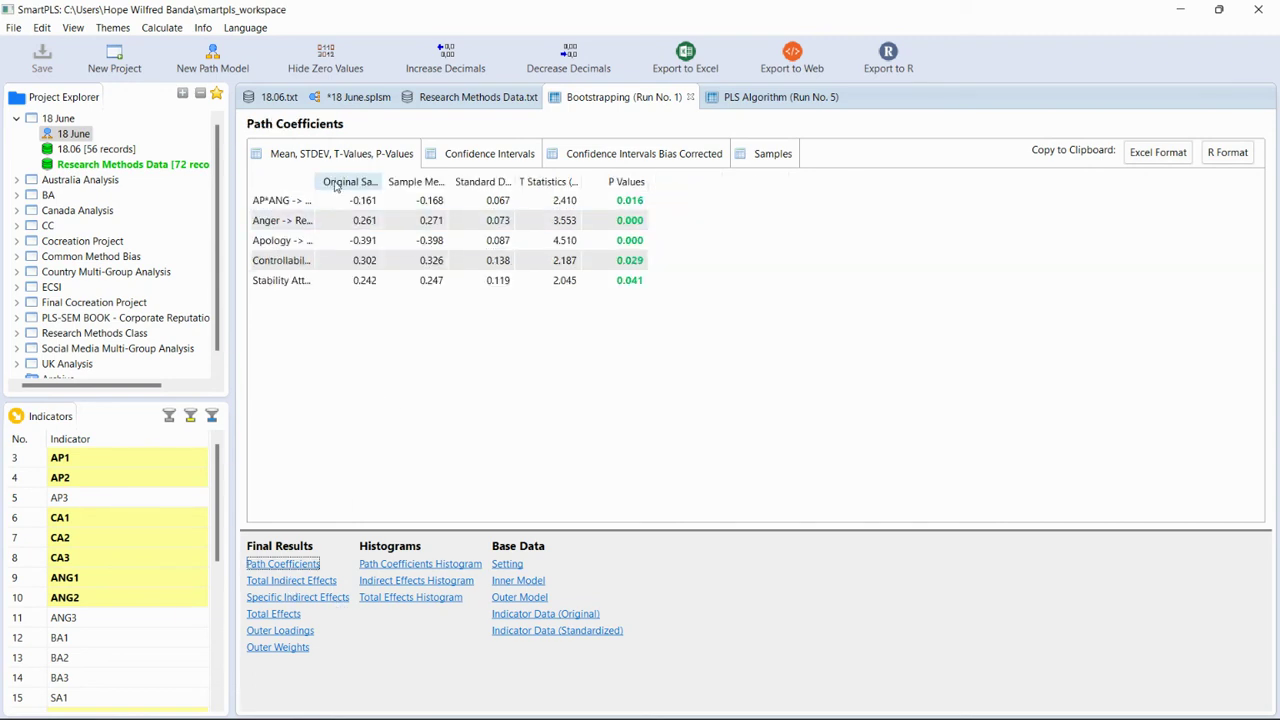
{"action": "left_click_drag", "start_coordinate": [315, 182], "coordinate": [536, 182]}
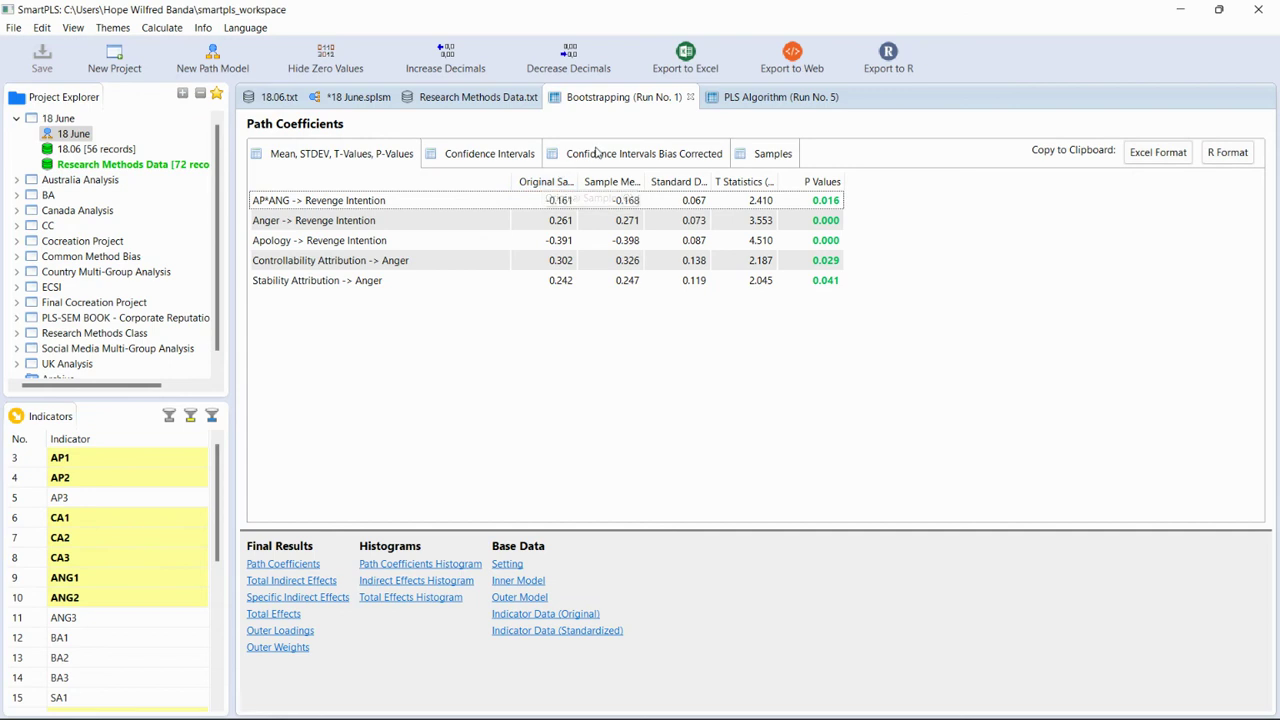
{"action": "left_click", "coordinate": [600, 153]}
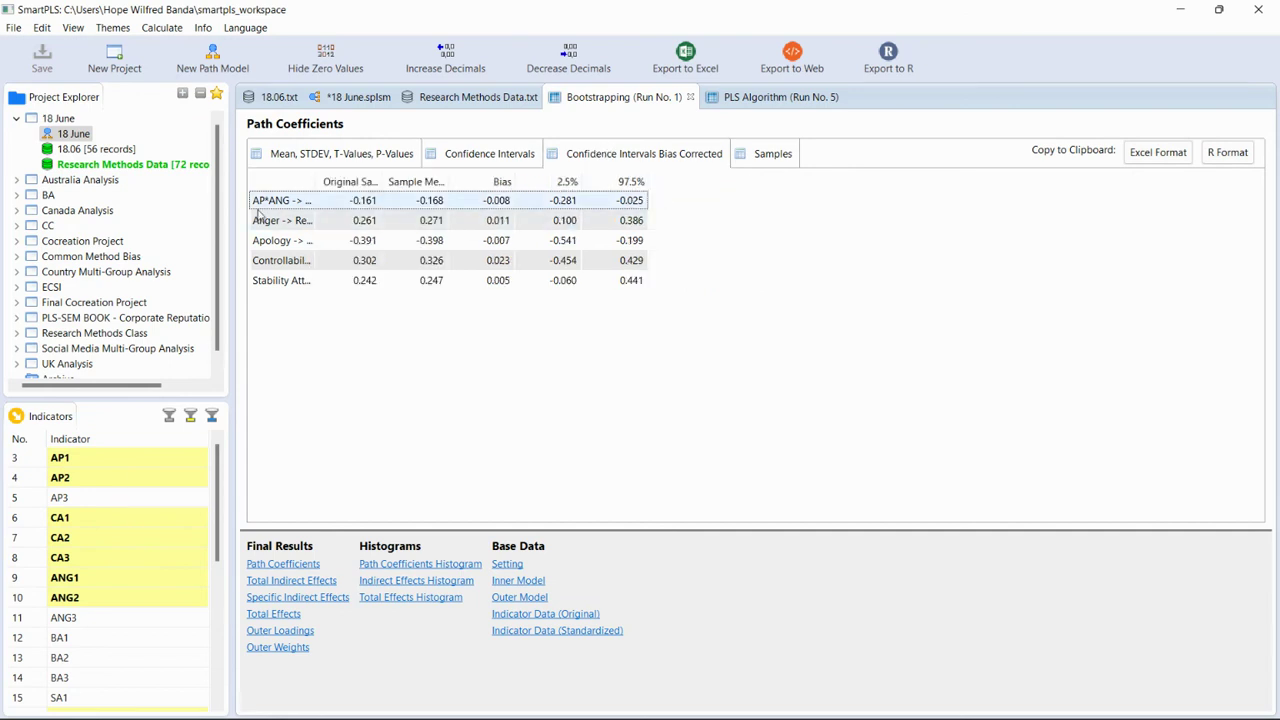
{"action": "left_click_drag", "start_coordinate": [321, 182], "coordinate": [446, 192]}
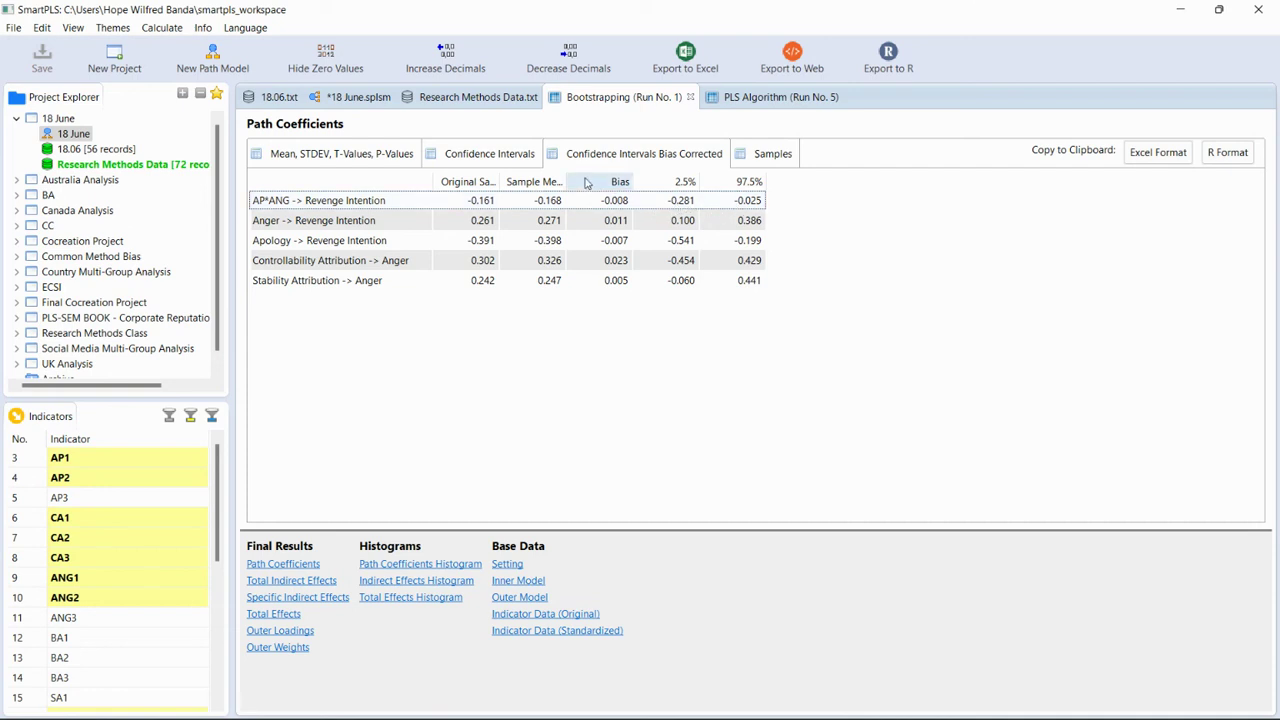
{"action": "left_click", "coordinate": [490, 103]}
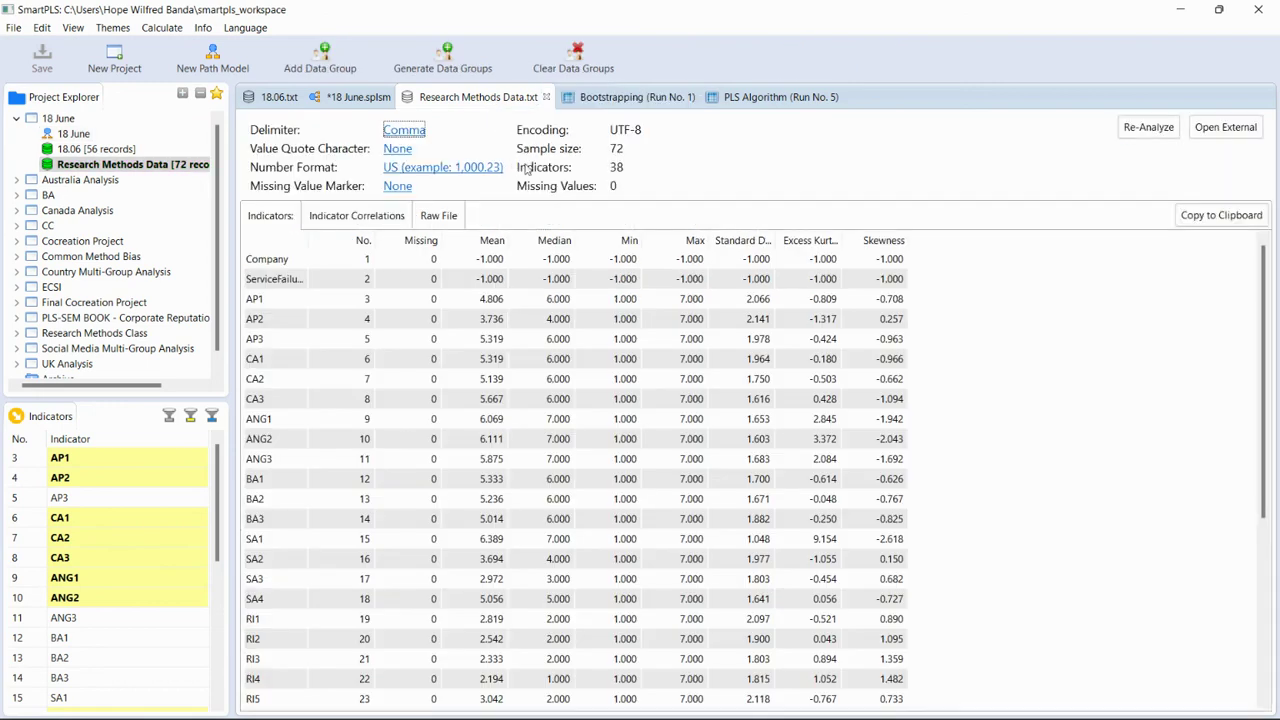
{"action": "left_click", "coordinate": [622, 100]}
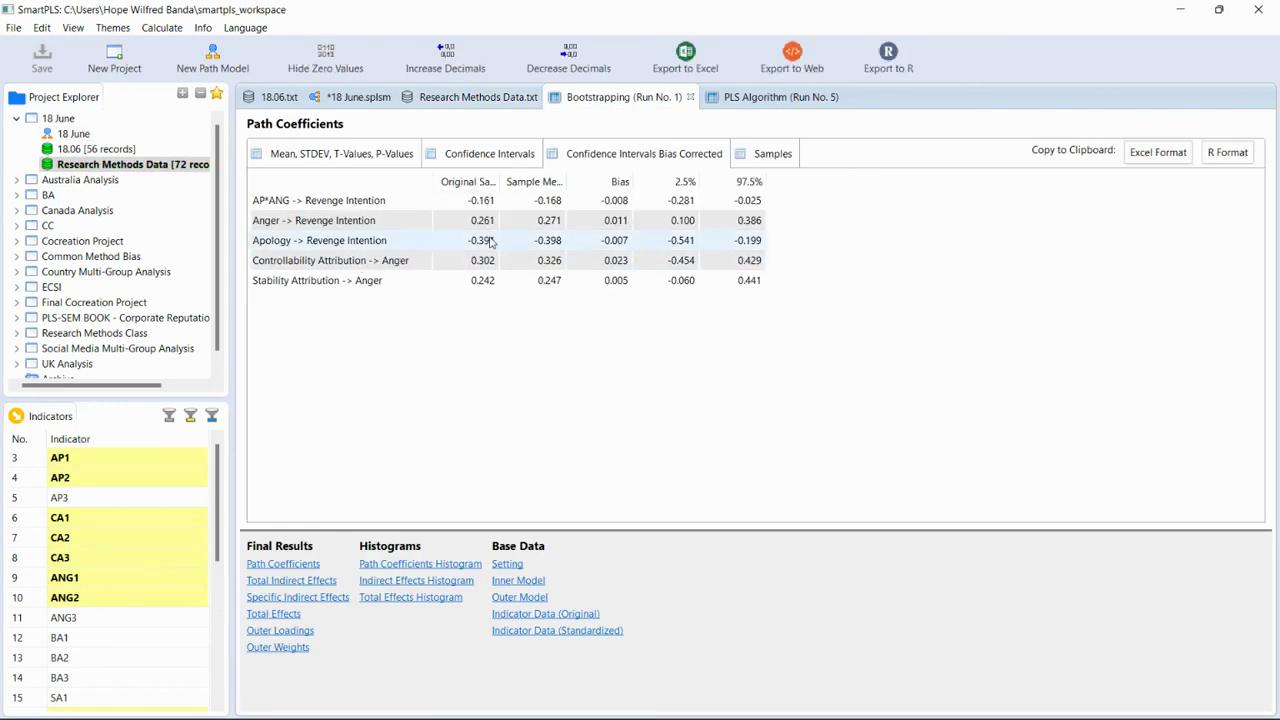
- Recheck the T statistics and P values of the Specific Indirect Effects against the 18 June path model
{"action": "left_click", "coordinate": [312, 600]}
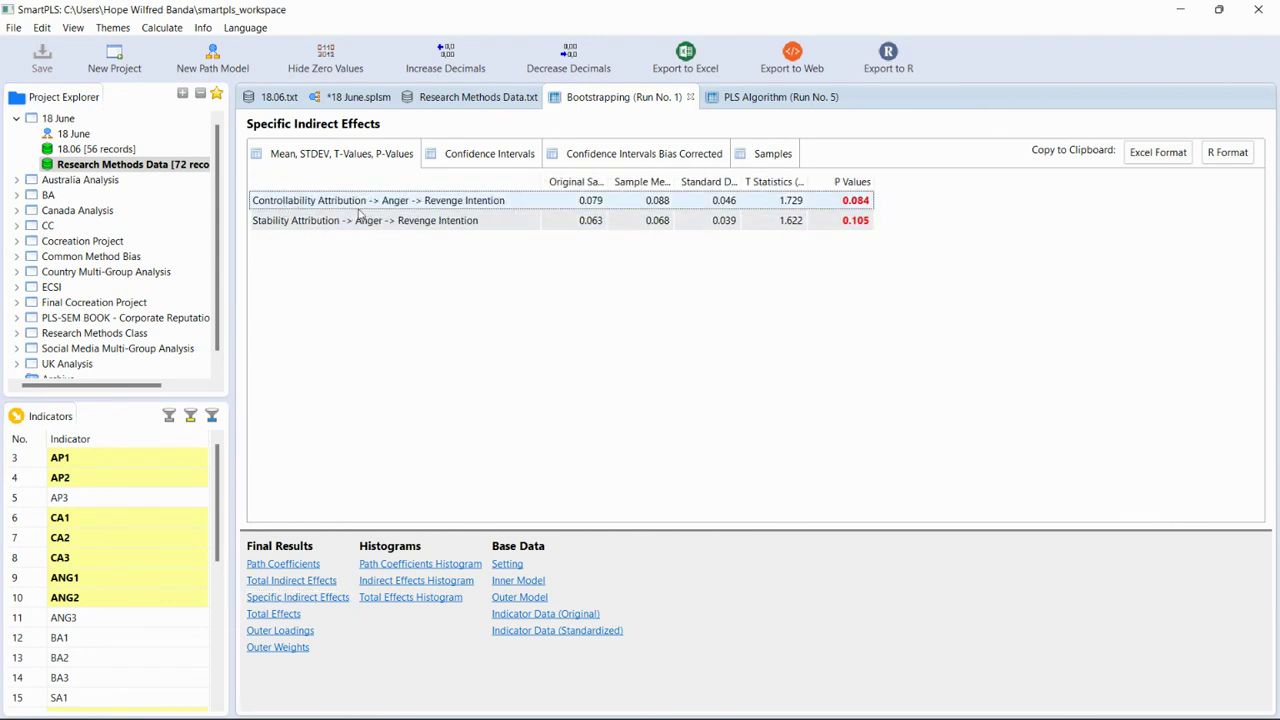
{"action": "left_click", "coordinate": [447, 213]}
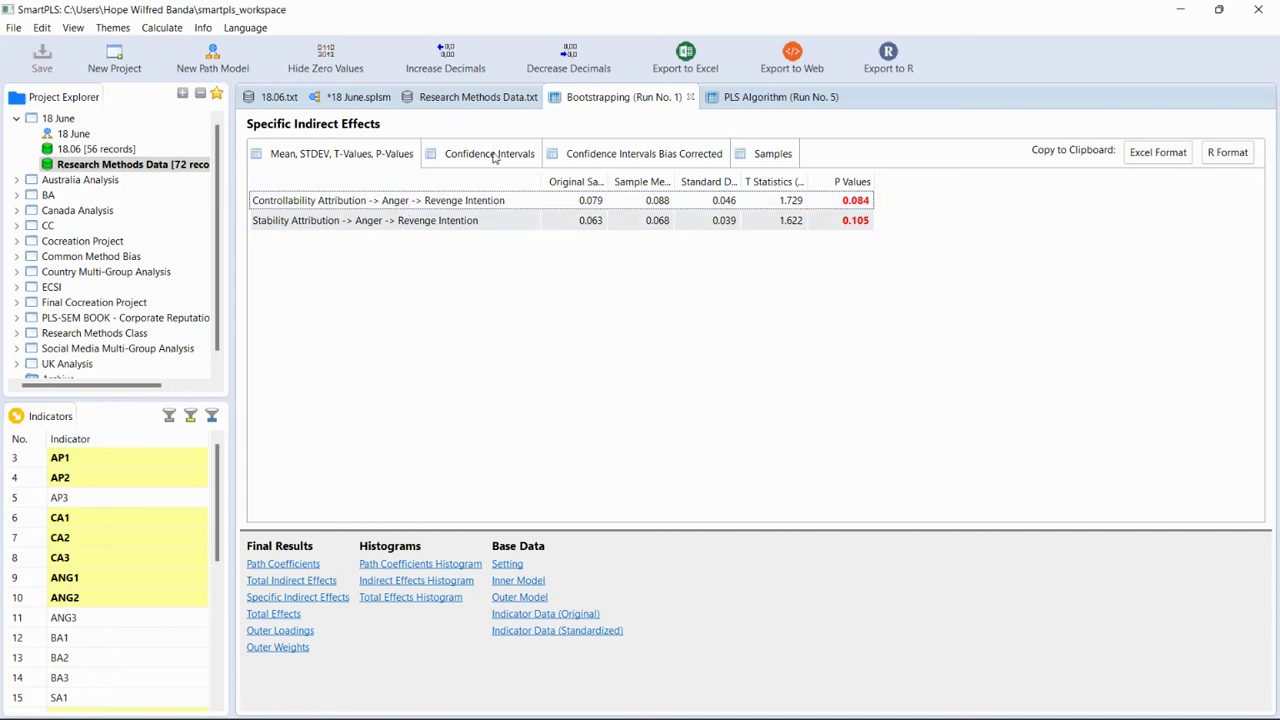
{"action": "left_click", "coordinate": [358, 97]}
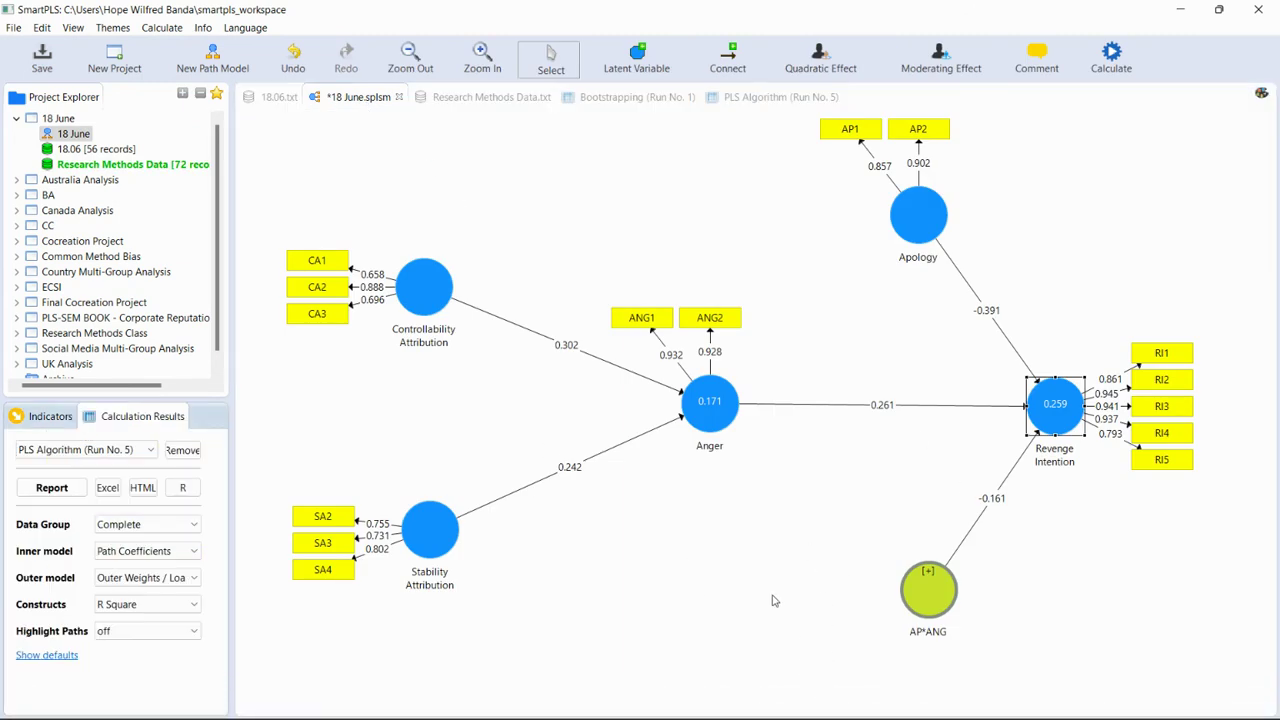
- Review the AP*ANG simple slope chart alongside the bootstrapped Path Coefficients, ending on the 18 June path model
{"action": "left_click", "coordinate": [748, 99]}
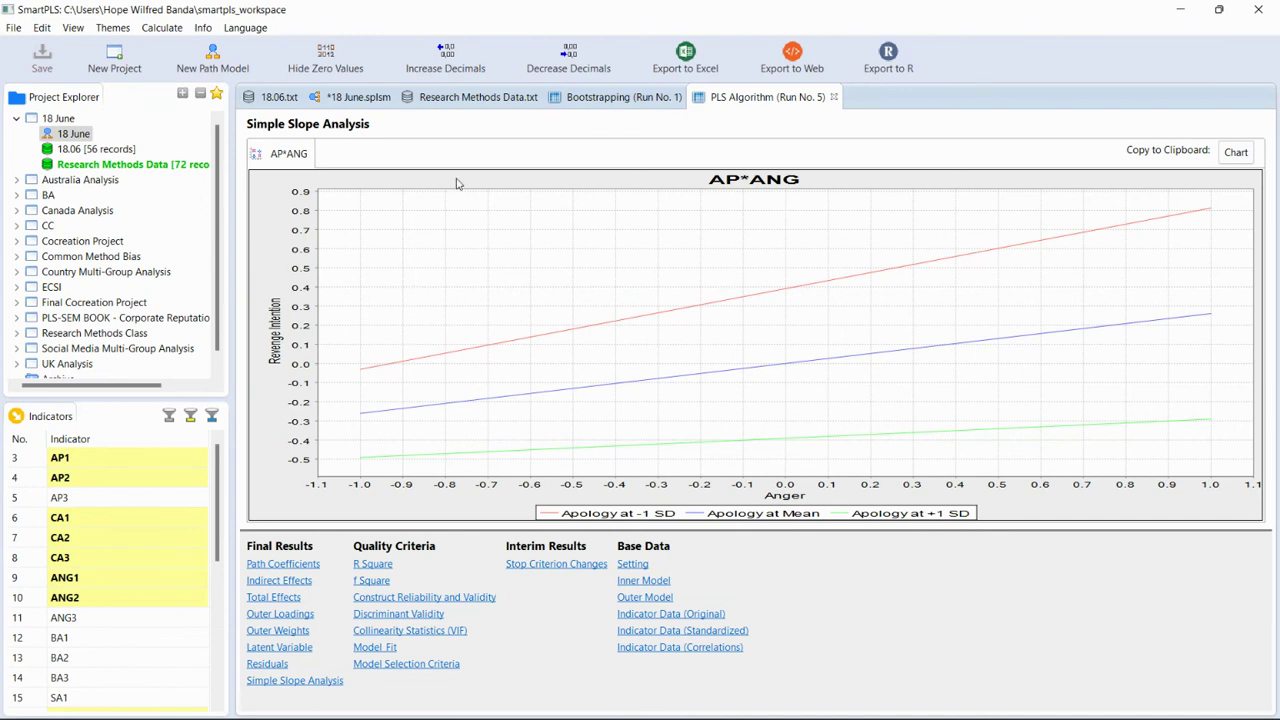
{"action": "left_click", "coordinate": [467, 98]}
{"action": "left_click", "coordinate": [588, 104]}
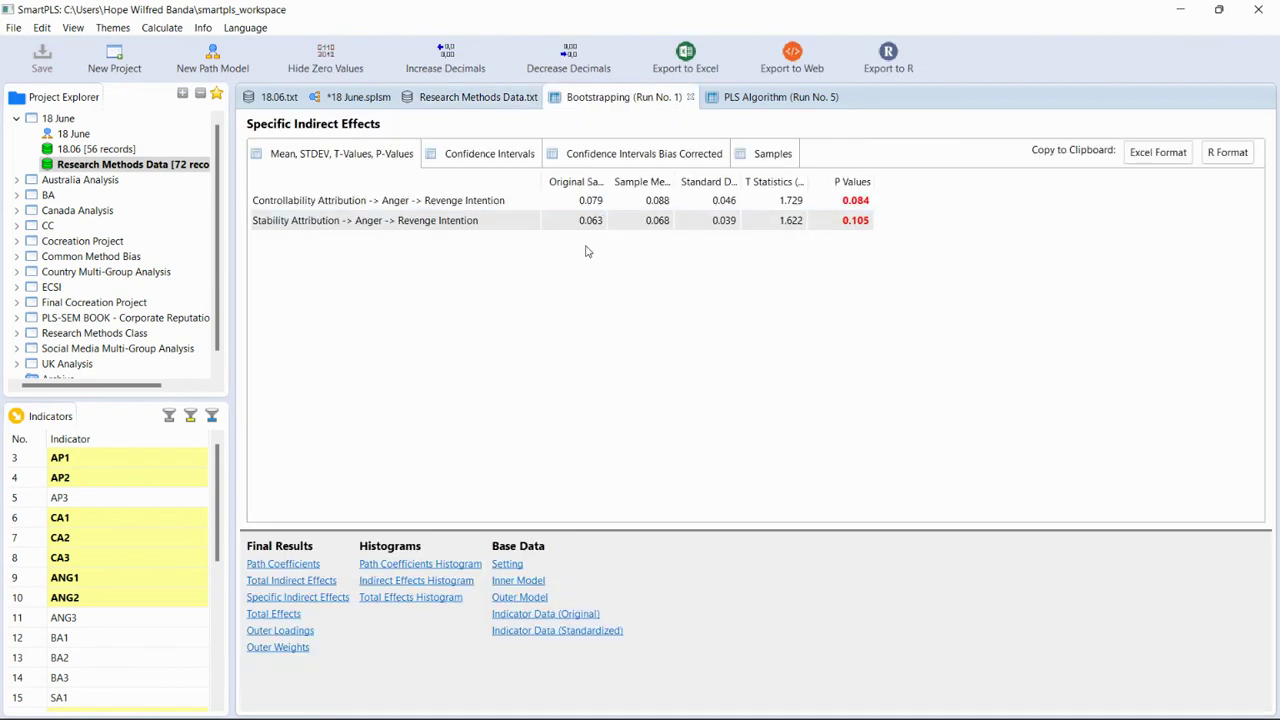
{"action": "left_click", "coordinate": [304, 566]}
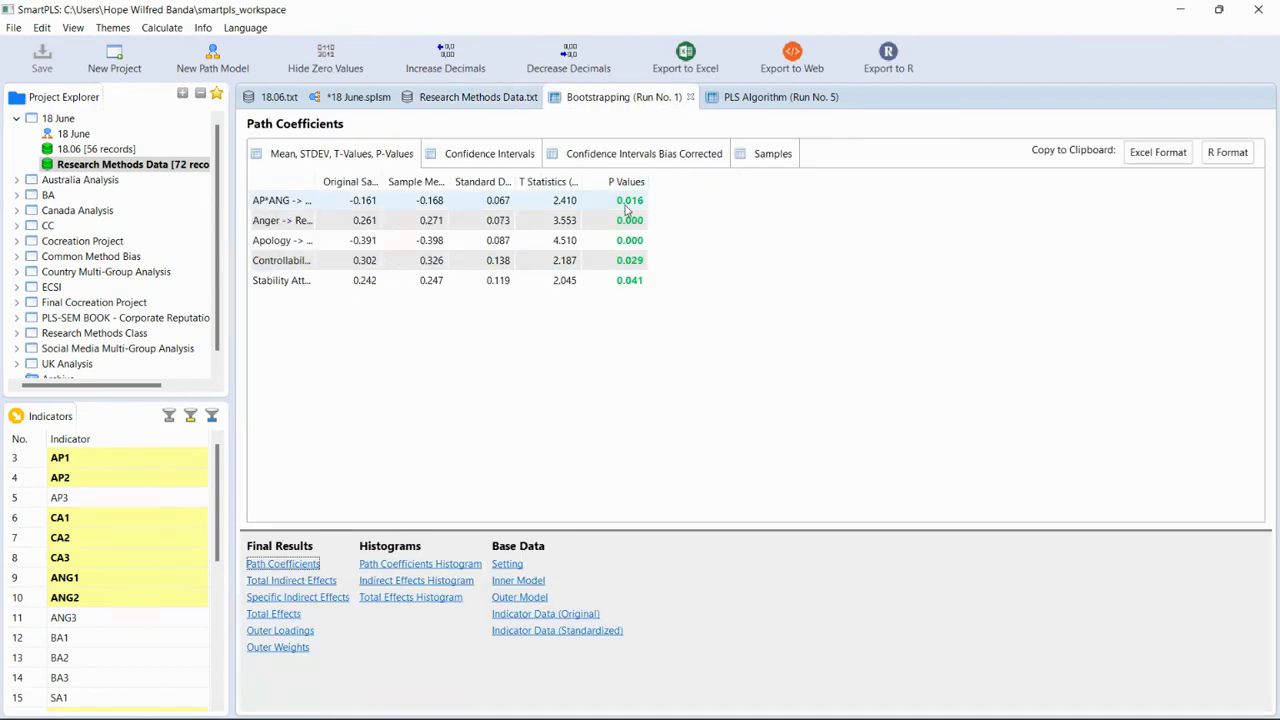
{"action": "left_click", "coordinate": [737, 102]}
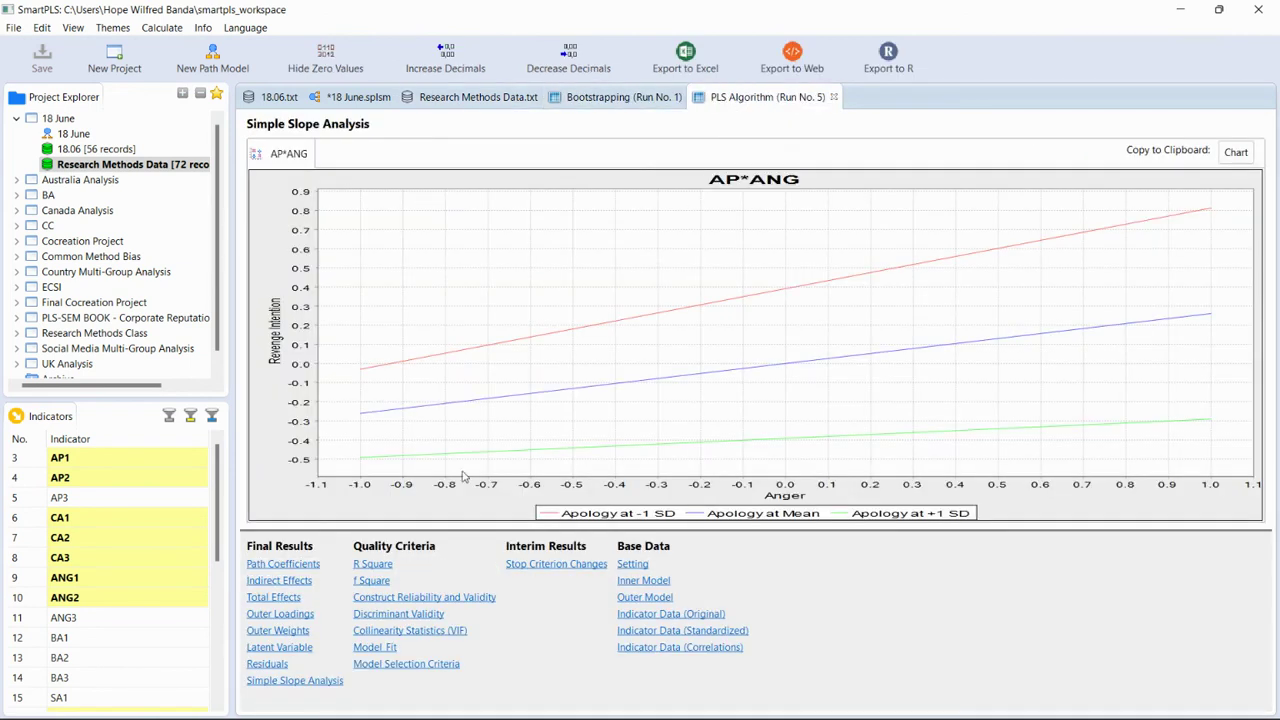
{"action": "left_click", "coordinate": [315, 682]}
{"action": "left_click", "coordinate": [330, 97]}
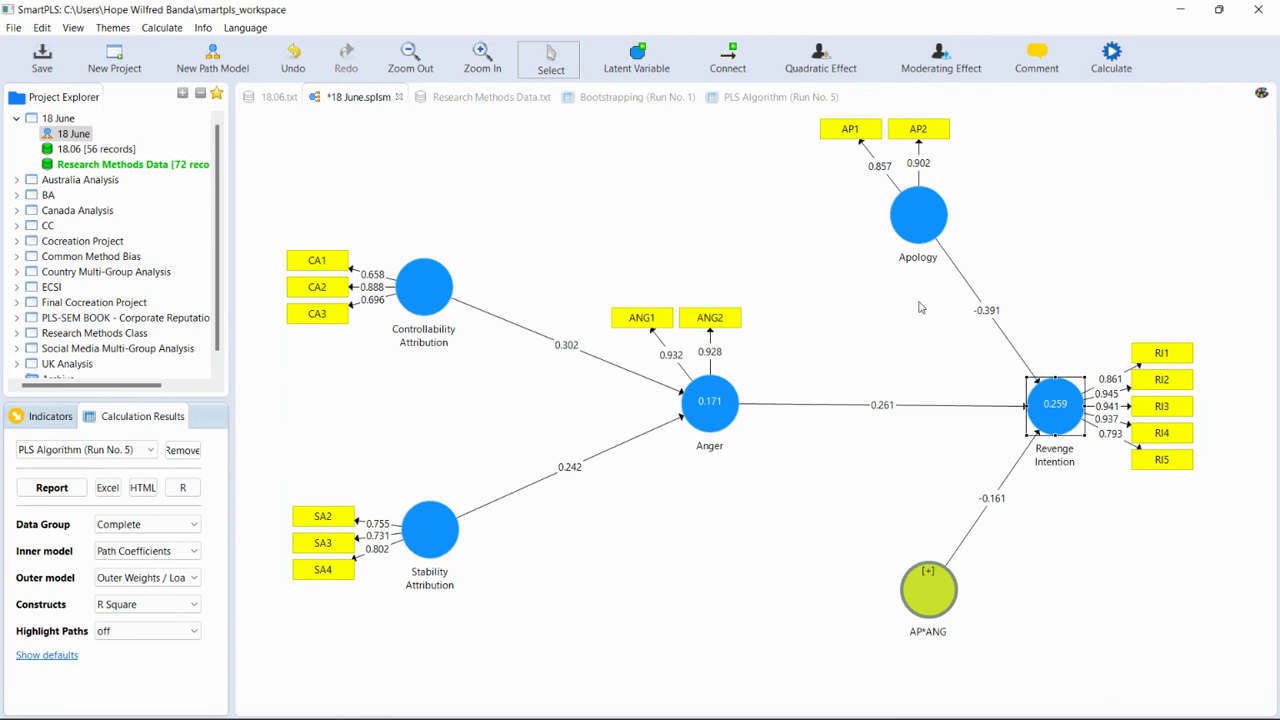
{"action": "mouse_move", "coordinate": [528, 703]}
{"action": "left_click", "coordinate": [601, 612]}
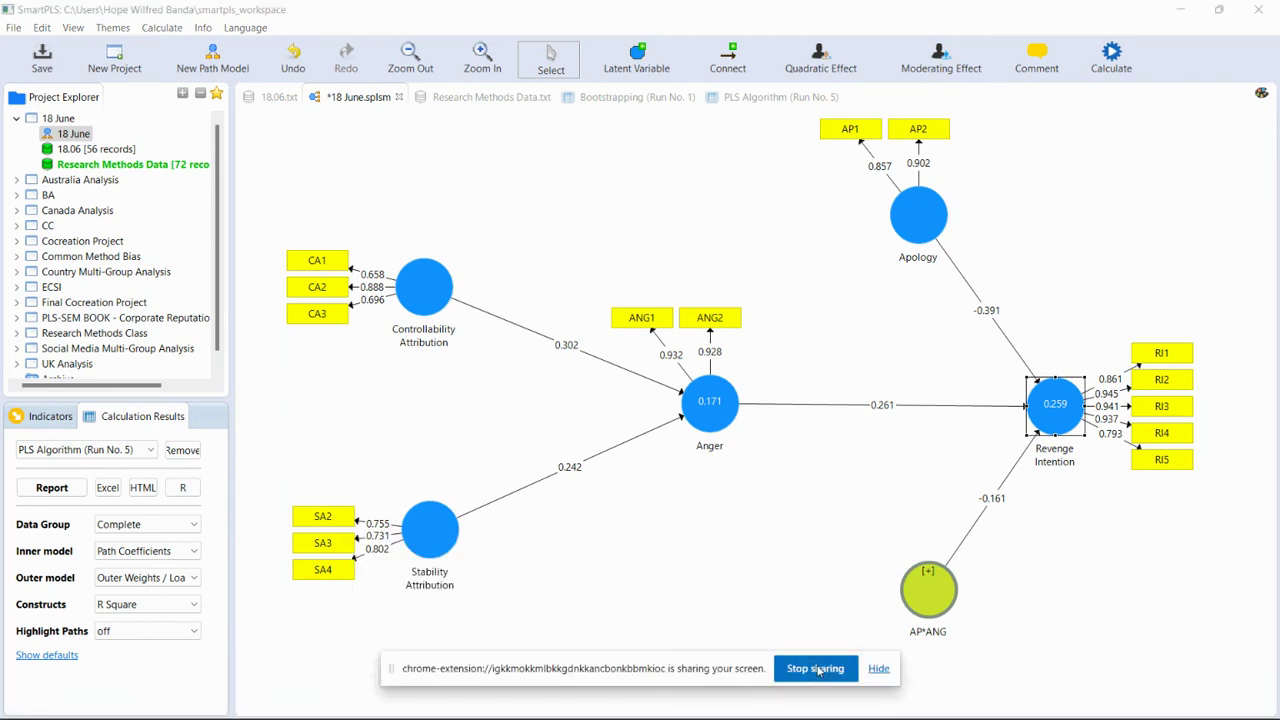